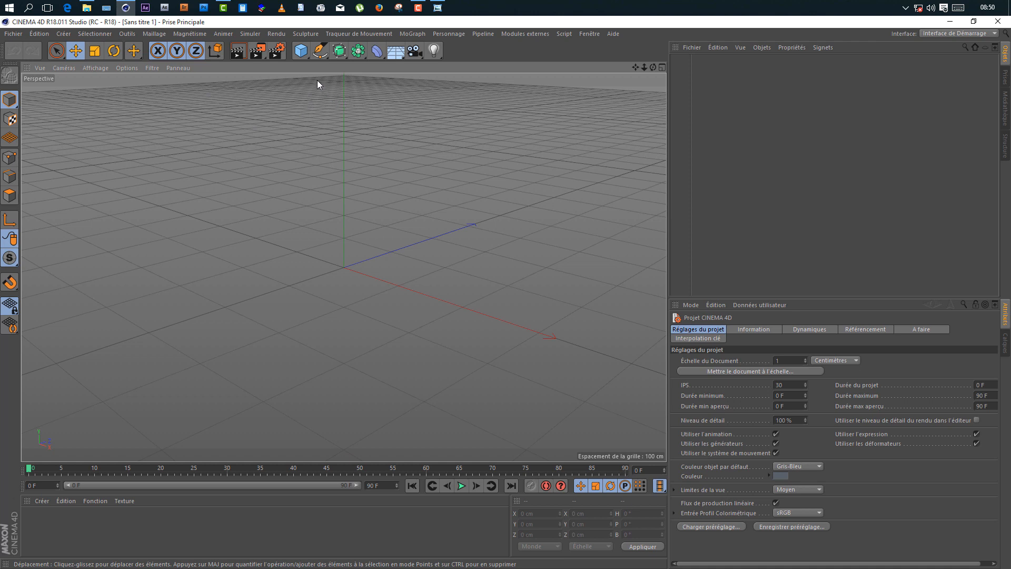
Add a Cercle spline and a Rectangle spline to the empty scene.
click(324, 59)
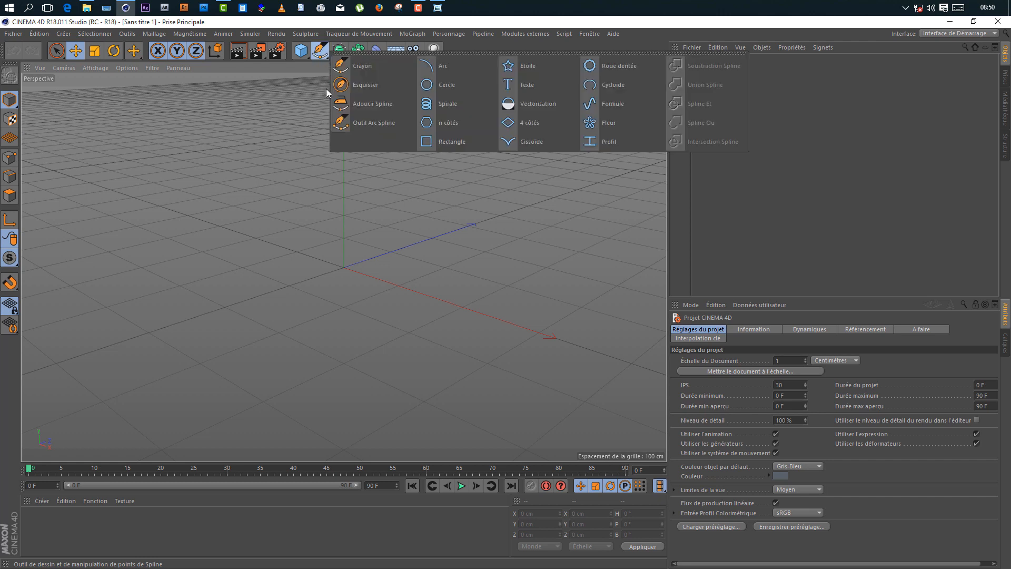
click(446, 86)
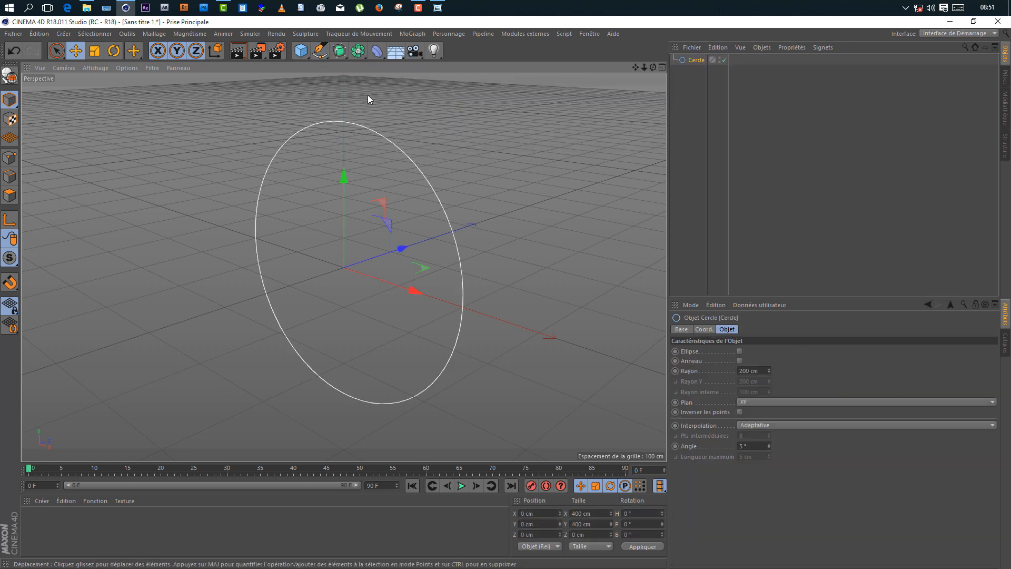
click(323, 55)
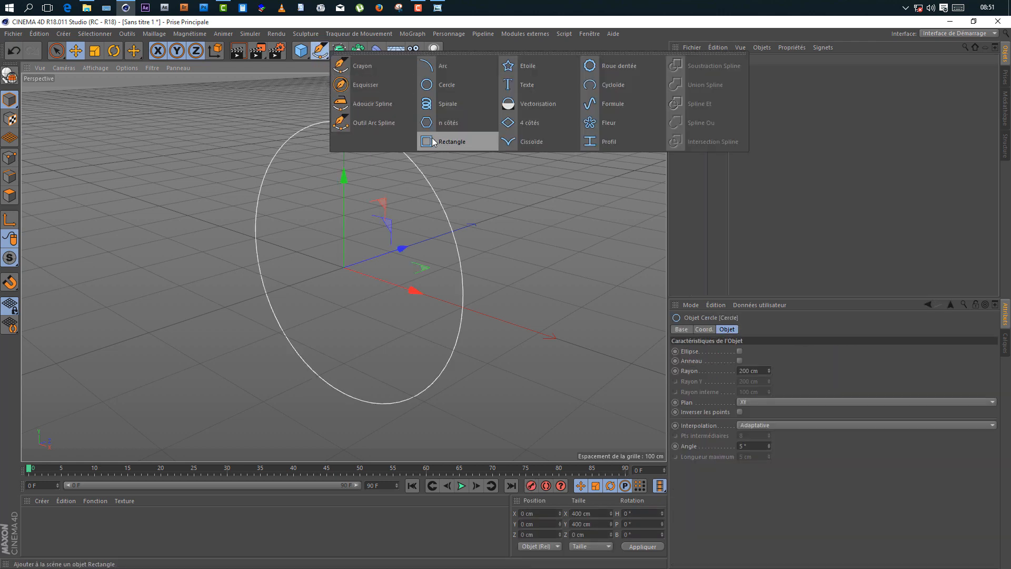
click(451, 141)
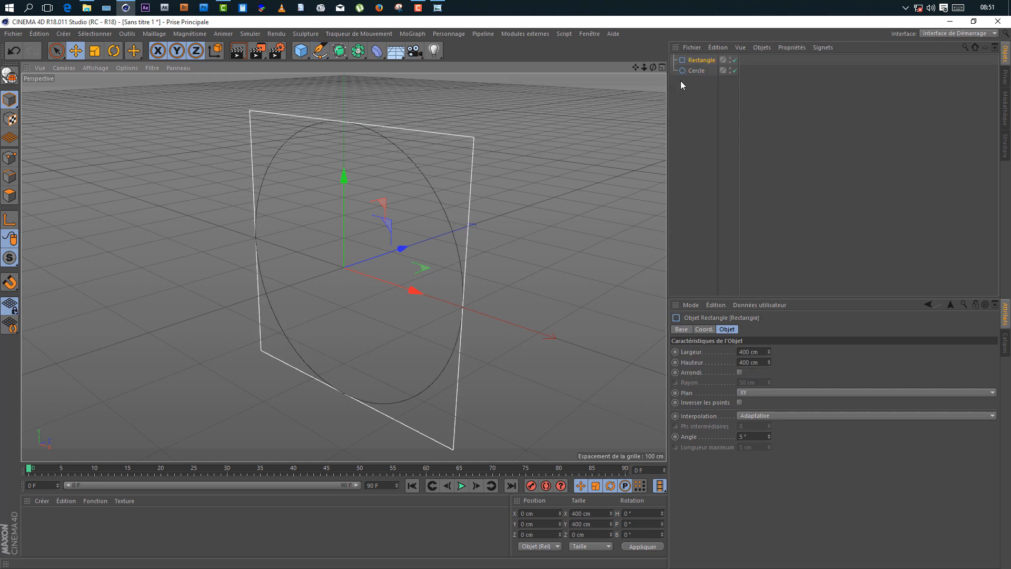
Set the Cercle spline's radius to 4 cm.
click(696, 71)
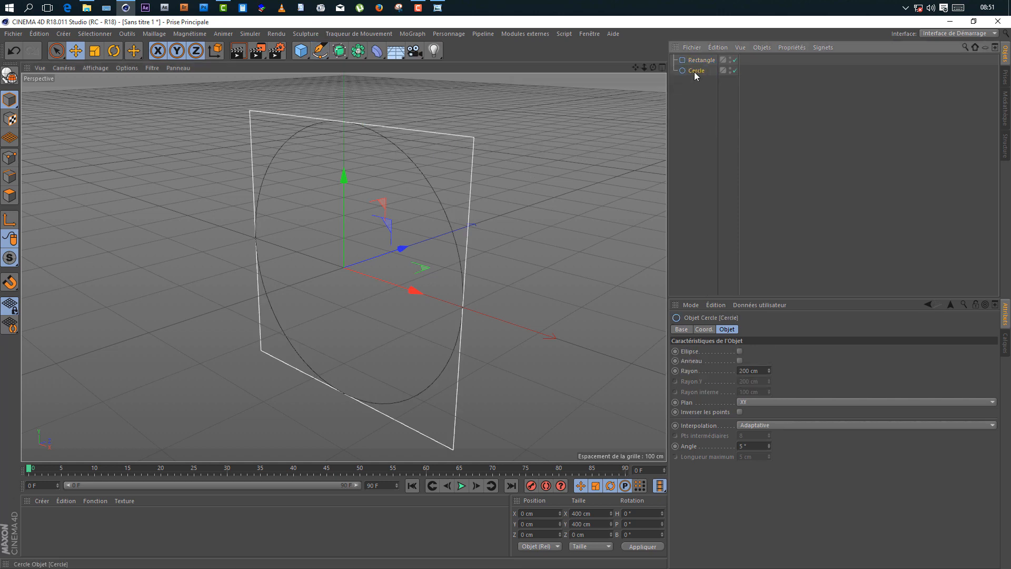
click(762, 372)
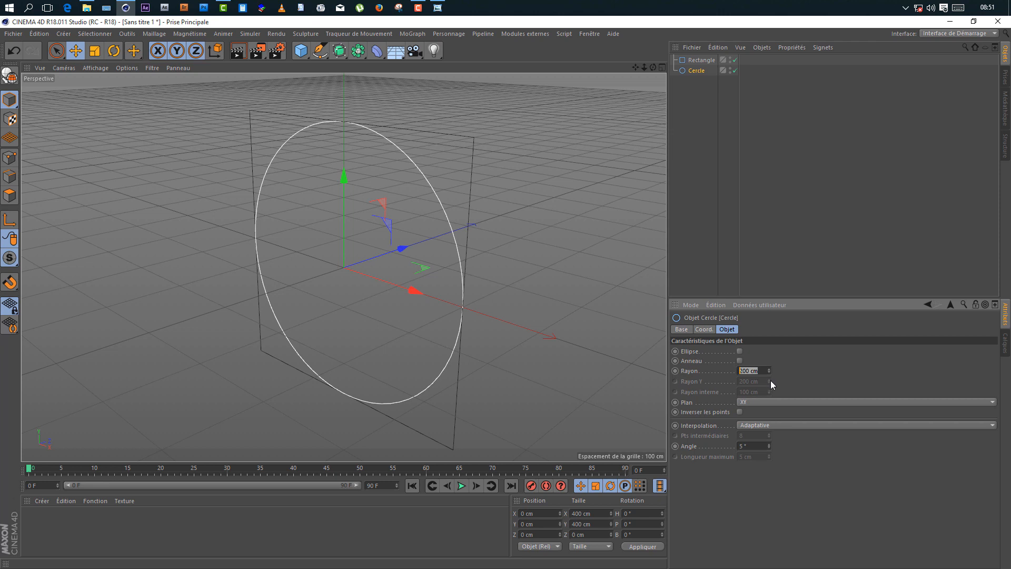
text(4)
key(Return)
Set the Rectangle spline to 100 cm wide and 70 cm high, consulting the chain reference image in Windows Photo Viewer.
click(699, 60)
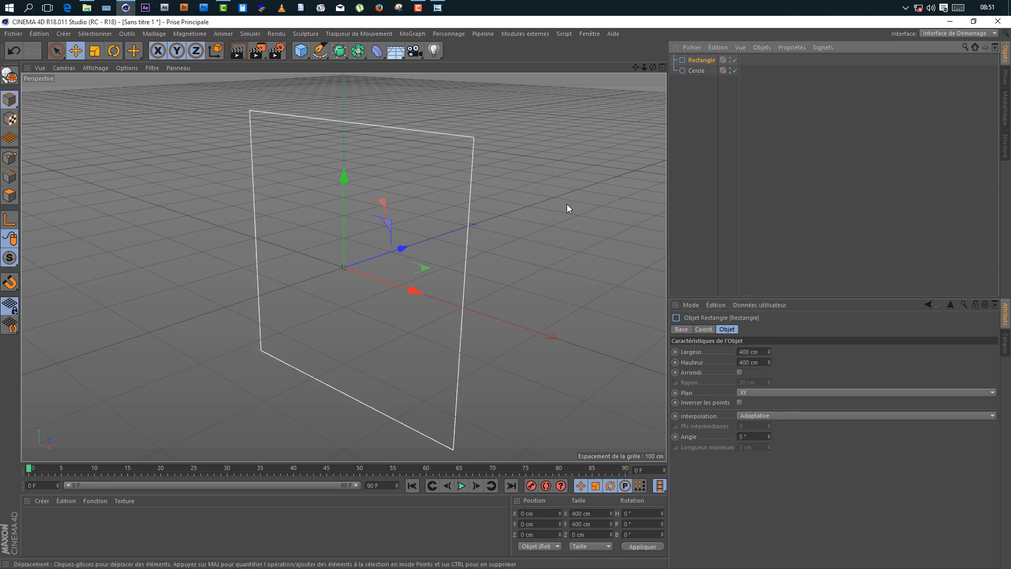
click(762, 362)
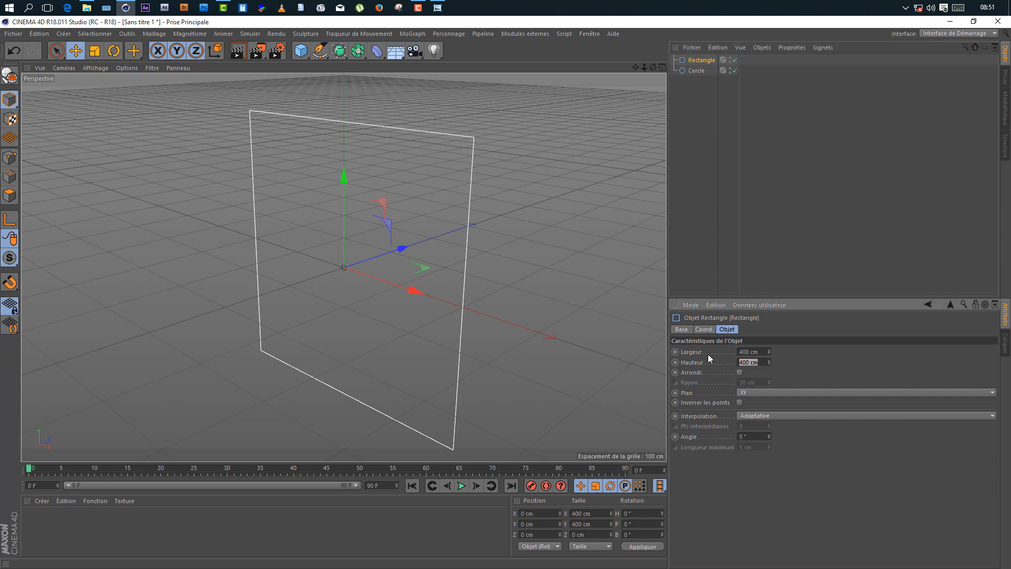
text(100)
key(Return)
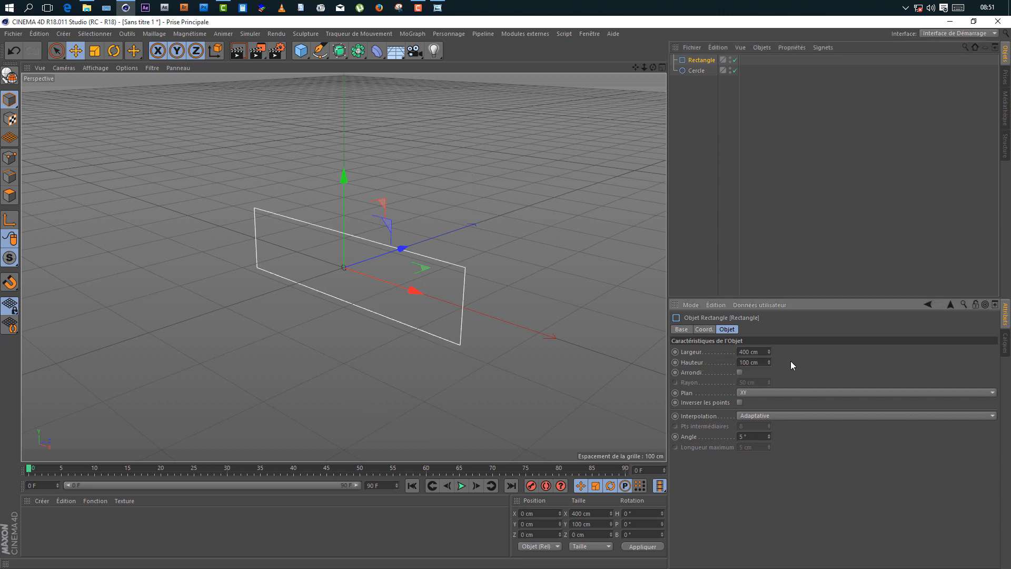
click(765, 362)
key(alt+Tab)
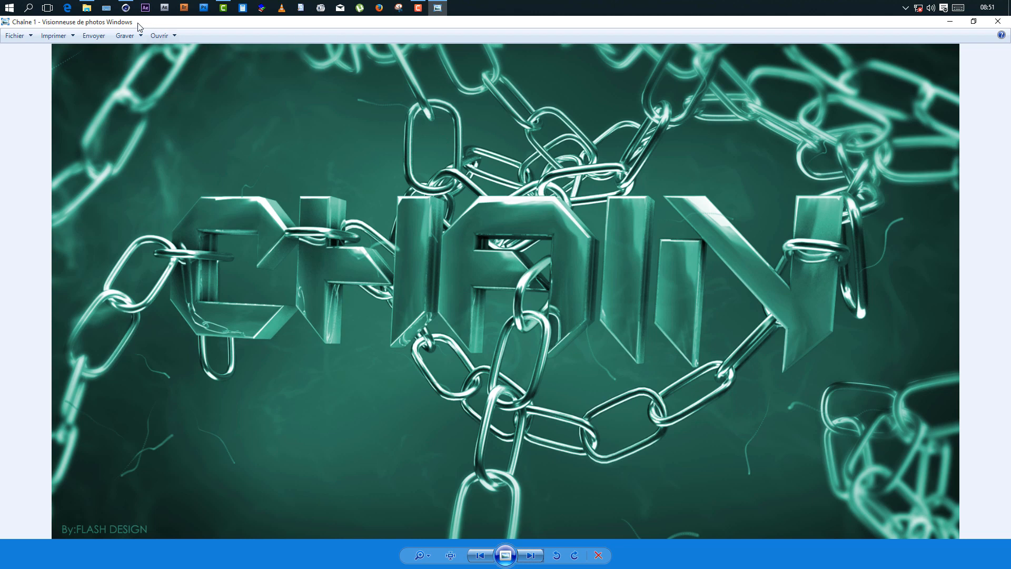
click(125, 7)
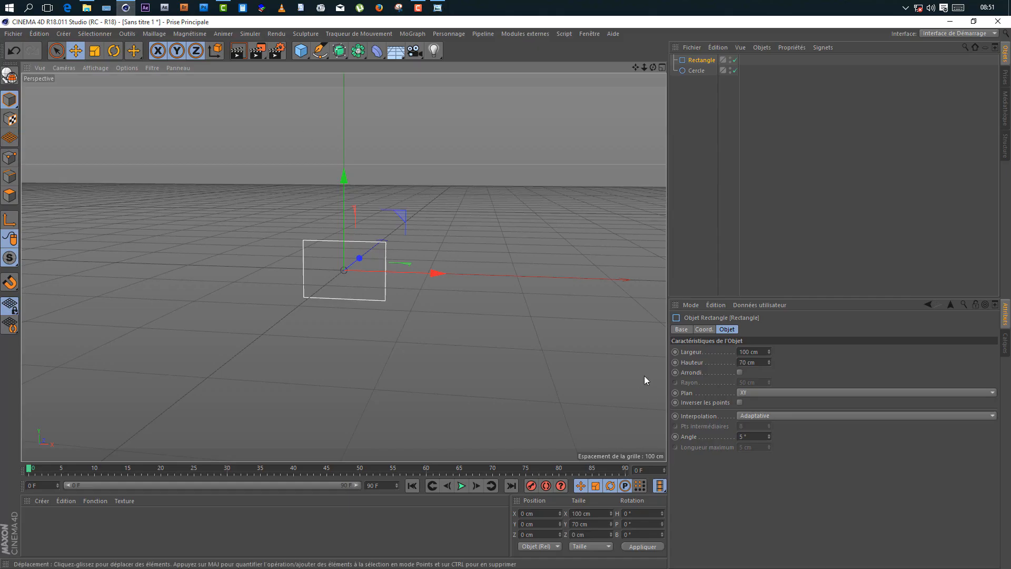
Enable rounded corners on the Rectangle spline and set its width to 120 cm.
click(740, 373)
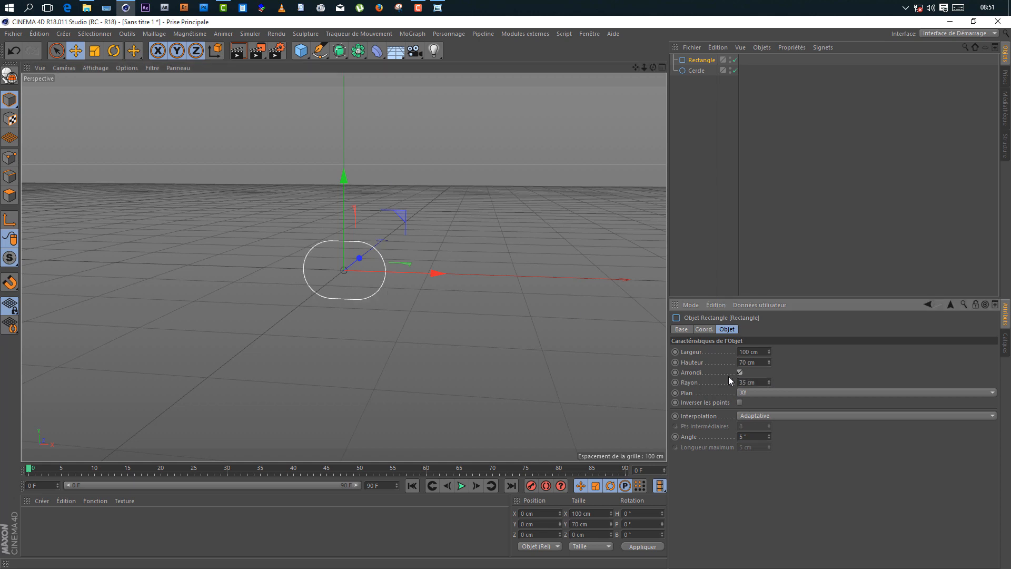
click(761, 352)
text(120)
key(Return)
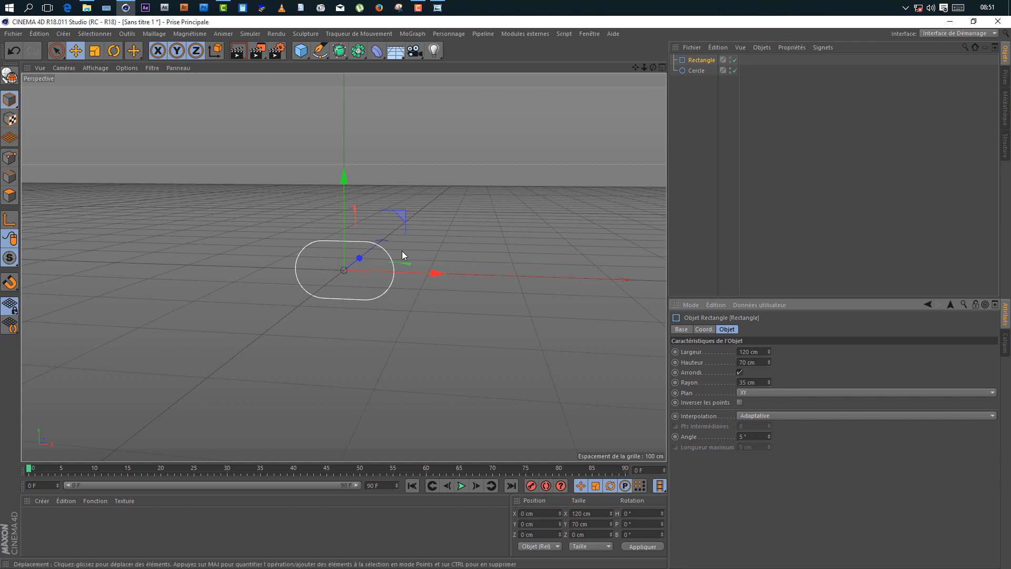
Add an Extrusion contrôlée generator and nest both splines inside it, with Cercle above Rectangle so the circle acts as the profile.
scroll(325, 253, up, 2)
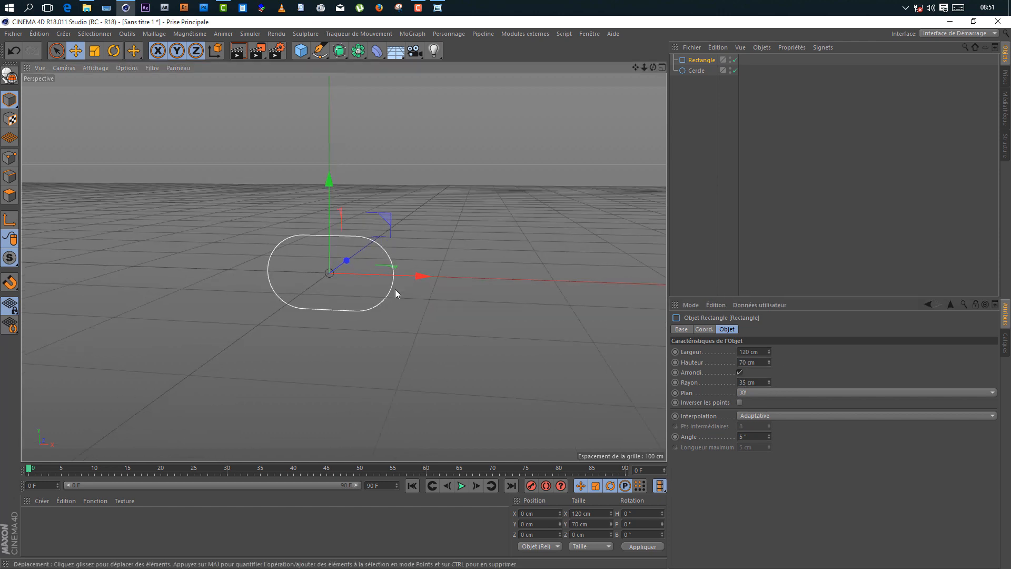
drag(653, 68, 697, 87)
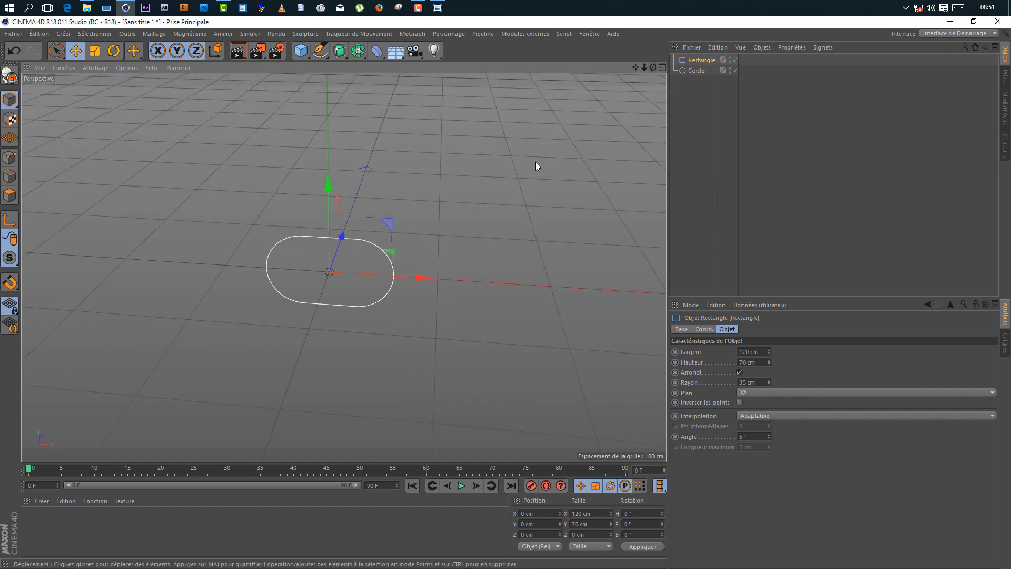
click(561, 176)
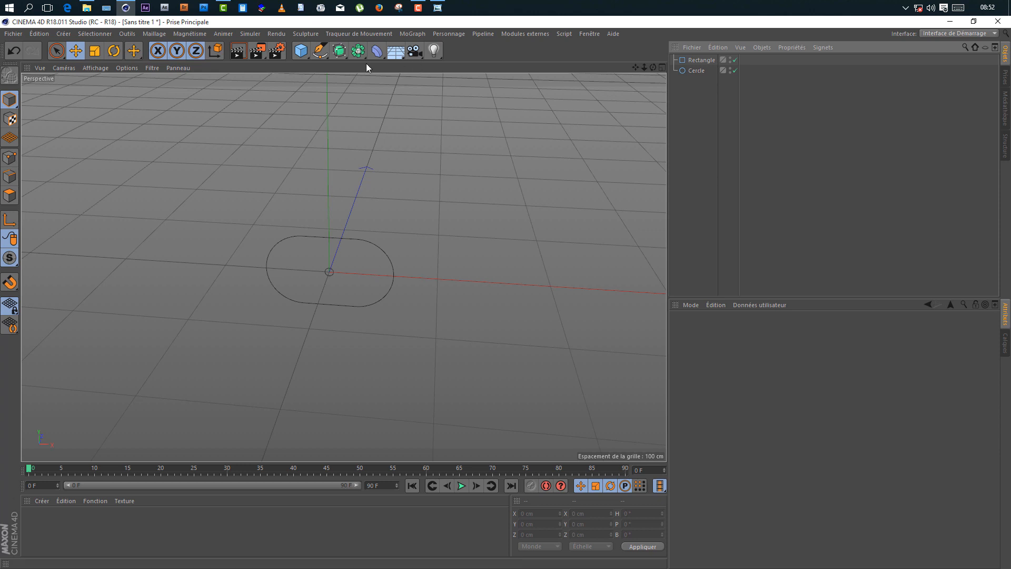
click(339, 51)
click(384, 103)
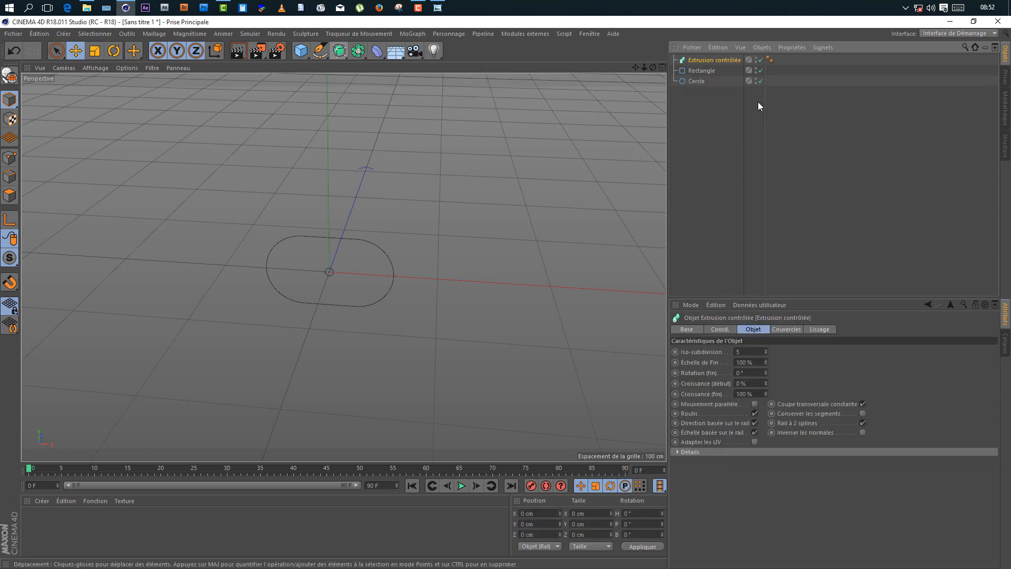
click(715, 102)
drag(726, 103, 653, 68)
click(725, 140)
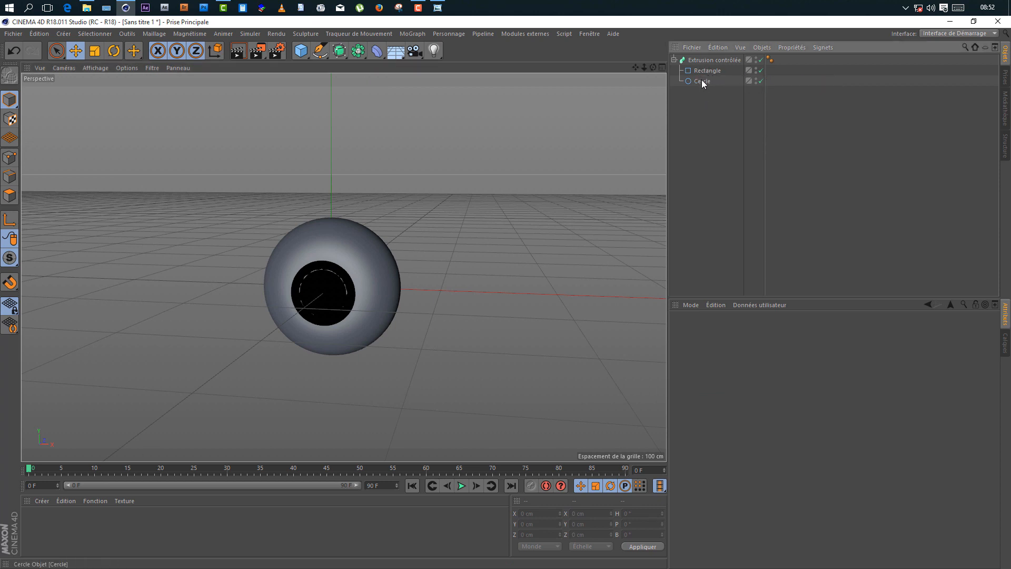
drag(701, 80, 686, 66)
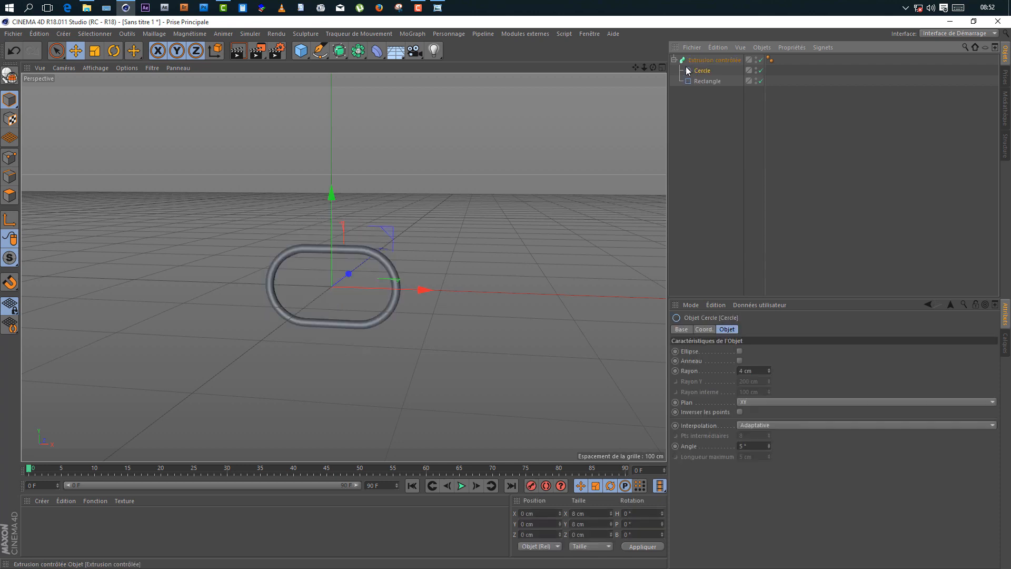
click(710, 124)
Set the Cercle profile's radius to 8 cm to thicken the chain link.
scroll(324, 314, up, 3)
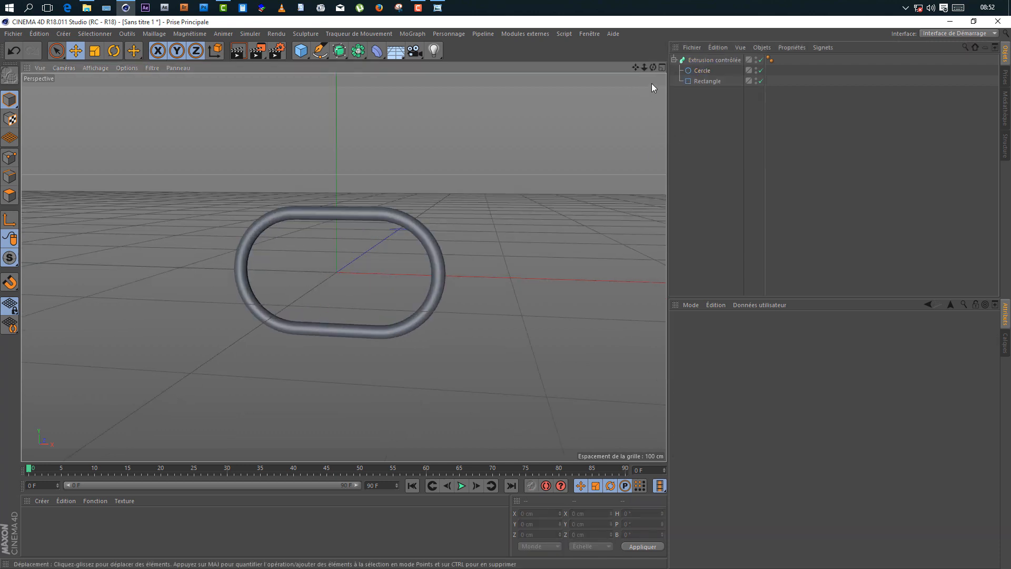
drag(654, 67, 701, 69)
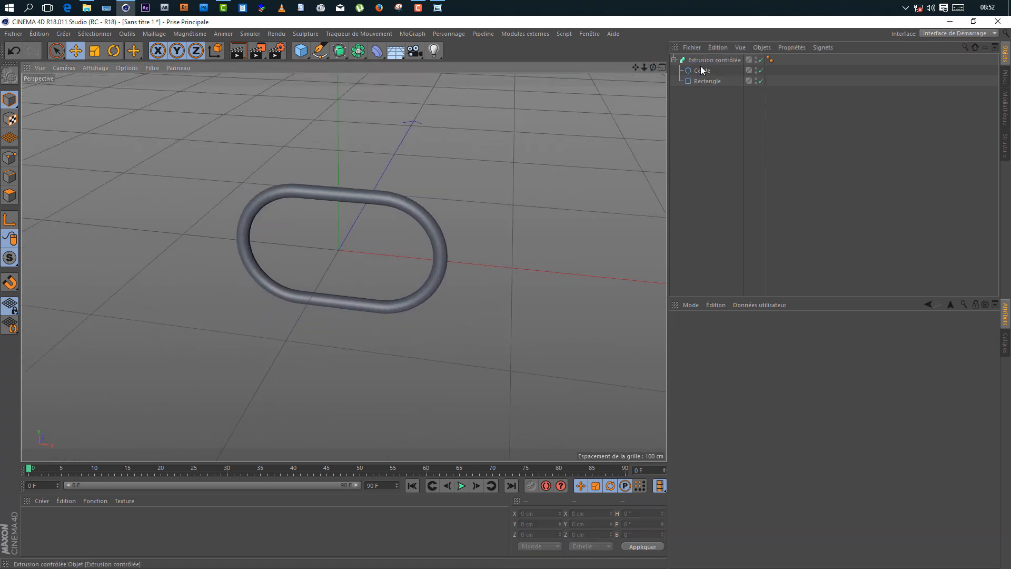
click(701, 71)
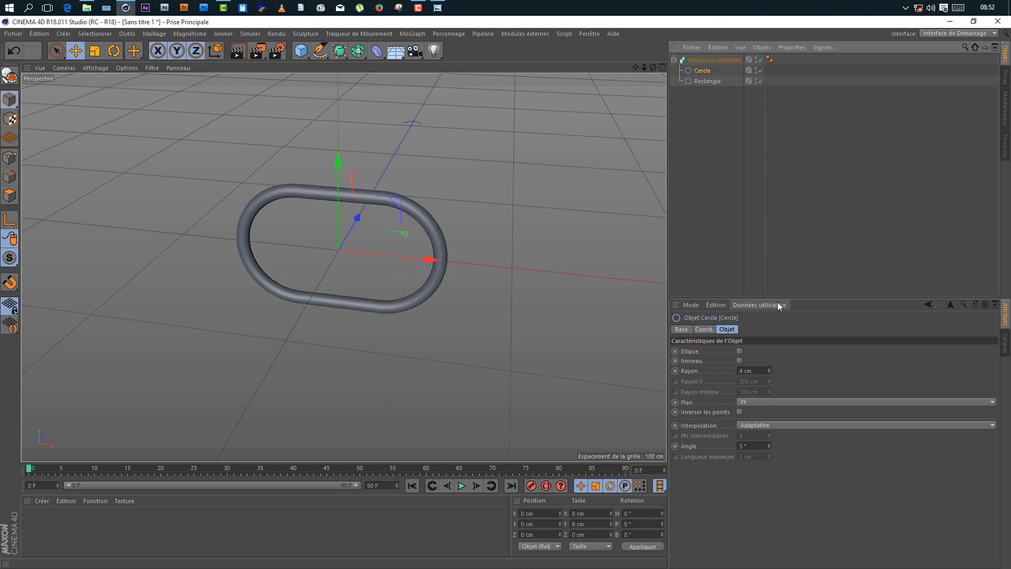
drag(756, 369, 720, 370)
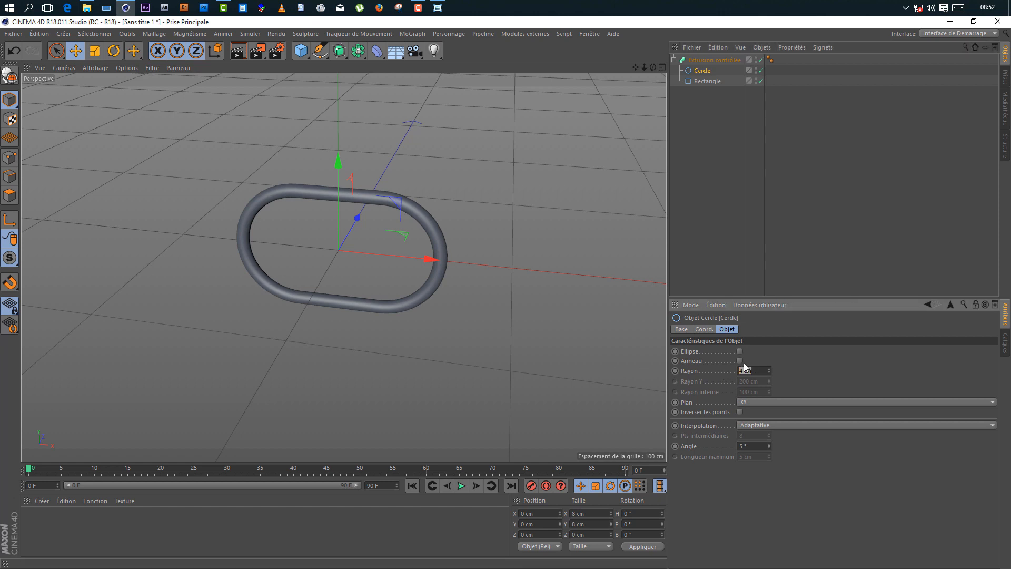
text(8)
key(Return)
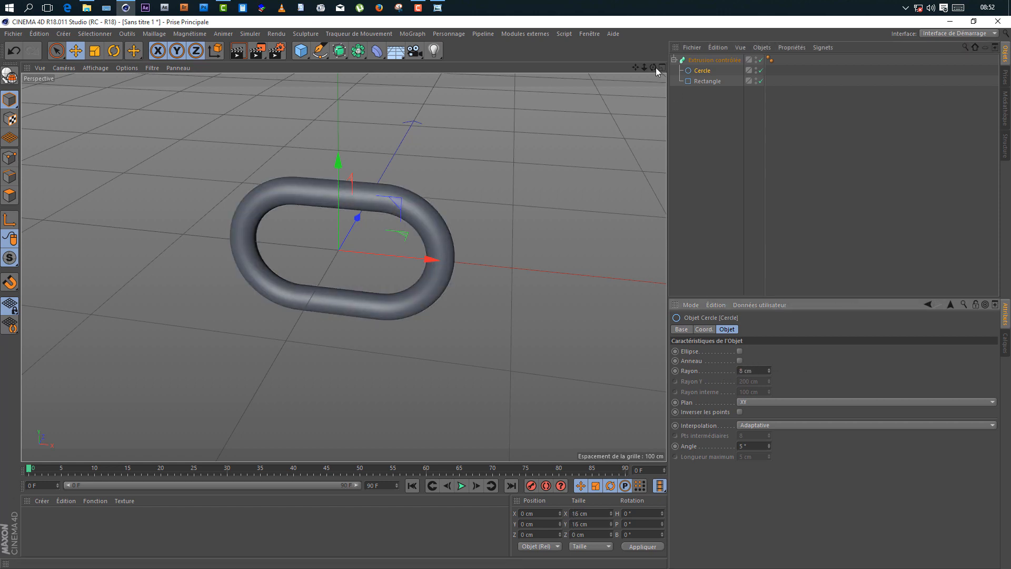
Increase the Cercle profile's radius to 10 cm and finally to 12 cm.
drag(653, 67, 707, 196)
drag(755, 370, 704, 373)
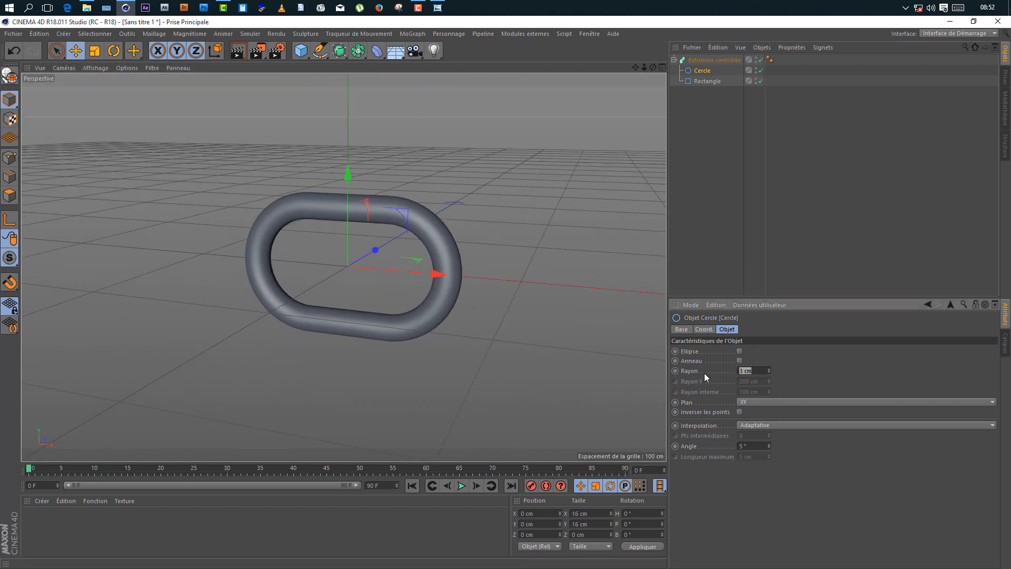
text(10)
key(Return)
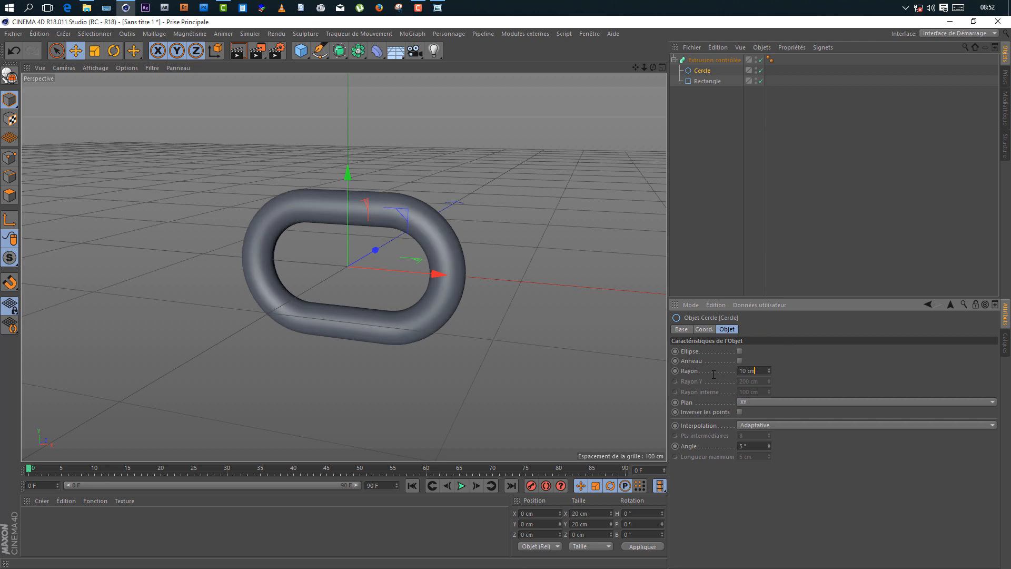
text(12)
key(Return)
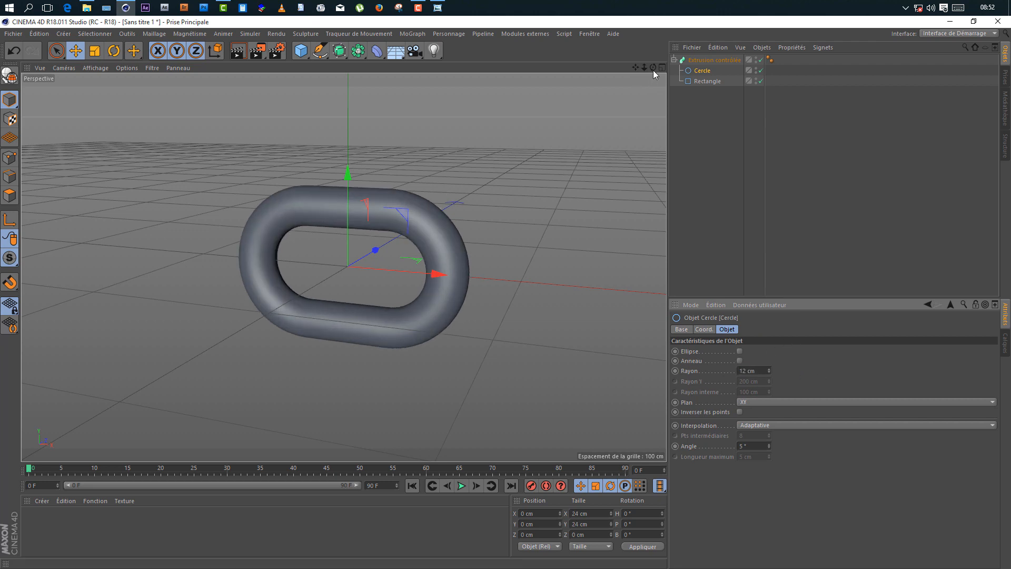
Show the link's mesh edges by setting the perspective view to Ombrage de Gouraud (lignes).
mouse_move(653, 71)
mouse_down()
mouse_move(685, 74)
mouse_move(659, 79)
mouse_up()
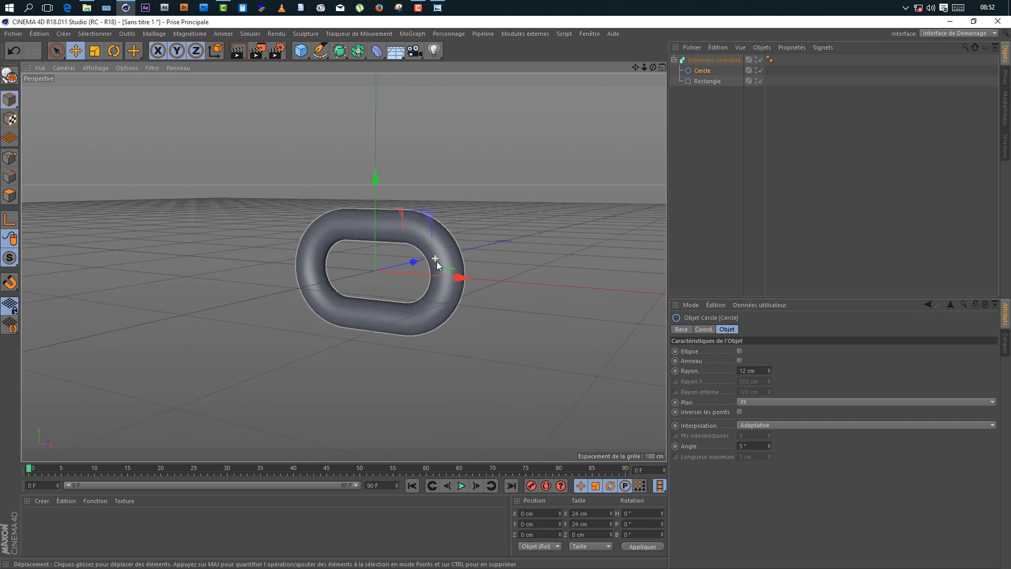
scroll(437, 262, up, 2)
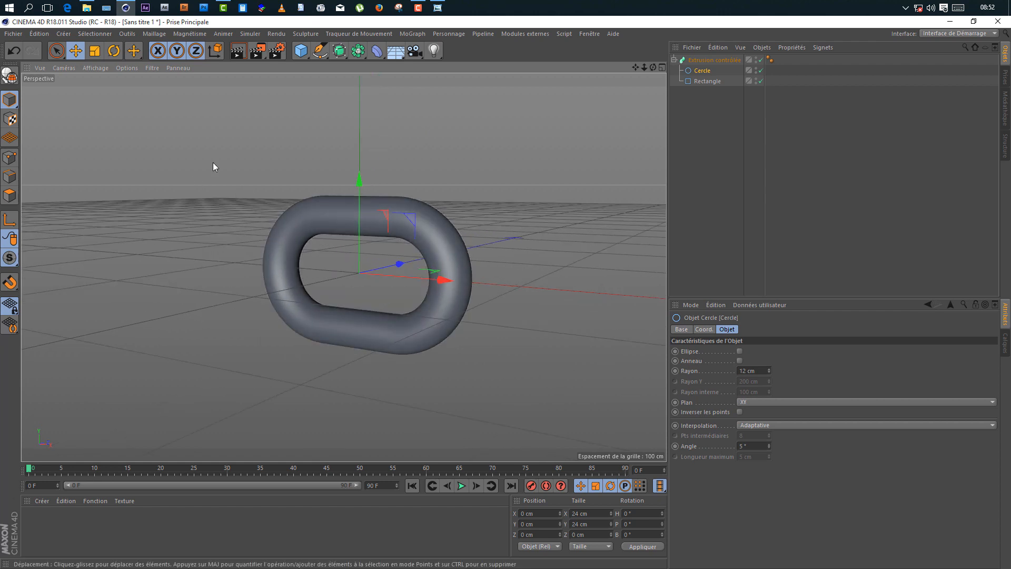
key(n)
key(b)
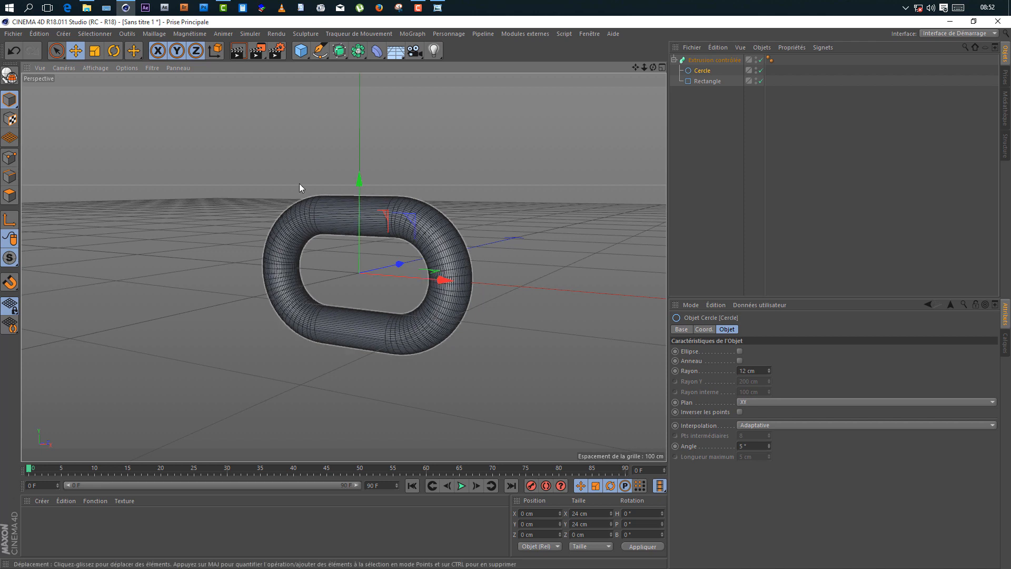
click(95, 68)
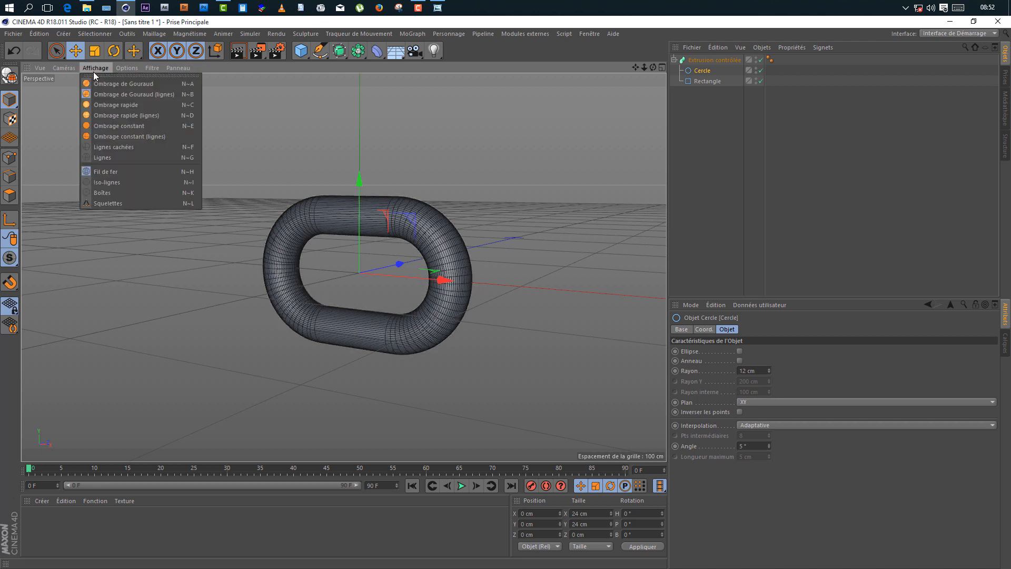
click(186, 96)
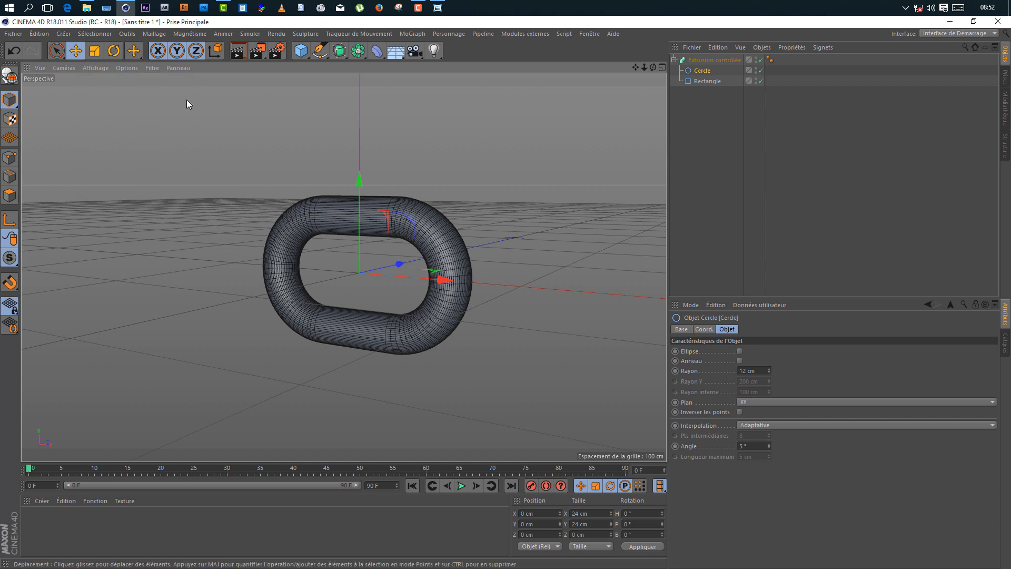
Save the scene as Sans titre 1.c4d.
key(ctrl+s)
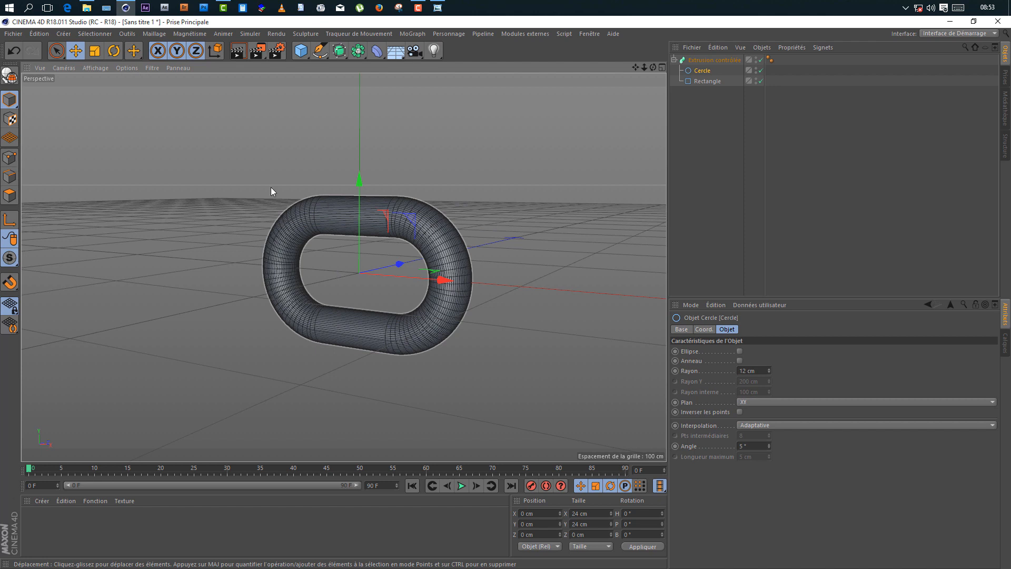
scroll(429, 265, up, 2)
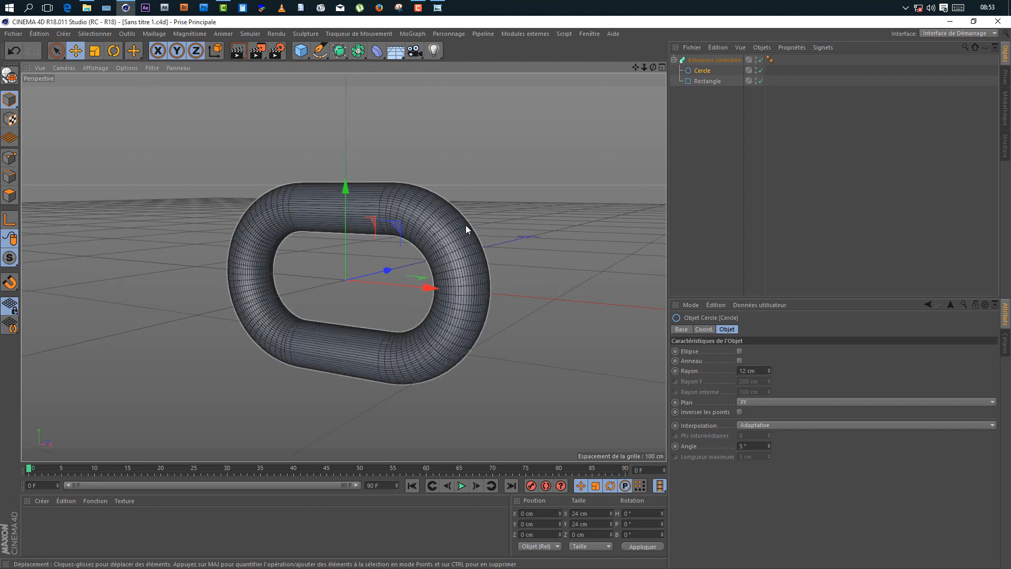
drag(636, 65, 607, 65)
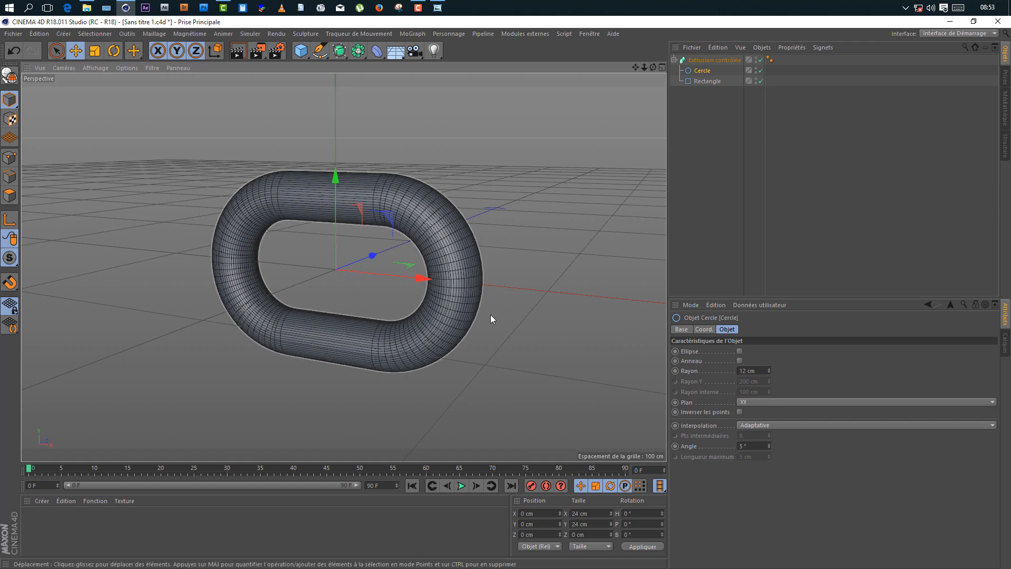
Try the Naturelle interpolation and then Sans on the Cercle profile.
click(699, 130)
click(702, 71)
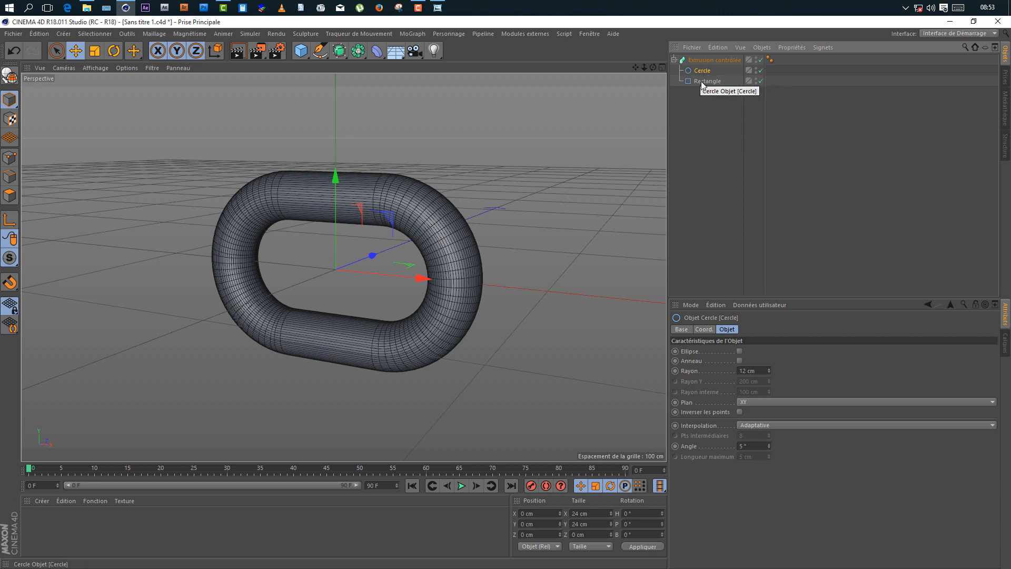
click(742, 427)
click(756, 466)
click(756, 423)
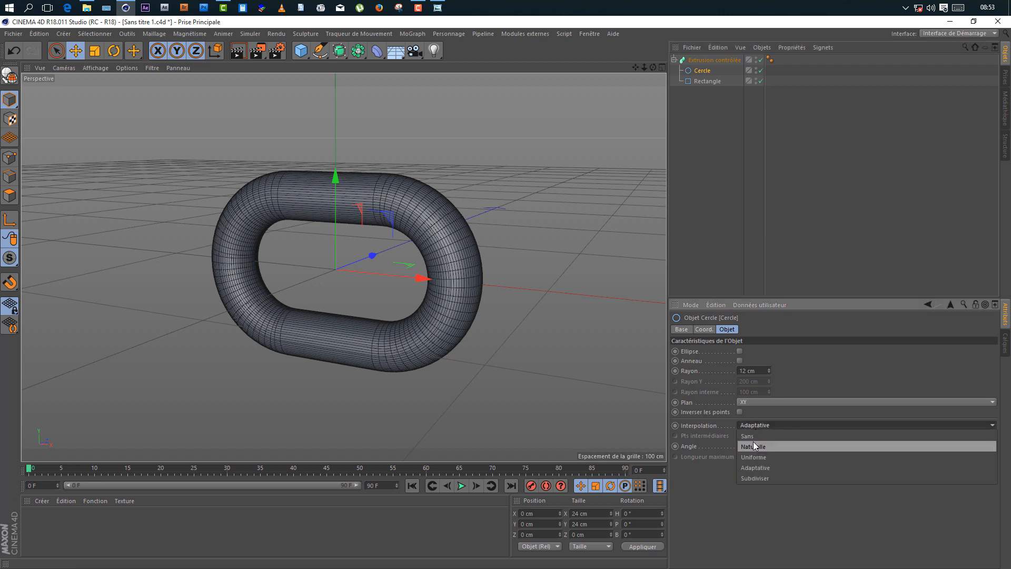
click(748, 446)
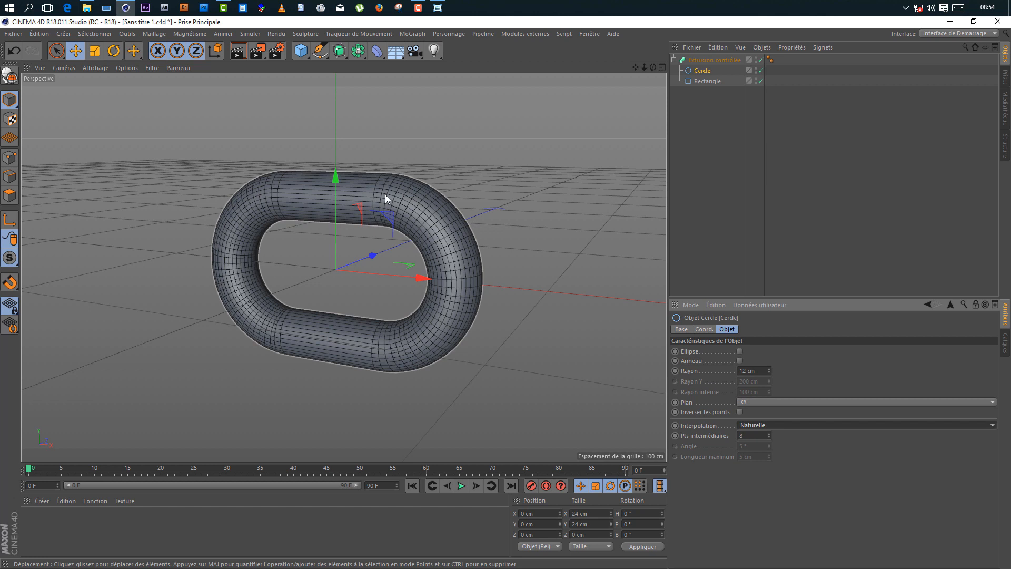
click(753, 425)
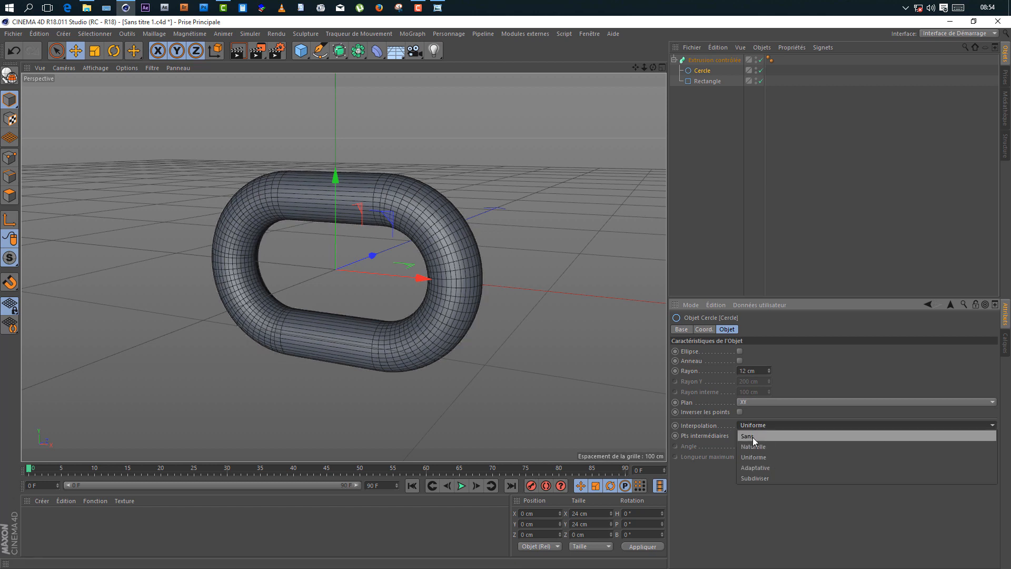
click(748, 436)
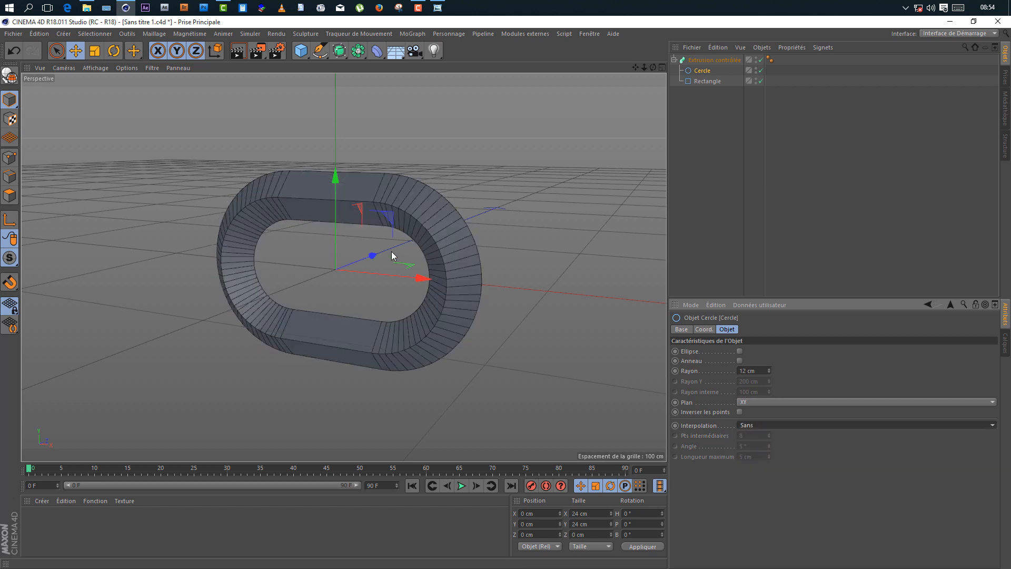
Try the Uniforme and Subdiviser interpolations on the Cercle profile, ending back on Adaptative.
click(756, 428)
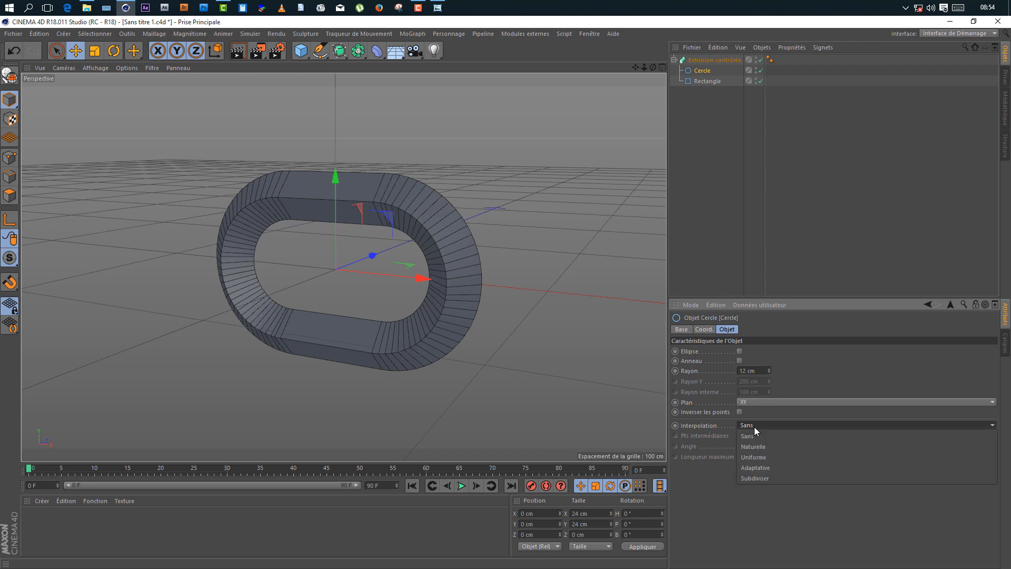
click(755, 457)
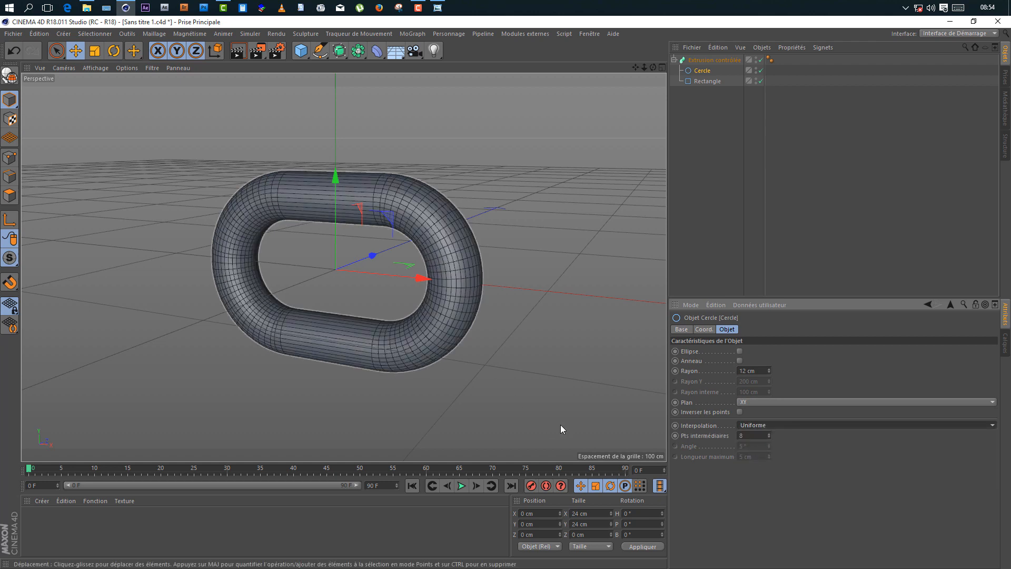
click(763, 426)
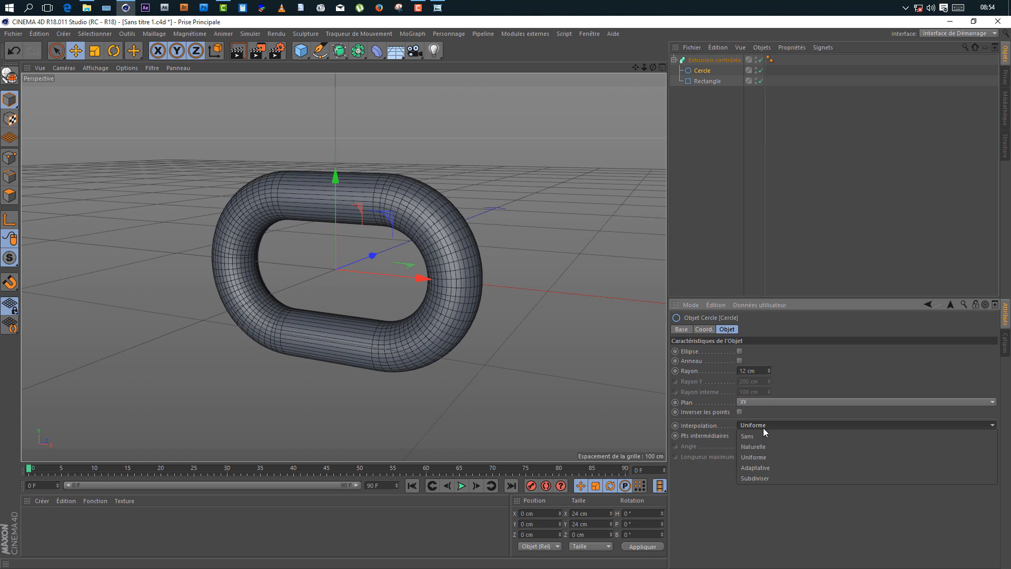
click(753, 478)
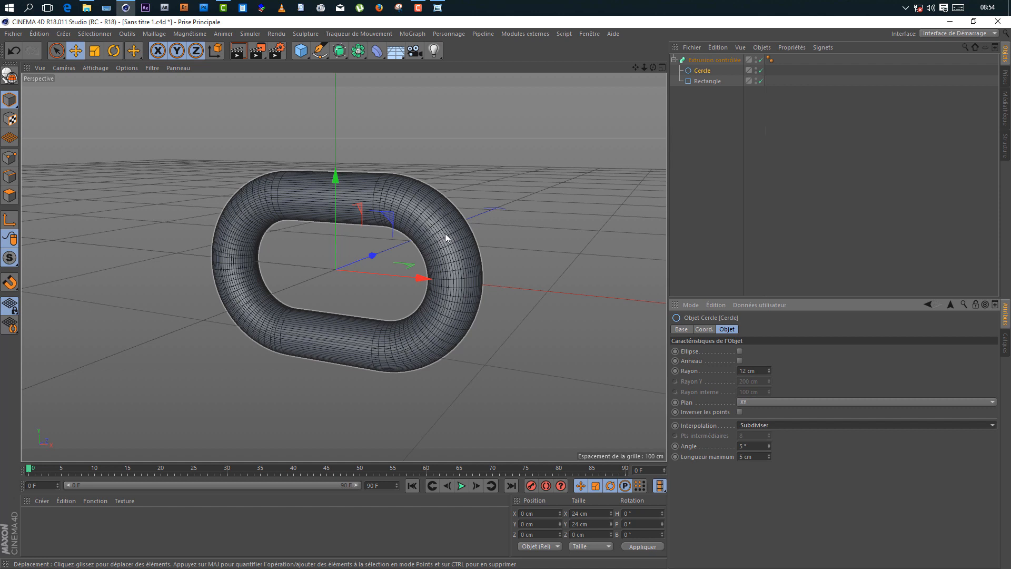
click(765, 426)
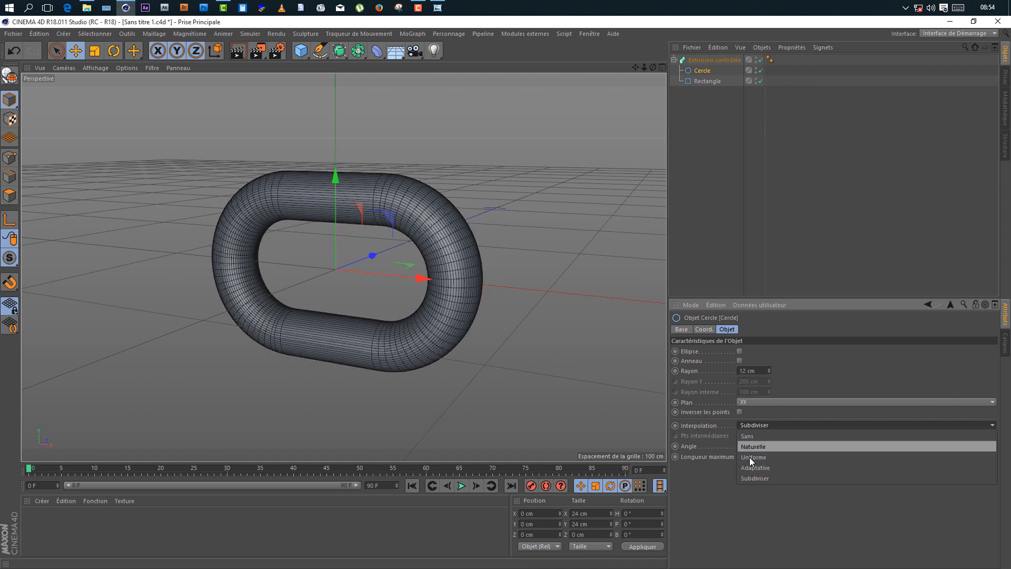
click(749, 468)
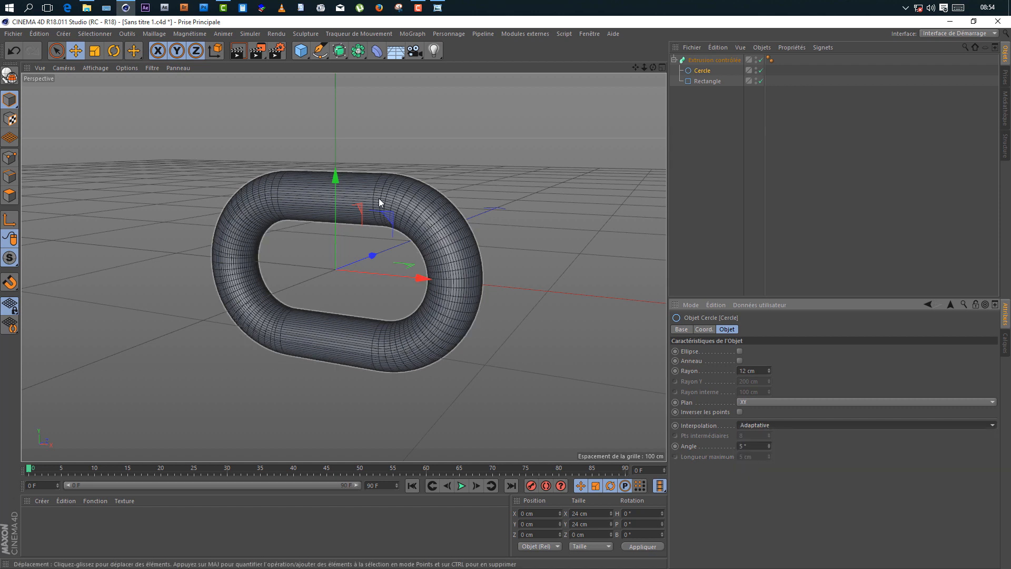
Reduce the link's cross-section segments by setting the Cercle profile's interpolation angle to 45°.
alt+drag(386, 198, 220, 178)
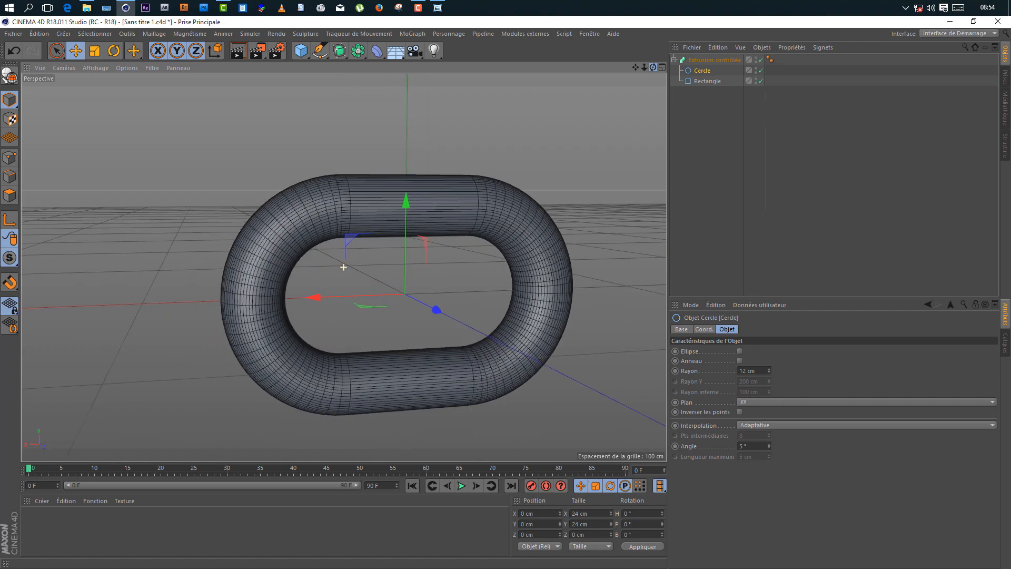
alt+drag(344, 268, 590, 32)
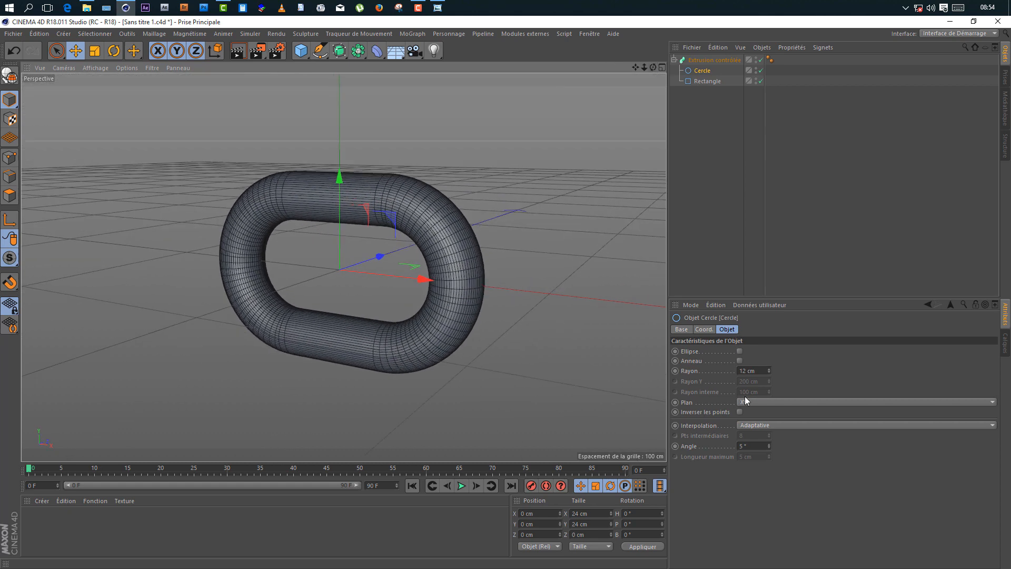
drag(768, 444, 769, 443)
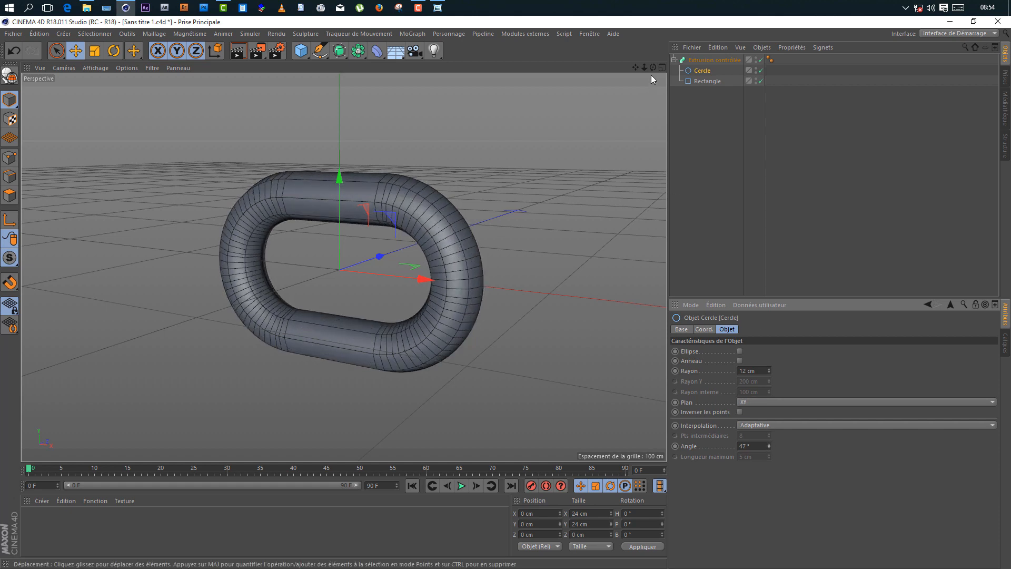
drag(653, 68, 632, 76)
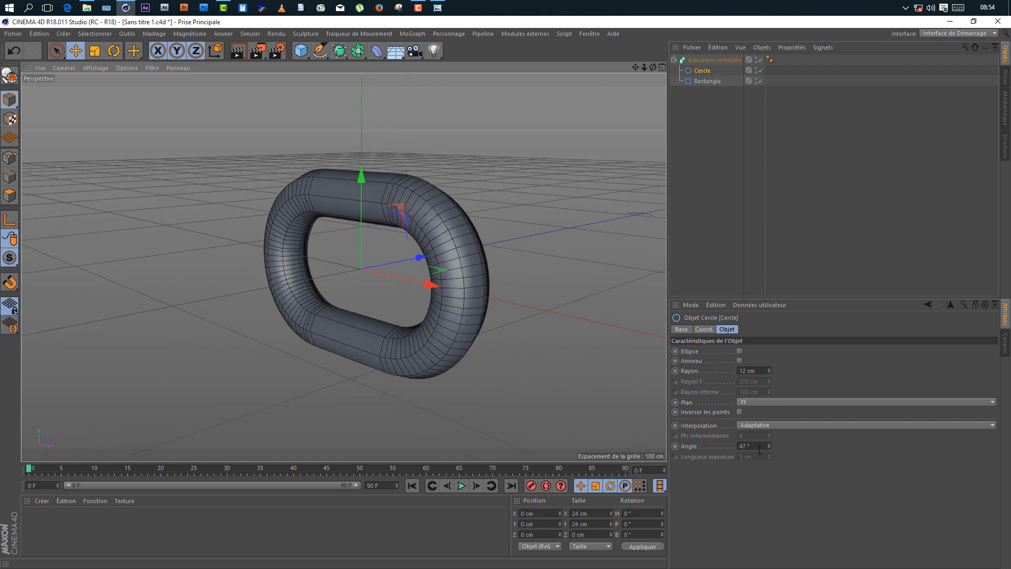
drag(759, 448, 606, 438)
text(45)
click(835, 527)
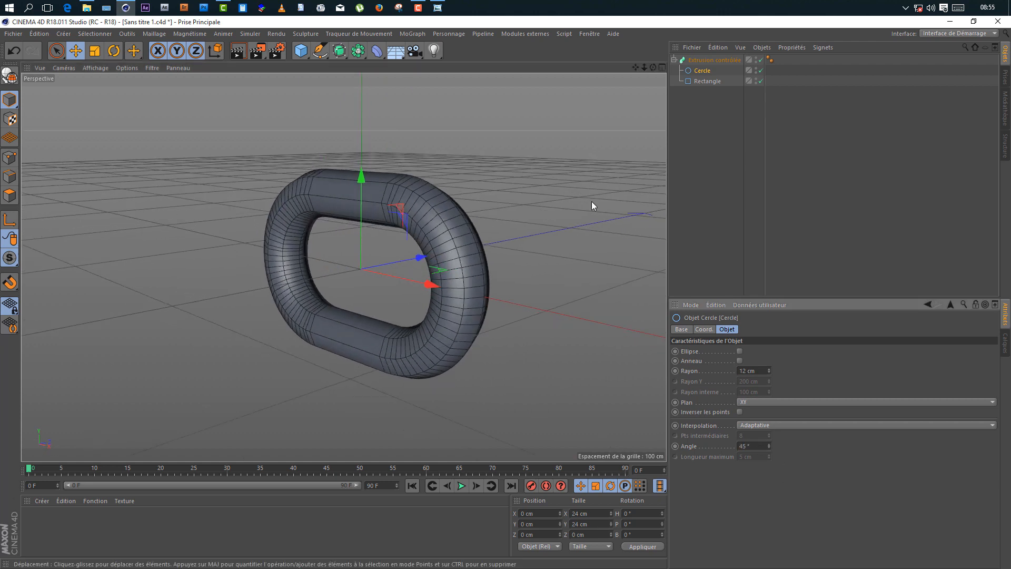
drag(653, 67, 712, 50)
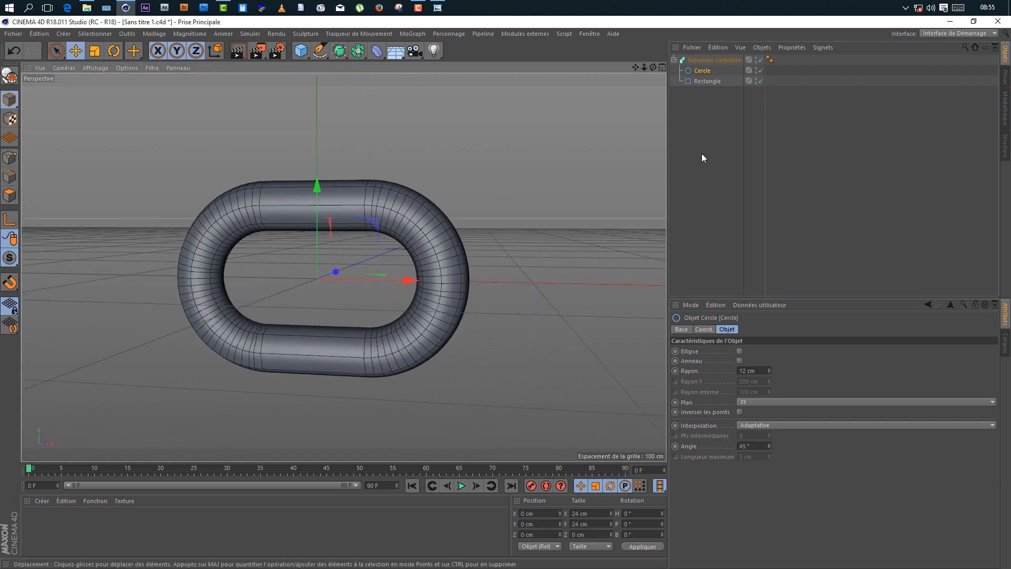
Select the Rectangle path and choose Adaptative as its interpolation.
click(709, 86)
click(708, 80)
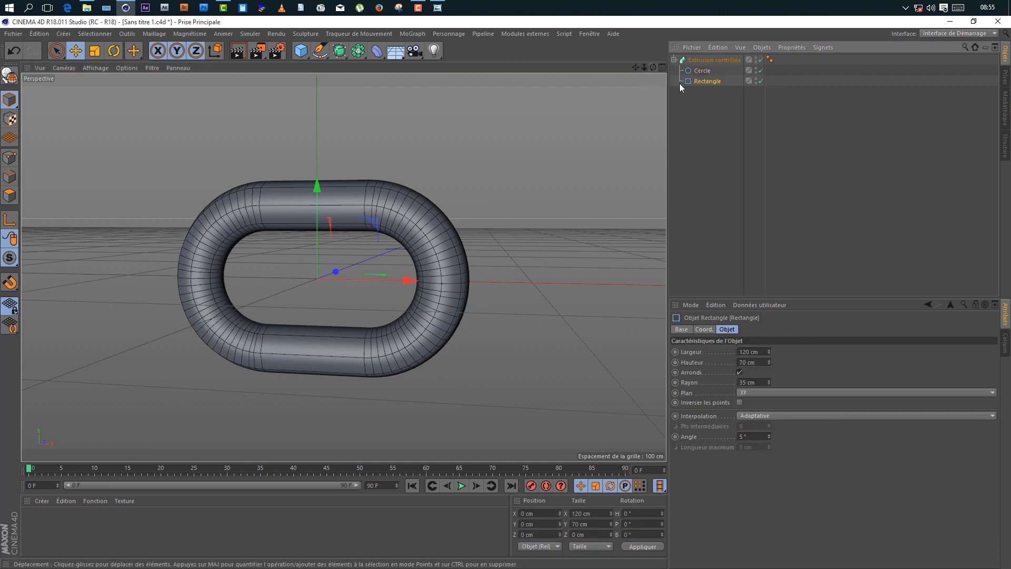
drag(653, 67, 664, 79)
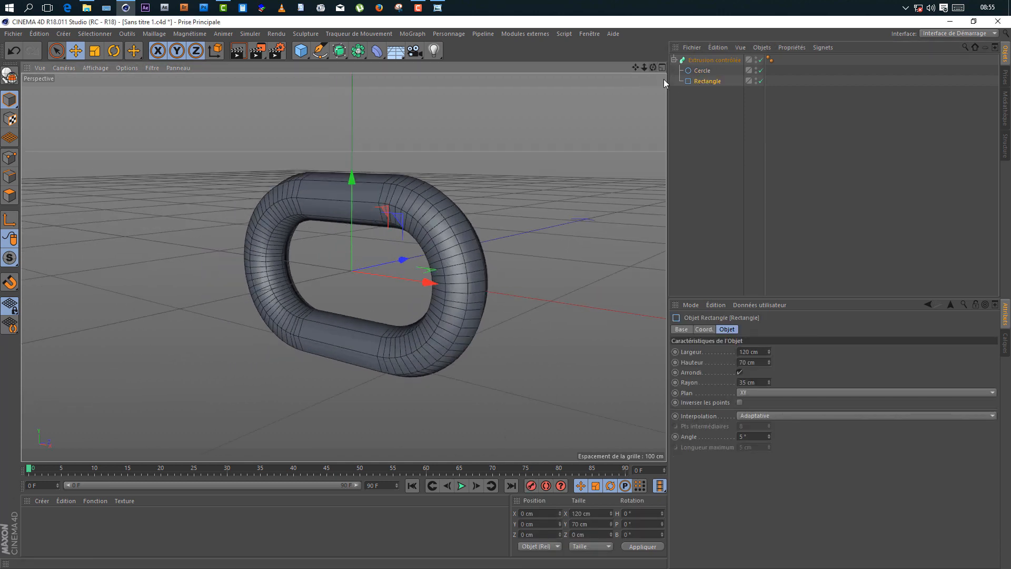
click(772, 413)
click(758, 461)
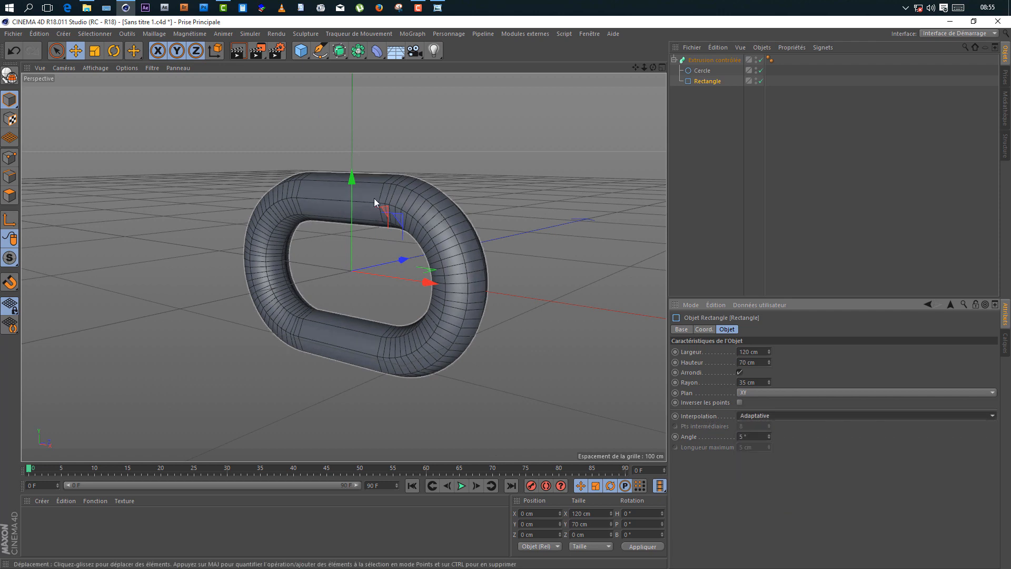
scroll(366, 186, up, 4)
scroll(366, 186, down, 3)
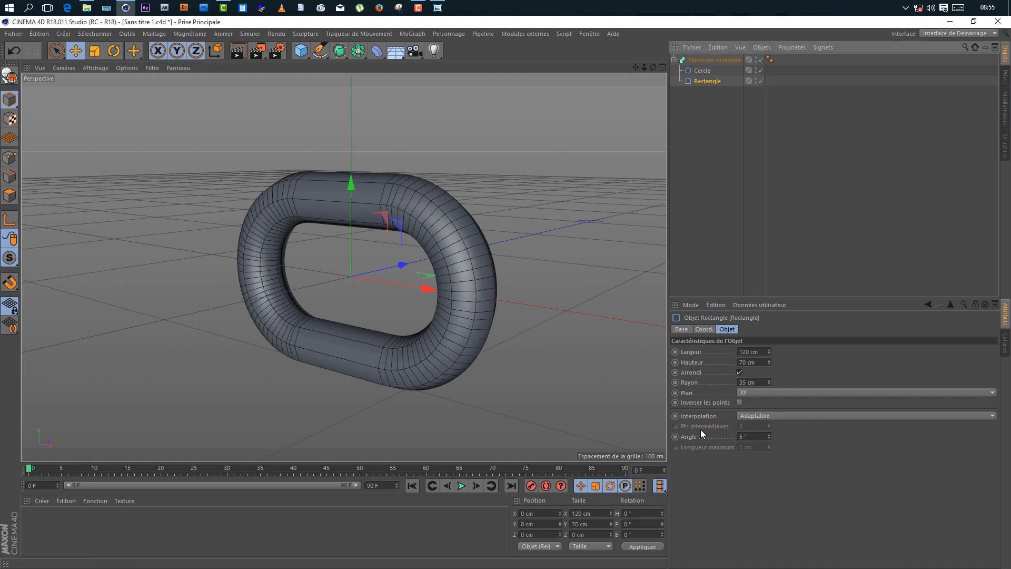
Try the Naturelle interpolation on the Rectangle path and inspect the link's mesh.
click(751, 417)
click(761, 441)
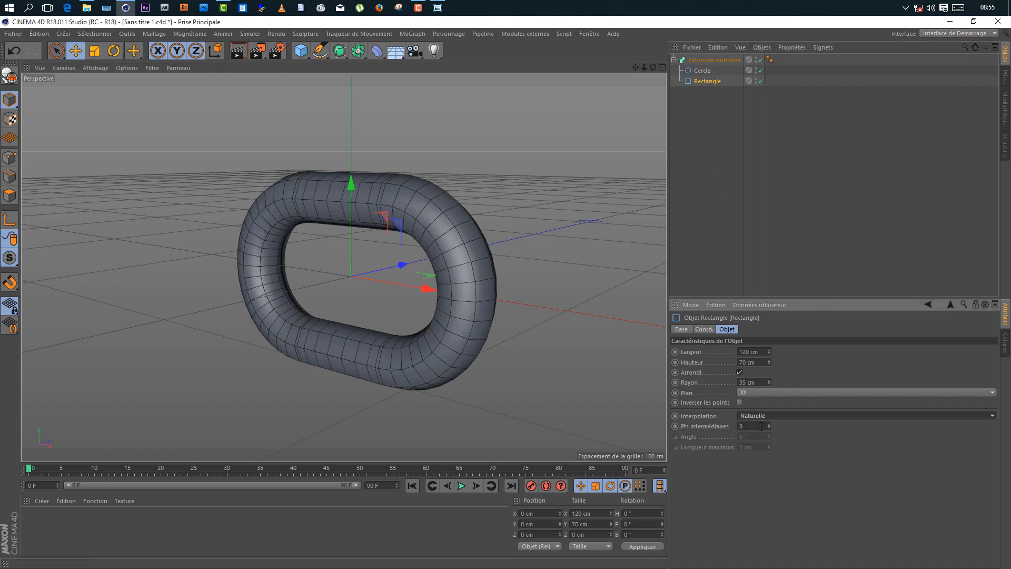
drag(653, 68, 616, 75)
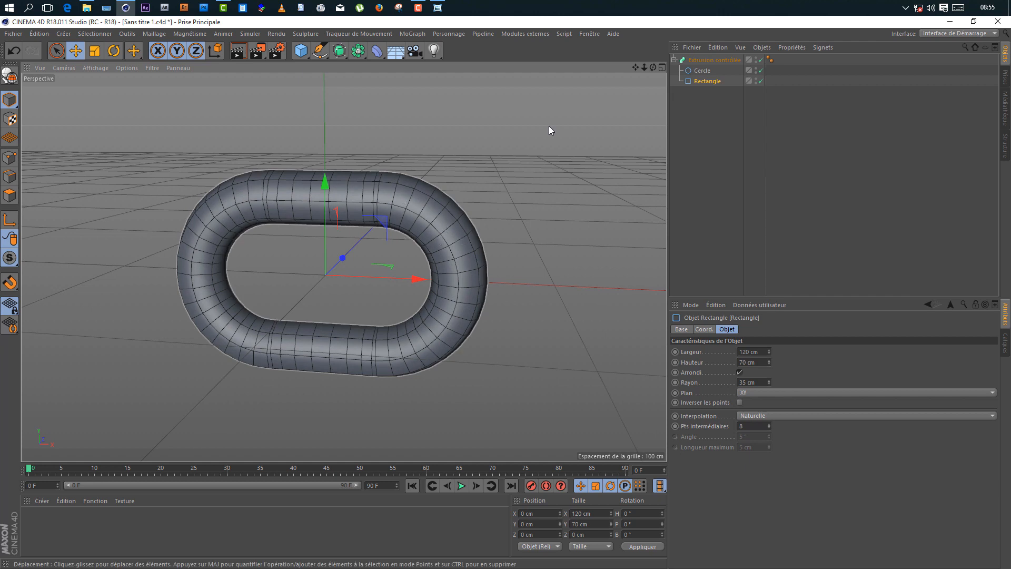
drag(656, 68, 635, 73)
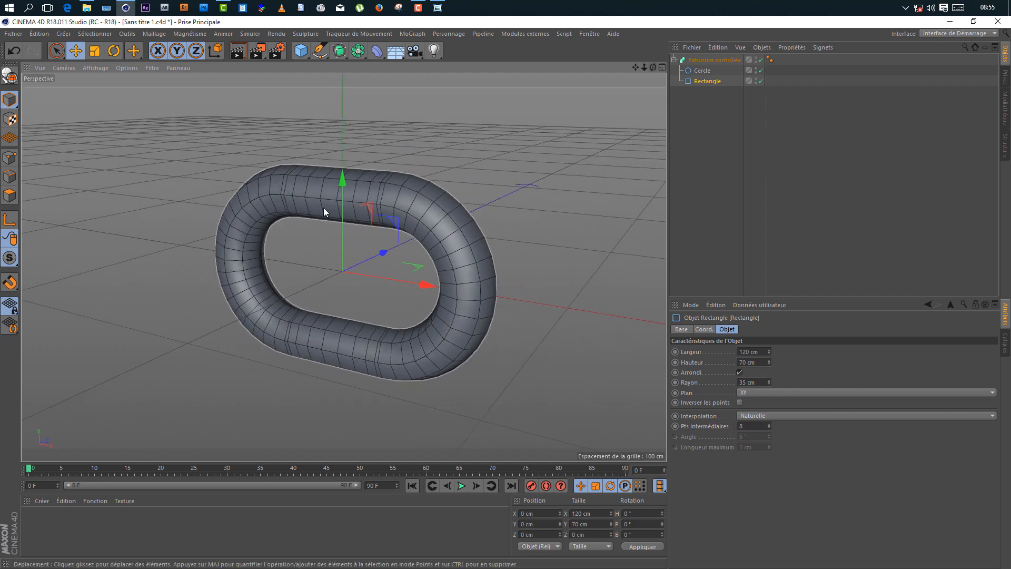
scroll(323, 201, up, 2)
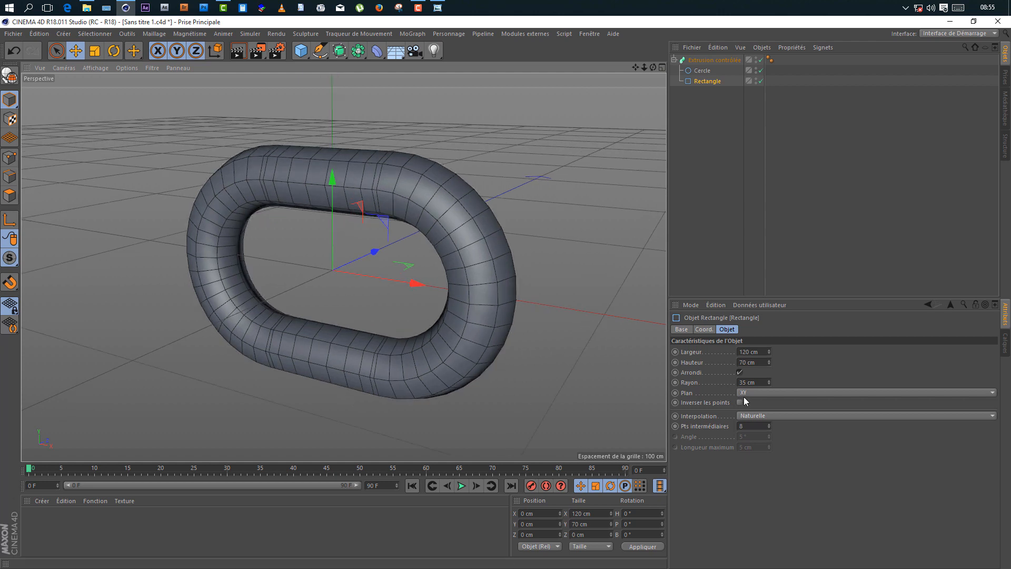
Try the Uniforme and Subdiviser interpolations on the Rectangle path, ending back on Adaptative.
click(756, 417)
click(751, 447)
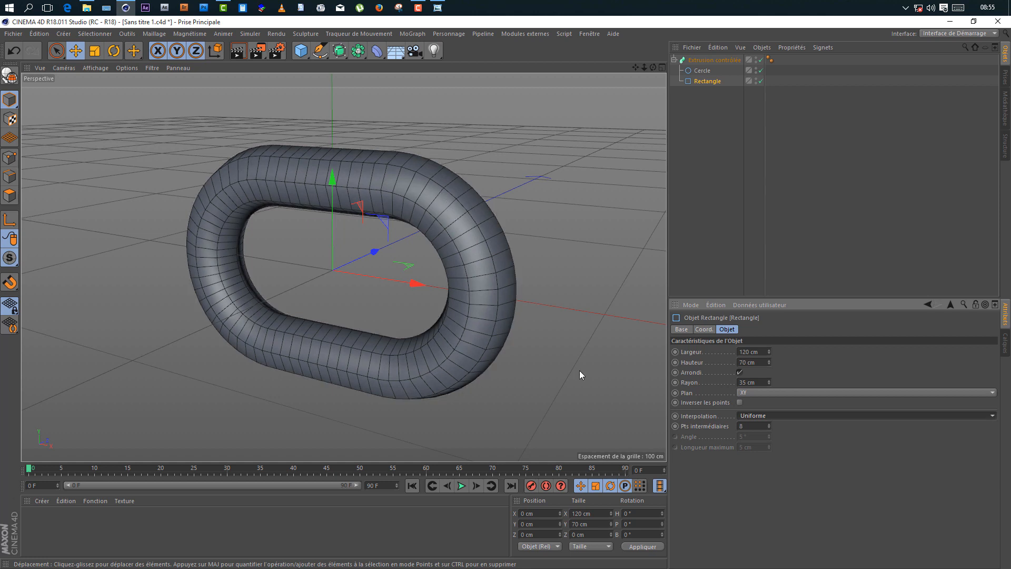
click(778, 416)
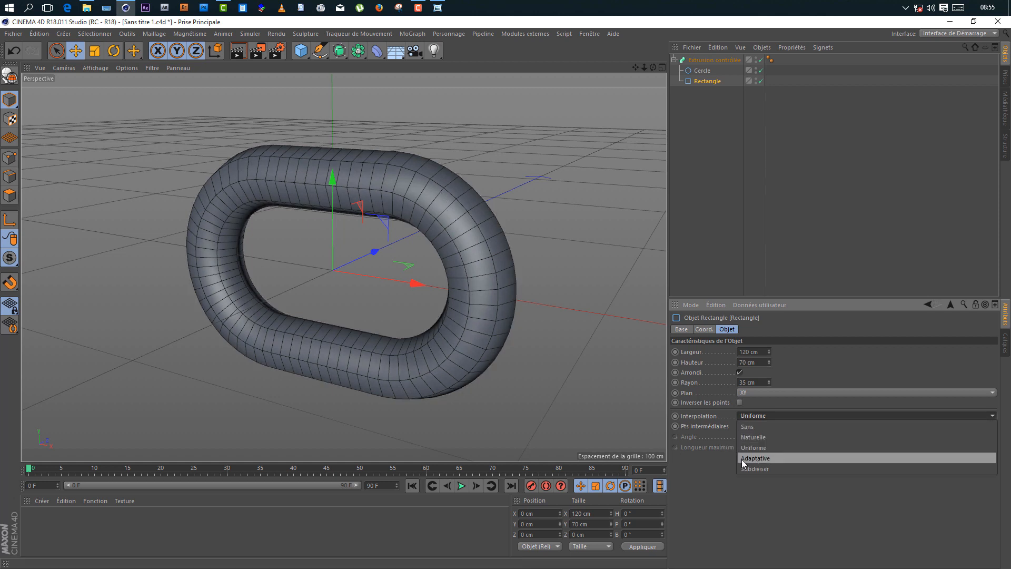
click(759, 469)
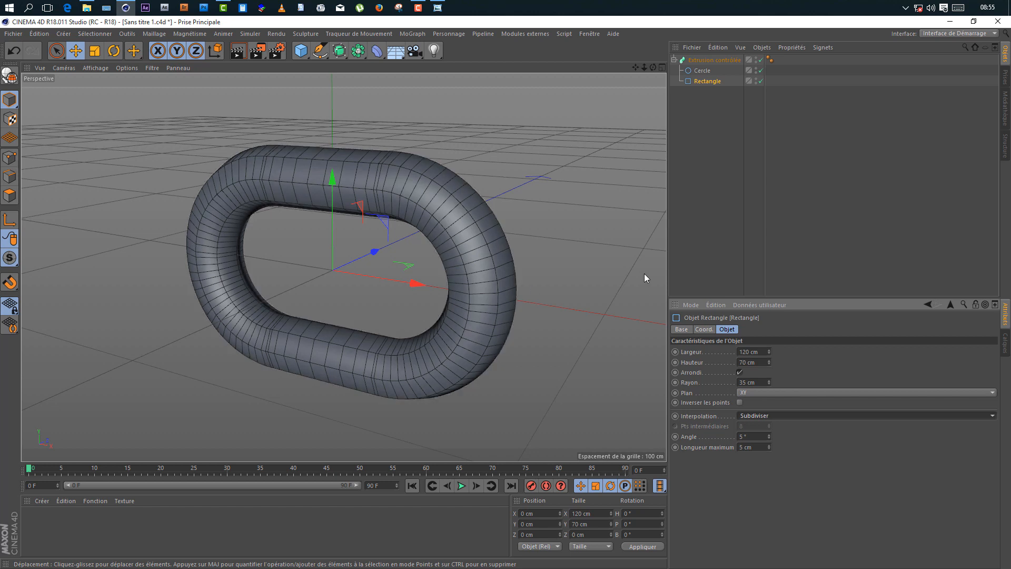
click(753, 416)
click(754, 457)
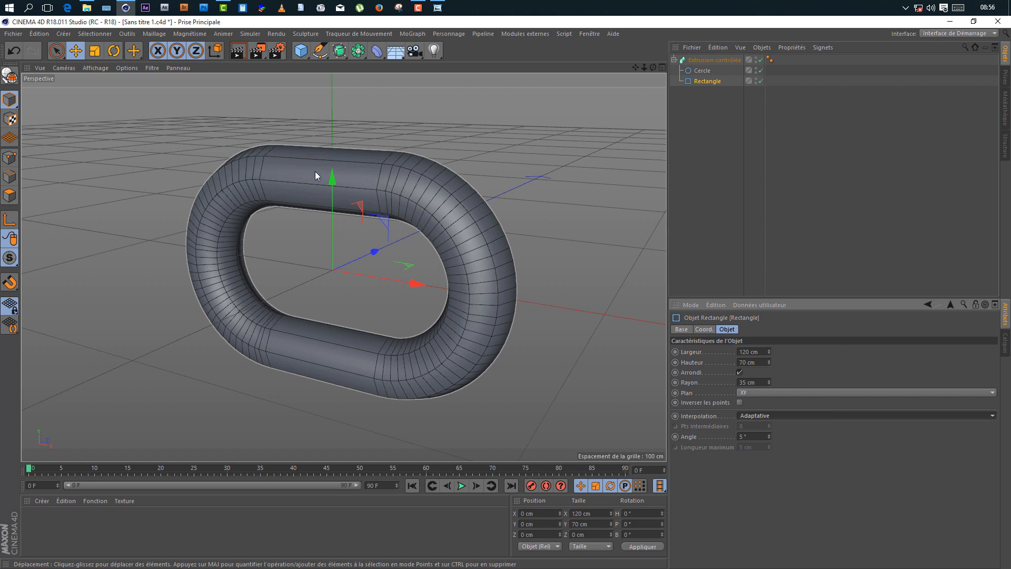
Inspect the link's rounded ends and set the Rectangle path's interpolation angle to 45°.
scroll(514, 286, up, 2)
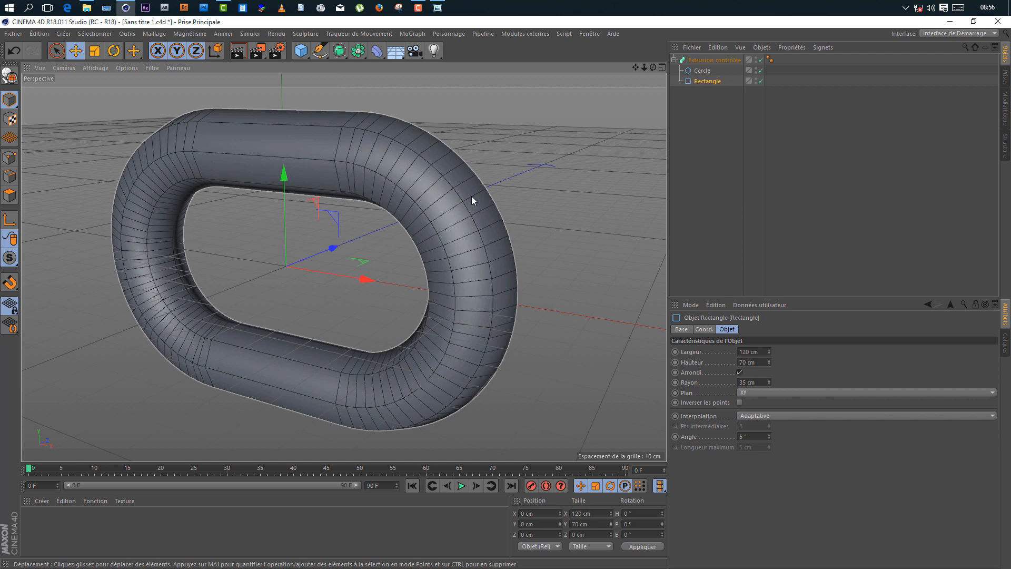
drag(653, 67, 558, 71)
alt+drag(344, 267, 400, 288)
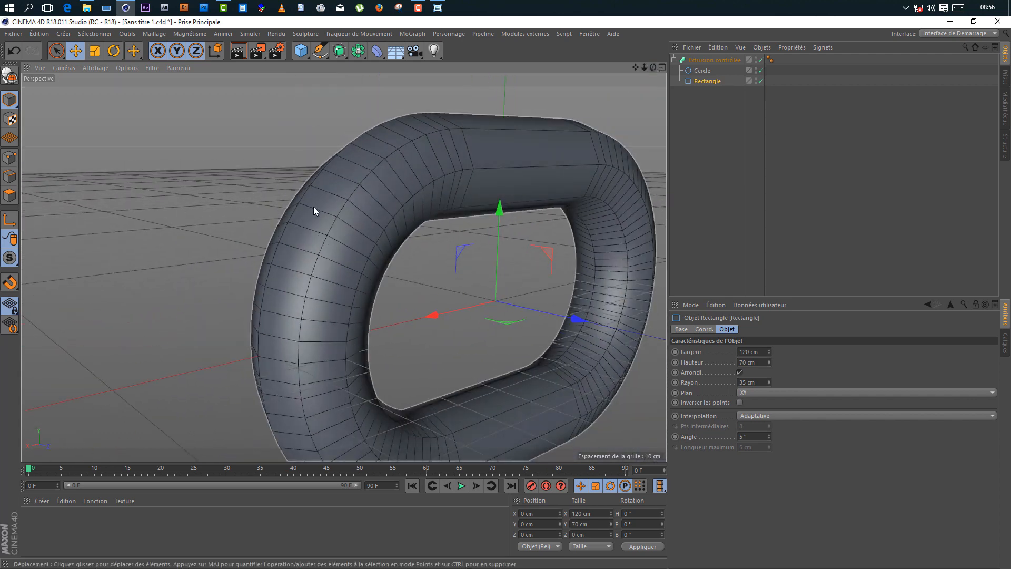
scroll(321, 217, down, 3)
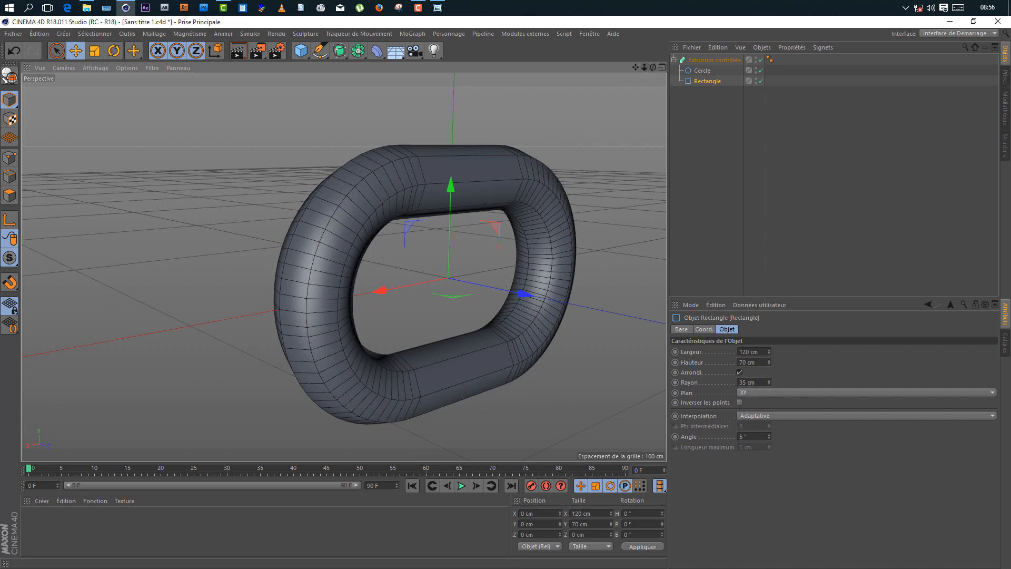
alt+drag(407, 203, 250, 186)
scroll(408, 204, down, 2)
alt+middle_drag(408, 203, 500, 225)
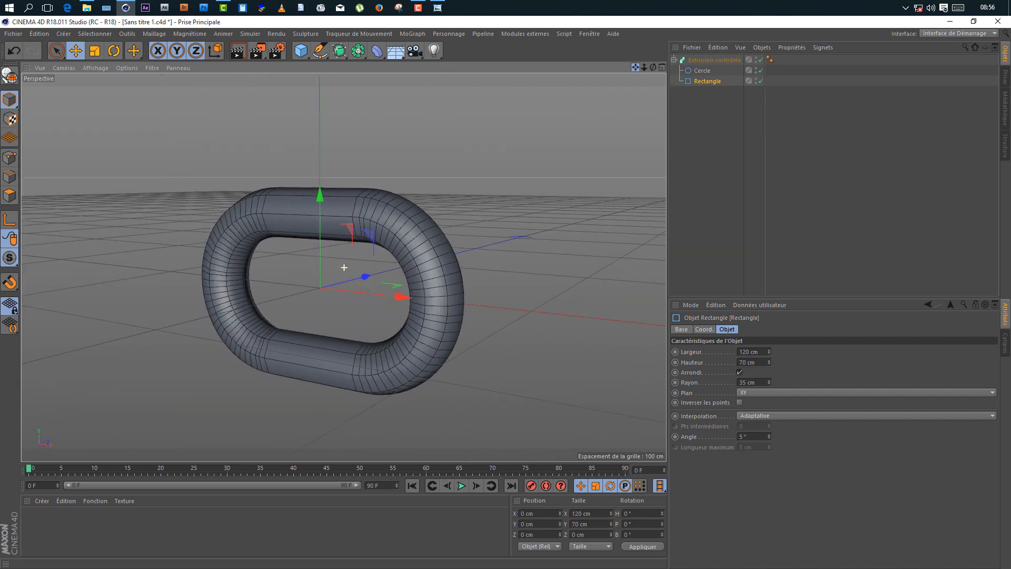
drag(636, 66, 631, 55)
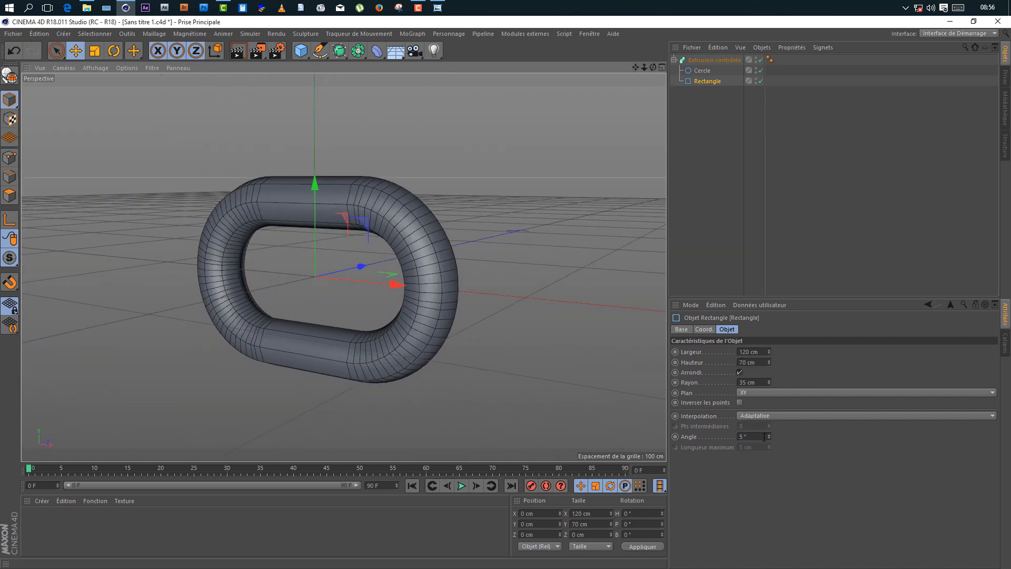
text(45)
key(Return)
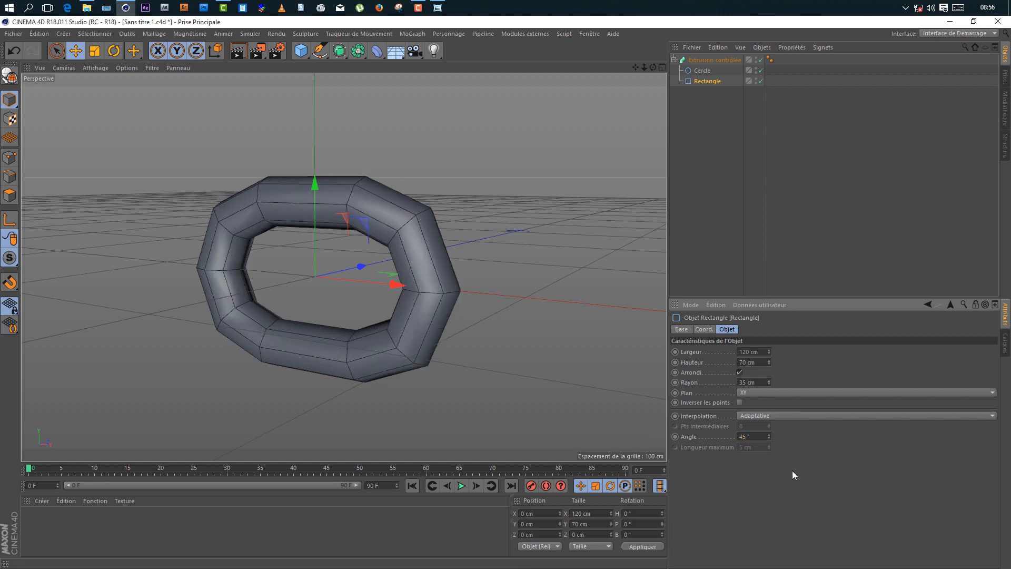
Try a 35° interpolation angle on the Rectangle path, settling on 20°.
drag(753, 437, 623, 427)
text(35)
key(Return)
drag(753, 437, 685, 438)
text(20)
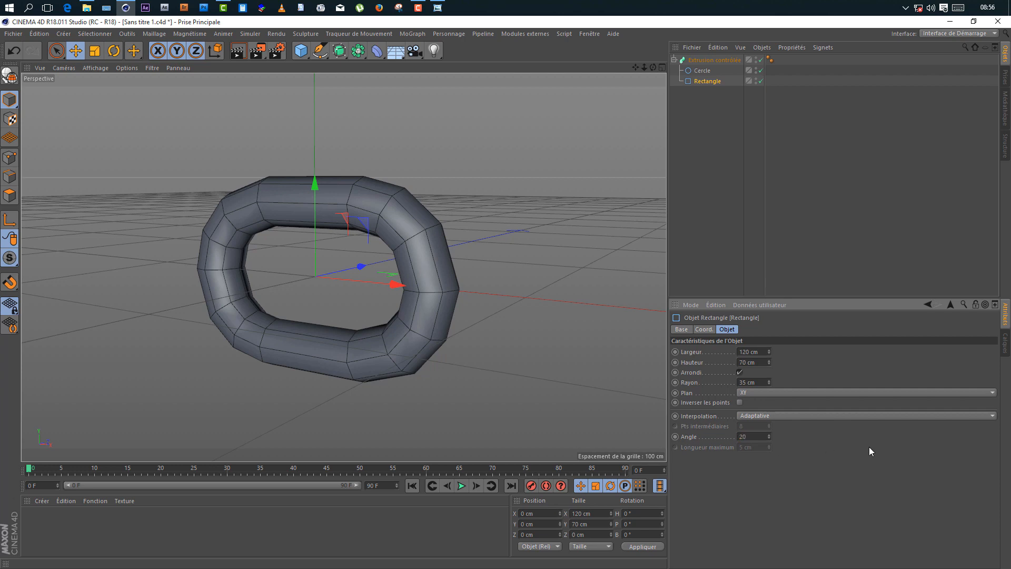
key(Return)
scroll(538, 192, down, 2)
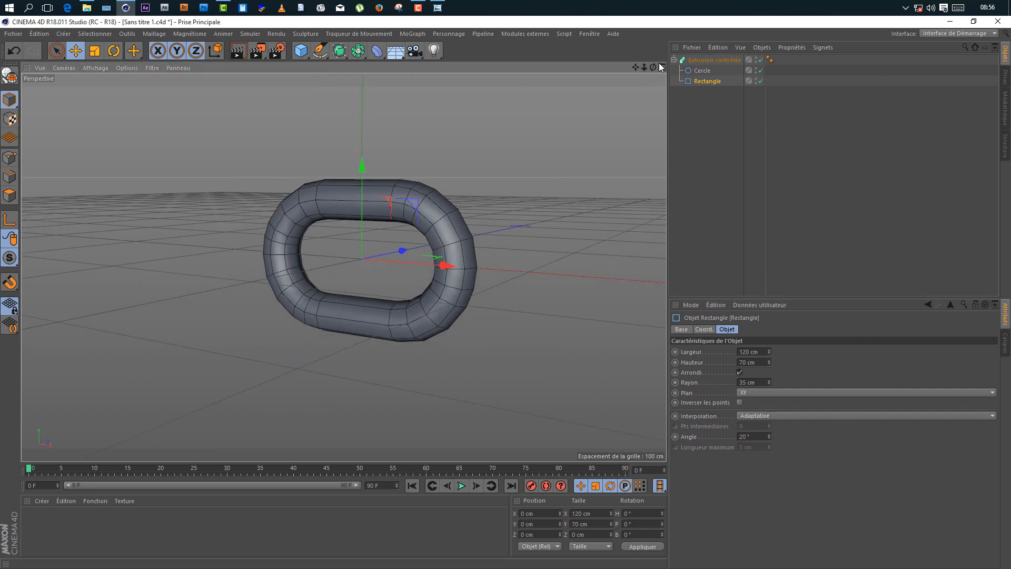
drag(653, 67, 709, 93)
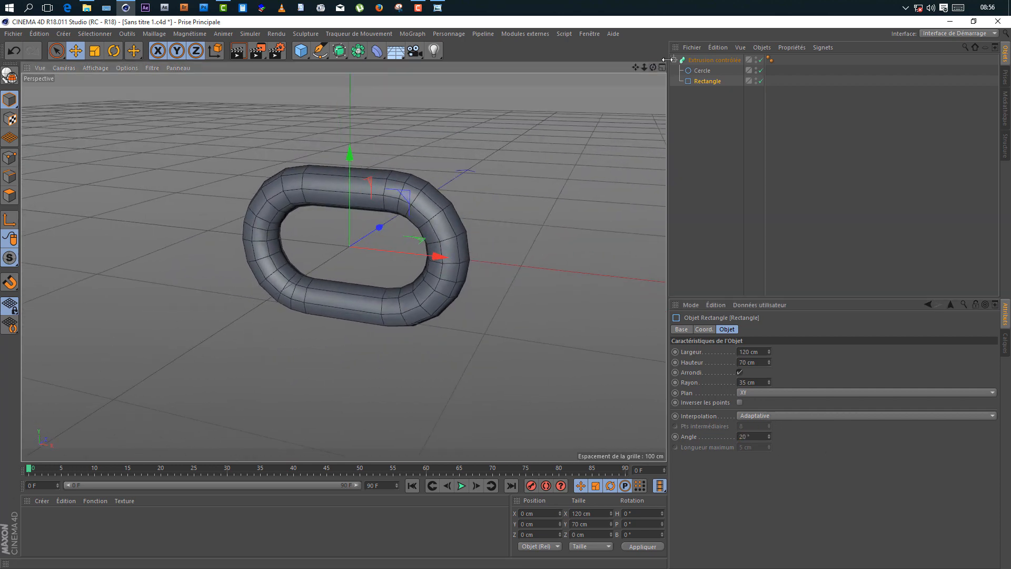
Try smoothing the link by nesting the Extrusion contrôlée in a new Surface de Subdivision, and render the view.
click(339, 50)
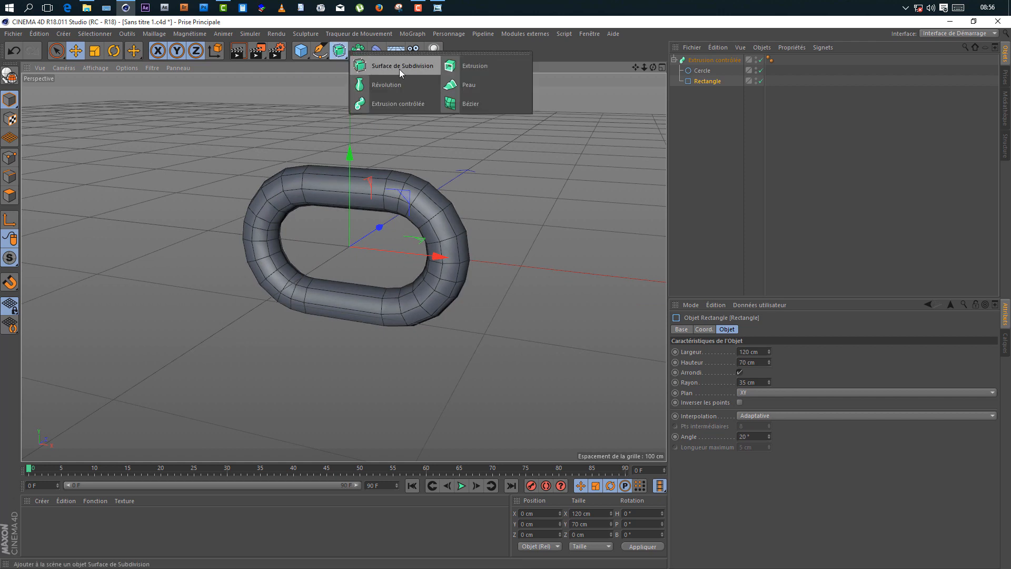
click(410, 68)
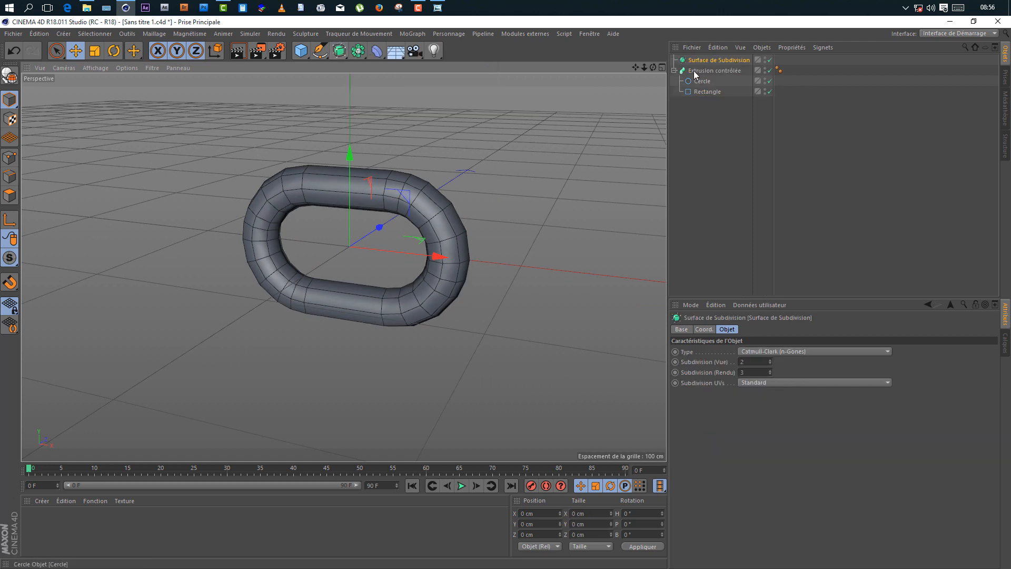
click(705, 118)
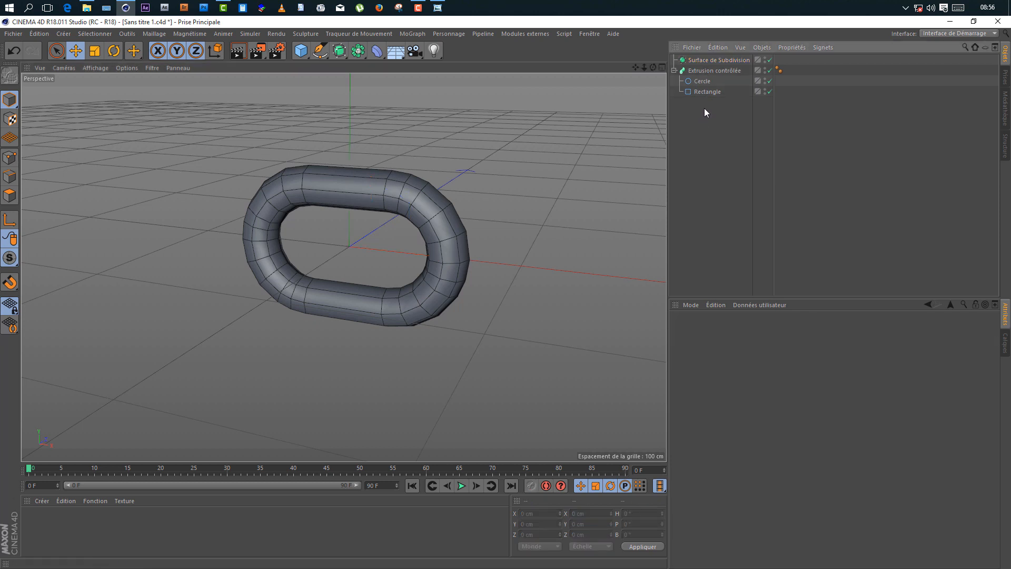
drag(714, 71, 714, 59)
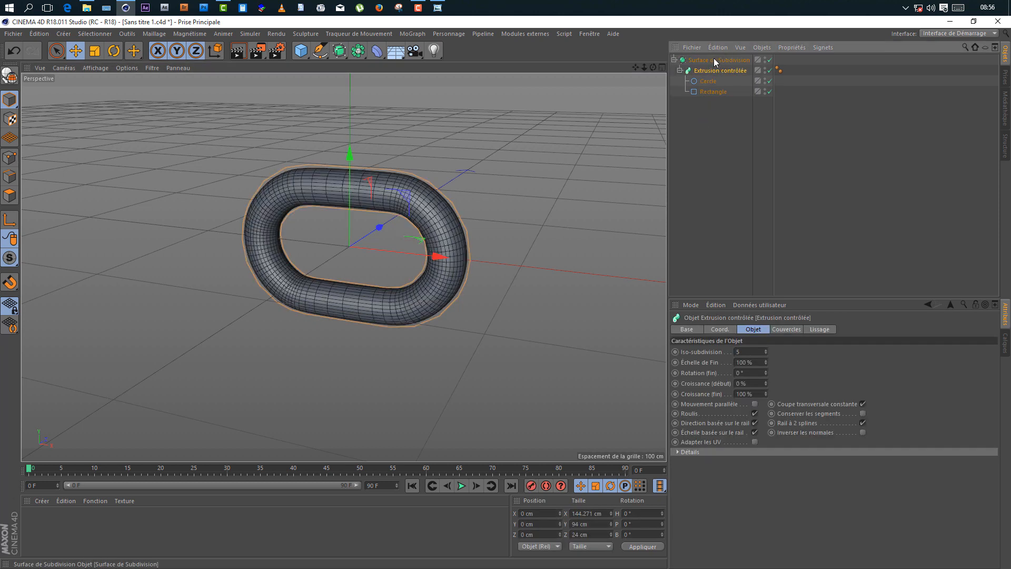
scroll(360, 203, up, 2)
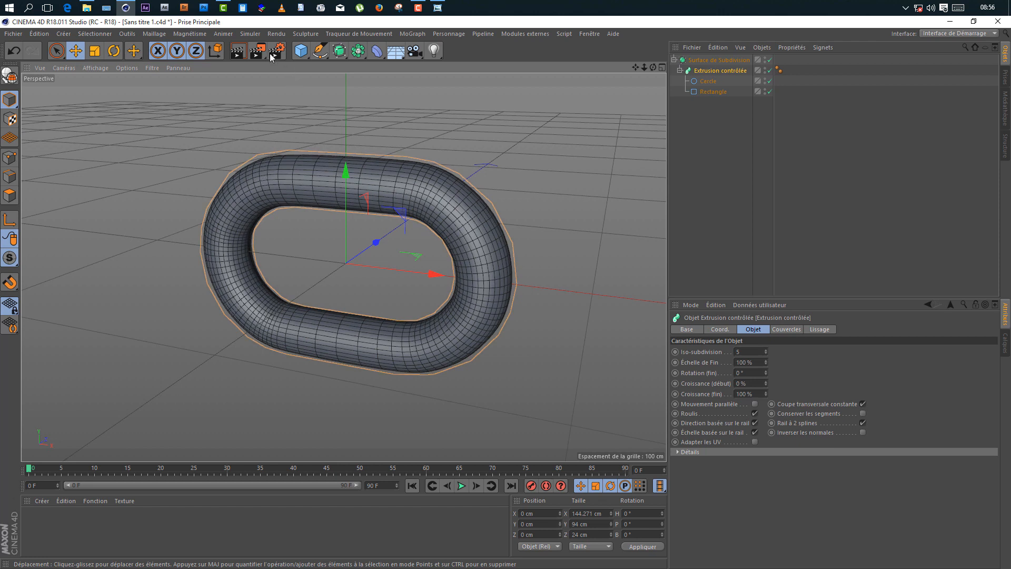
click(238, 51)
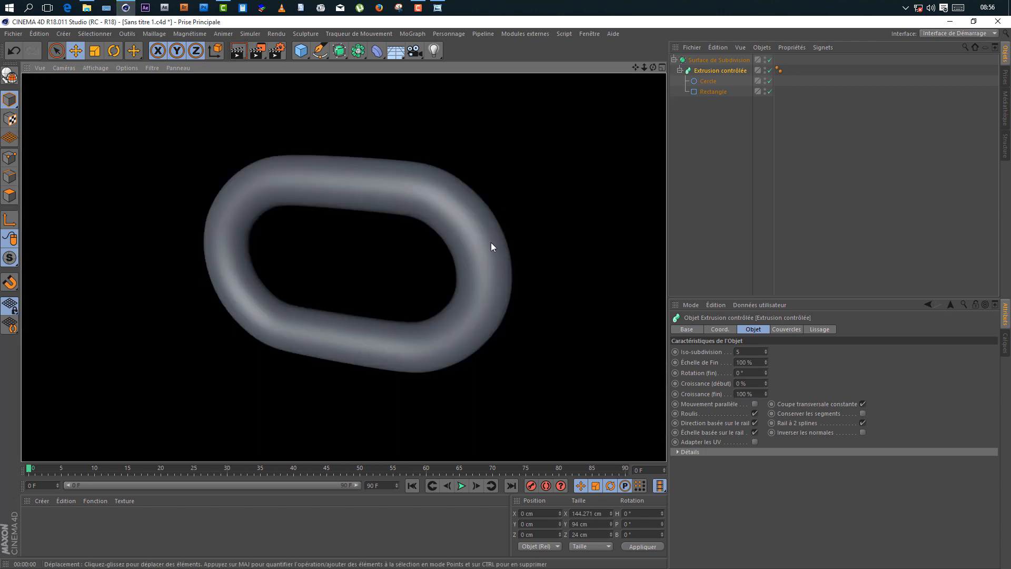
click(700, 205)
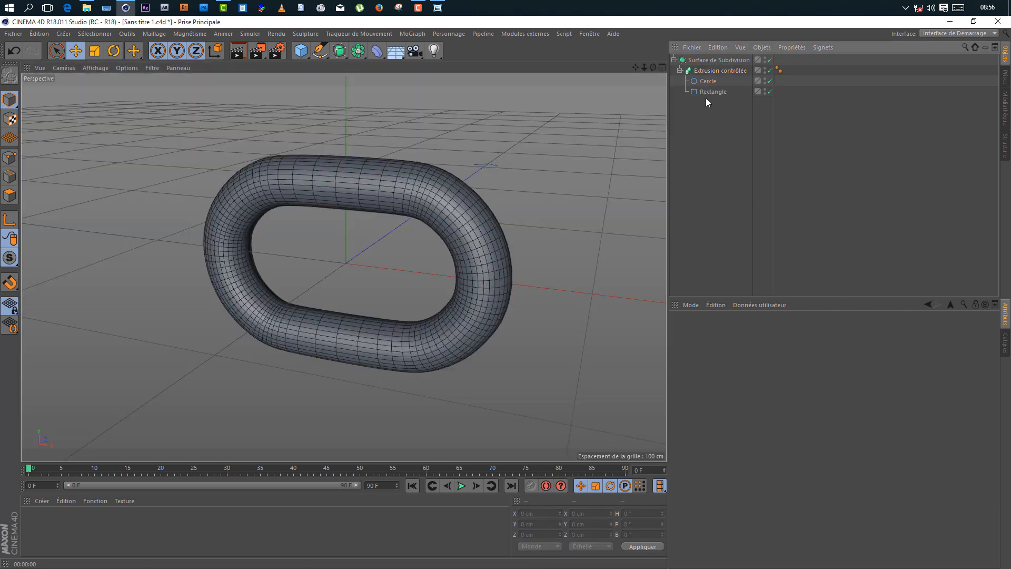
Move the Extrusion contrôlée out of the Surface de Subdivision and delete the subdivision object.
drag(711, 70, 710, 108)
click(707, 61)
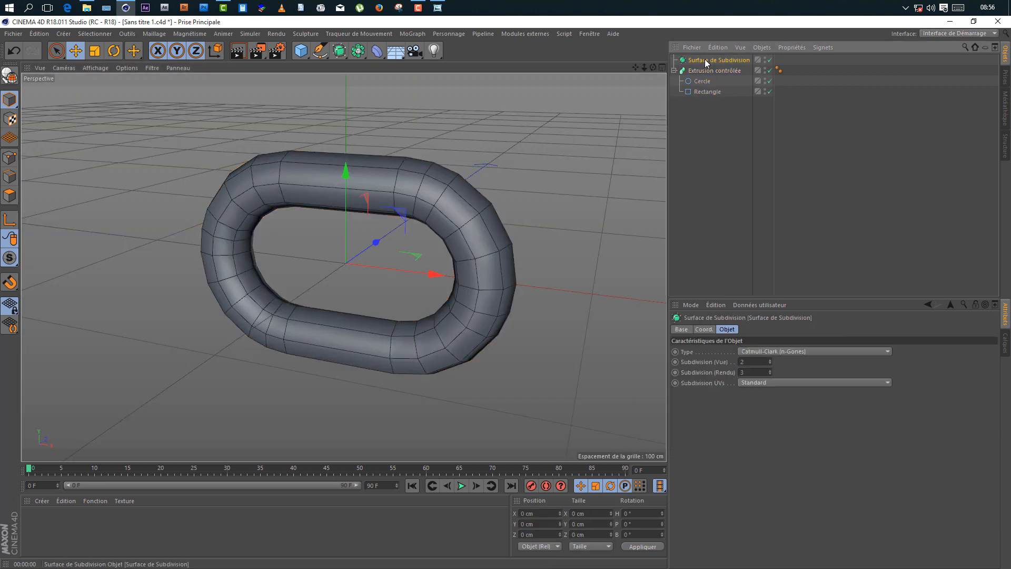
key(Delete)
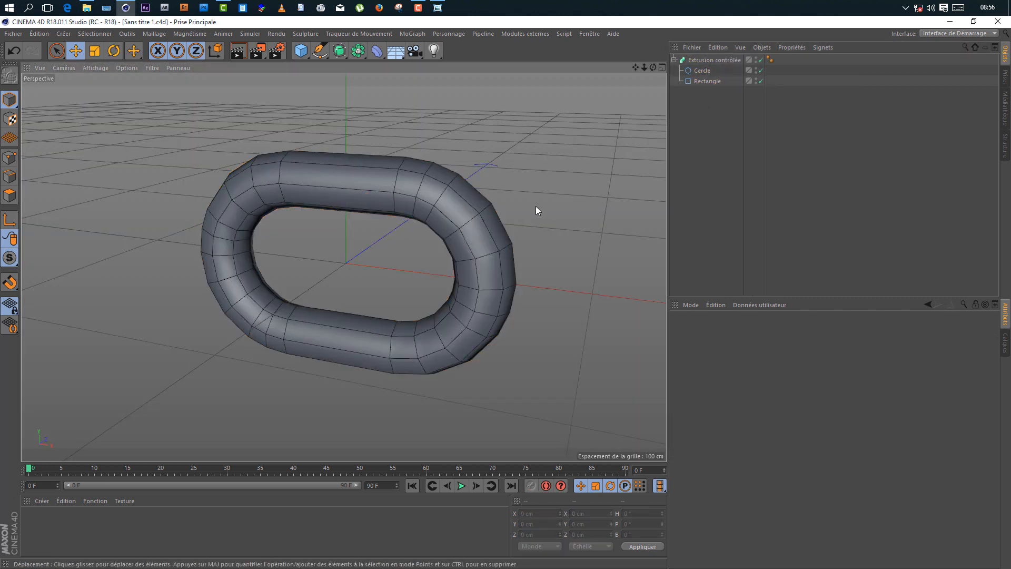
Add a MoGraph Cloneur as the parent of the Extrusion contrôlée link.
drag(644, 68, 628, 64)
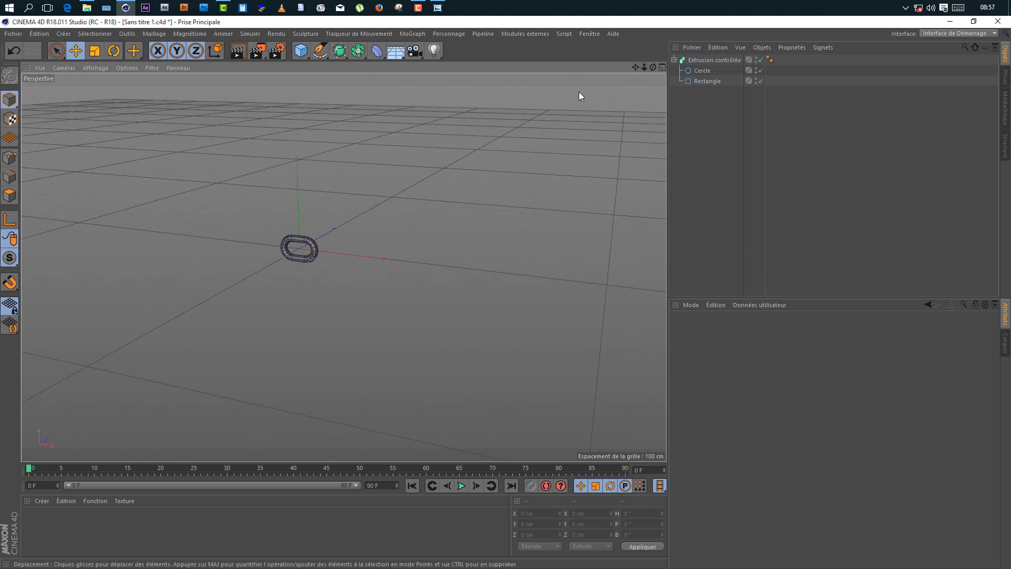
click(722, 61)
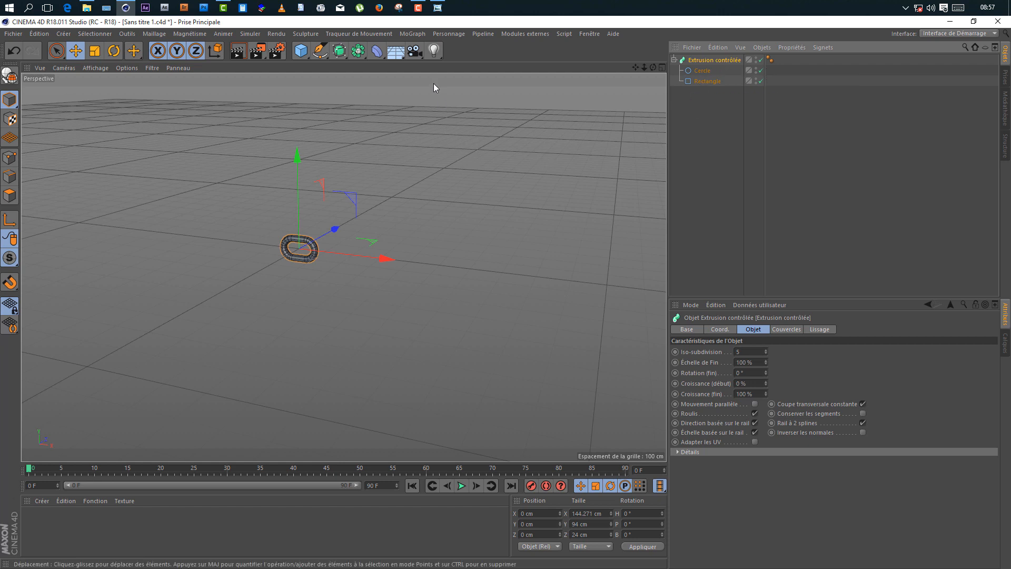
click(414, 35)
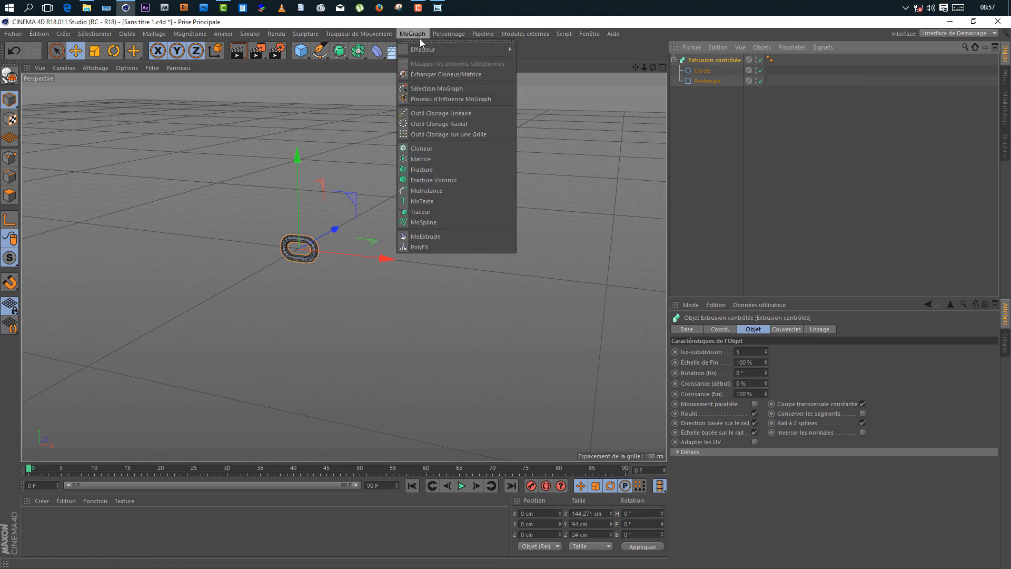
click(422, 149)
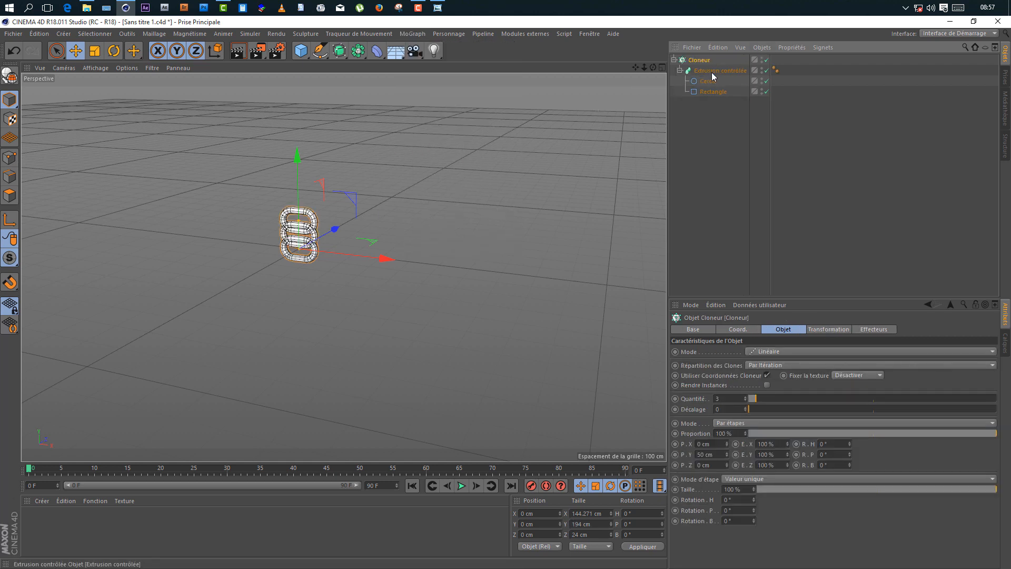
click(696, 130)
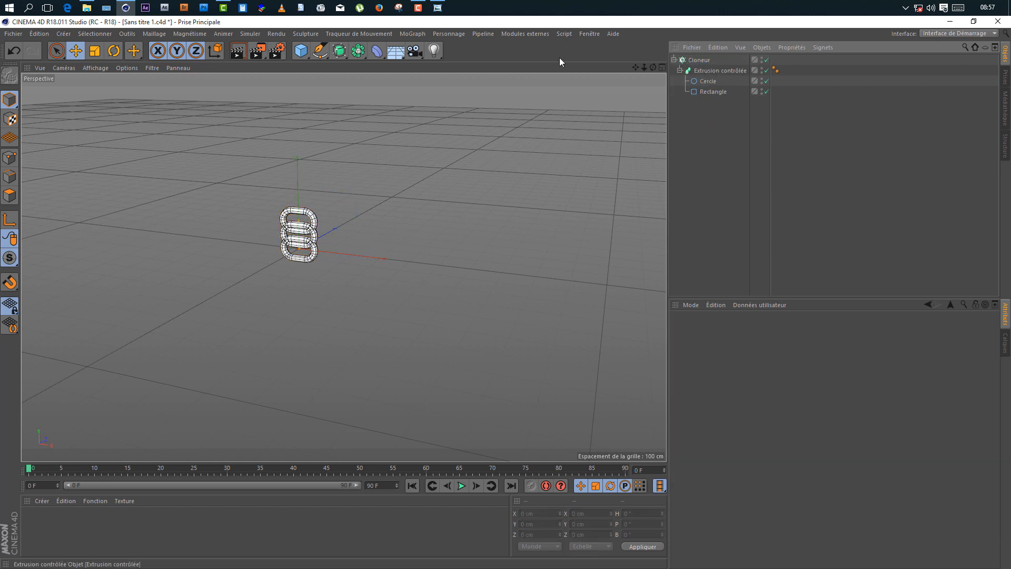
click(415, 33)
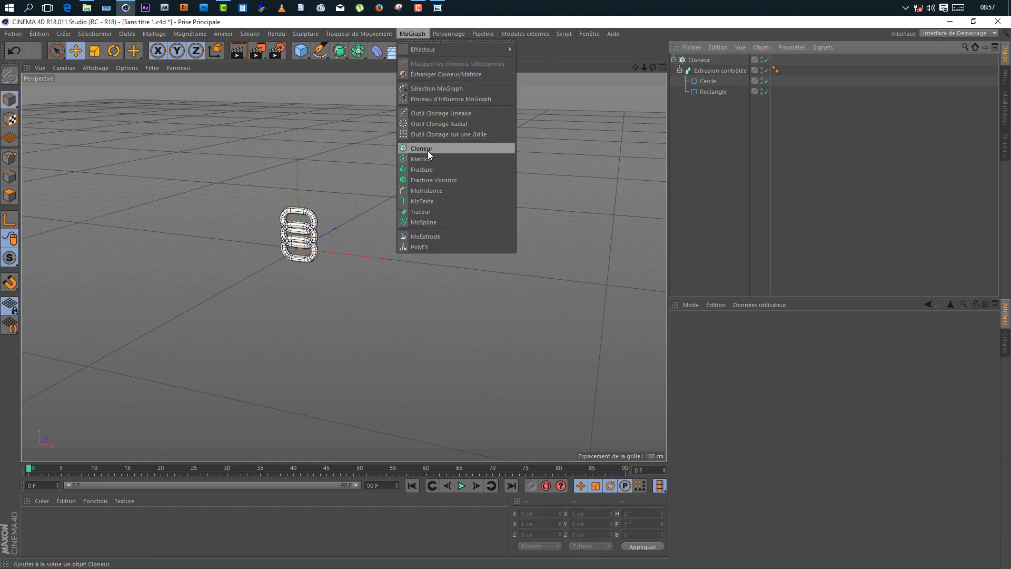
click(428, 151)
mouse_move(703, 84)
mouse_down()
mouse_move(709, 63)
mouse_move(709, 81)
mouse_up()
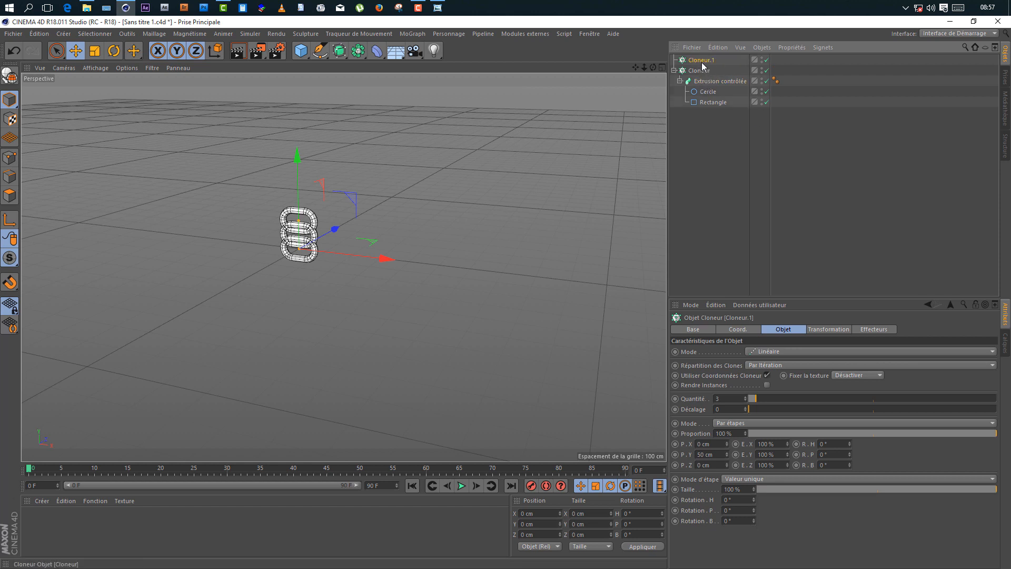
key(Delete)
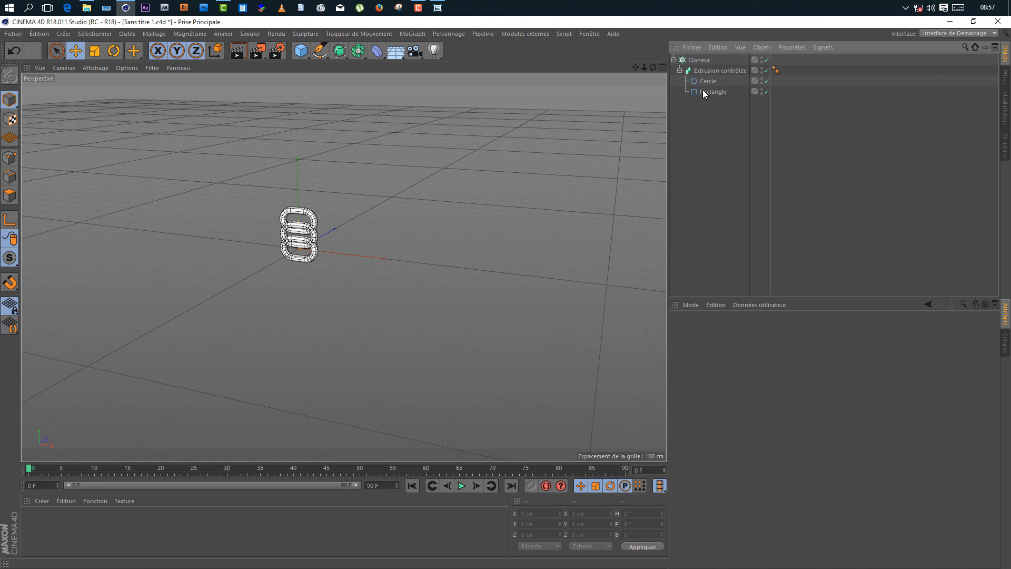
Set the Cloneur's quantity to 15 links.
drag(678, 142, 756, 142)
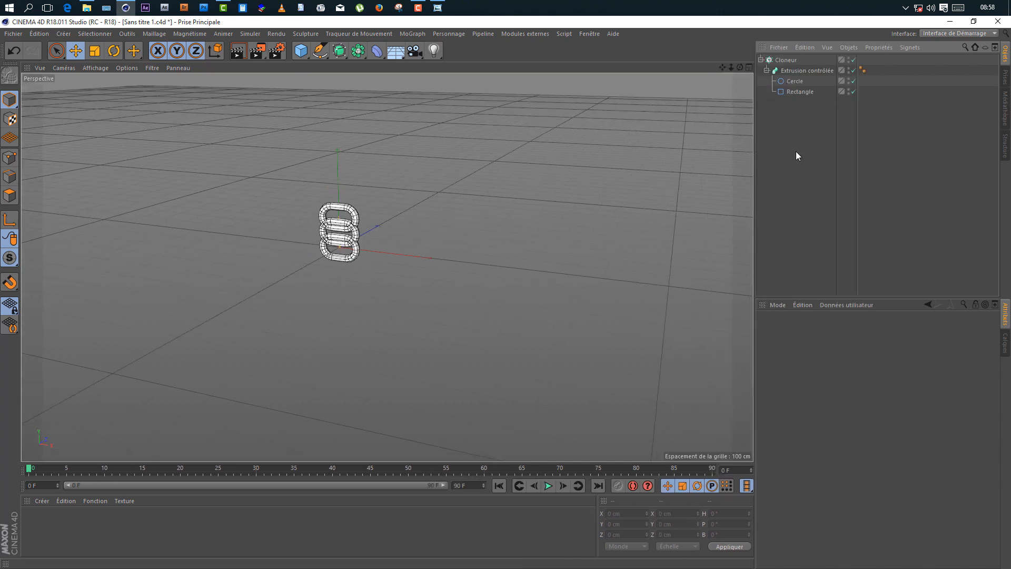
click(786, 59)
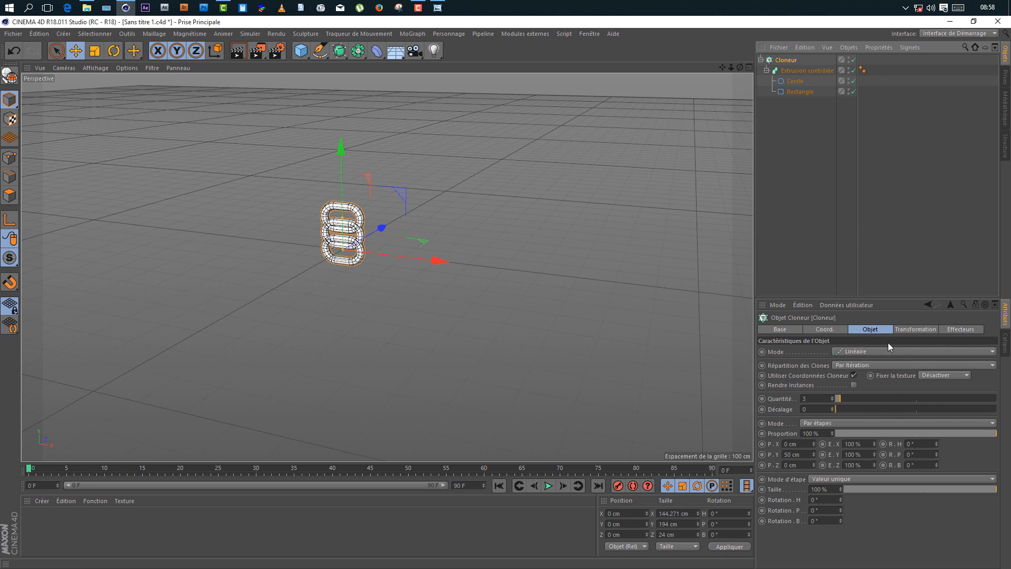
click(853, 398)
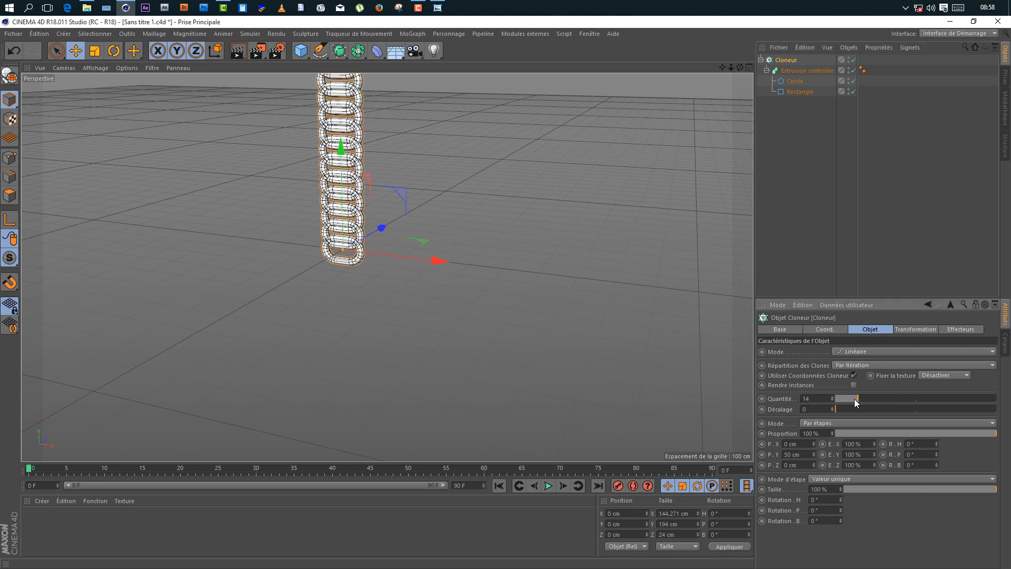
drag(826, 399, 765, 401)
text(12)
key(BackSpace)
text(5)
key(Return)
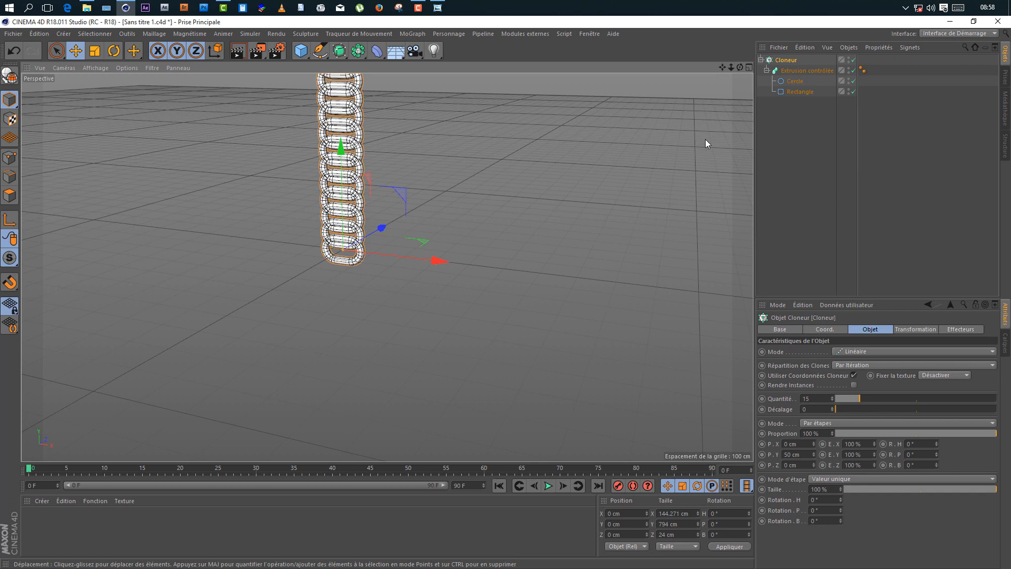
Set the Cloneur's Y position offset between the links to 0 cm.
mouse_move(722, 67)
mouse_down()
mouse_move(709, 183)
mouse_move(738, 43)
mouse_move(732, 85)
mouse_move(768, 85)
mouse_up()
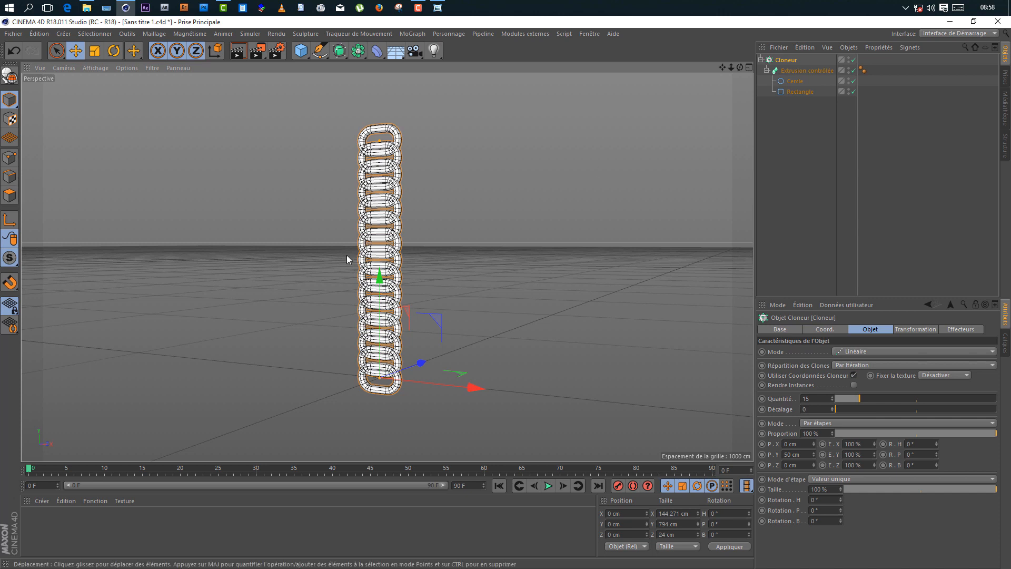
scroll(372, 262, up, 2)
scroll(372, 260, down, 1)
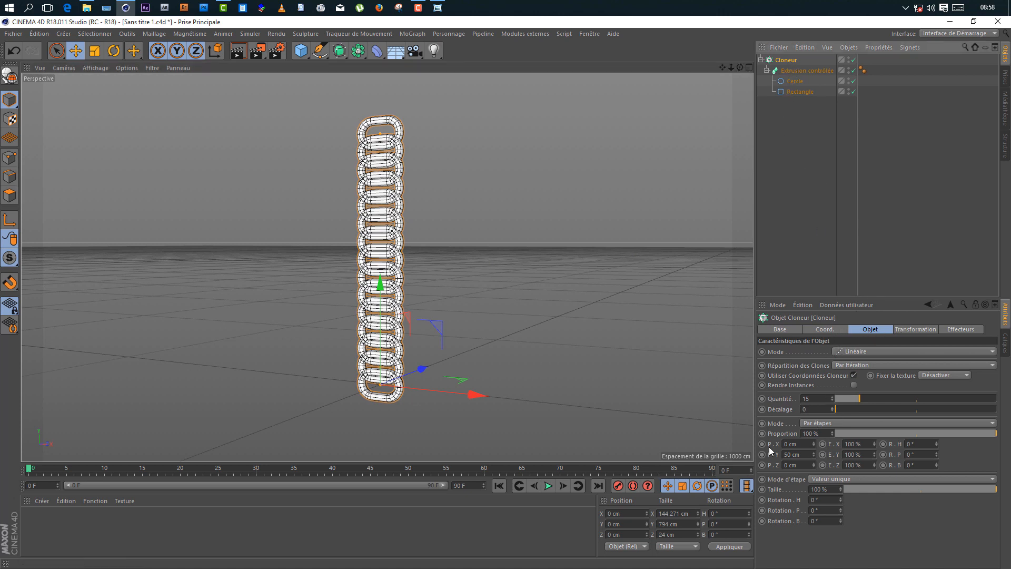
click(805, 454)
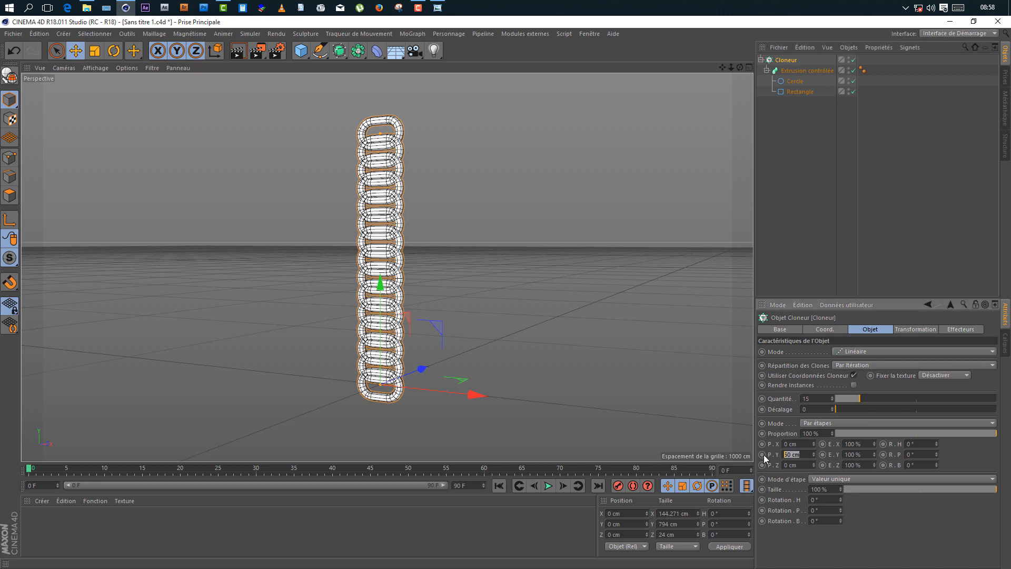
text(0)
key(Return)
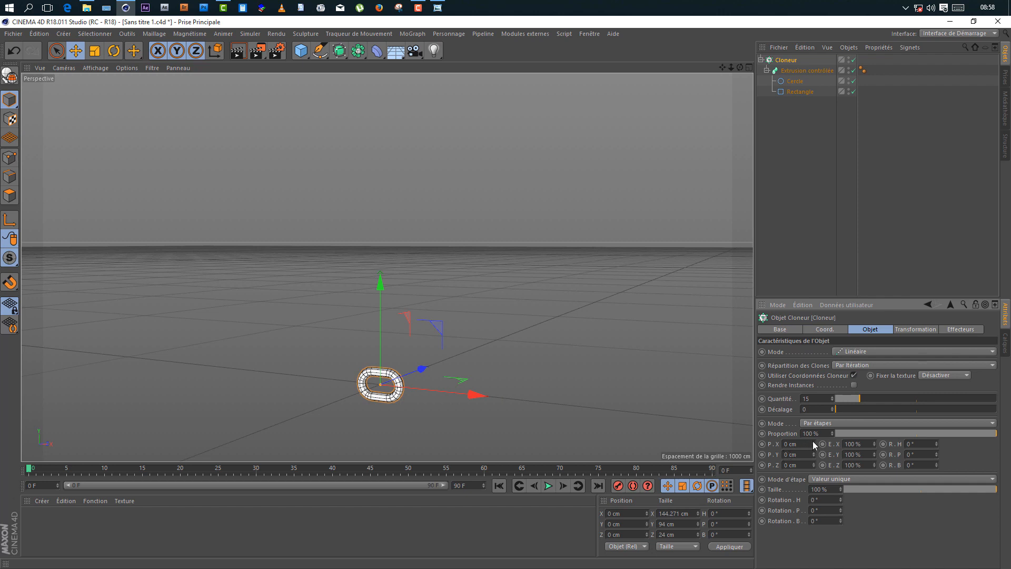
Line up the links along X with a Cloneur X position offset of 46 cm.
drag(813, 441, 814, 441)
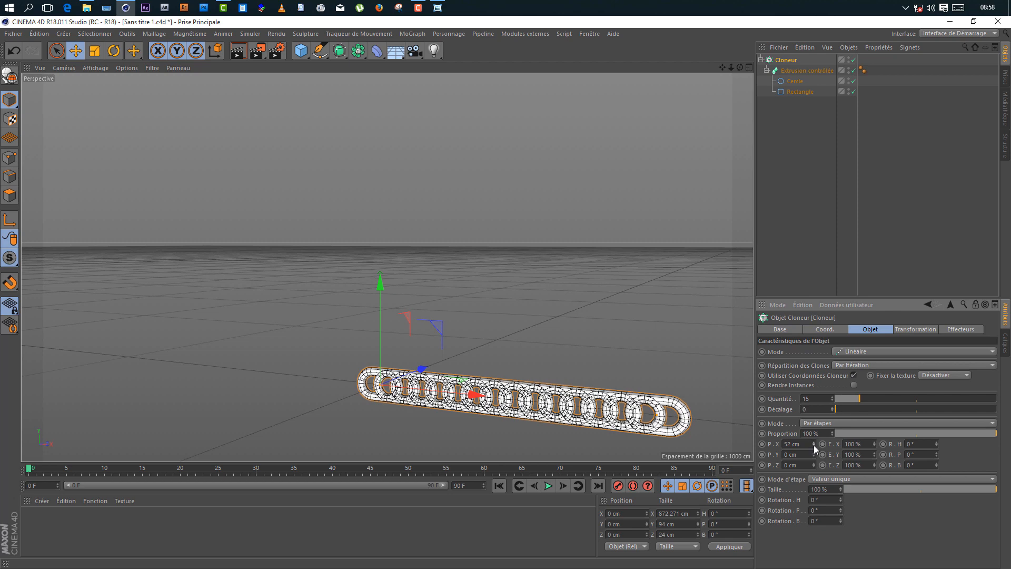
drag(813, 447, 813, 446)
scroll(620, 331, down, 3)
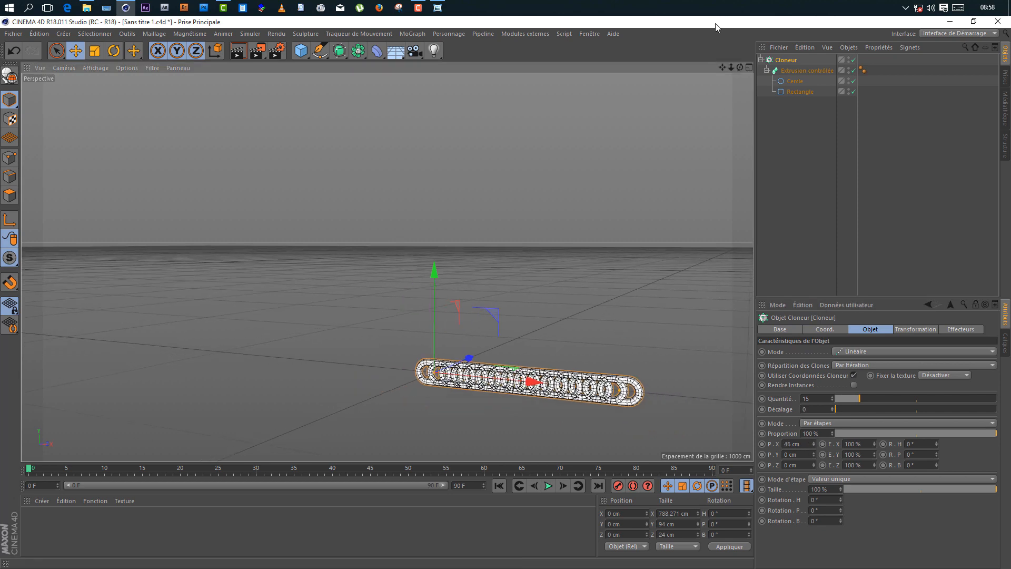
mouse_move(722, 68)
mouse_down()
mouse_move(747, 74)
mouse_move(725, 66)
mouse_up()
scroll(534, 222, up, 3)
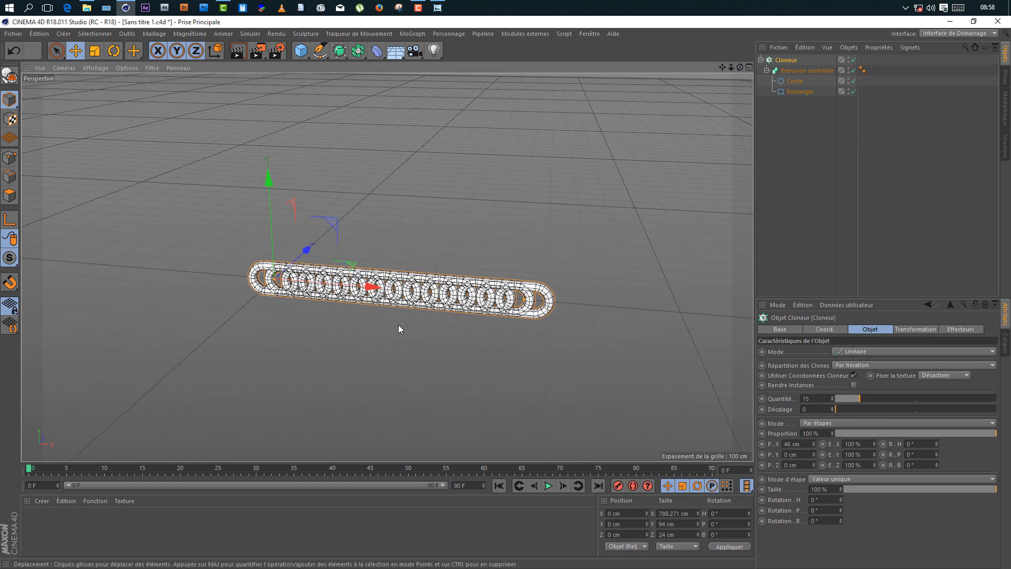
click(778, 139)
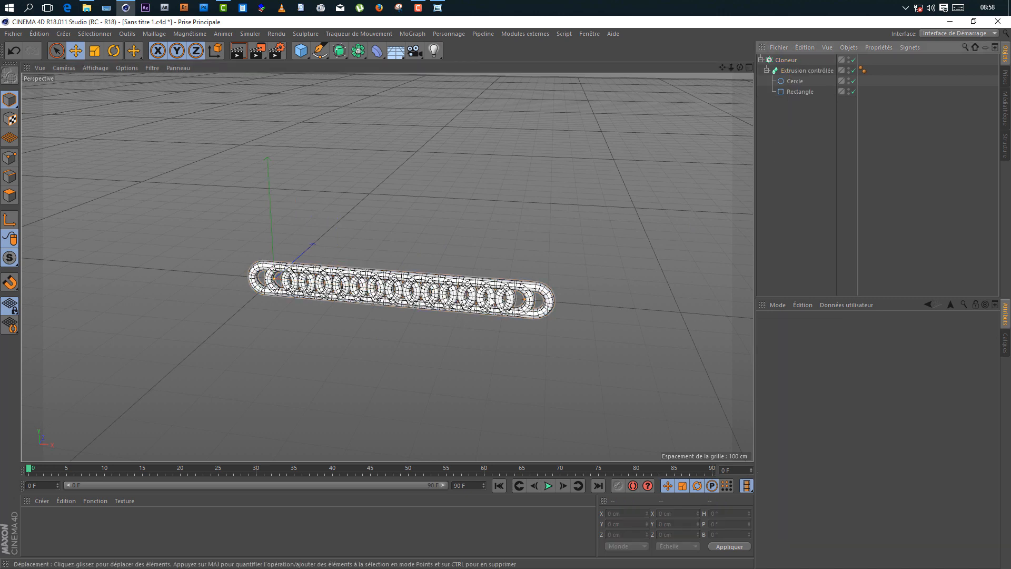
Duplicate the Extrusion contrôlée link inside the Cloneur.
click(799, 70)
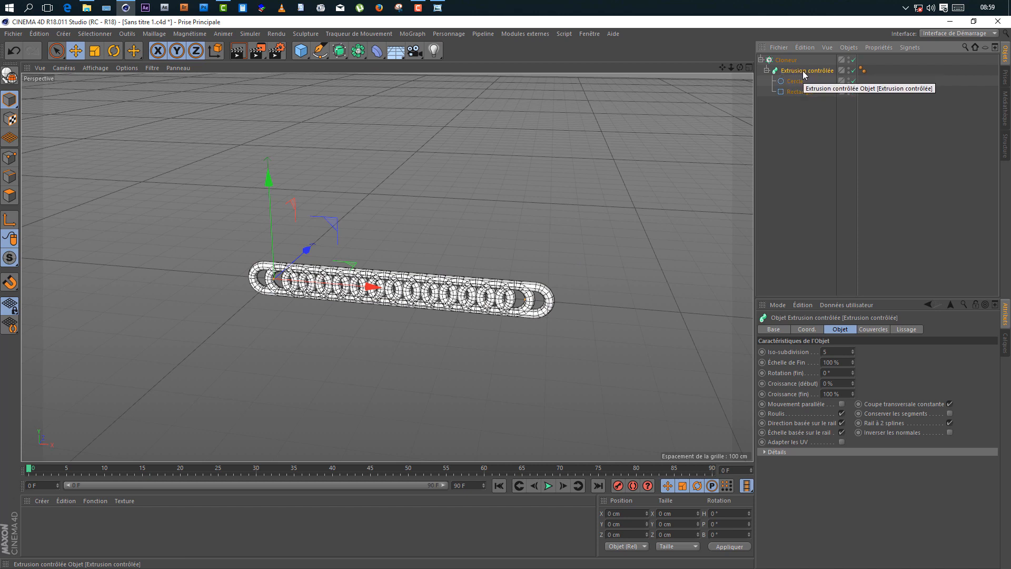
ctrl+drag(803, 70, 802, 64)
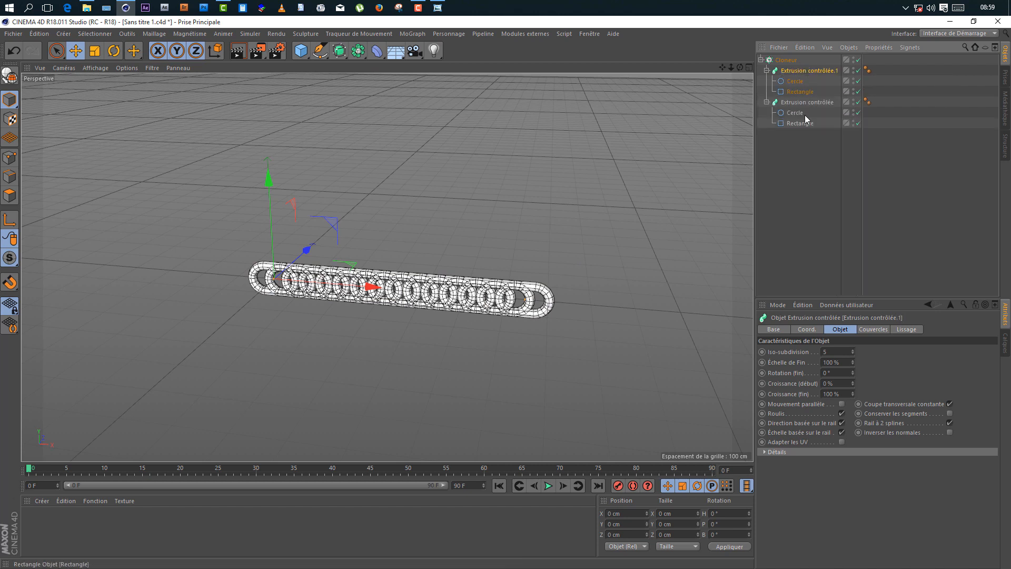
click(798, 156)
scroll(533, 242, up, 2)
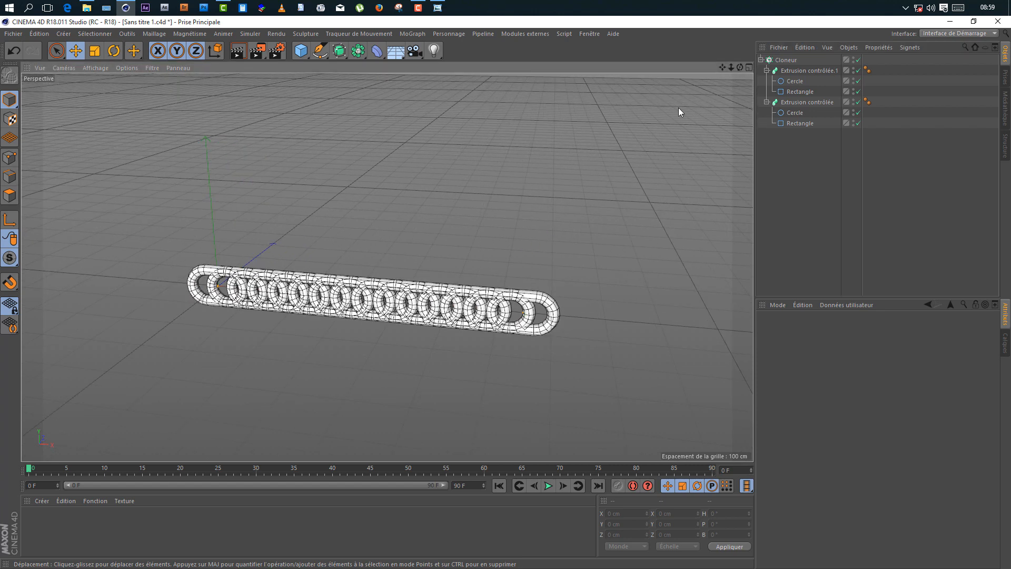
Replace the Cercle spline inside Extrusion contrôlée.1 with an Instance object referencing the original link's Cercle.
drag(723, 68, 727, 44)
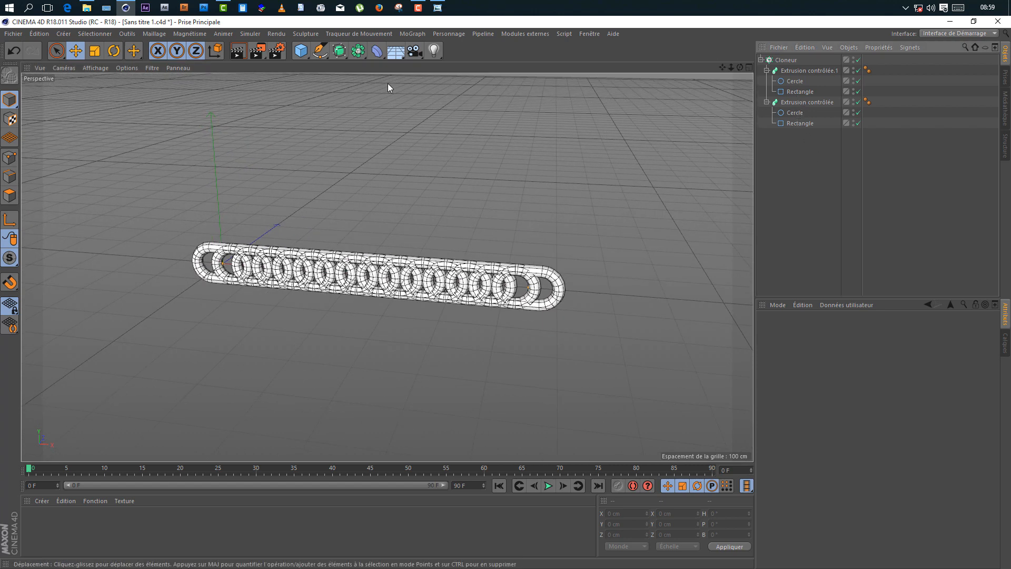
click(339, 50)
click(357, 54)
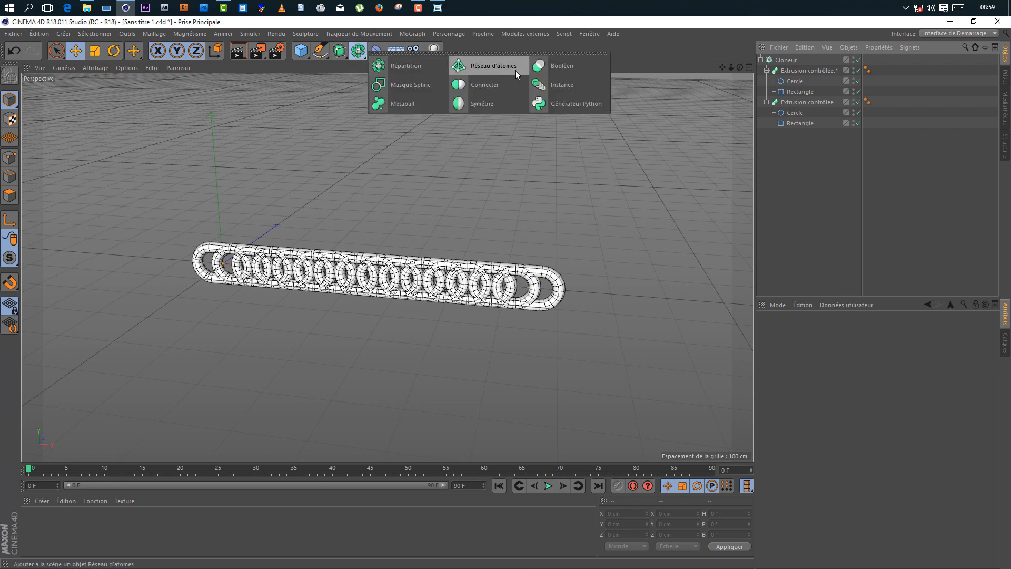
click(551, 86)
drag(781, 67, 795, 87)
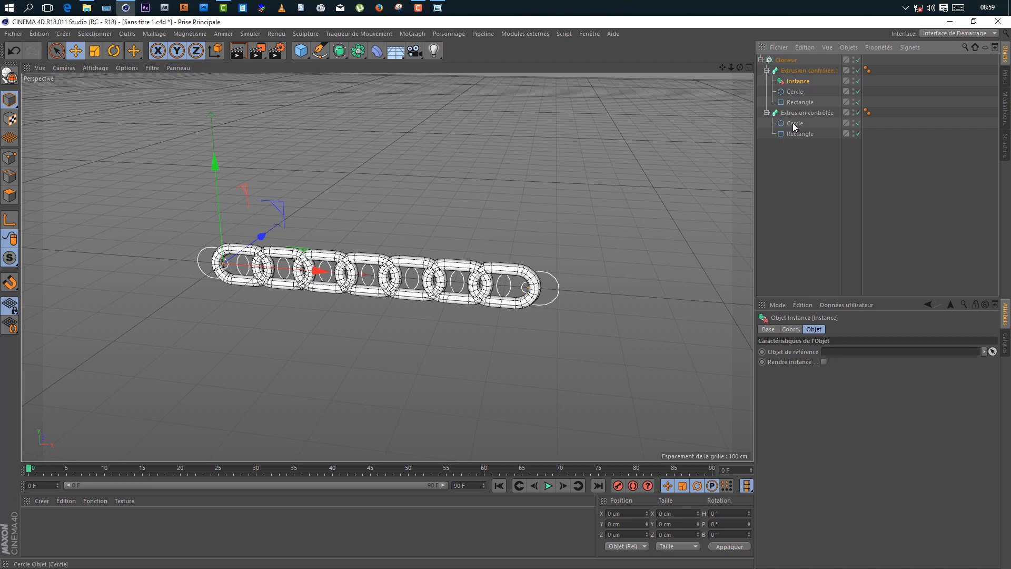
drag(794, 123, 861, 352)
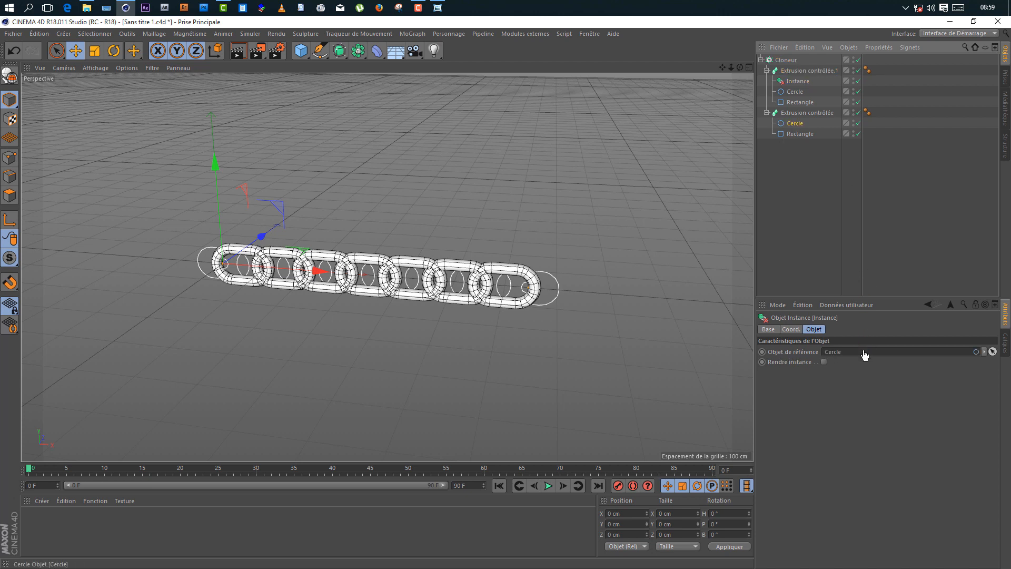
click(796, 92)
key(Delete)
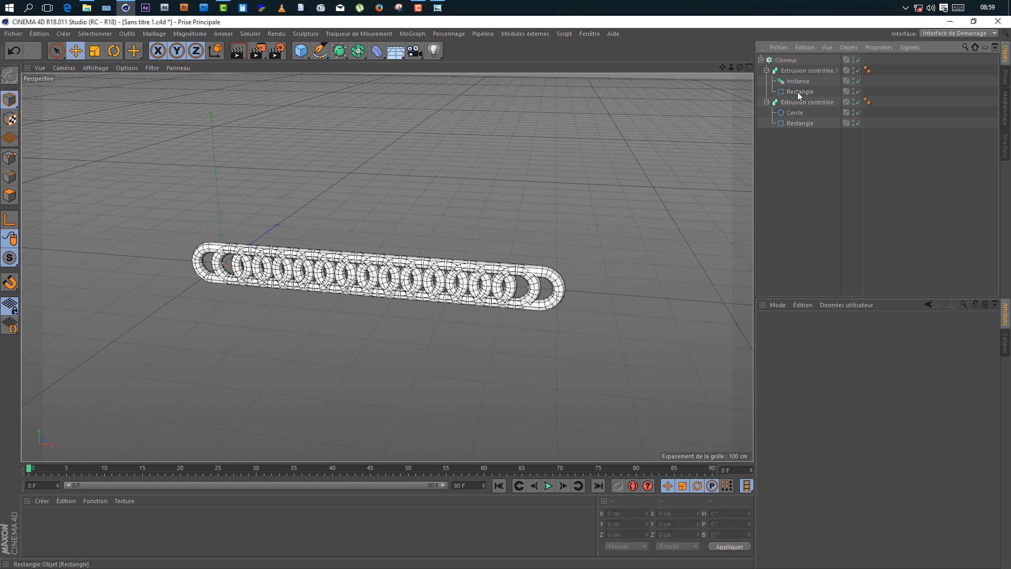
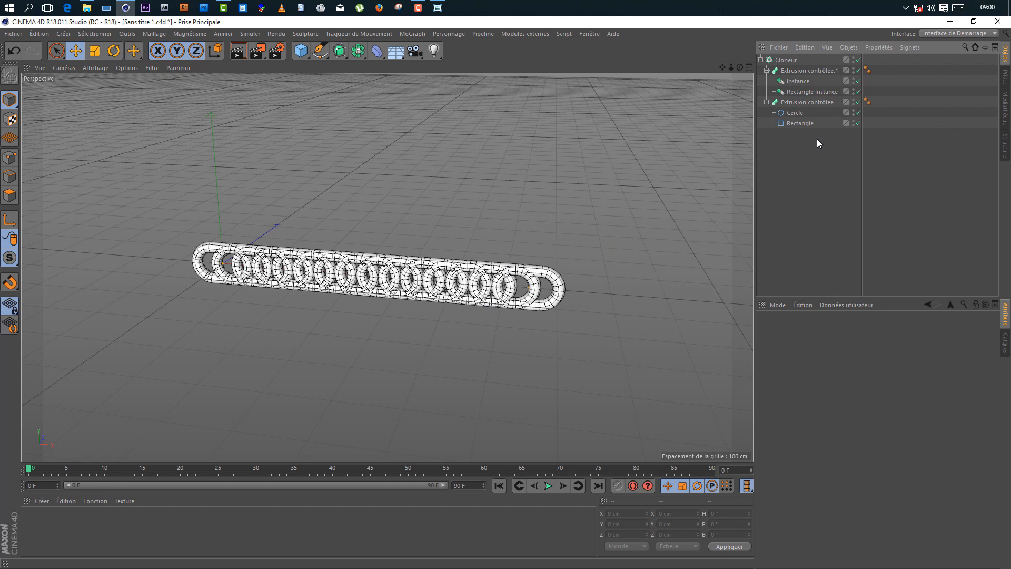
Set the R.P rotation of the Extrusion contrôlée.1 link to 90° and save the project.
click(807, 73)
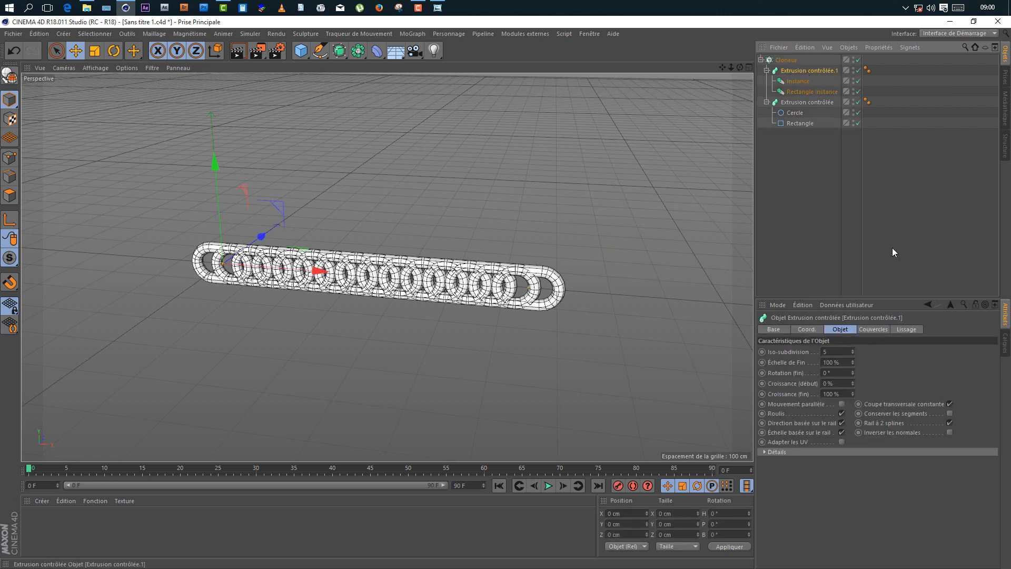
click(806, 330)
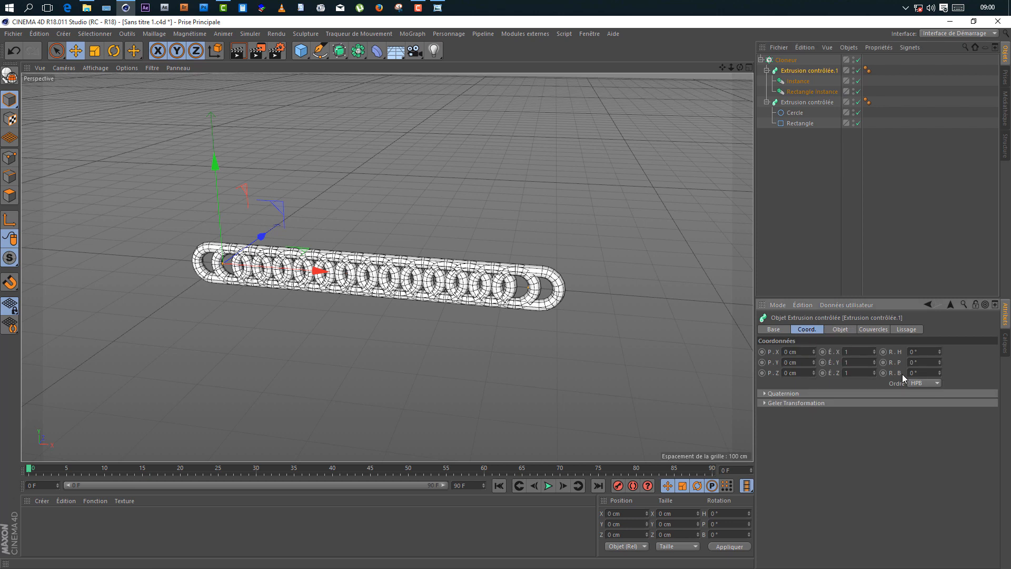
drag(901, 365, 870, 381)
text(90)
key(Return)
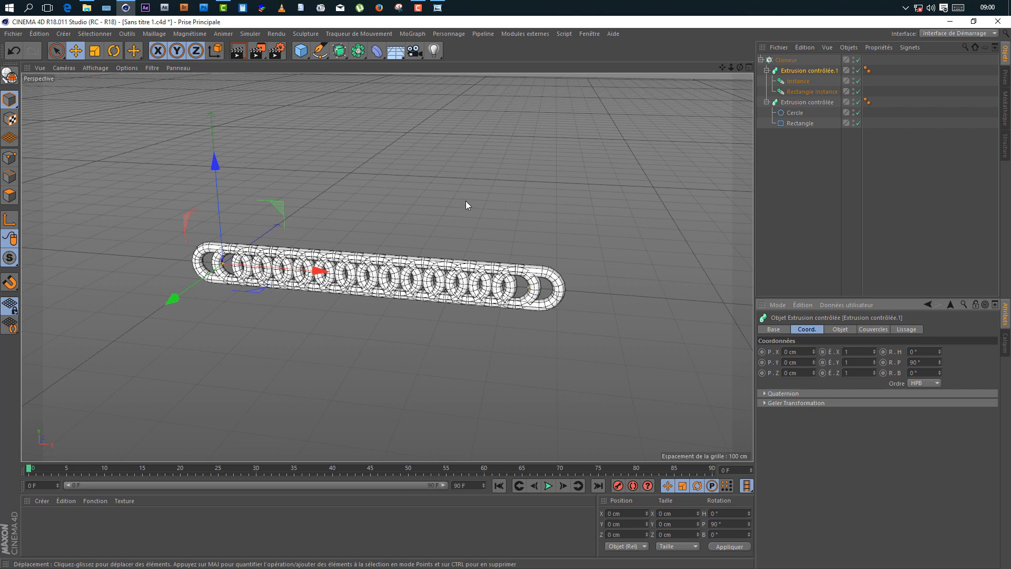
key(ctrl+s)
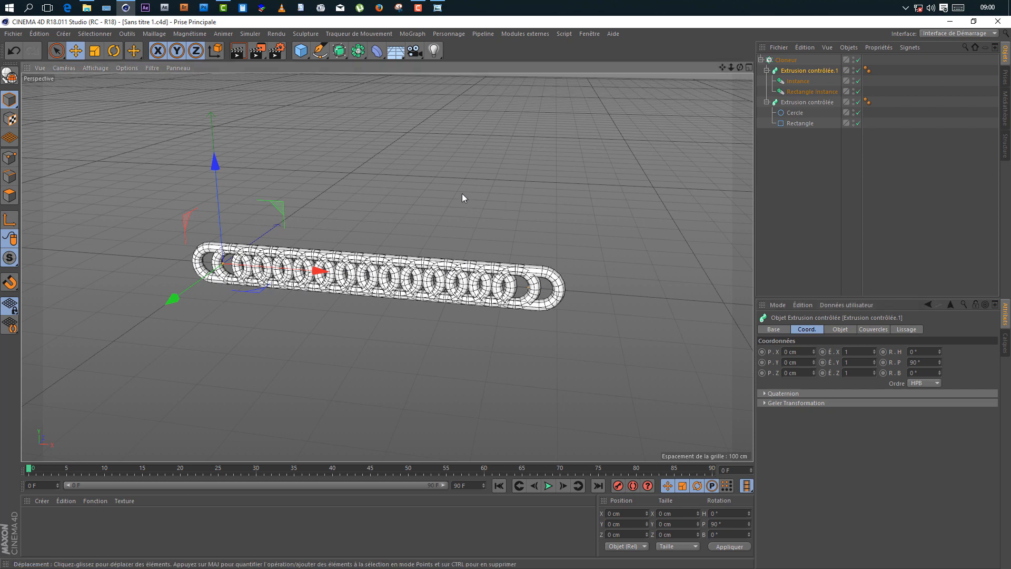
Disable Utiliser Coordonnées Cloneur in the Cloneur's object properties.
click(786, 60)
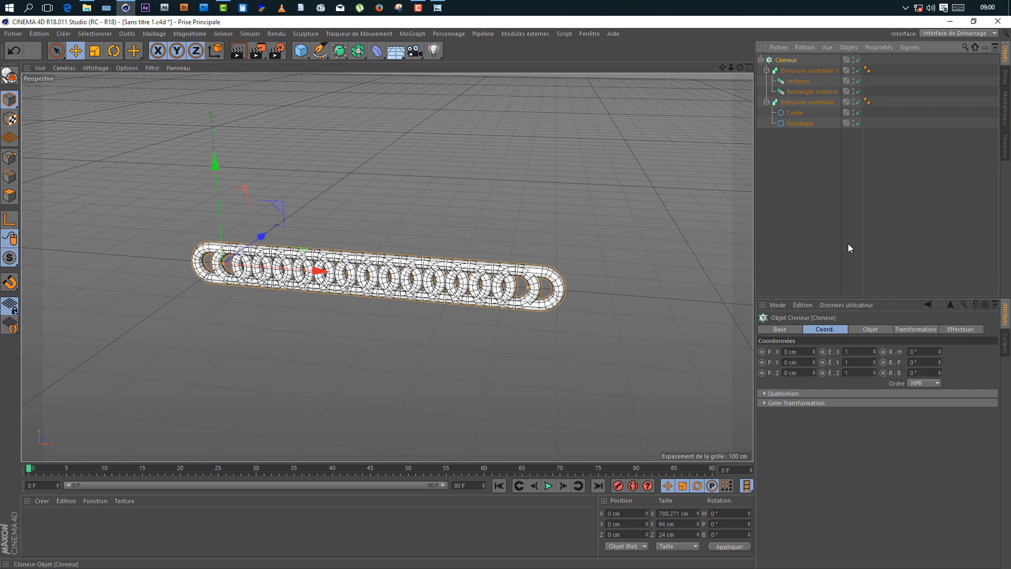
click(870, 329)
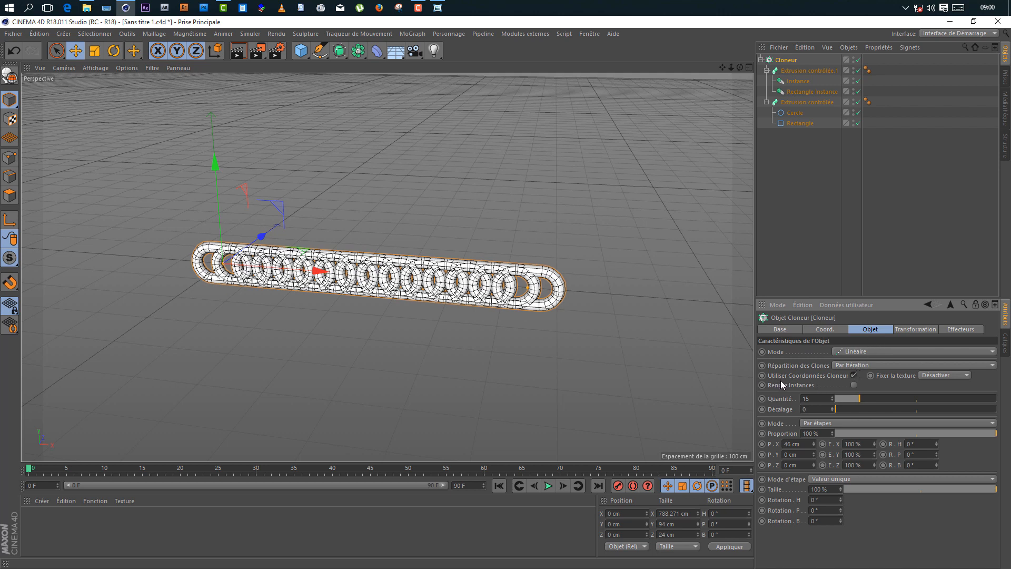
click(855, 375)
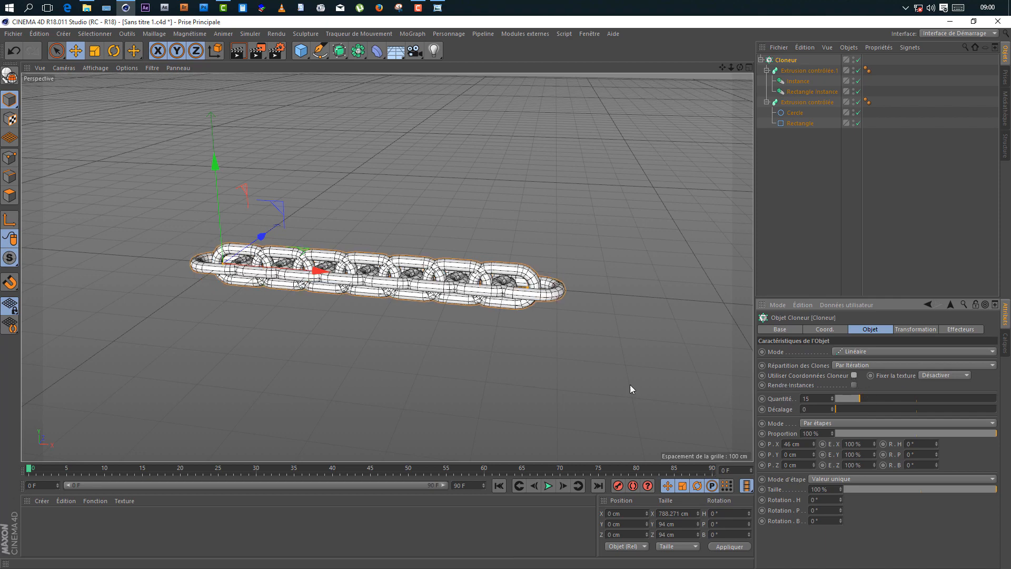
Set the Cloneur's P.X offset to 95 cm so the alternating links interlock without intersecting.
drag(741, 67, 710, 52)
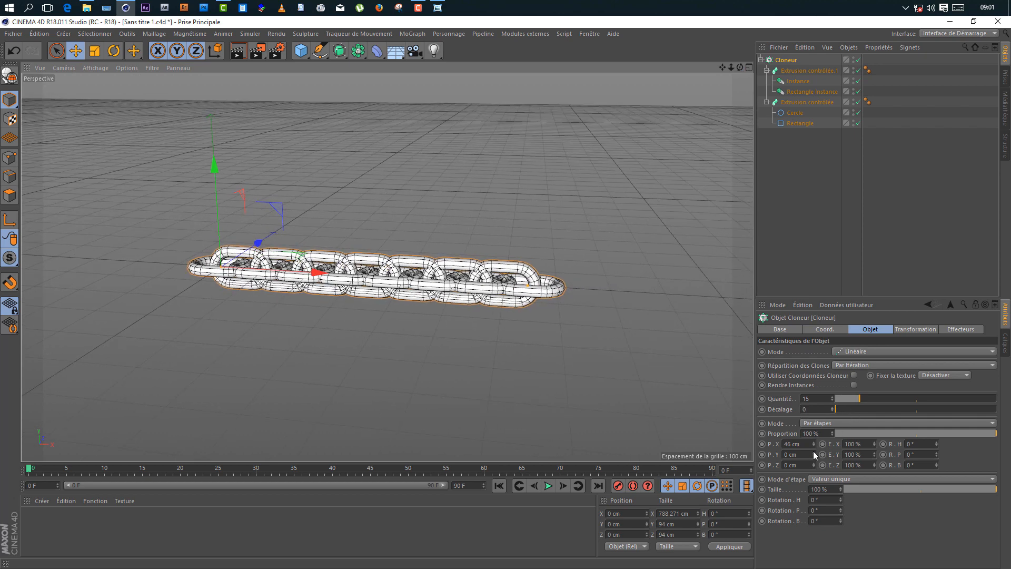
drag(813, 442, 813, 441)
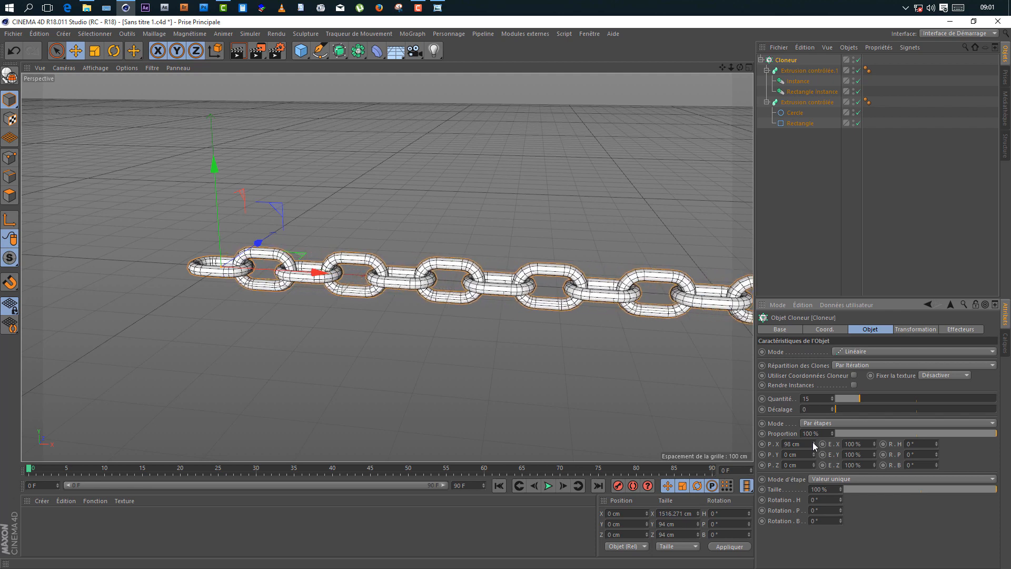
click(813, 446)
click(813, 446)
click(813, 447)
scroll(642, 326, up, 10)
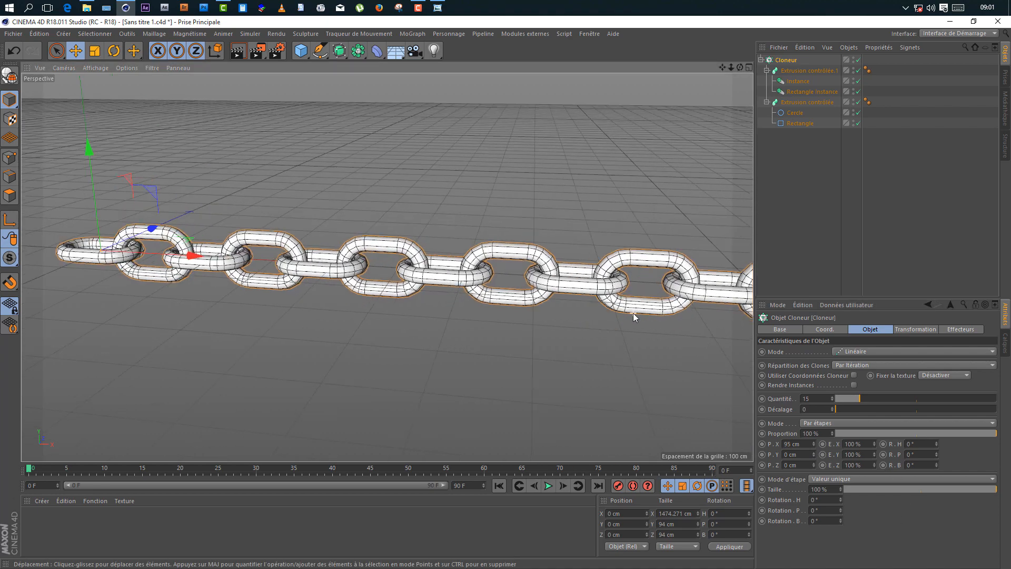
scroll(621, 283, up, 6)
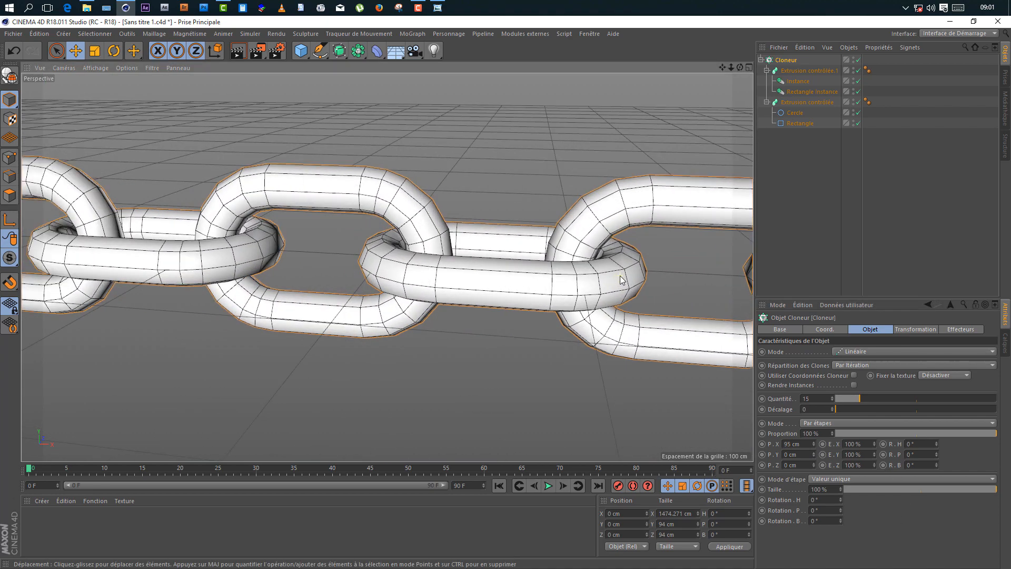
drag(740, 67, 739, 31)
scroll(594, 160, down, 8)
drag(740, 68, 356, 245)
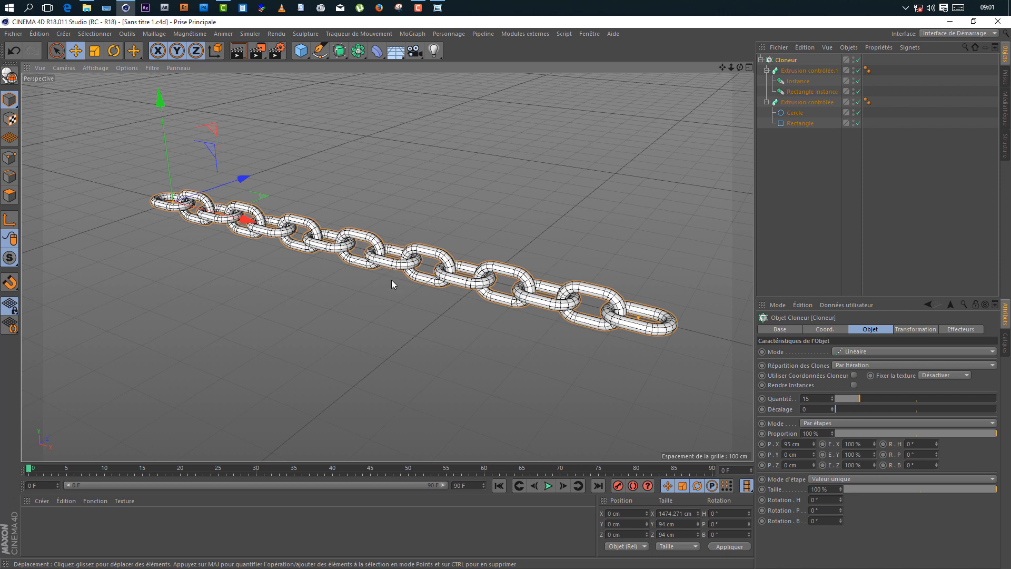
Play the animation briefly and return to the first frame.
click(549, 486)
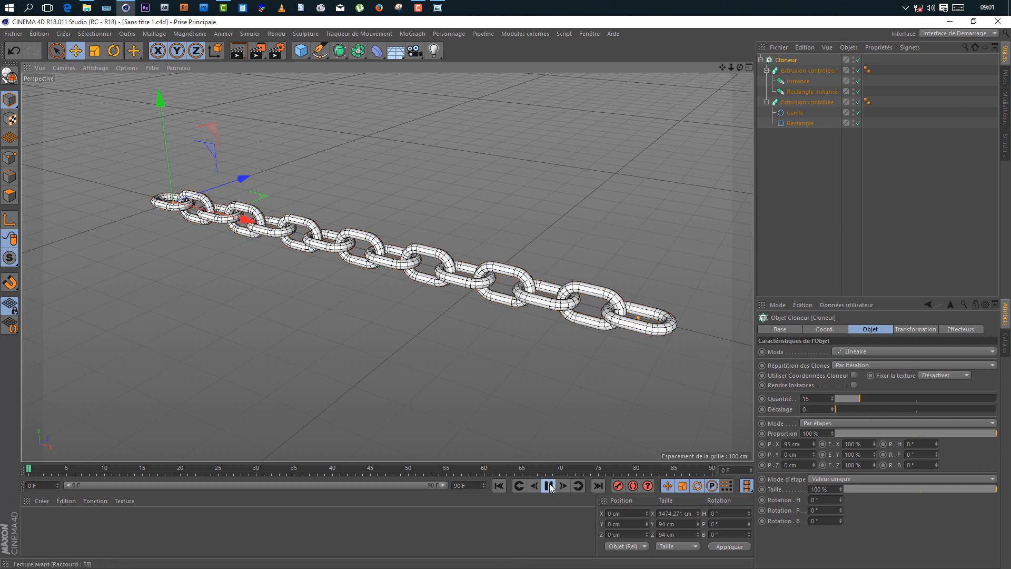
click(499, 486)
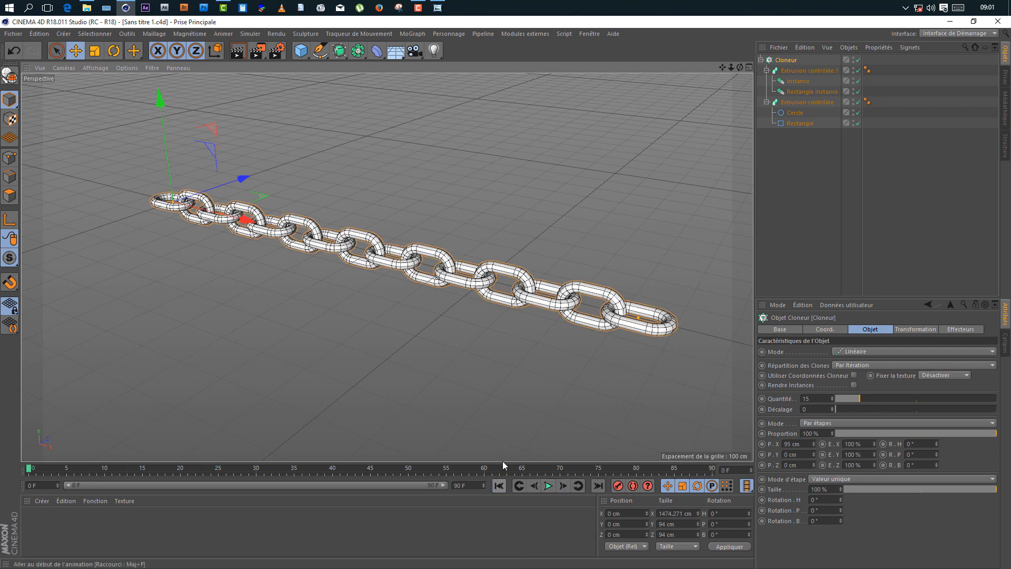
scroll(511, 333, down, 3)
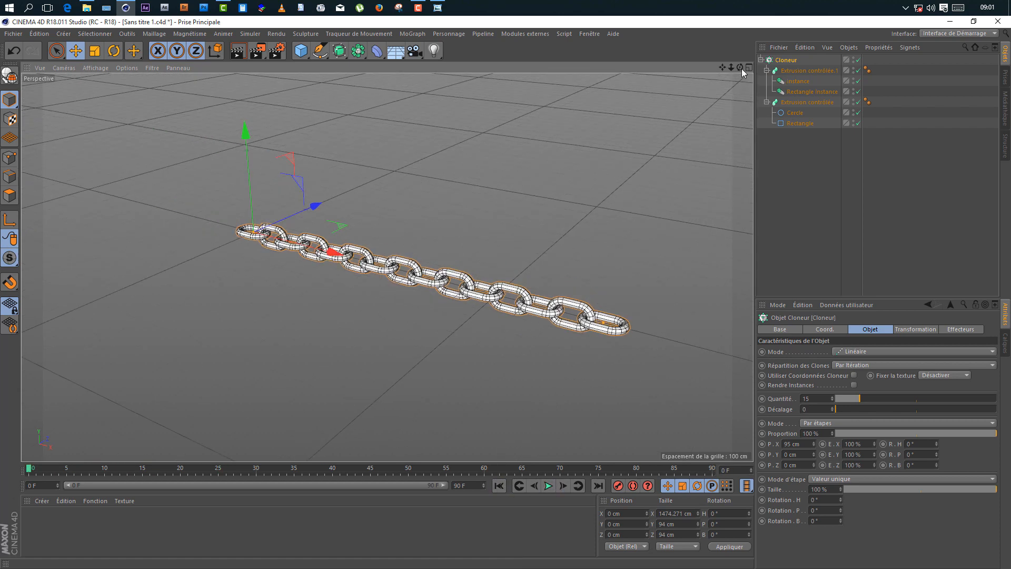
Collapse both Extrusion contrôlée hierarchies and apply a Corps rigide simulation tag to the two links together.
drag(741, 68, 747, 91)
click(808, 148)
click(767, 70)
click(767, 81)
click(805, 70)
click(802, 89)
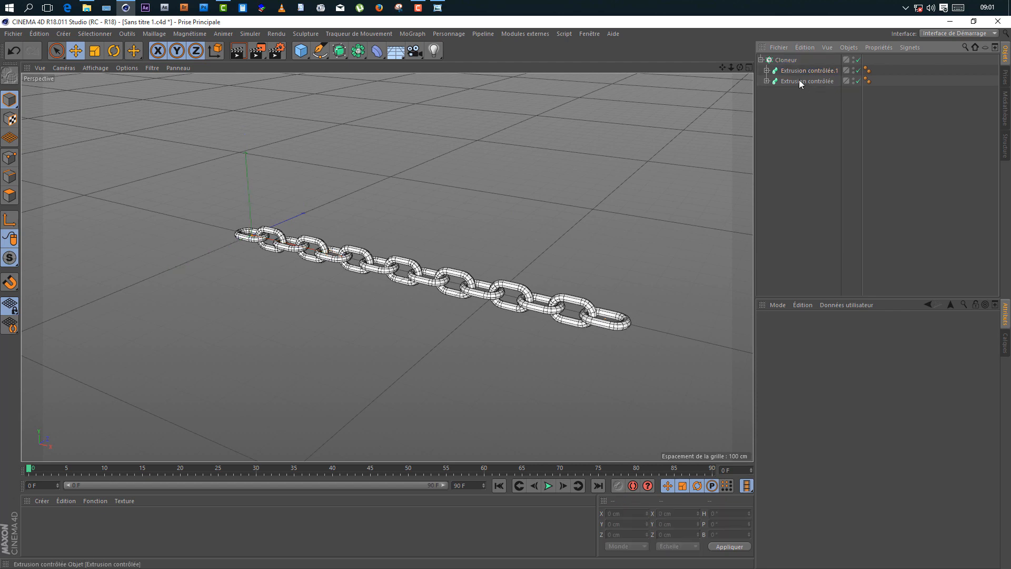
click(798, 80)
ctrl+click(805, 73)
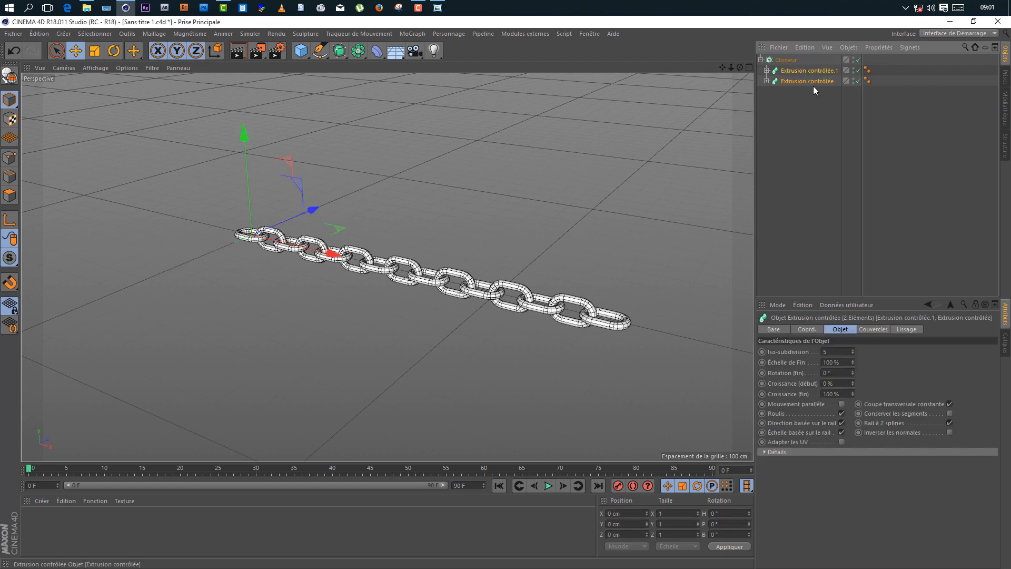
right_click(817, 70)
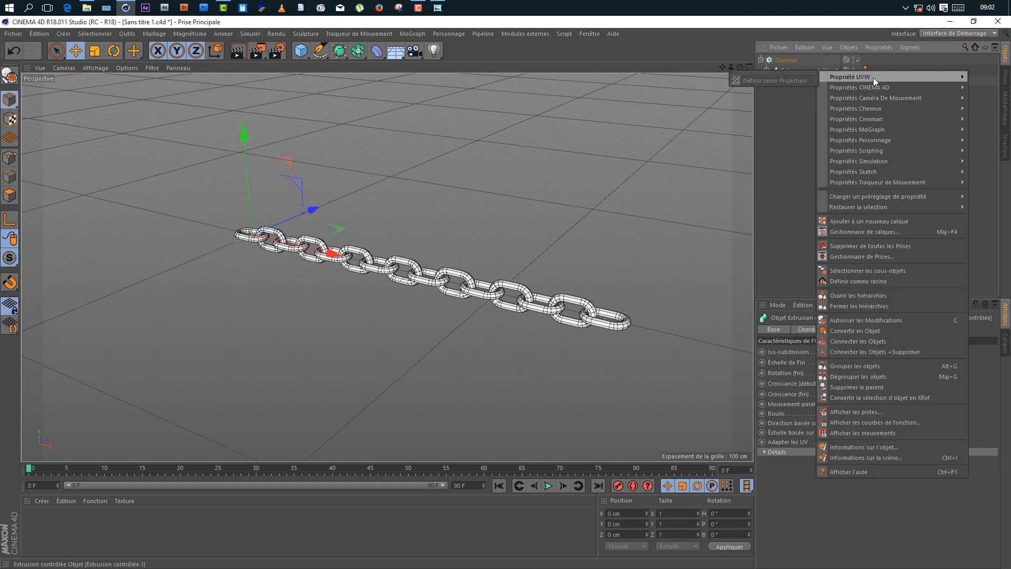
mouse_move(860, 164)
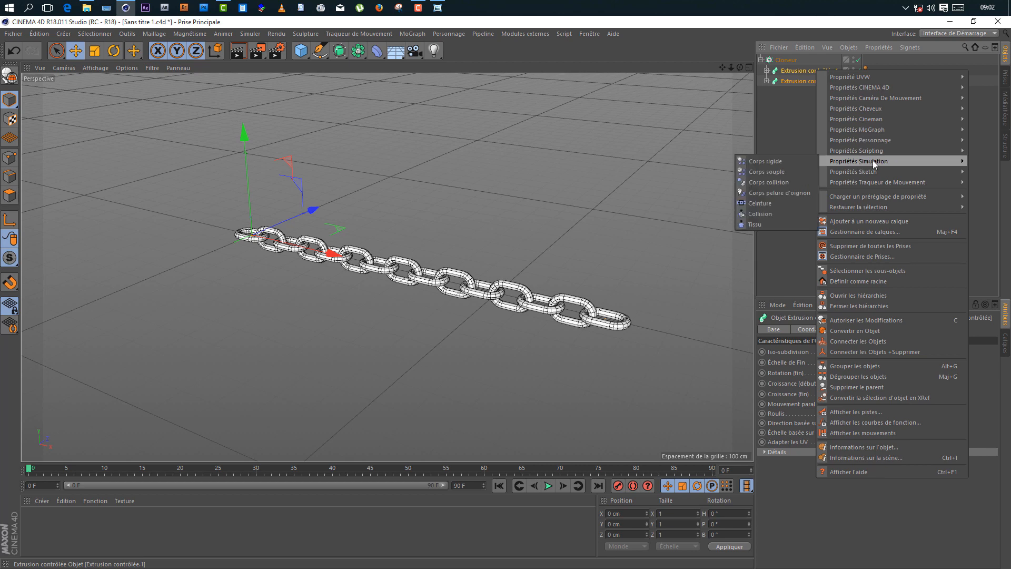
click(781, 161)
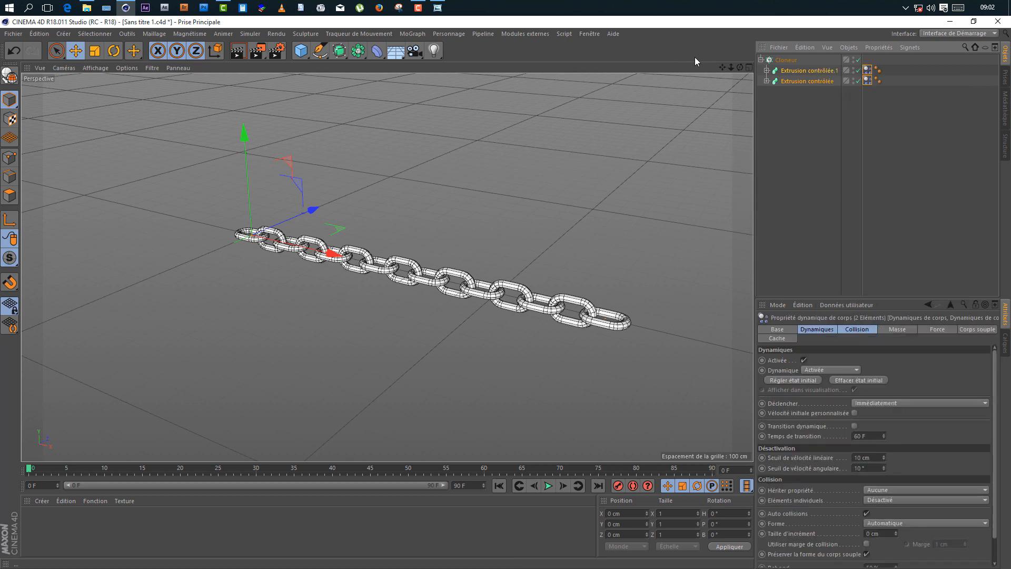
Set the collision Forme of both links' dynamics tags to Maillage en déplacement.
drag(722, 67, 823, 235)
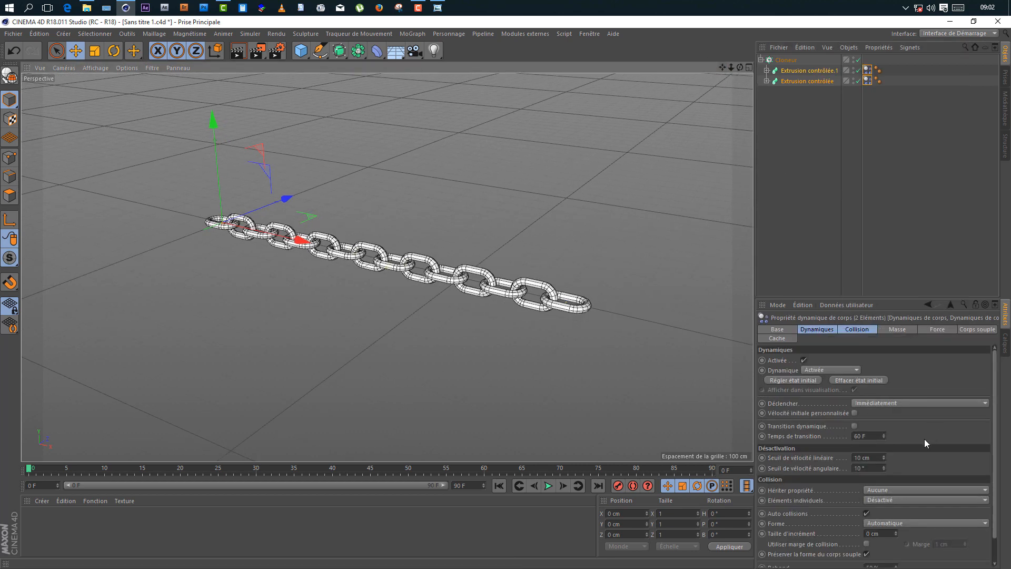
click(863, 330)
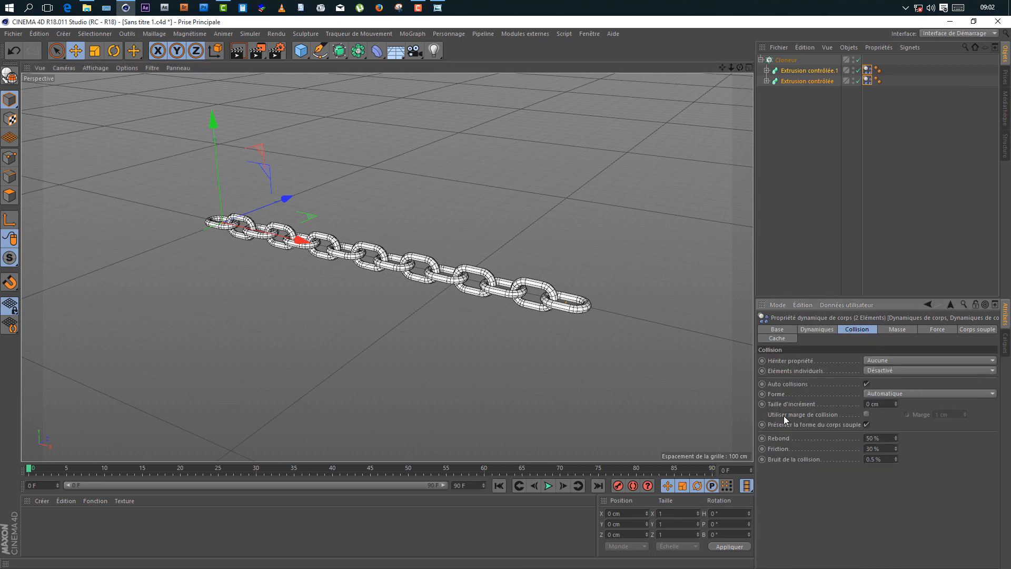
click(881, 396)
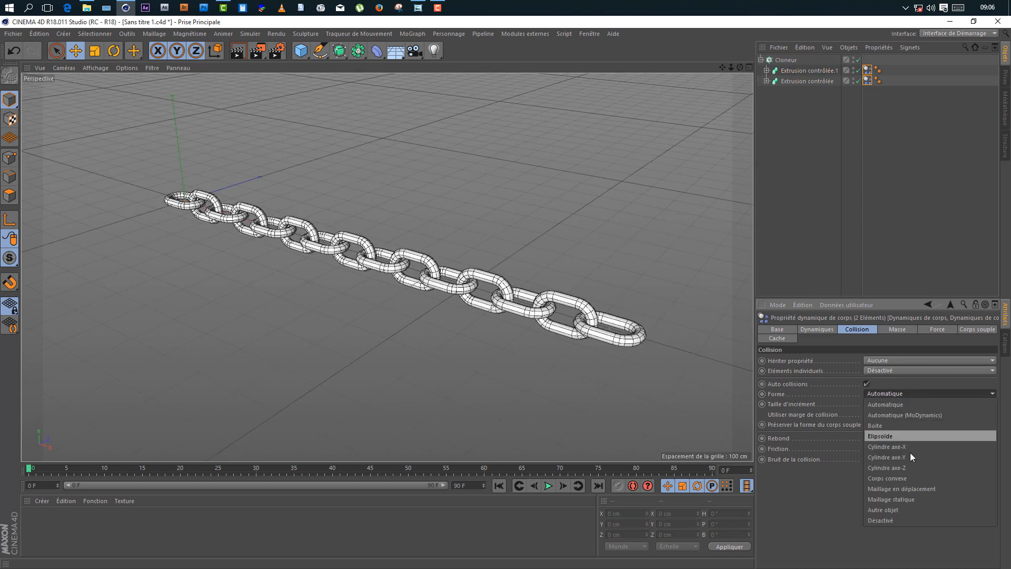
click(899, 489)
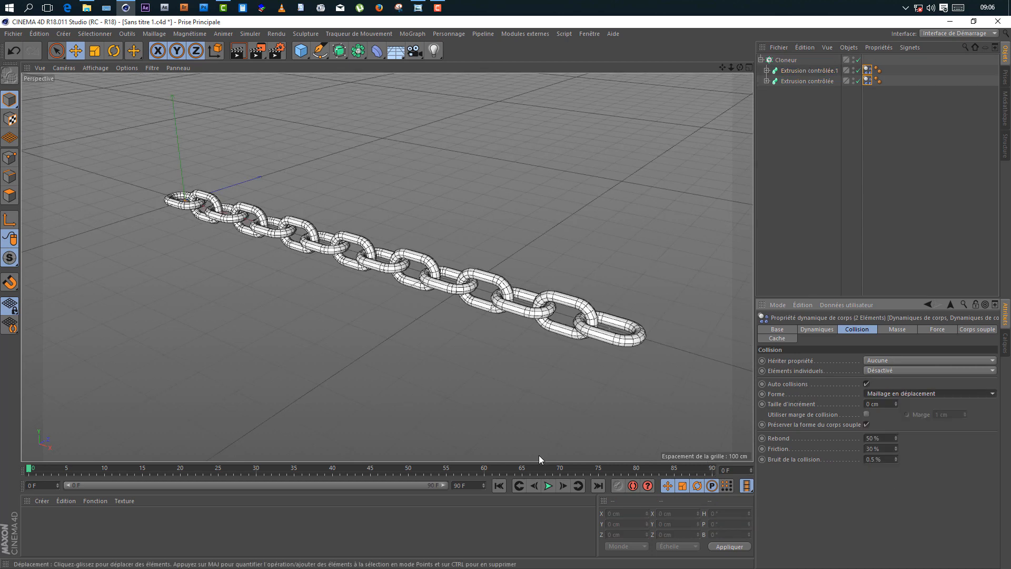
Play the dynamics simulation to test the chain's fall, return to the first frame and clear the tag selection.
click(547, 486)
click(548, 486)
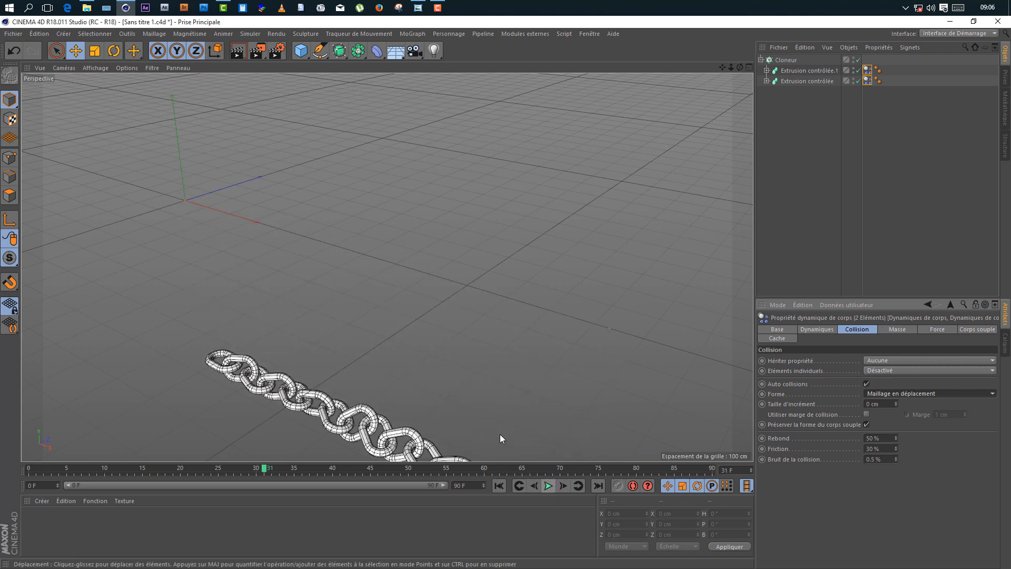
click(504, 487)
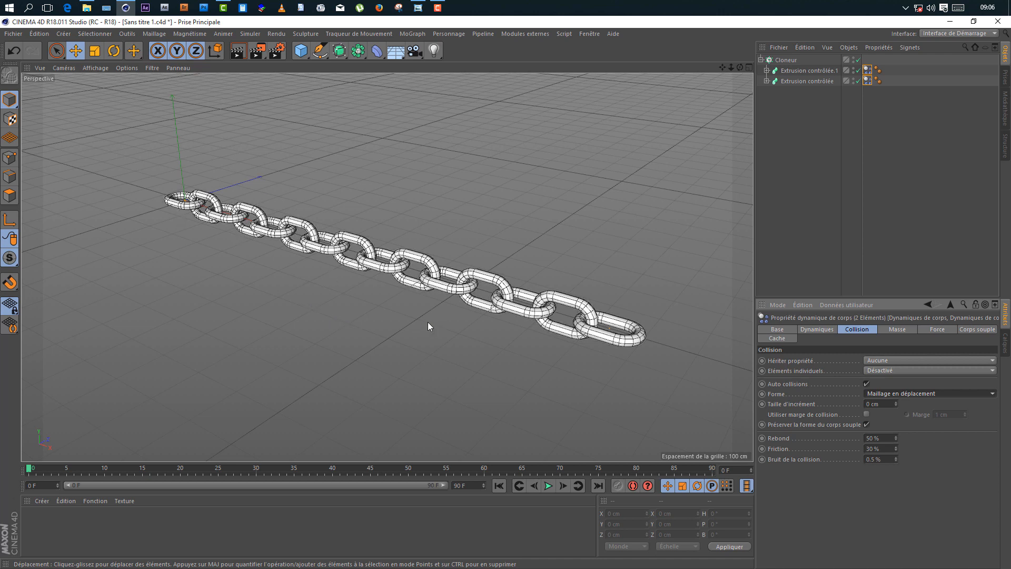
click(620, 179)
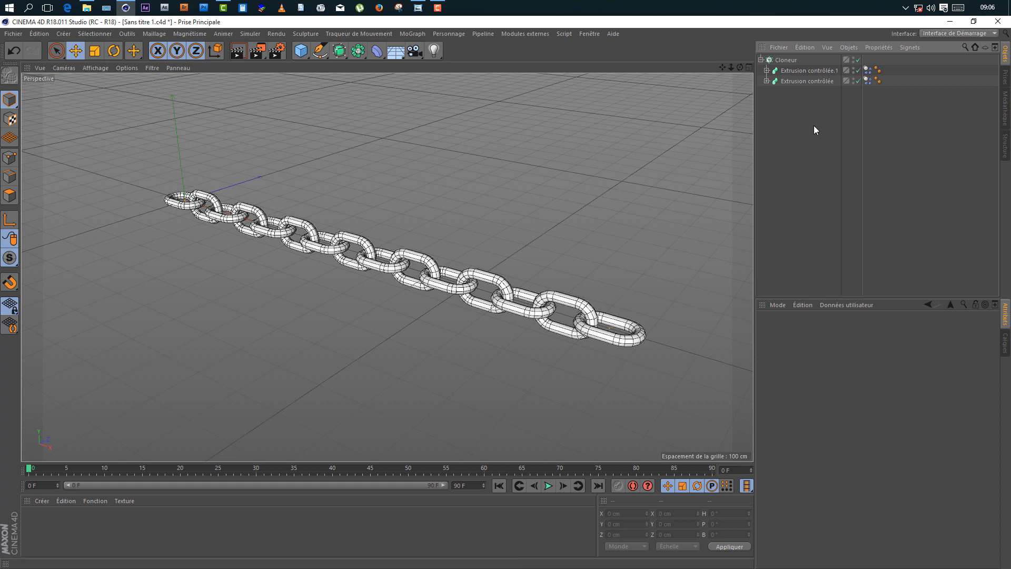
Add a Cylindre primitive at the origin end of the chain.
drag(739, 64, 727, 69)
click(301, 51)
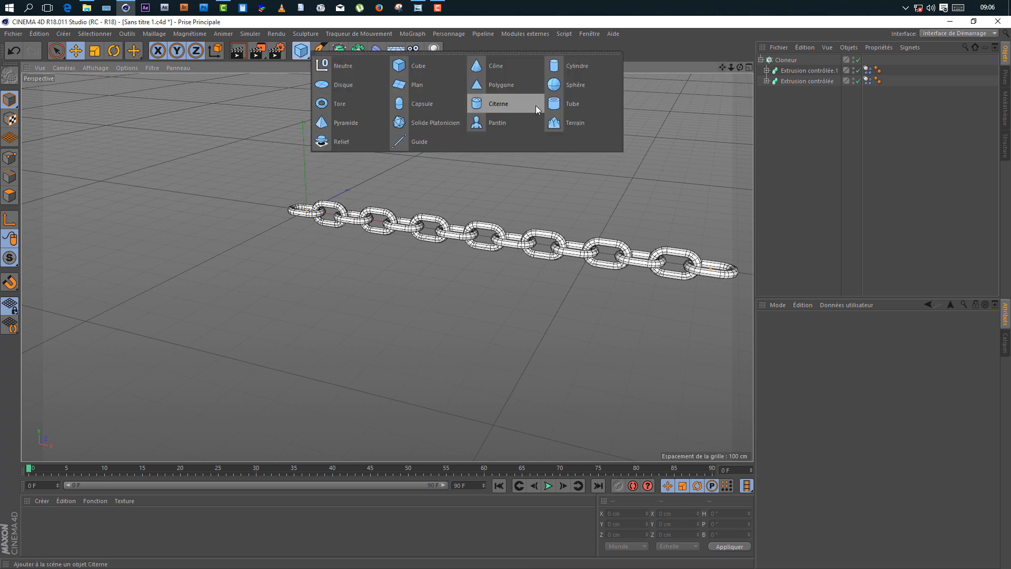
click(577, 66)
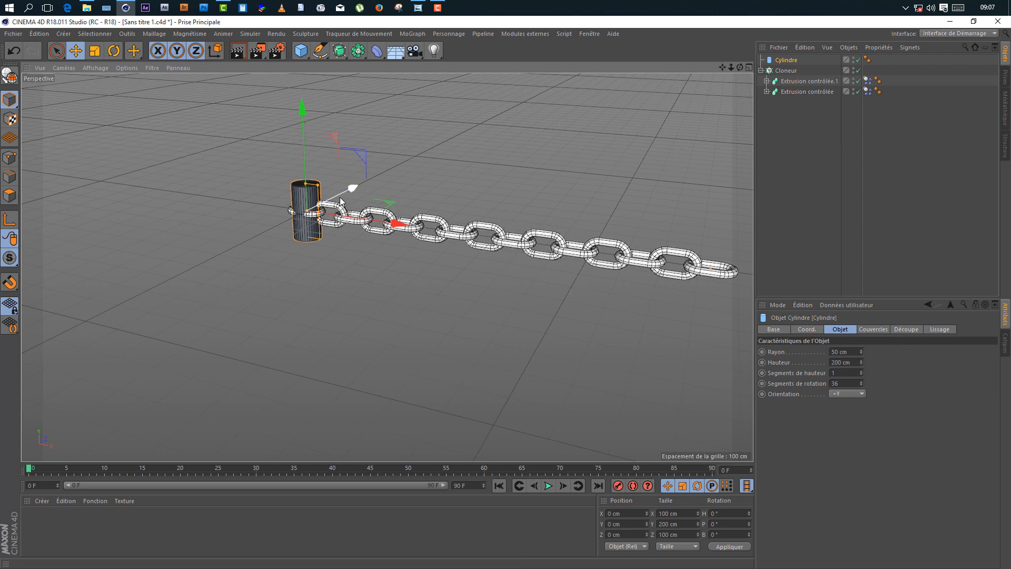
Narrow the cylinder to a radius of about 15 cm and set its rotation segments to 12.
drag(318, 185, 305, 163)
scroll(294, 191, up, 3)
scroll(313, 194, up, 4)
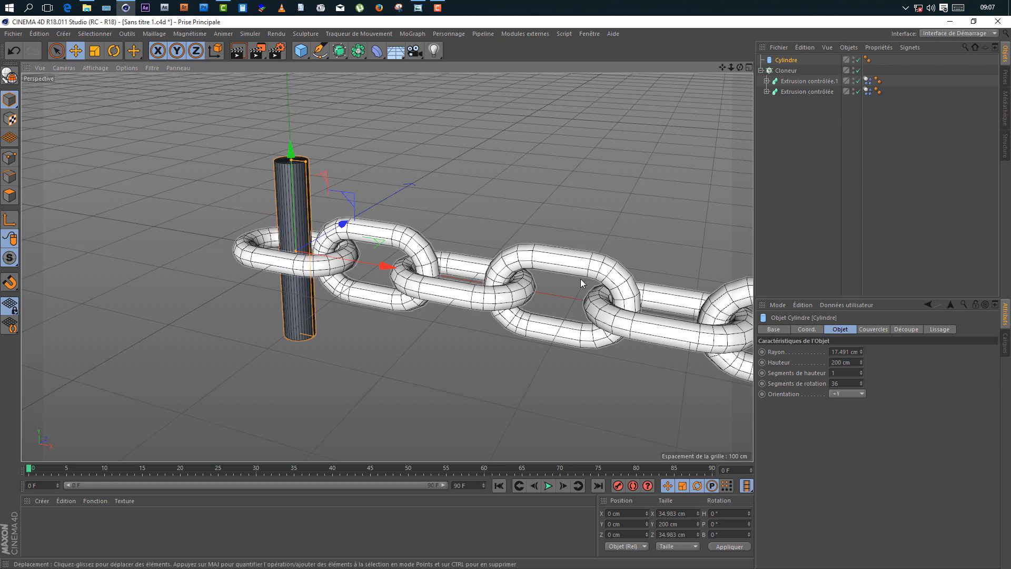
double_click(847, 383)
text(12)
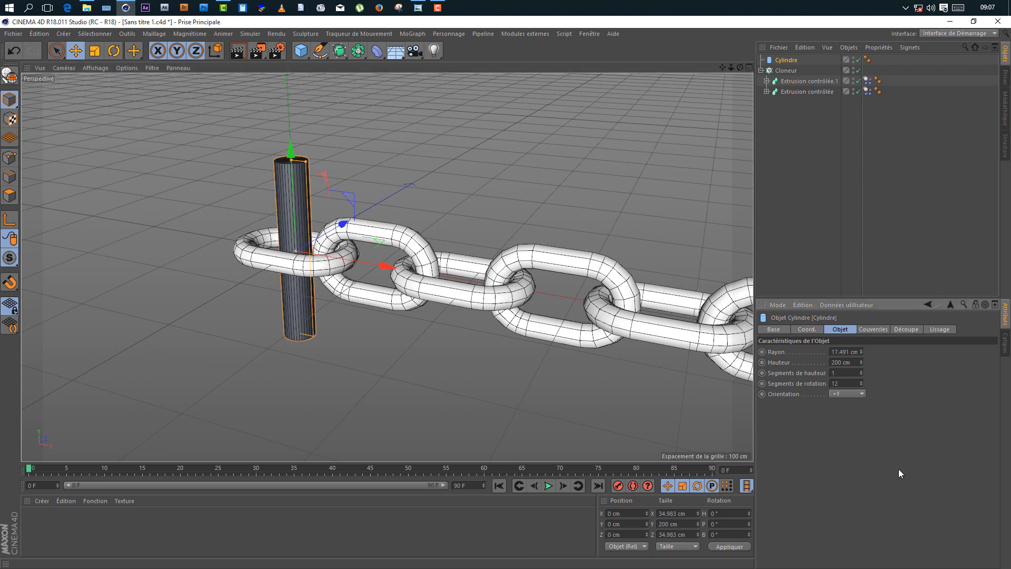
key(Return)
mouse_move(402, 124)
alt+mouse_down()
mouse_move(377, 206)
mouse_move(401, 125)
alt+mouse_up()
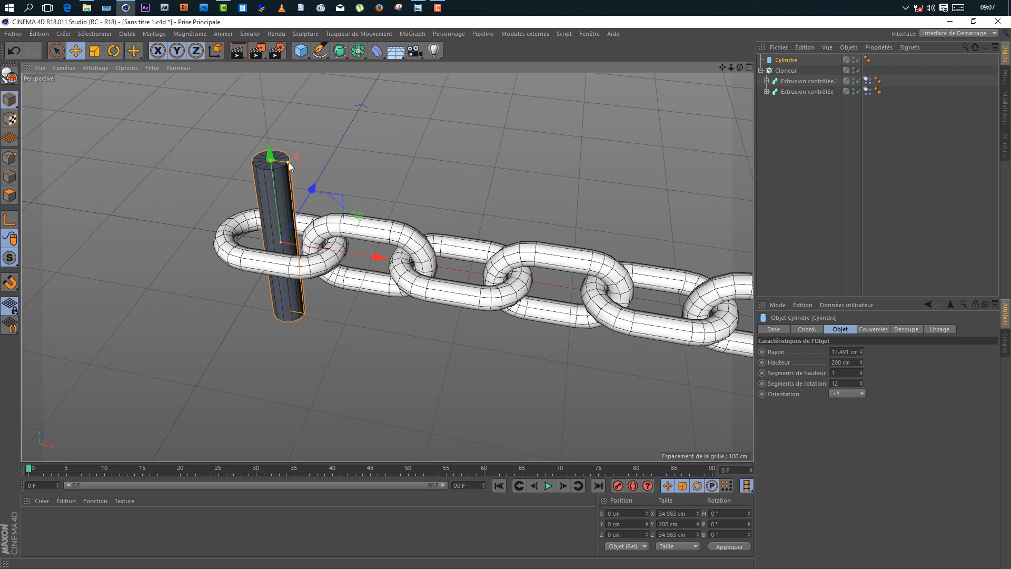
drag(289, 162, 286, 161)
click(442, 140)
scroll(465, 124, down, 4)
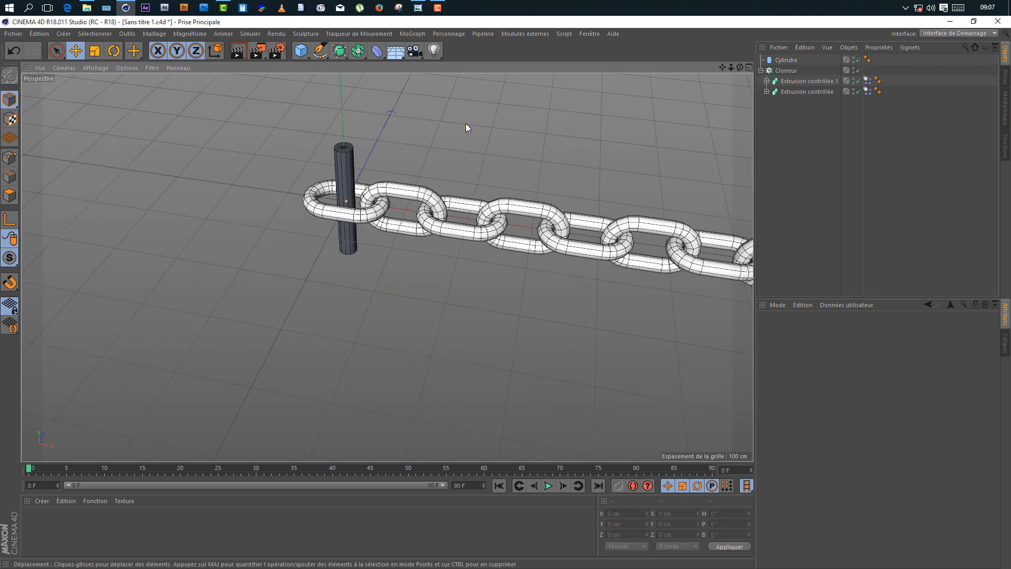
Lengthen the cylinder and set its height to 1000 cm.
click(343, 153)
drag(344, 148, 338, 18)
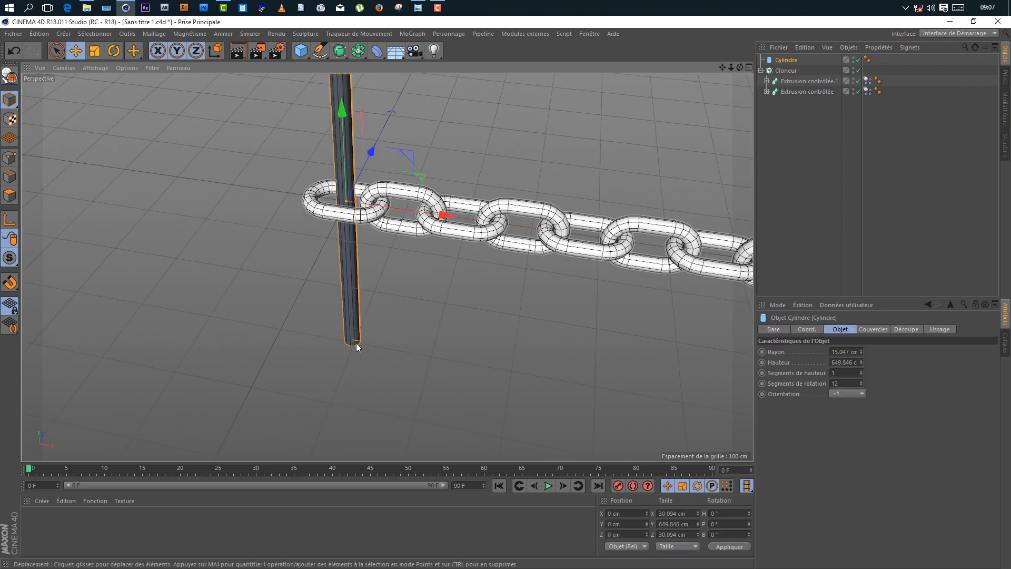
scroll(375, 258, down, 5)
drag(356, 138, 357, 88)
double_click(841, 362)
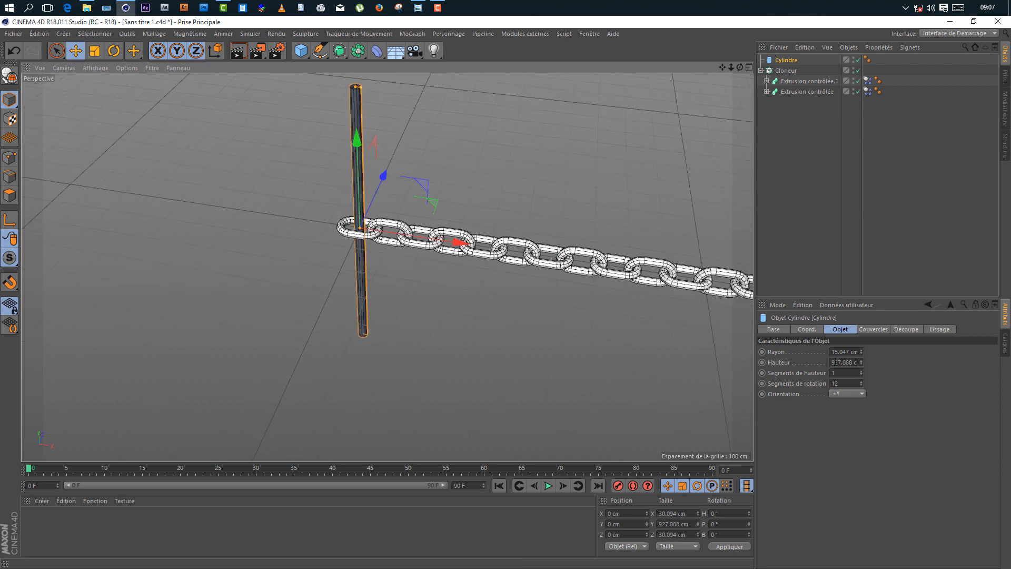
text(1000)
key(Return)
Swap the link orientations by setting the R.P rotation of Extrusion contrôlée.1 to 0° and of Extrusion contrôlée to 90°.
scroll(492, 274, down, 3)
alt+middle_drag(505, 226, 397, 257)
scroll(495, 238, up, 2)
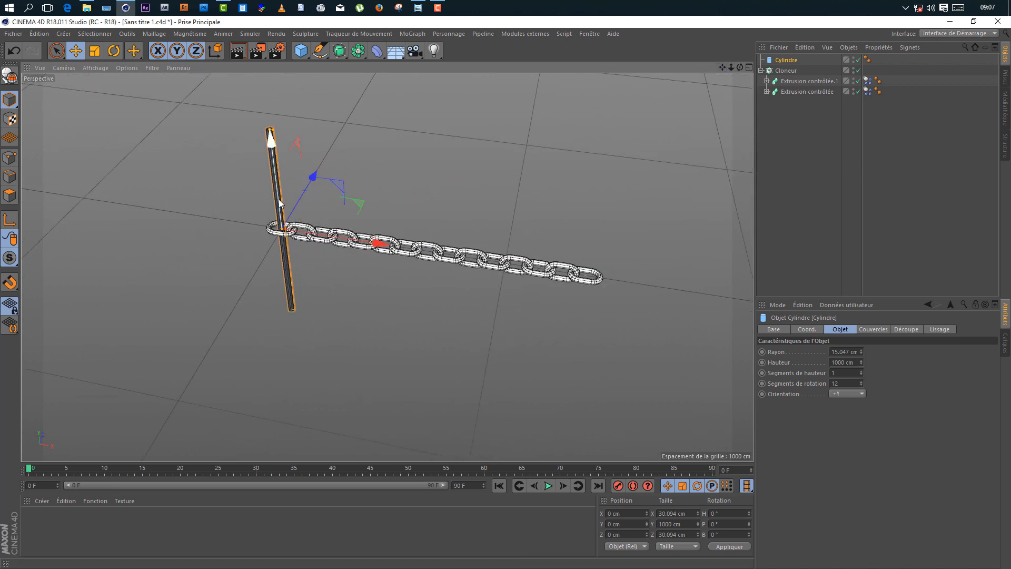
scroll(287, 210, up, 1)
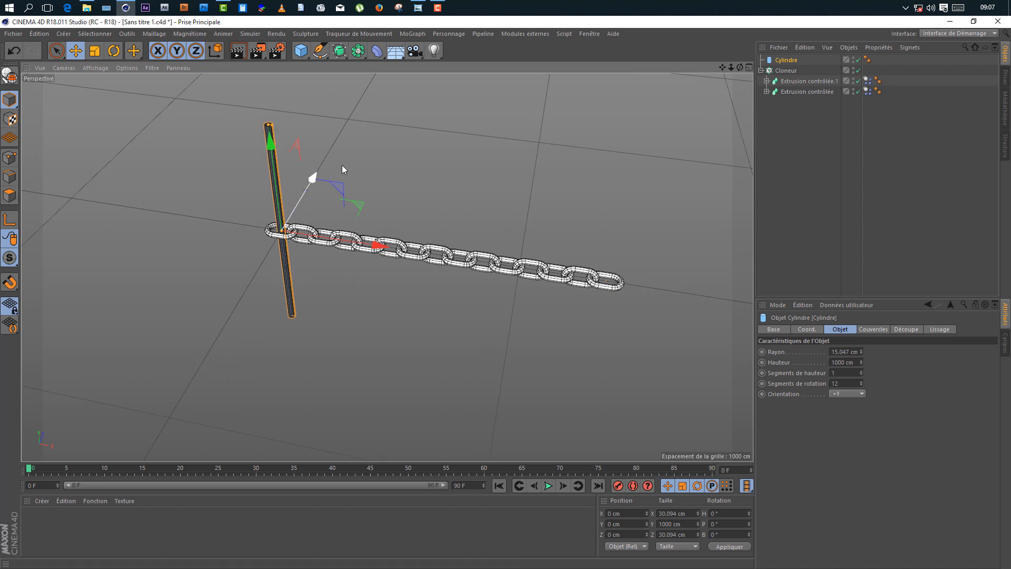
click(492, 267)
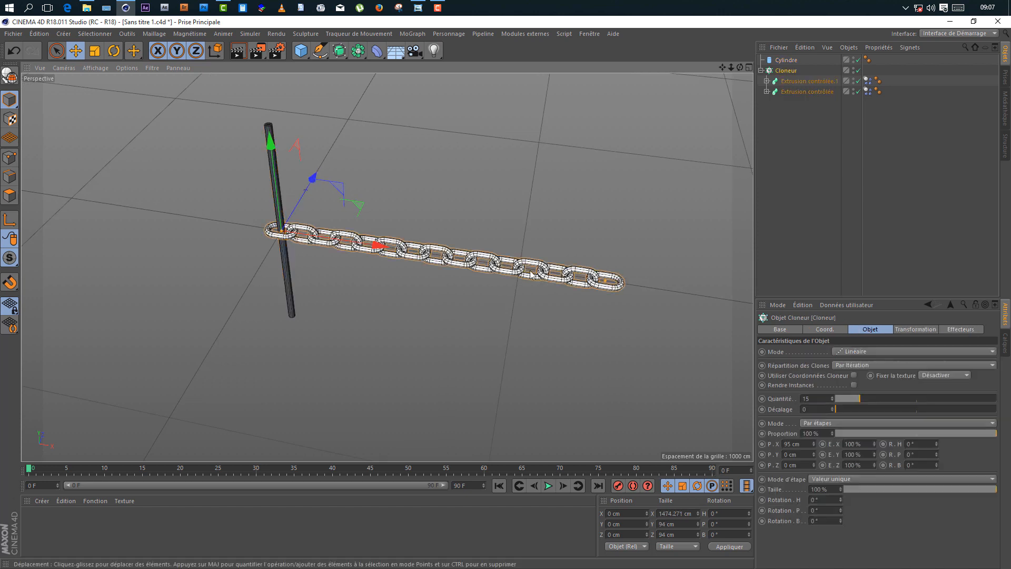
scroll(603, 247, up, 1)
click(804, 82)
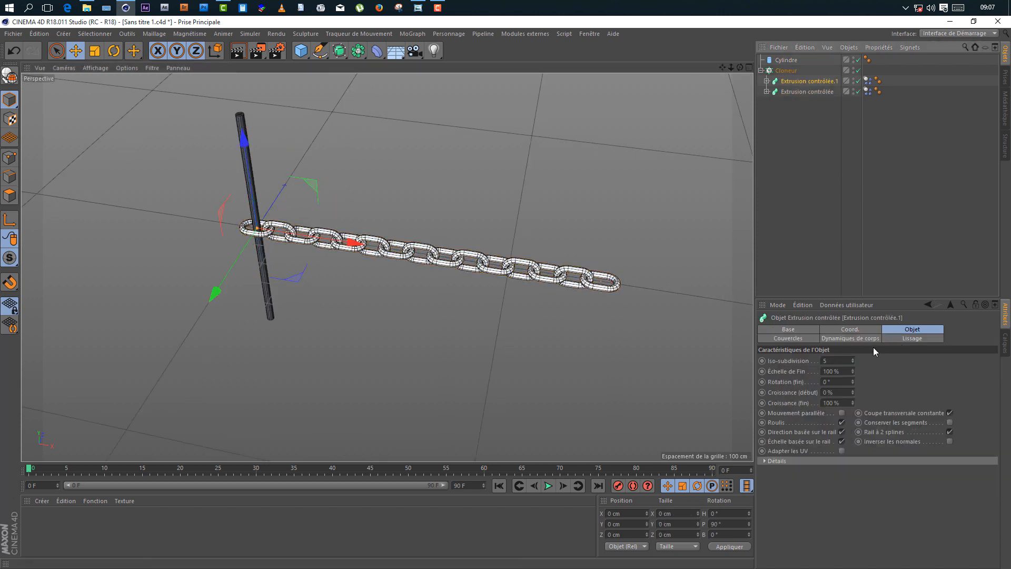
click(851, 329)
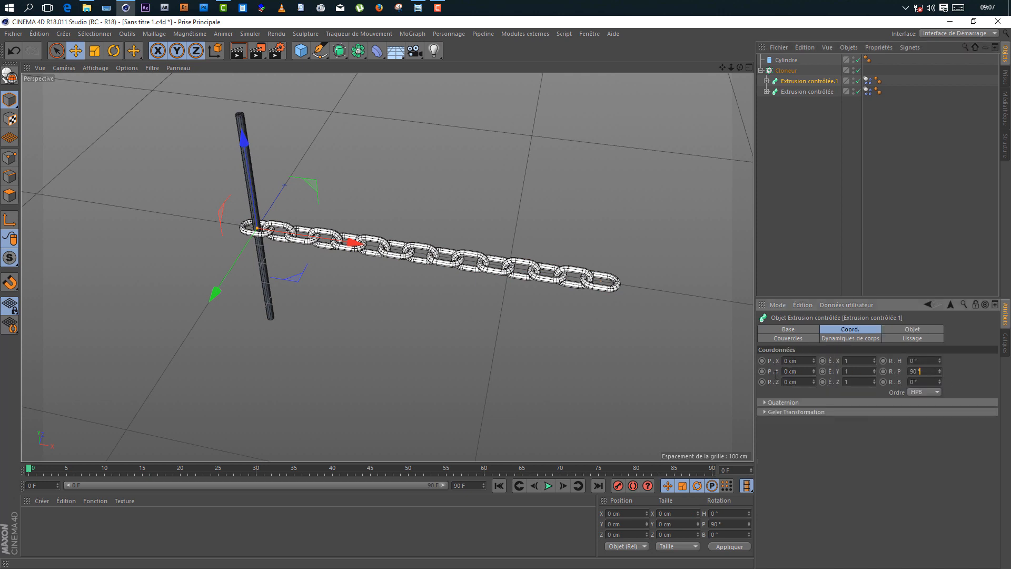
drag(921, 372, 776, 375)
text(0)
key(Return)
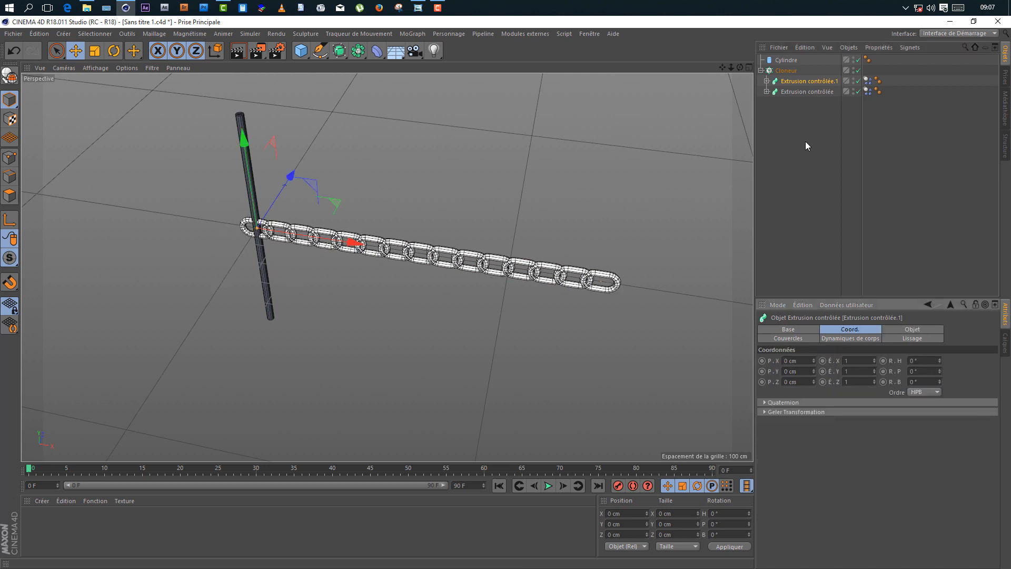
click(780, 94)
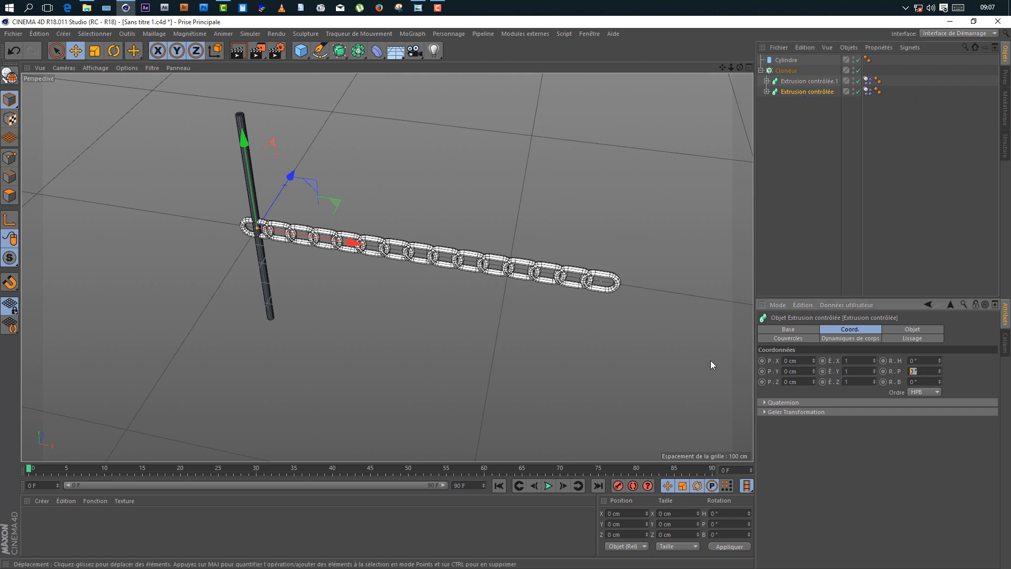
key(ctrl+z)
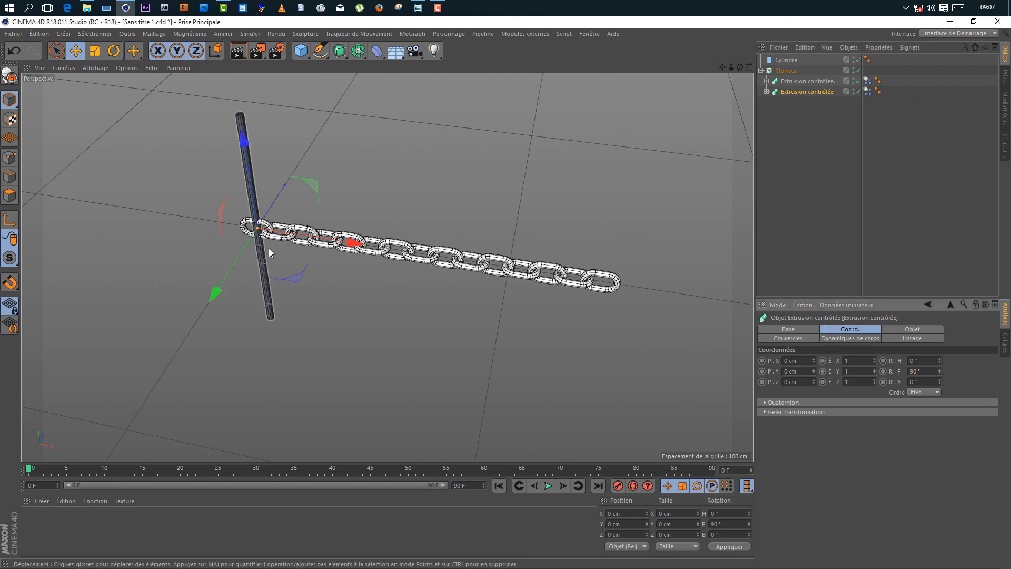
Set the cylinder's Orientation to +Z so it passes crosswise through the first chain link.
scroll(266, 243, down, 2)
scroll(337, 238, up, 5)
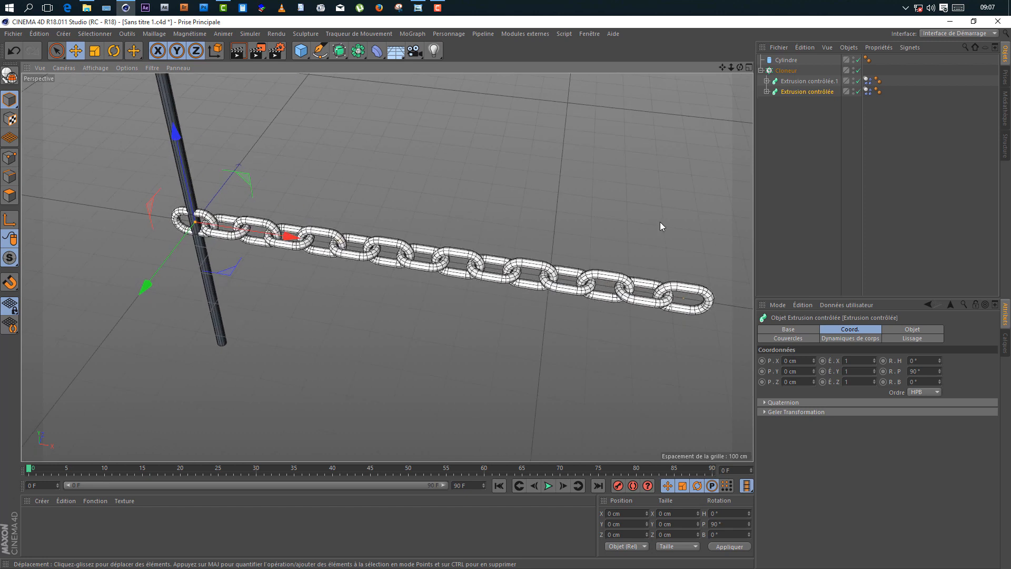
click(786, 61)
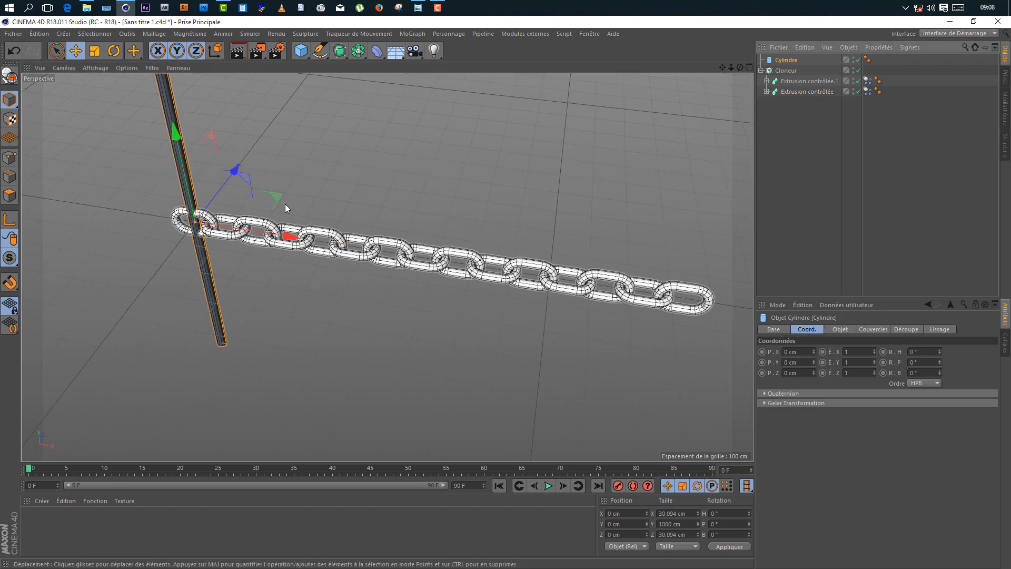
click(841, 329)
click(848, 394)
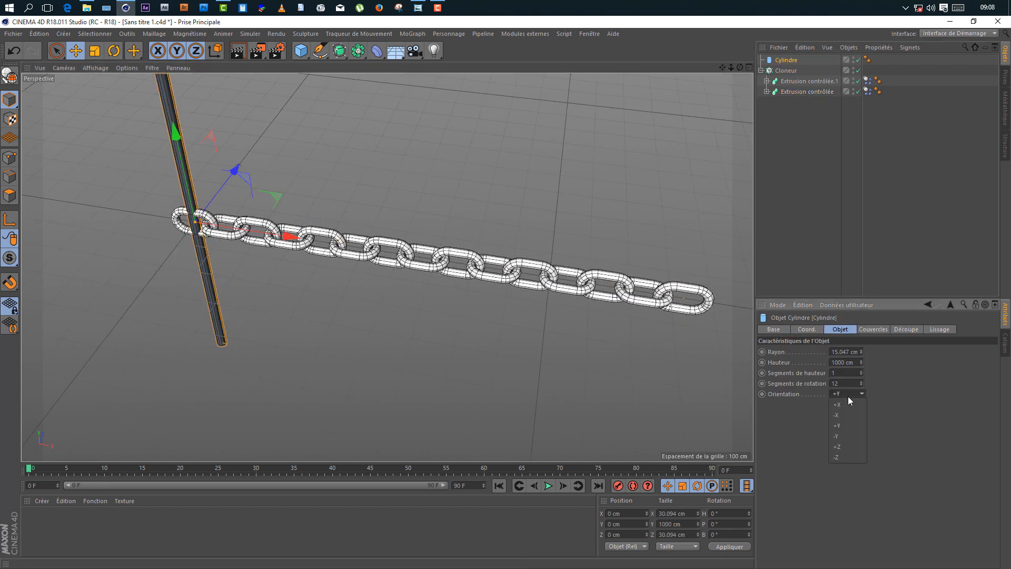
click(847, 457)
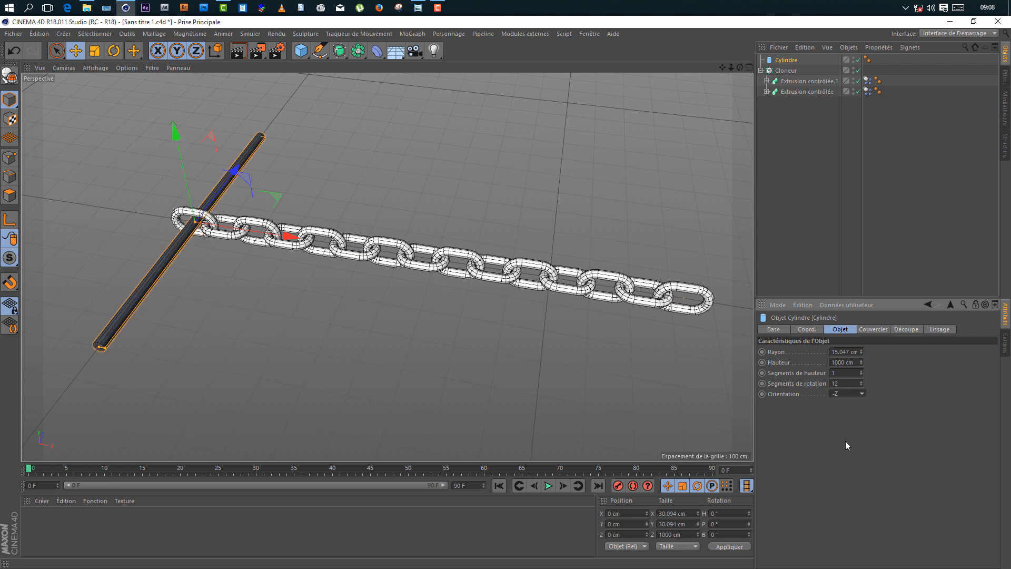
click(848, 395)
click(838, 447)
Apply a Corps collision simulation tag to the cylinder.
drag(740, 69, 575, 224)
right_click(789, 59)
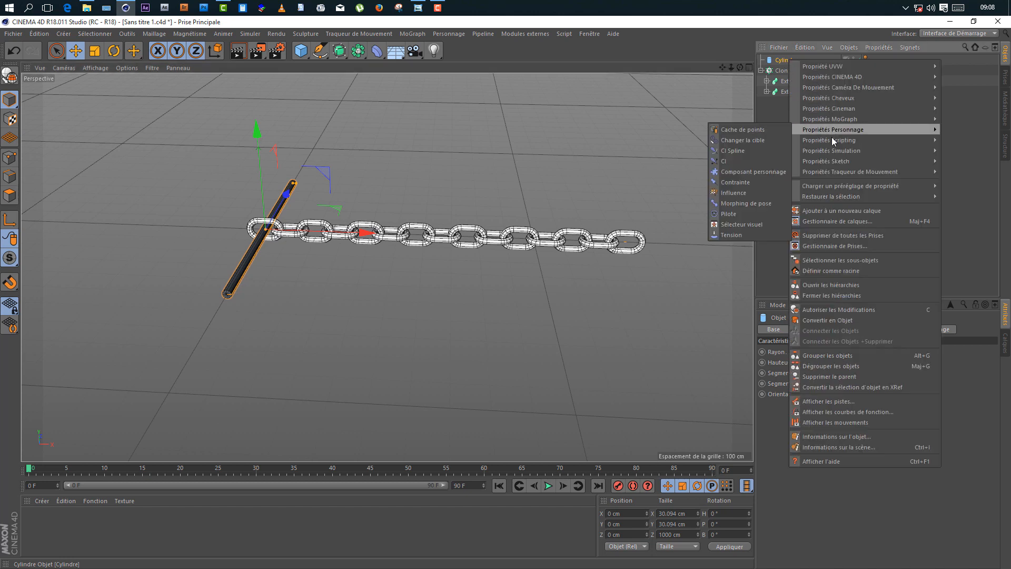
mouse_move(834, 152)
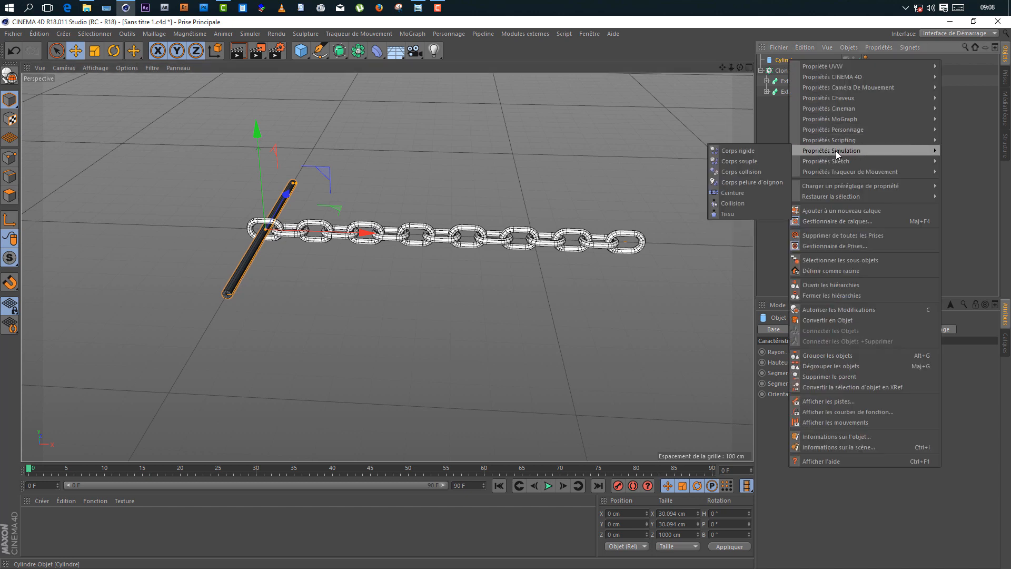
click(757, 173)
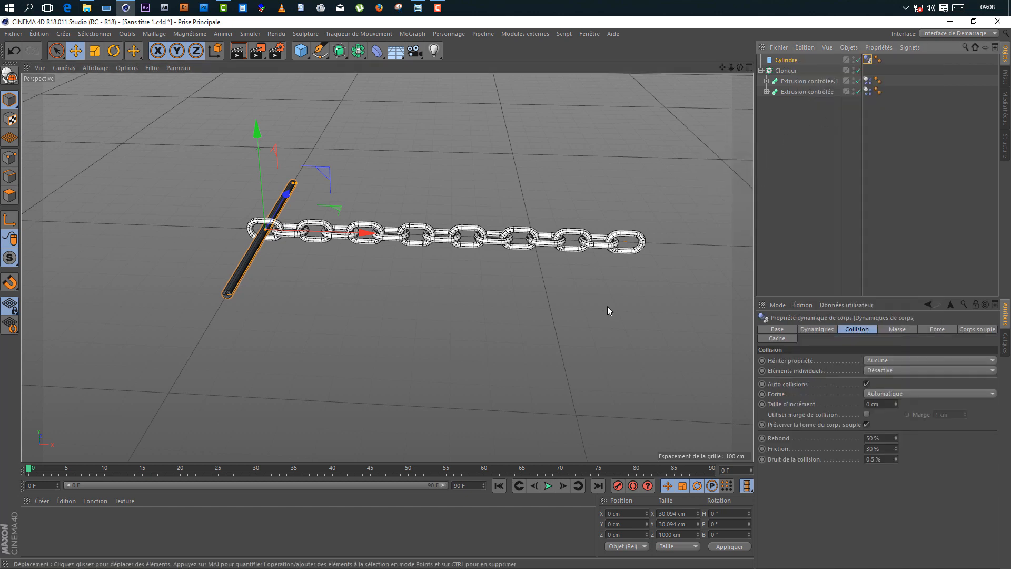
Play the dynamics simulation twice to test the chain hanging from the cylinder, returning to the first frame after each run.
click(547, 485)
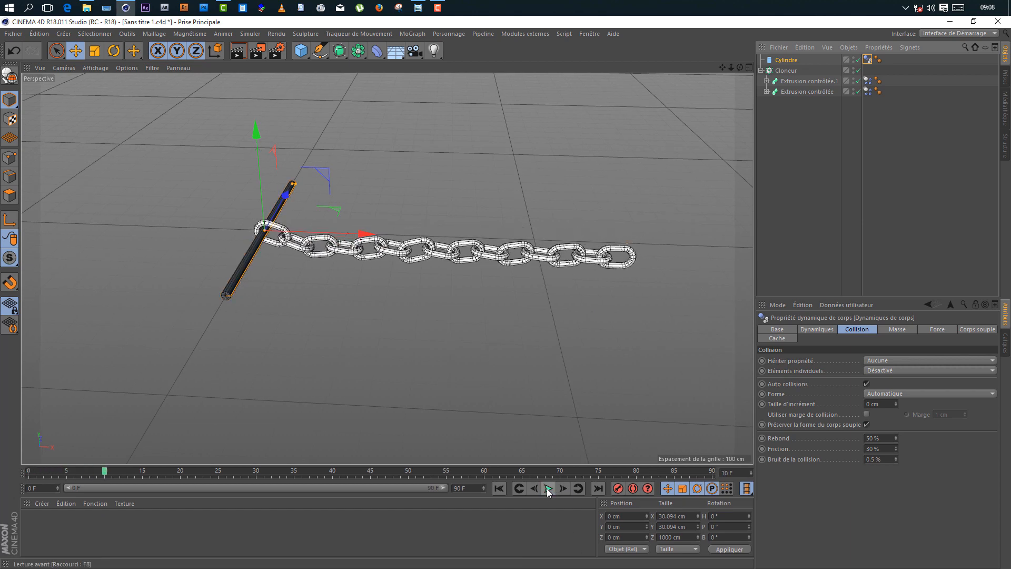
click(548, 488)
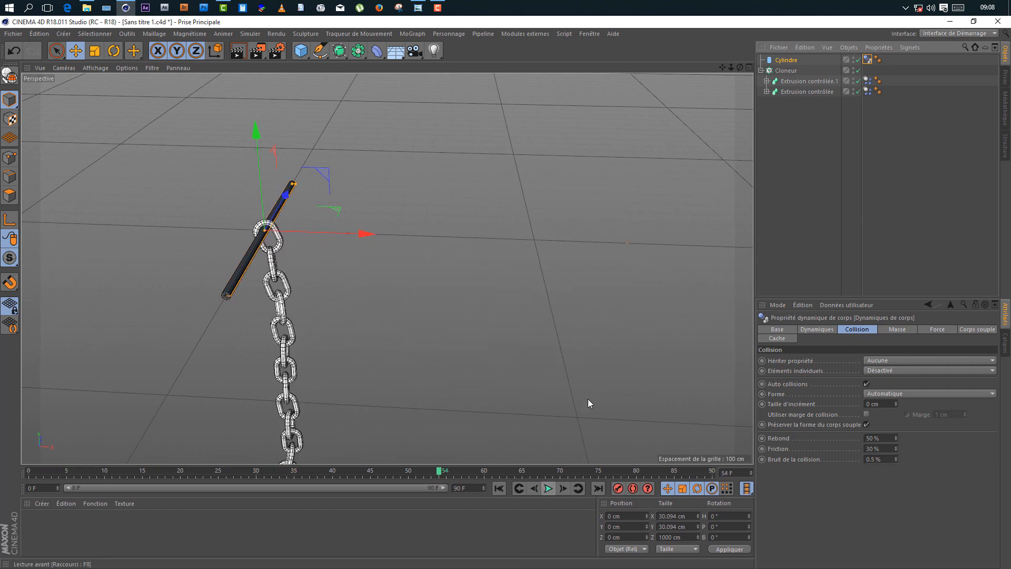
scroll(386, 267, down, 3)
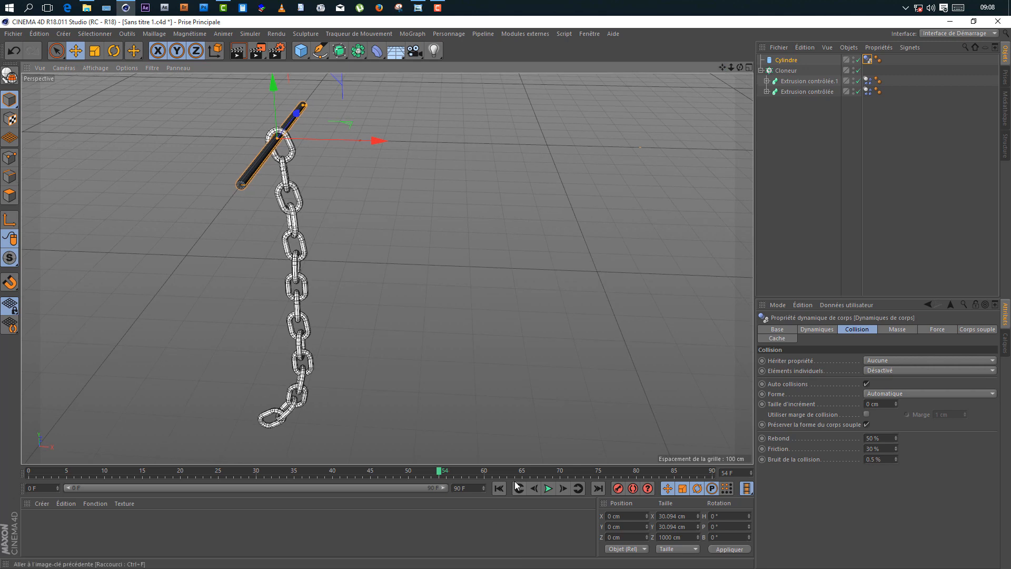
click(499, 489)
click(548, 489)
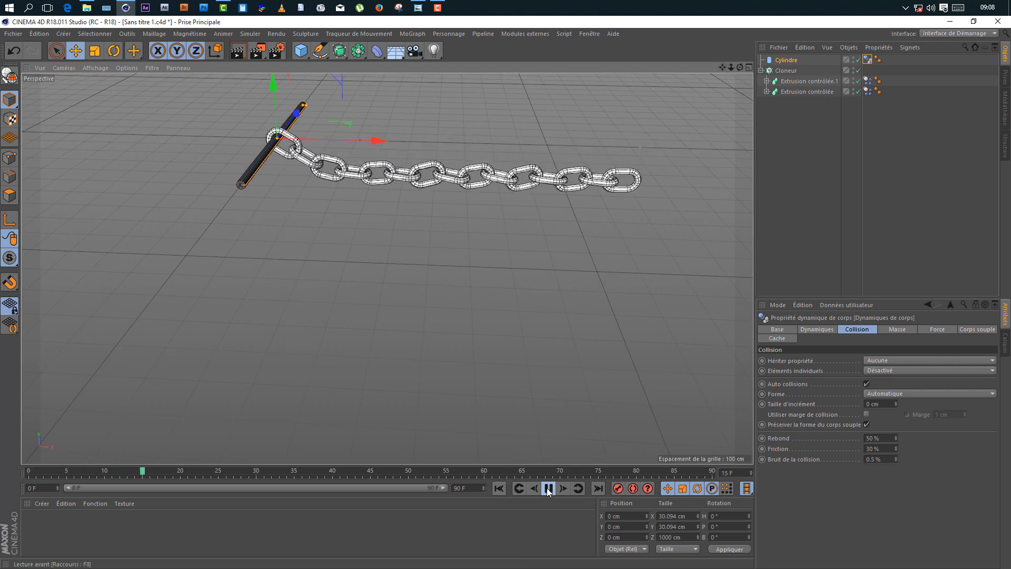
click(548, 488)
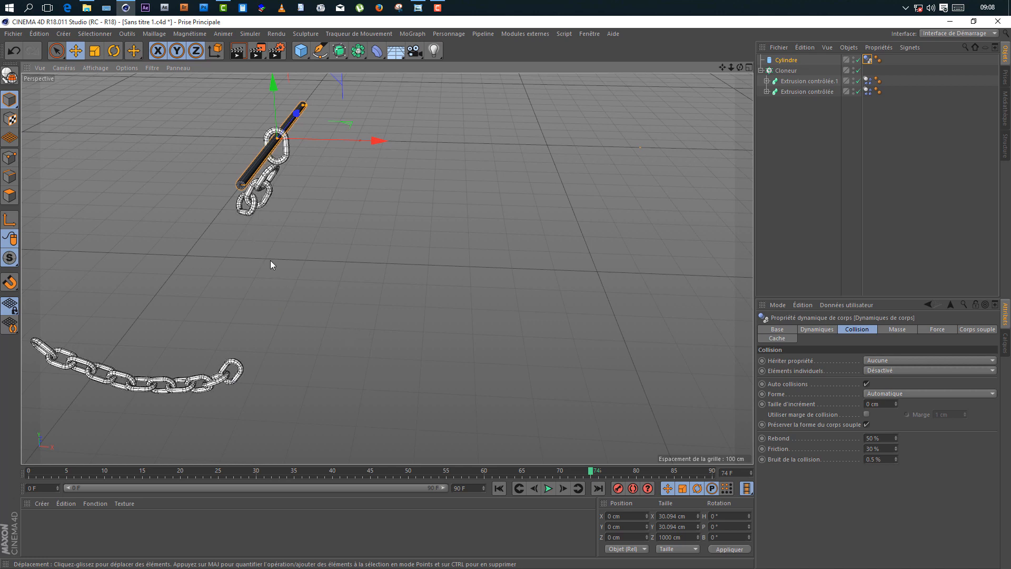
key(ctrl+s)
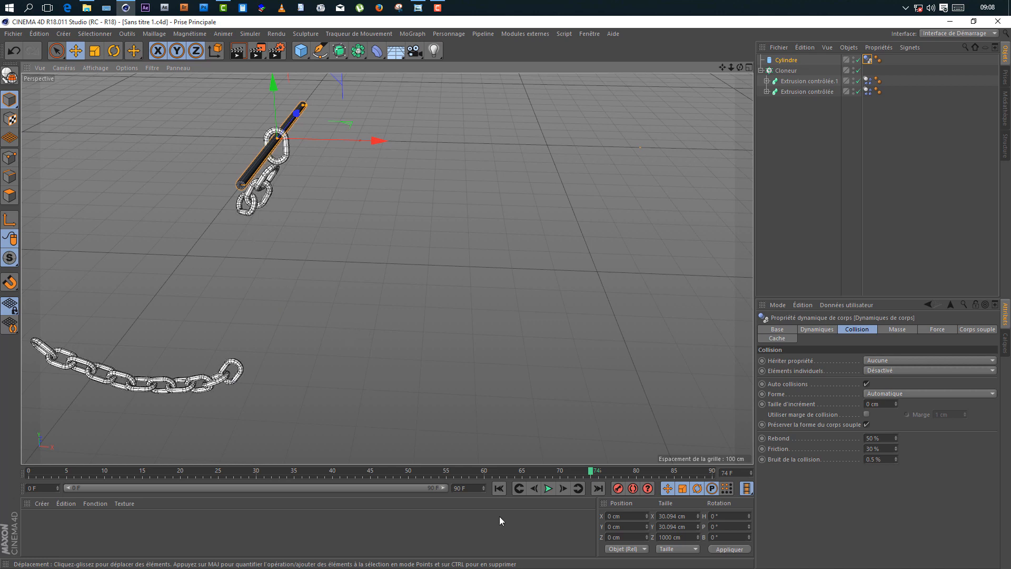
click(498, 489)
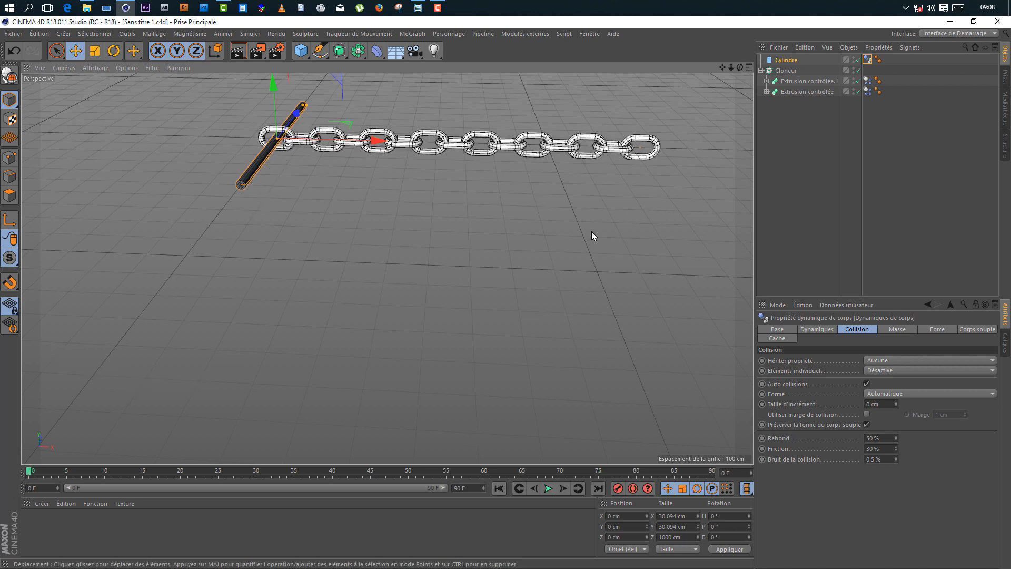
Set the Échelle du Temps in the project's general dynamics settings to 500 %.
key(ctrl+d)
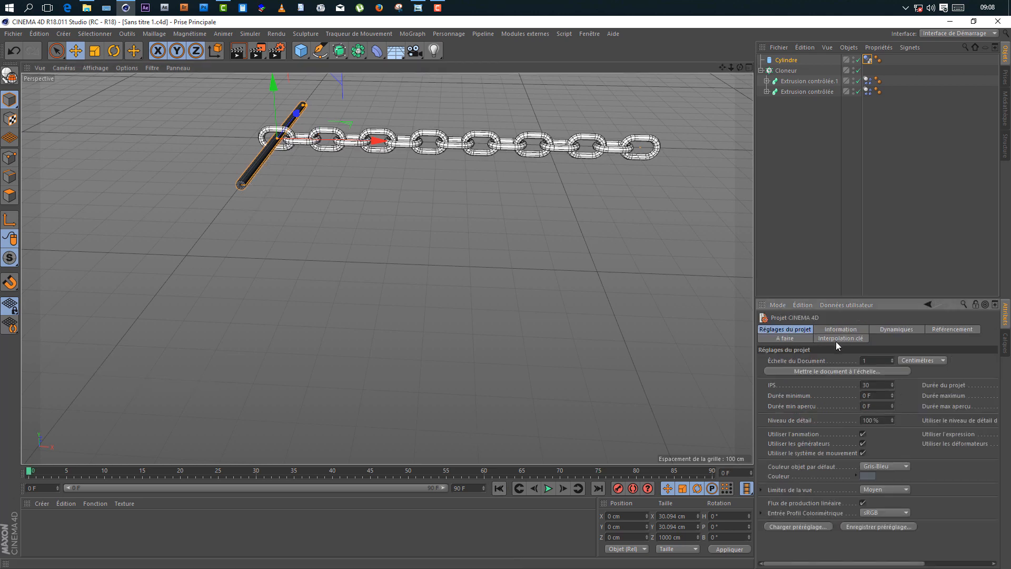
click(911, 330)
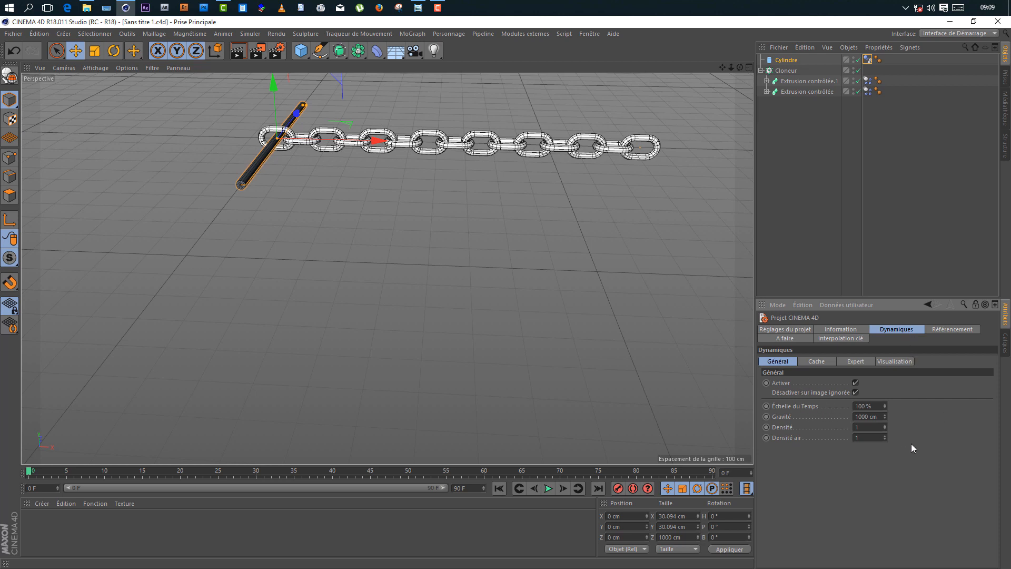
double_click(878, 407)
text(500)
key(Return)
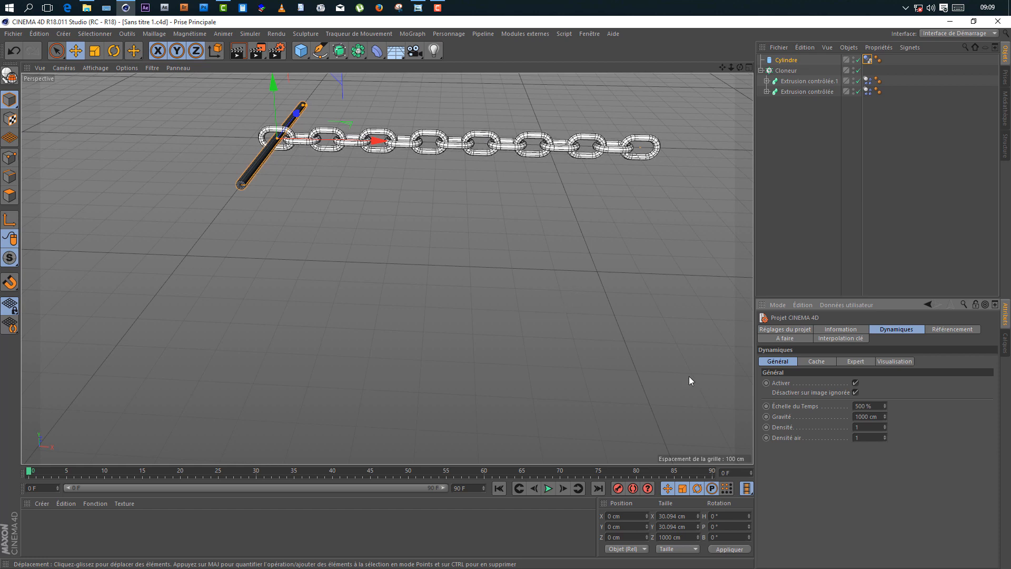
click(492, 321)
key(ctrl+z)
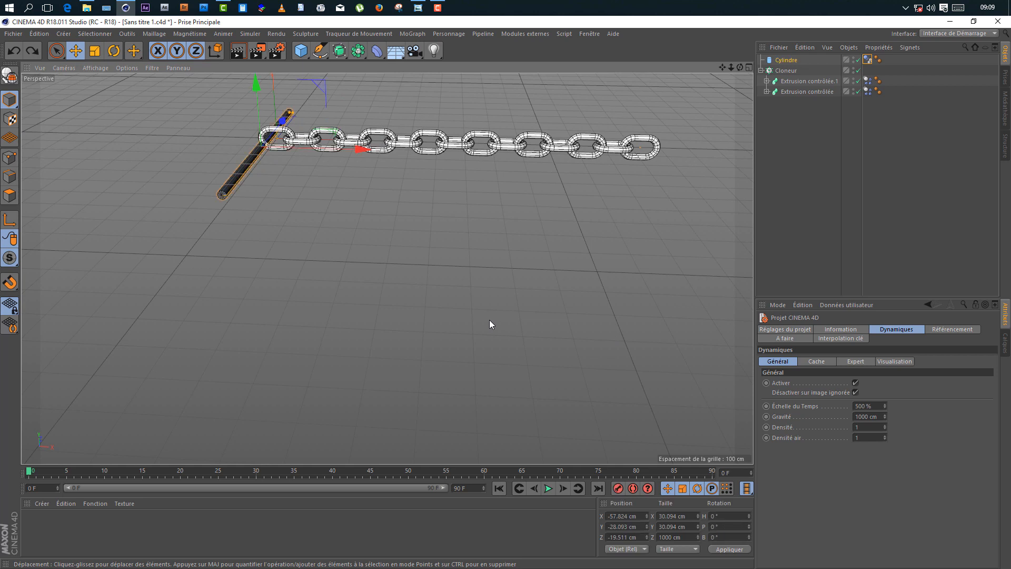
key(ctrl+z)
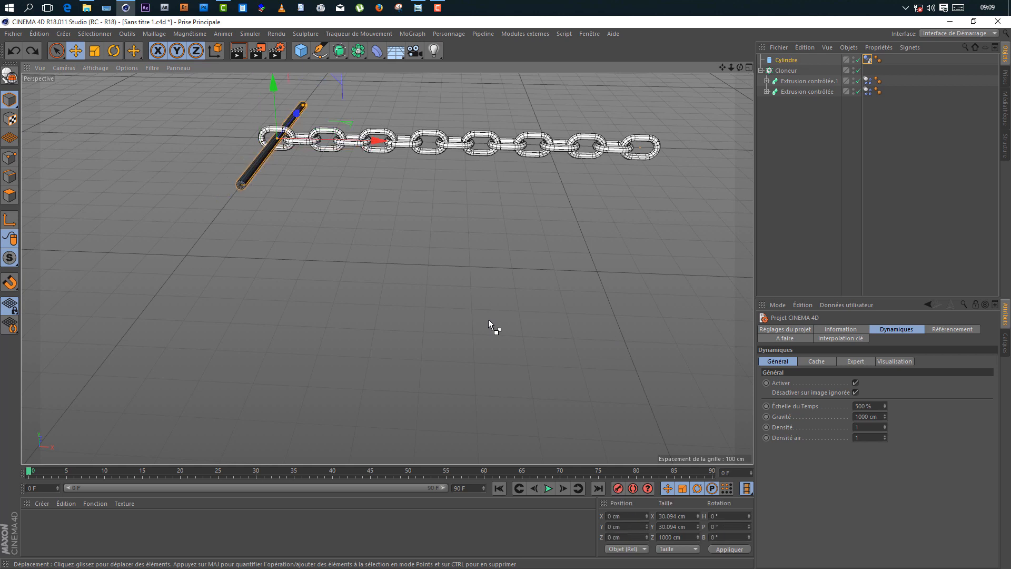
Play the dynamics simulation twice to test the chain at the current time scale, returning to the first frame after each run.
click(548, 489)
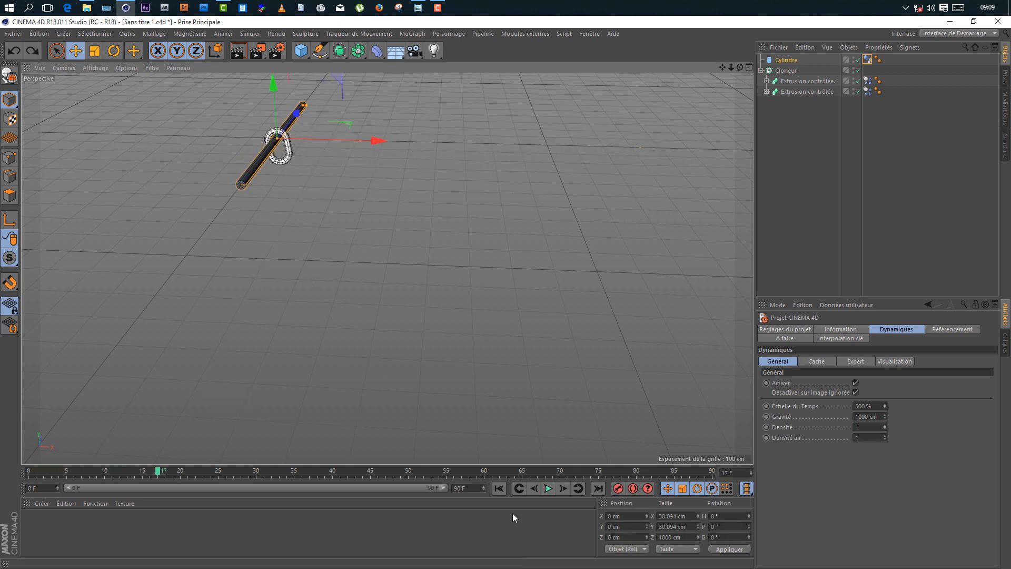
click(498, 489)
click(548, 489)
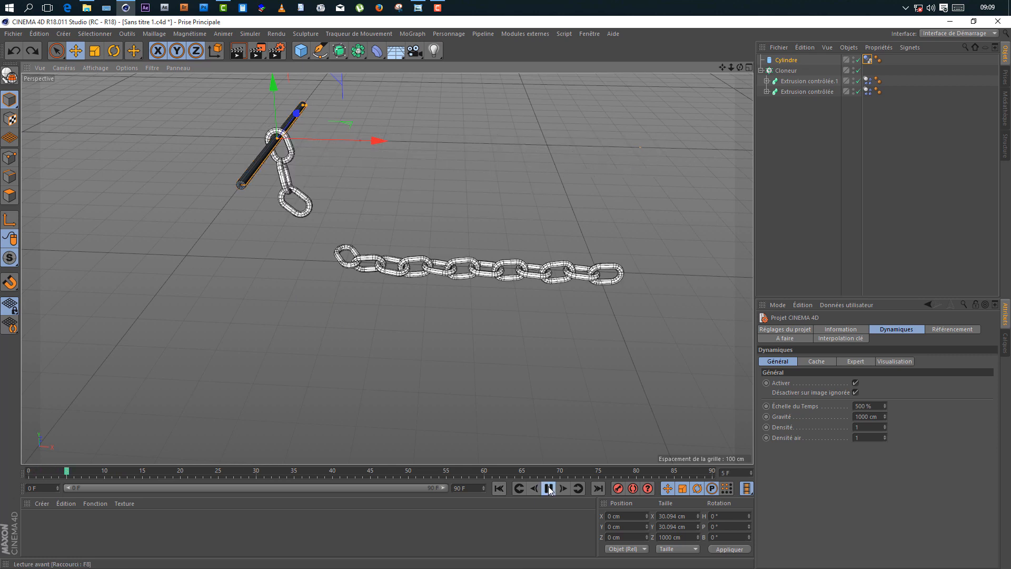
click(499, 489)
Set the project dynamics Échelle du Temps to 70 % and play the simulation to test how the chain swings.
click(870, 406)
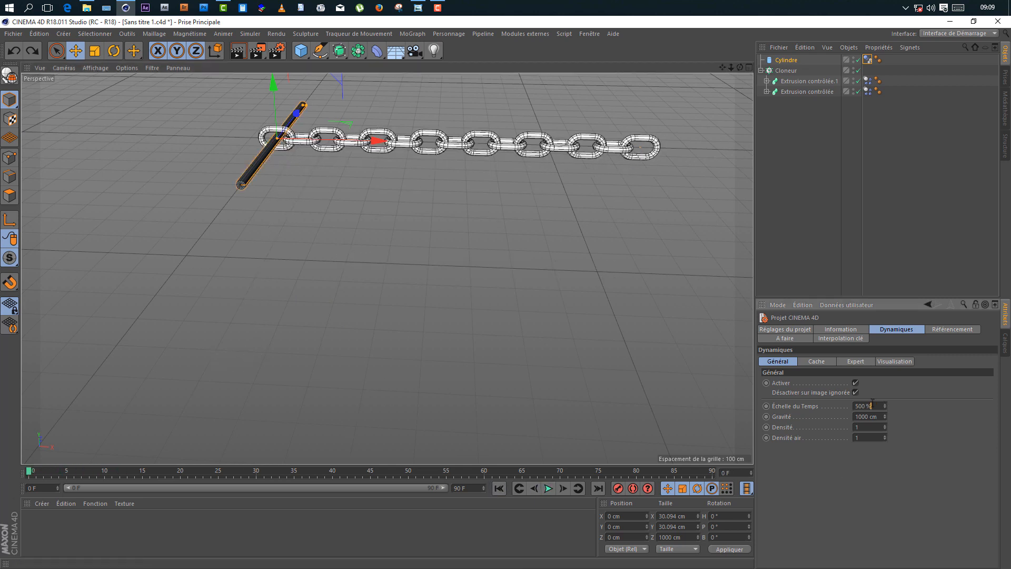
key(BackSpace)
key(BackSpace)
key(BackSpace)
key(BackSpace)
key(BackSpace)
text(70)
key(Return)
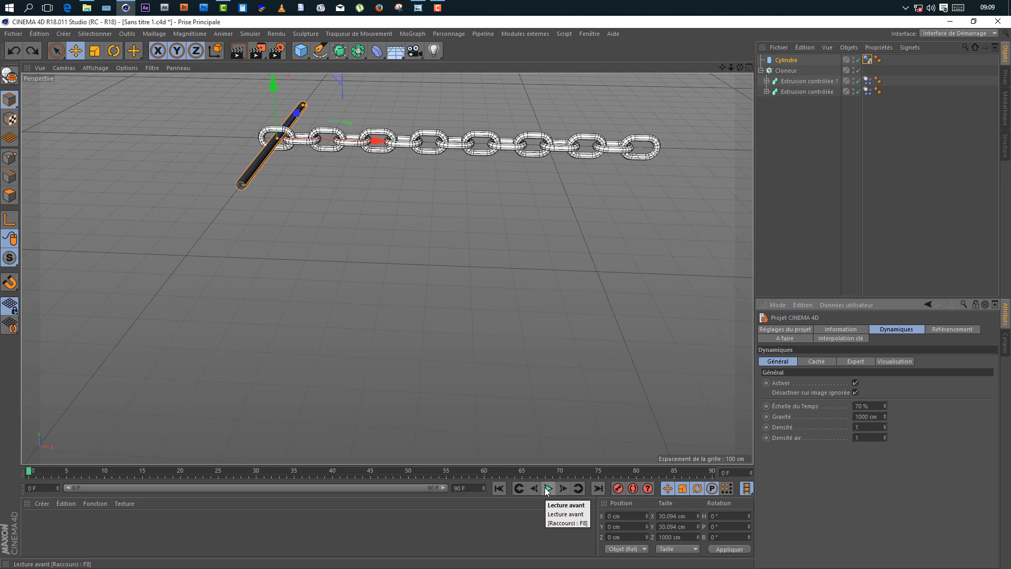
click(548, 488)
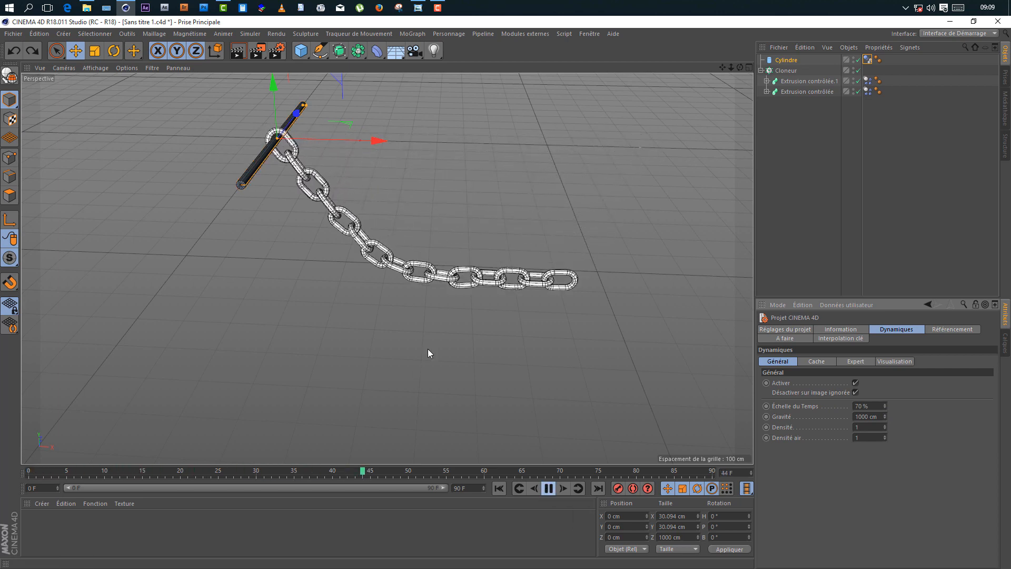
click(548, 489)
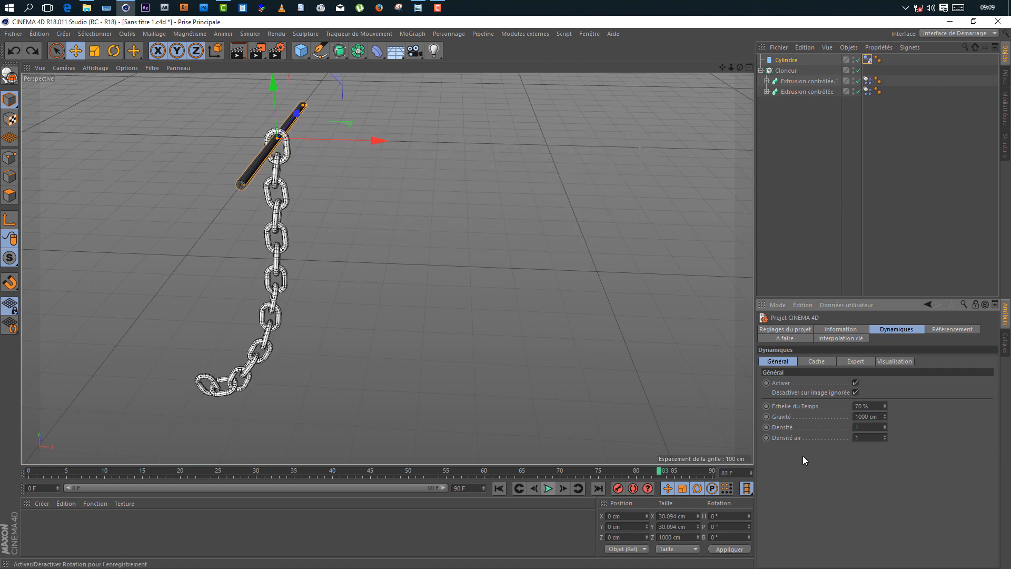
Set the Échelle du Temps in the project's general dynamics settings to 80 %.
click(872, 406)
text(80)
key(Return)
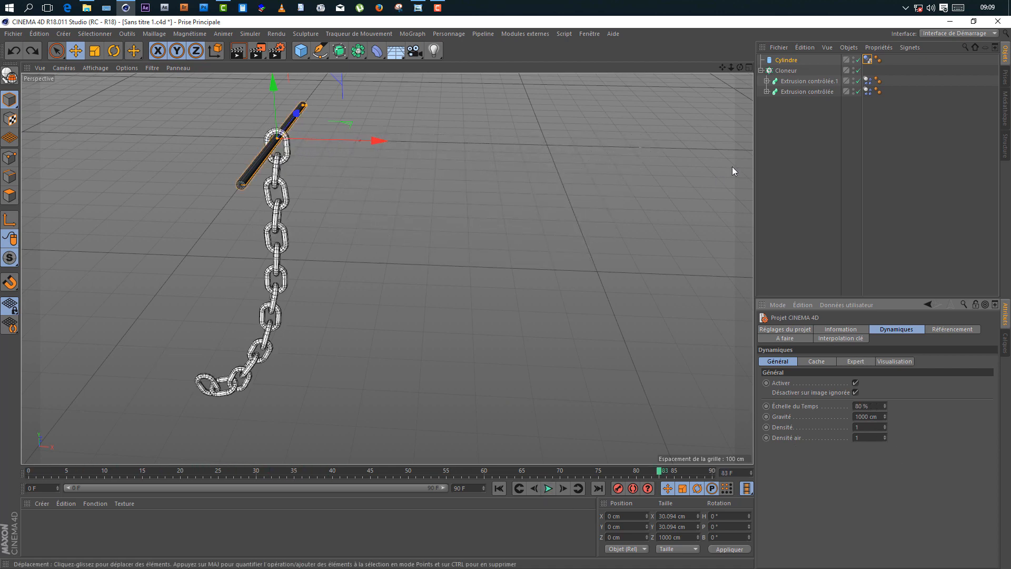
Set the Cloneur's Quantité to 20 to lengthen the chain.
click(786, 71)
click(812, 399)
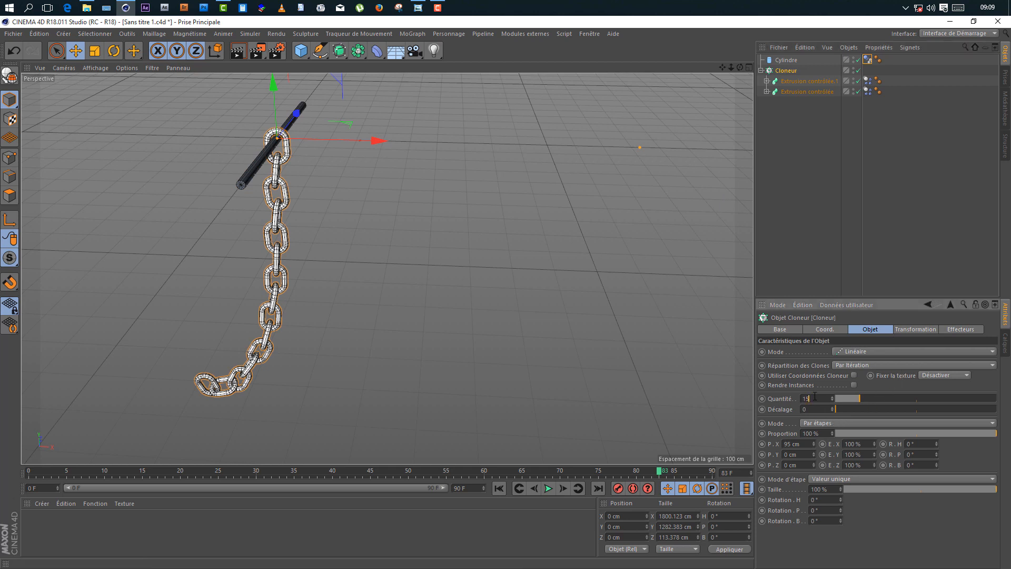
text(20)
key(Return)
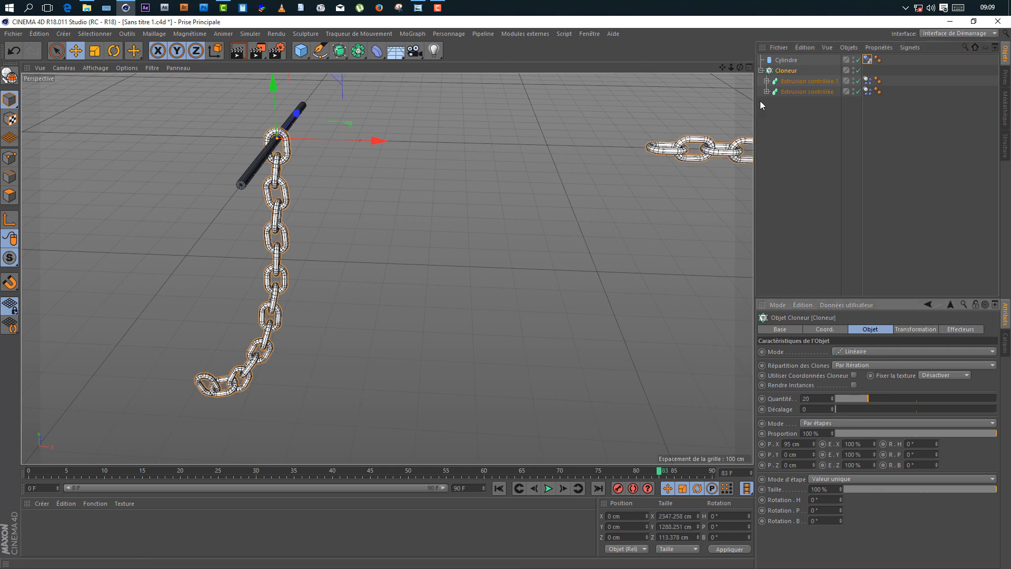
Select the cylinder, reopen the project's general dynamics settings and set the Échelle du Temps to 85 %.
click(787, 60)
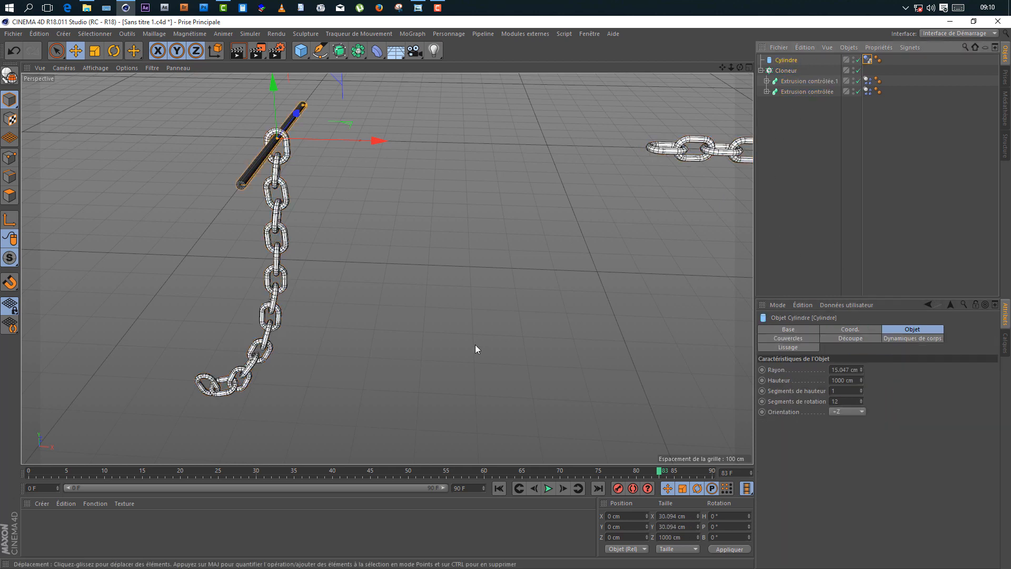
key(ctrl+d)
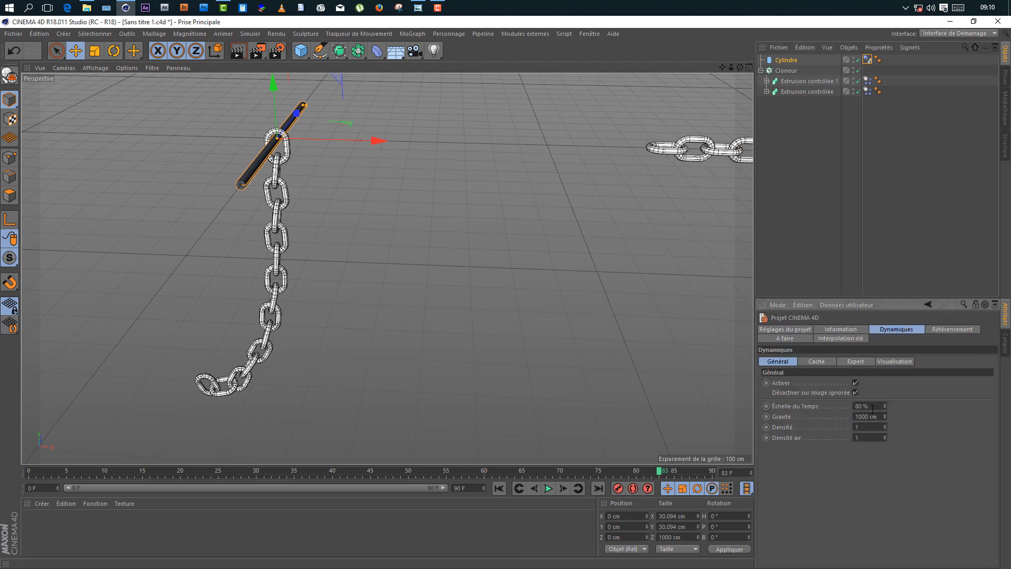
double_click(873, 407)
text(85)
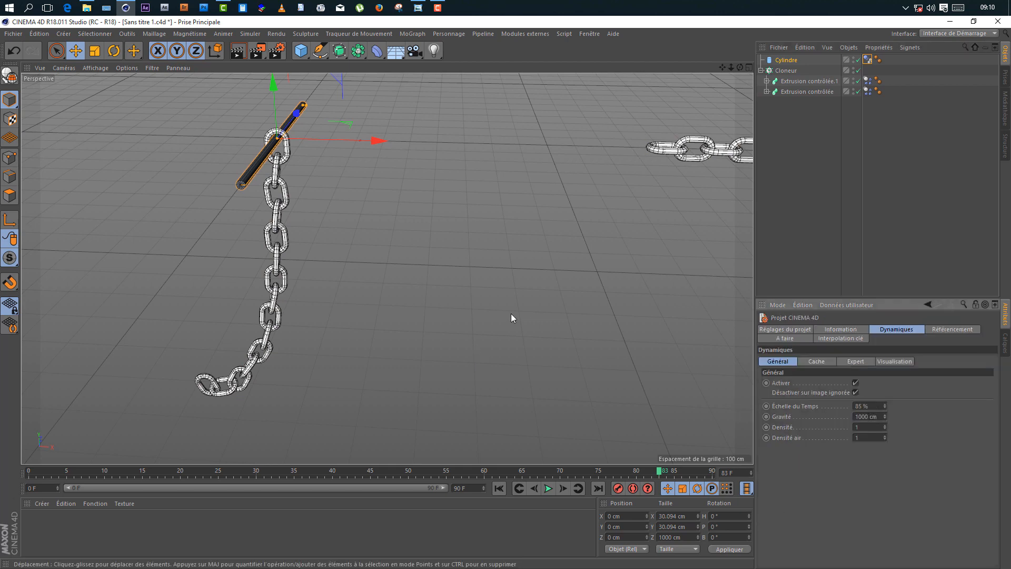
Play the simulation from the first frame to check how the lengthened chain falls from the cylinder.
scroll(511, 314, down, 5)
click(501, 489)
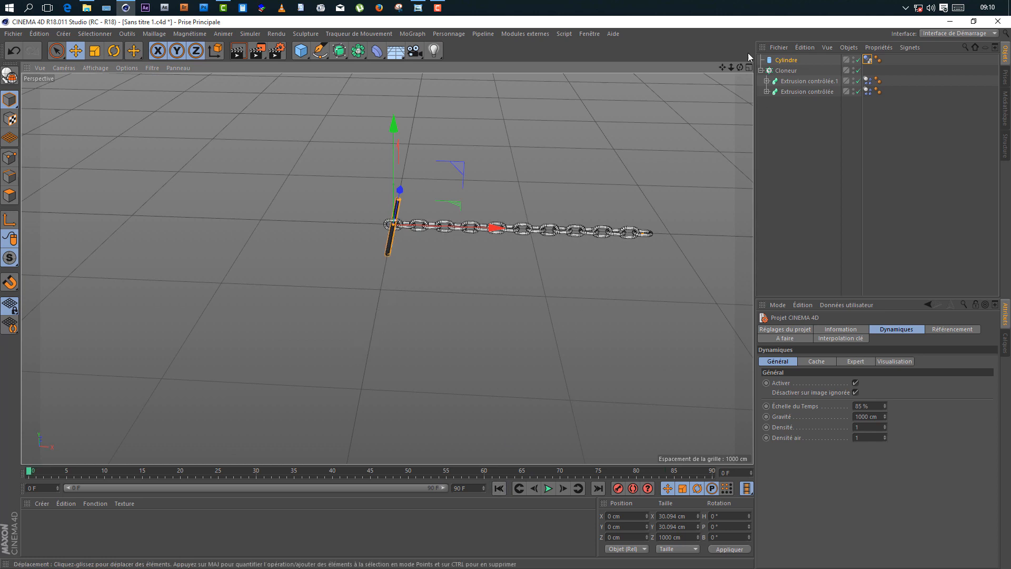
drag(722, 67, 699, 30)
click(548, 489)
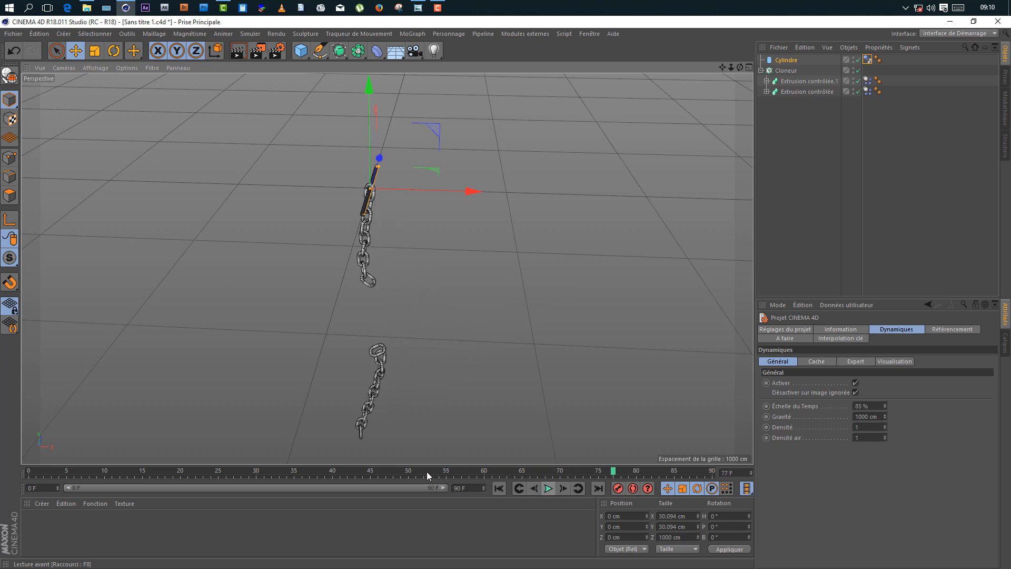
scroll(370, 403, up, 2)
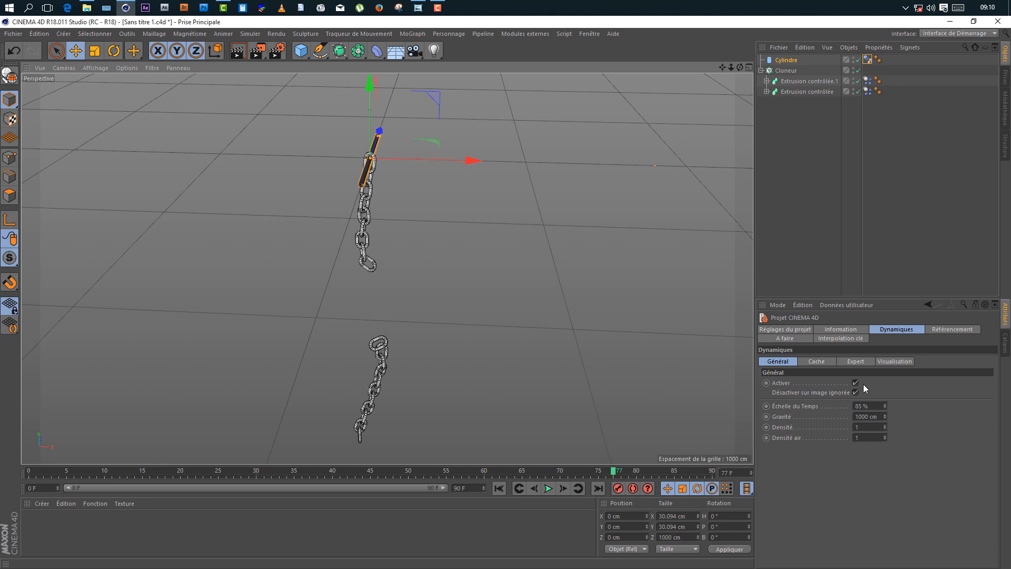
Set Etapes par image to 10 in the project's expert dynamics settings and play the chain simulation.
click(857, 362)
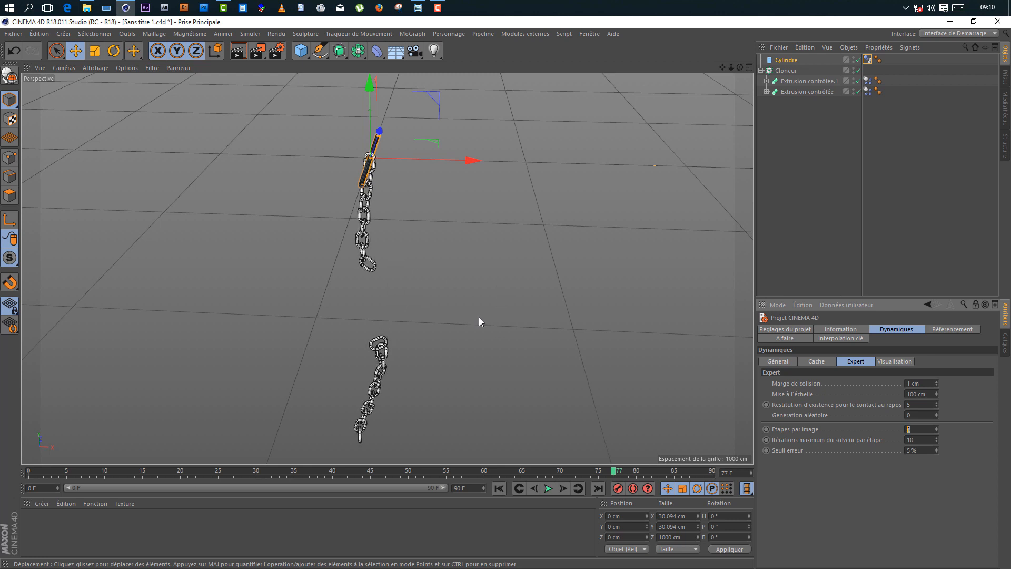
text(10)
key(Return)
click(549, 488)
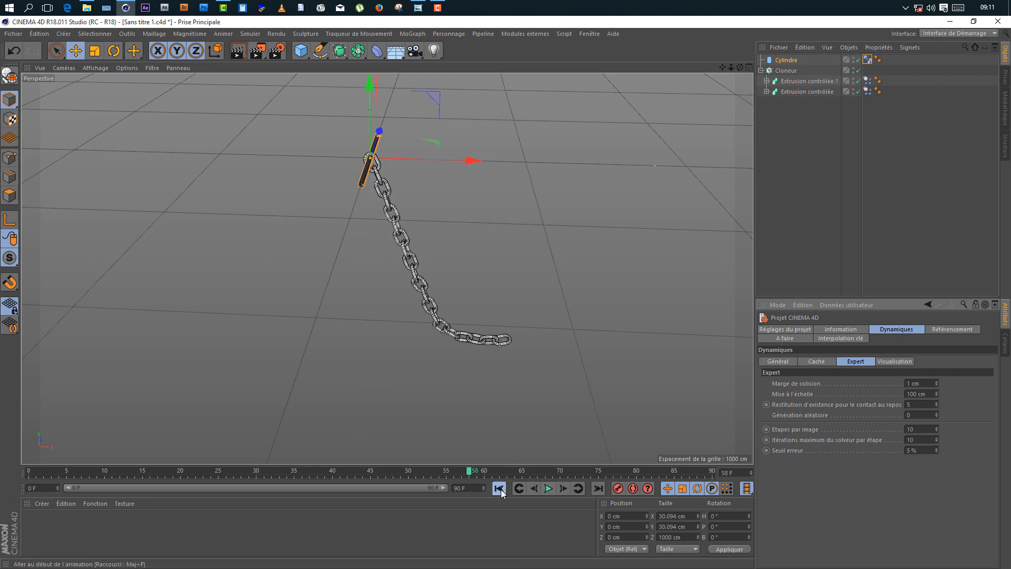
click(549, 488)
Extend the animation's end frame to 150 F and play the chain simulation over the longer range.
drag(469, 488, 445, 488)
text(150)
click(472, 527)
click(548, 488)
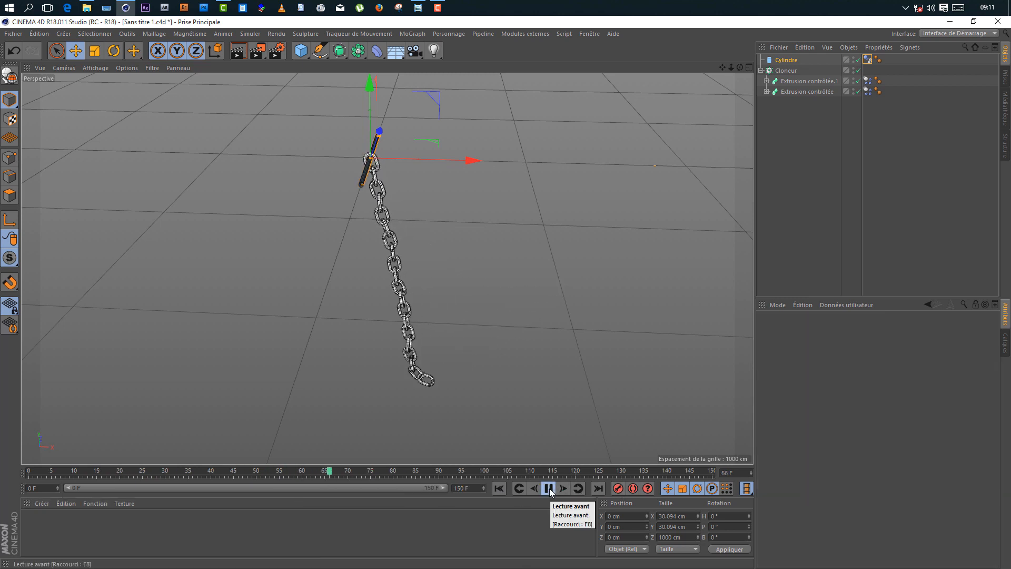
click(549, 490)
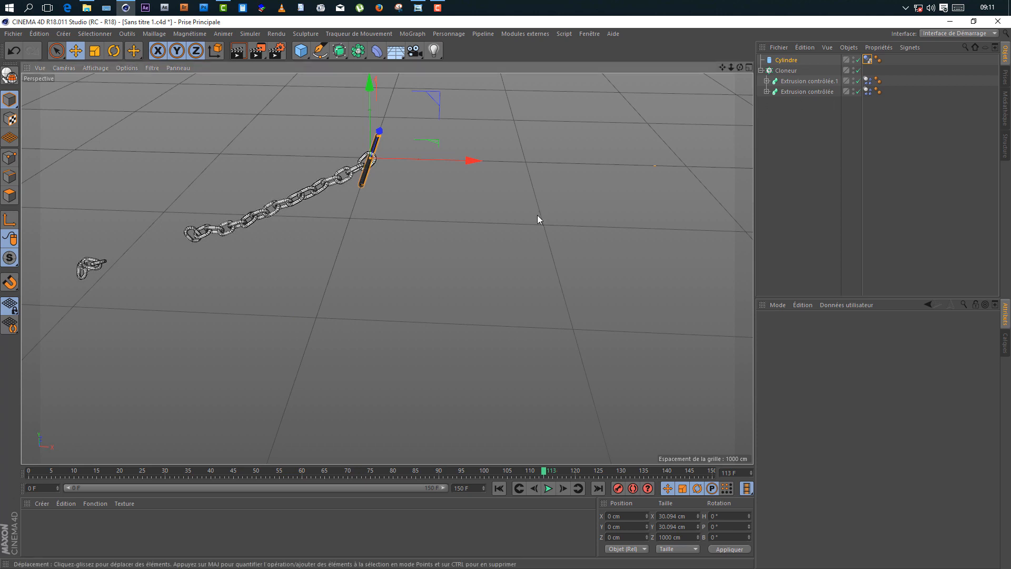
Set Etapes par image in the project's expert dynamics settings to 15 and replay the simulation.
key(ctrl+d)
click(920, 430)
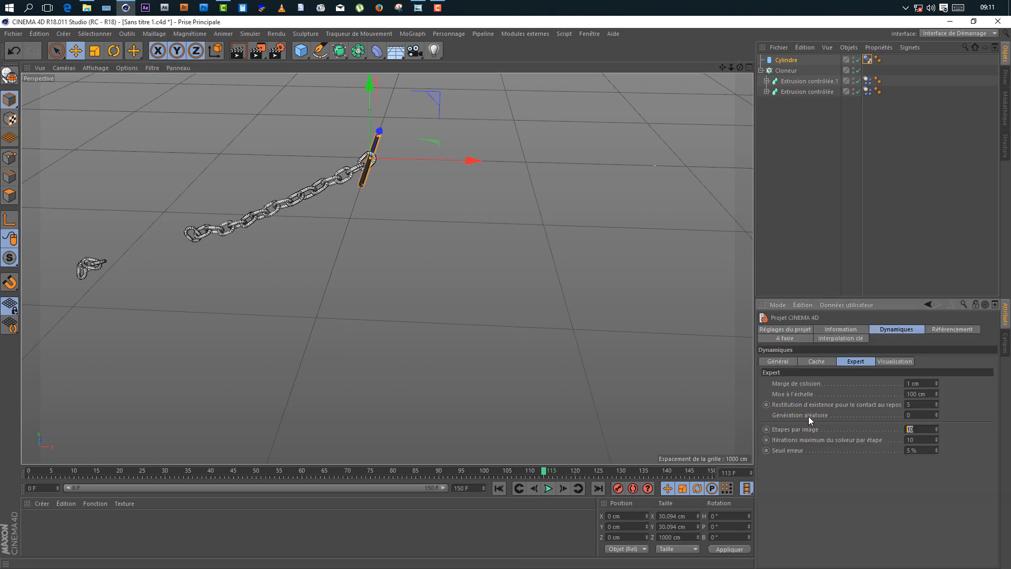
text(15)
click(548, 489)
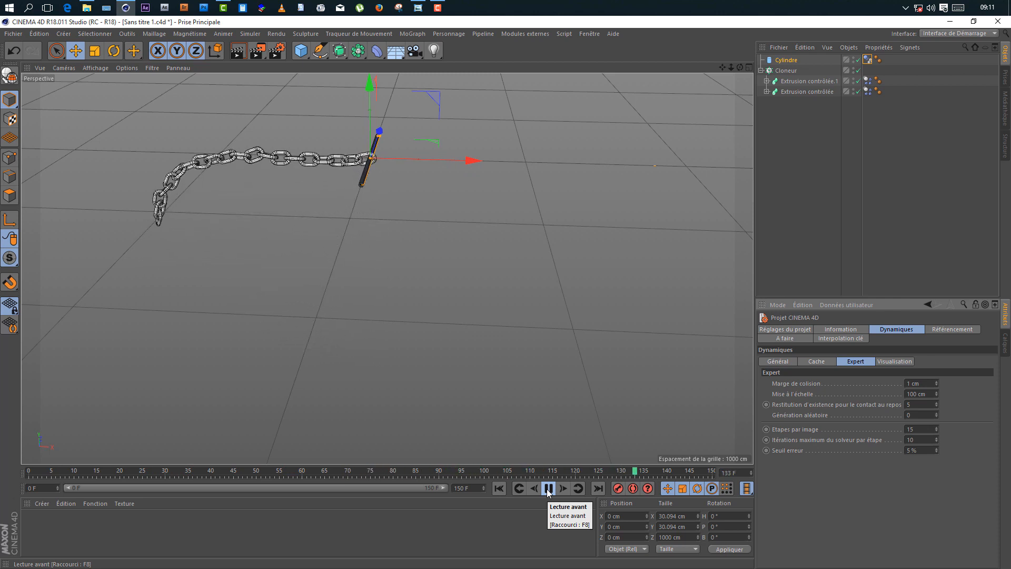
click(548, 488)
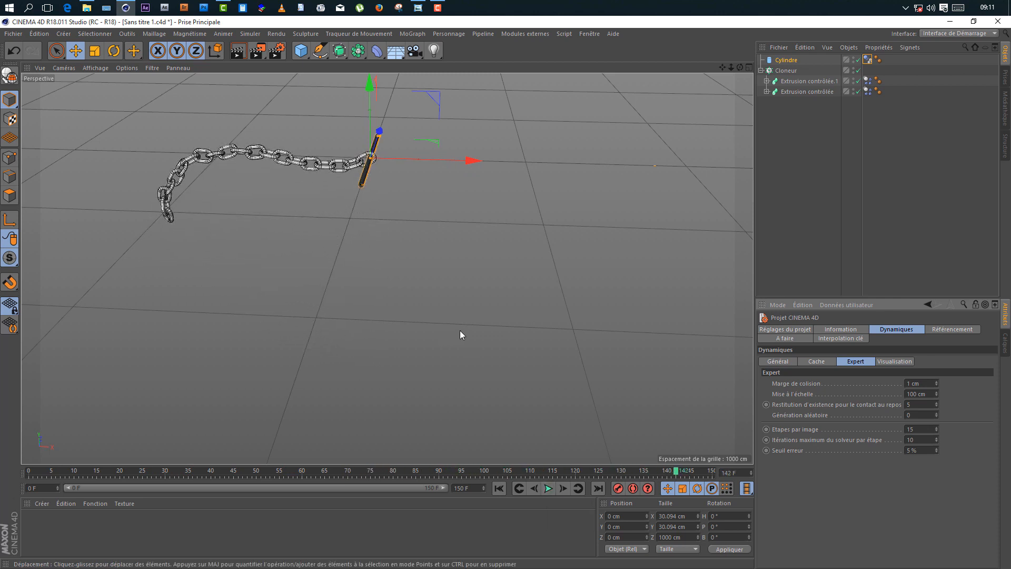
Set Etapes par image to 13 and play the simulation again from the first frame.
double_click(919, 429)
text(1)
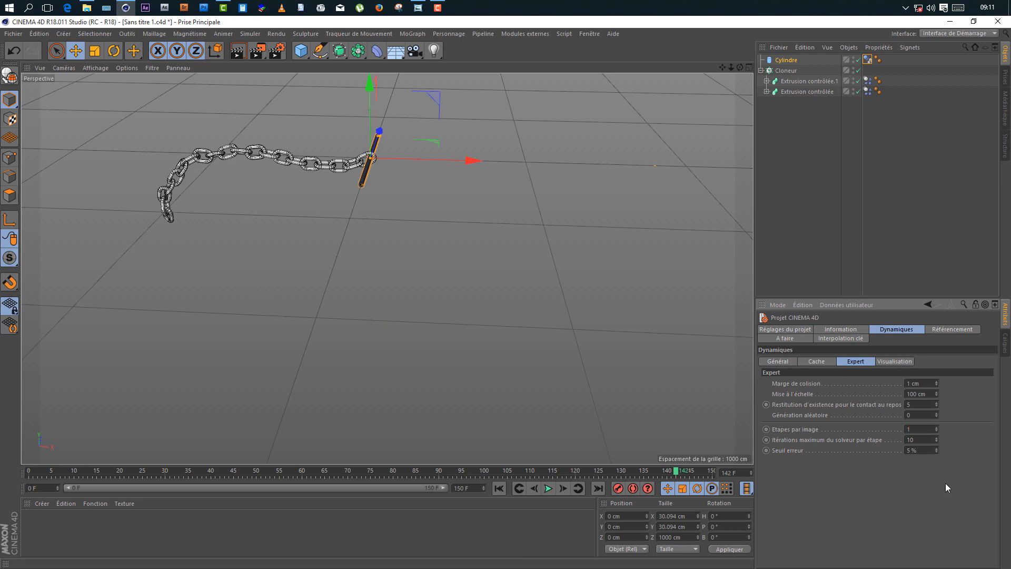
key(Return)
click(498, 489)
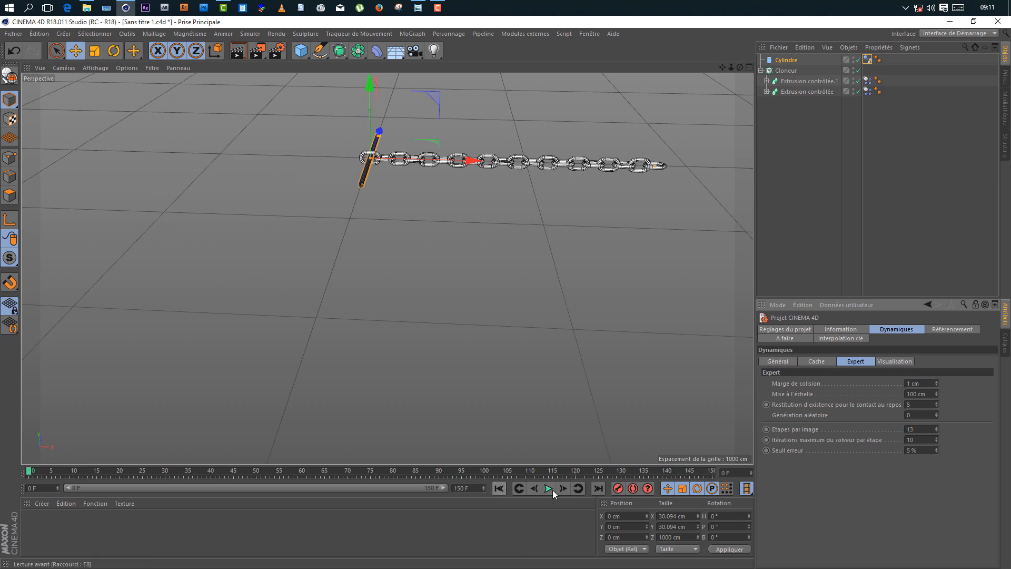
click(548, 488)
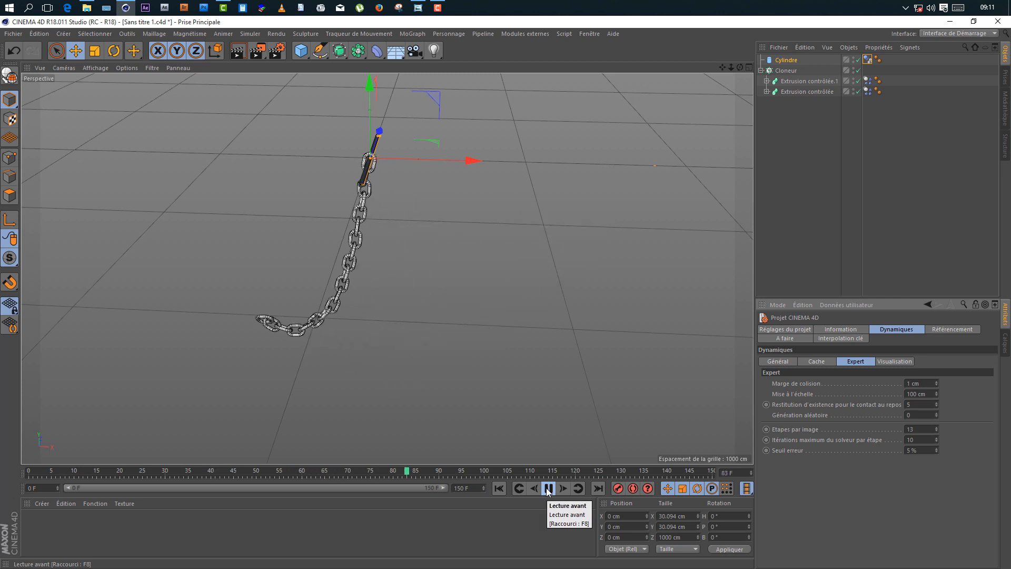
click(549, 488)
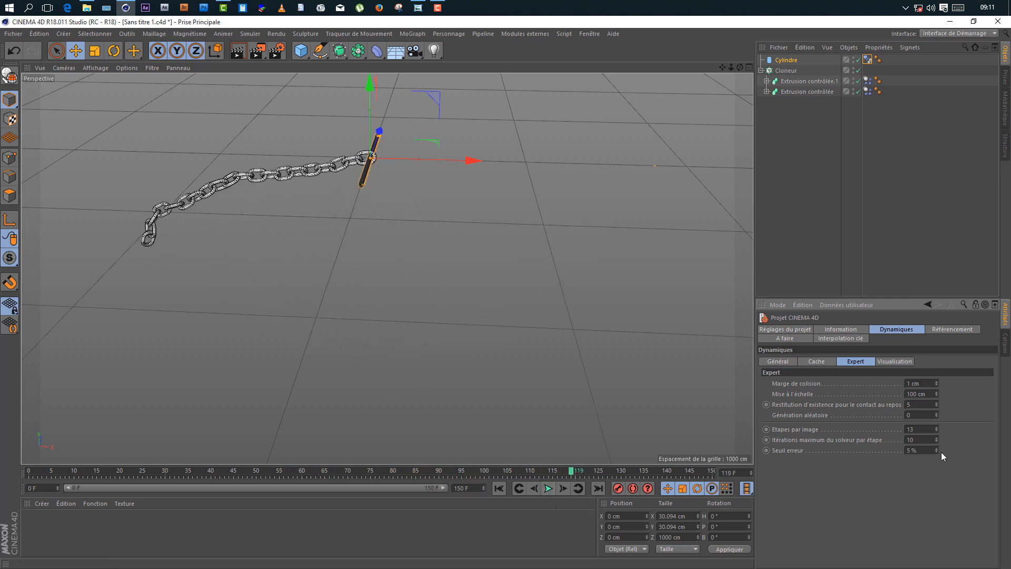
Set Etapes par image to 12 and replay the chain simulation from the first frame.
key(Return)
text(12)
key(Return)
click(499, 489)
click(549, 490)
click(549, 491)
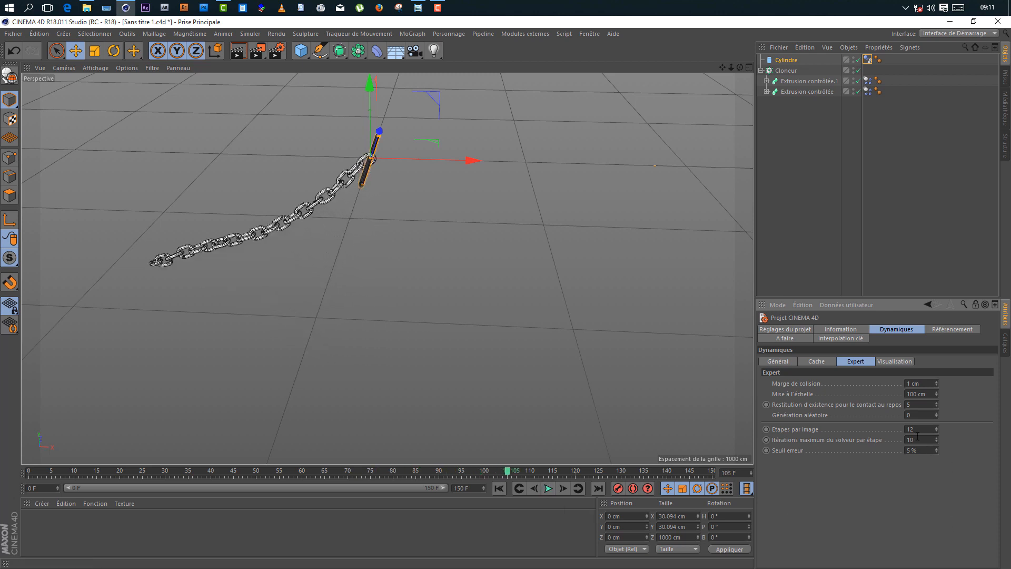
Set Etapes par image to 11 and test the chain simulation from the first frame.
key(BackSpace)
click(500, 488)
click(548, 488)
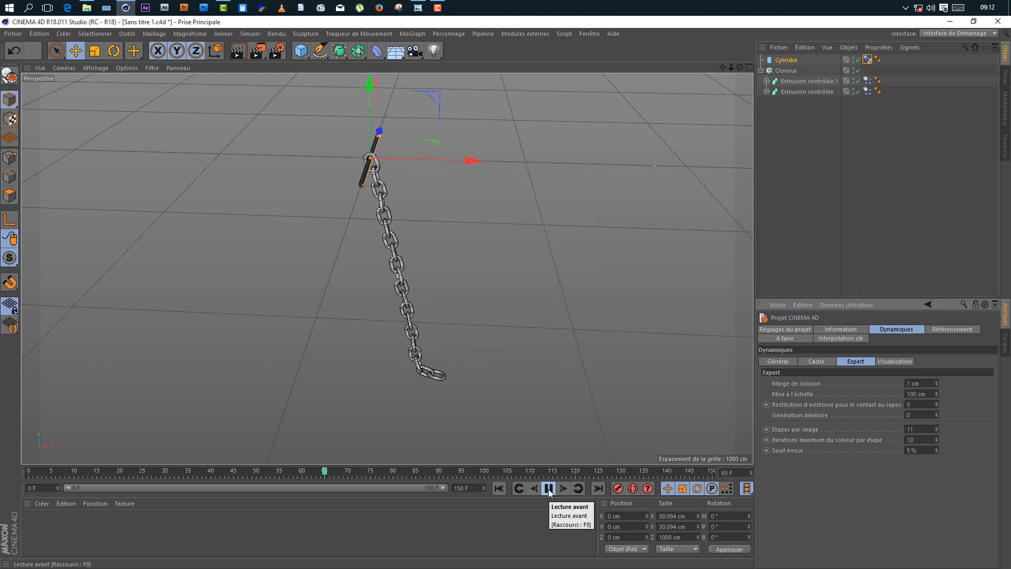
click(548, 490)
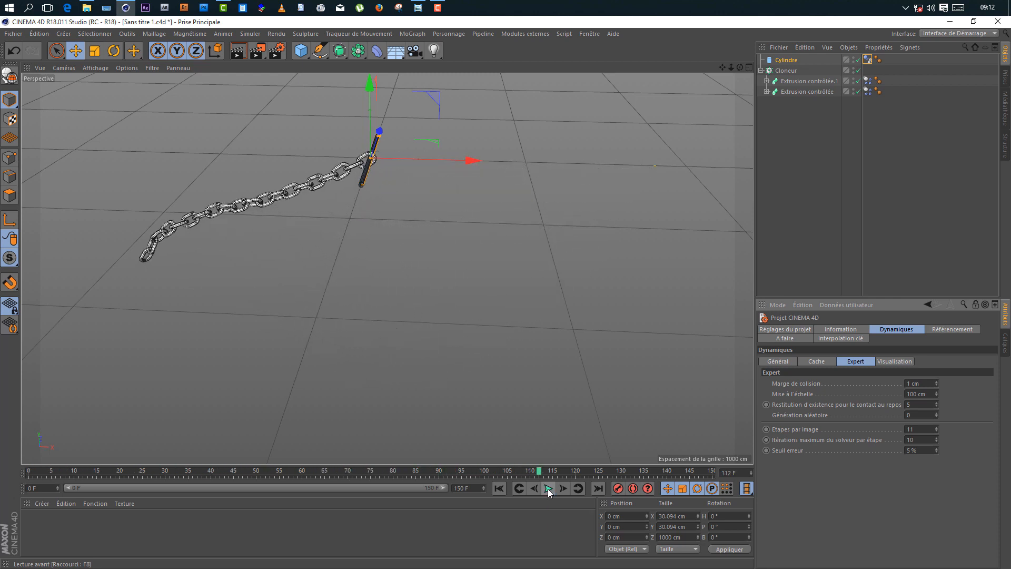
Set Etapes par image in the expert dynamics settings to 10.
drag(929, 431, 785, 439)
text(10)
key(Return)
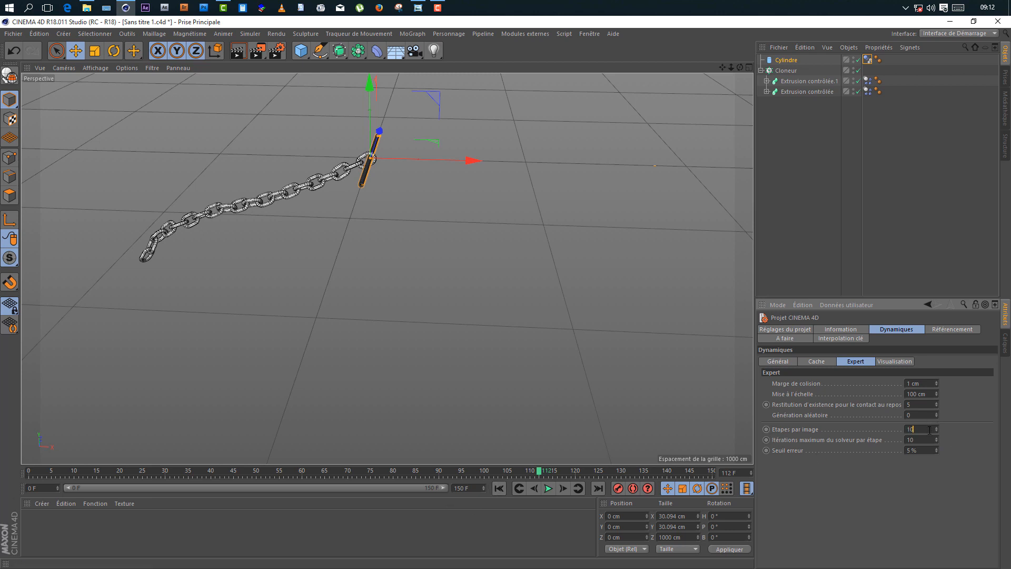
Set Etapes par image back to 11 and save the project.
drag(929, 431, 840, 427)
key(ctrl+s)
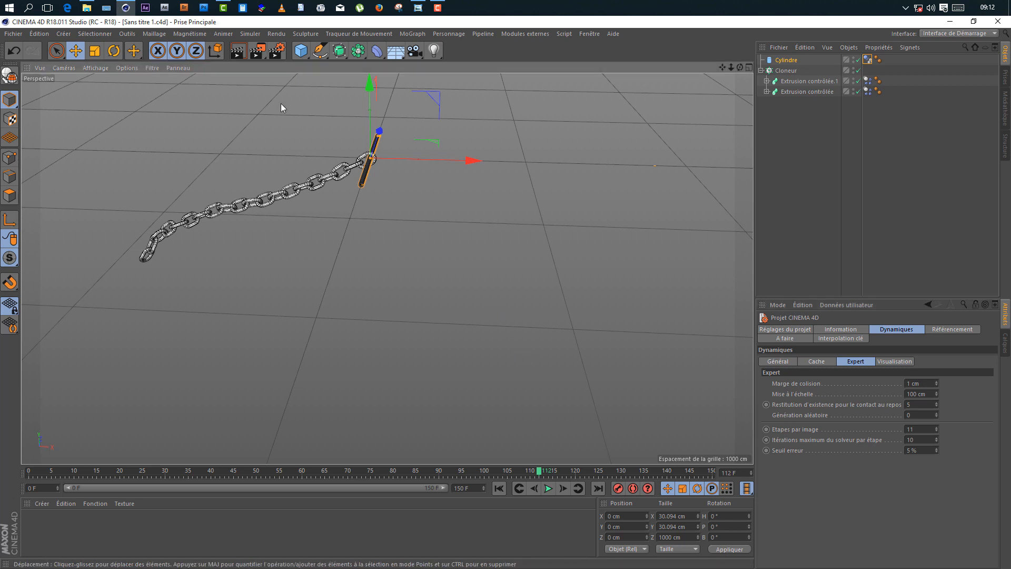
Duplicate the collision cylinder and move the copy below the chain's middle, to about X 840 cm, Y -727 cm, Z 54 cm.
drag(303, 53, 731, 144)
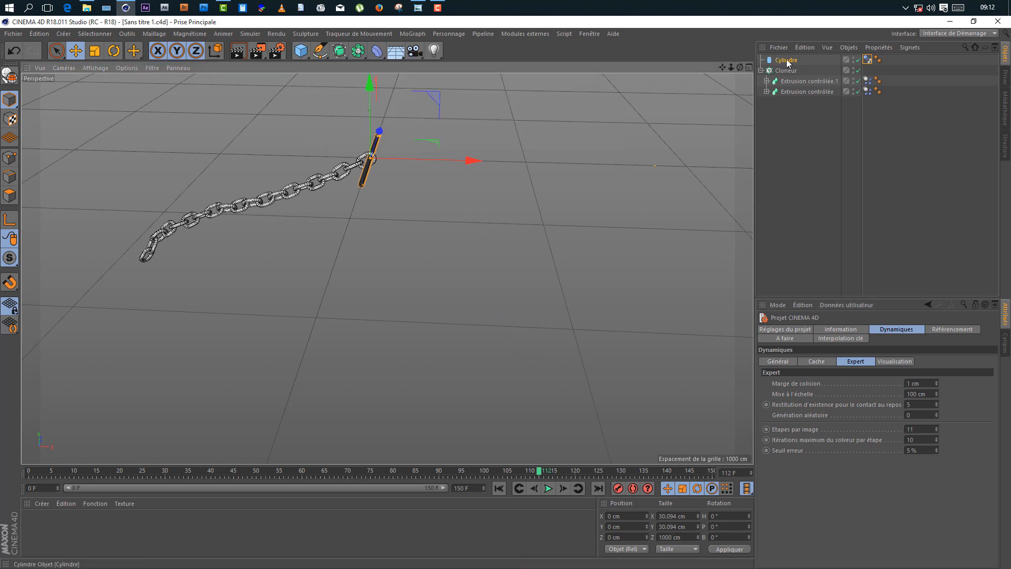
ctrl+drag(789, 61, 785, 65)
drag(367, 85, 368, 212)
drag(421, 252, 550, 261)
Play the simulation from the first frame to watch the chain collide with the second cylinder, stopping to inspect the contact closely.
click(499, 489)
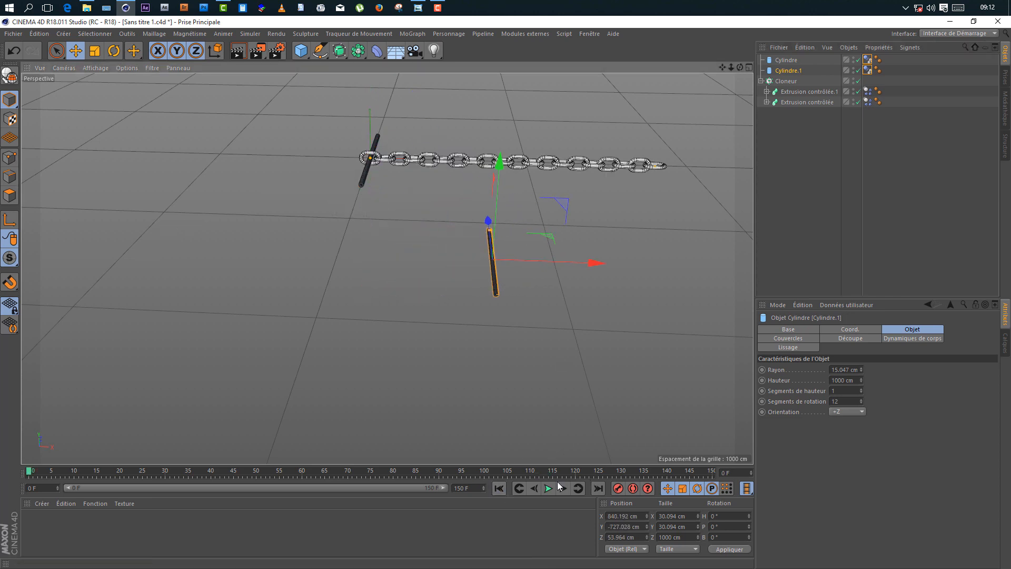
click(549, 488)
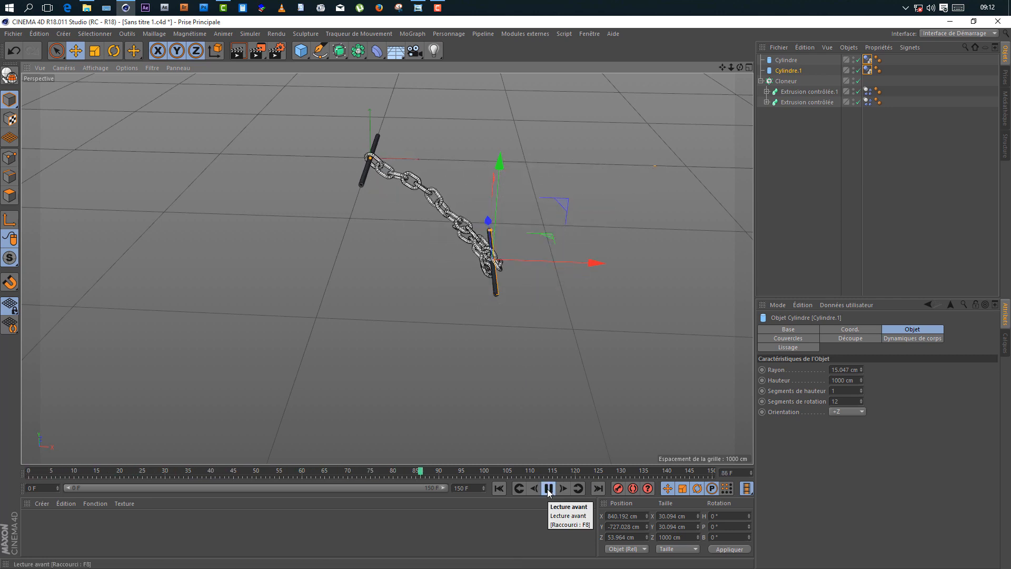
click(549, 489)
scroll(646, 129, up, 4)
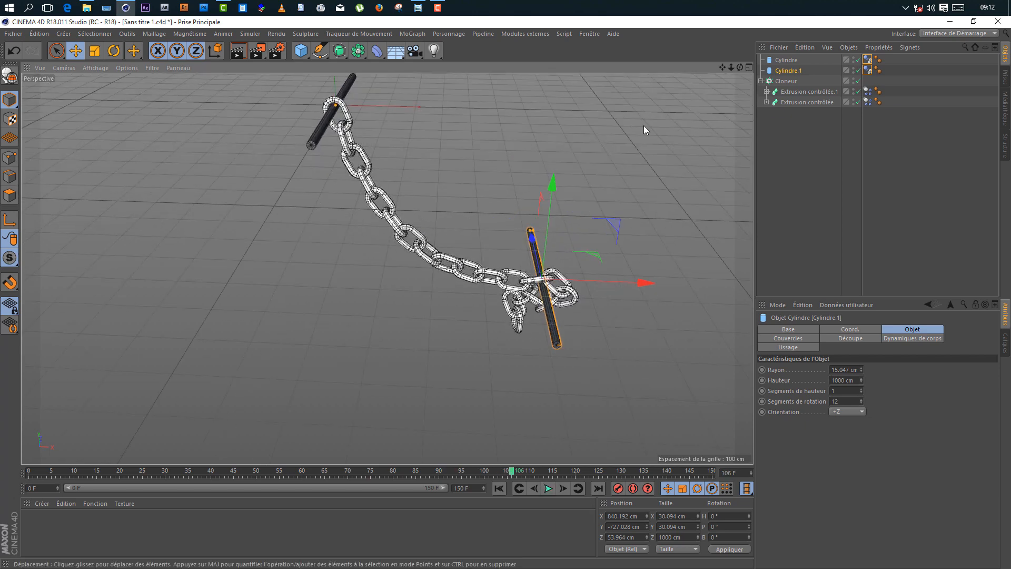
Play the simulation with both cylinders seen from a wider angle and stop it at frame 98.
drag(740, 66, 621, 127)
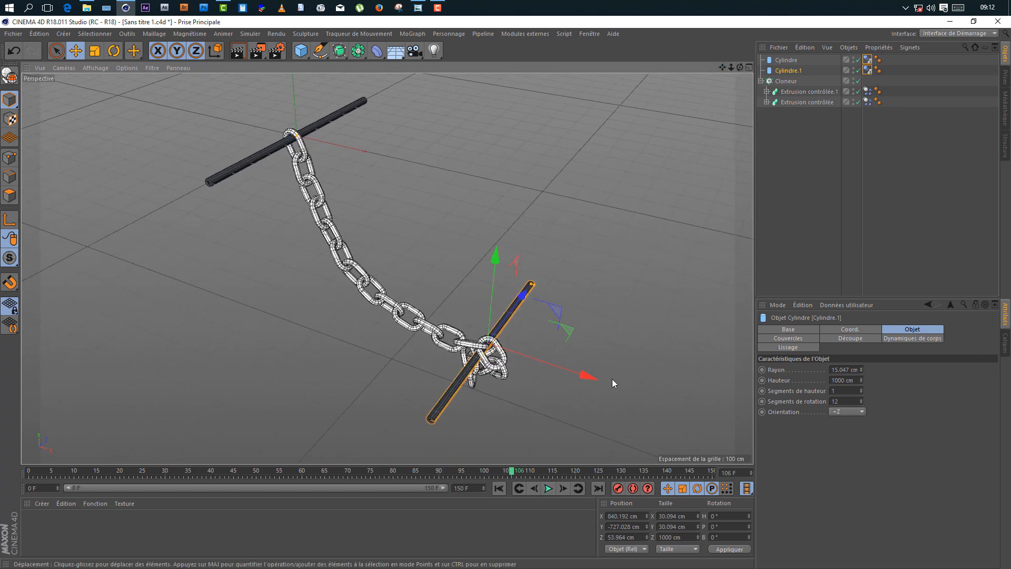
click(548, 489)
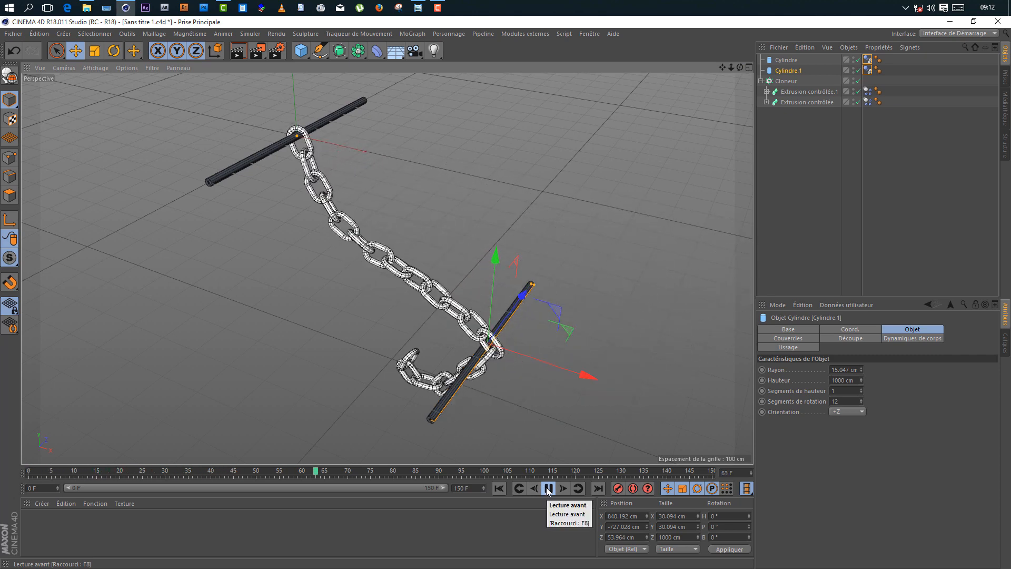
click(549, 488)
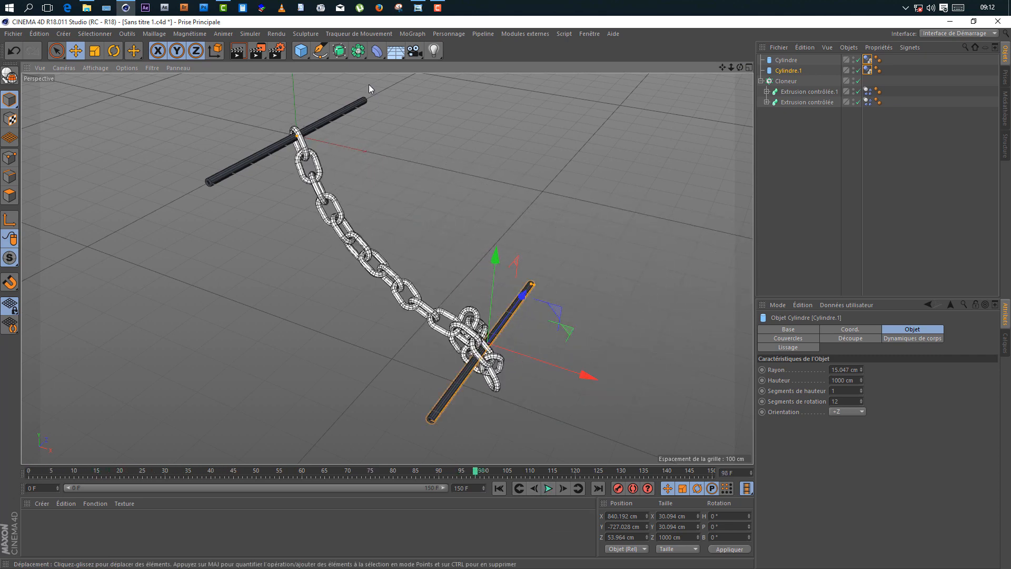
Render a preview of the chain caught on the second cylinder, save the project and deselect all objects.
click(238, 51)
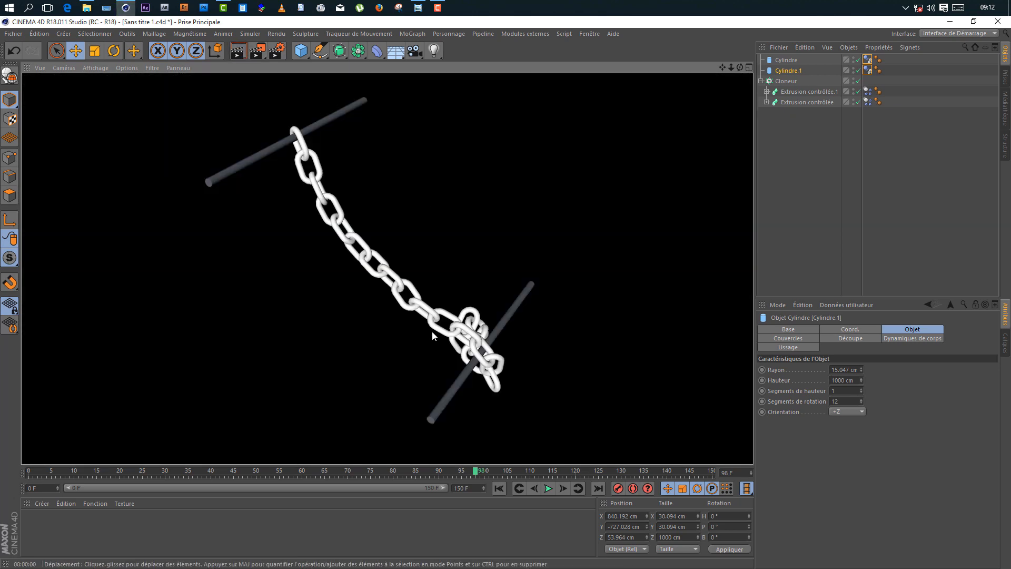
scroll(433, 336, up, 4)
scroll(432, 336, down, 3)
key(ctrl+s)
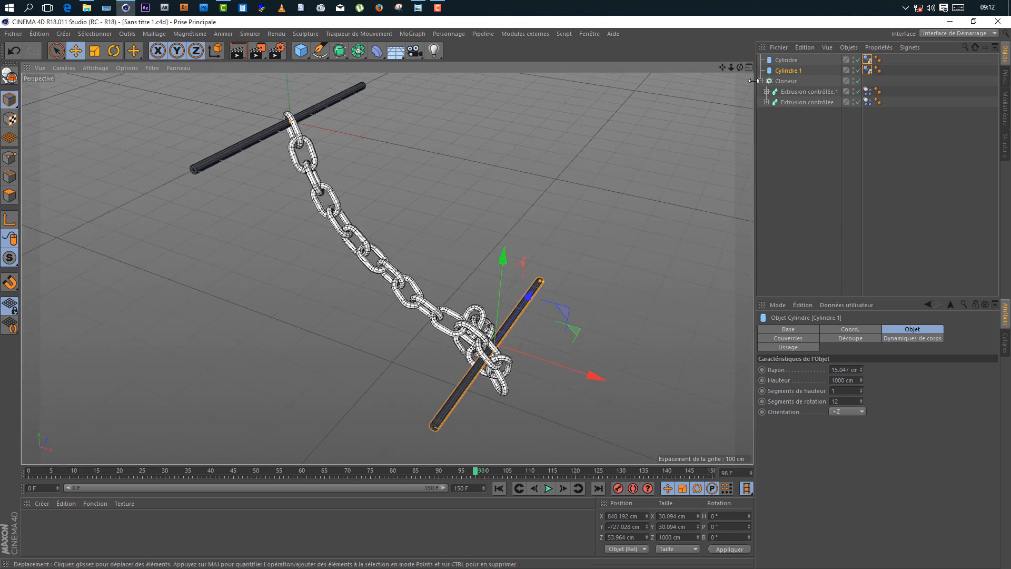
drag(740, 67, 758, 21)
alt+drag(631, 100, 603, 175)
click(621, 157)
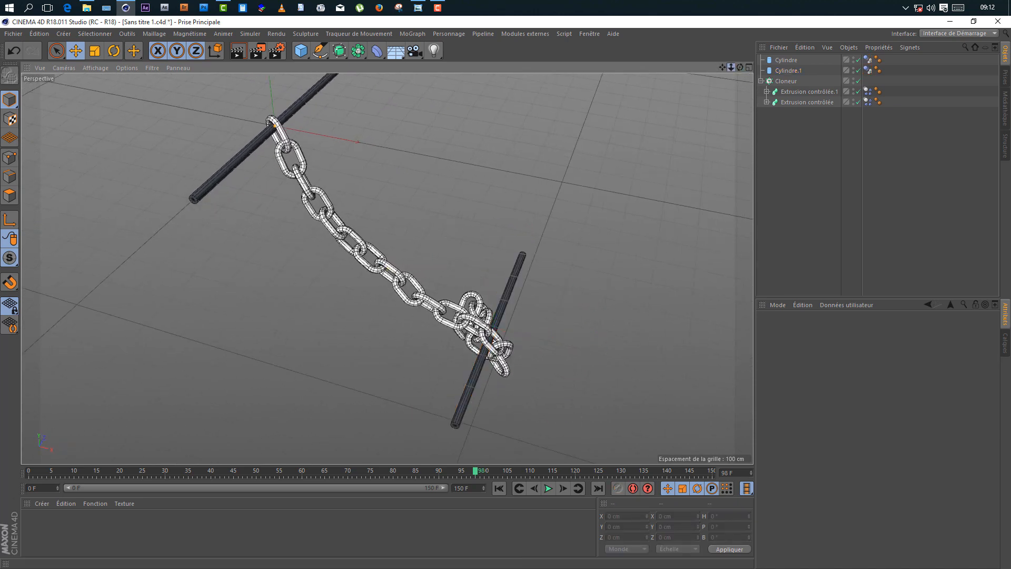
drag(731, 67, 711, 68)
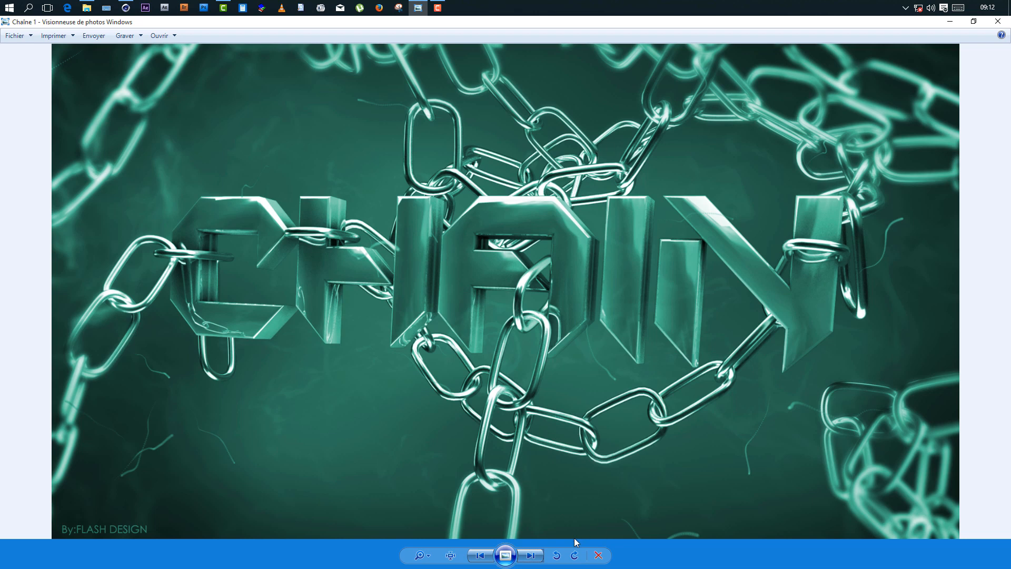
Switch to the Windows photo viewer, browse the finished CHAIN artwork renders for reference, and return to Cinema 4D.
click(531, 555)
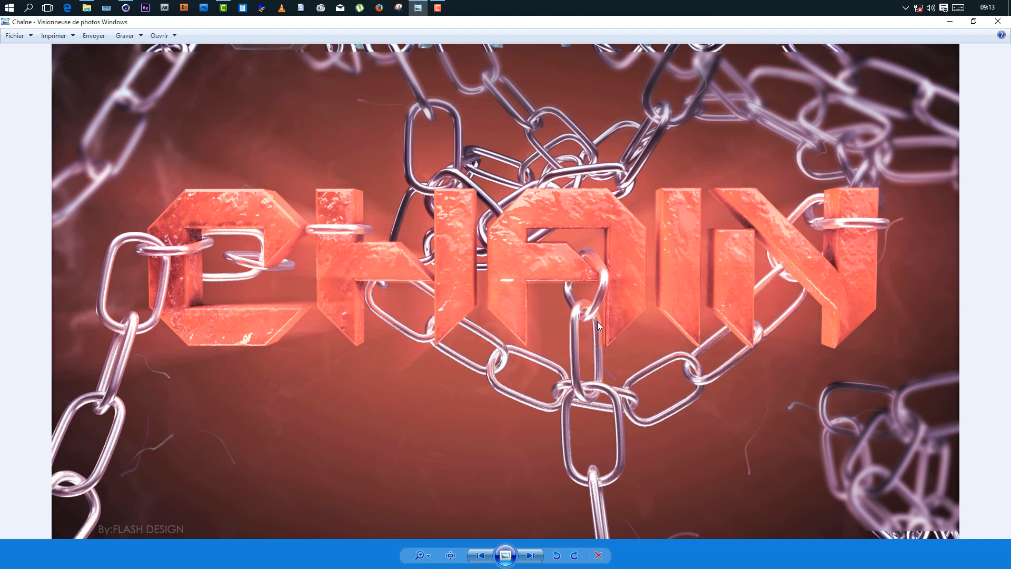
click(536, 554)
click(479, 553)
click(531, 556)
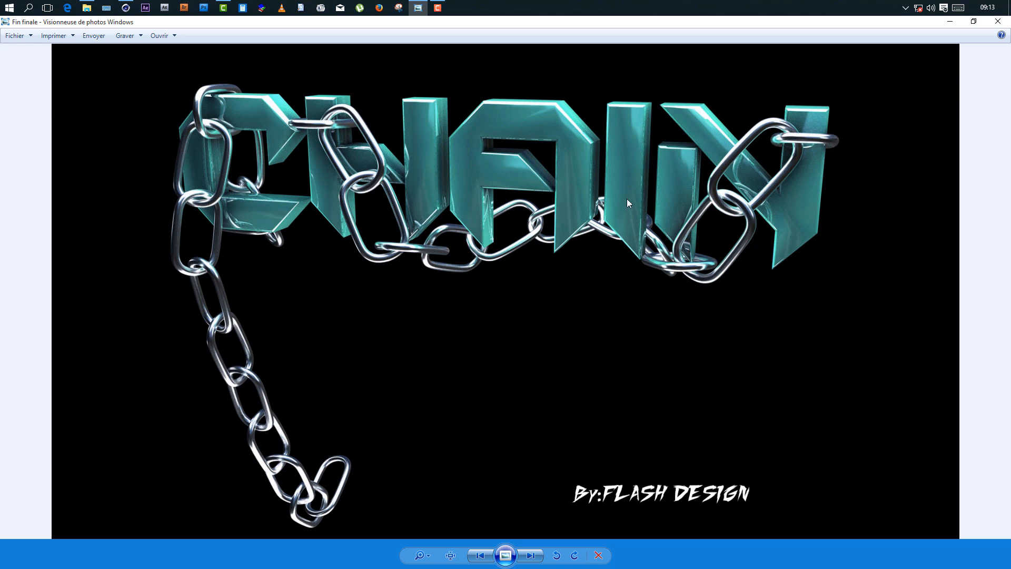
click(126, 8)
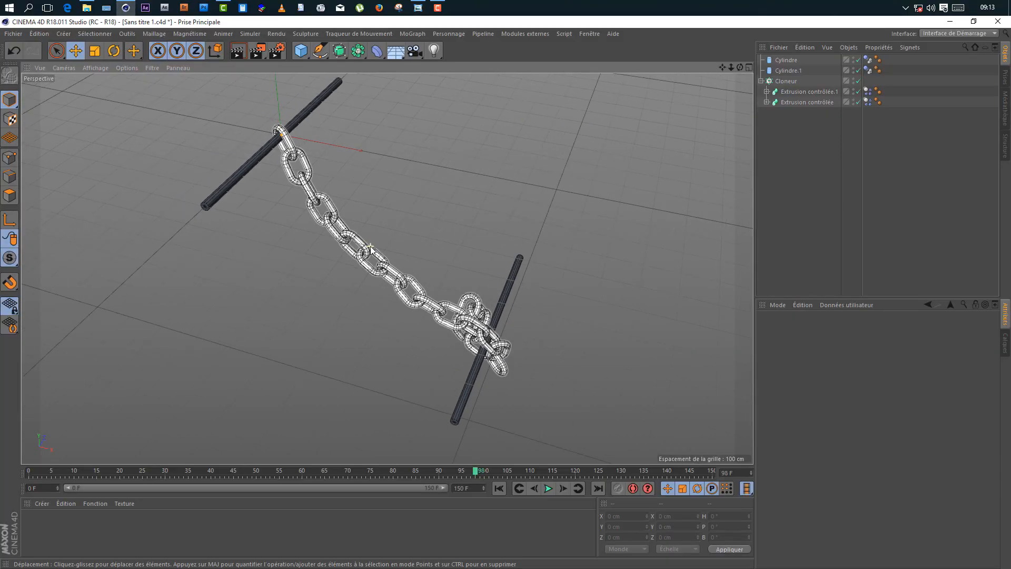
Create a new material and apply it to the Cloneur and both cylinders, test-rendering the view after the chain is covered.
double_click(37, 530)
drag(37, 521, 787, 82)
scroll(386, 247, up, 2)
key(ctrl+r)
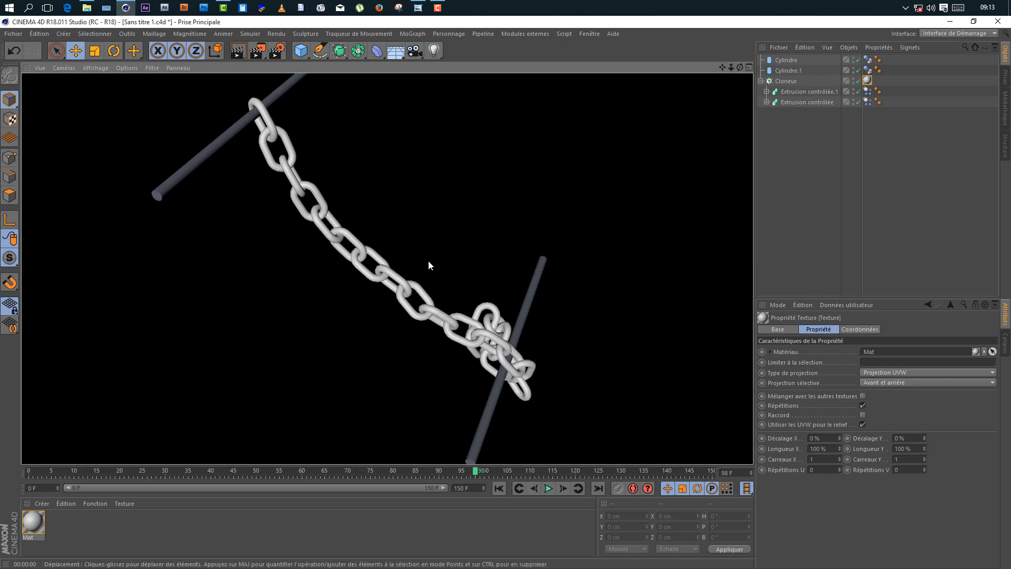
click(429, 260)
drag(35, 522, 792, 68)
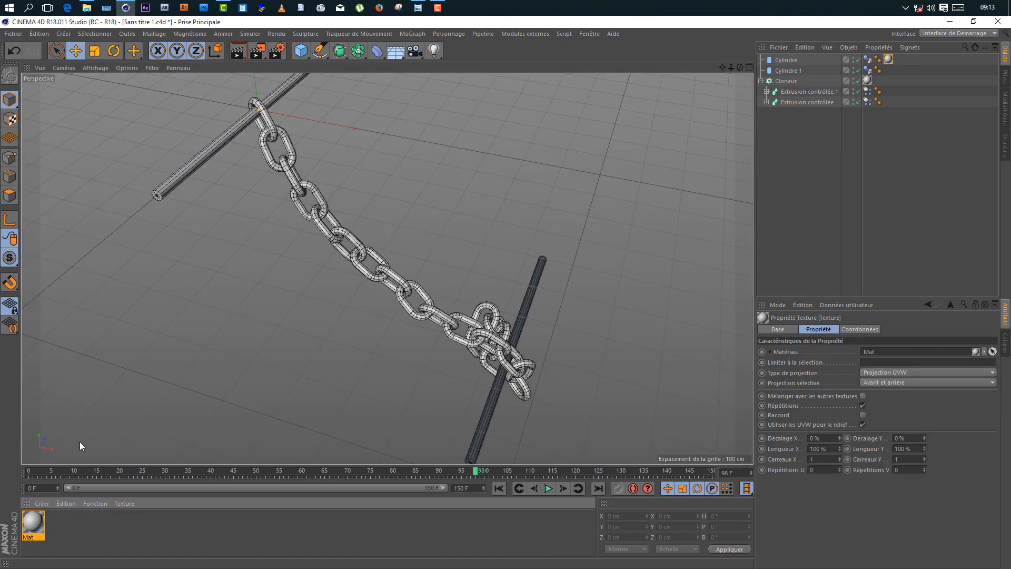
drag(42, 526, 789, 71)
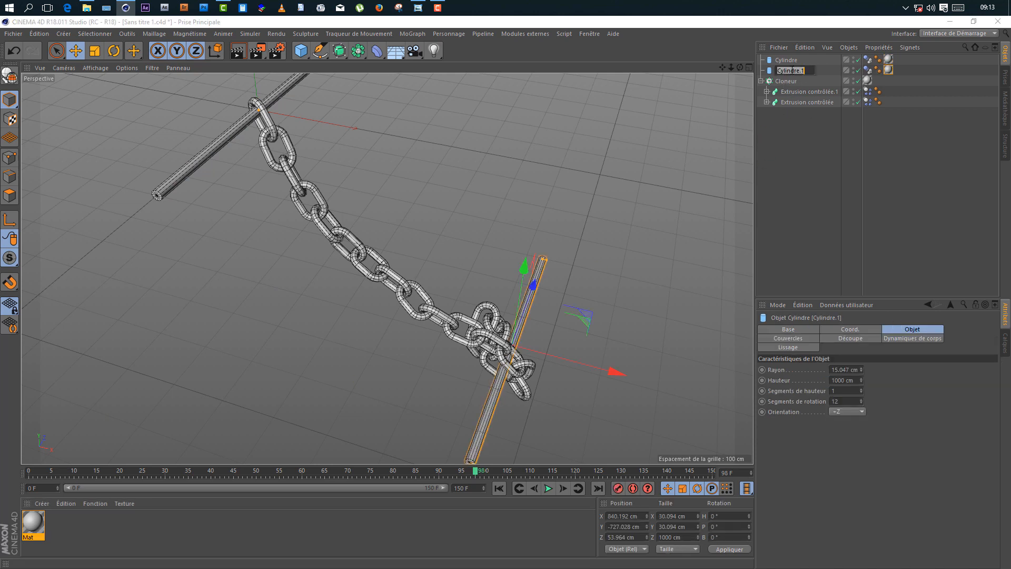
Enable Biseau on the caps of both cylinders with 3 segments and a radius of 10 cm.
shift+click(797, 61)
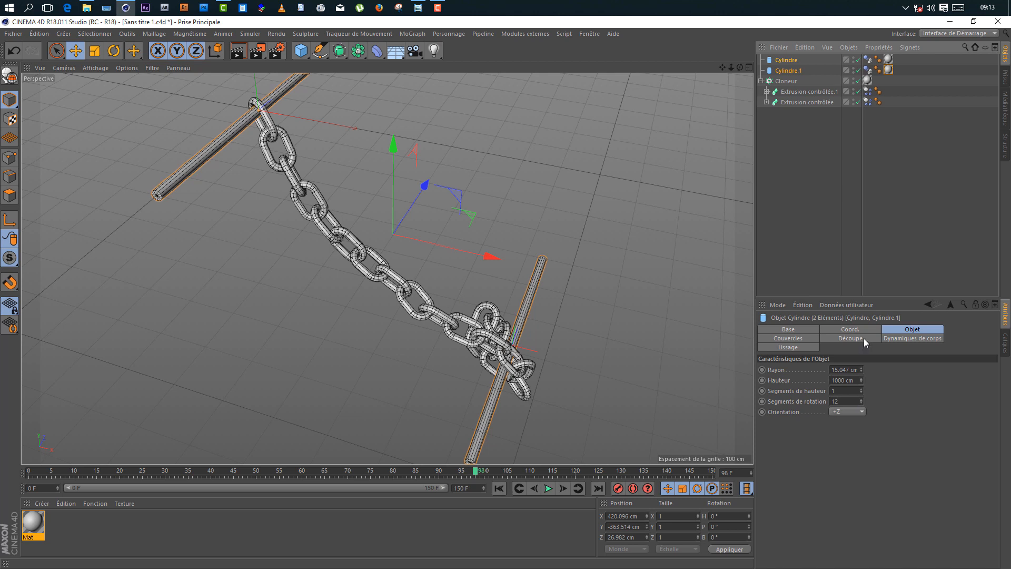
click(814, 340)
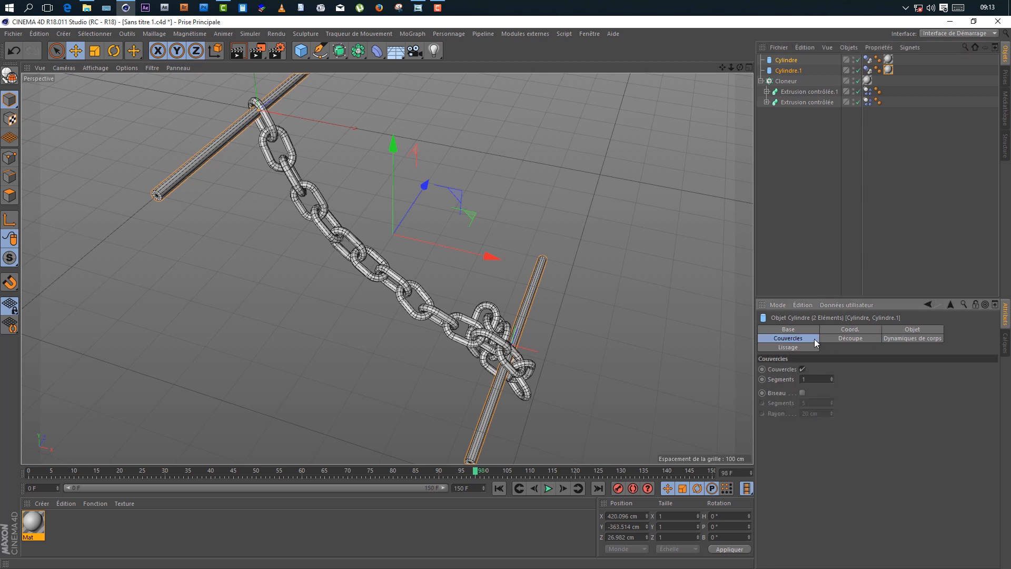
click(802, 393)
click(816, 402)
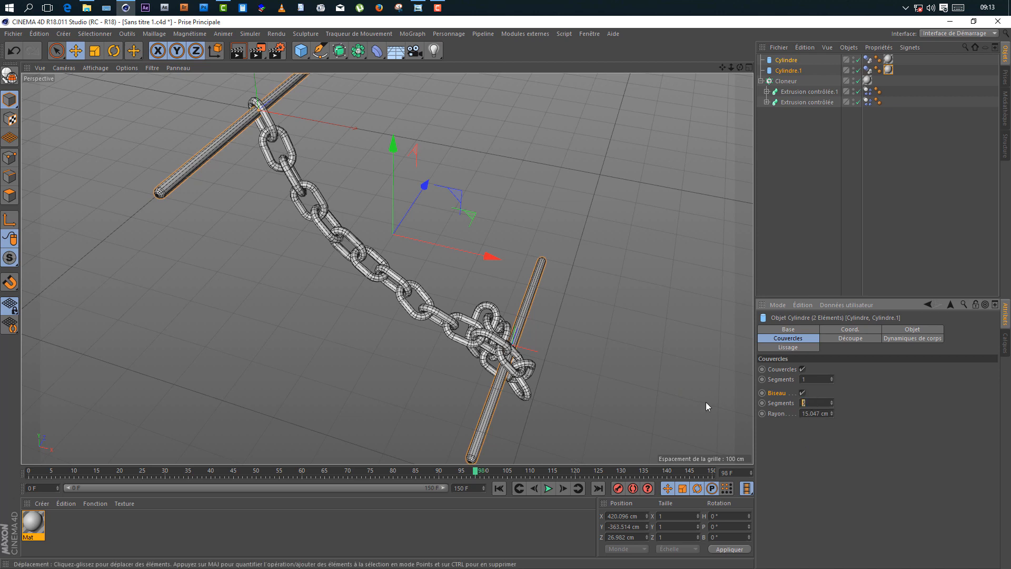
text(3)
key(Return)
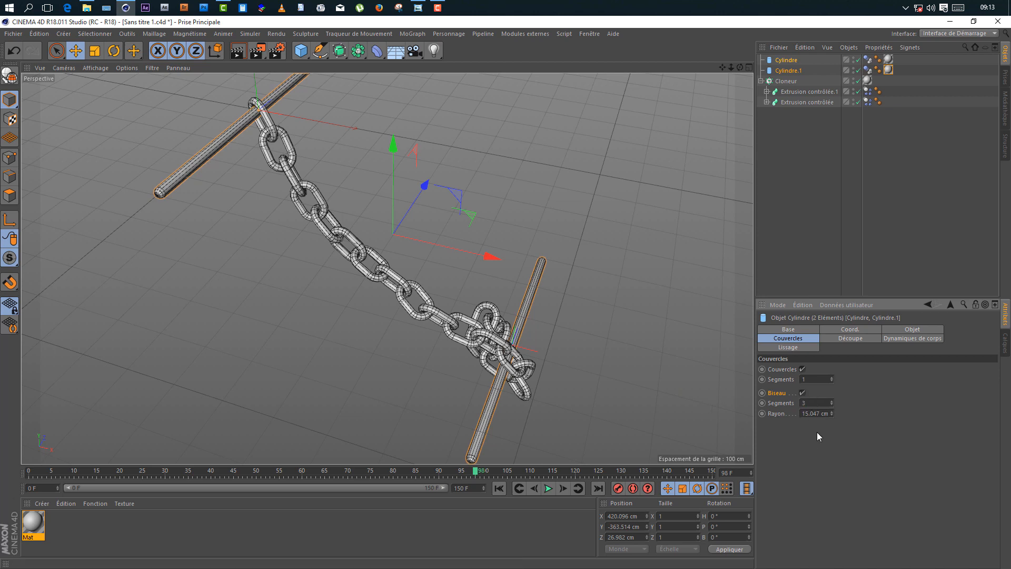
key(Tab)
text(10)
key(Return)
Render a close view of the rounded cylinder end, deselect the cylinders and save the project.
drag(740, 67, 758, 24)
scroll(490, 438, up, 3)
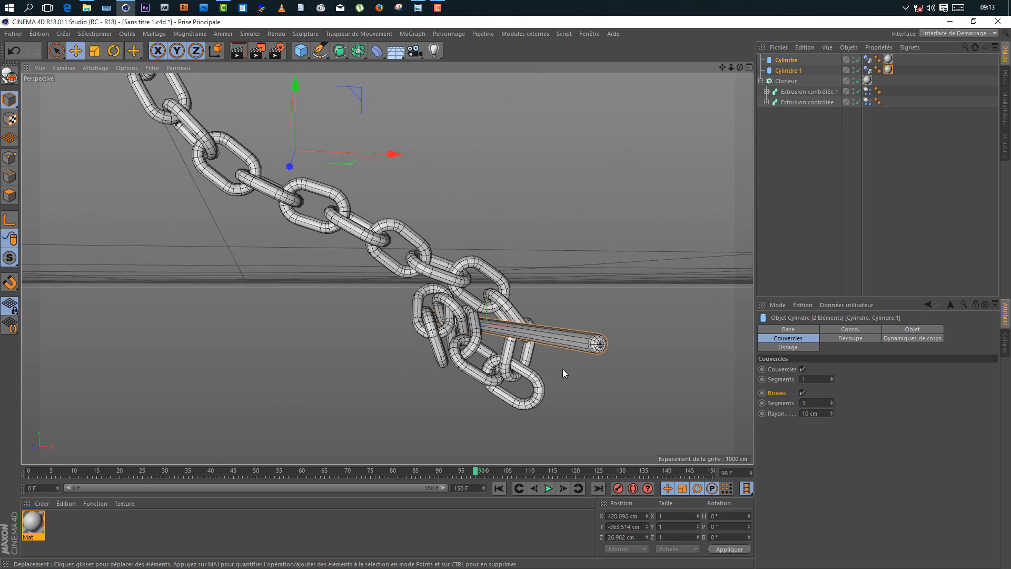
scroll(538, 311, up, 3)
click(239, 50)
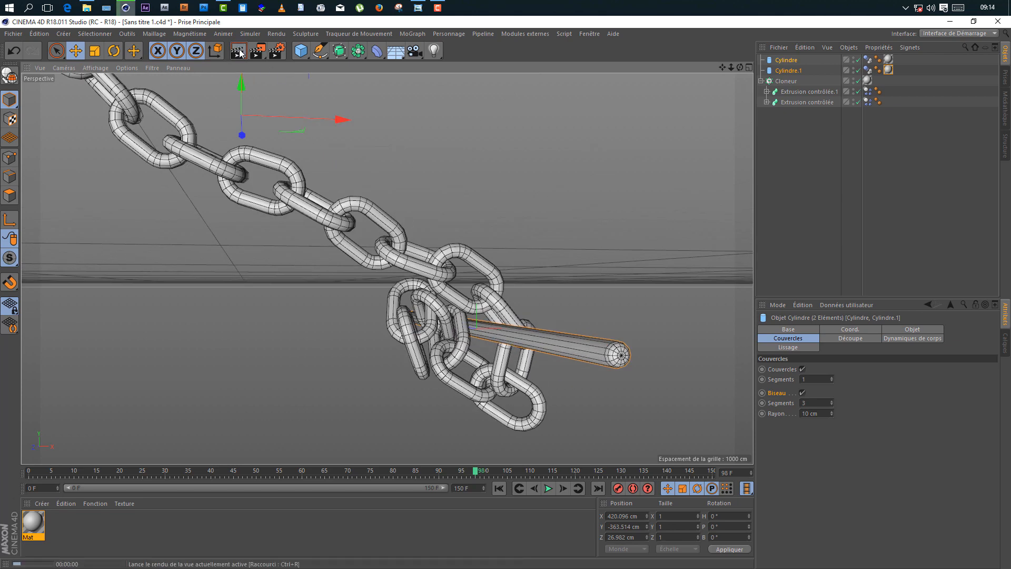
click(717, 222)
key(ctrl+s)
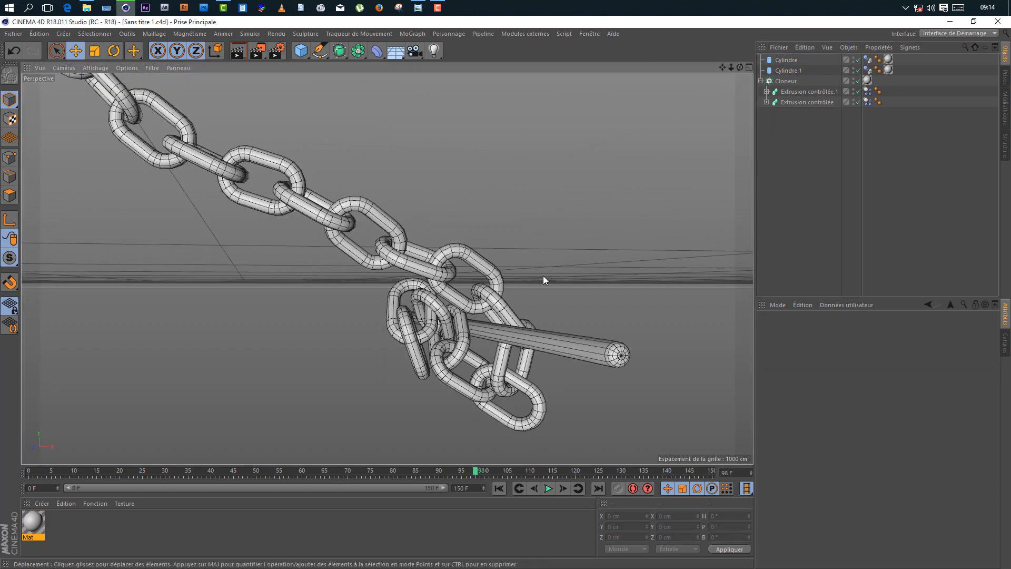
Make the Mat material's colour black by lowering its L value to 0 %, and render the view.
double_click(37, 520)
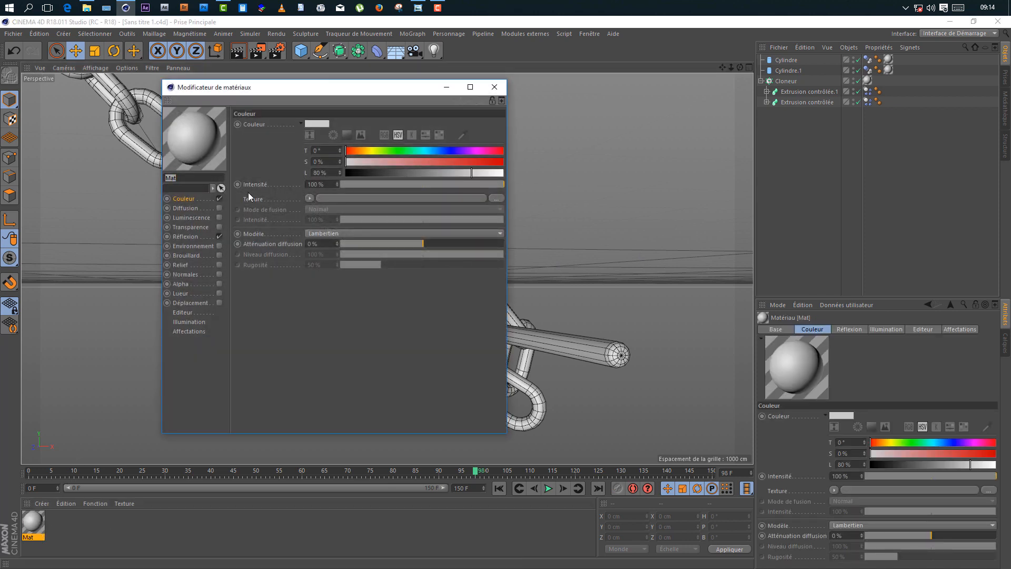
drag(292, 96, 695, 163)
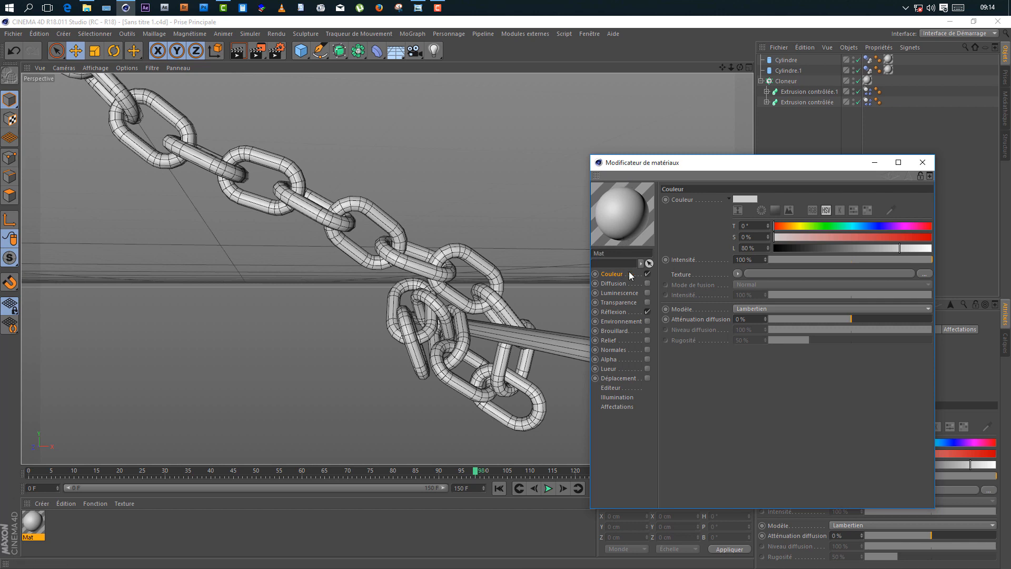
drag(794, 252, 772, 247)
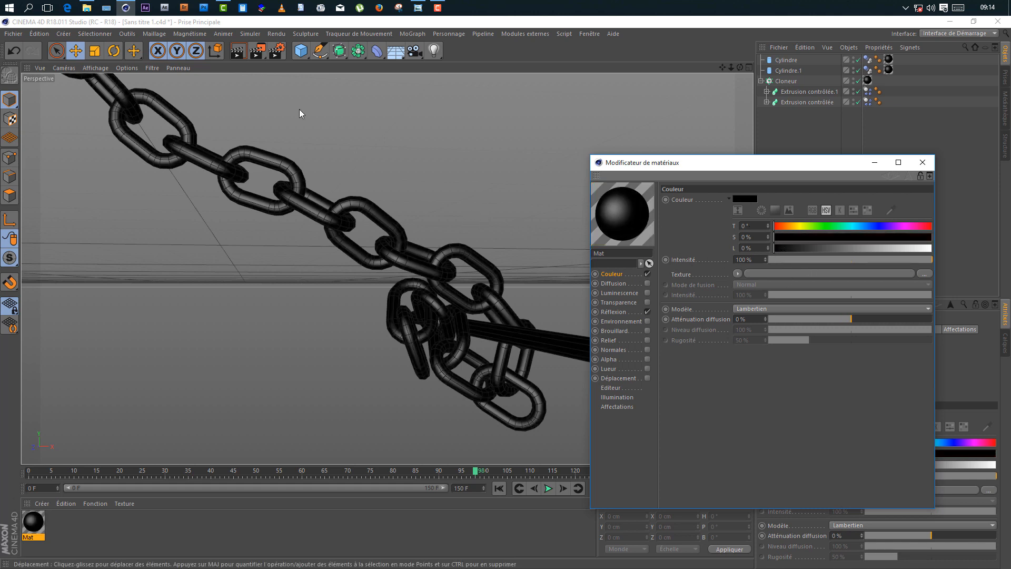
click(239, 57)
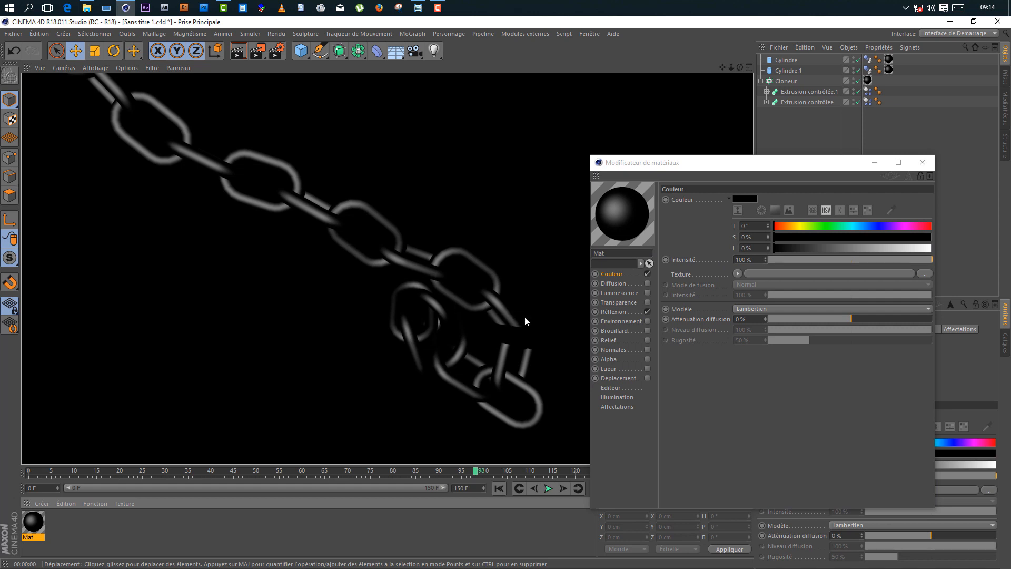
Replace the material's default specular reflection layer with a GGX layer and render the view to check it.
click(612, 312)
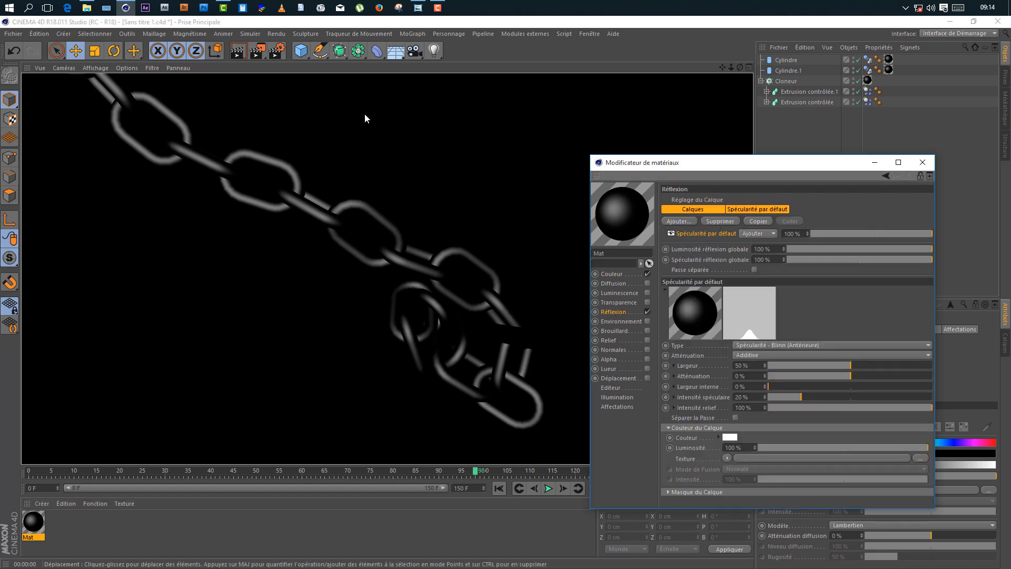
click(720, 221)
click(678, 222)
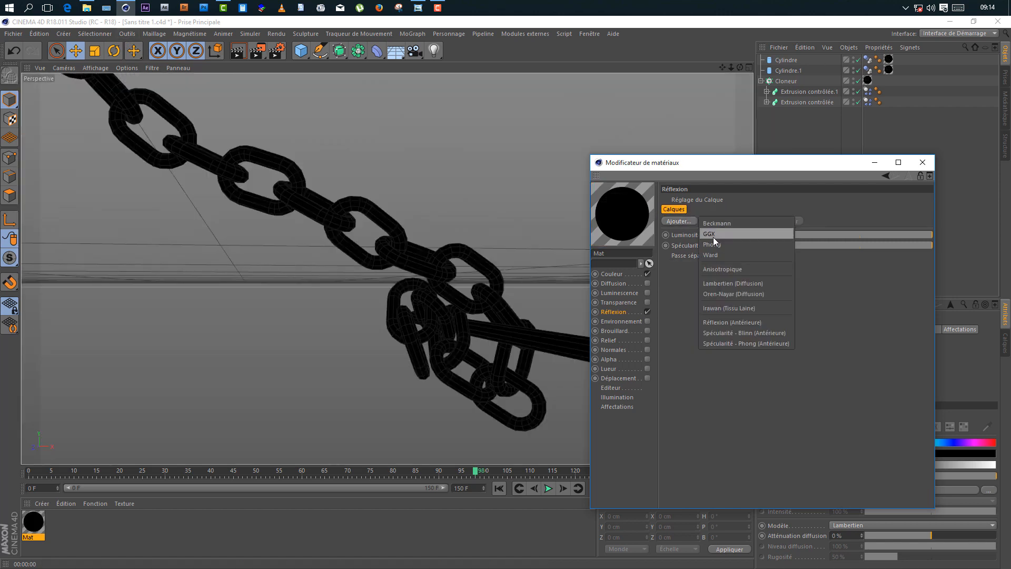
click(715, 237)
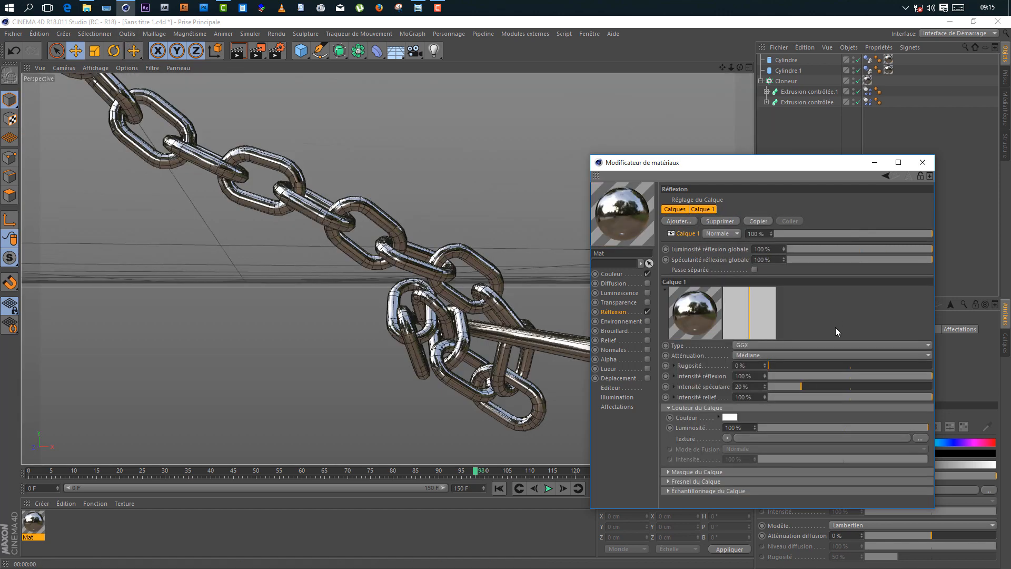
click(240, 50)
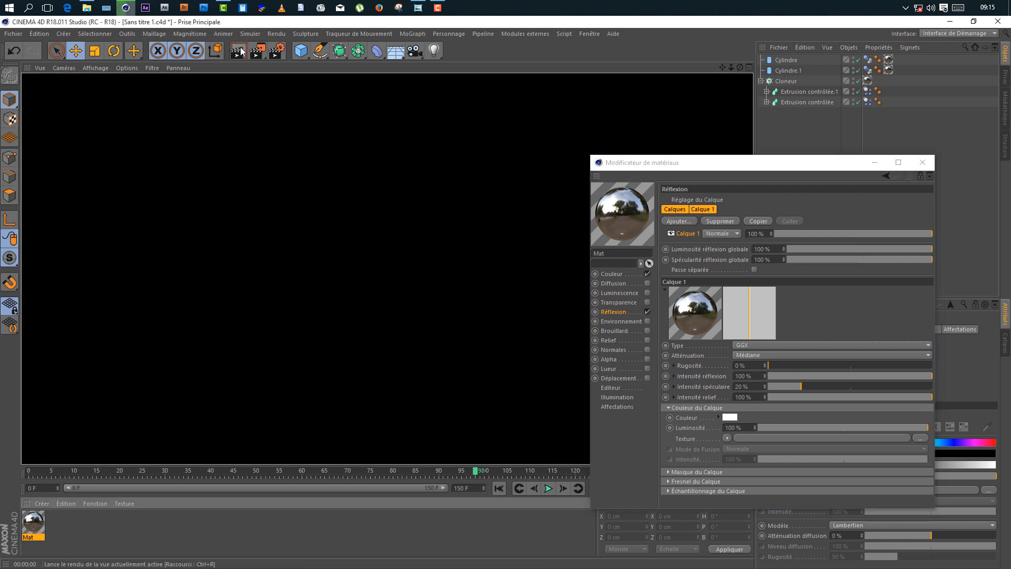
click(454, 234)
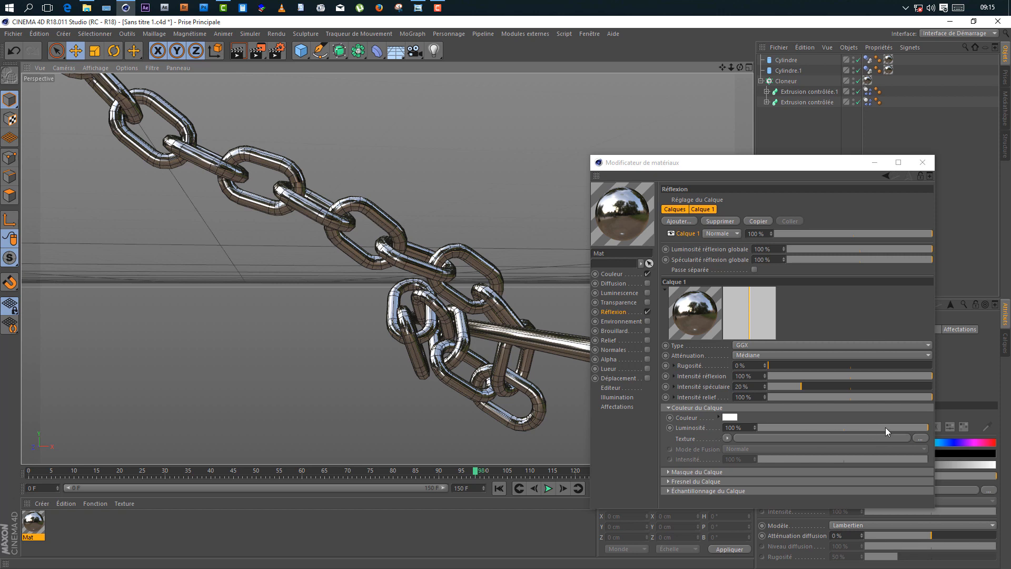
Set Luminosité in the GGX layer's Couleur du Calque to 85 % and close the material editor.
drag(886, 428, 900, 428)
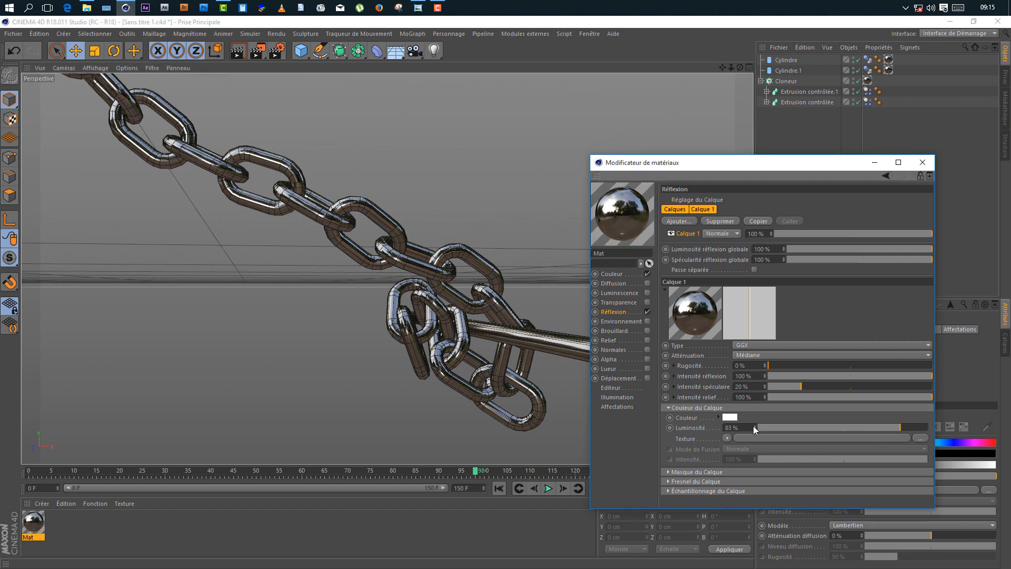
click(735, 428)
text(85)
key(Return)
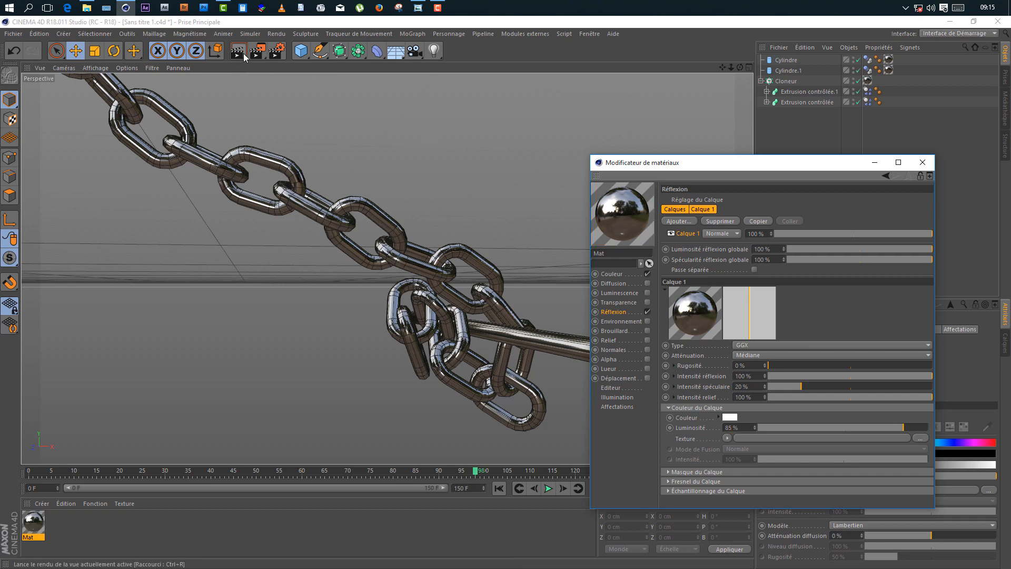
click(412, 271)
click(642, 437)
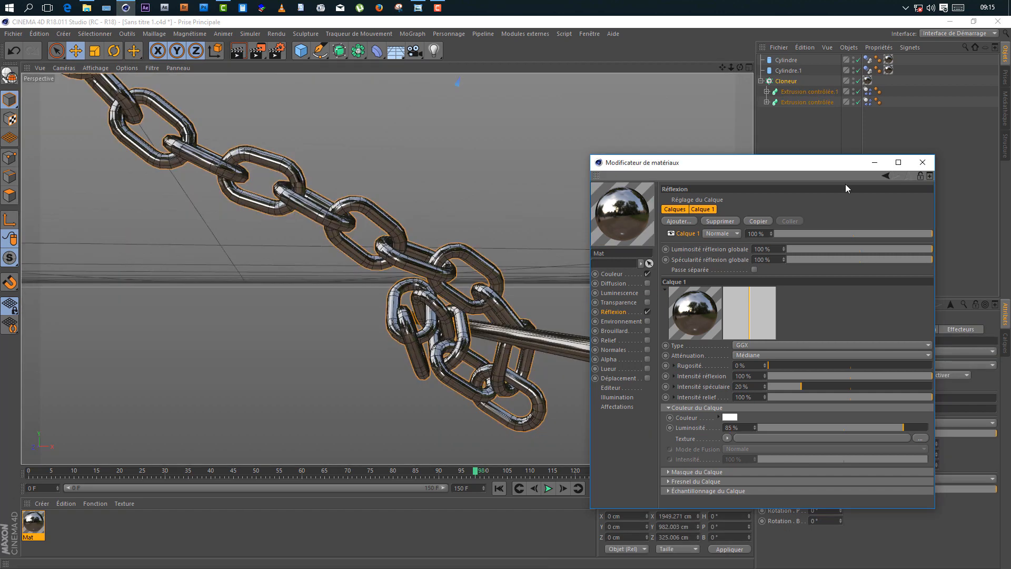
click(923, 162)
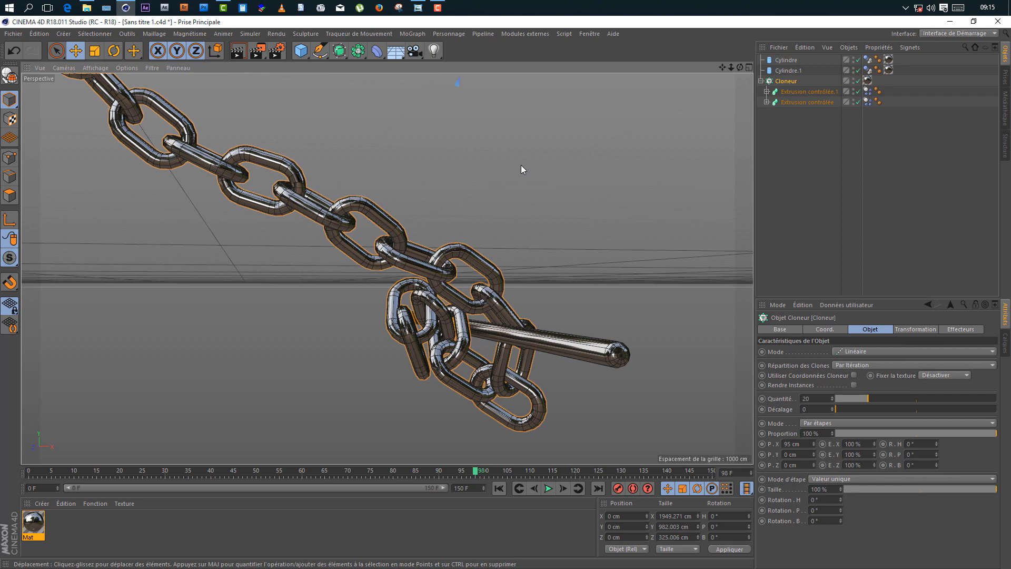
Add a Ciel object to the scene and open the Médiathèque at the HDRI folder of Light Setups.
click(554, 186)
drag(396, 51, 441, 99)
click(590, 35)
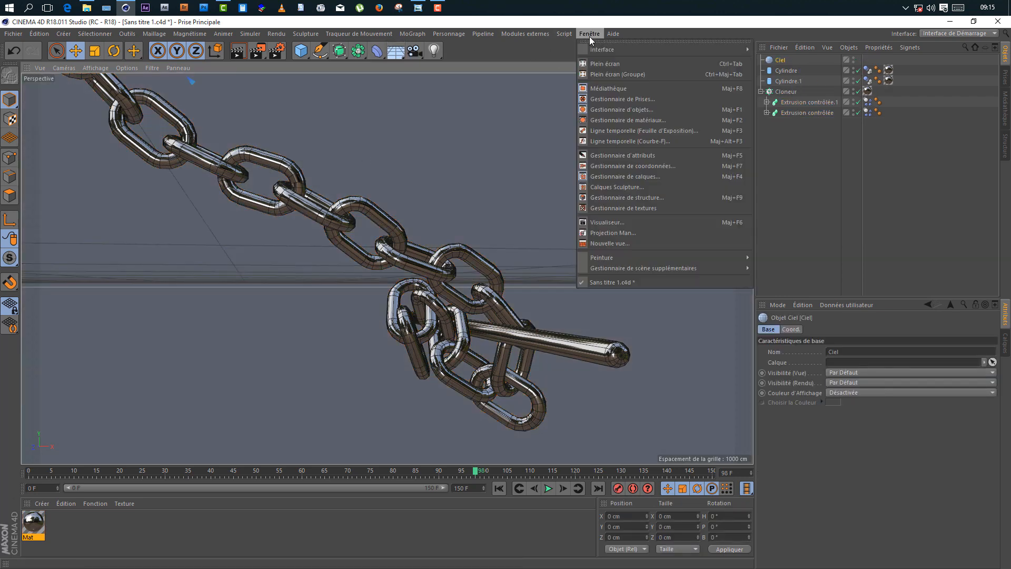
click(605, 90)
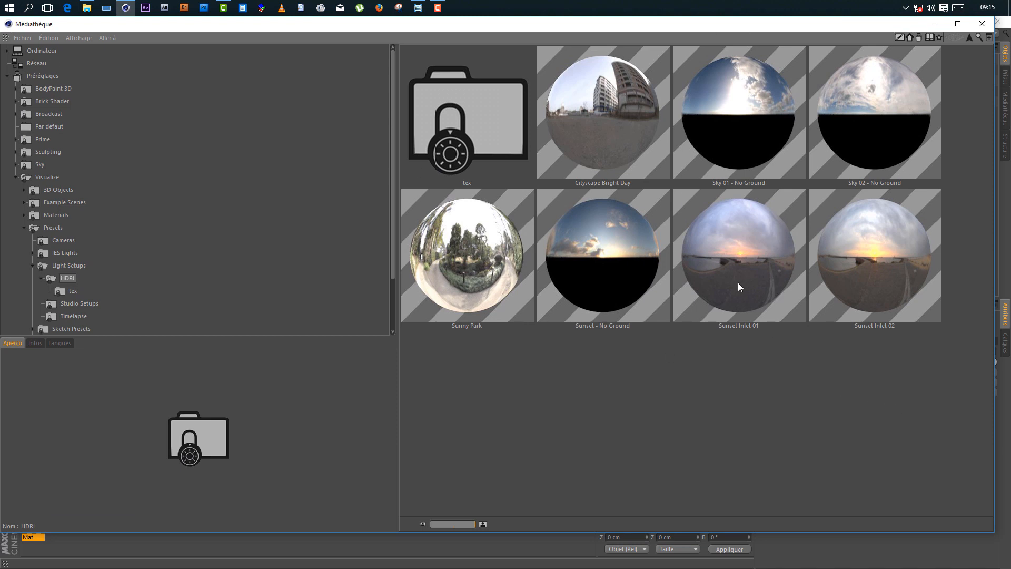
Load the Sunset Inlet 02 HDRI preset and apply its material to the Ciel object.
double_click(890, 258)
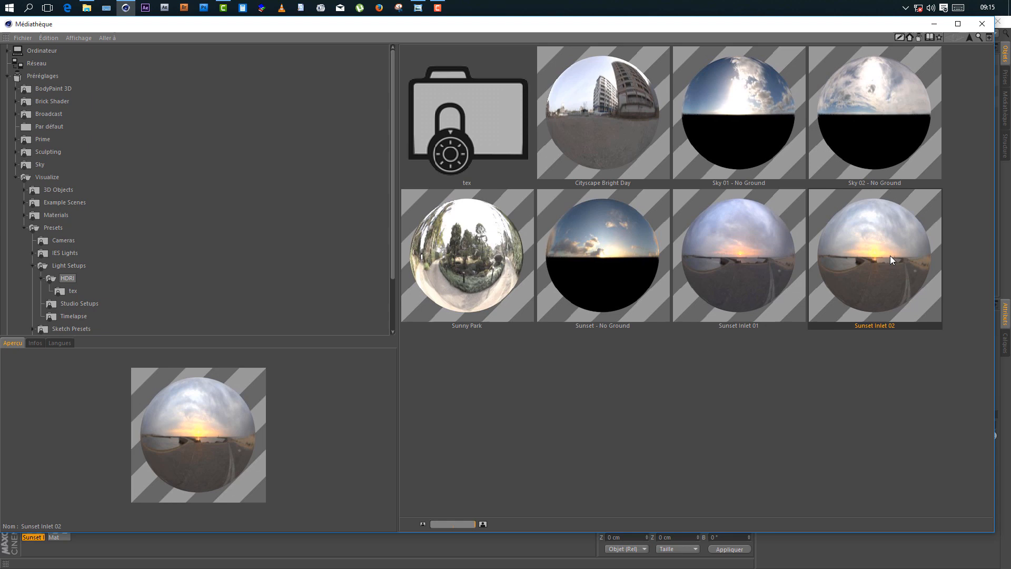
click(934, 24)
drag(39, 519, 781, 60)
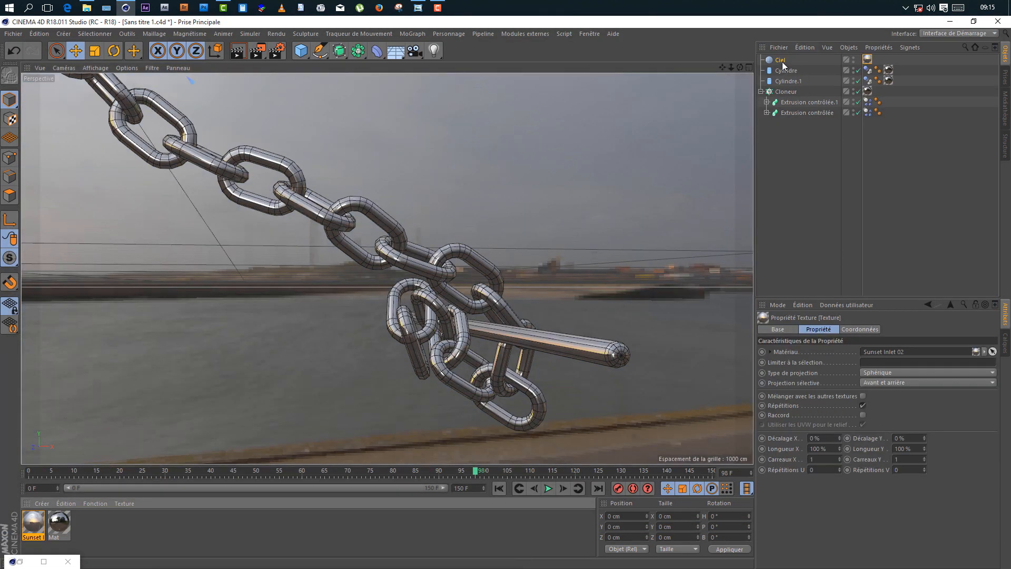
Add a Rendu tag to the Ciel object and turn off its Visibilité (caméra) option.
right_click(780, 60)
mouse_move(818, 78)
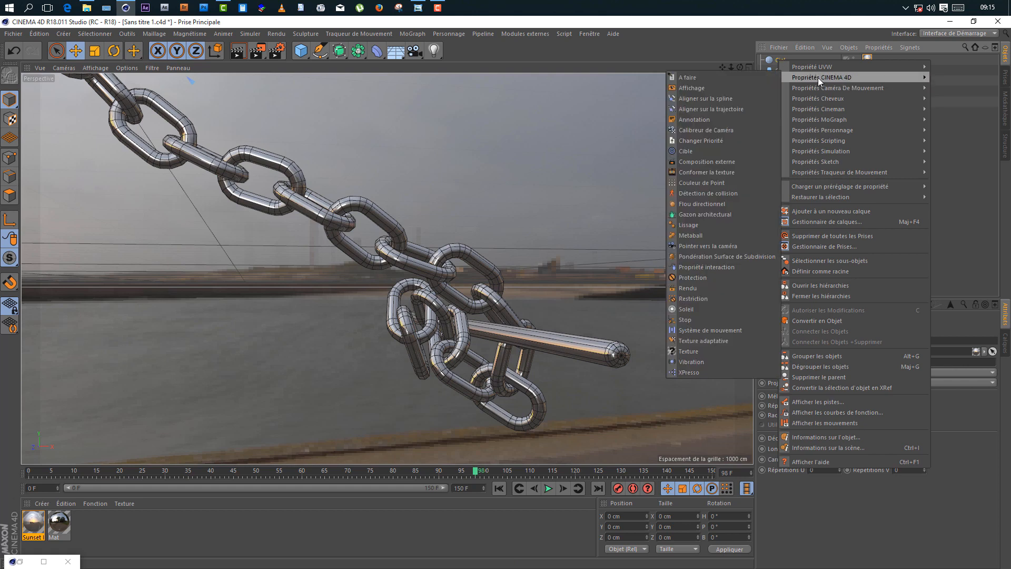
click(687, 289)
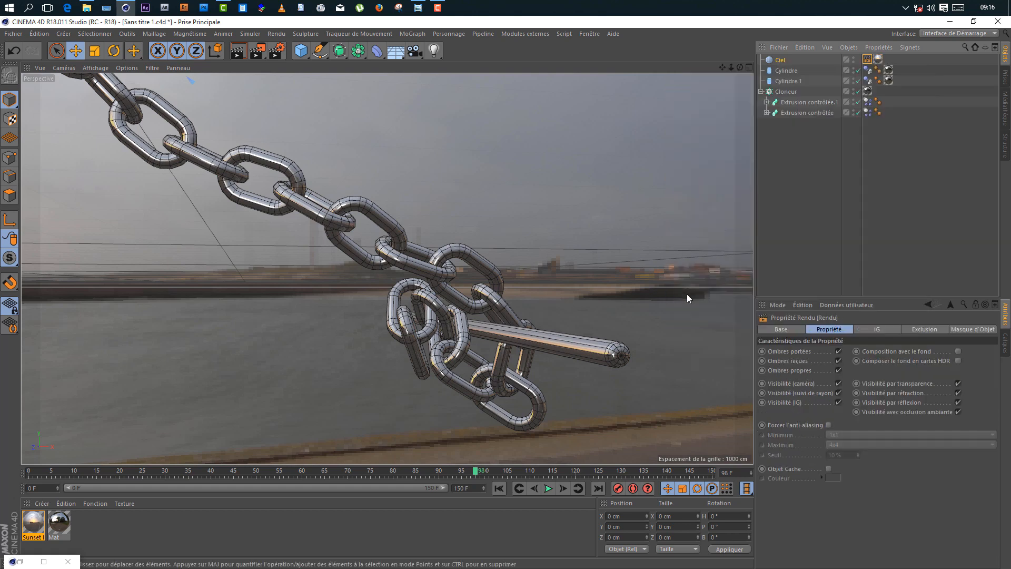
click(838, 384)
click(811, 200)
Render only the region around the tangled links and the lower cylinder to check the reflections.
alt+middle_drag(527, 316, 477, 282)
drag(257, 50, 284, 66)
drag(361, 231, 568, 441)
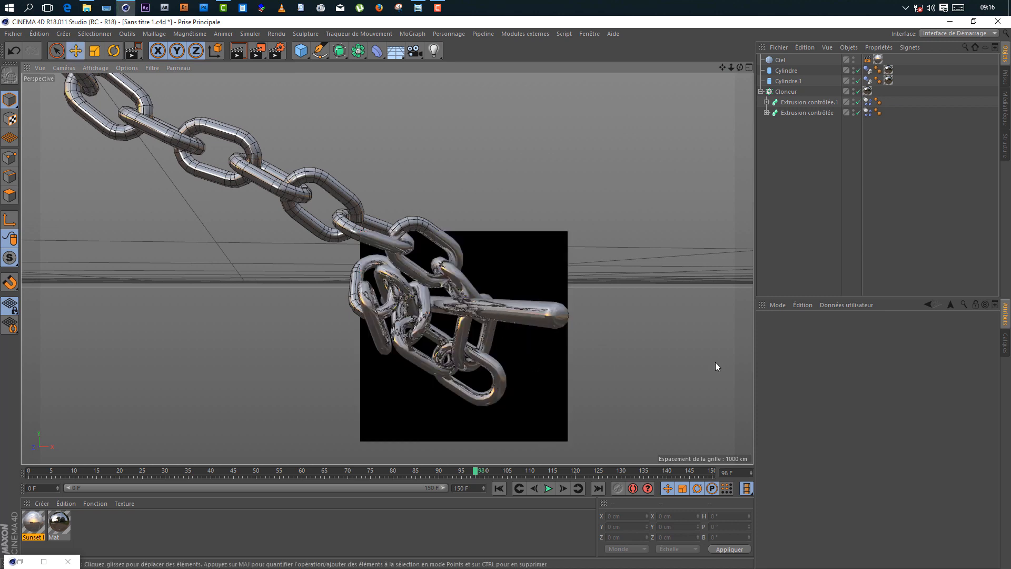
click(589, 297)
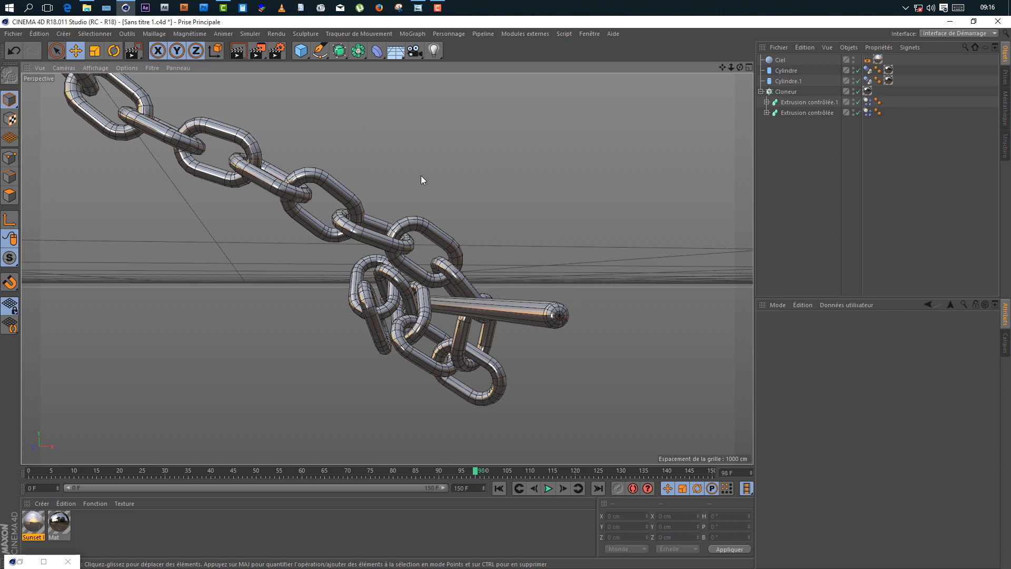
Place the Cloneur inside a new Surface de Subdivision and set its Subdivision values for Vue and Rendu to 1.
click(339, 51)
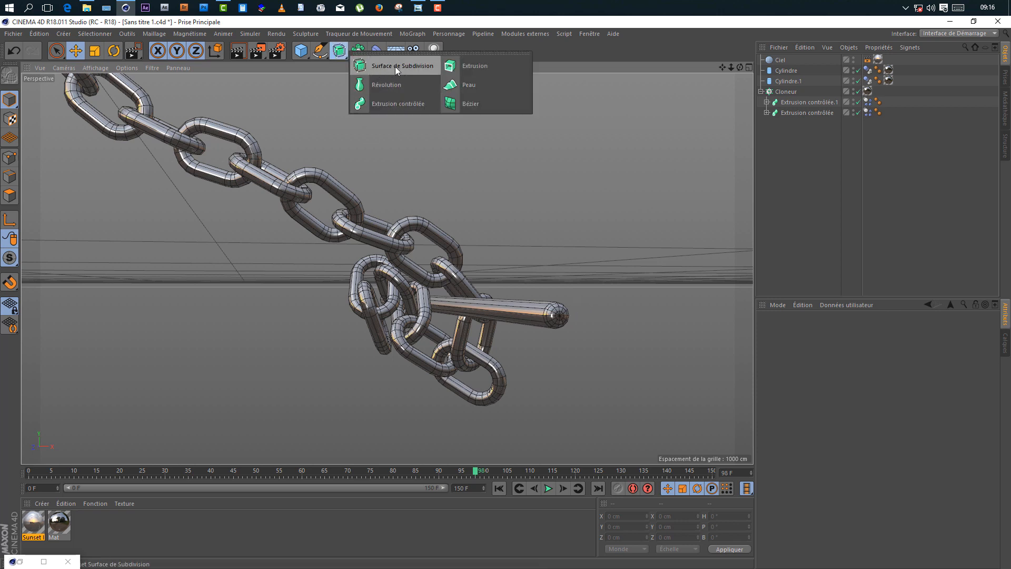
click(395, 66)
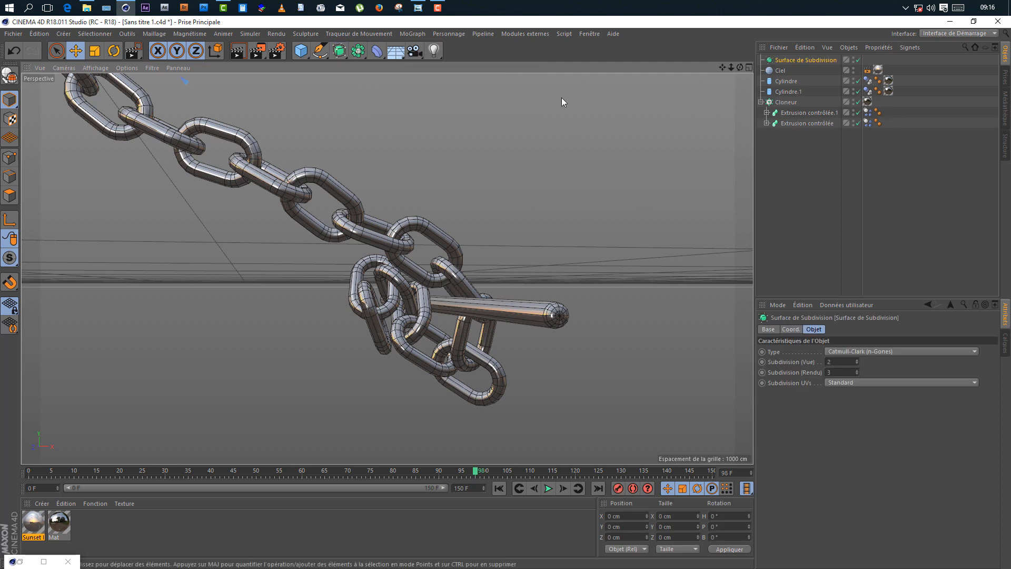
drag(785, 102, 801, 59)
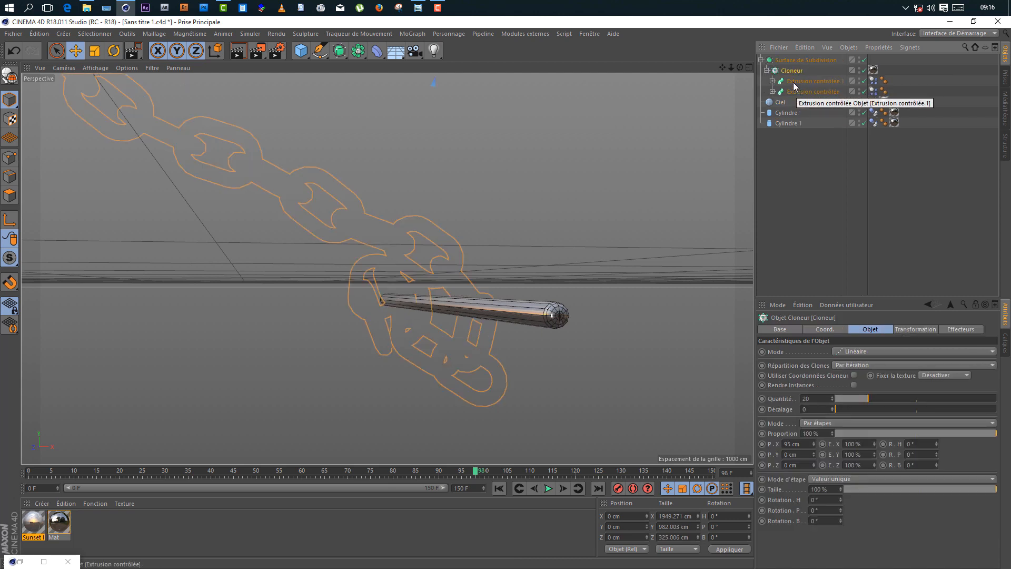
key(ctrl+r)
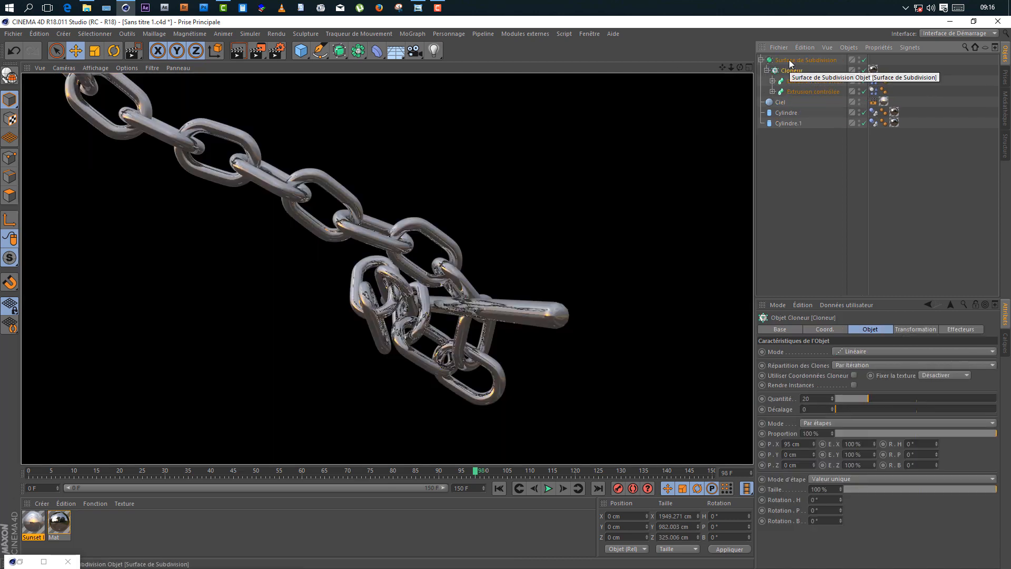
click(792, 59)
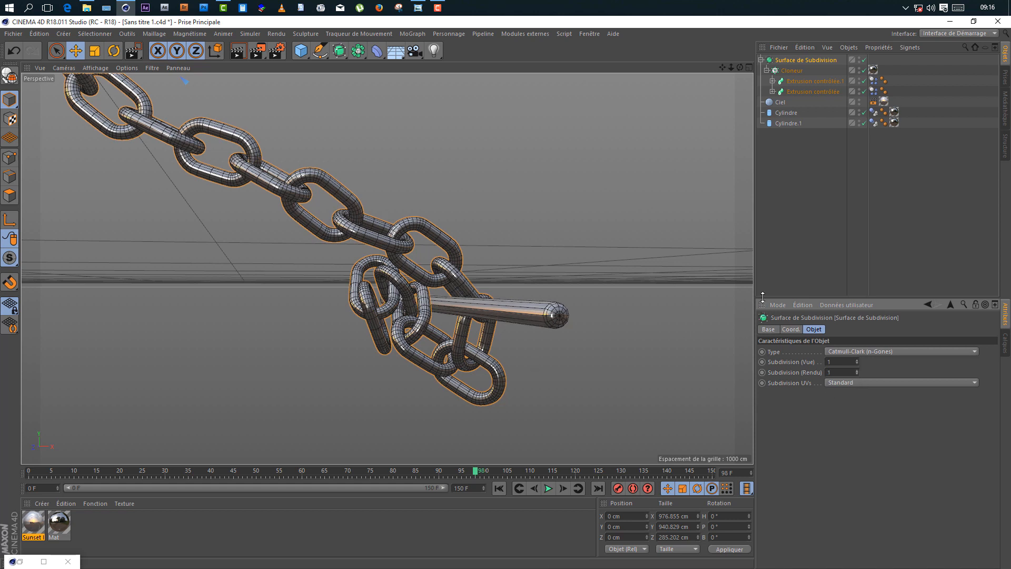
click(802, 224)
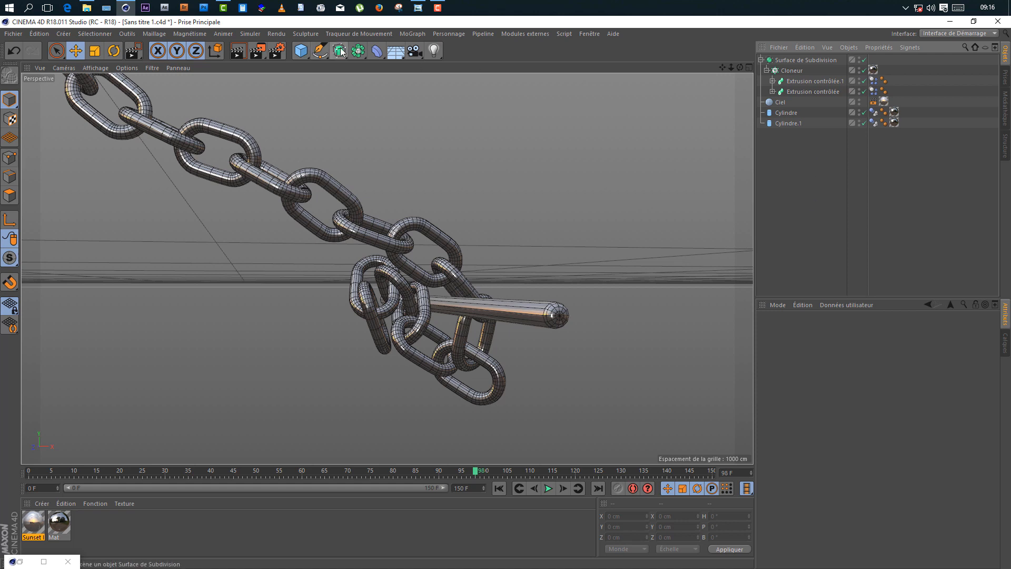
Add a second Surface de Subdivision and place both cylinders inside it.
drag(340, 51, 421, 66)
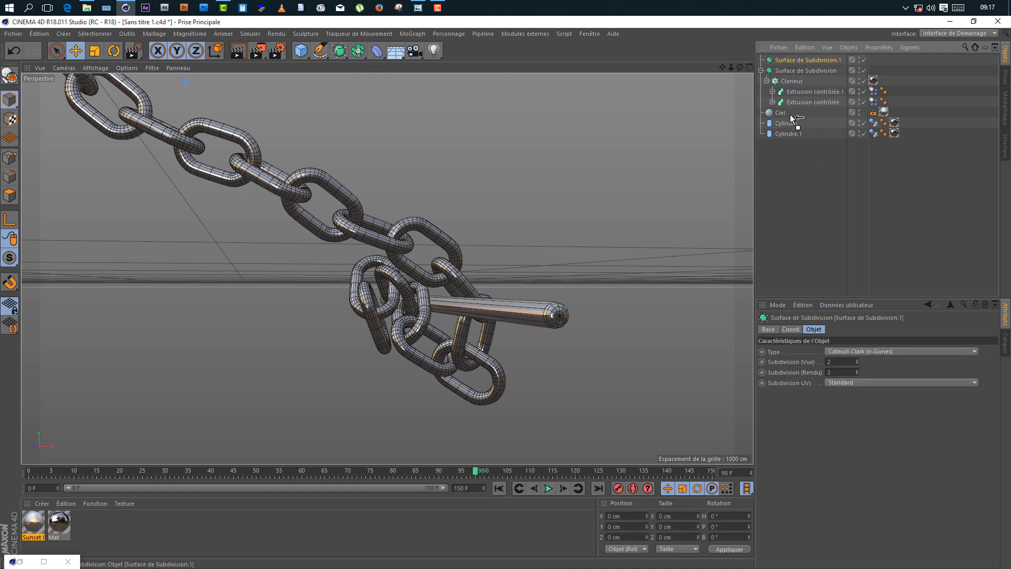
drag(790, 115, 790, 117)
drag(813, 160, 770, 122)
drag(788, 124, 793, 112)
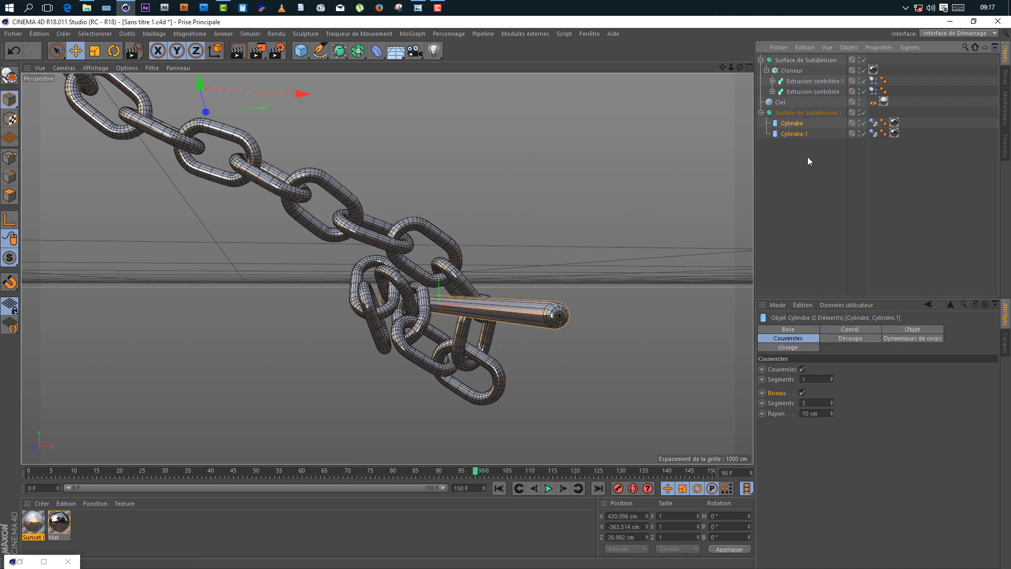
Raise Subdivision (Vue) of the cylinders' Surface de Subdivision to 4.
click(808, 113)
click(857, 360)
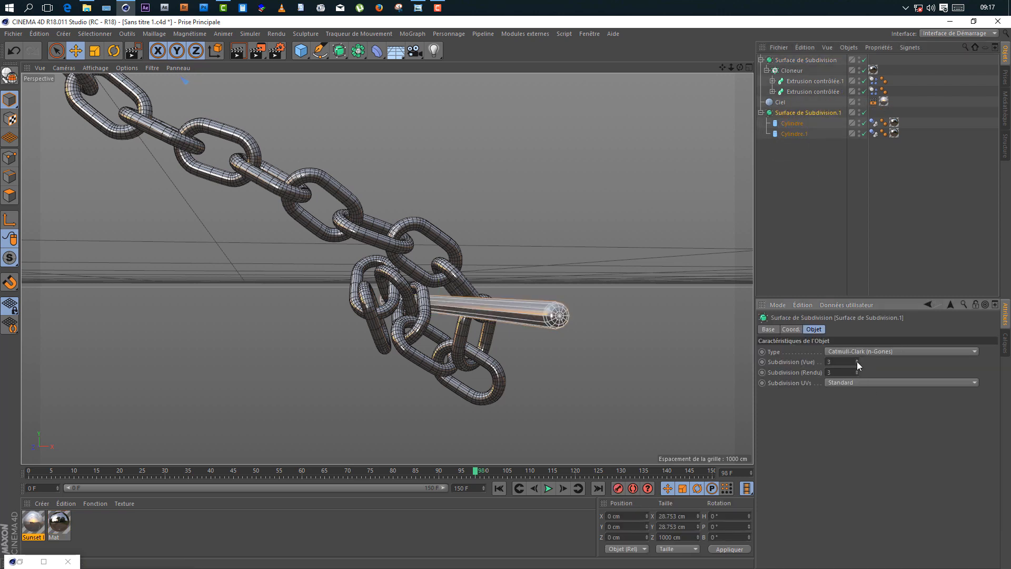
click(857, 360)
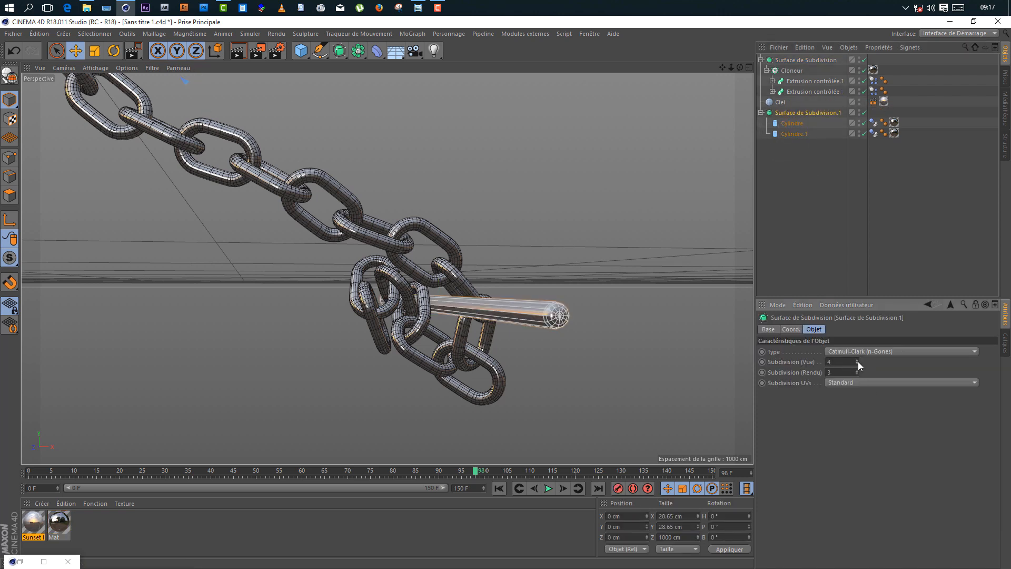
Take Cylindre.1 out of the shared Surface de Subdivision and give it a Surface de Subdivision of its own.
click(790, 133)
click(301, 48)
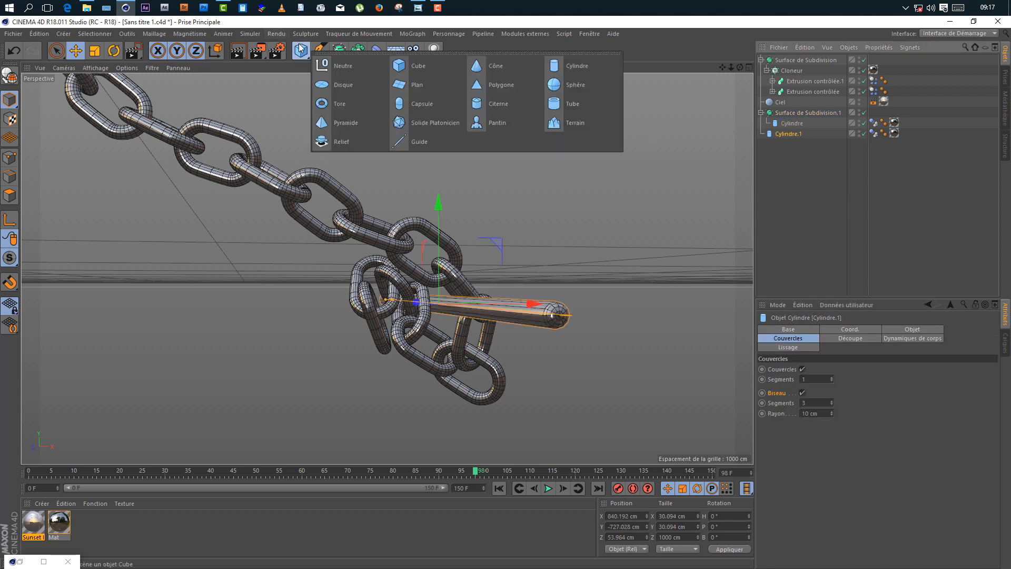
click(377, 33)
click(325, 56)
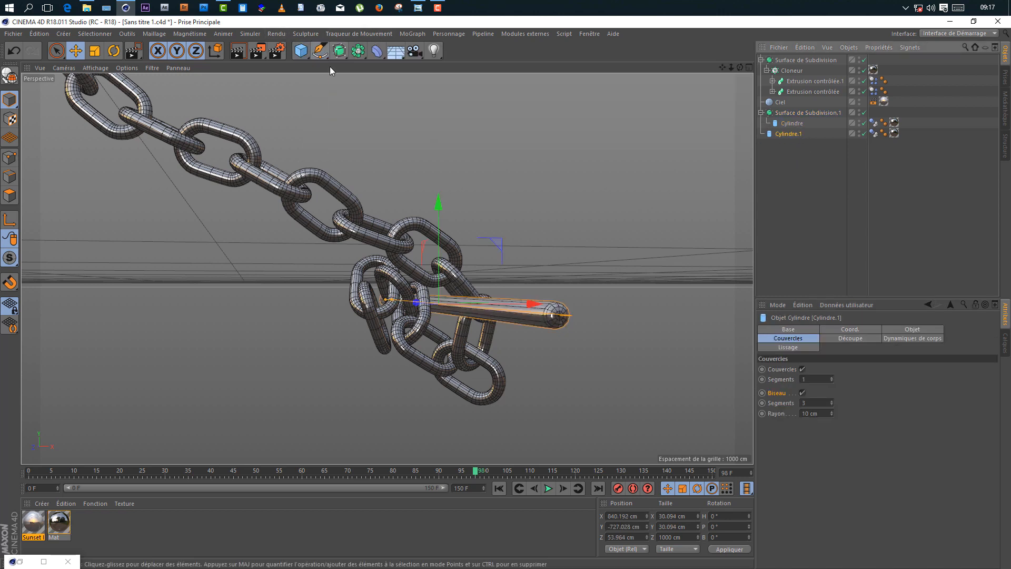
click(339, 51)
click(369, 66)
drag(785, 70, 796, 163)
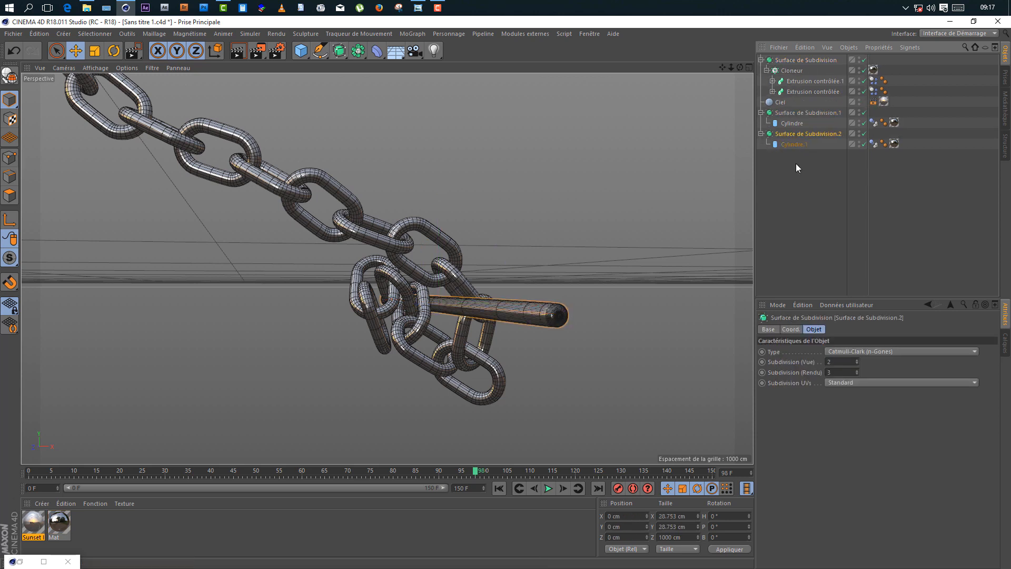
click(797, 166)
Set Subdivision (Vue) and Subdivision (Rendu) to 1 on both cylinders' Surface de Subdivision objects.
click(798, 135)
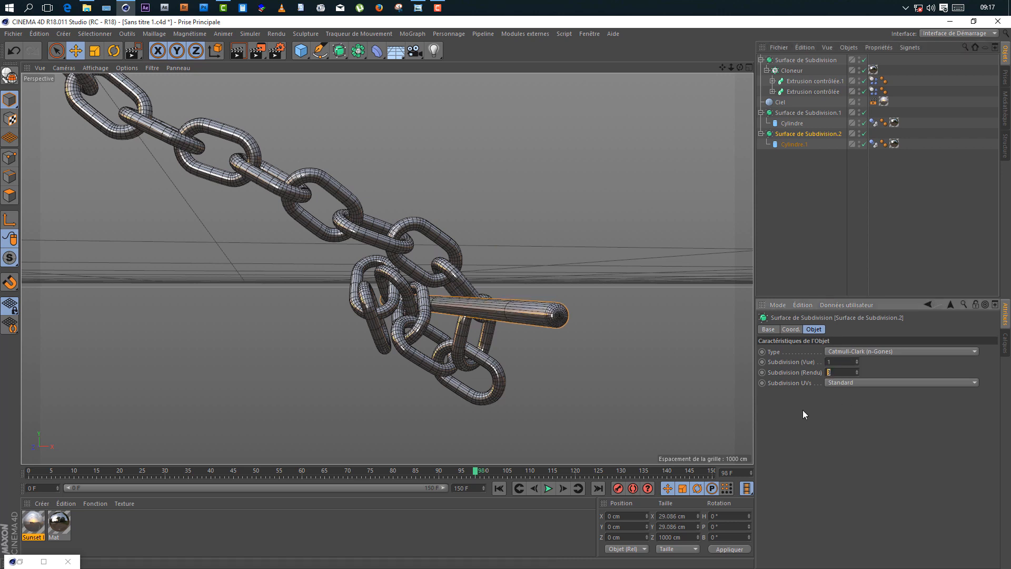
click(803, 113)
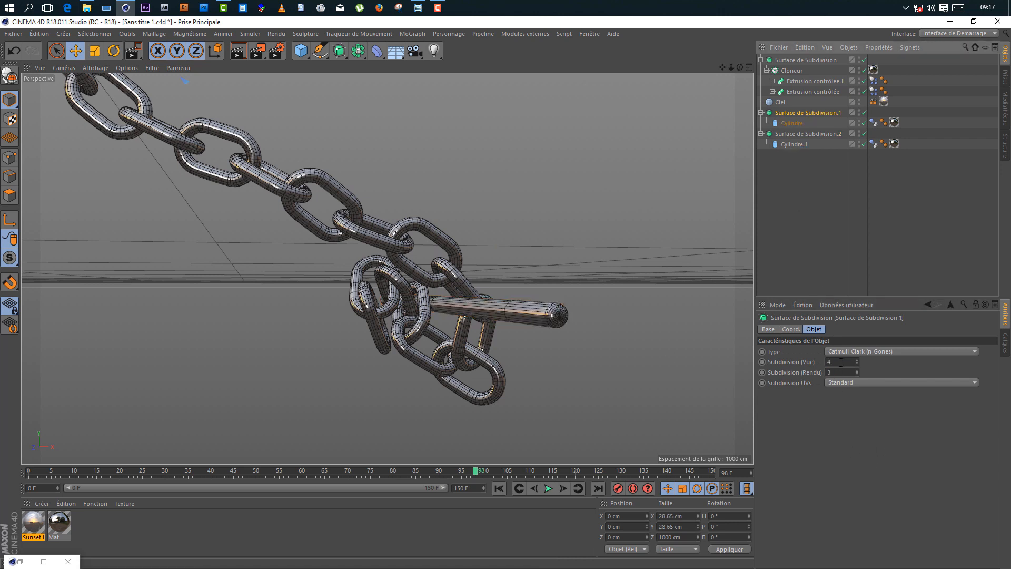
drag(838, 362, 762, 377)
text(1)
key(Tab)
text(1)
click(862, 463)
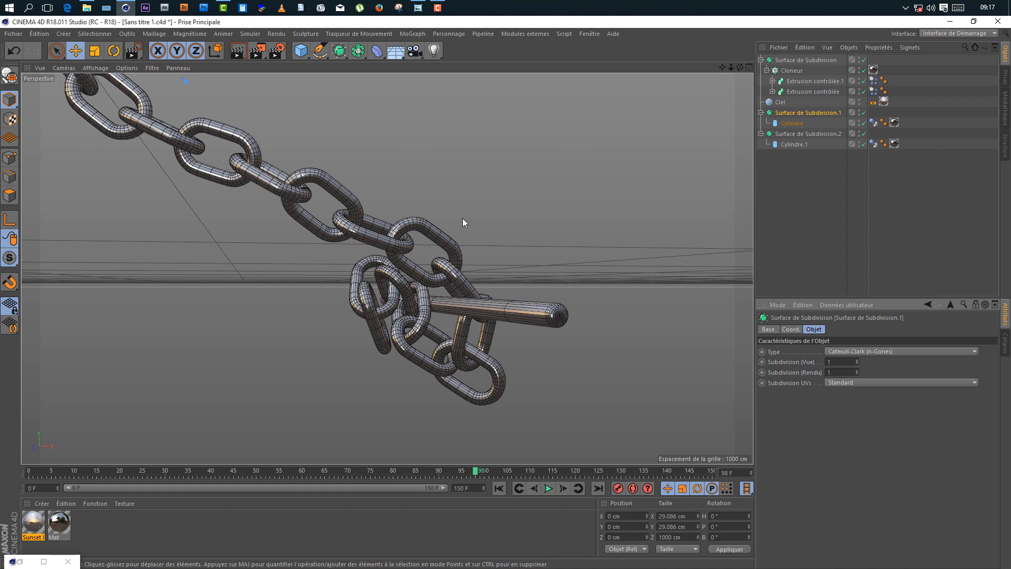
Save the scene and render the view, including a closer one, to check the smoothed chain and cylinders.
key(ctrl+s)
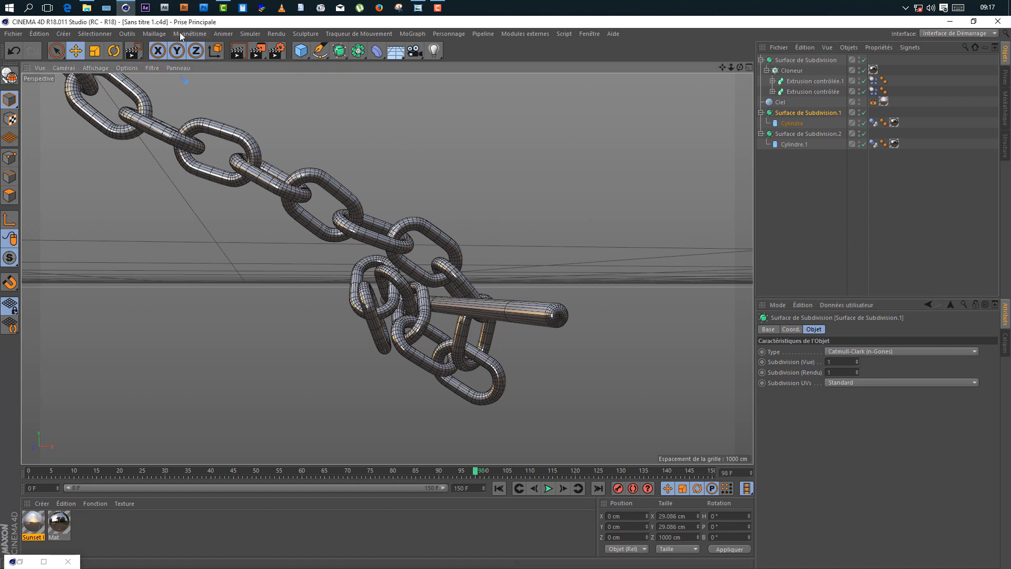
click(238, 51)
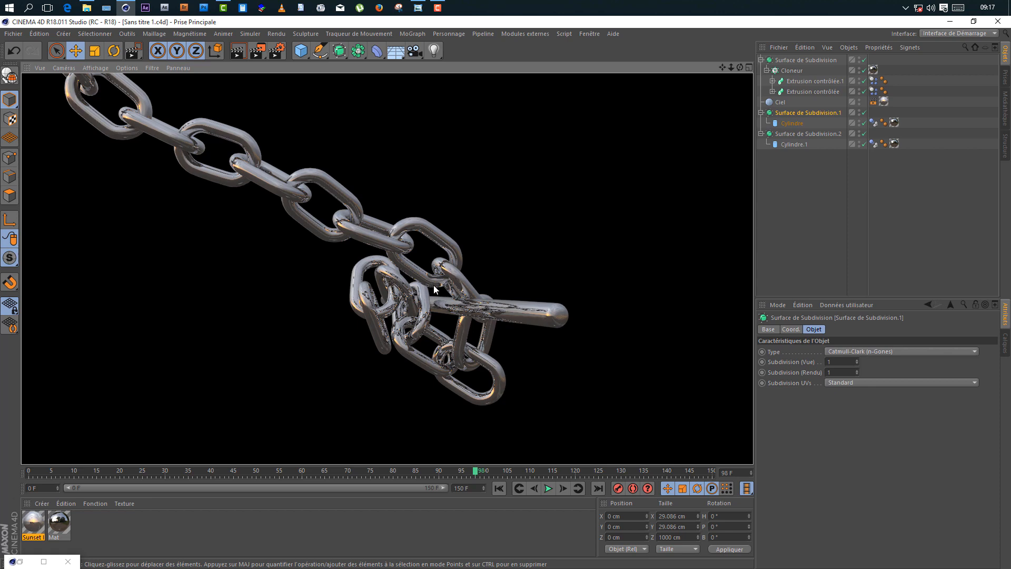
click(540, 386)
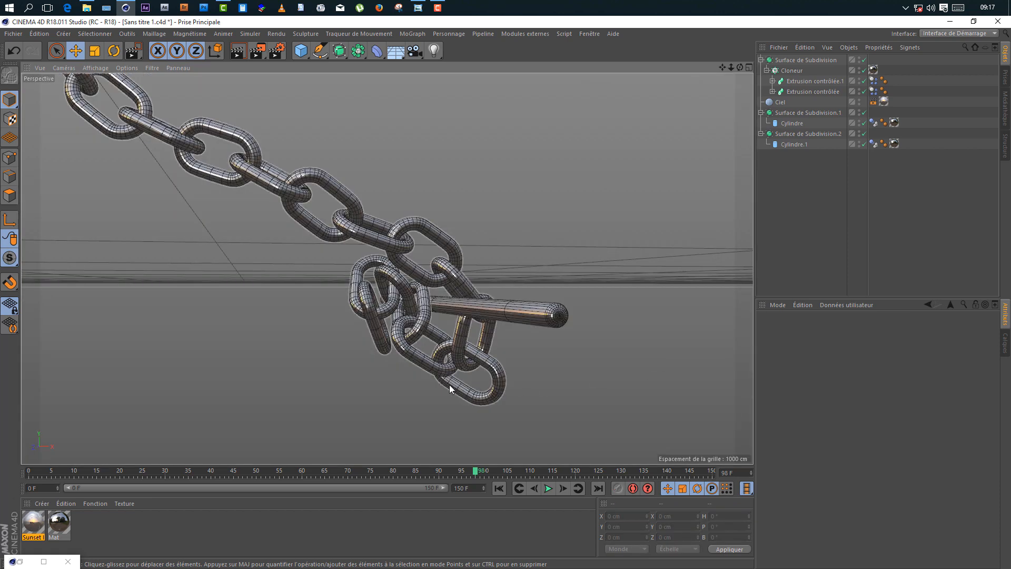
scroll(380, 279, up, 2)
click(243, 53)
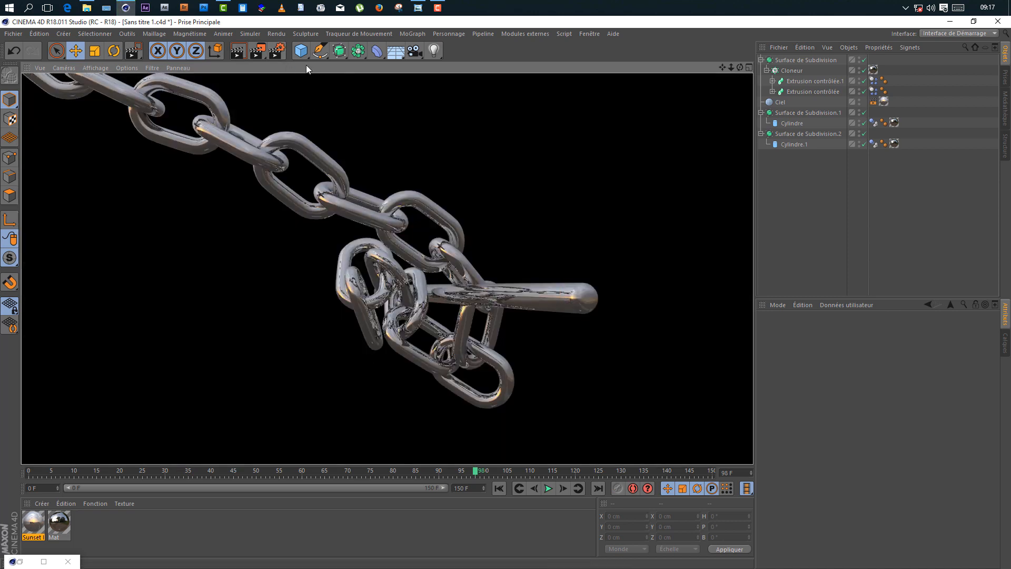
Add a Caméra object at the current close framing of the chain without looking through it.
click(414, 53)
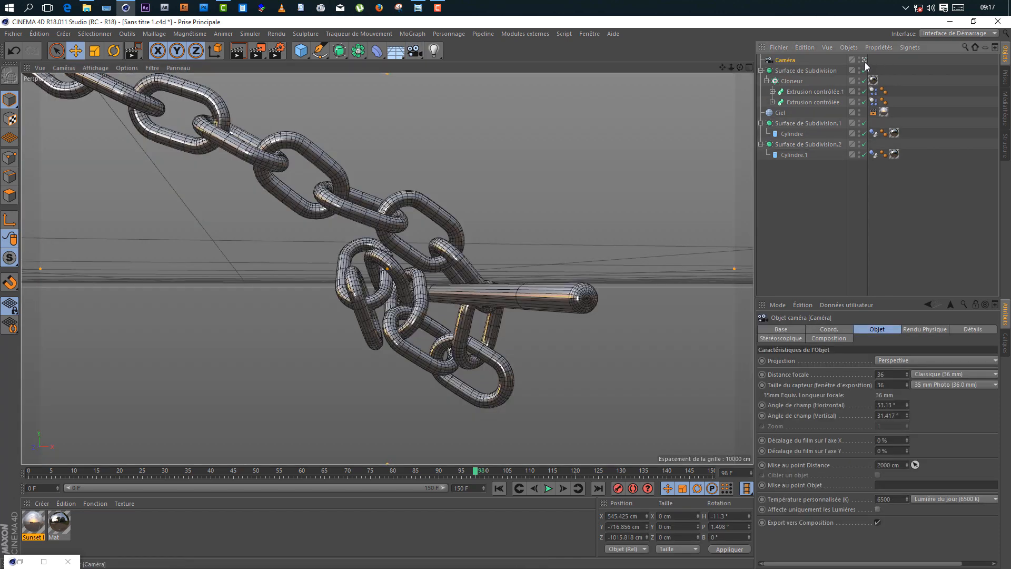
drag(731, 67, 664, 131)
scroll(482, 286, up, 8)
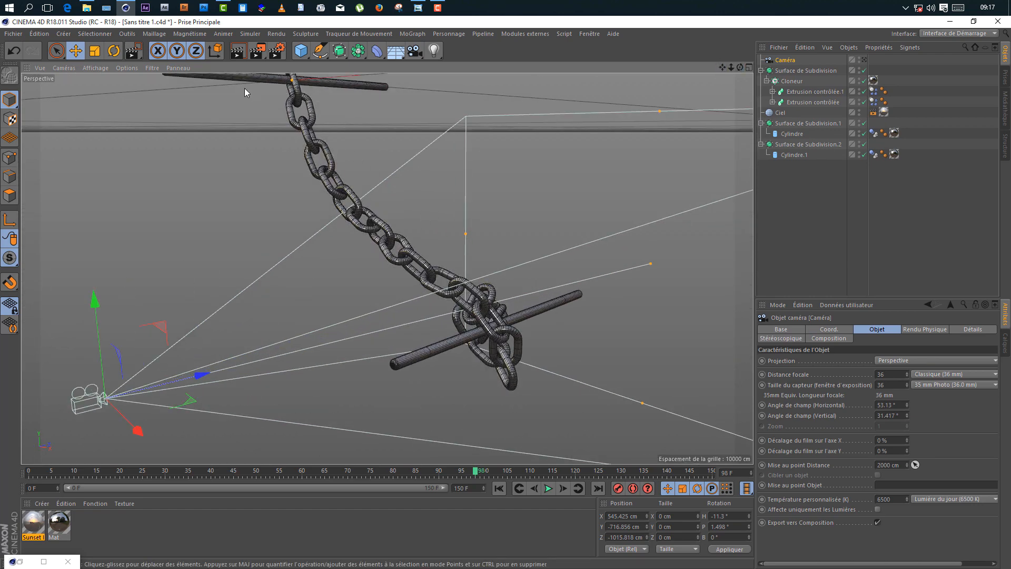
Save the scene and render a wider view showing the whole chain and both cylinders.
key(ctrl+s)
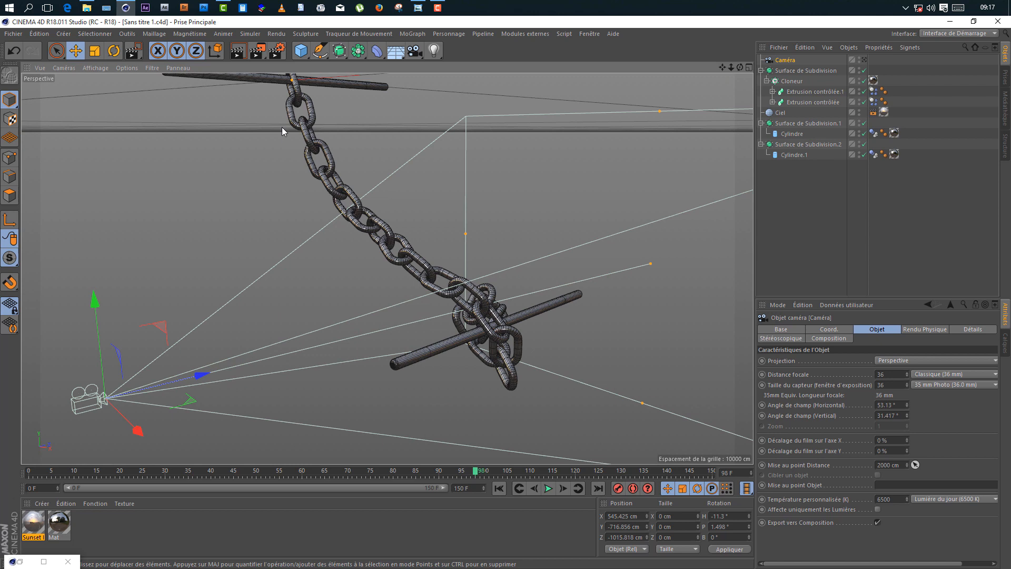
click(240, 56)
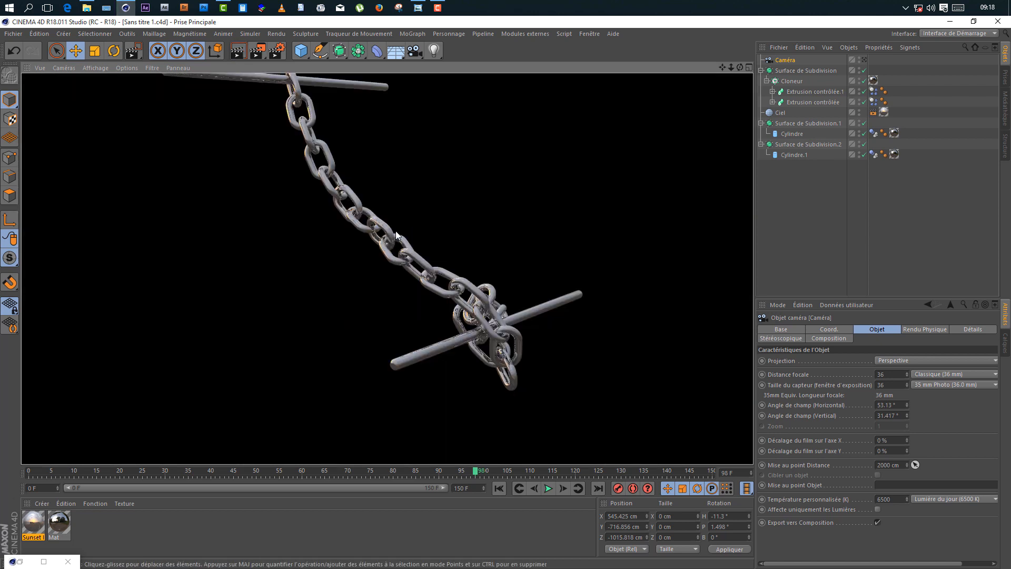
Add a Plan, lower it to about Y -678 cm under the chain and enlarge it to about 1502 by 1335 cm.
click(304, 51)
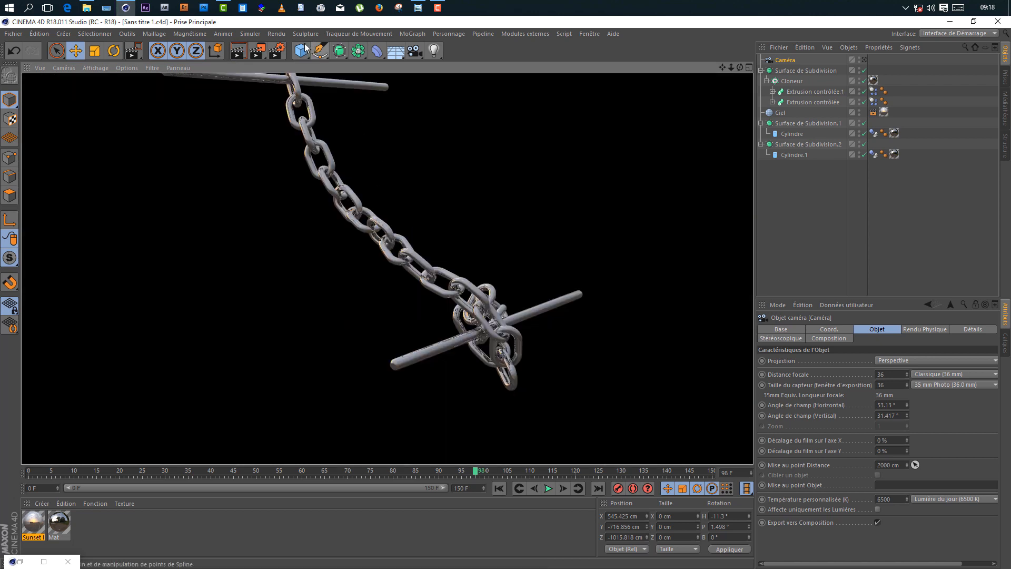
click(421, 89)
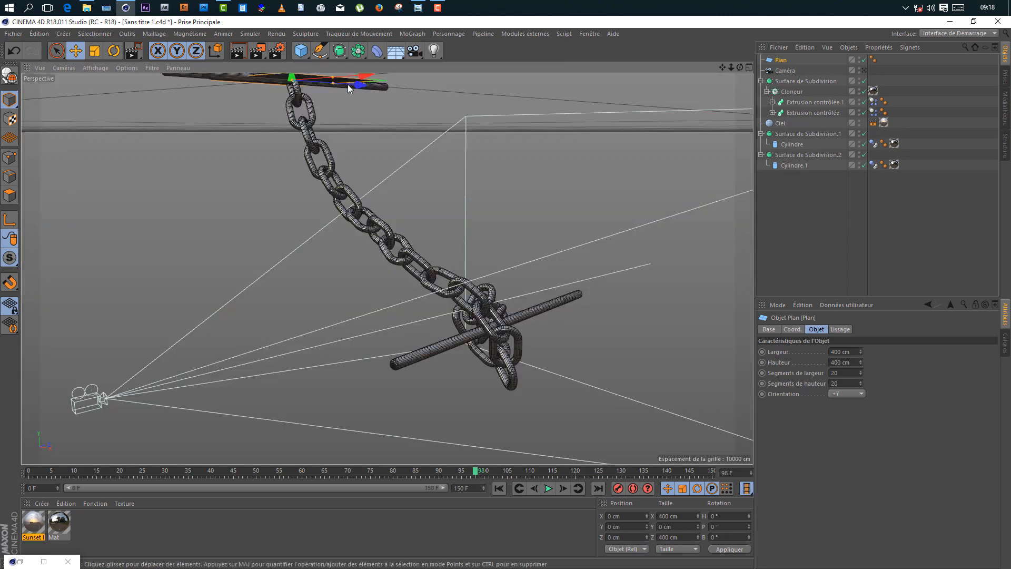
drag(292, 78, 503, 327)
scroll(472, 277, down, 6)
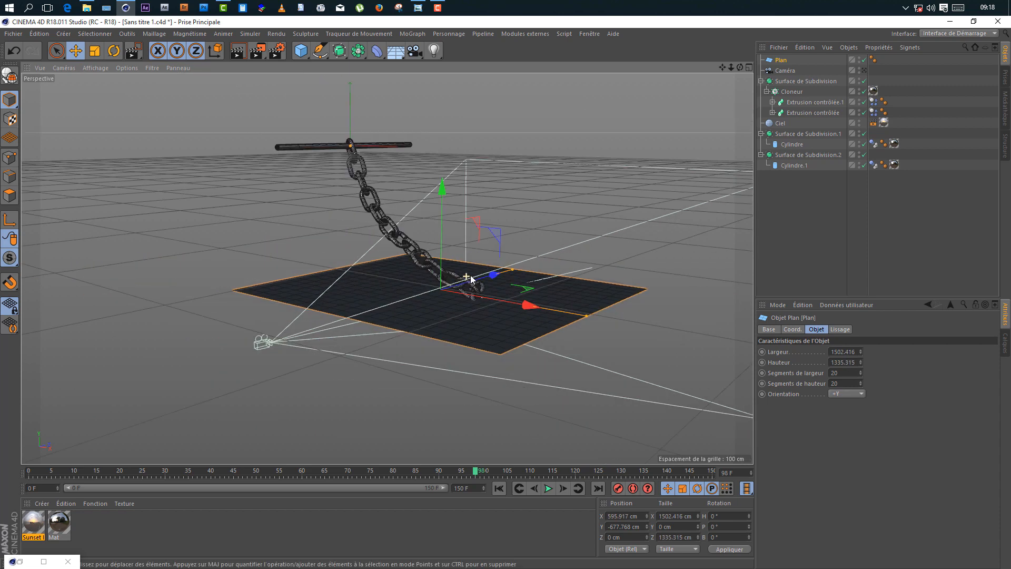
Orient the Plan to +X, move it to about X 1682 cm and reduce its height to about 413 cm.
click(849, 396)
click(851, 404)
drag(540, 300, 620, 305)
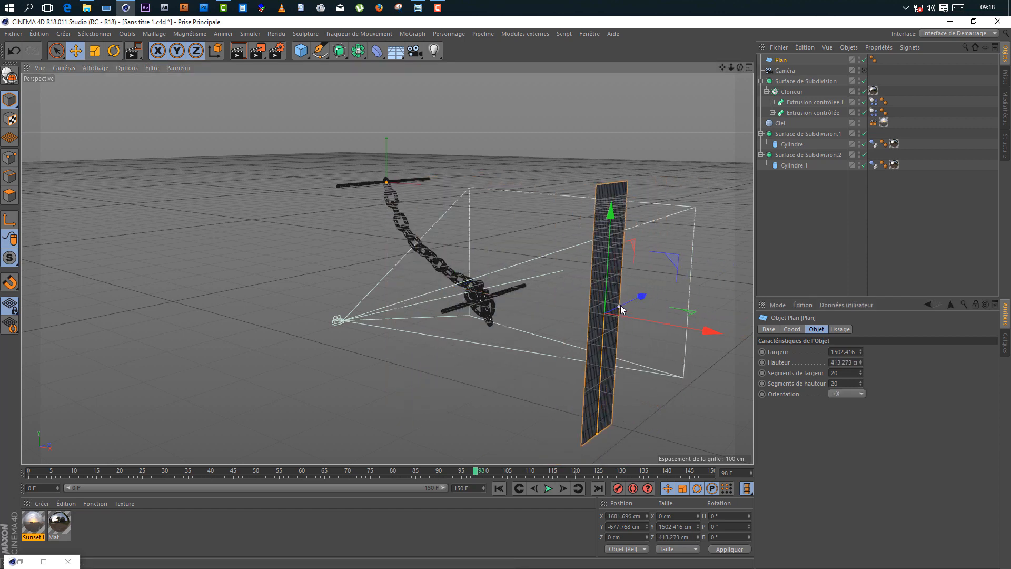
Orient the Plan to +Y and move it above the chain to about X 383 cm, Y 369 cm.
click(838, 394)
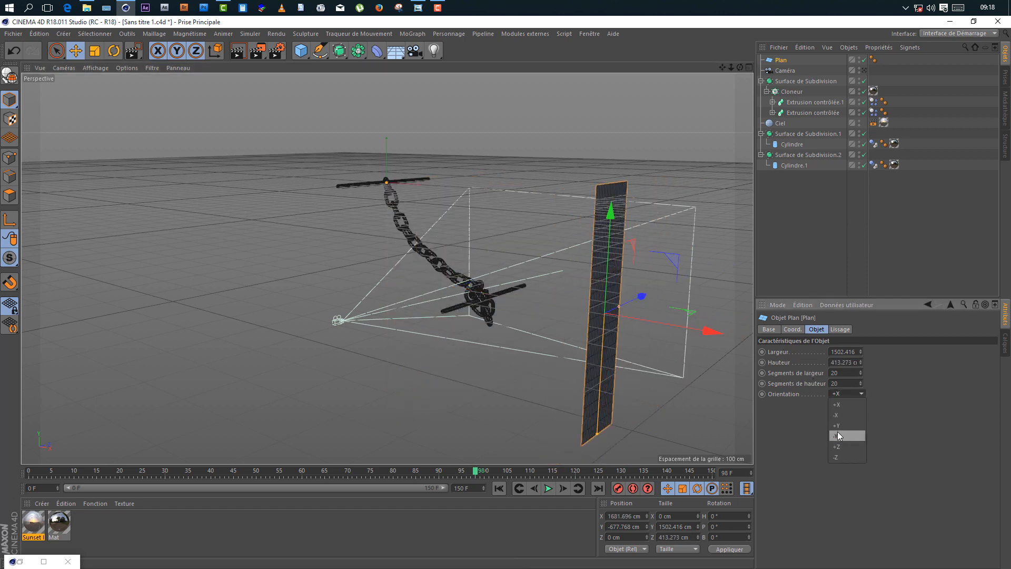
click(839, 426)
drag(608, 288, 606, 190)
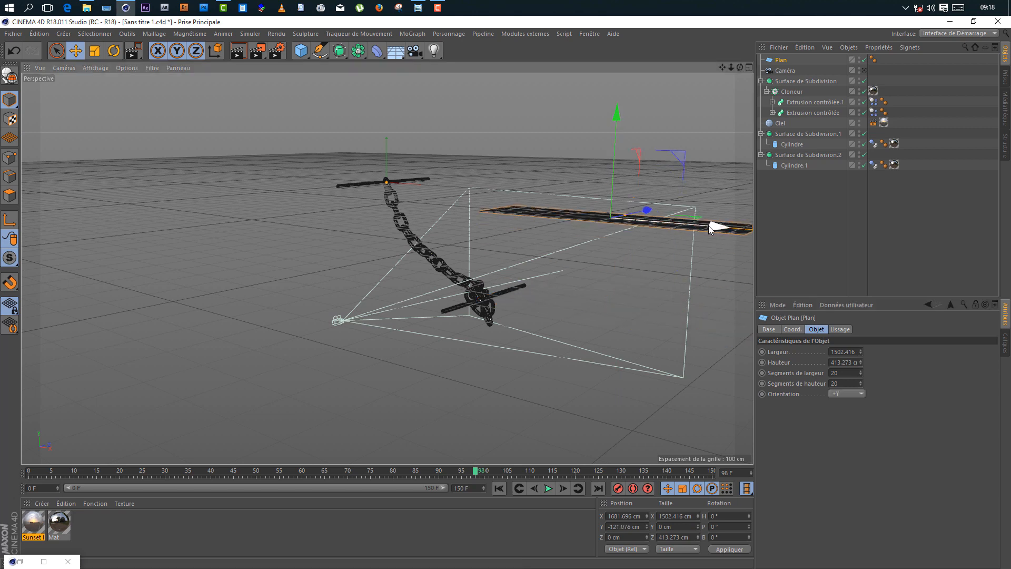
drag(709, 226, 519, 132)
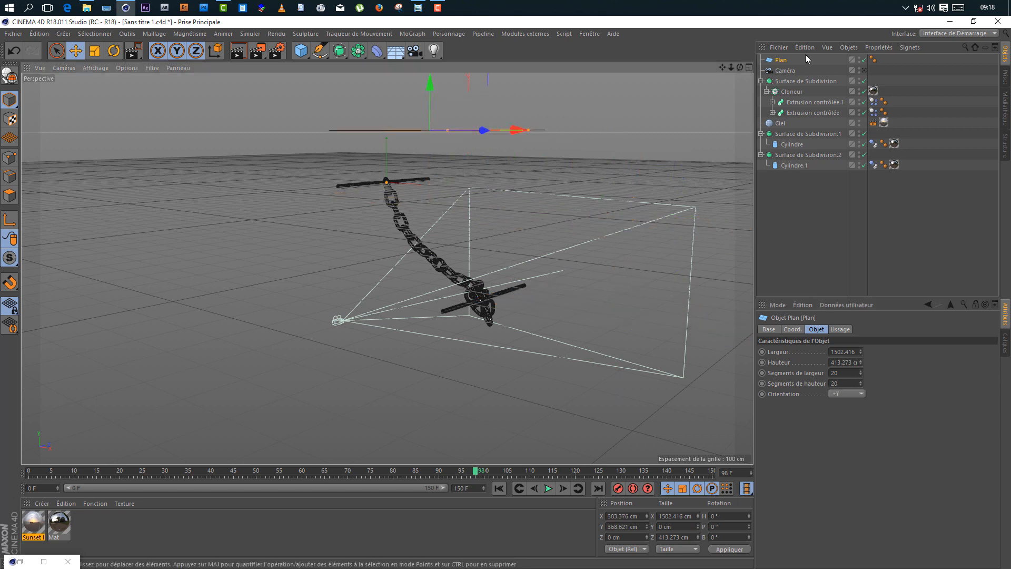
Reduce the Plan's width and height segments to 1 and resize it to about 2538 by 382 cm.
drag(740, 66, 382, 258)
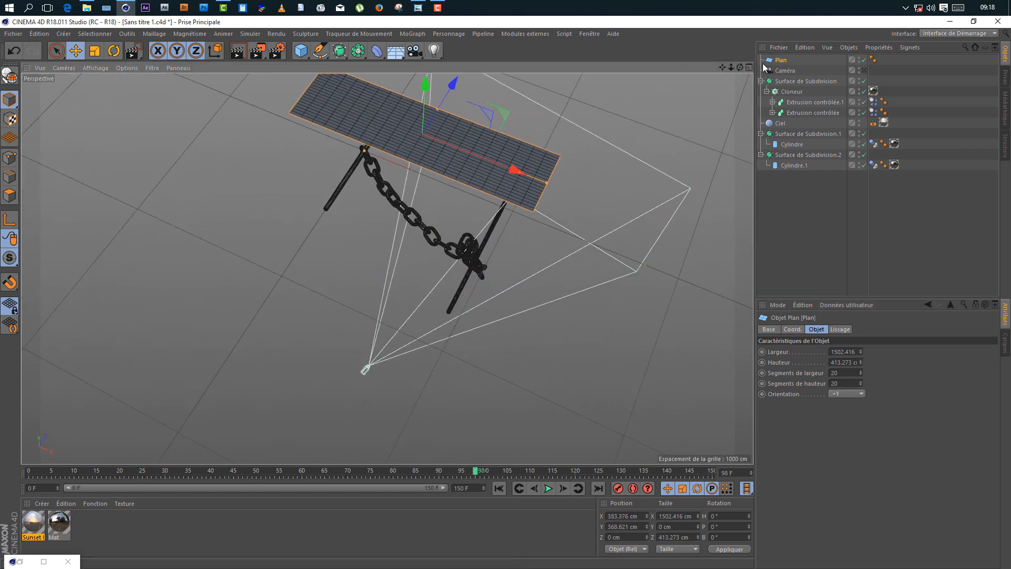
drag(740, 67, 839, 343)
drag(857, 380, 827, 443)
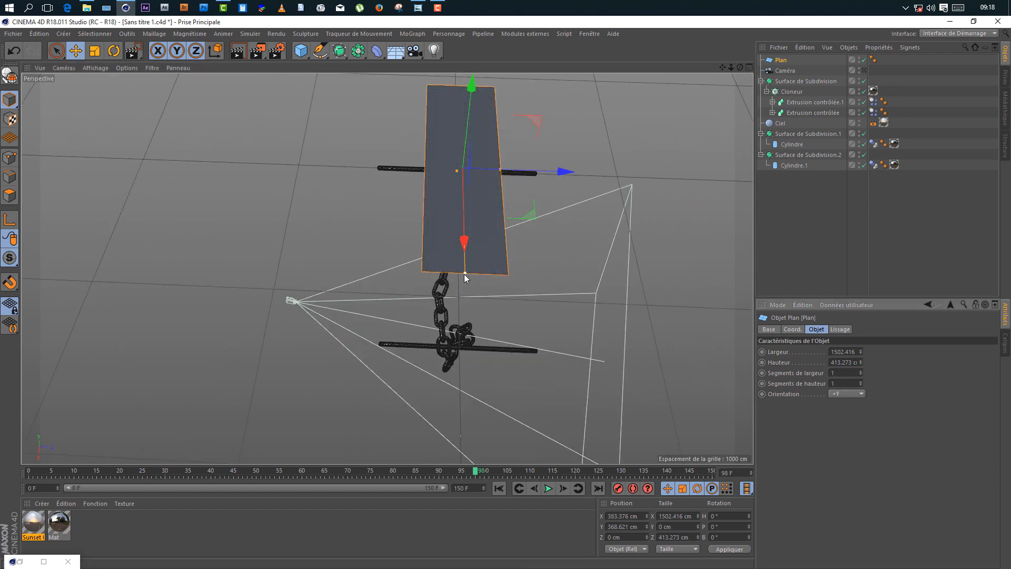
drag(464, 273, 457, 314)
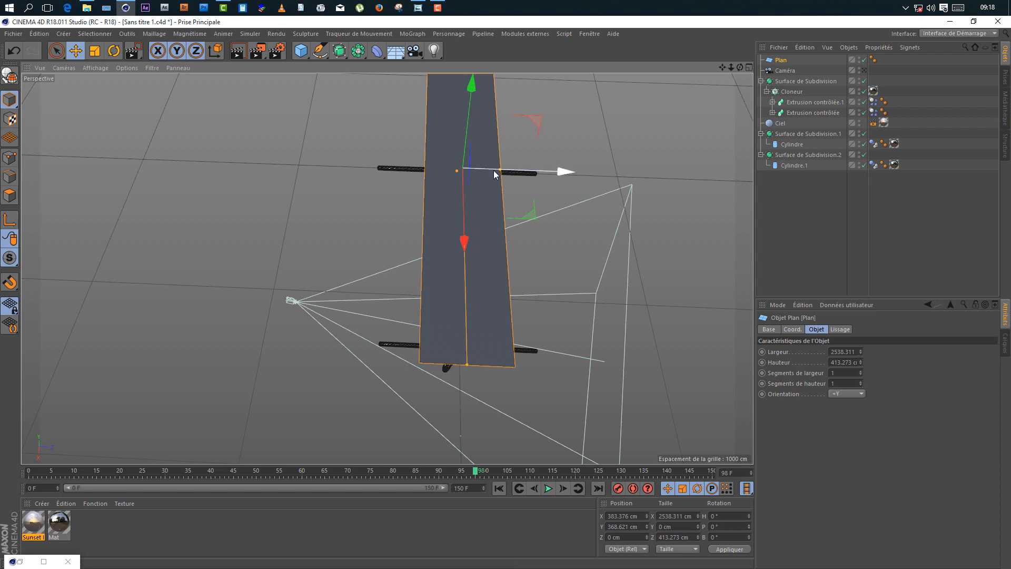
mouse_move(494, 170)
mouse_down()
mouse_move(513, 176)
mouse_move(496, 173)
mouse_up()
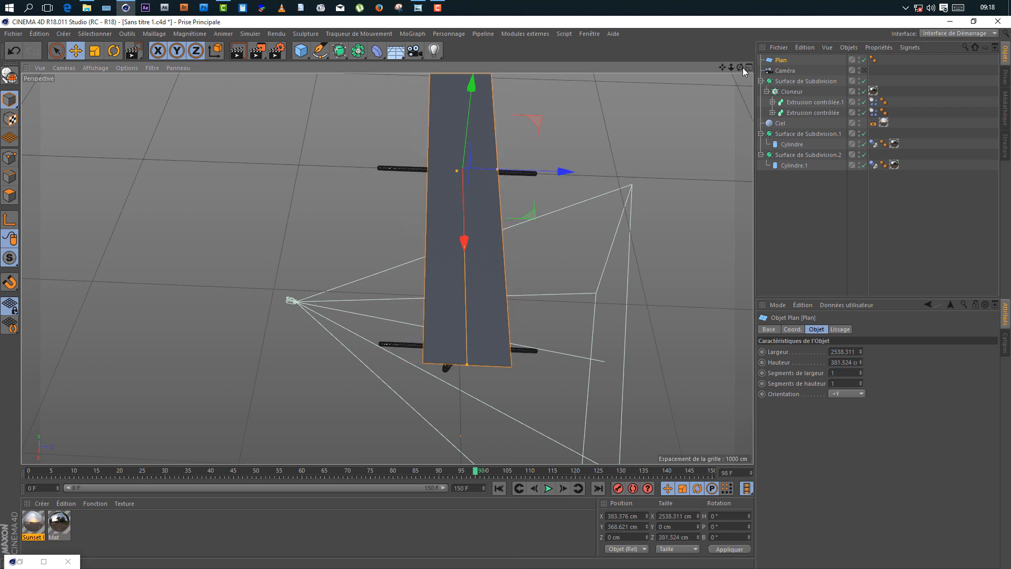
Duplicate the Plan to about Y -1142 cm below the chain with a height of about 277 cm, and add another copy there.
drag(740, 68, 476, 60)
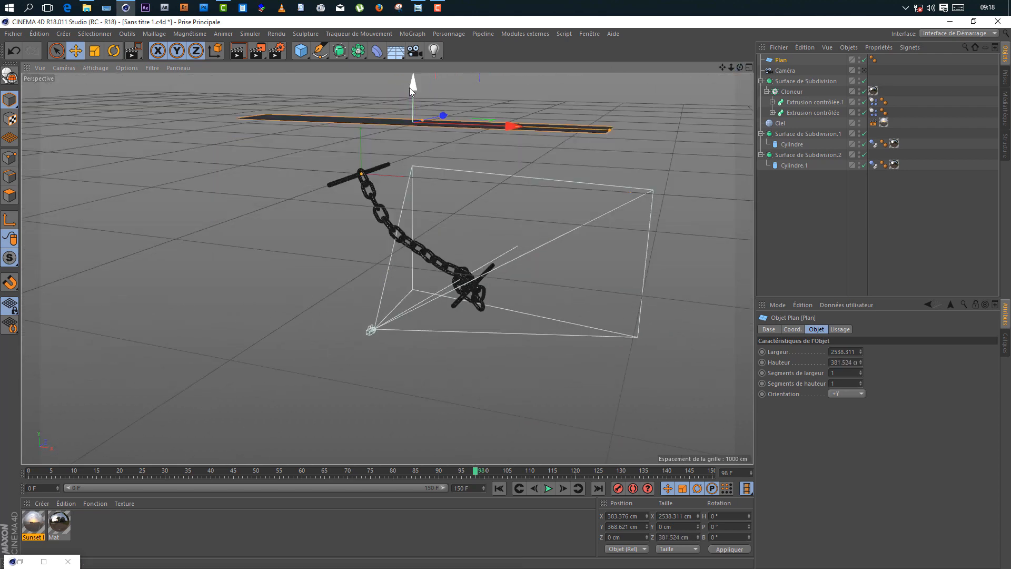
ctrl+drag(409, 88, 417, 327)
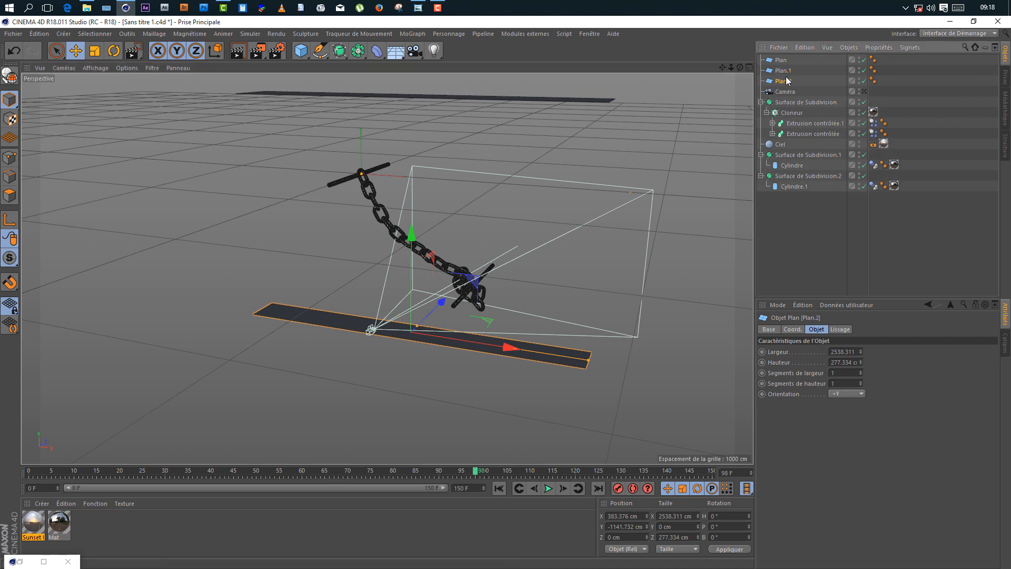
Orient Plan.2 to +X, enlarge its height to about 2401 cm and move it to about X -1046 cm.
click(848, 393)
click(847, 406)
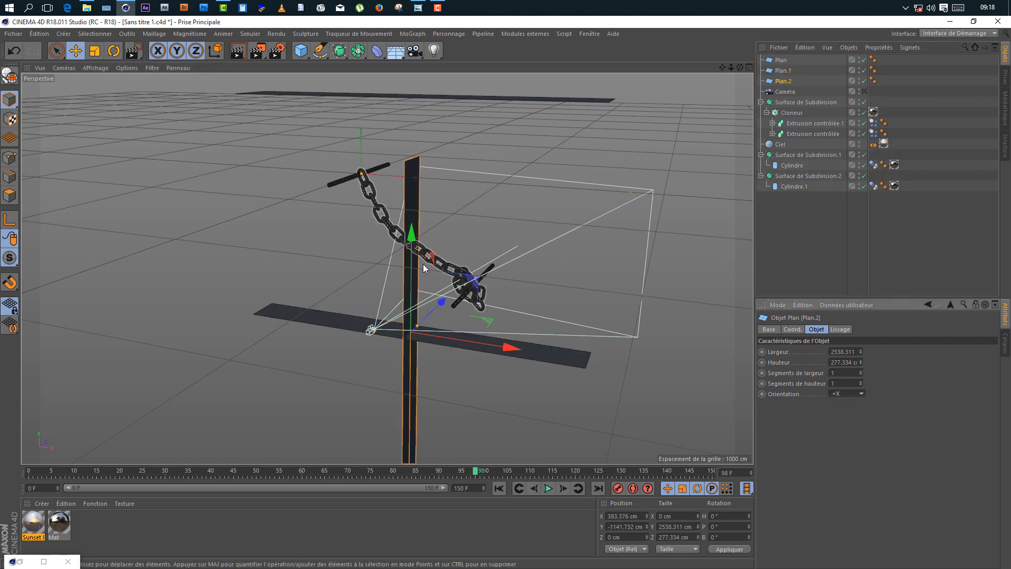
drag(418, 327, 487, 313)
drag(509, 347, 302, 331)
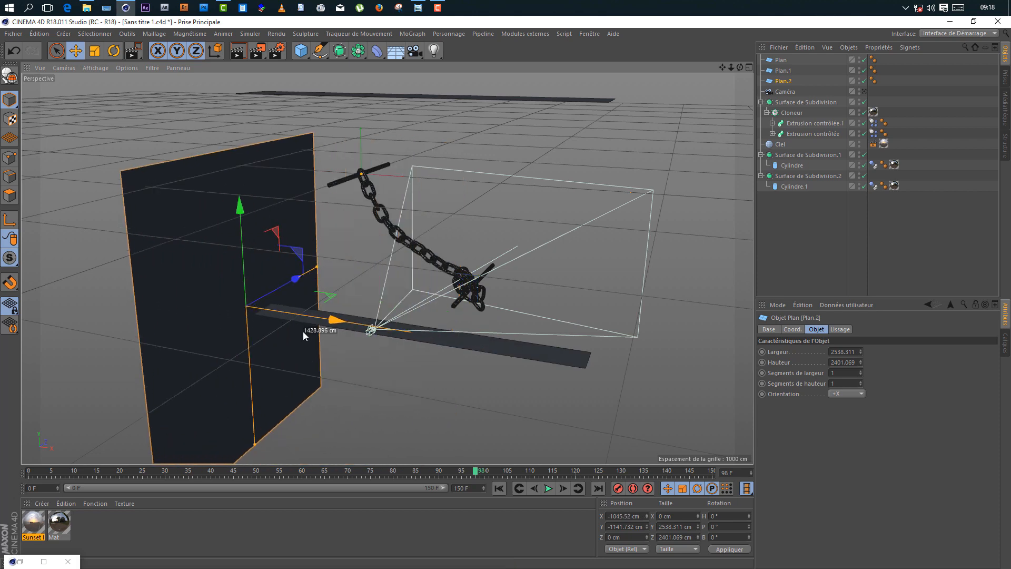
Resize Plan.2 to about 1431 by 1610 cm and raise it to about Y -544 cm.
drag(740, 67, 630, 59)
drag(544, 287, 495, 294)
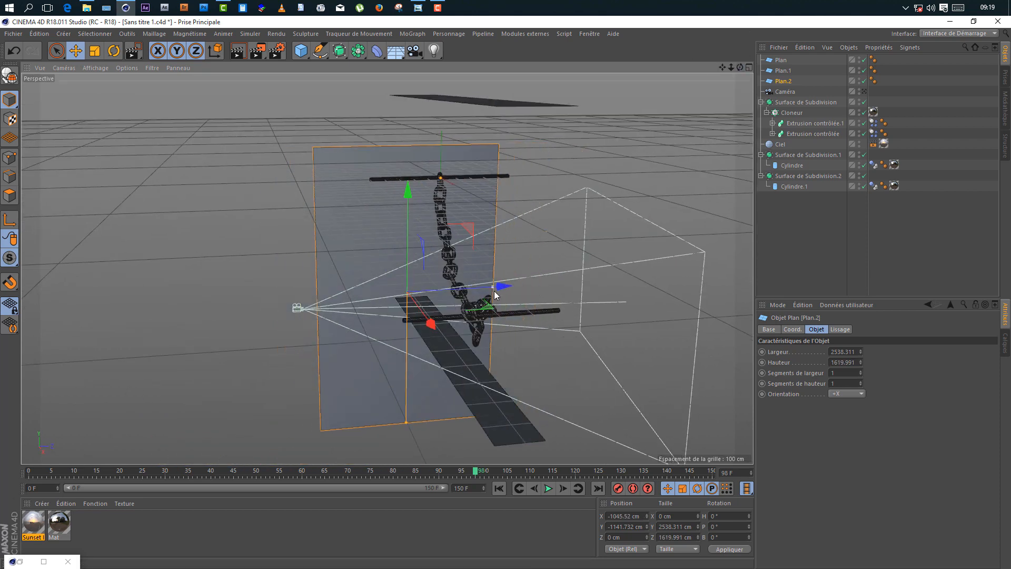
drag(406, 422, 414, 368)
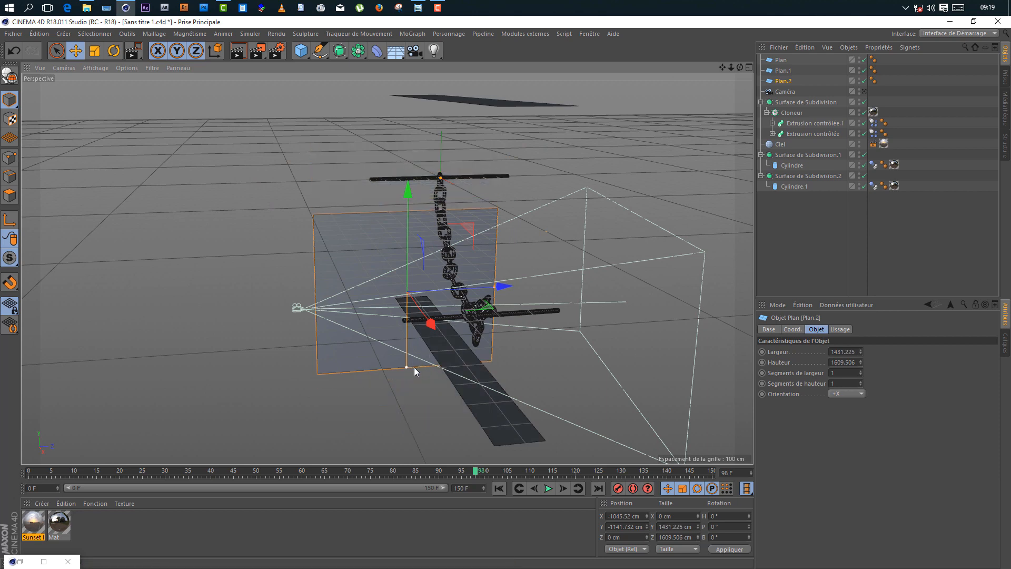
drag(407, 230, 407, 197)
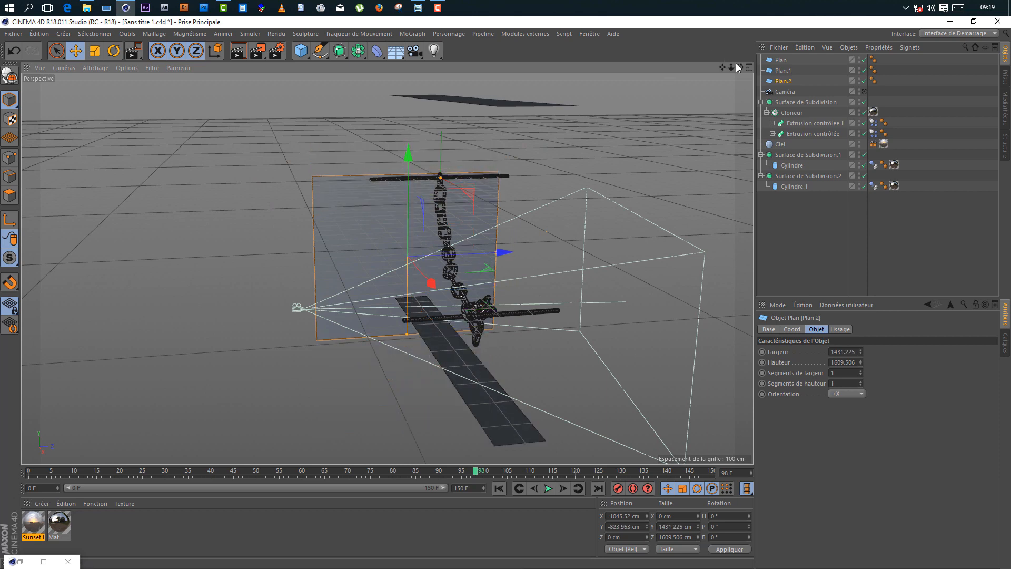
drag(739, 67, 685, 121)
drag(385, 170, 395, 140)
mouse_move(740, 67)
mouse_down()
mouse_move(773, 76)
mouse_move(730, 71)
mouse_up()
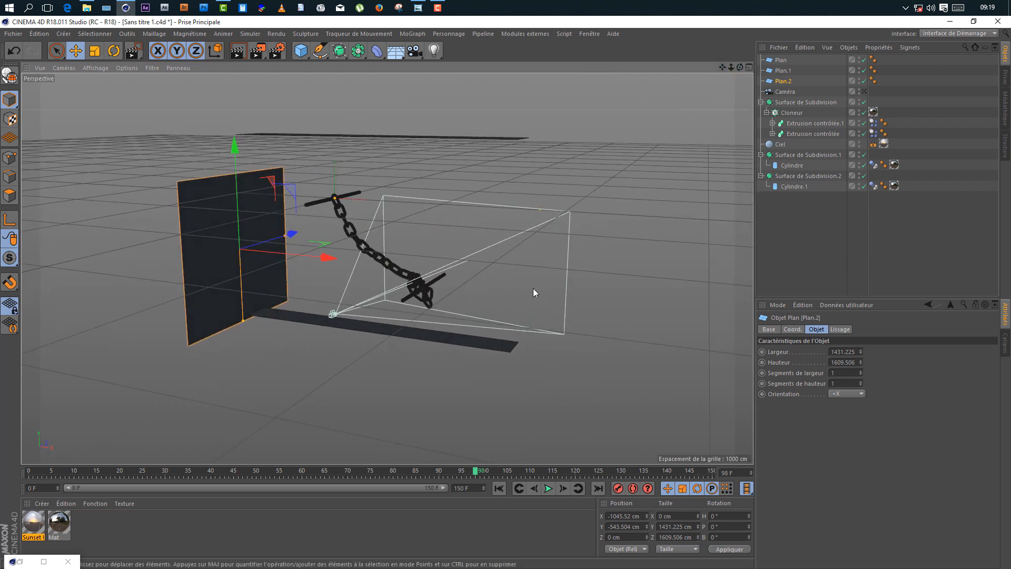
Add a Surfacique light on the far side of the chain from Plan.2, at about X 1615 cm.
scroll(533, 293, up, 2)
click(434, 50)
mouse_move(740, 67)
mouse_down()
mouse_move(769, 82)
mouse_move(734, 70)
mouse_up()
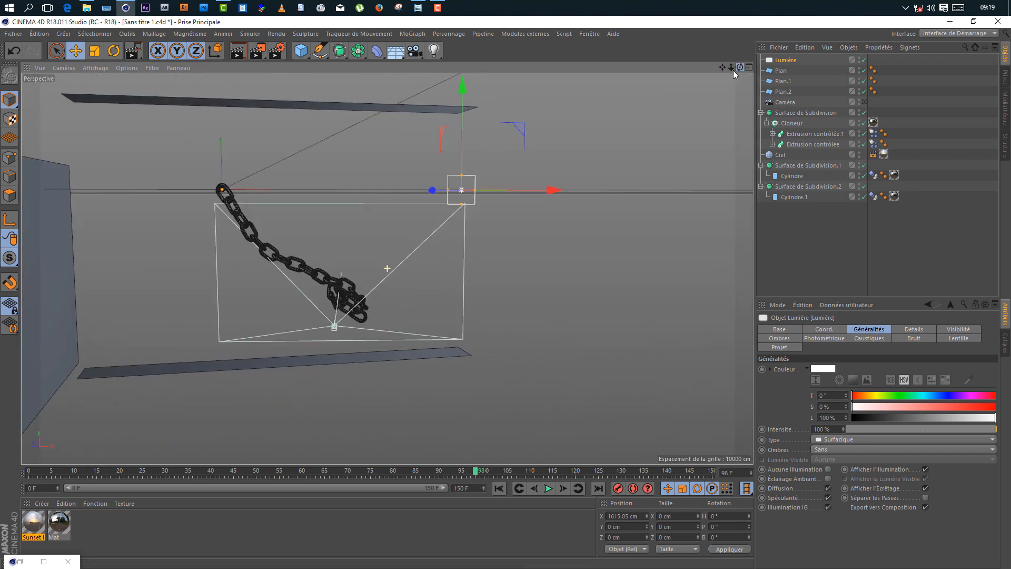
click(848, 440)
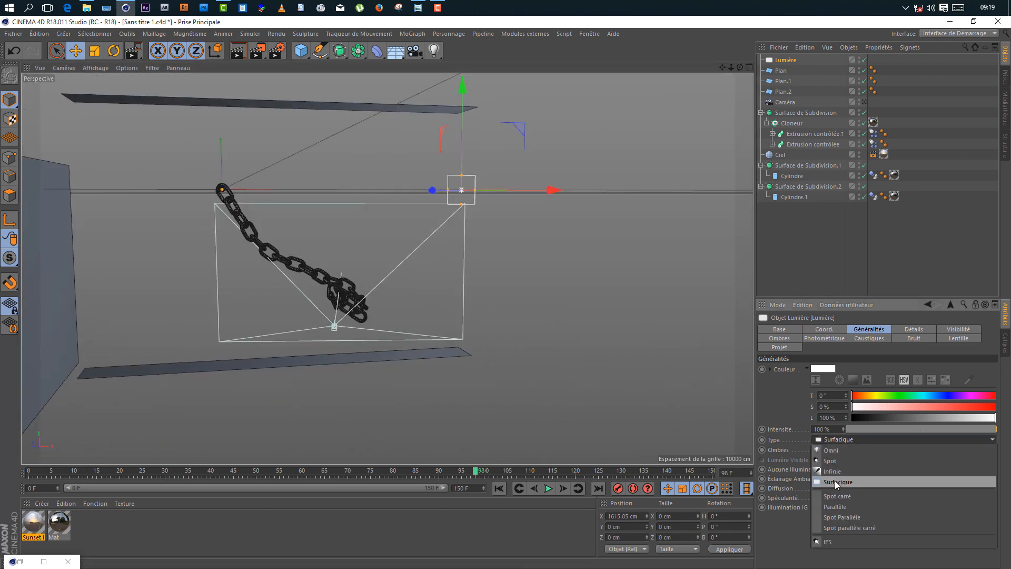
click(835, 481)
Try to rotate the light and position it at about X 1606 cm, Y 23 cm, Z 1 cm.
drag(740, 67, 708, 64)
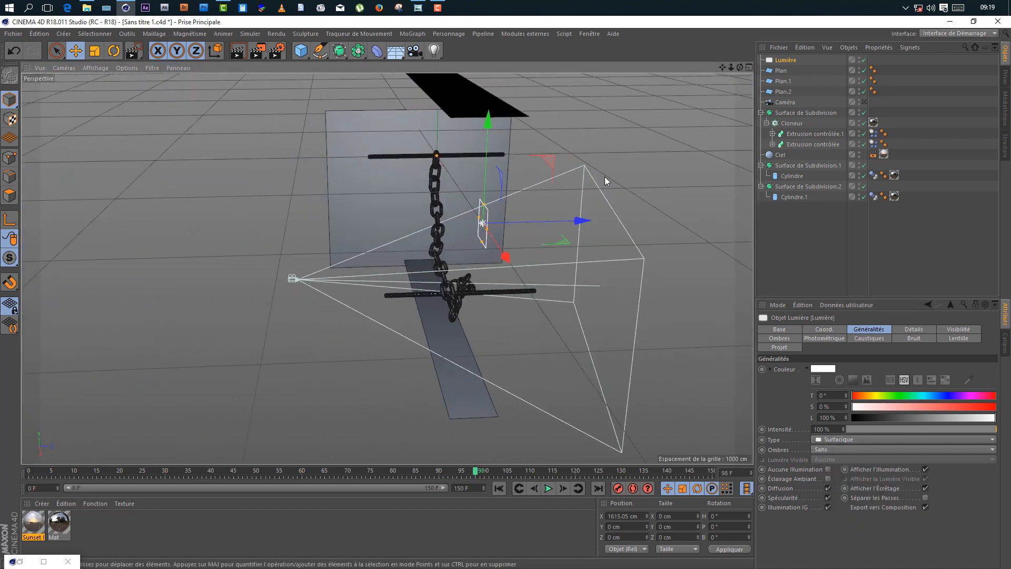
drag(541, 229, 519, 224)
click(825, 329)
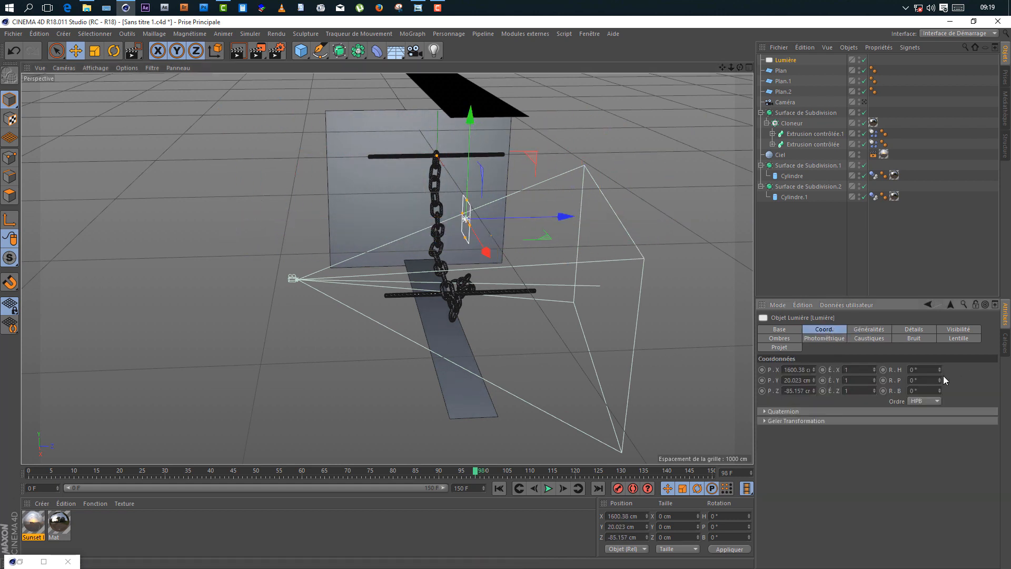
drag(939, 379, 939, 379)
right_click(940, 379)
double_click(916, 370)
text(90)
key(Tab)
drag(535, 223, 552, 223)
right_click(940, 369)
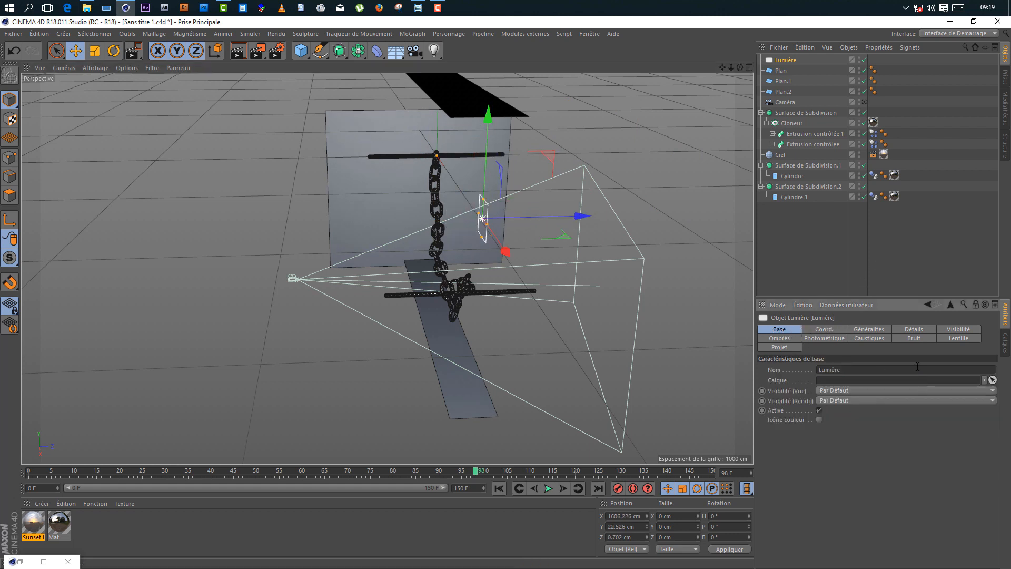
Set the light's heading rotation to 90°.
click(868, 330)
click(832, 332)
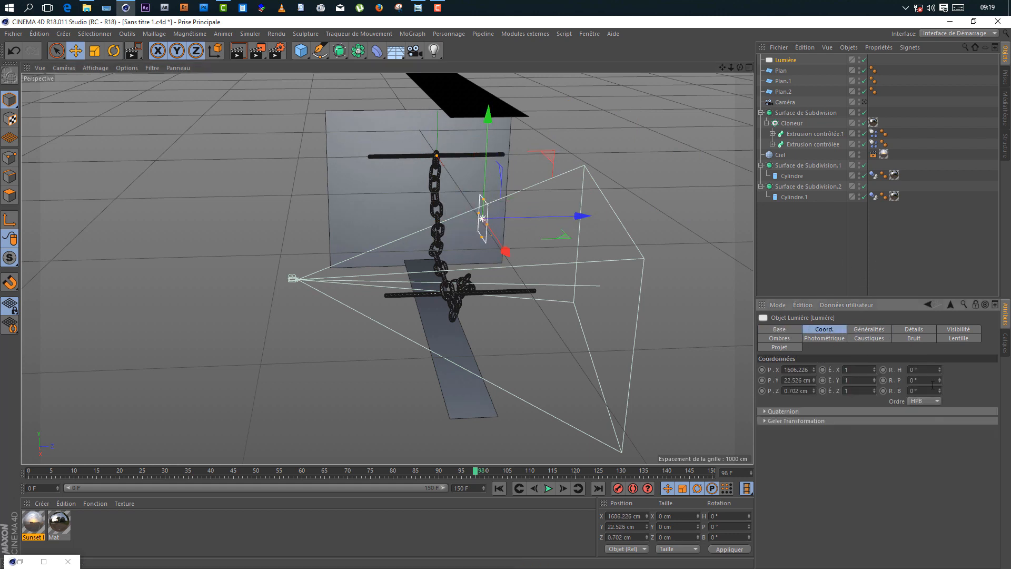
text(90)
key(Return)
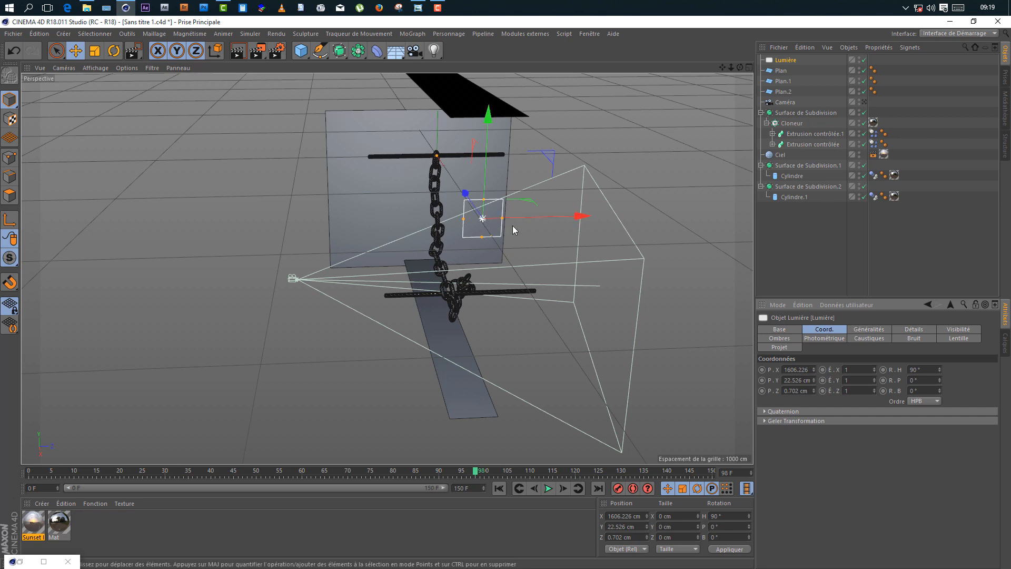
Enlarge the area light in both directions and lower it to about Y -576 cm.
drag(505, 223, 537, 224)
drag(486, 200, 495, 166)
drag(740, 67, 420, 71)
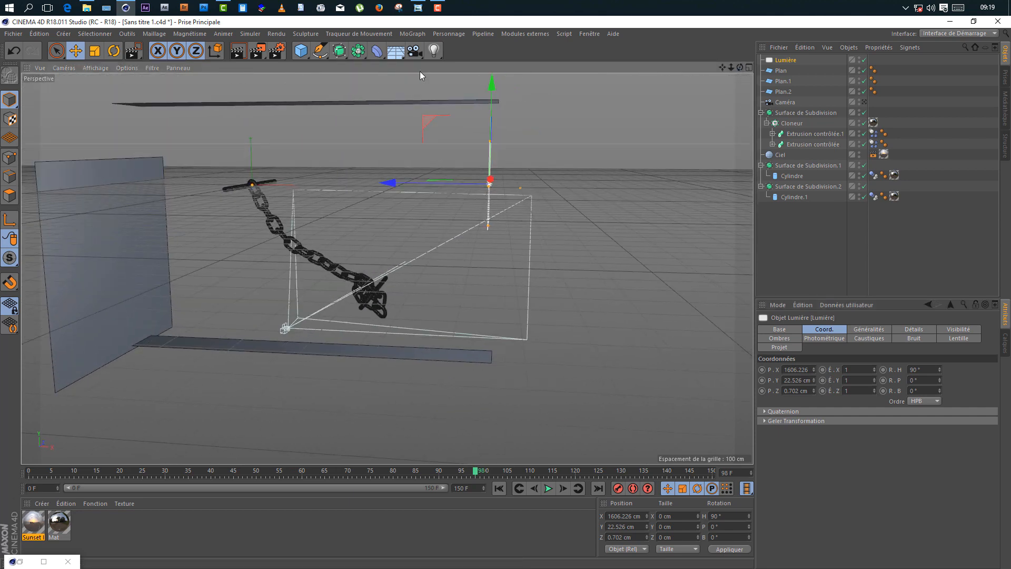
drag(492, 85, 496, 173)
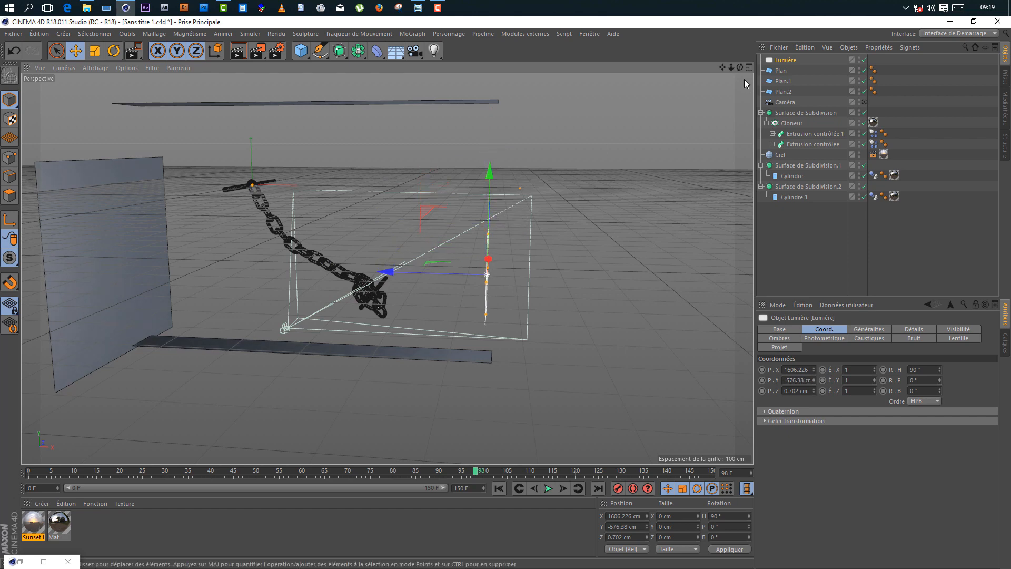
Render a close view of the chain tangled around the lower cylinder.
drag(722, 67, 751, 69)
scroll(387, 268, up, 10)
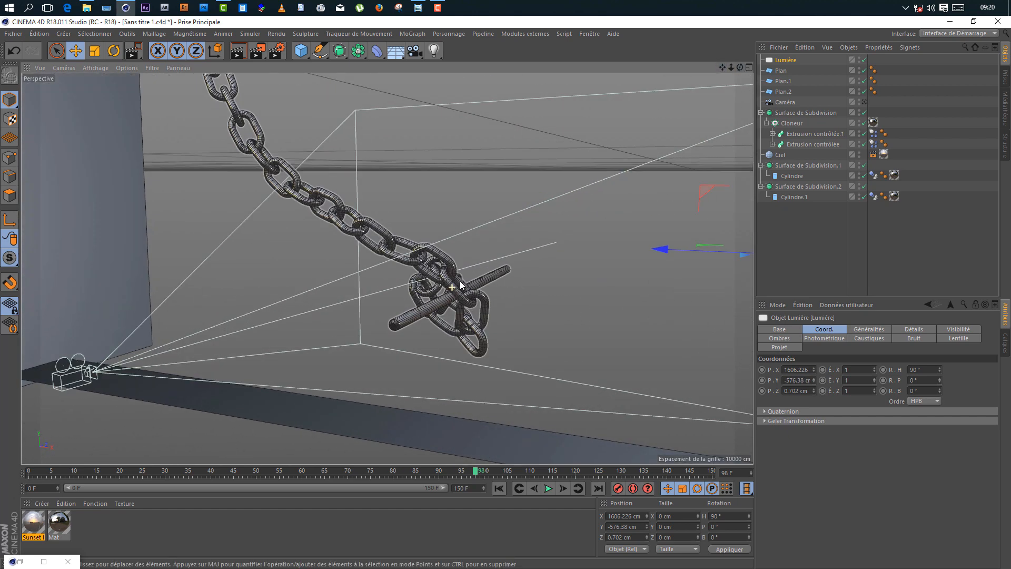
scroll(460, 285, up, 5)
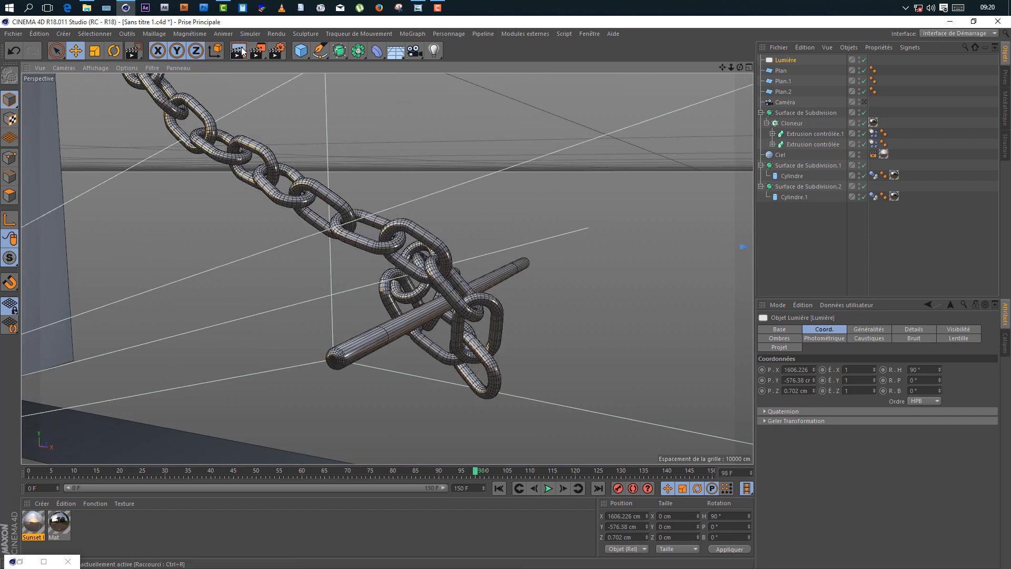
key(ctrl+r)
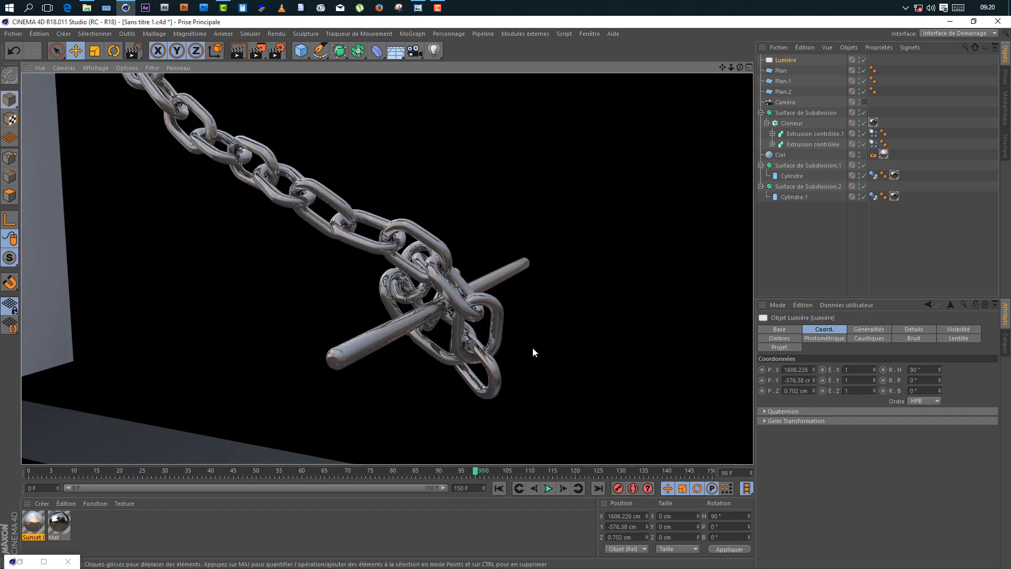
click(493, 407)
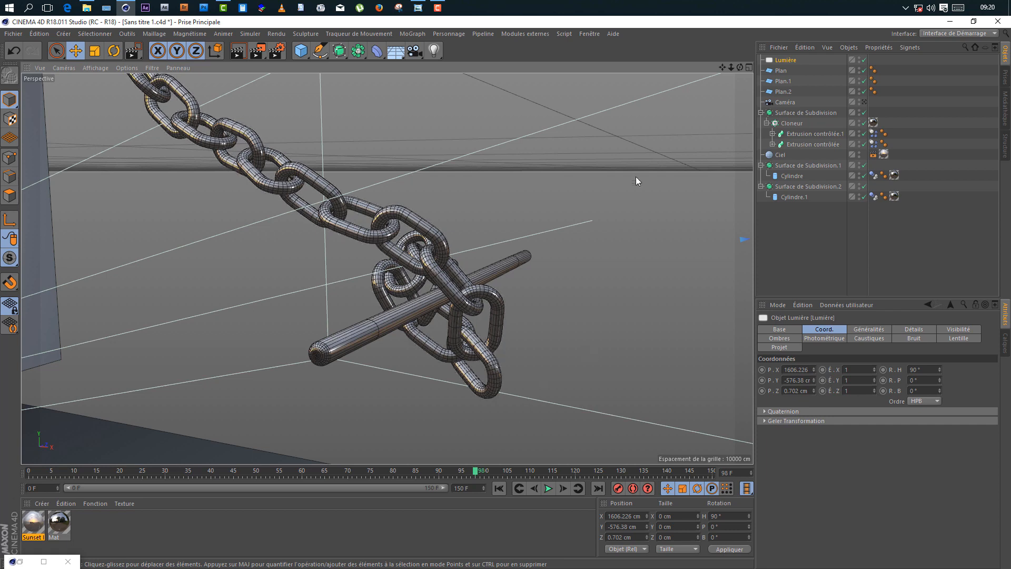
drag(731, 67, 698, 37)
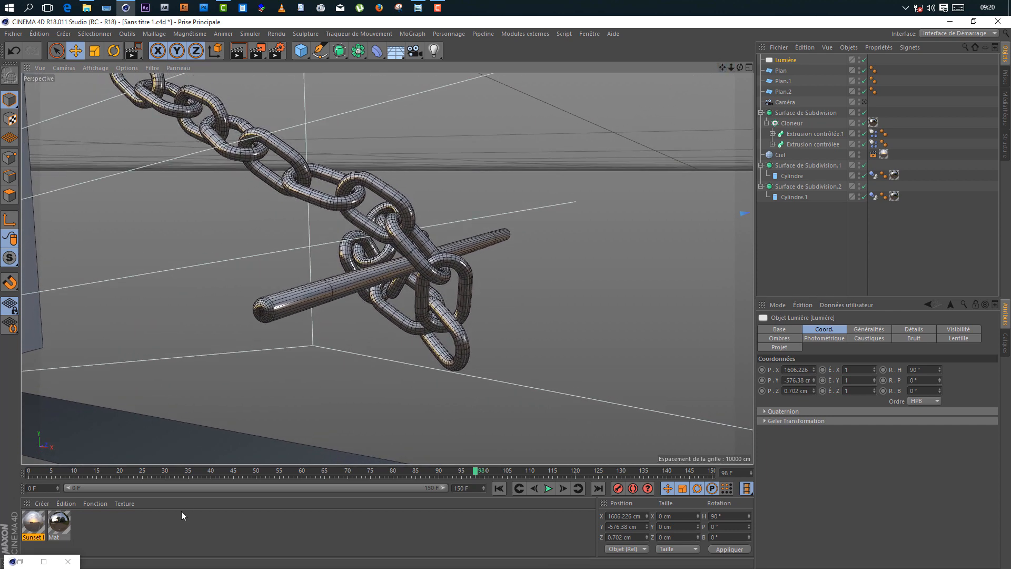
Create a new material with colour brightness at 100 %, Luminescence enabled and Réflexion disabled.
double_click(87, 529)
double_click(33, 522)
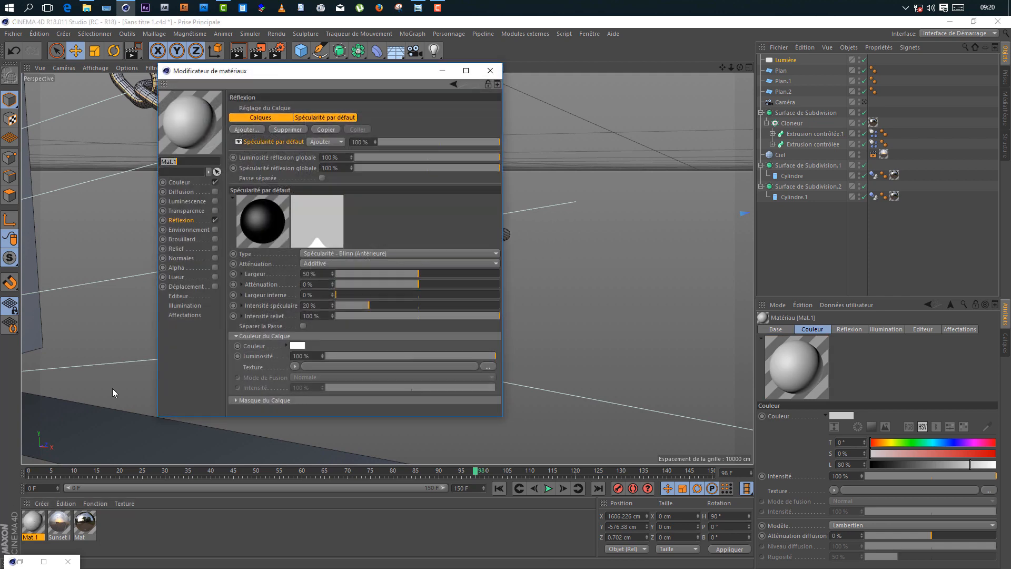
click(190, 181)
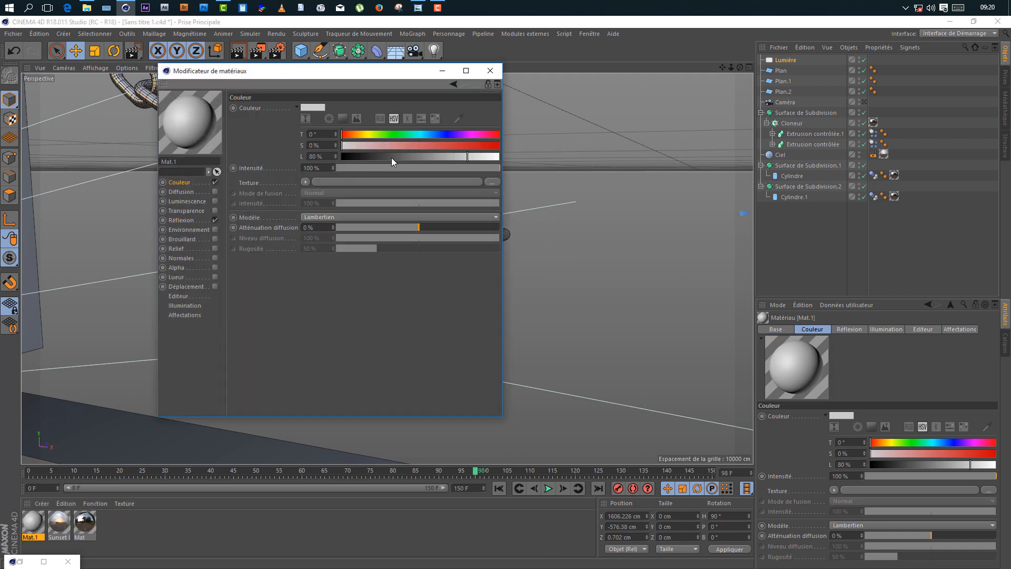
drag(476, 158, 500, 156)
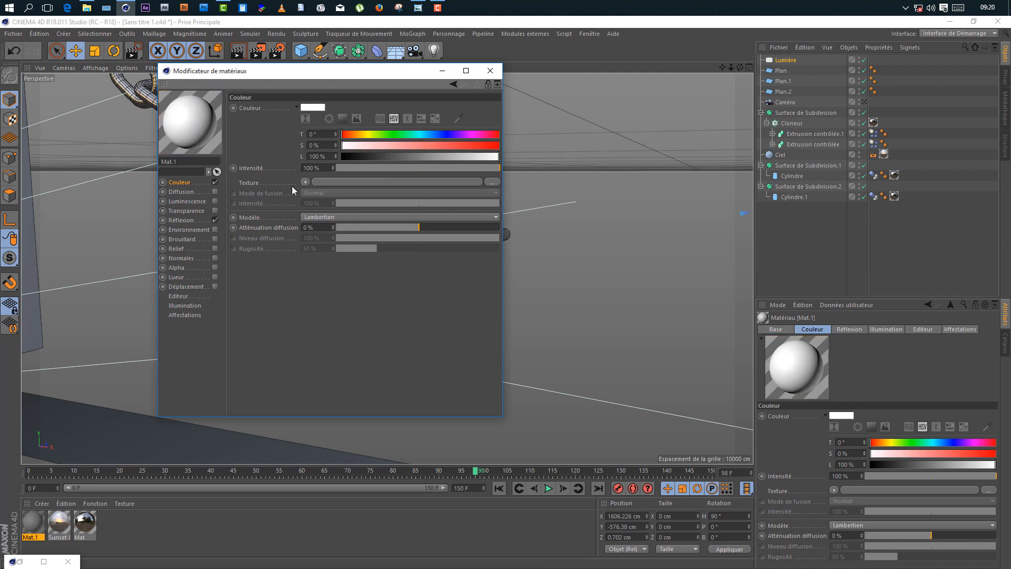
click(215, 202)
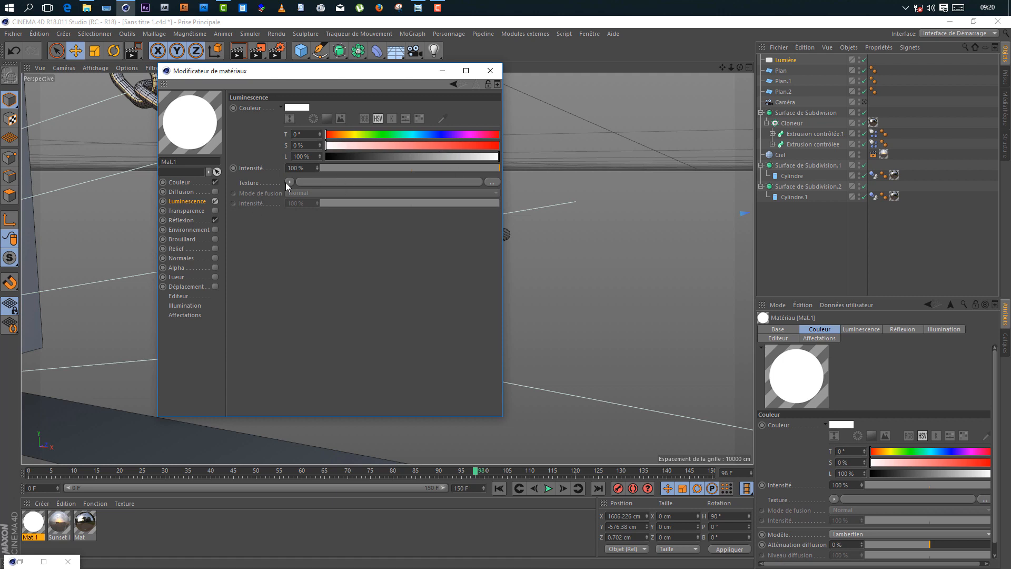
click(216, 220)
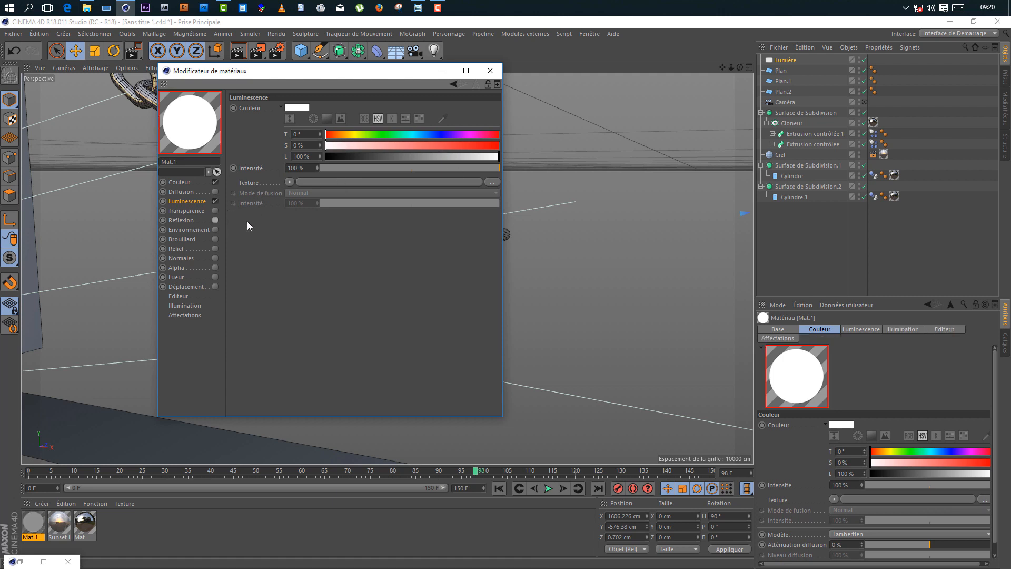
click(491, 71)
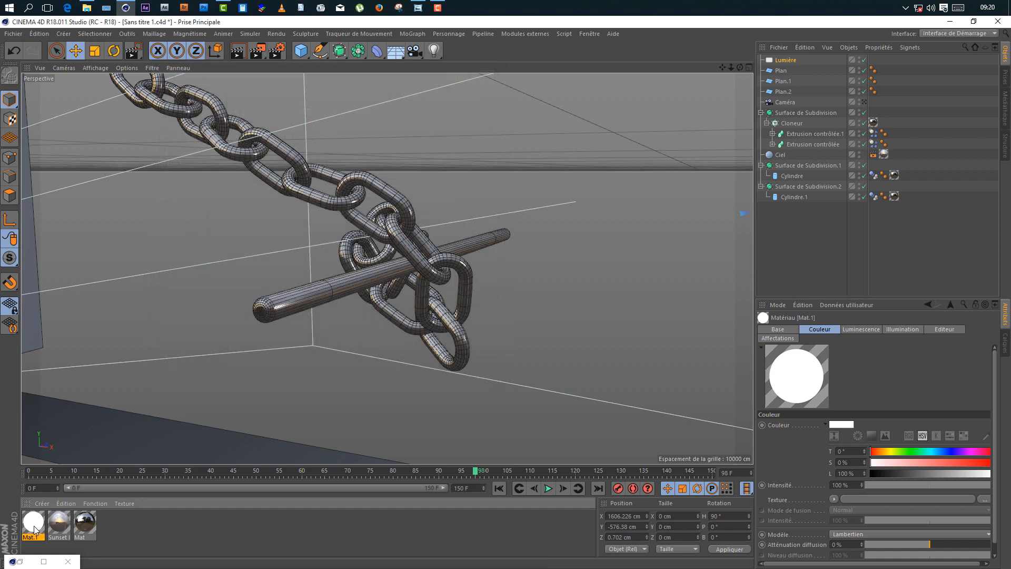
Apply the white Mat.1 material to Plan, Plan.1 and Plan.2, and render the view.
drag(32, 526, 789, 69)
ctrl+drag(884, 69, 884, 91)
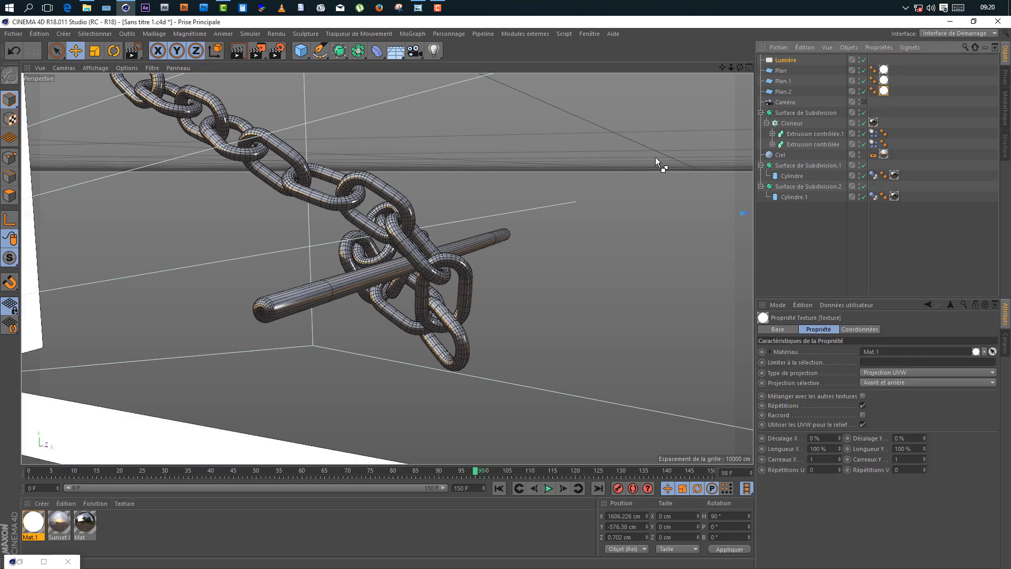
click(240, 52)
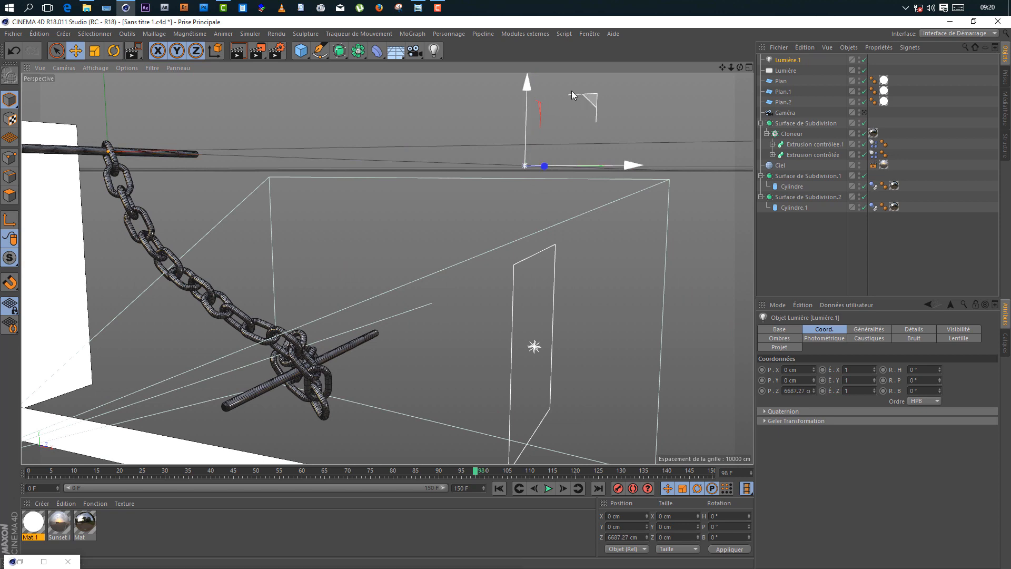
Add a second light and move it near the lower cylinder, at about X 1251 cm, Y -437 cm, Z 2 cm.
drag(571, 91, 264, 416)
scroll(269, 412, up, 5)
drag(404, 306, 504, 261)
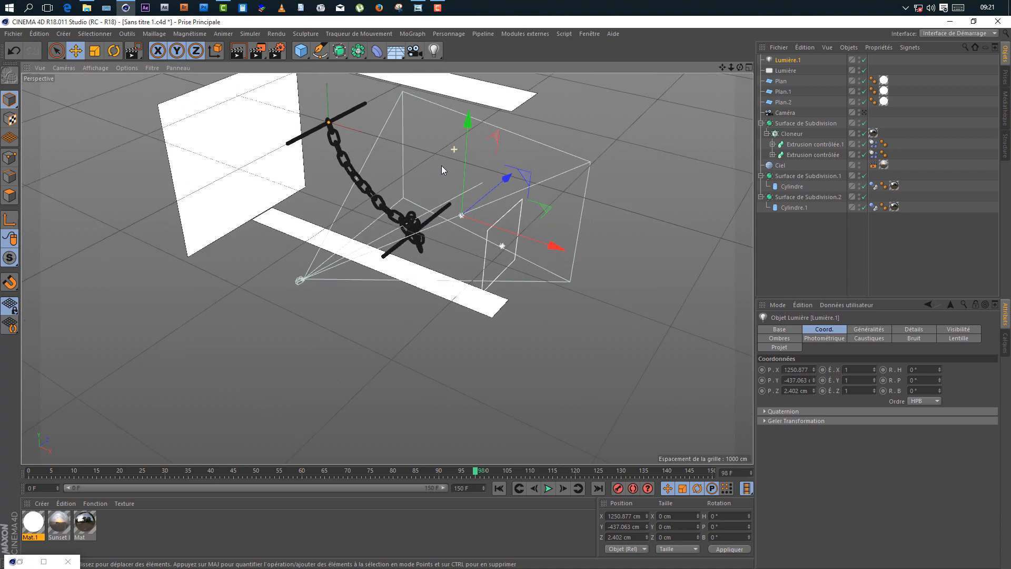
scroll(442, 167, up, 6)
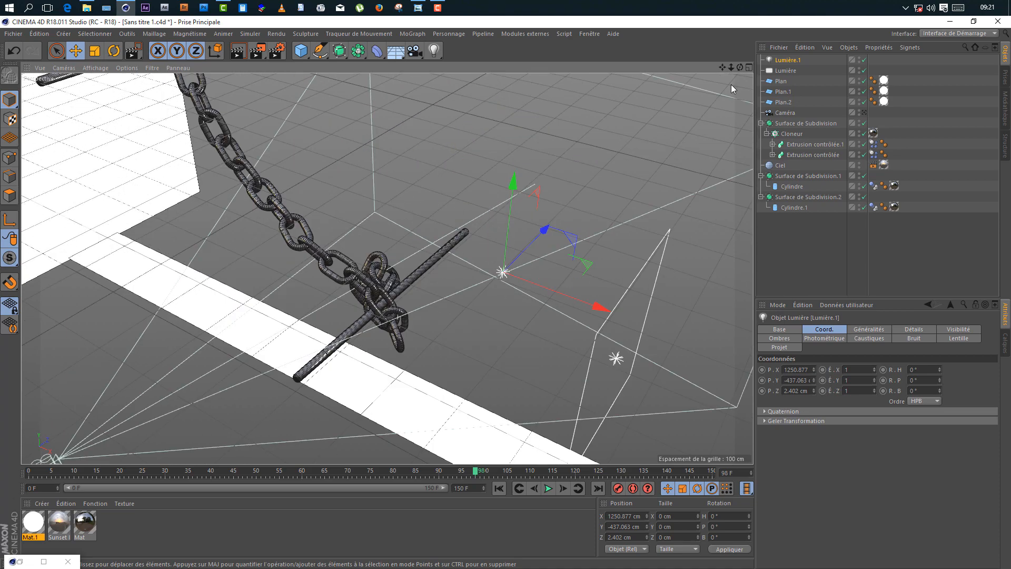
drag(740, 67, 653, 79)
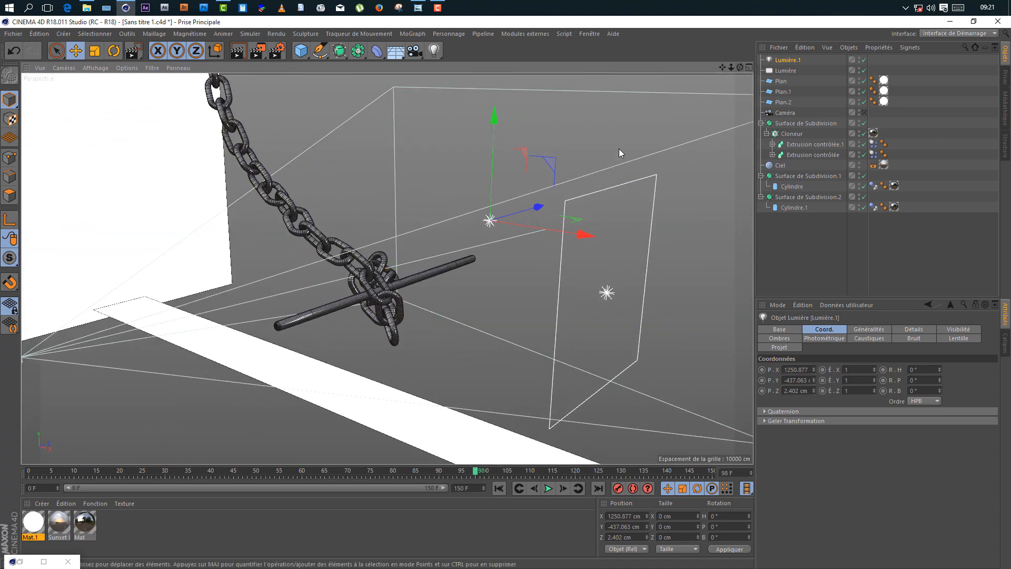
Move the selected light to about X 1126 cm and Y -348 cm, and render a closer view of the knotted chain.
drag(568, 232, 532, 228)
drag(457, 170, 457, 138)
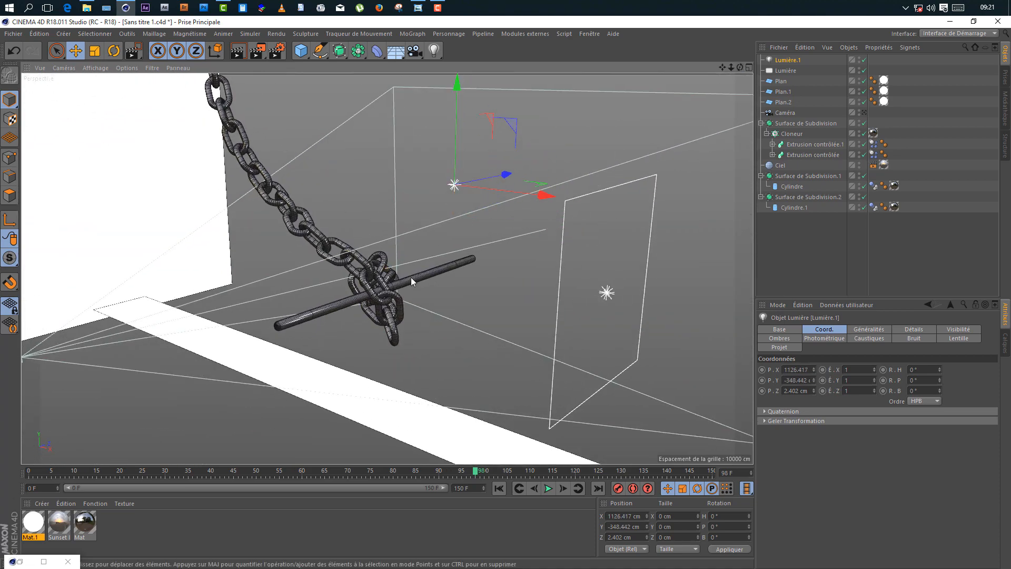
scroll(411, 277, up, 8)
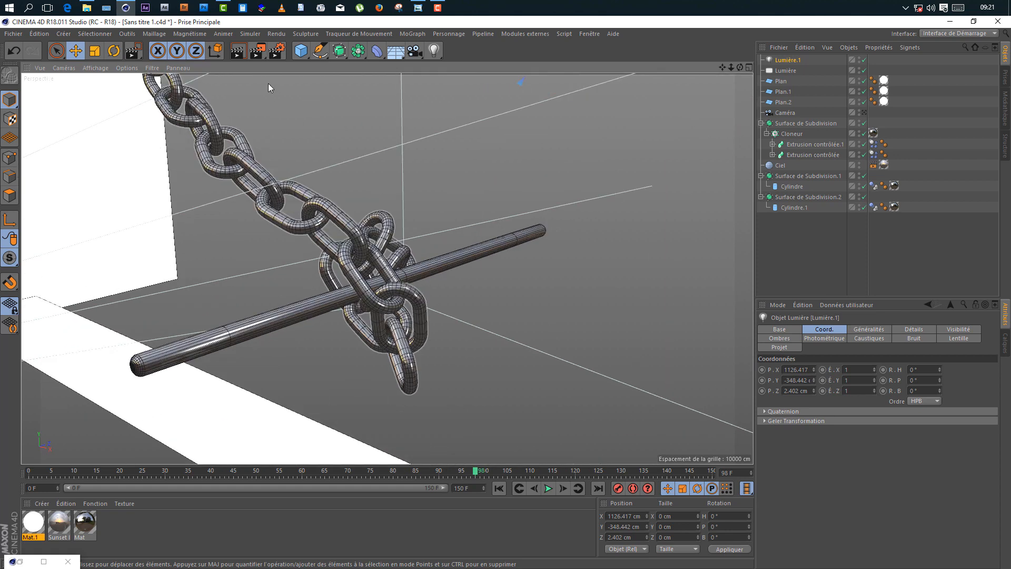
key(alt+r)
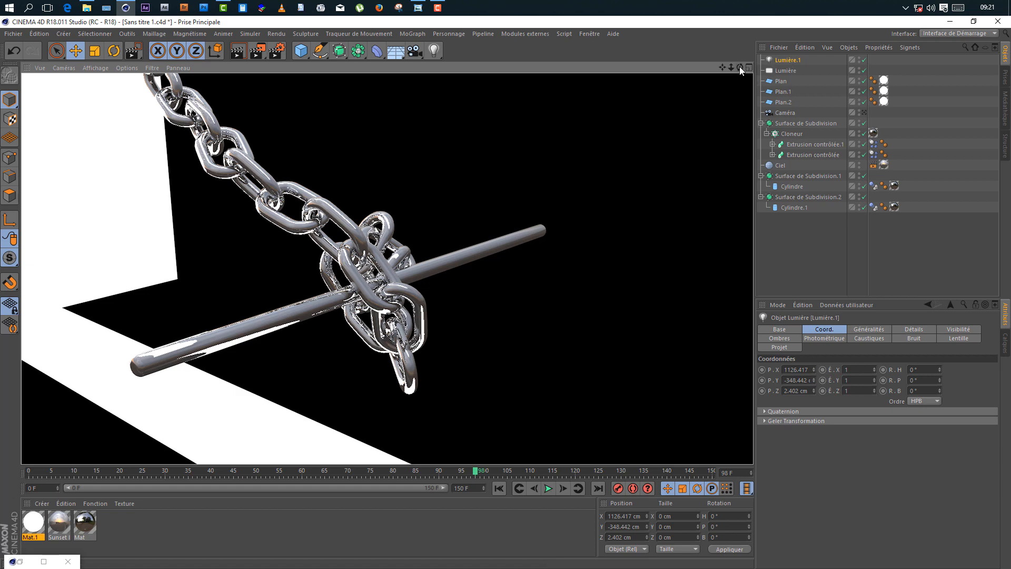
Render the chain and bar in the viewport from a lower viewing angle.
mouse_move(740, 66)
mouse_down()
mouse_move(659, 132)
mouse_move(323, 279)
mouse_up()
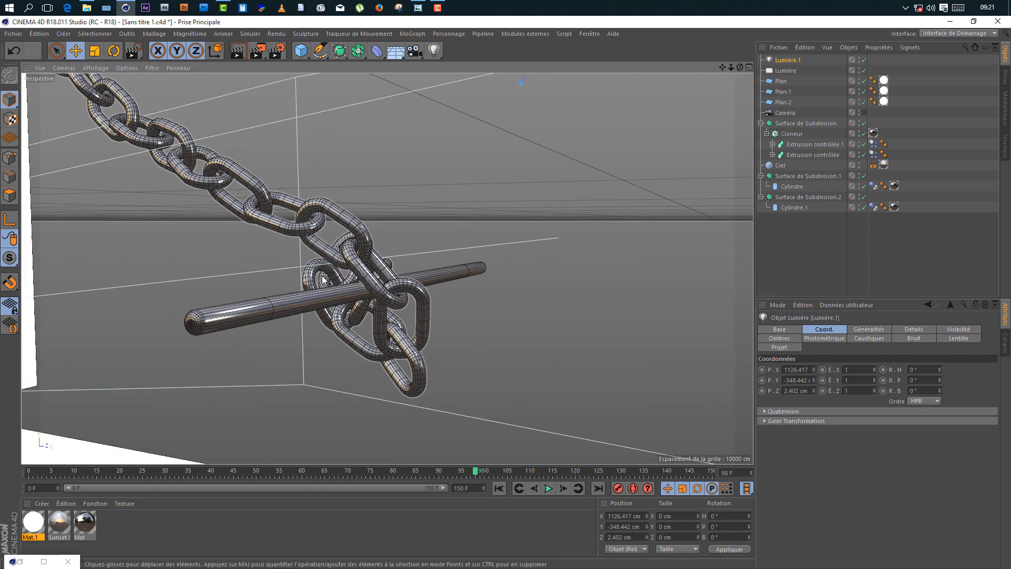
key(ctrl+s)
key(ctrl+r)
Add the Occlusion ambiante and Illumination Globale effects to the render settings and test-render the view.
click(274, 48)
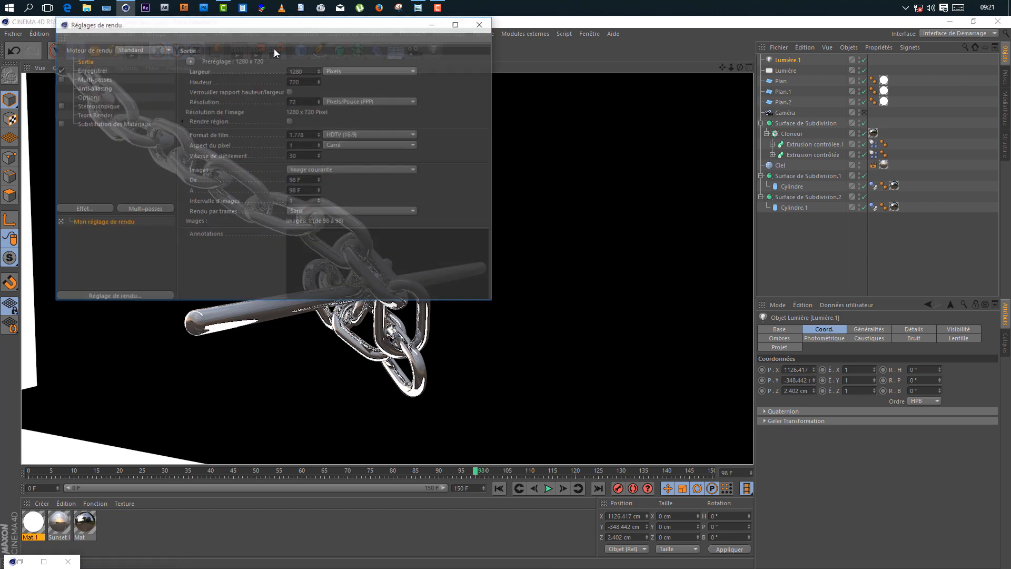
click(84, 208)
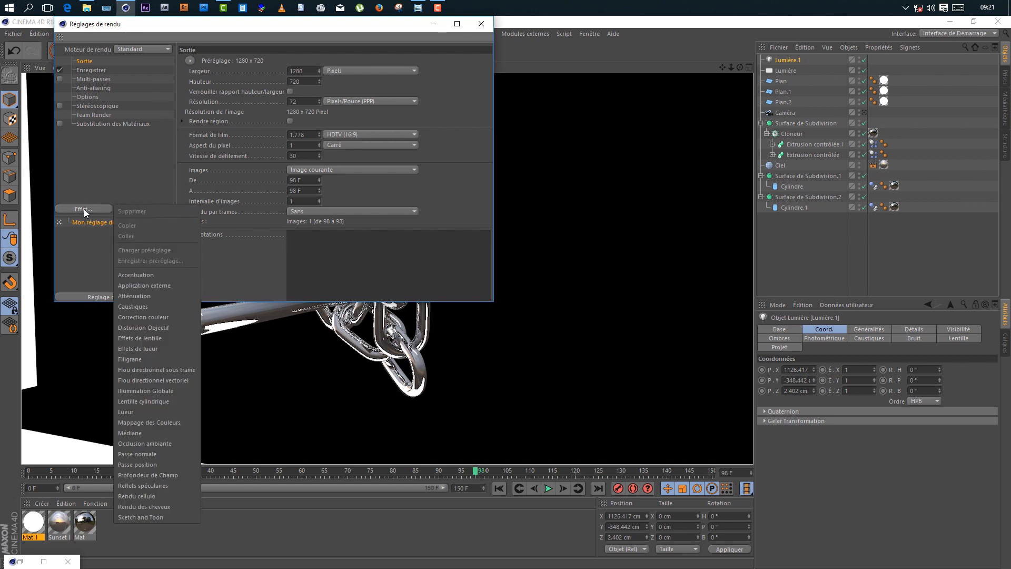
click(154, 443)
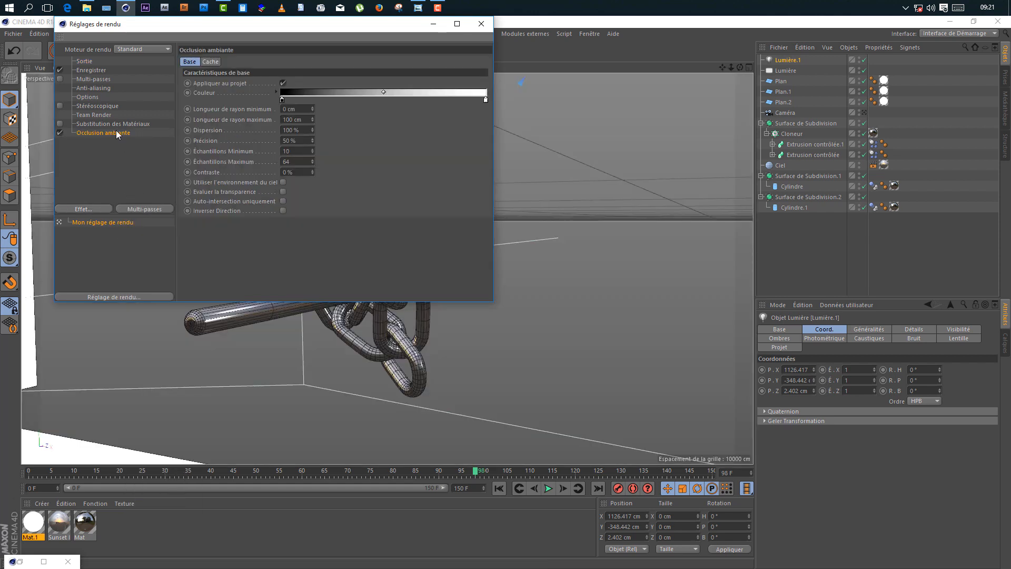
click(108, 210)
click(159, 391)
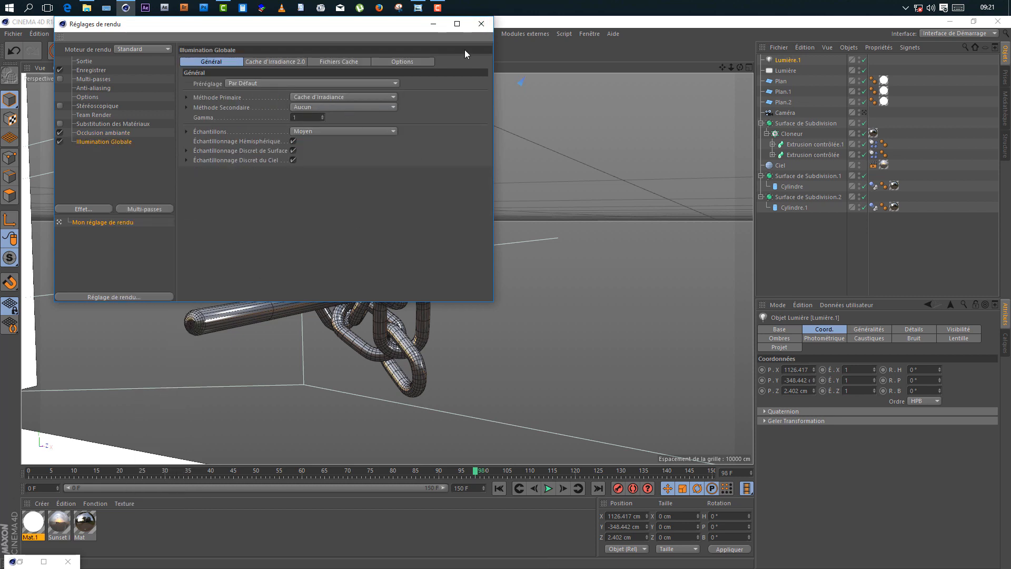
click(481, 24)
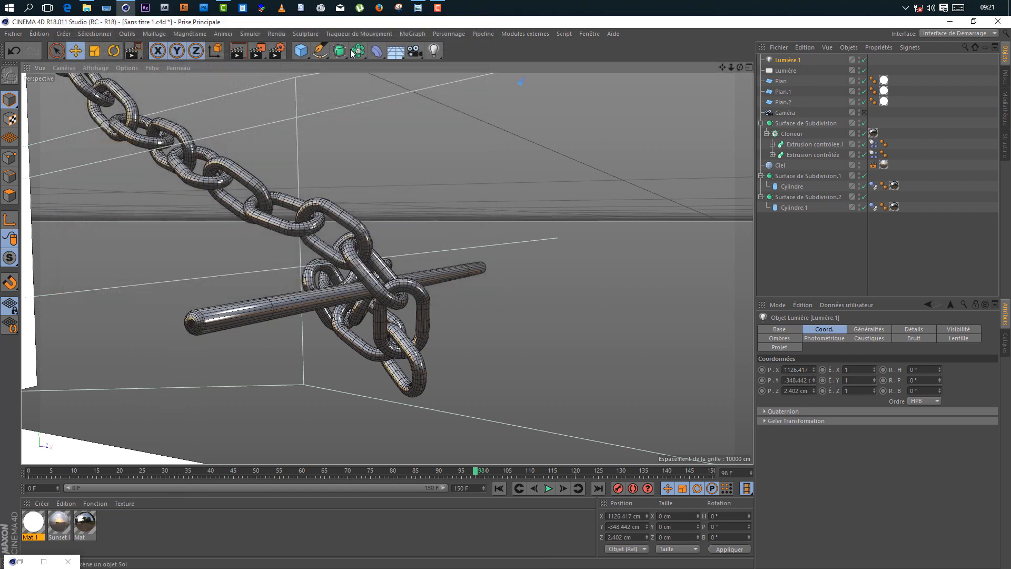
key(ctrl+r)
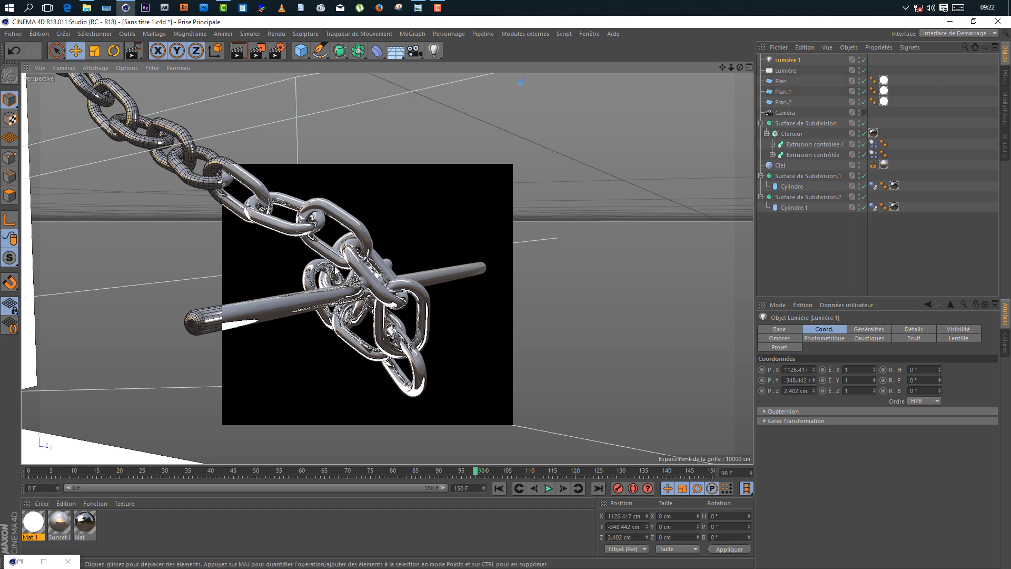
click(481, 362)
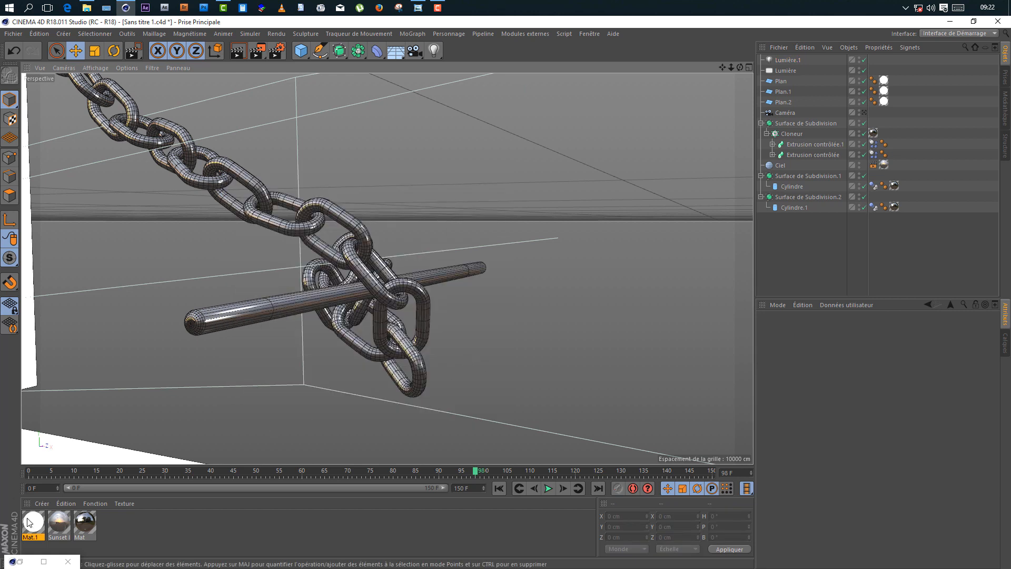
In the Mat material's reflection layer, set the layer colour's Luminosité to 70% and Rugosité to 20%.
click(137, 537)
double_click(87, 524)
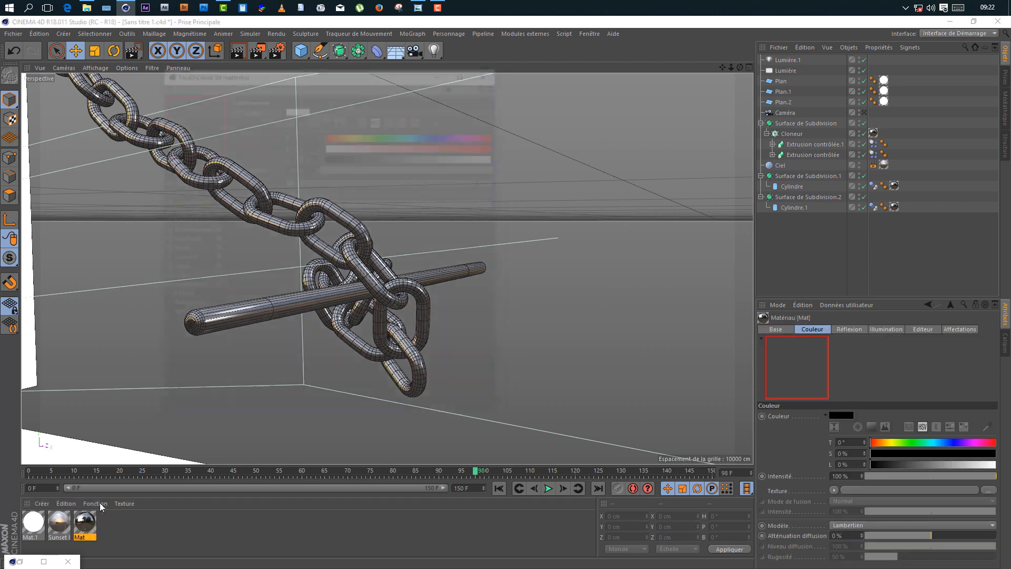
click(207, 222)
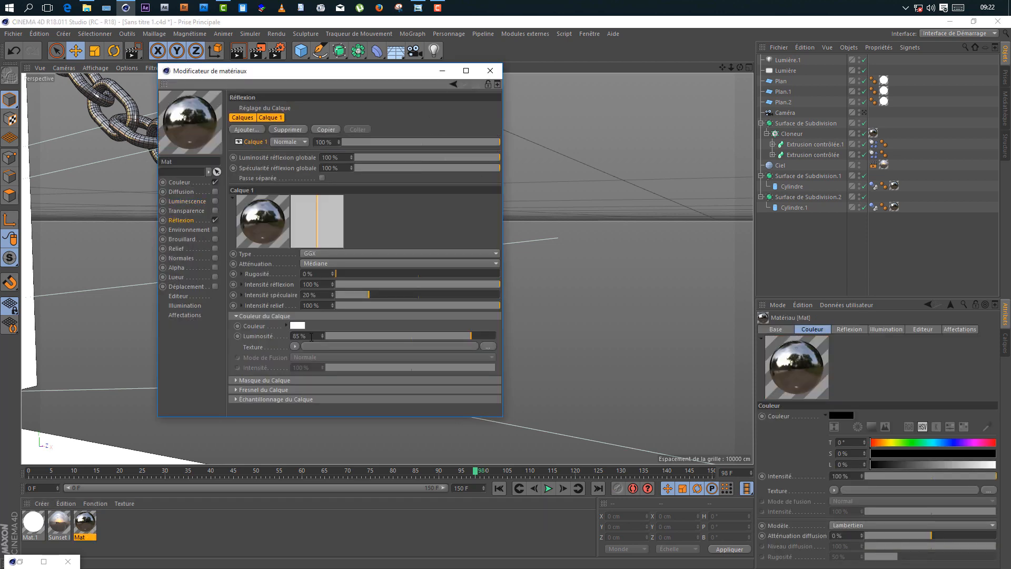
drag(312, 336, 241, 339)
text(70)
click(213, 349)
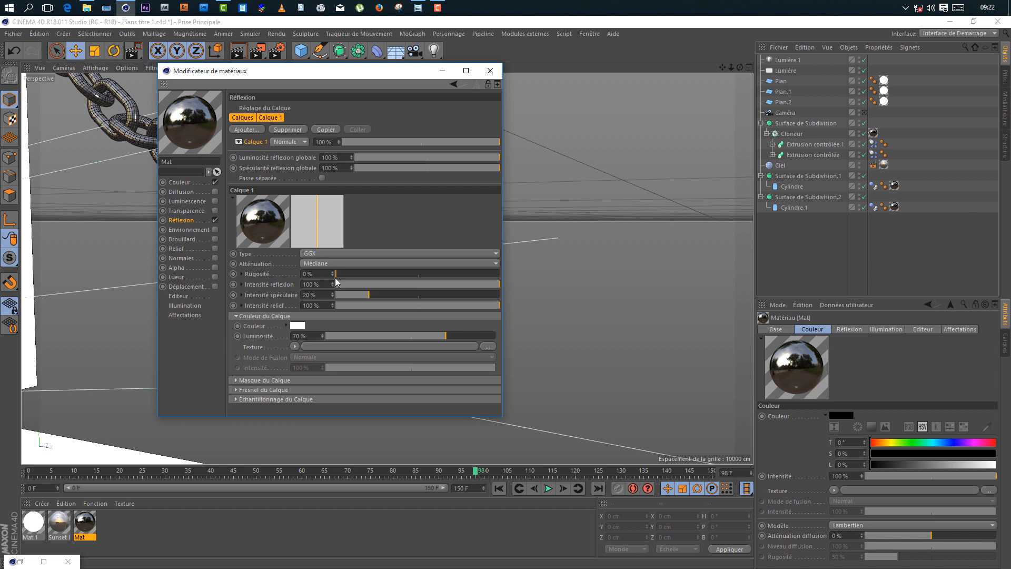
drag(316, 275, 261, 269)
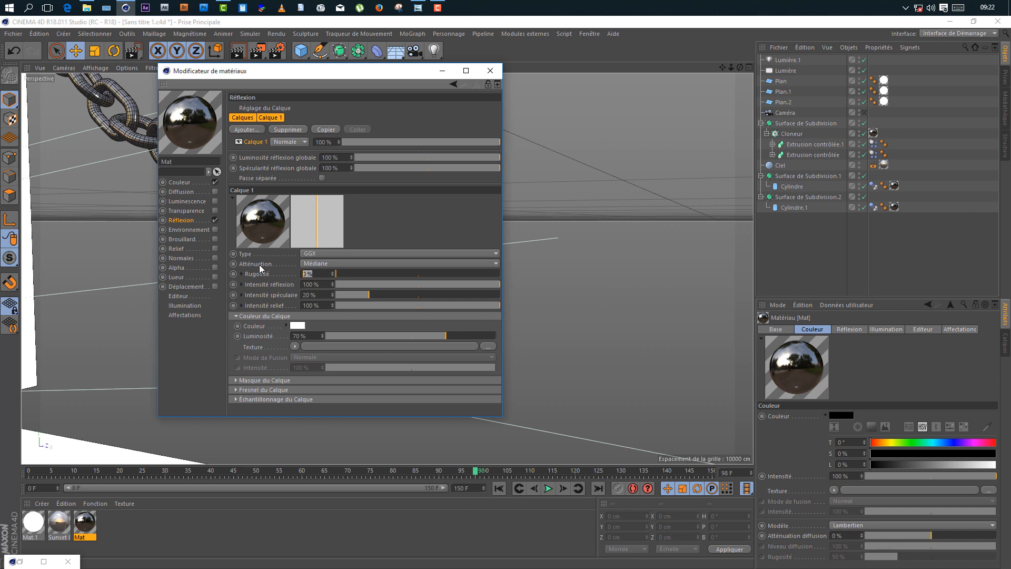
click(198, 378)
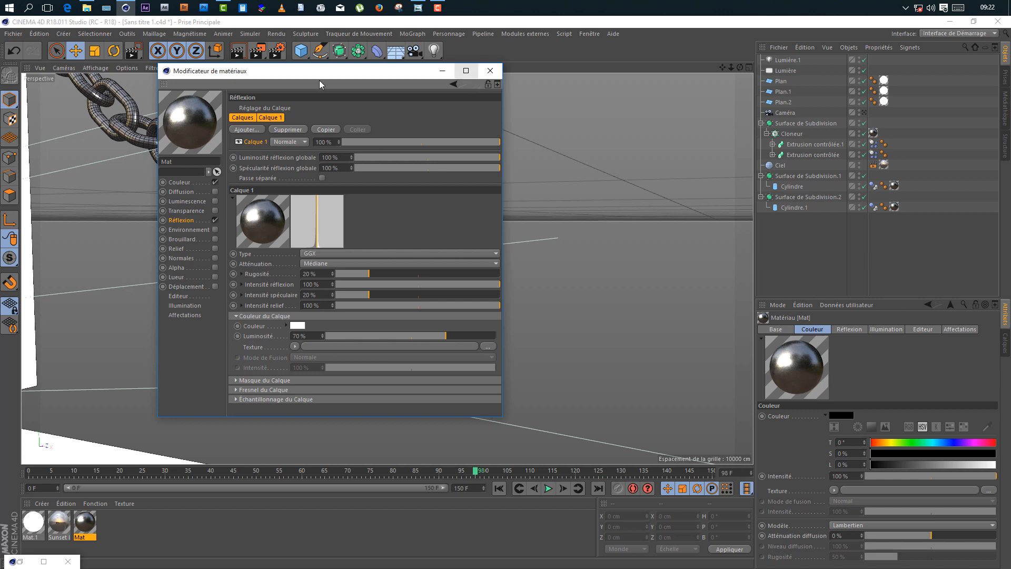
Set the reflection layer colour's Luminosité to 80% and close the material editor.
drag(308, 337, 236, 344)
text(100)
key(Return)
click(490, 71)
Render only the region around the knotted lower chain links to check the rougher metal material.
click(258, 51)
drag(299, 192, 452, 404)
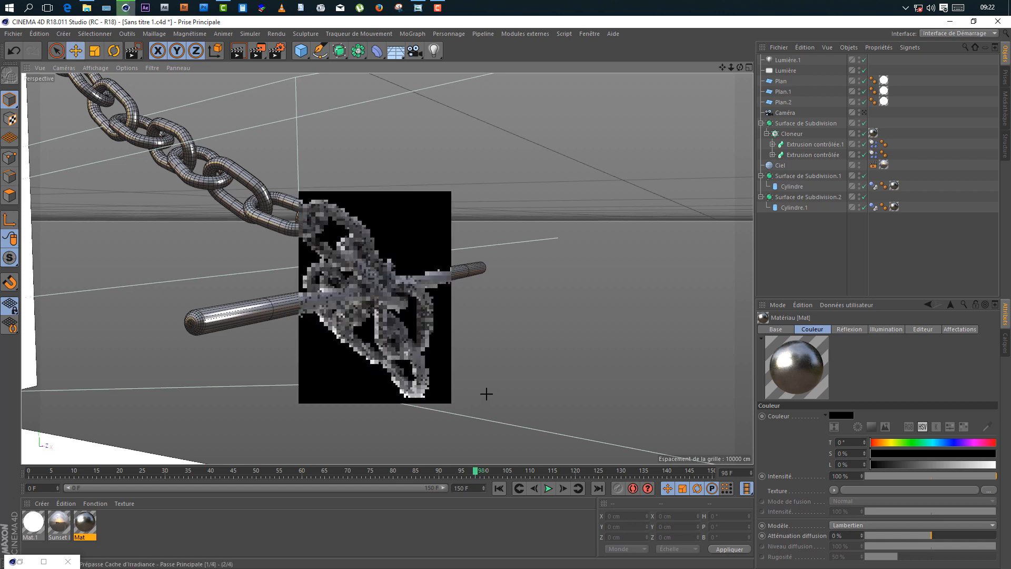
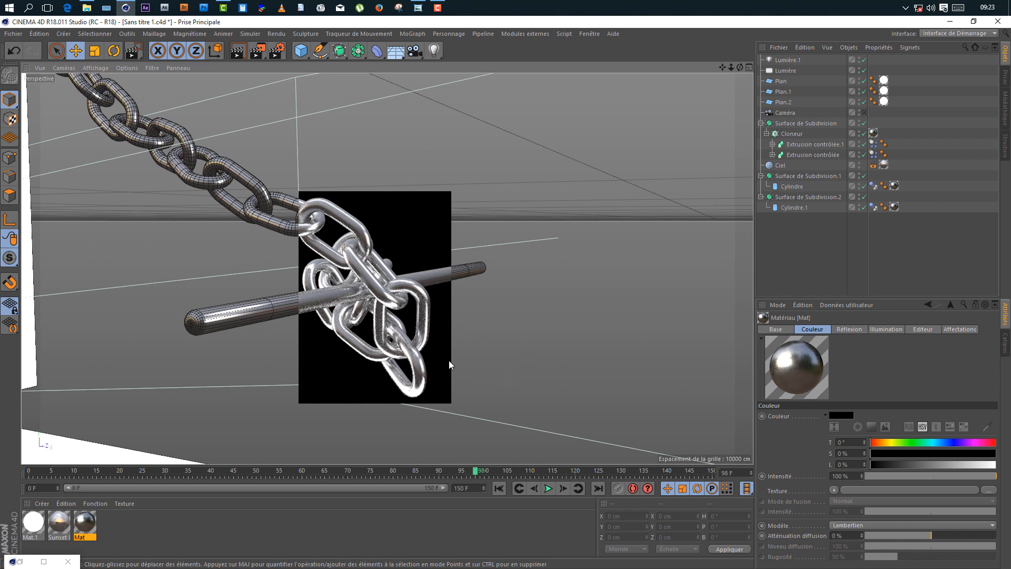
key(alt+r)
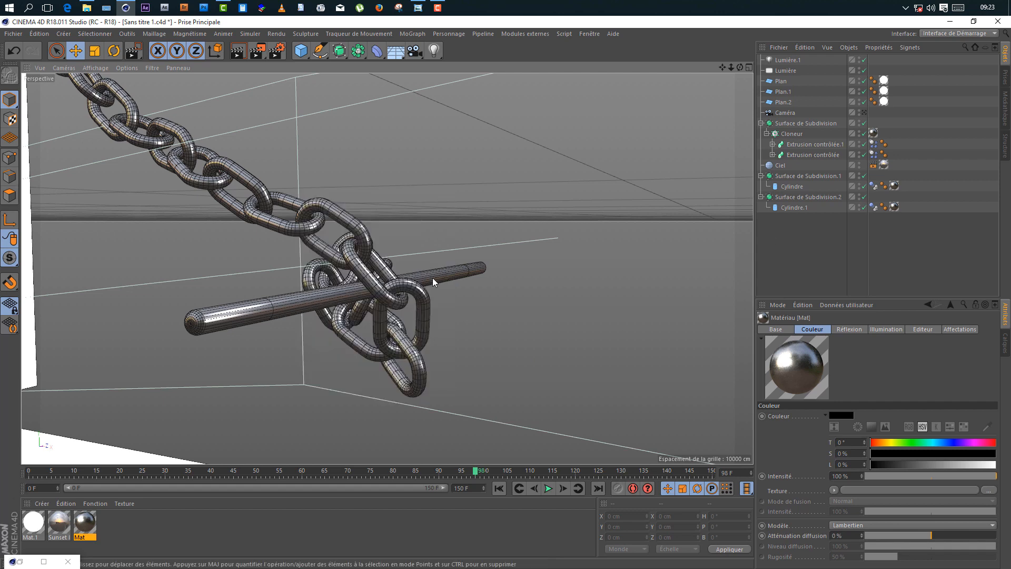
click(433, 277)
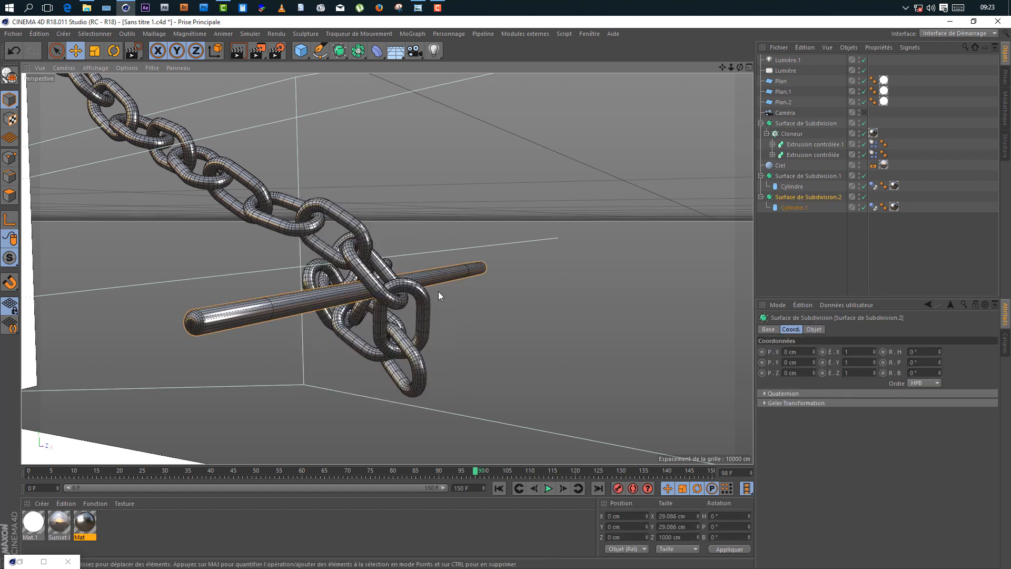
Set the Mat material's reflection Rugosité to 15% and the layer colour's Luminosité to 70%.
double_click(83, 529)
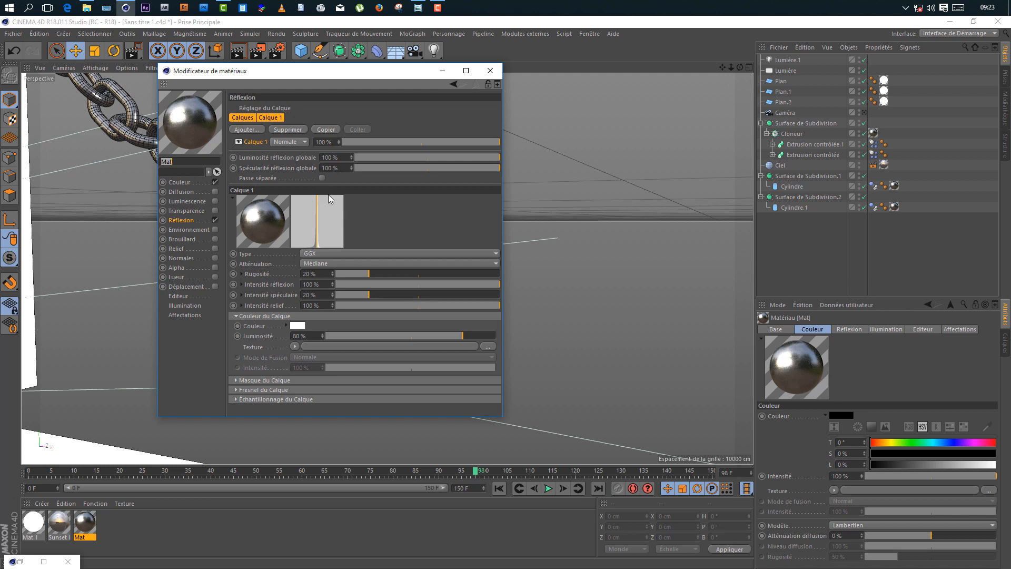
double_click(311, 274)
text(15)
key(Tab)
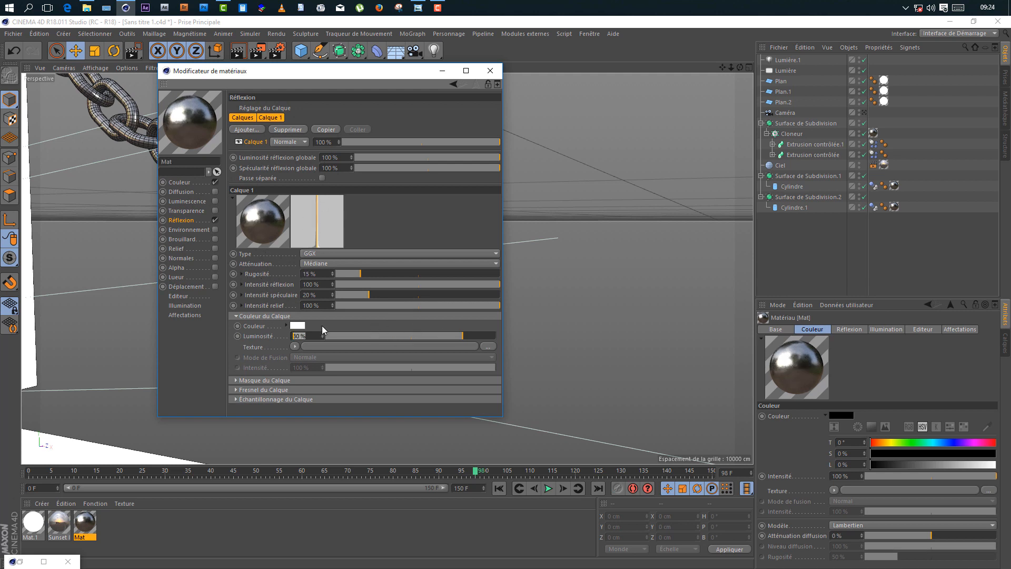
text(70)
key(Return)
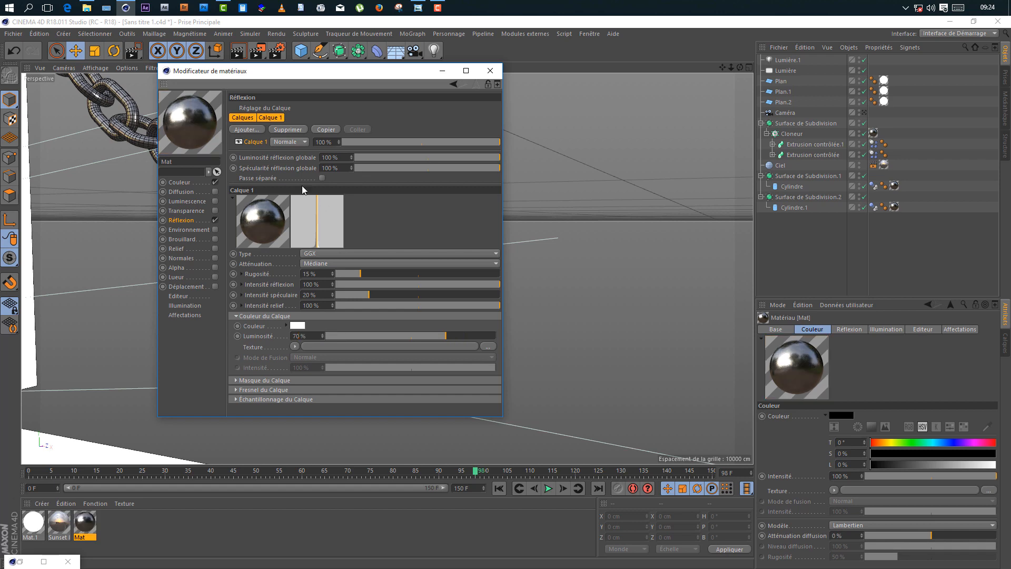
drag(343, 74, 692, 105)
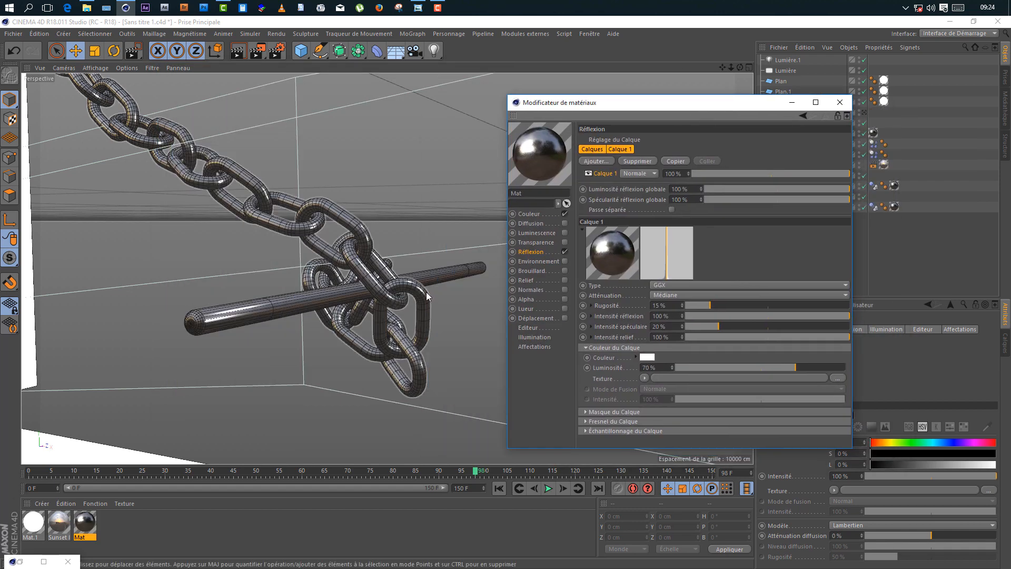
click(840, 102)
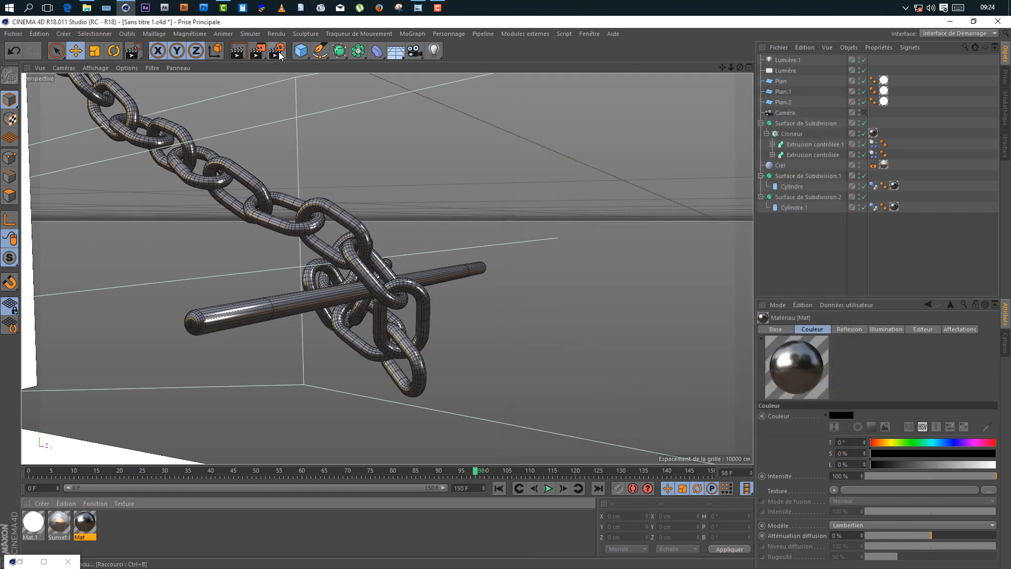
Switch the render engine to Physique and set its sampling quality to Elevée.
click(278, 51)
drag(248, 34, 680, 62)
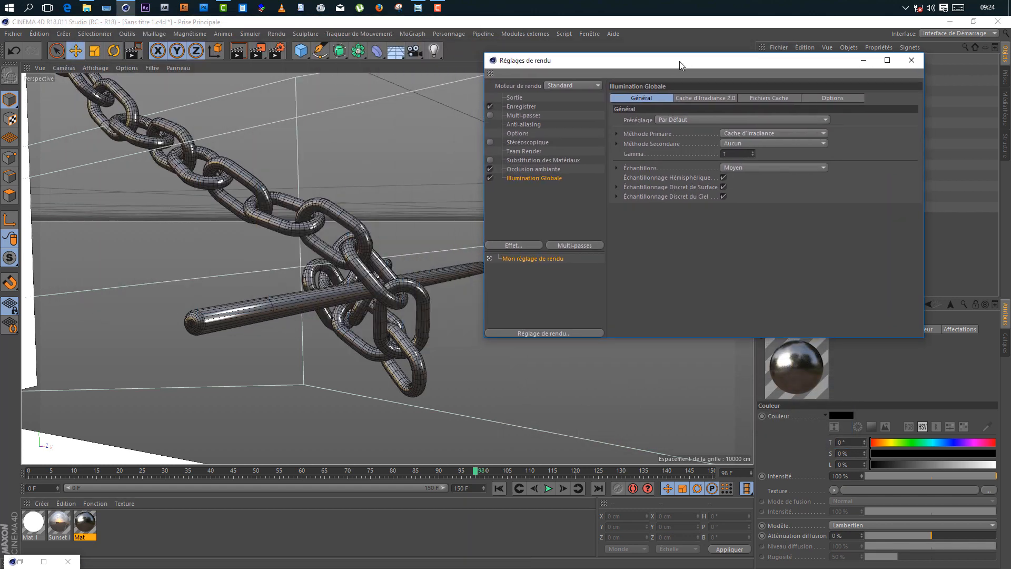
click(562, 84)
click(557, 106)
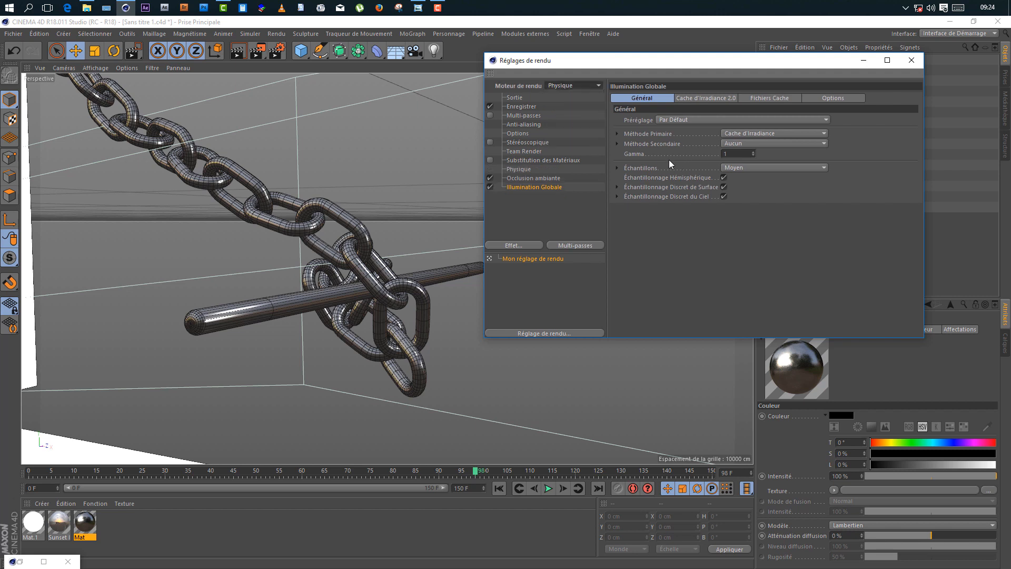
click(519, 170)
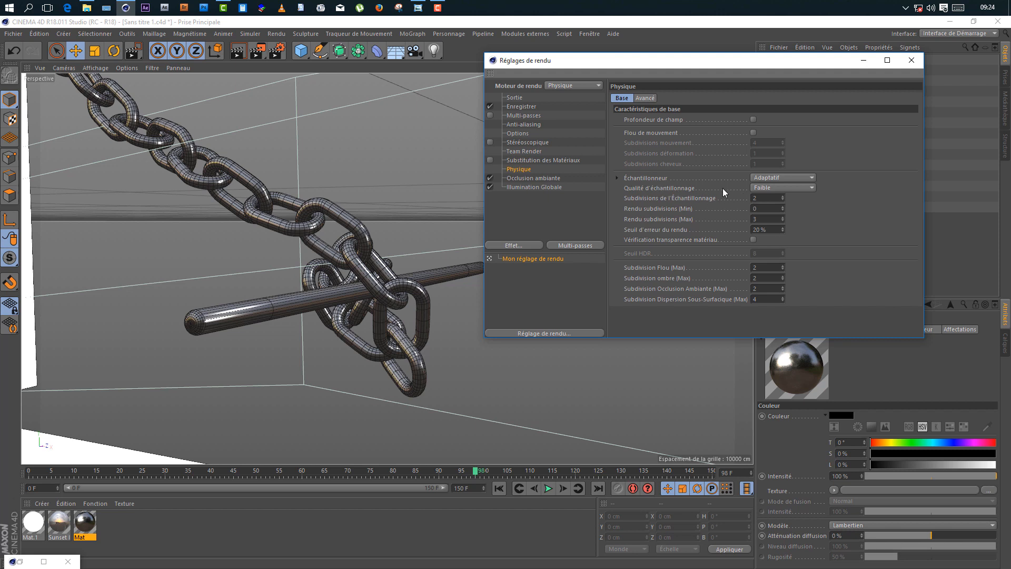
click(767, 187)
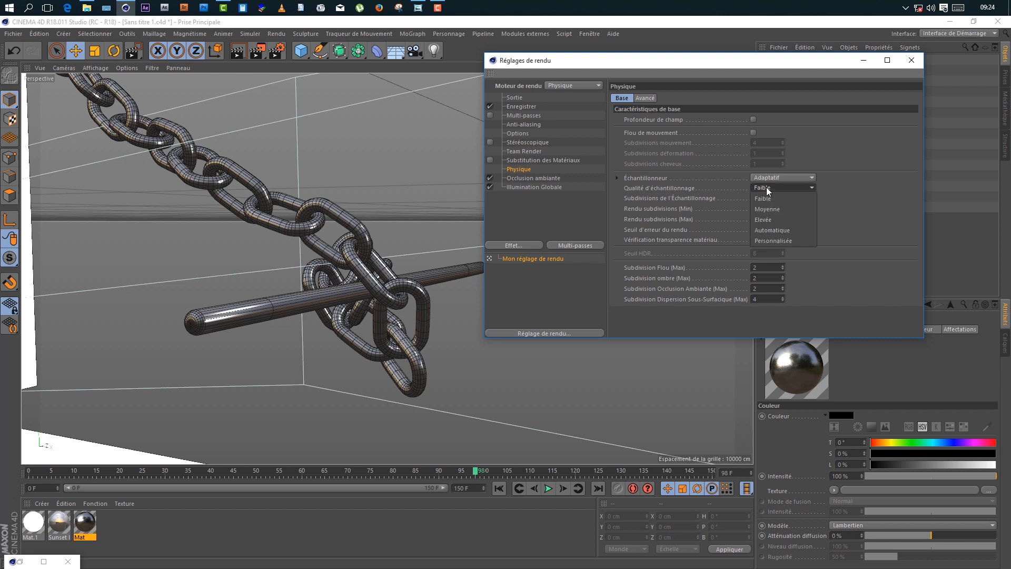
click(767, 216)
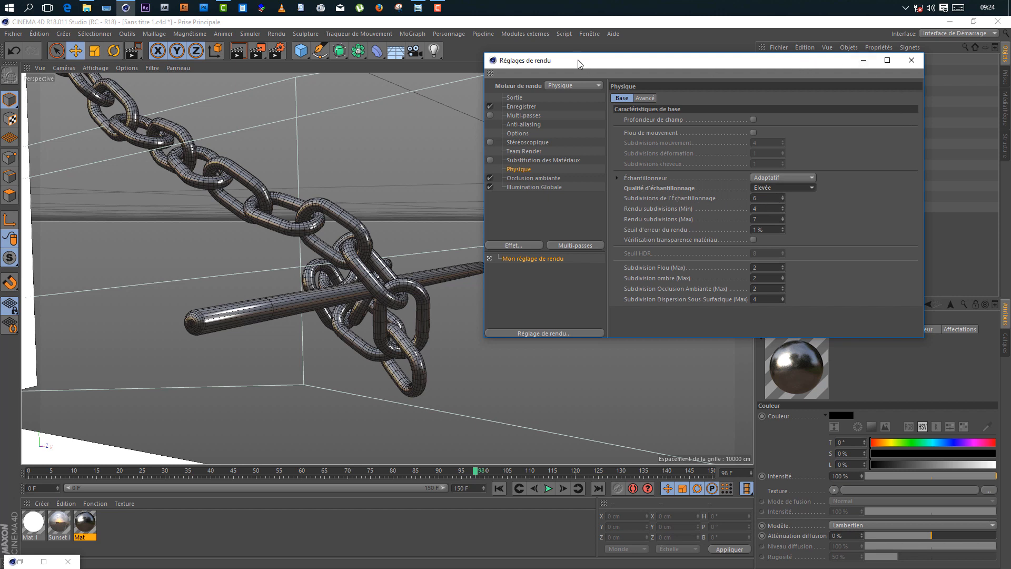
Render the region around the chain knot with the physical renderer, keeping the render settings clear of it.
drag(577, 59, 588, 84)
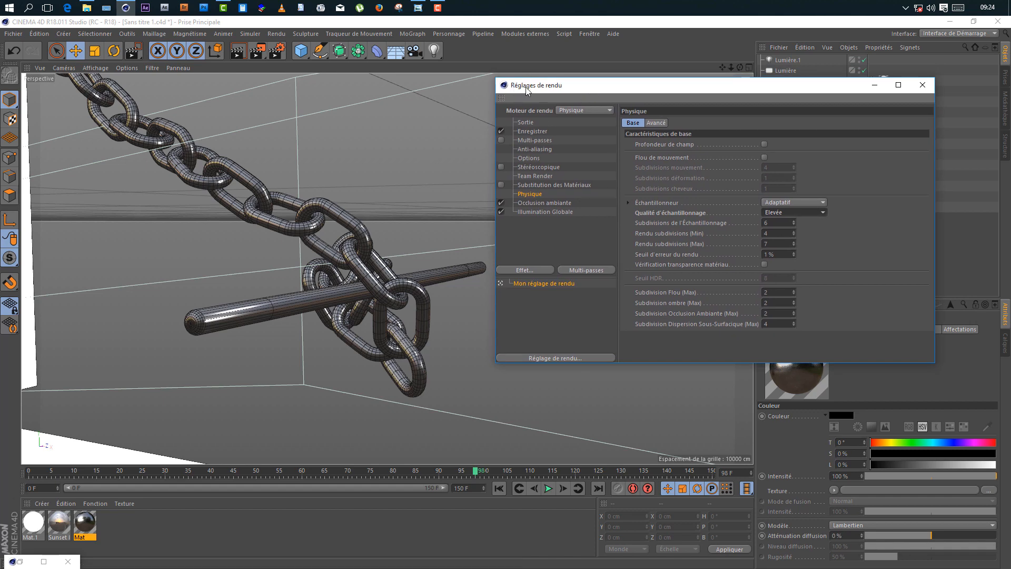
drag(527, 88, 625, 94)
drag(260, 56, 323, 71)
drag(294, 219, 463, 414)
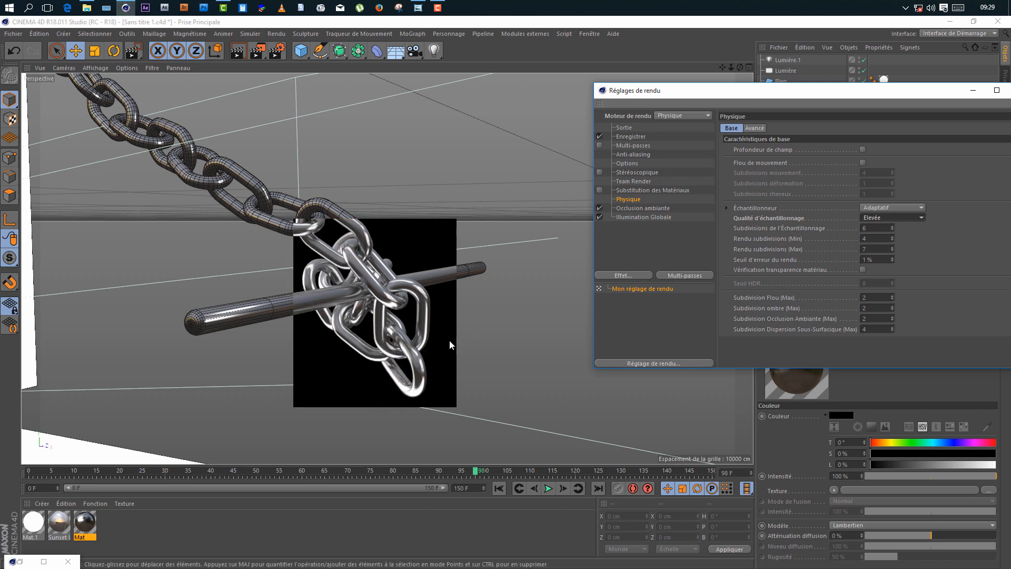
Set the physical renderer's sampling subdivisions to 3.
click(763, 230)
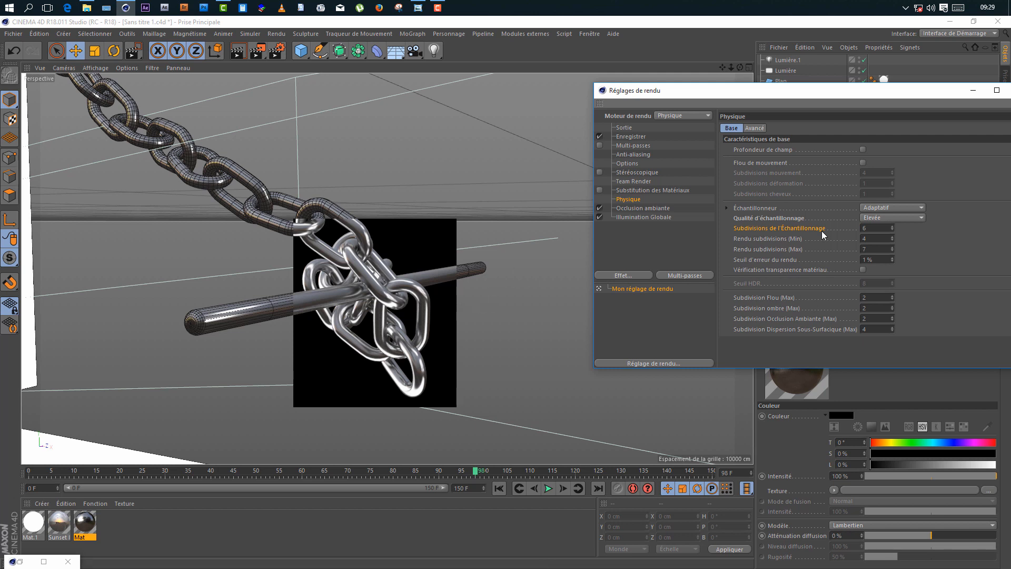
double_click(866, 228)
text(3)
key(Return)
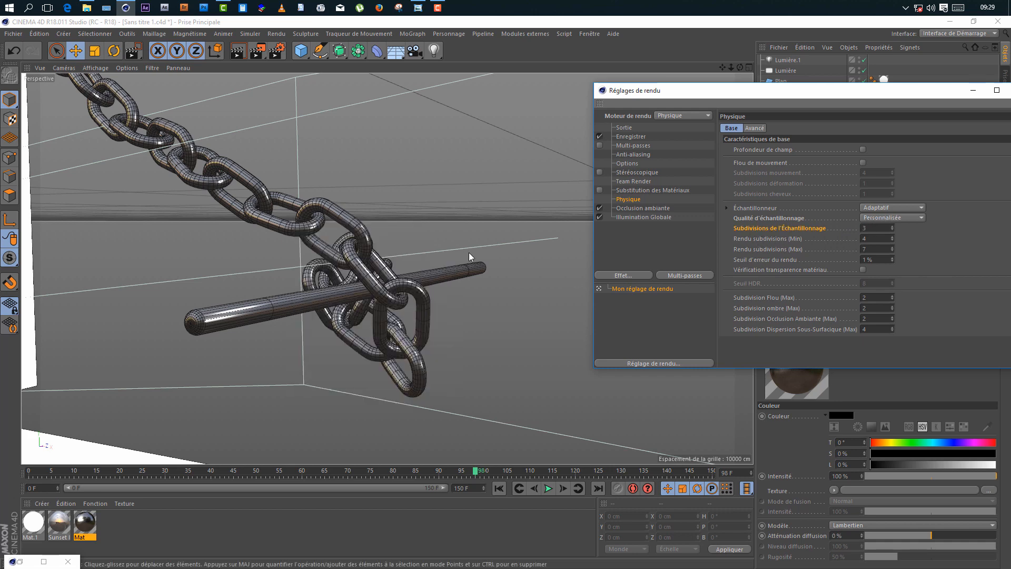
Render a smaller region around the chain knot to test the reduced sampling subdivisions.
click(258, 51)
click(308, 68)
drag(308, 225, 433, 372)
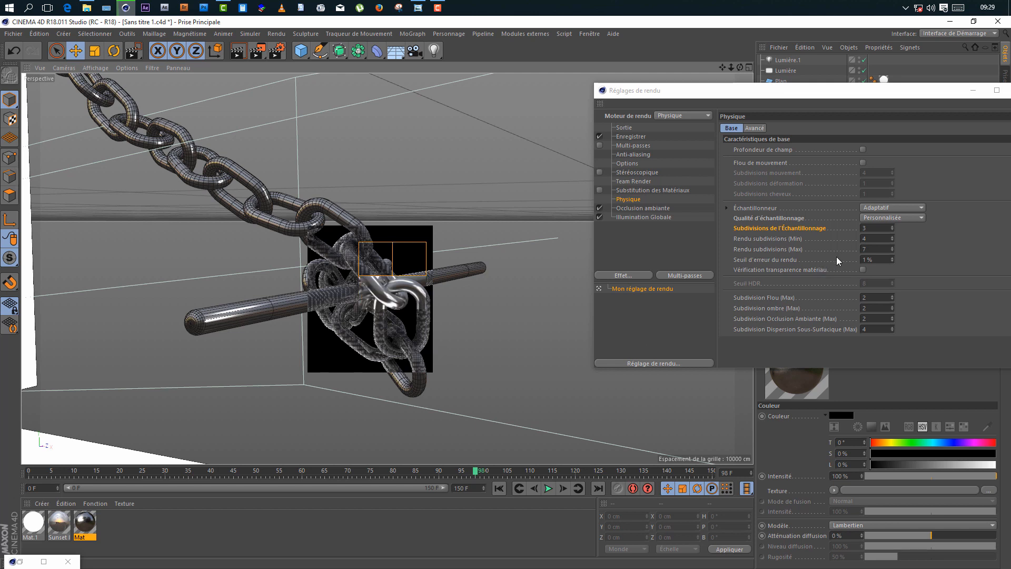
Set the physical renderer's sampling subdivisions to 1.5 and render a region around the chain knot.
click(874, 228)
text(1.5)
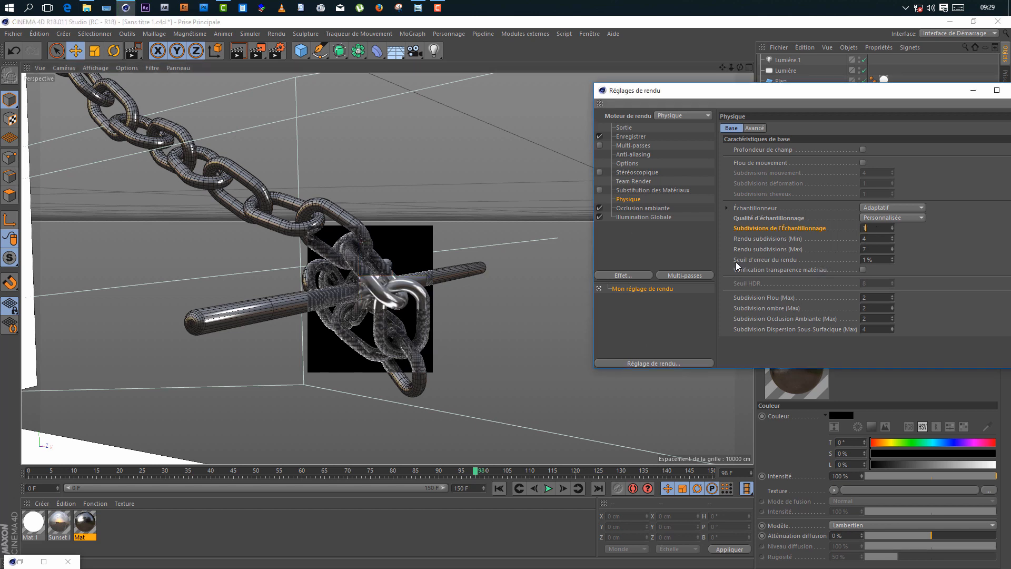
key(Return)
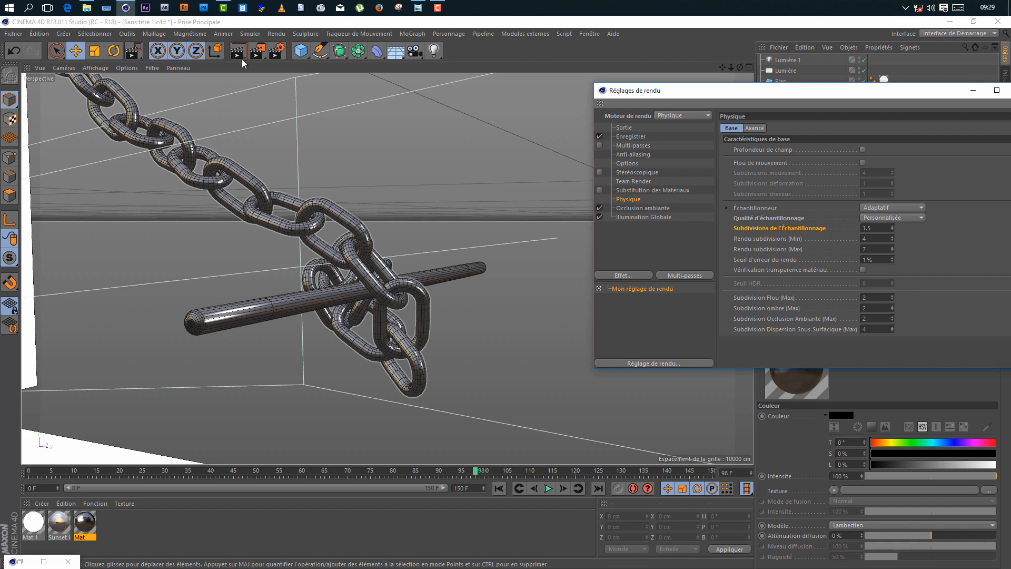
drag(258, 51, 287, 67)
drag(327, 245, 431, 373)
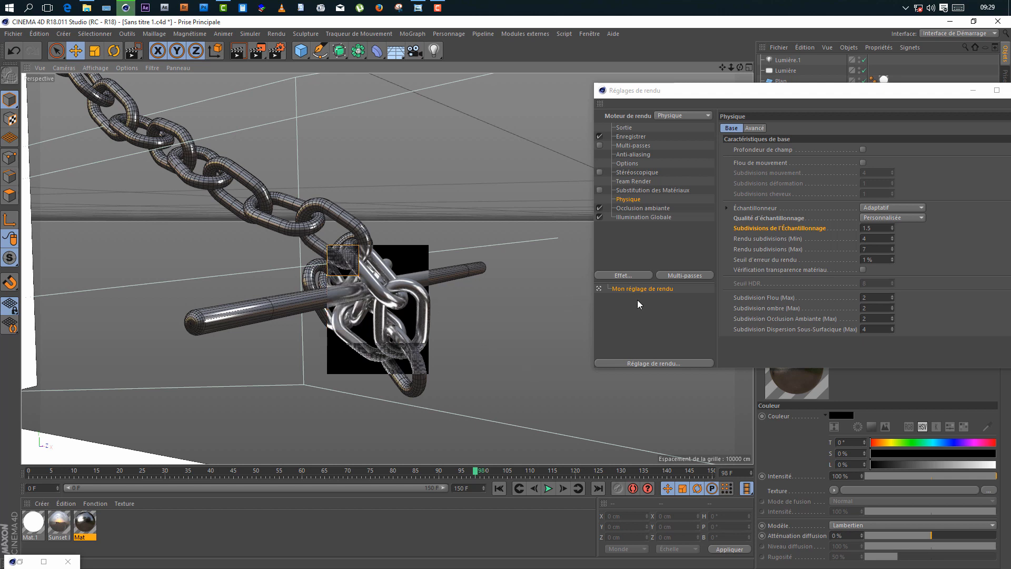
Review the sampling subdivisions and ambient occlusion contrast in the render settings, and save the scene.
drag(878, 230, 746, 228)
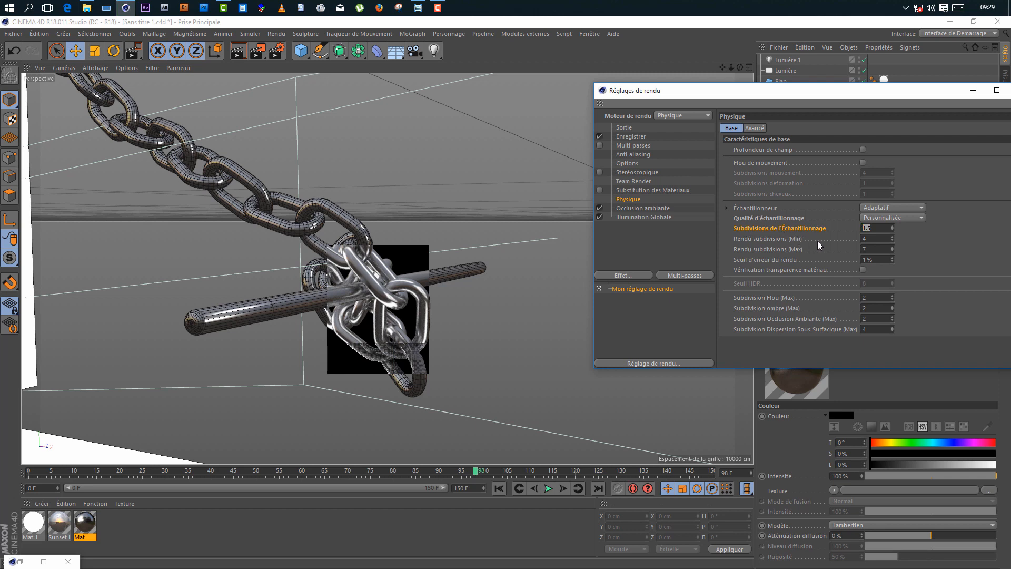
click(931, 242)
drag(867, 230, 760, 236)
click(640, 208)
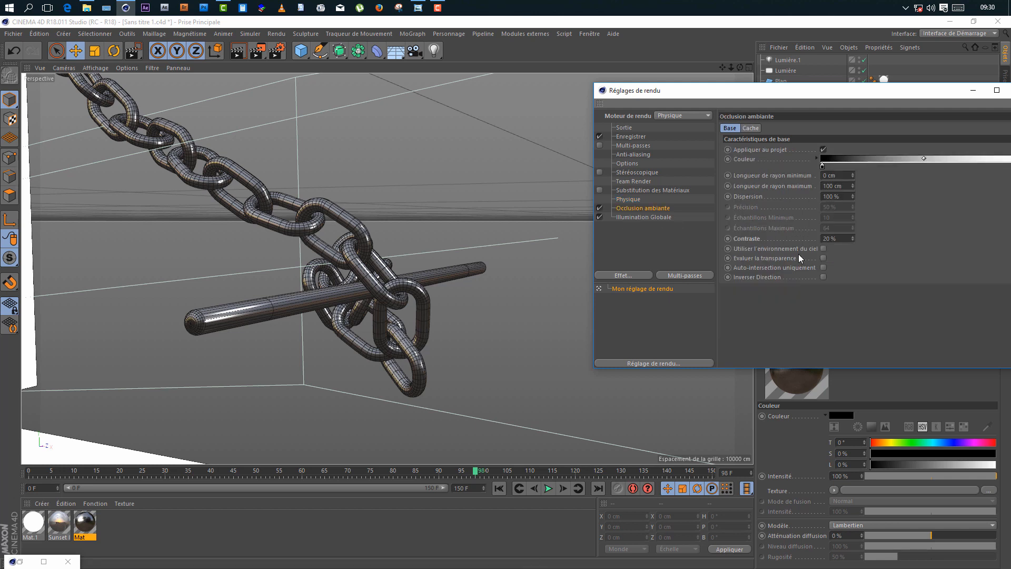
drag(841, 238, 819, 278)
drag(995, 95, 855, 103)
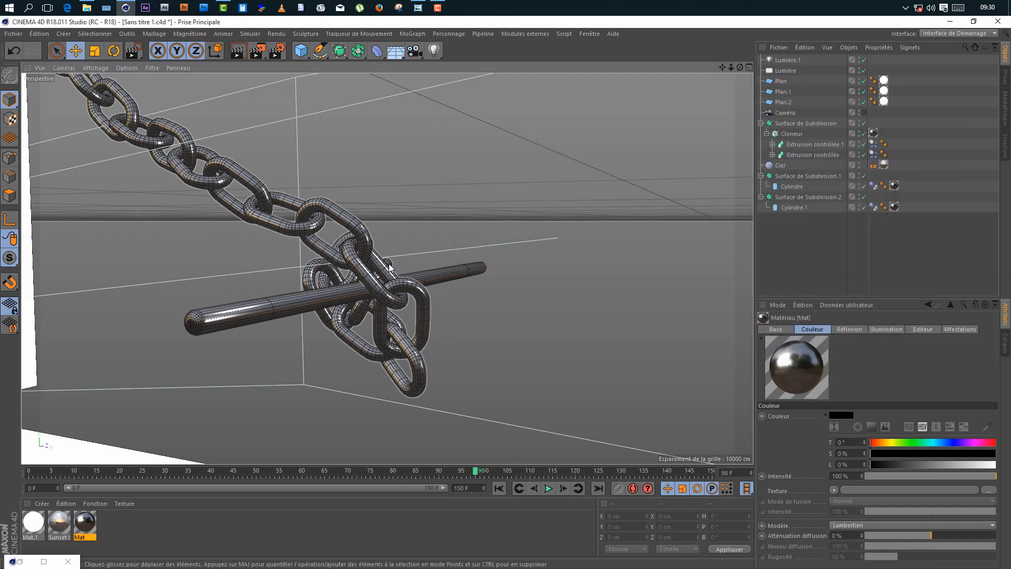
key(ctrl+s)
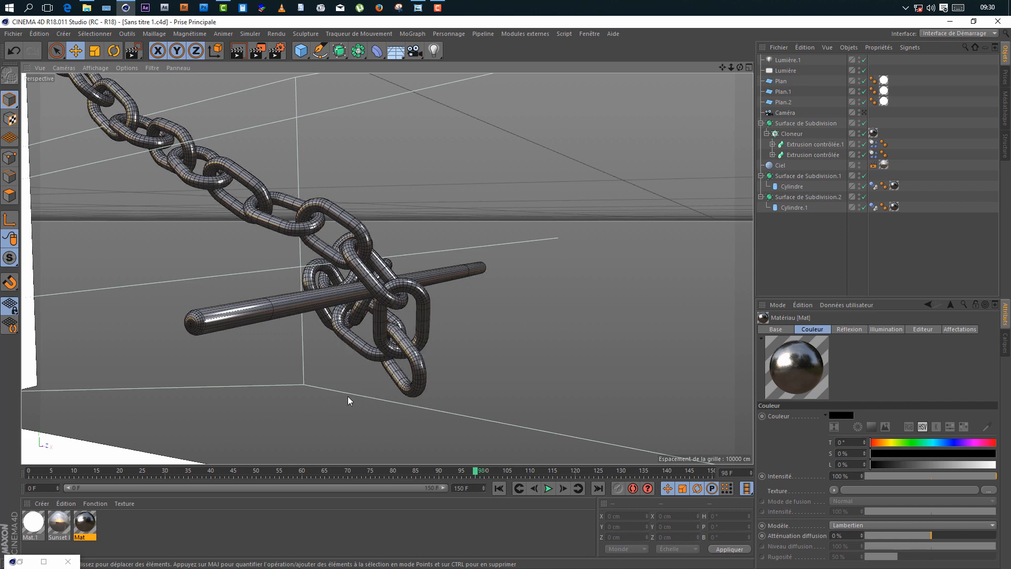
Set the luminescence intensity of the white material Mat.1 to 80 %.
double_click(32, 525)
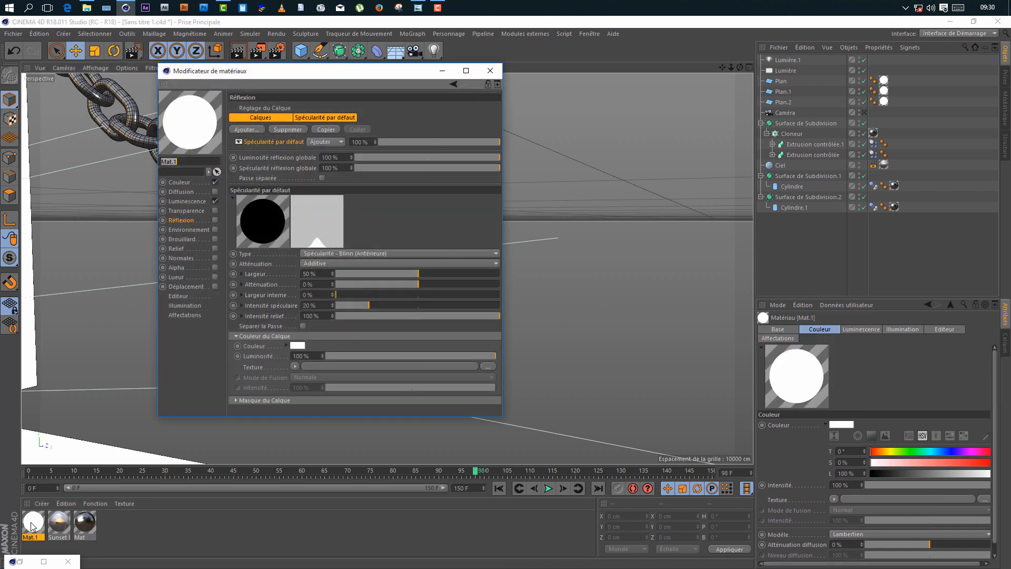
click(185, 202)
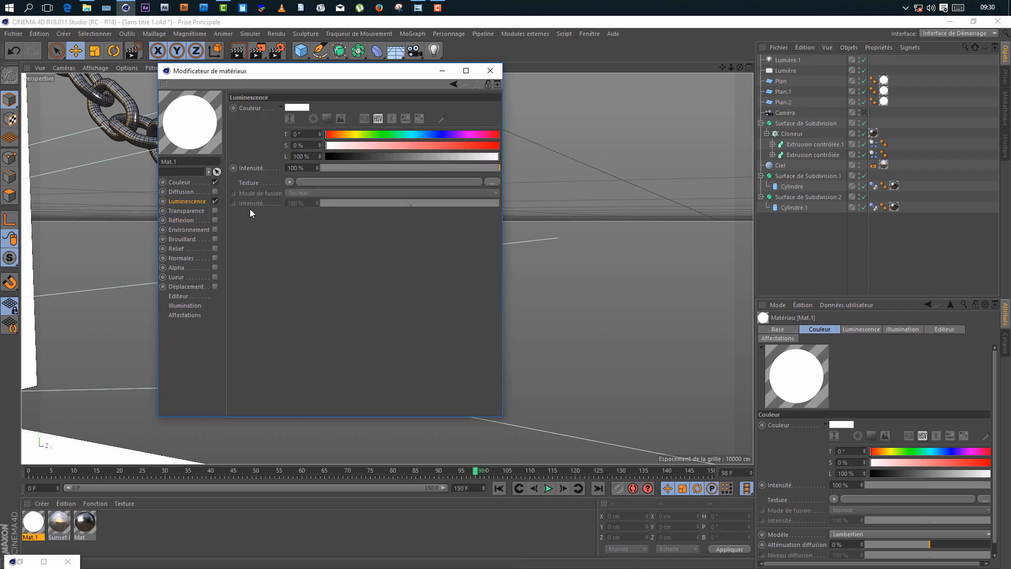
click(311, 168)
text(80)
key(Return)
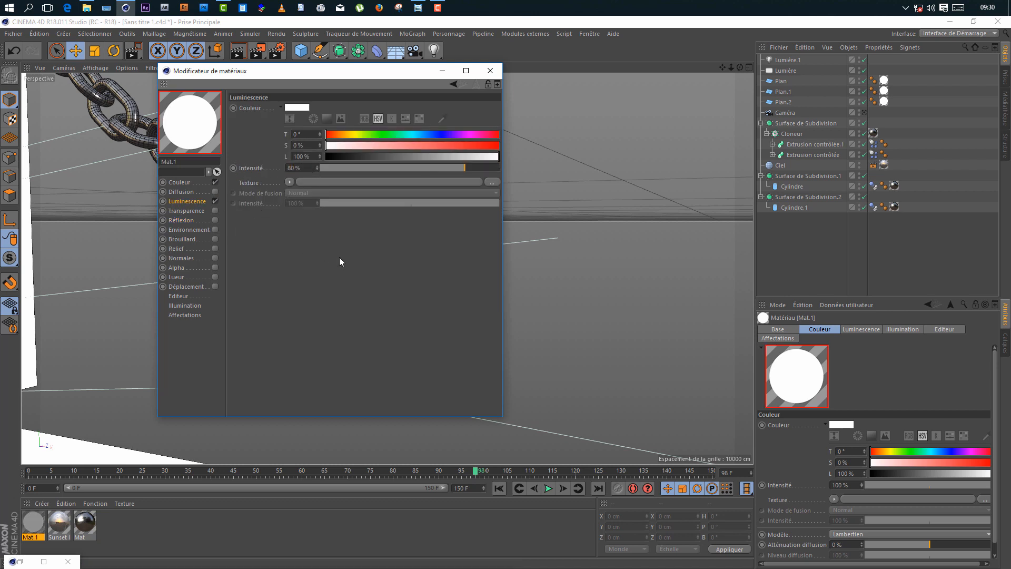
click(490, 71)
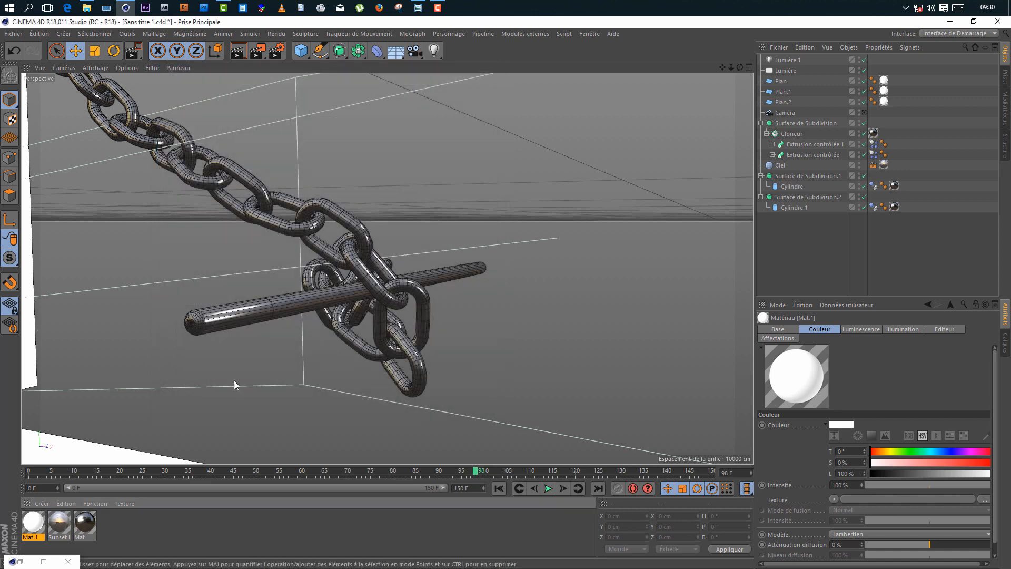
Set the metal material Mat's reflection layer to 15 % specular intensity and 12 % roughness.
double_click(84, 524)
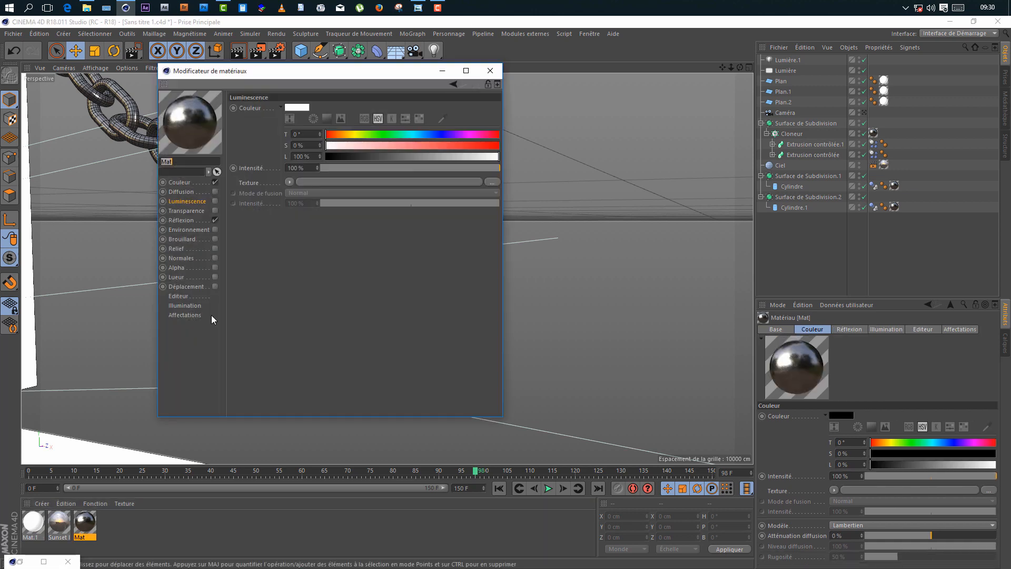
click(188, 220)
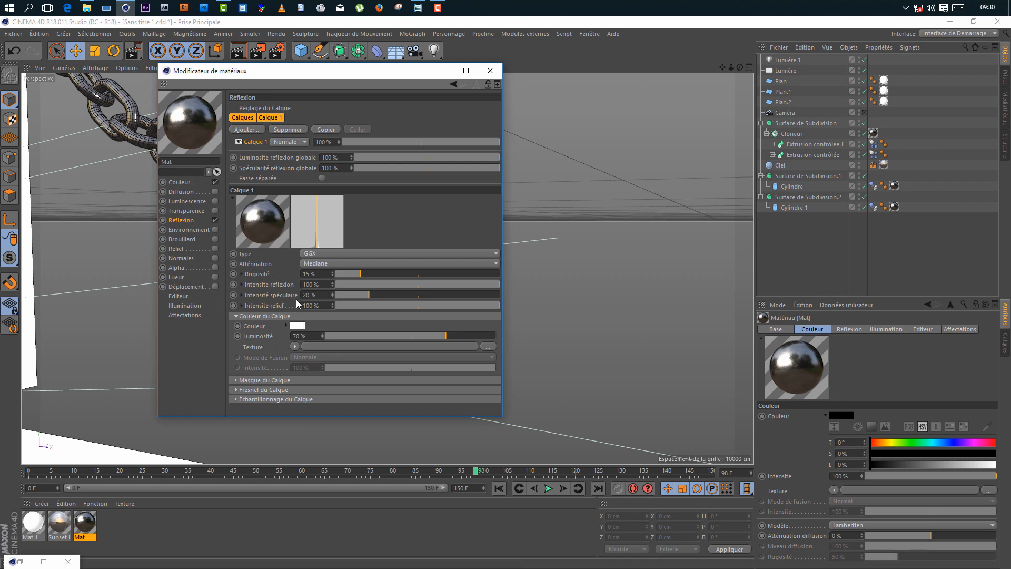
double_click(309, 295)
text(15)
key(Return)
text(12)
key(Return)
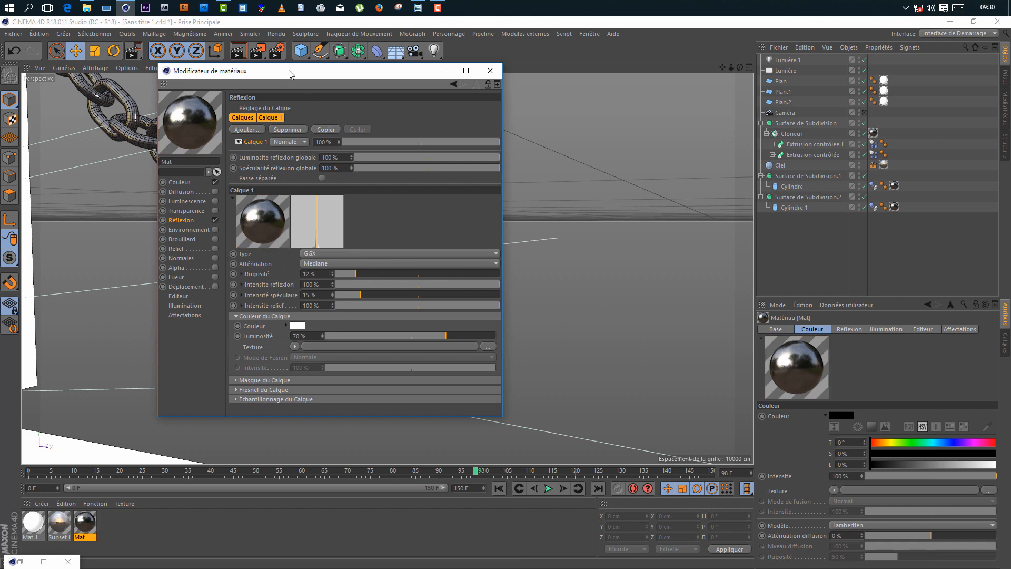
Save the scene and render the region around the chain knot, keeping the material editor clear of it.
drag(289, 71, 705, 86)
key(ctrl+s)
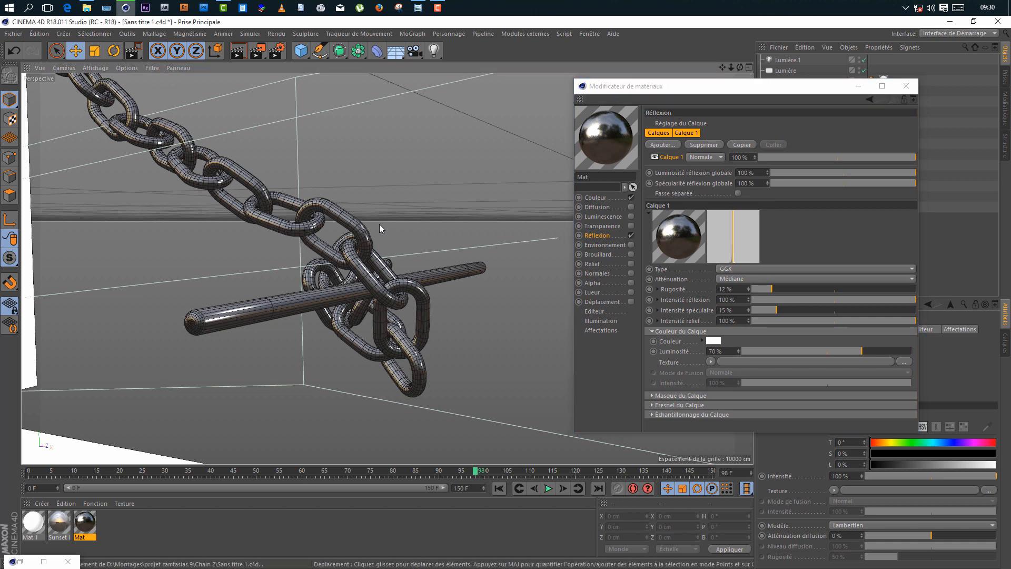
drag(257, 51, 322, 66)
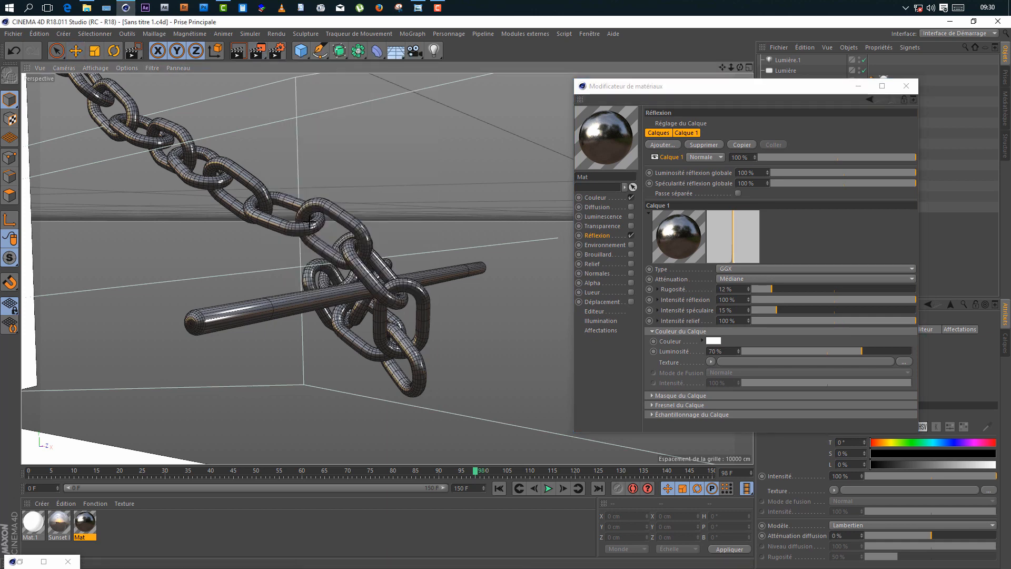
drag(310, 229, 448, 399)
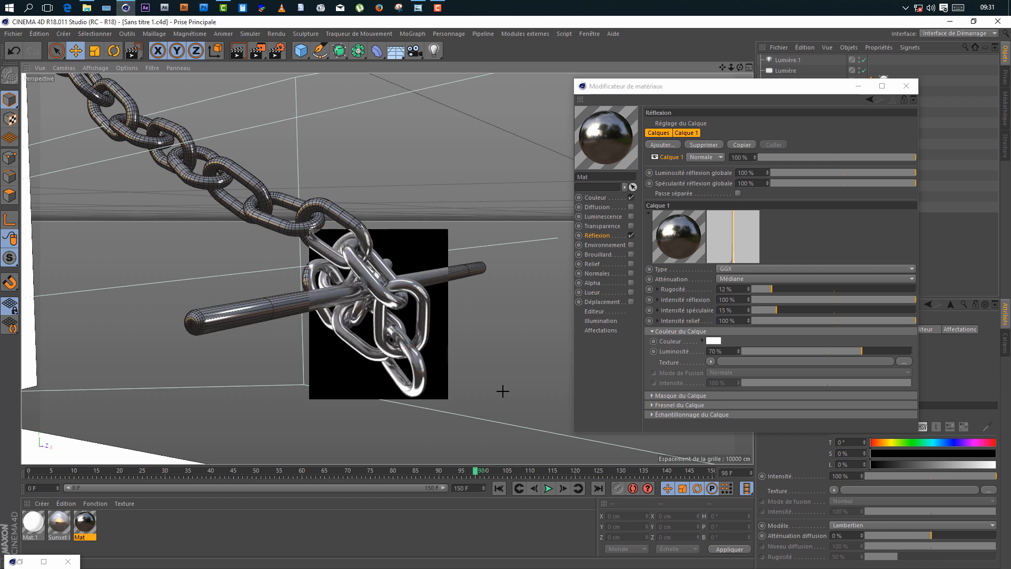
Set the metal reflection layer's specular intensity to 5 % and its layer colour brightness to 90 %.
click(667, 310)
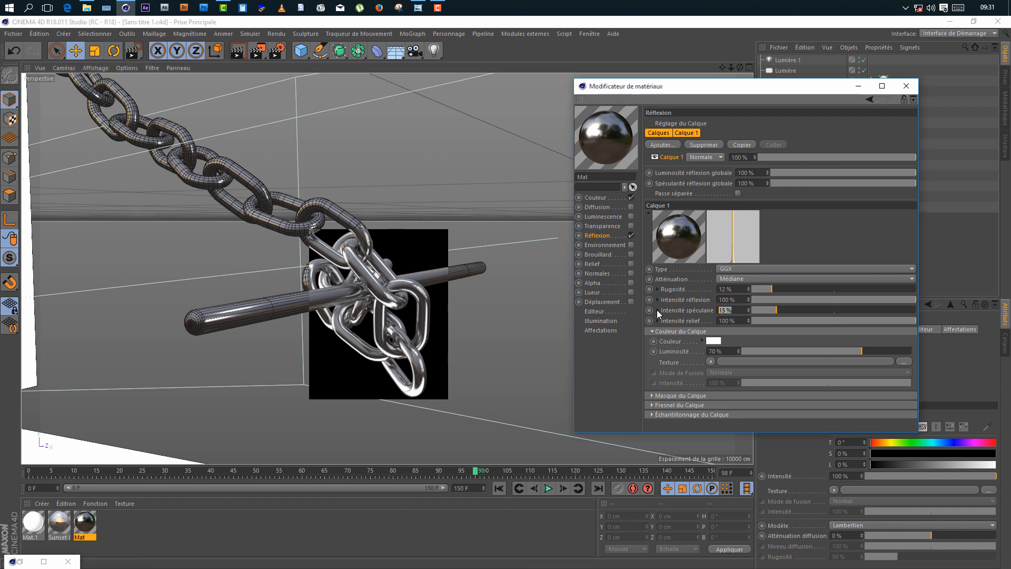
text(5)
key(Return)
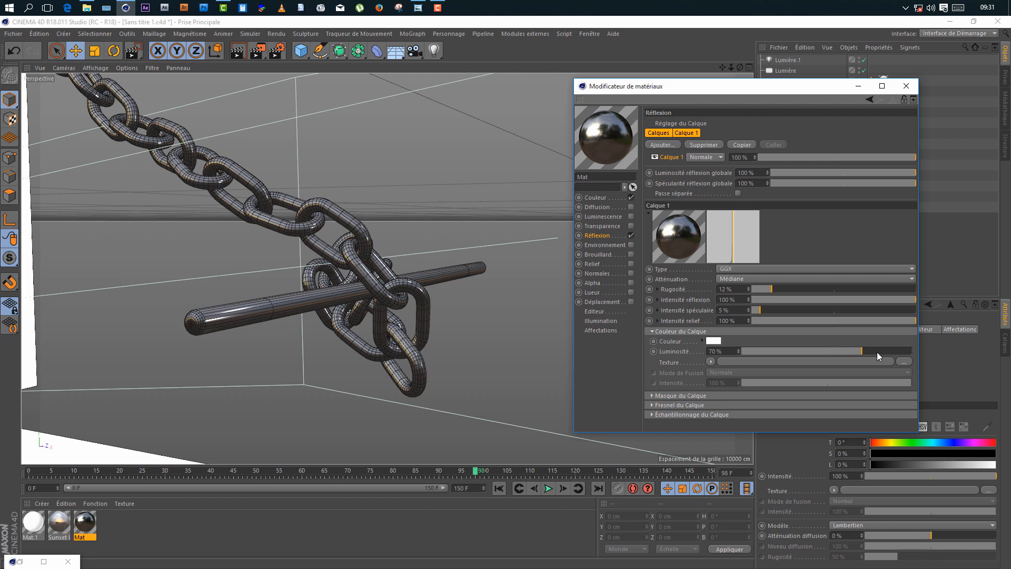
drag(878, 353, 885, 354)
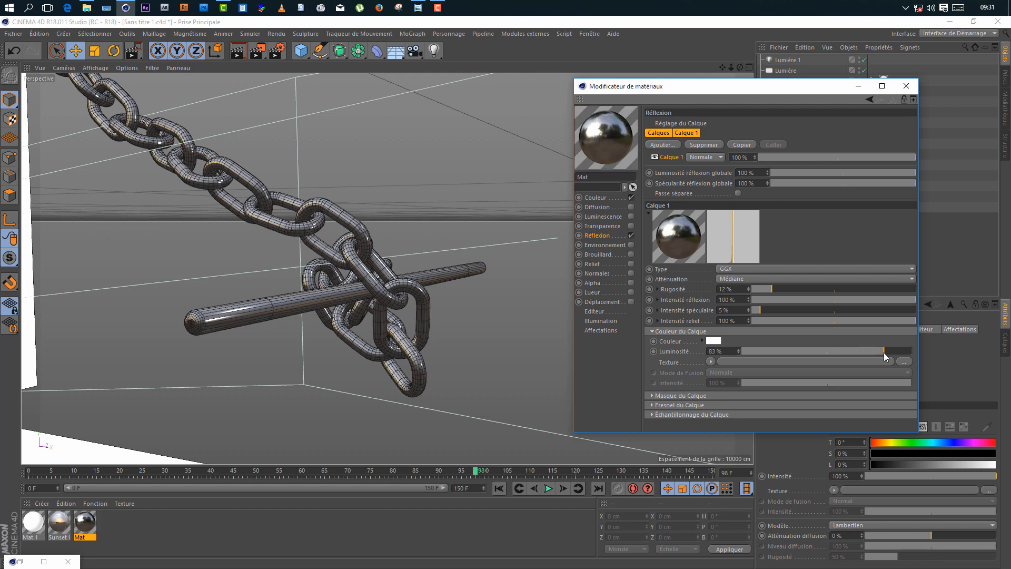
drag(727, 352, 674, 352)
text(90)
key(Return)
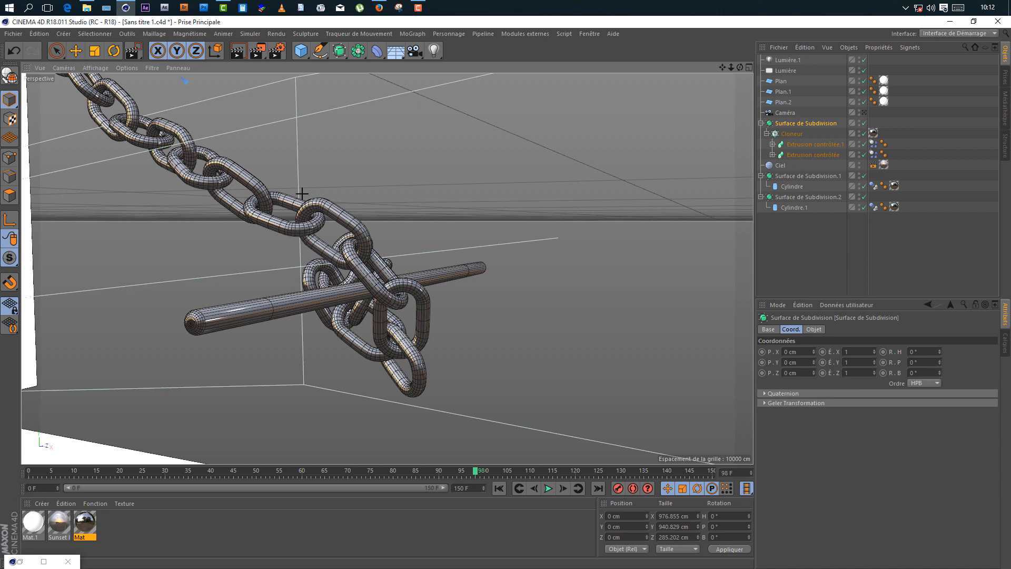
Render a taller region around the chain knot to check the adjusted metal material.
drag(303, 195, 440, 407)
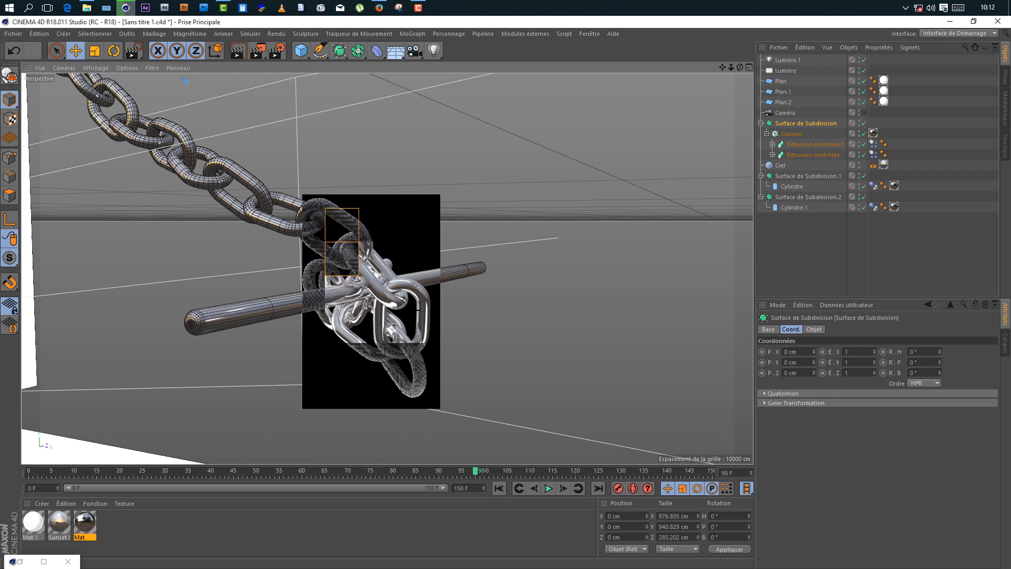
click(634, 166)
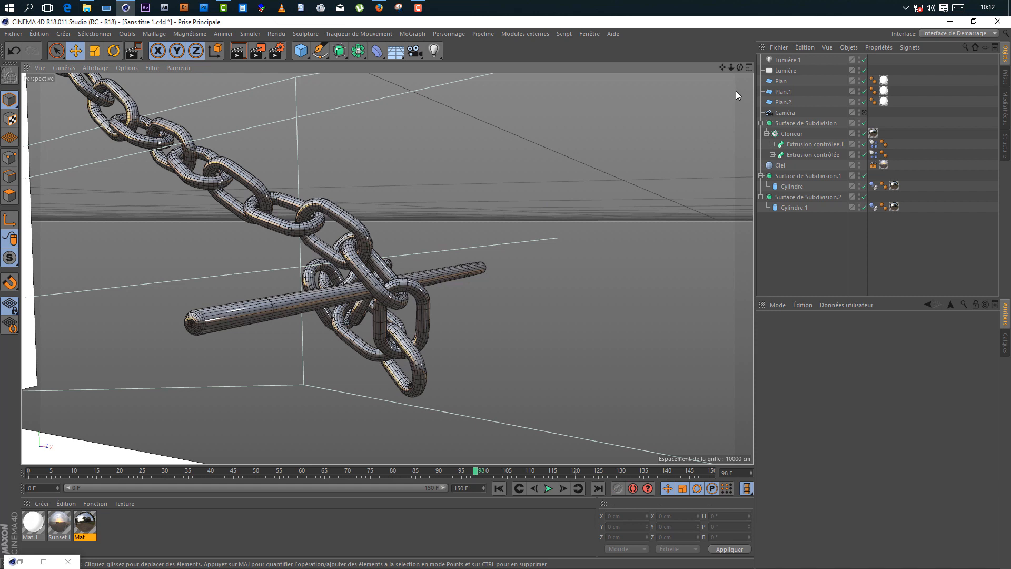
Try Y positions of -1000 cm and -500 cm for the vertical white plane Plan.2.
click(778, 93)
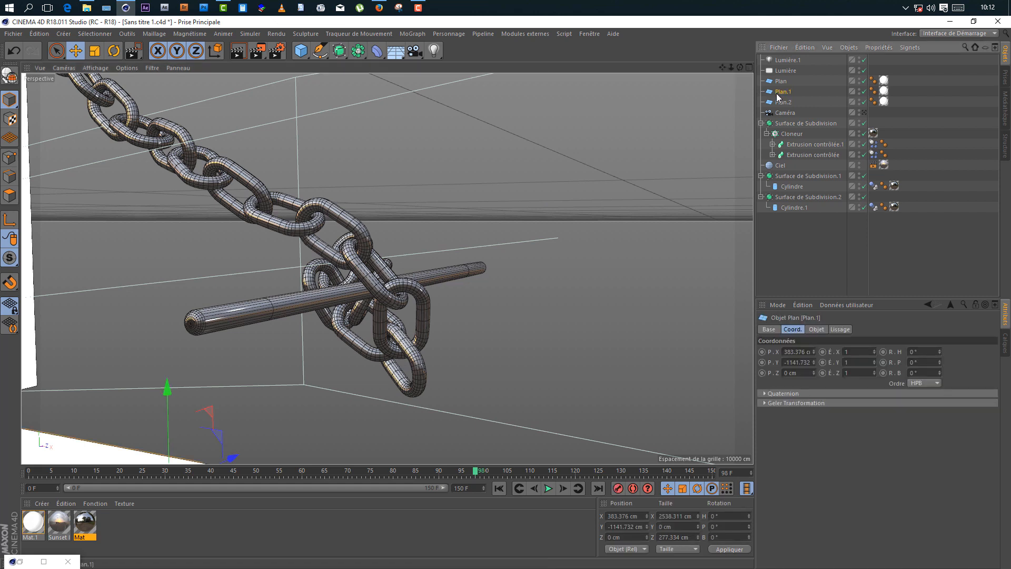
click(779, 101)
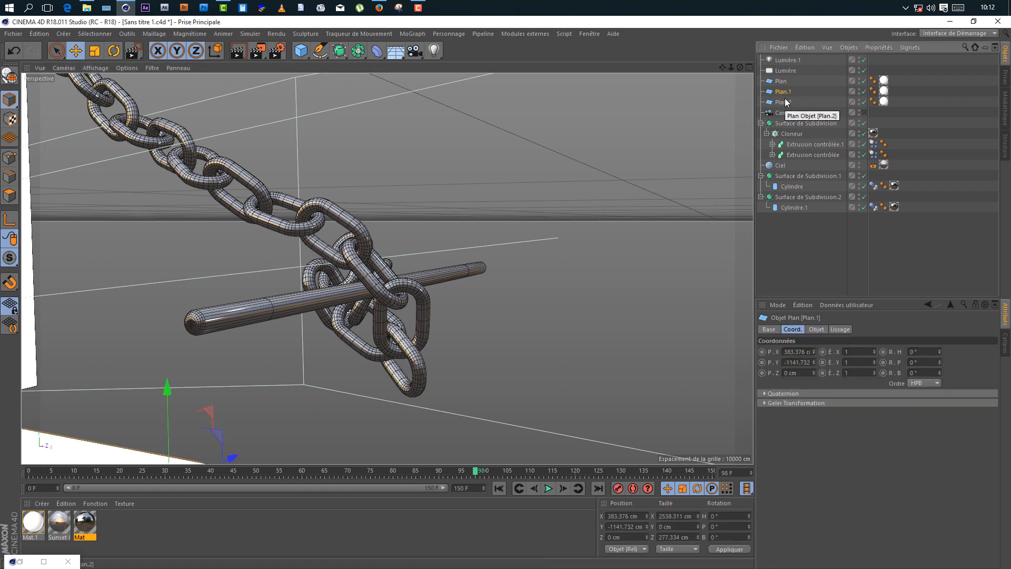
click(787, 363)
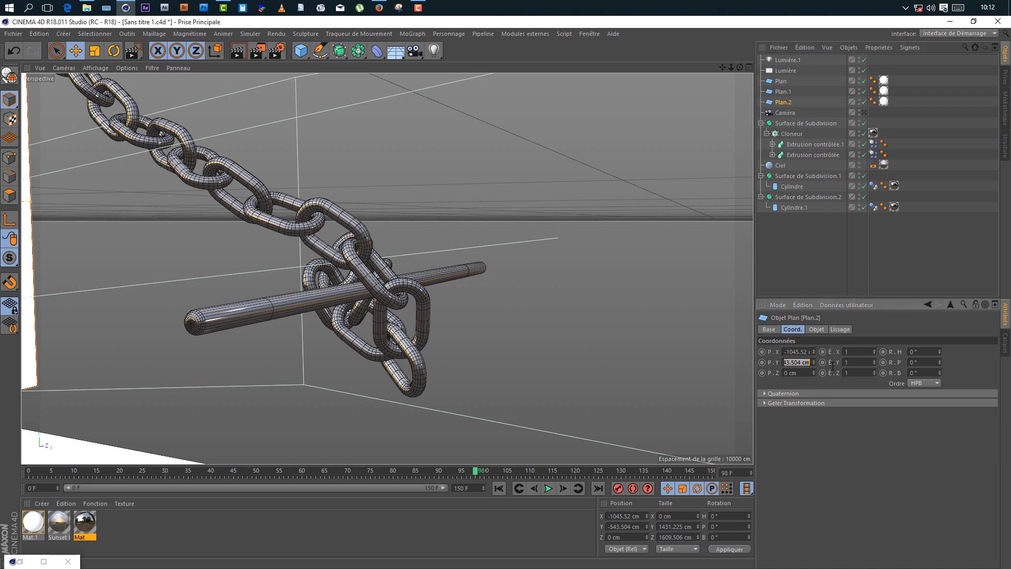
text(1000)
key(Return)
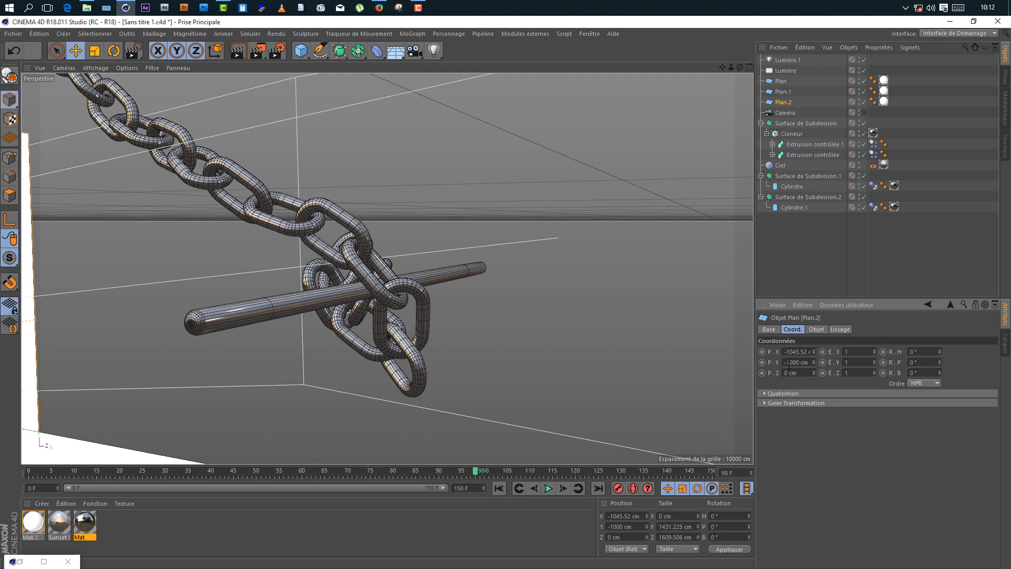
text(5)
key(Return)
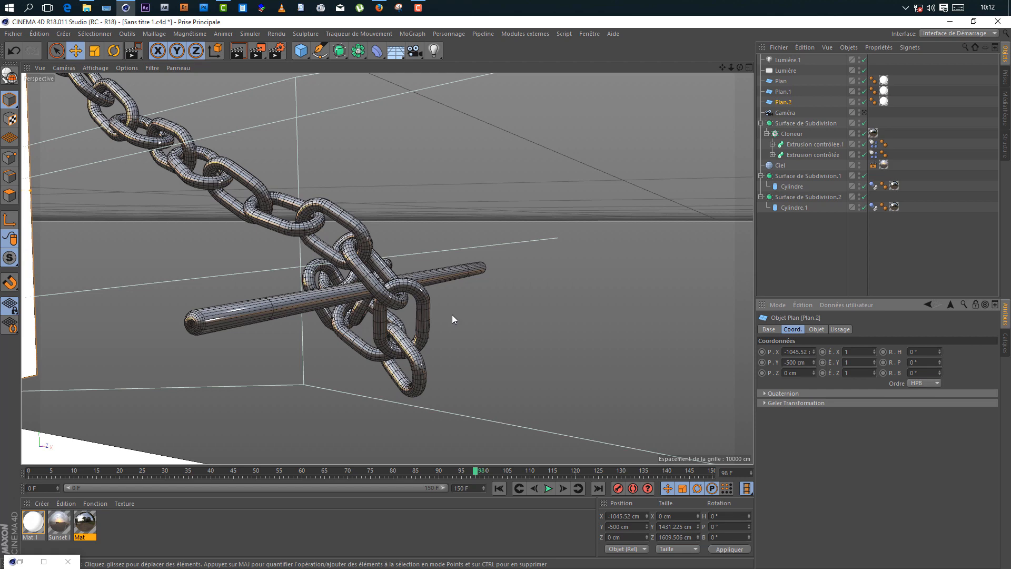
drag(452, 318, 450, 316)
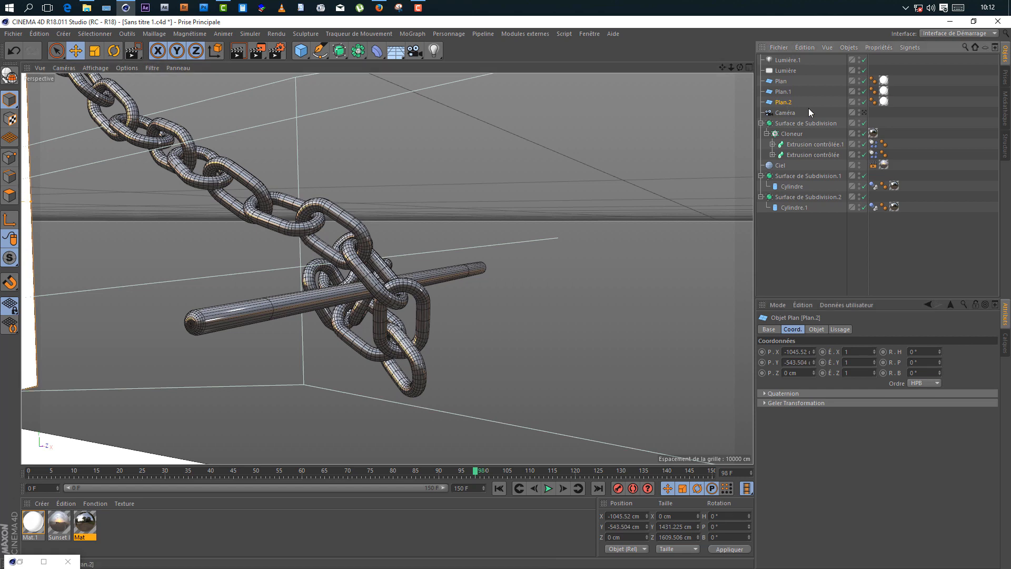
Lower the overhead white plane Plan to a Y position of about -405 cm.
drag(732, 69, 714, 103)
click(773, 96)
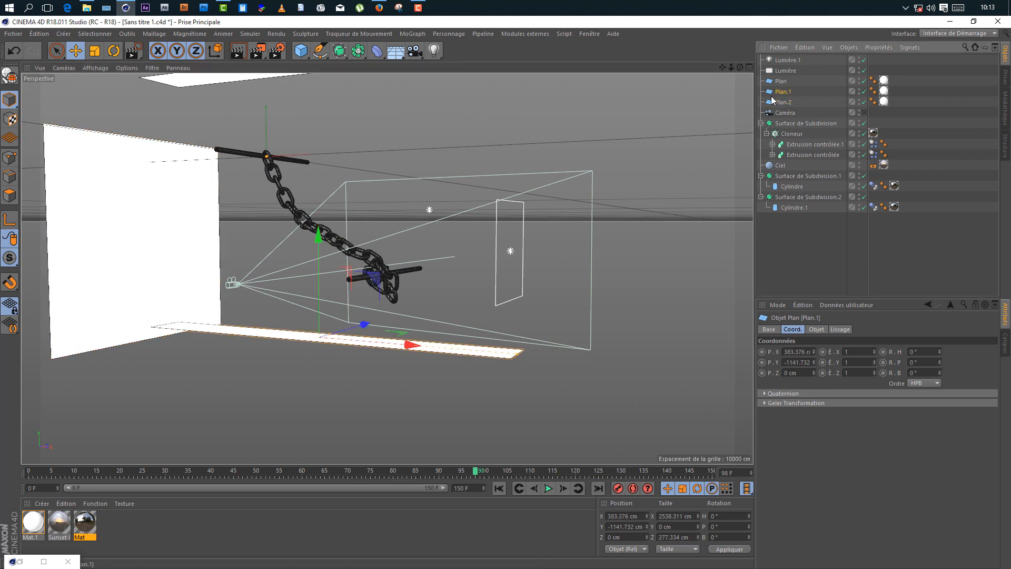
click(789, 82)
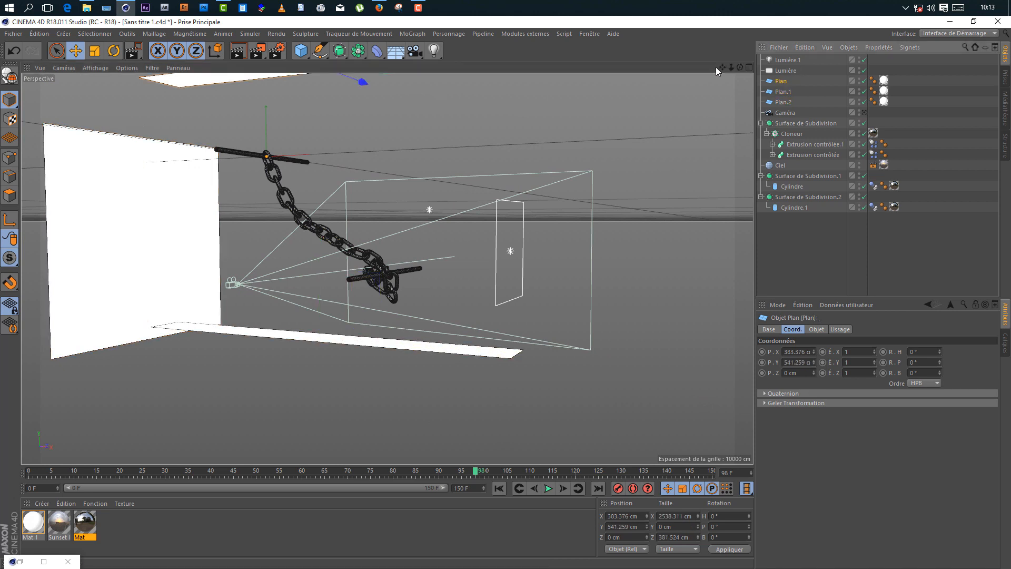
drag(731, 68, 729, 72)
drag(352, 91, 368, 157)
scroll(376, 244, up, 5)
Rotate the overhead white plane Plan to a bank angle of about 42°.
key(r)
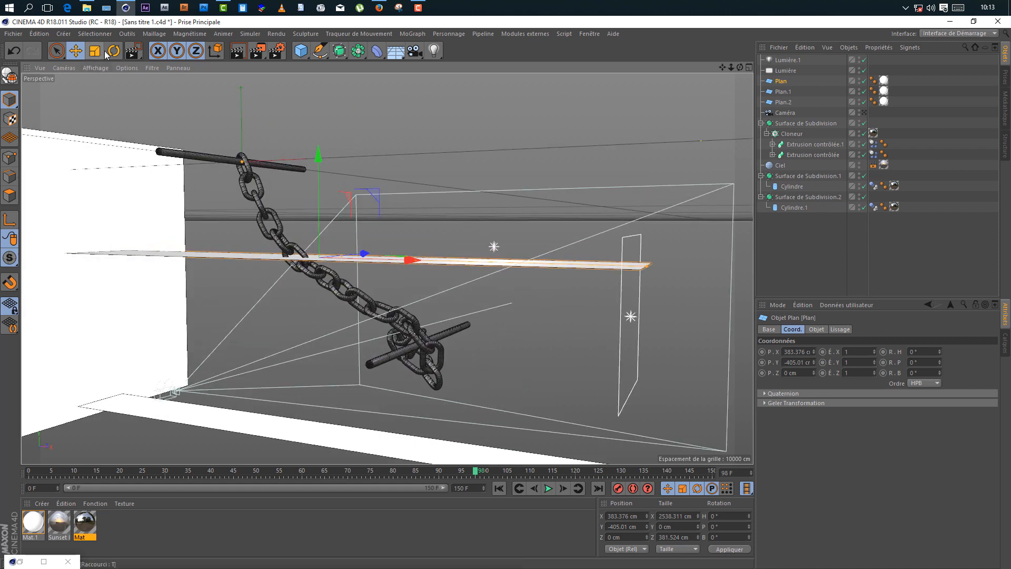
click(364, 221)
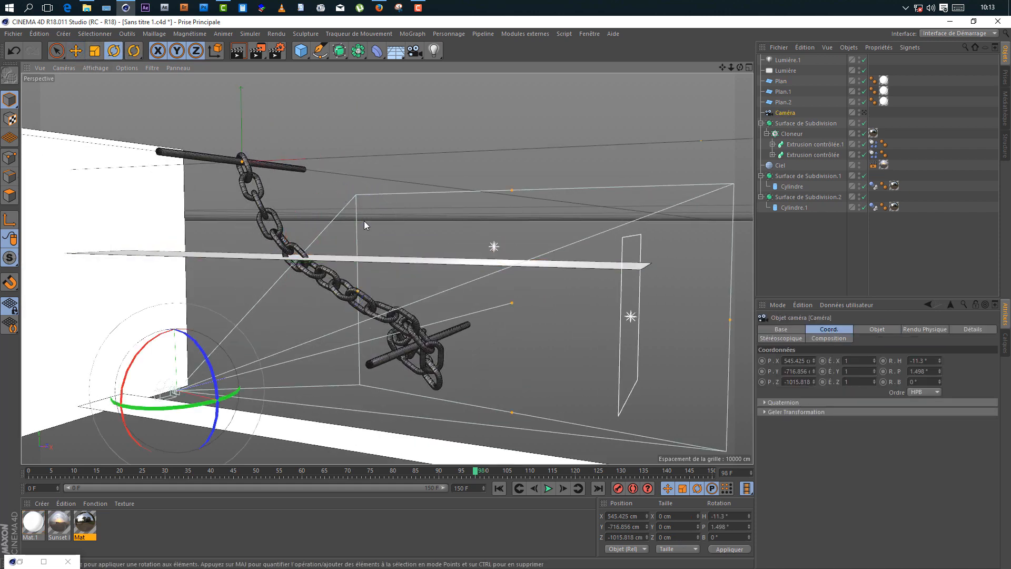
click(783, 102)
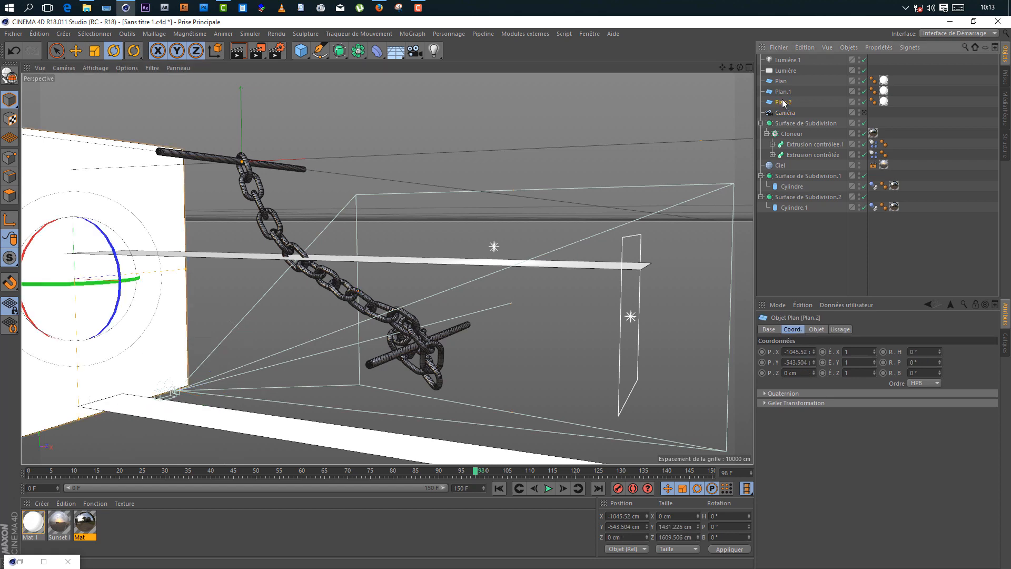
click(783, 93)
click(781, 82)
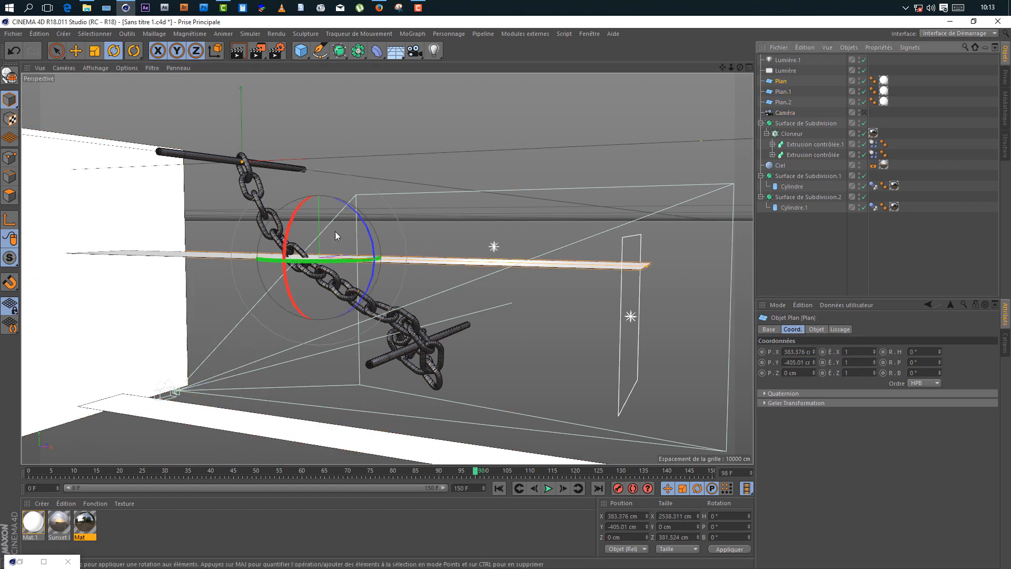
drag(363, 222, 376, 268)
Move the tilted plane Plan along its own normal, clear of the chain, to about X 623 cm and Y -140 cm.
click(76, 51)
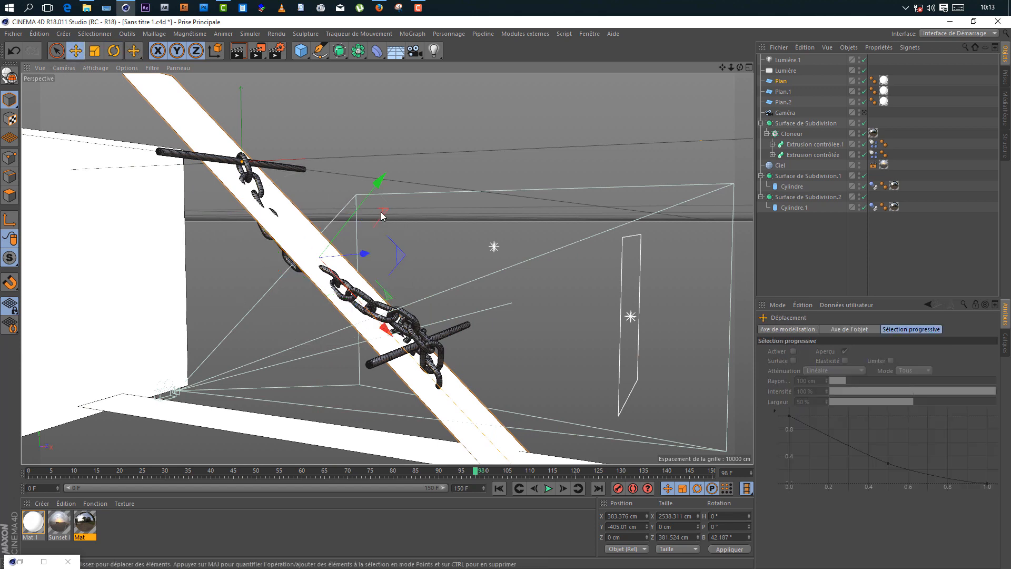
drag(381, 182, 424, 144)
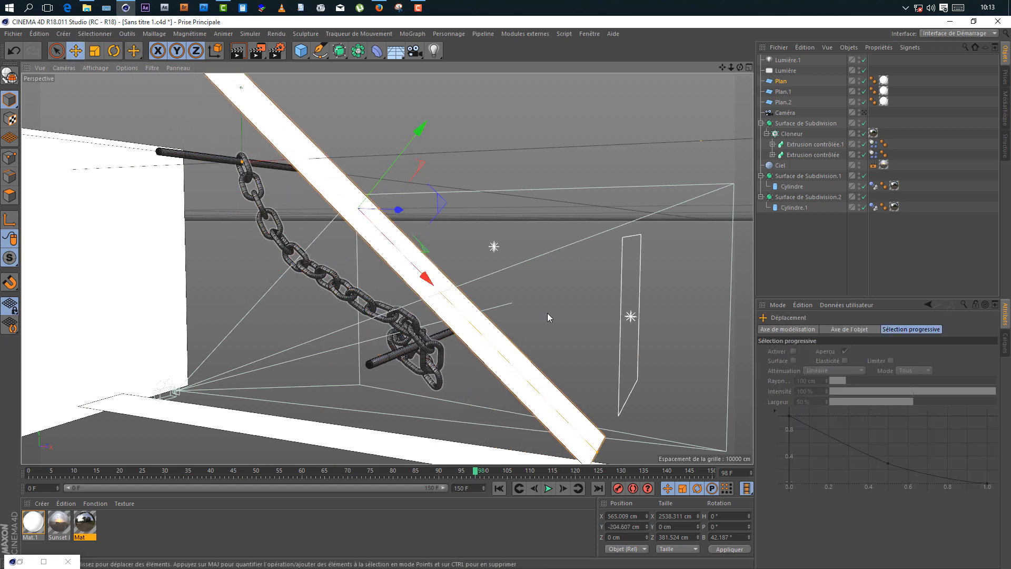
scroll(429, 323, up, 3)
drag(383, 114, 406, 99)
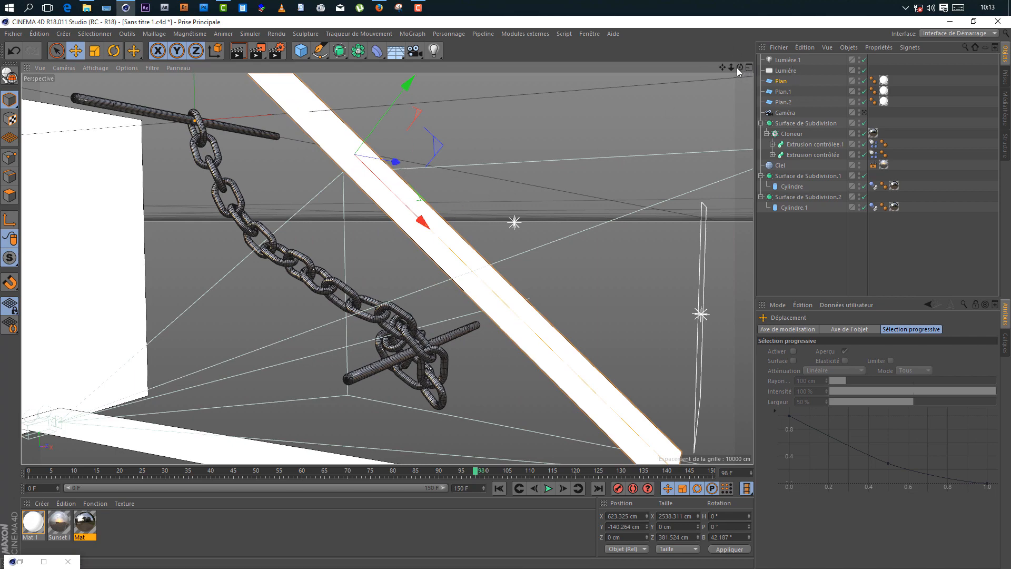
Render a region around the chain knot up close to check the tilted plane's effect on the metal.
drag(741, 68, 751, 34)
mouse_move(398, 151)
mouse_down()
mouse_move(377, 153)
mouse_move(399, 152)
mouse_up()
scroll(360, 434, up, 5)
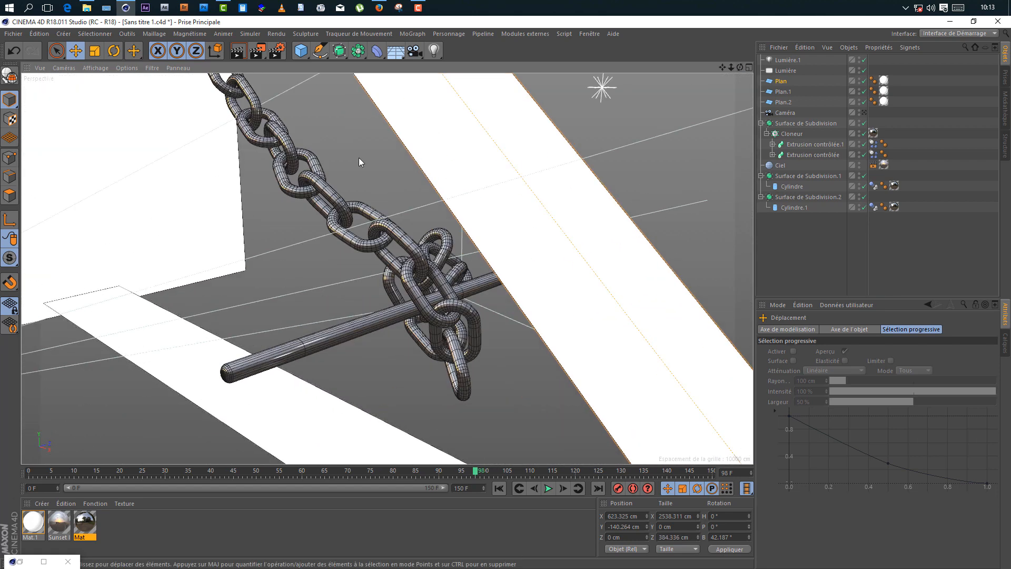
drag(258, 50, 309, 100)
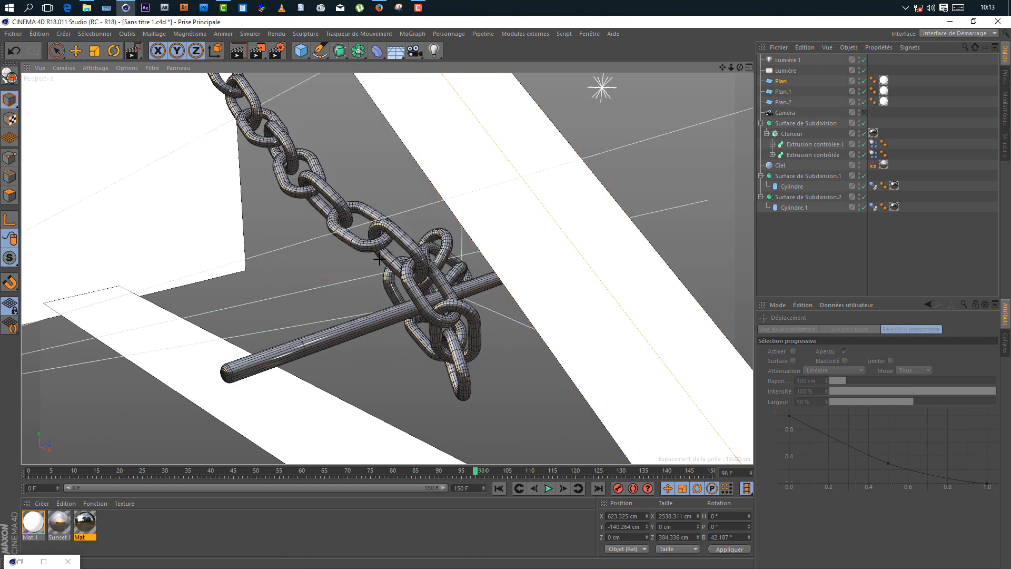
drag(371, 217, 485, 414)
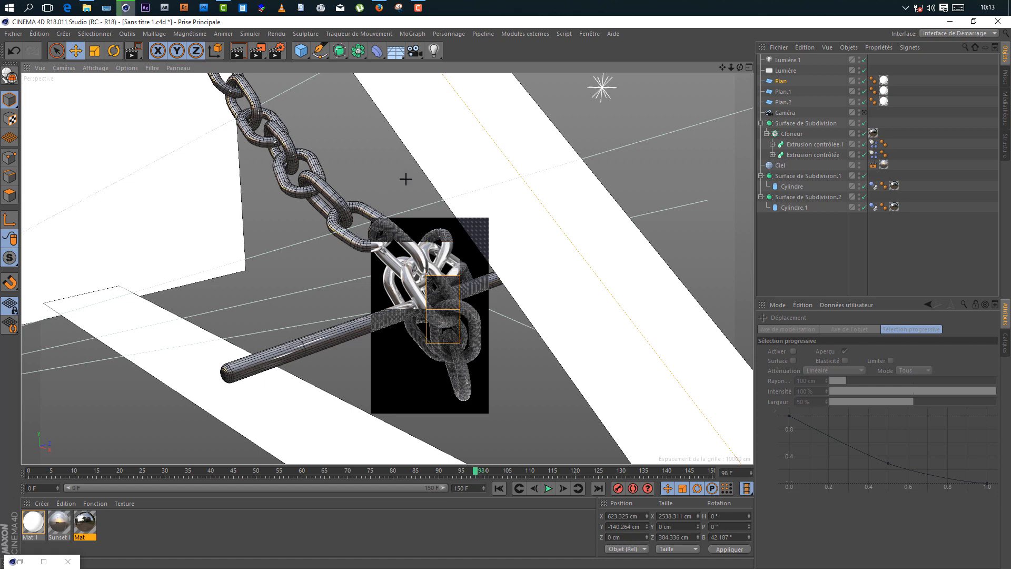
click(480, 176)
Narrow the tilted plane Plan to a width of about 97 cm and shift it to about Z -19 cm.
drag(731, 67, 685, 74)
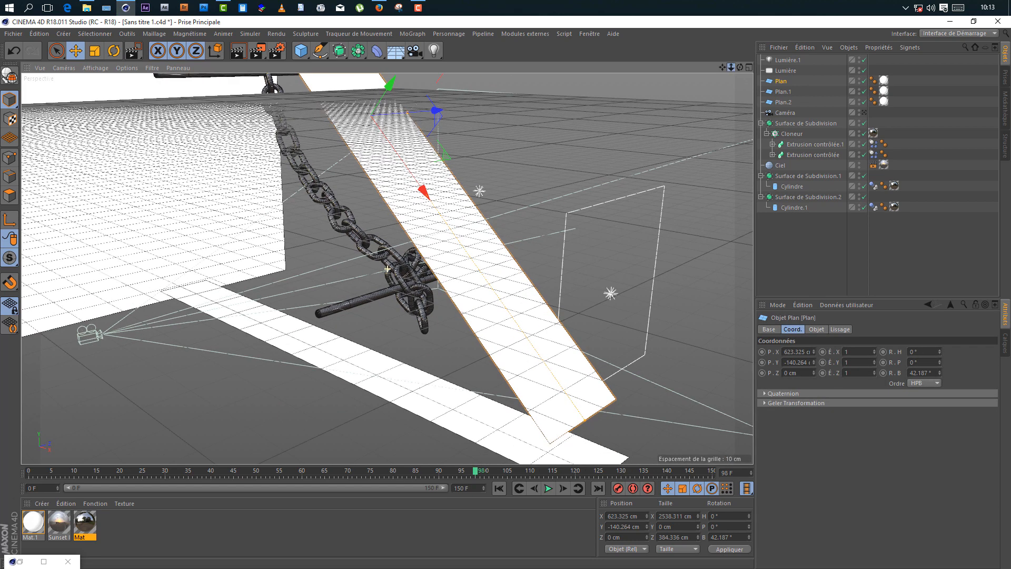
drag(408, 117, 383, 127)
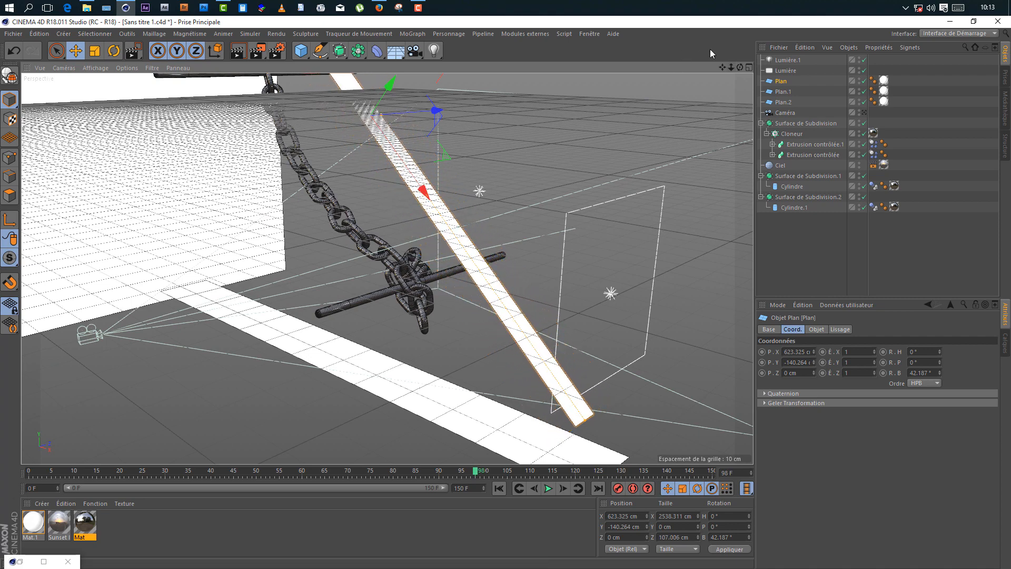
drag(740, 67, 640, 59)
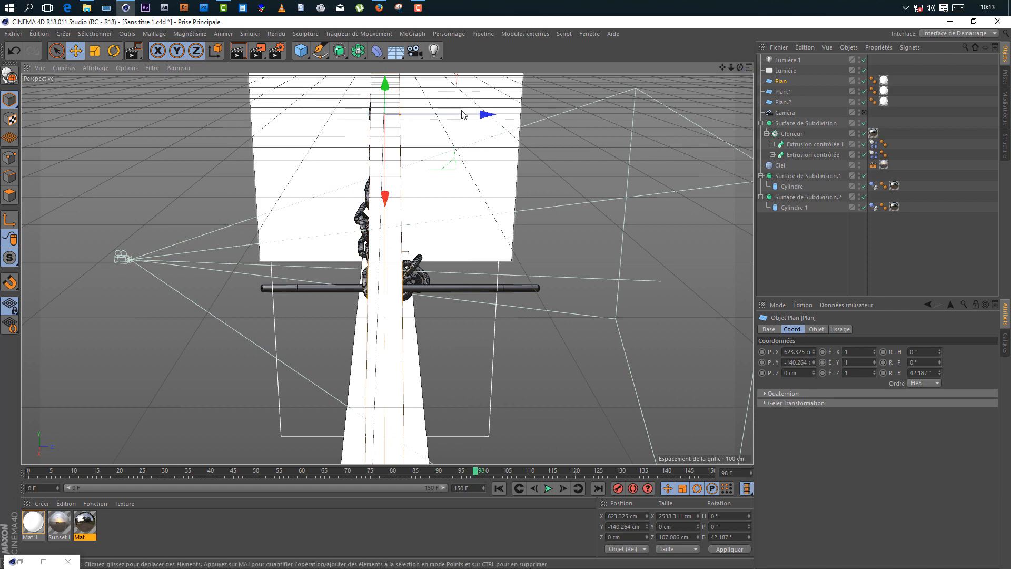
drag(463, 114, 458, 121)
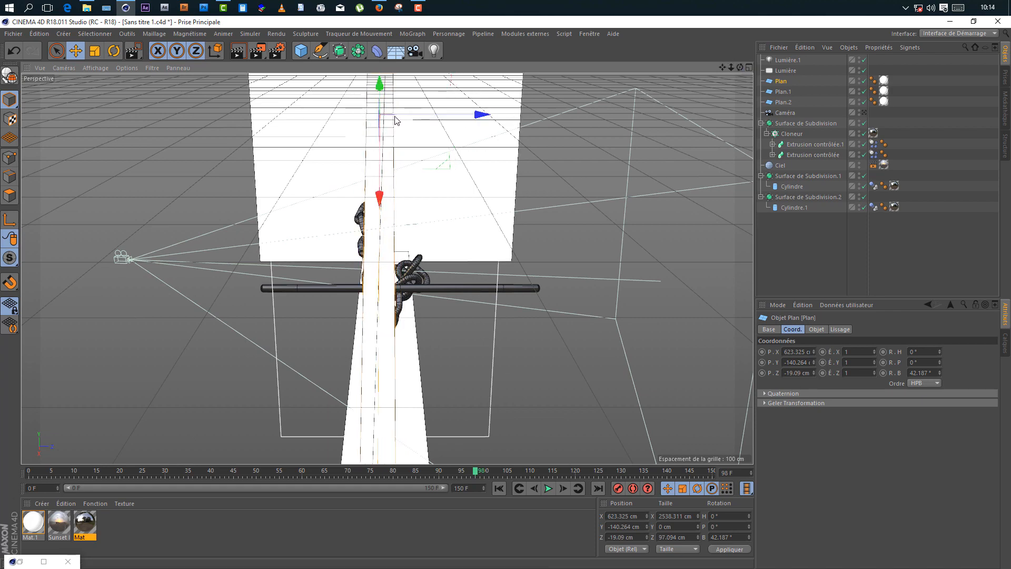
Render a region around the chain knot to check the reflection of the narrowed plane.
drag(740, 68, 459, 204)
scroll(199, 350, up, 10)
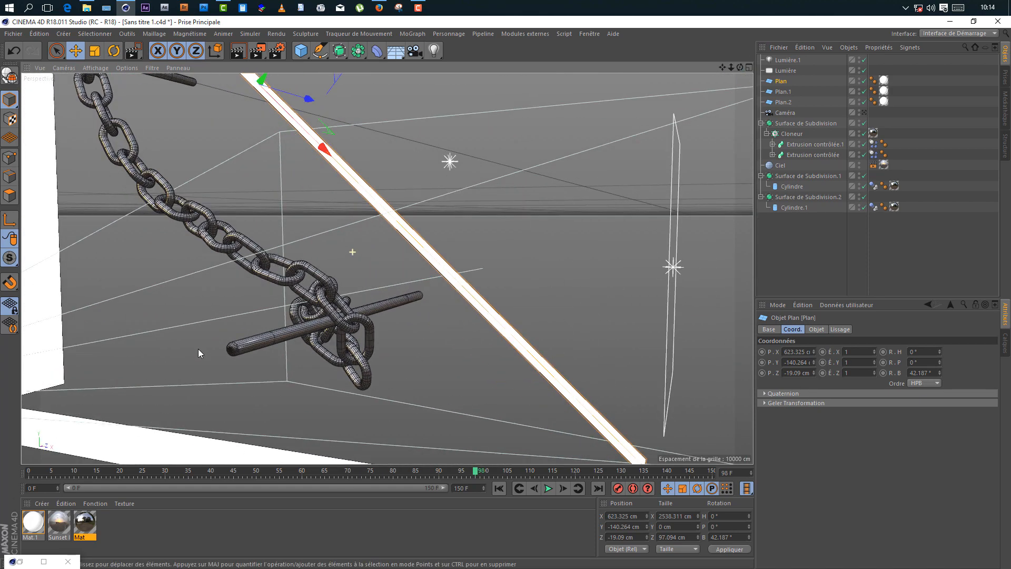
scroll(270, 107, down, 5)
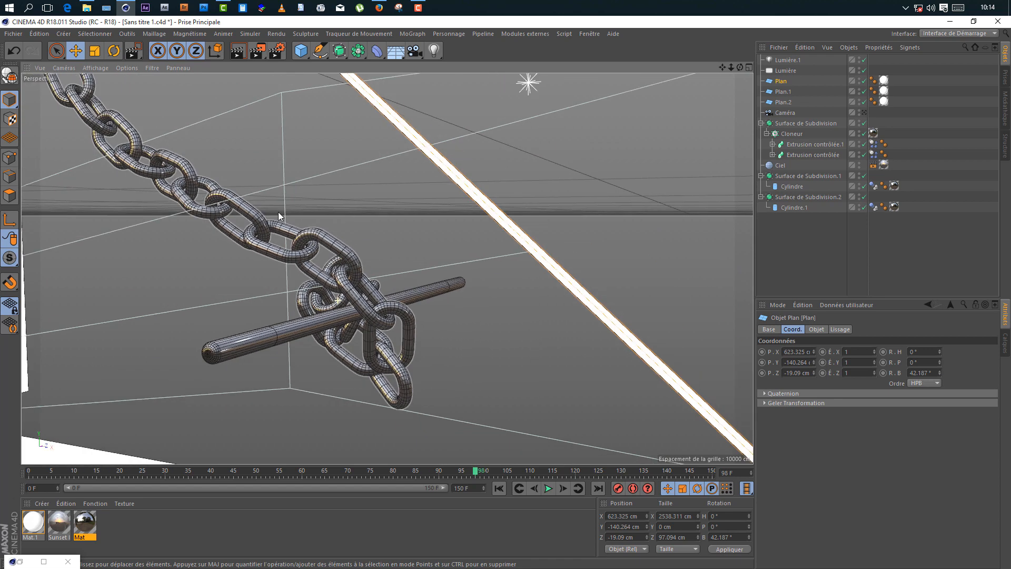
click(258, 51)
click(314, 86)
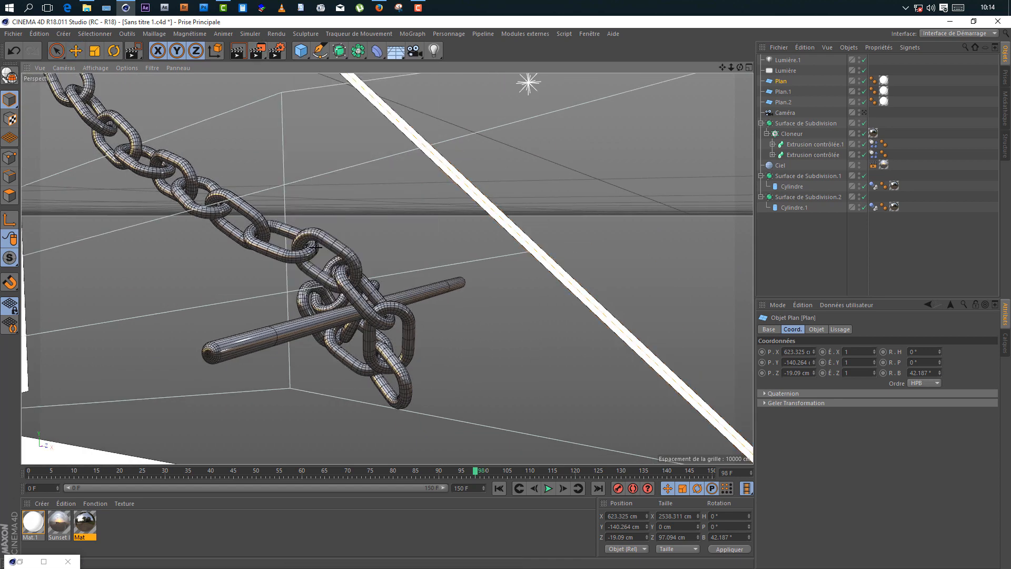
drag(279, 227, 421, 417)
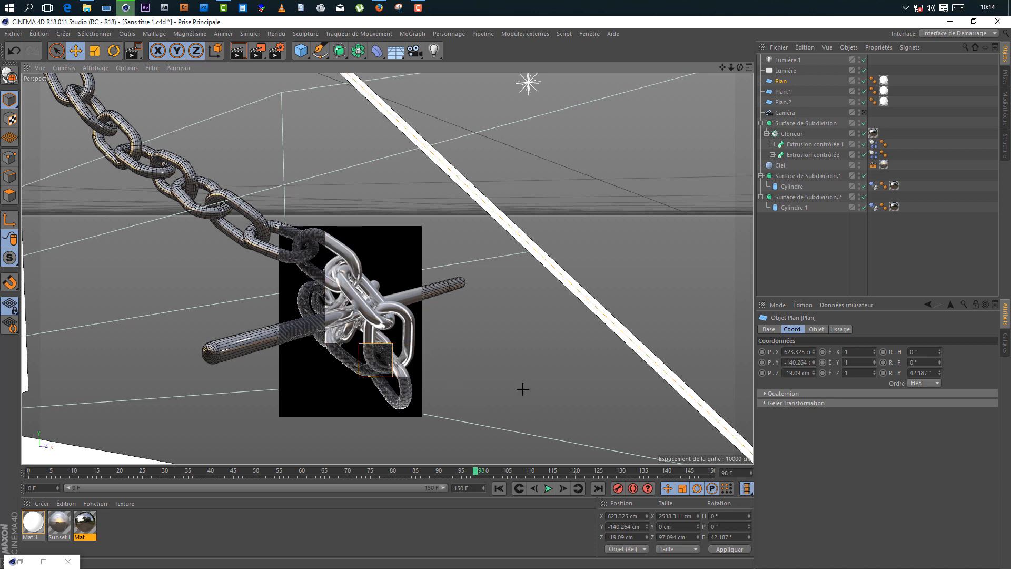
Raise the luminescence intensity of the white material Mat.1.
double_click(33, 523)
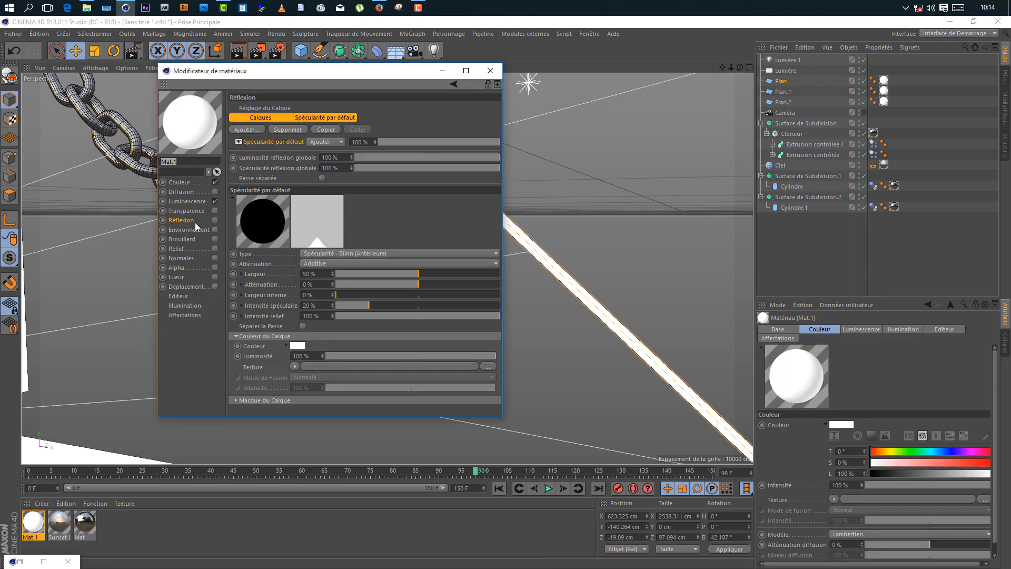
click(196, 203)
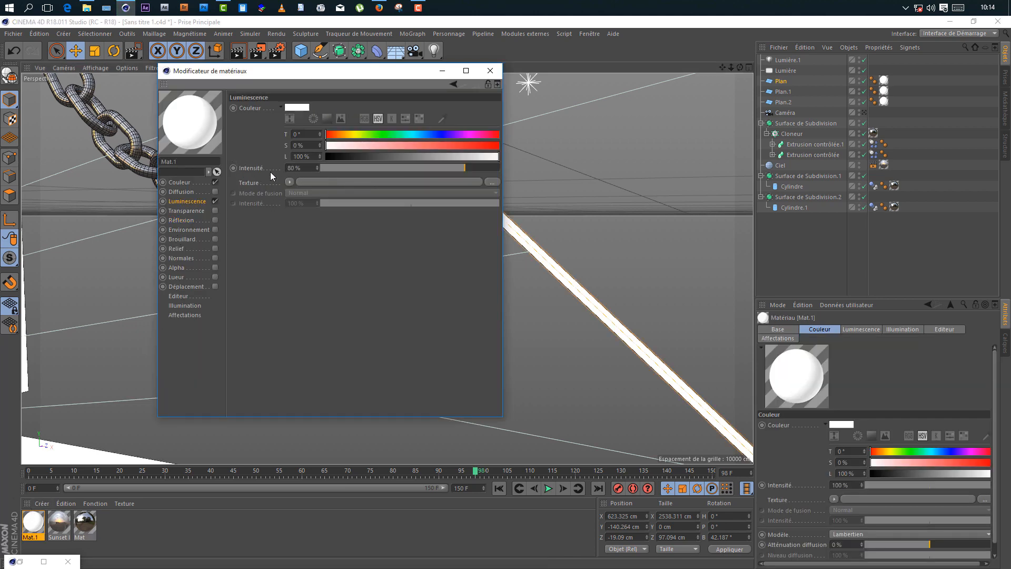
click(490, 71)
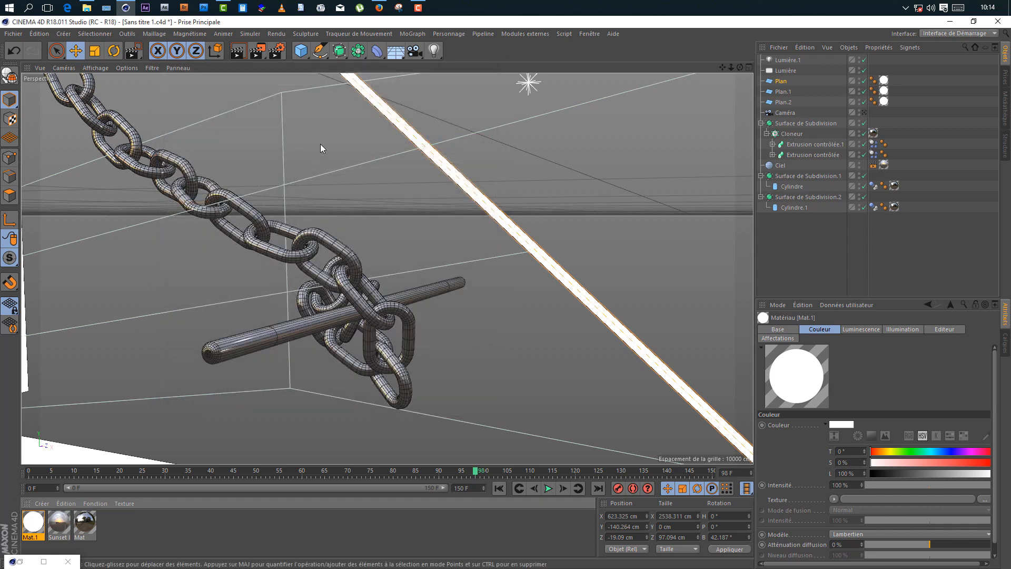
Render a region around the chain knot to check the brighter luminous material.
drag(262, 52, 317, 67)
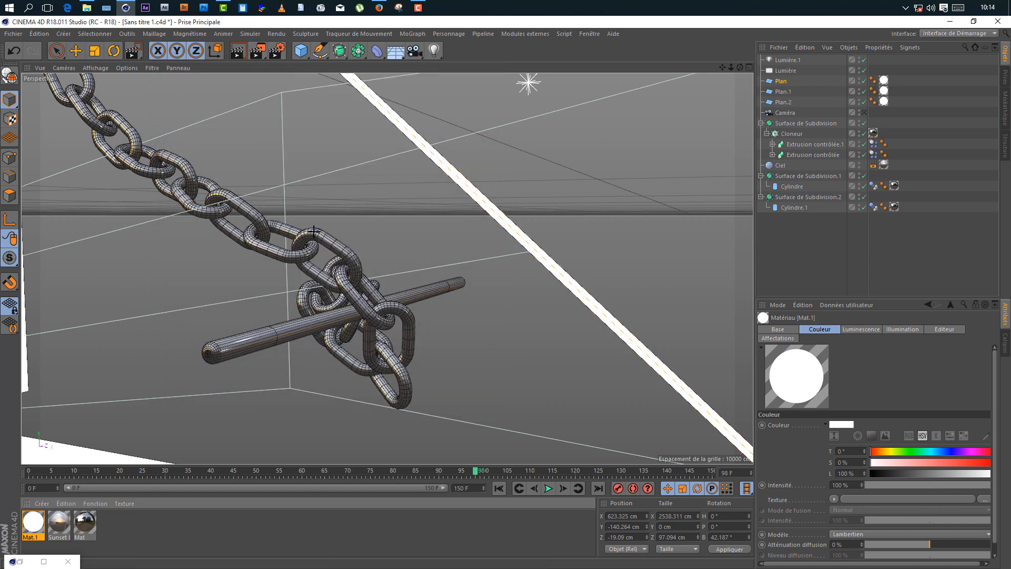
drag(313, 231, 420, 398)
right_click(416, 394)
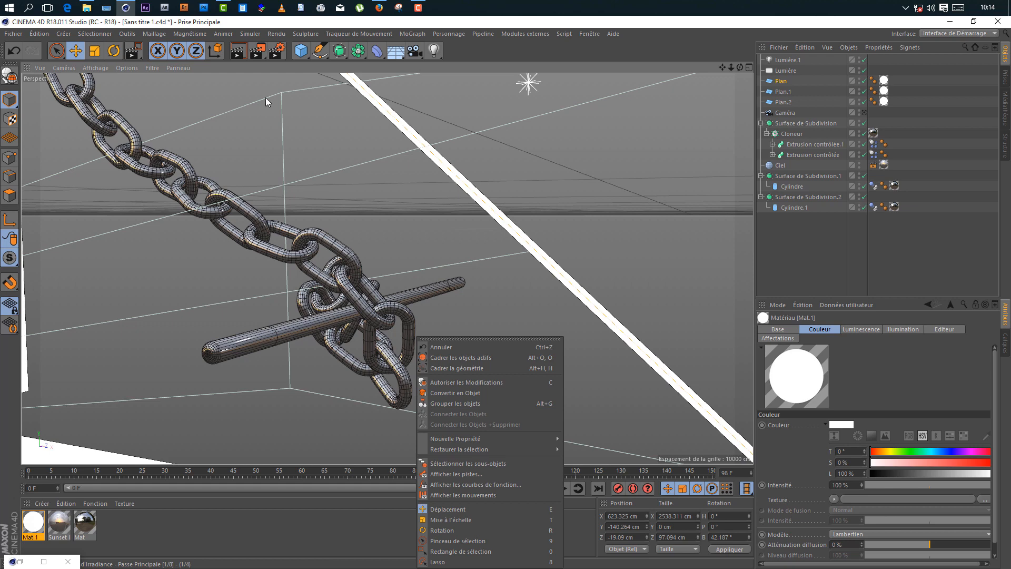
drag(254, 47, 310, 75)
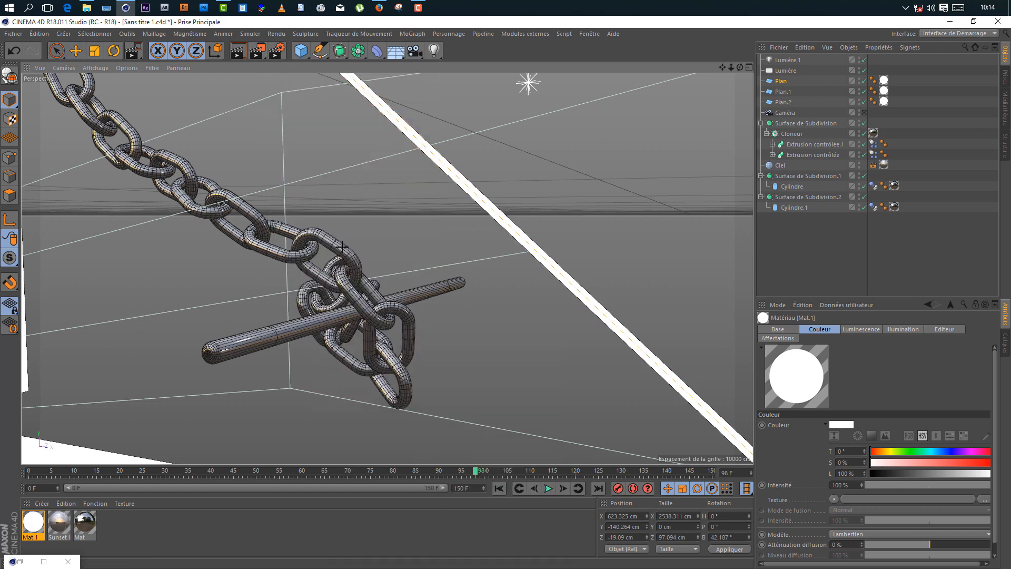
drag(314, 235, 429, 419)
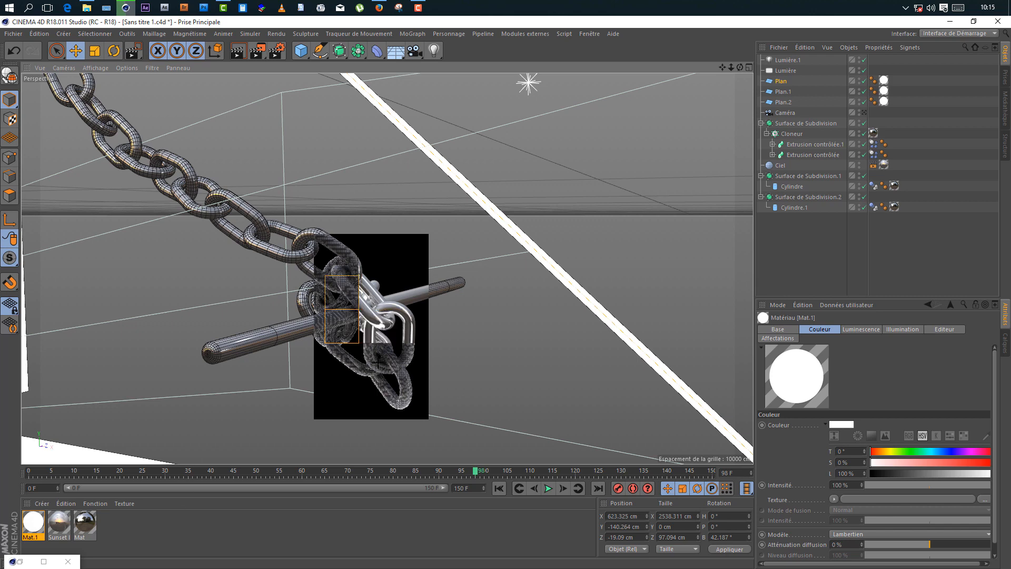
Set the metal material Mat's reflection layer to 17 % roughness and 70 % reflection intensity.
double_click(85, 524)
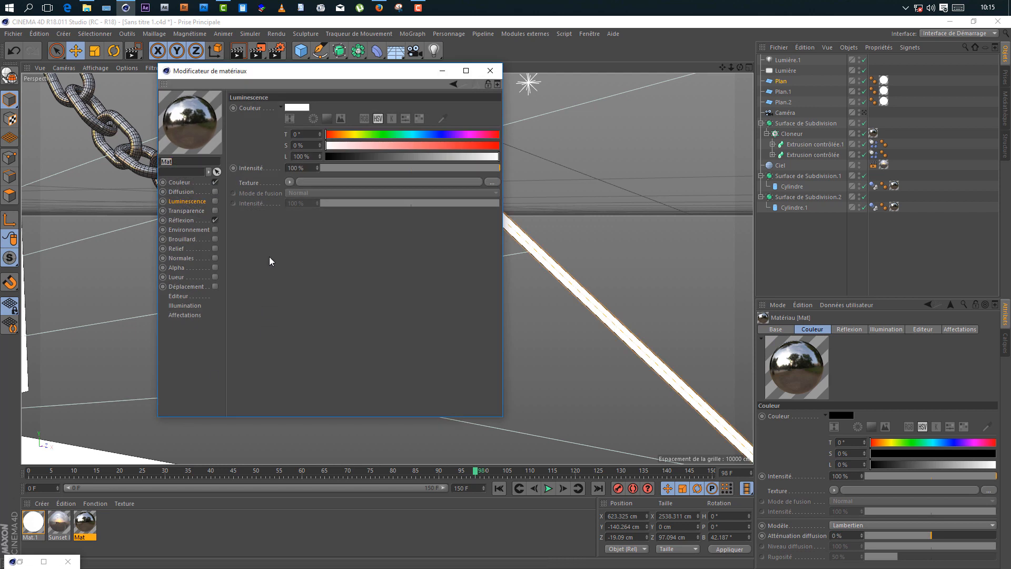
click(190, 221)
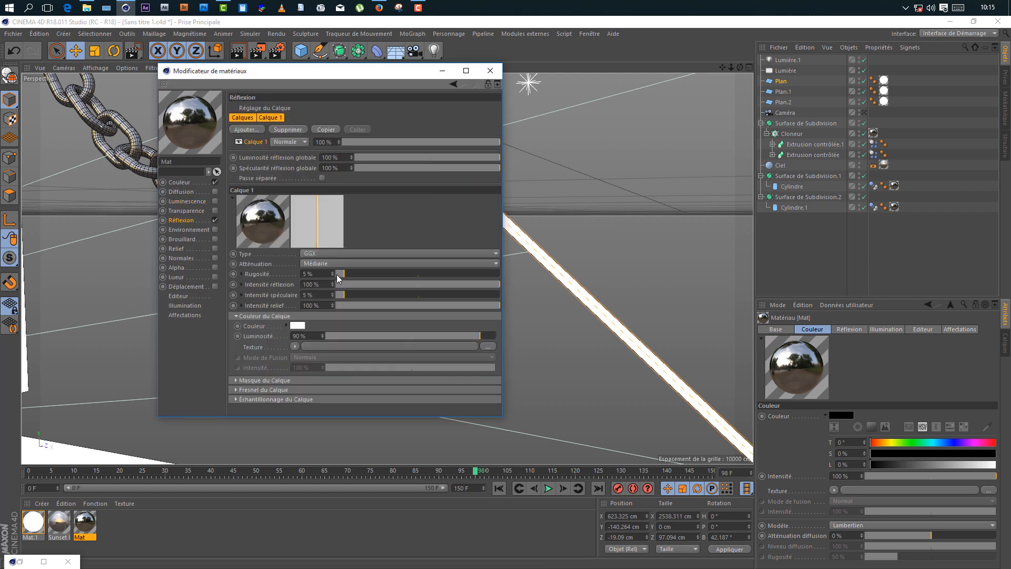
mouse_move(356, 273)
mouse_down()
mouse_move(375, 273)
mouse_move(364, 273)
mouse_up()
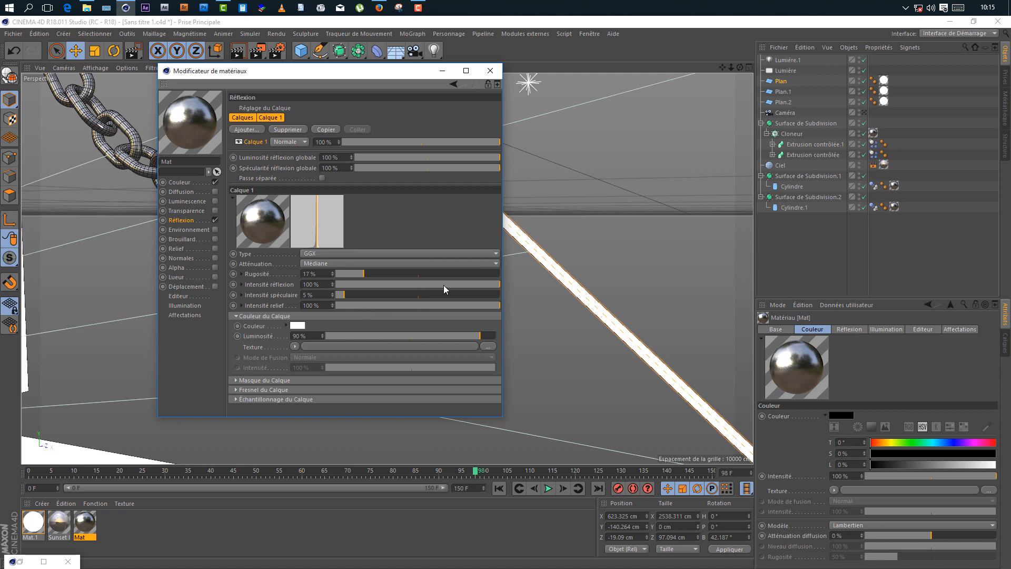
drag(443, 285, 451, 286)
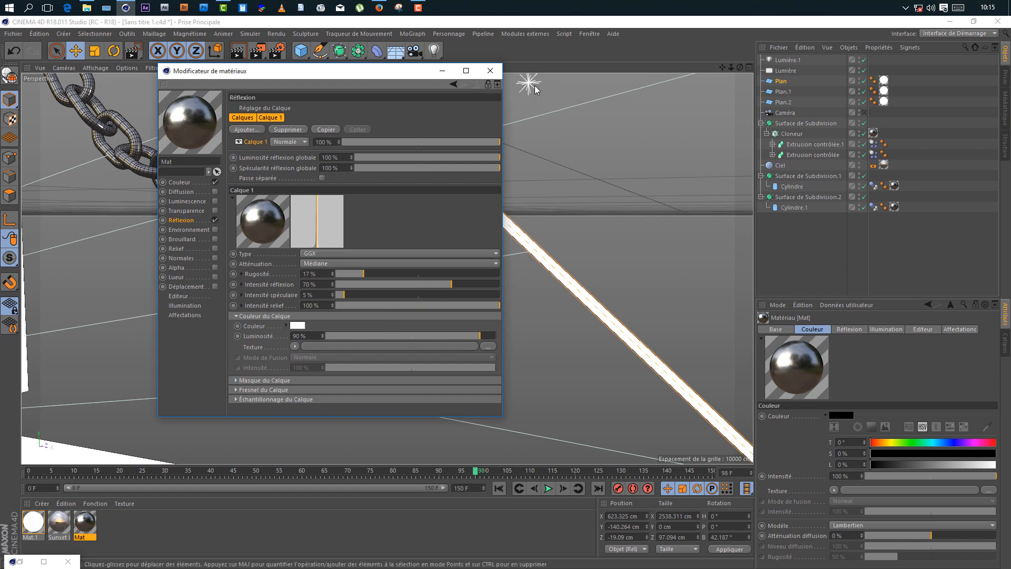
Render a region over the lower chain and knot with the material editor kept open, to check the rougher metal.
drag(380, 74, 699, 83)
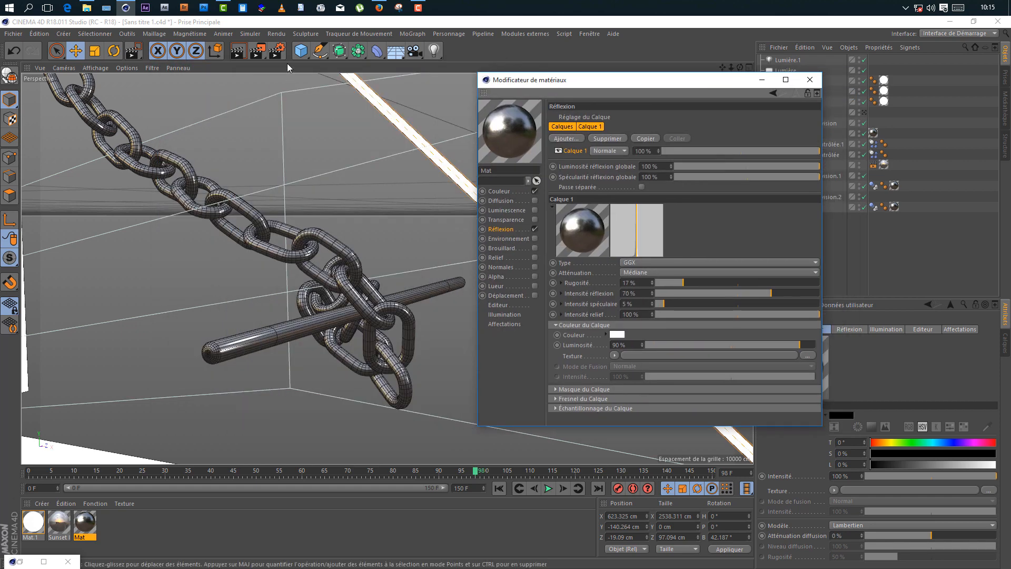
drag(259, 52, 291, 65)
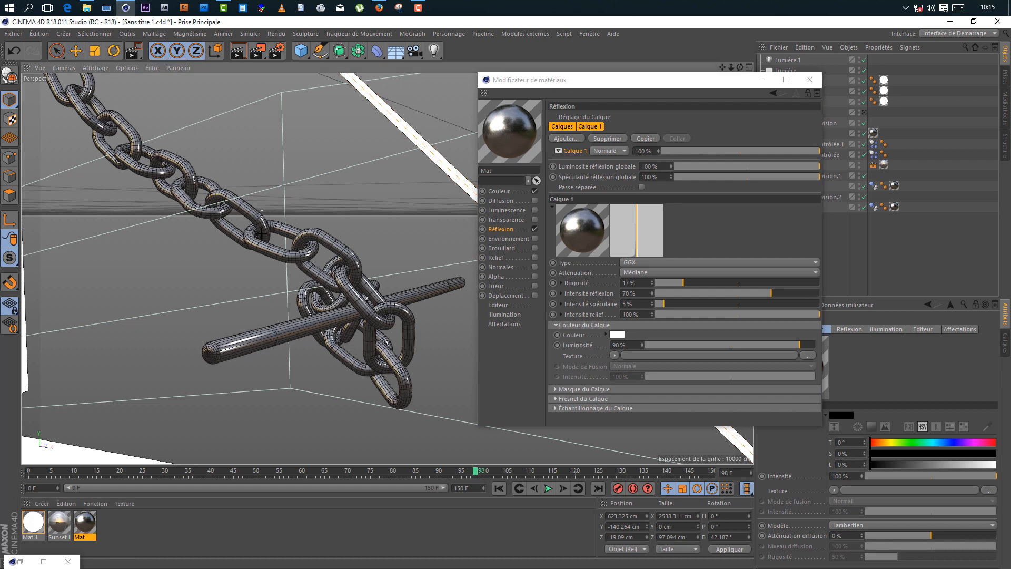
drag(263, 211, 426, 423)
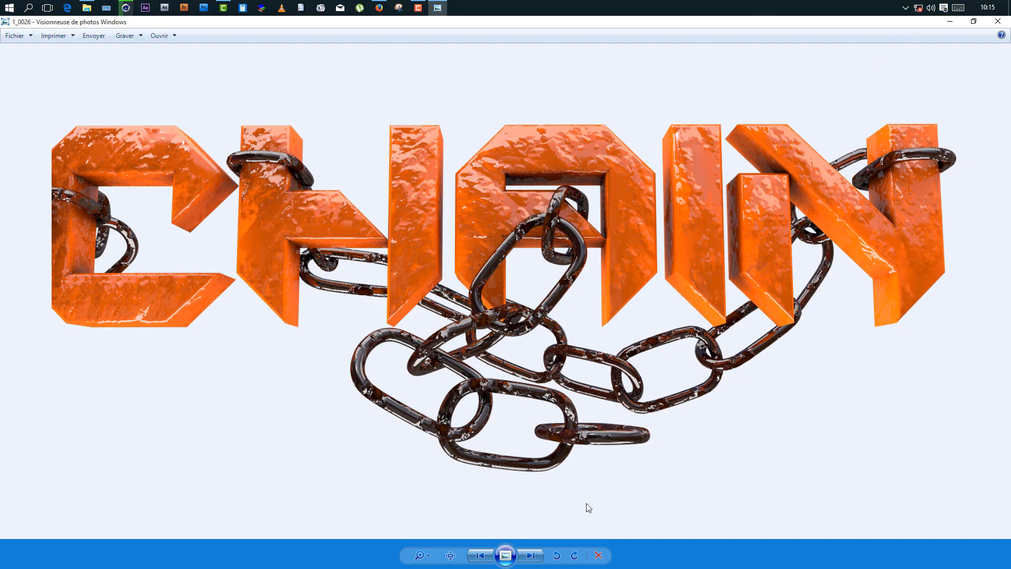
Browse the finished CHAIN lettering images in Windows Photo Viewer, from 1_0026 through to Chaîne.
click(537, 558)
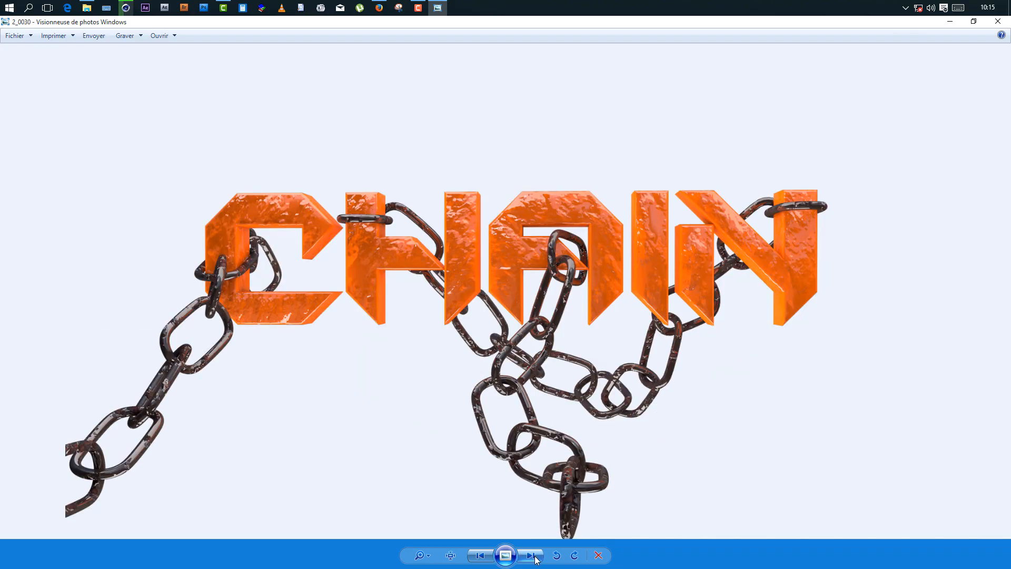
click(536, 557)
click(536, 557)
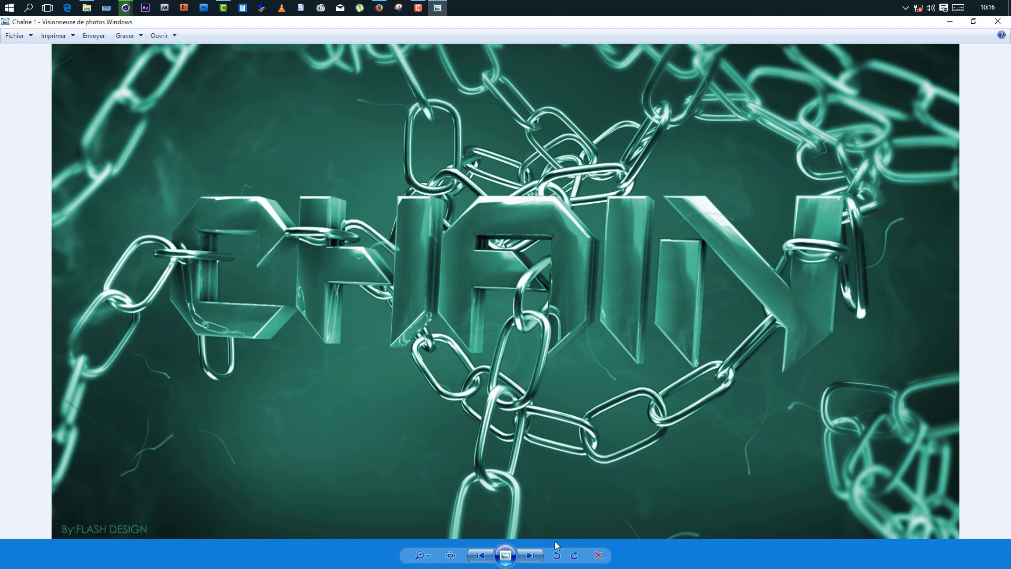
click(532, 557)
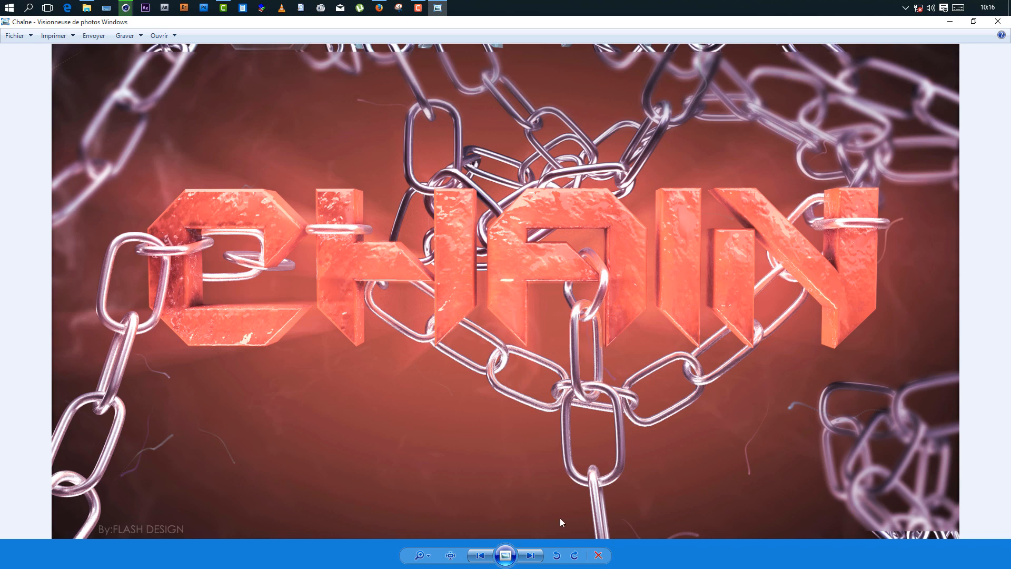
View the finished teal CHAIN lettering render Fin finale and return to the chain scene.
click(527, 557)
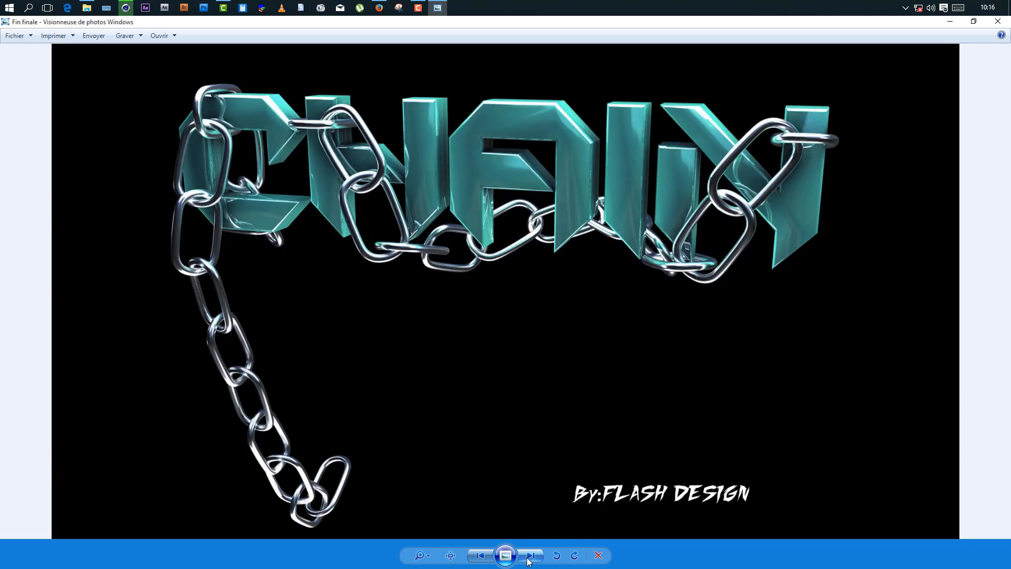
click(530, 556)
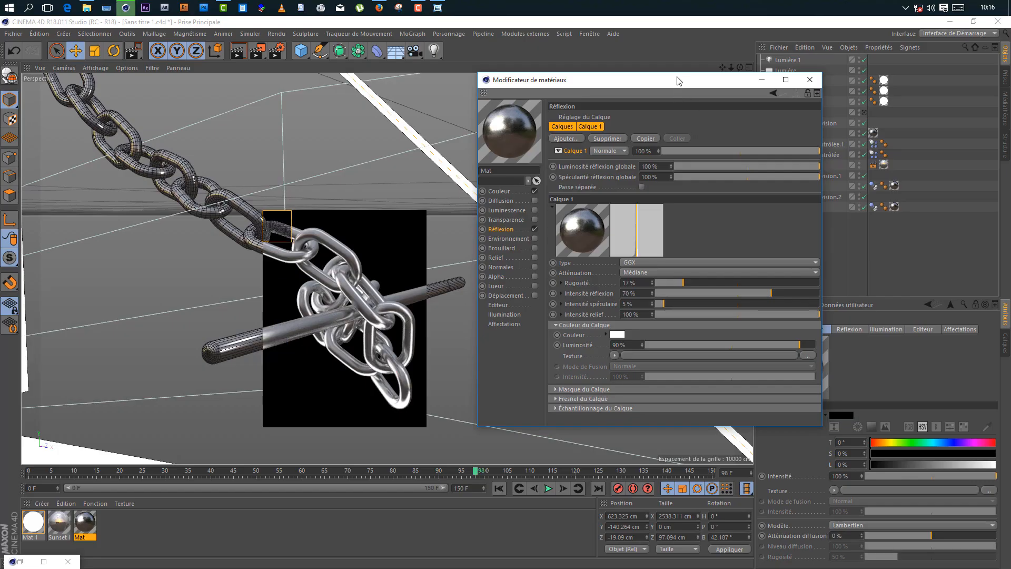
Set the roughness of the metal material Mat's reflection layer to 12 %.
drag(672, 80, 733, 169)
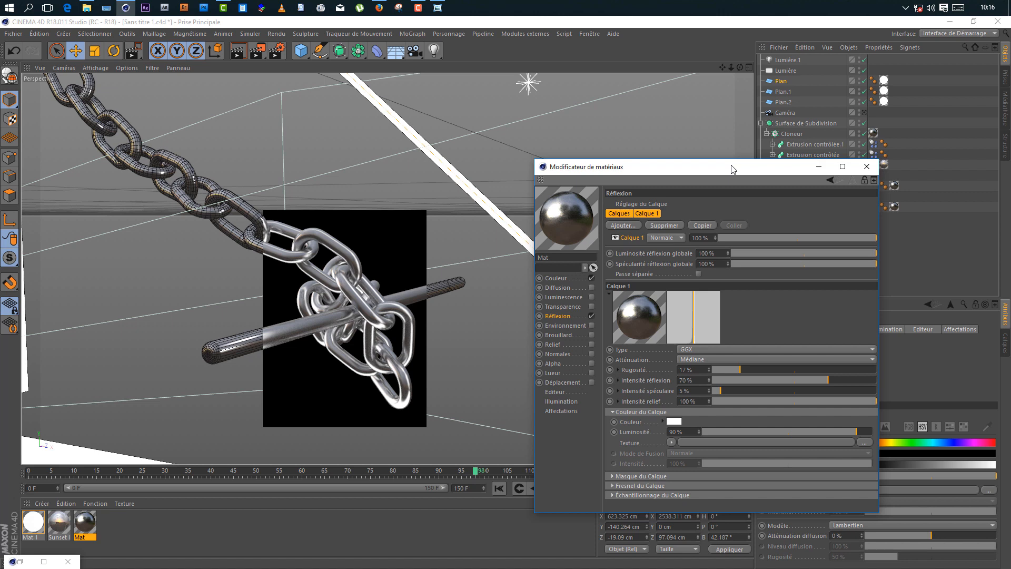
drag(692, 370, 629, 367)
text(12)
key(Return)
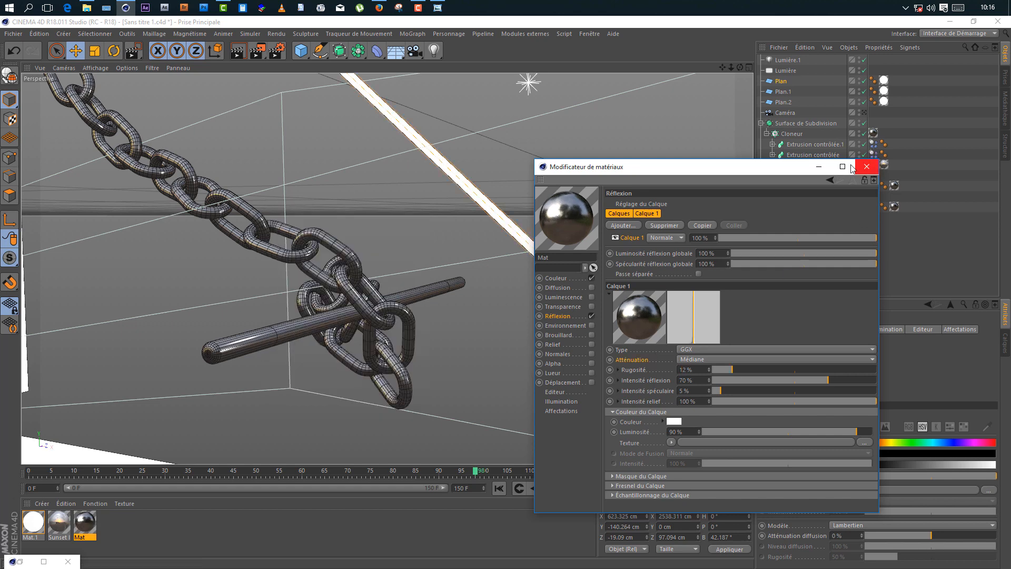
Test-render a region over the chain knot with the light Lumière disabled, and re-enable that light.
drag(789, 169, 984, 201)
click(792, 71)
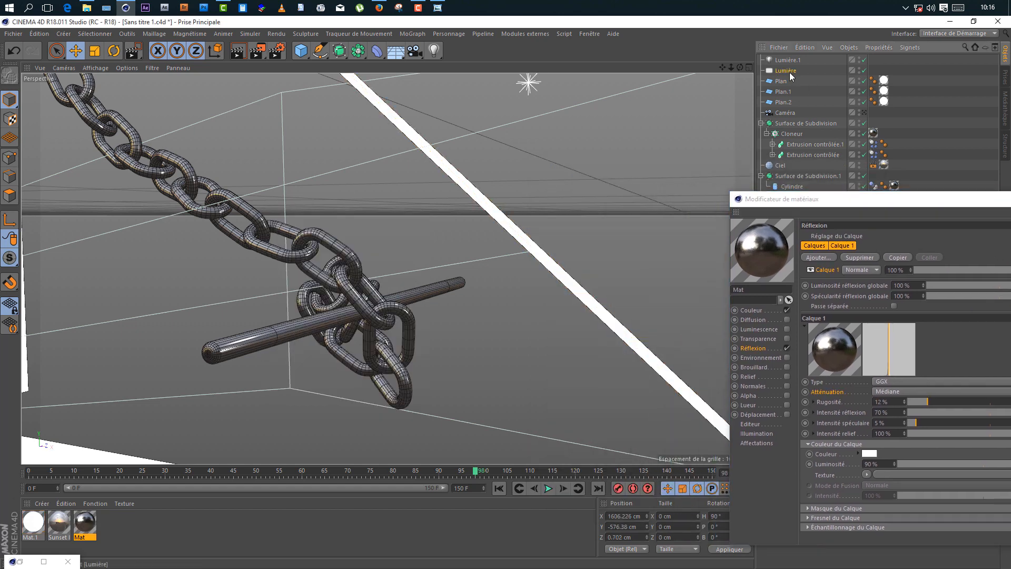
click(865, 71)
click(865, 71)
click(865, 71)
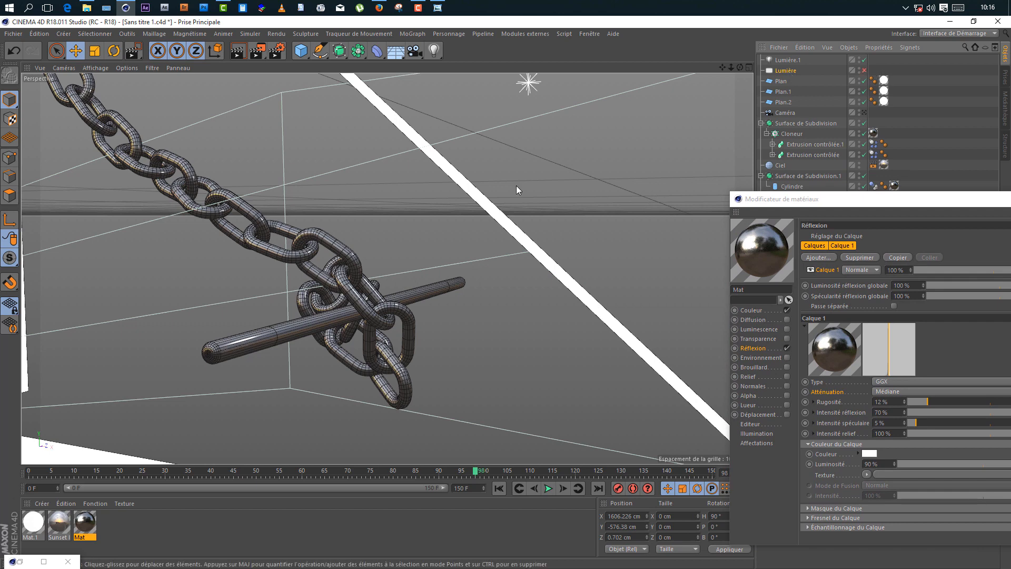
click(260, 50)
click(286, 65)
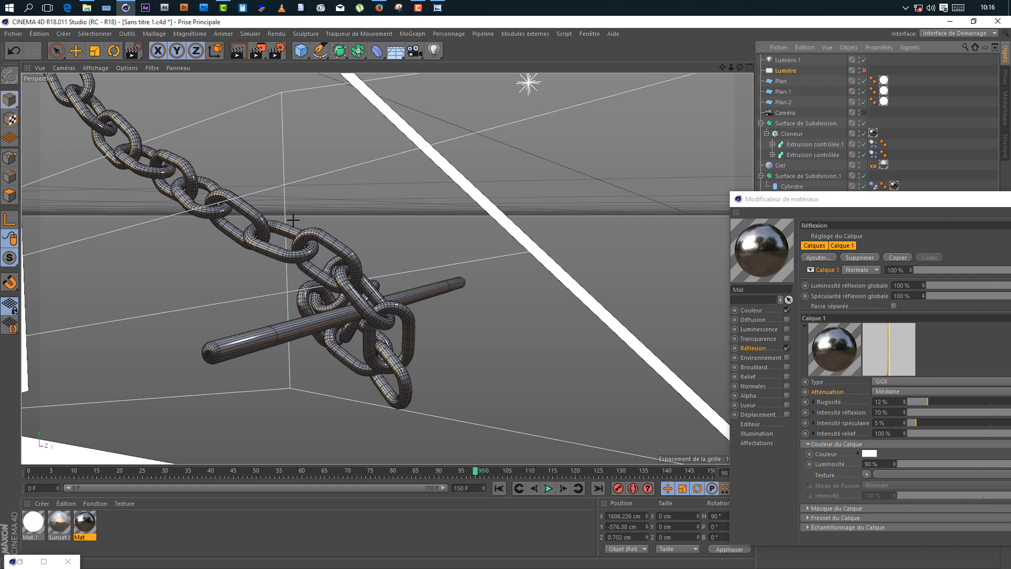
drag(289, 221, 426, 430)
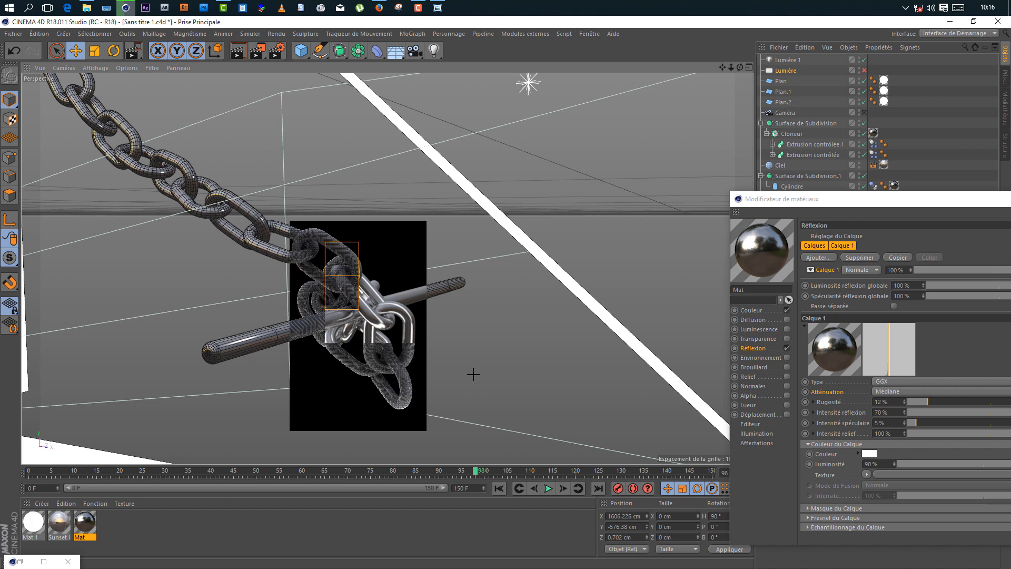
click(865, 71)
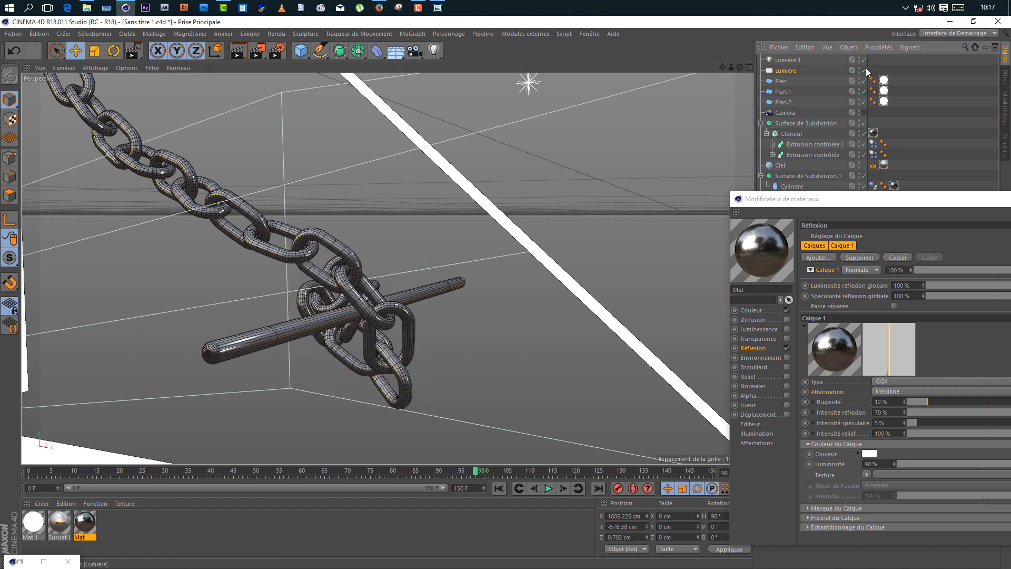
Set the ambient occlusion contrast to 25 % in the render settings.
click(284, 55)
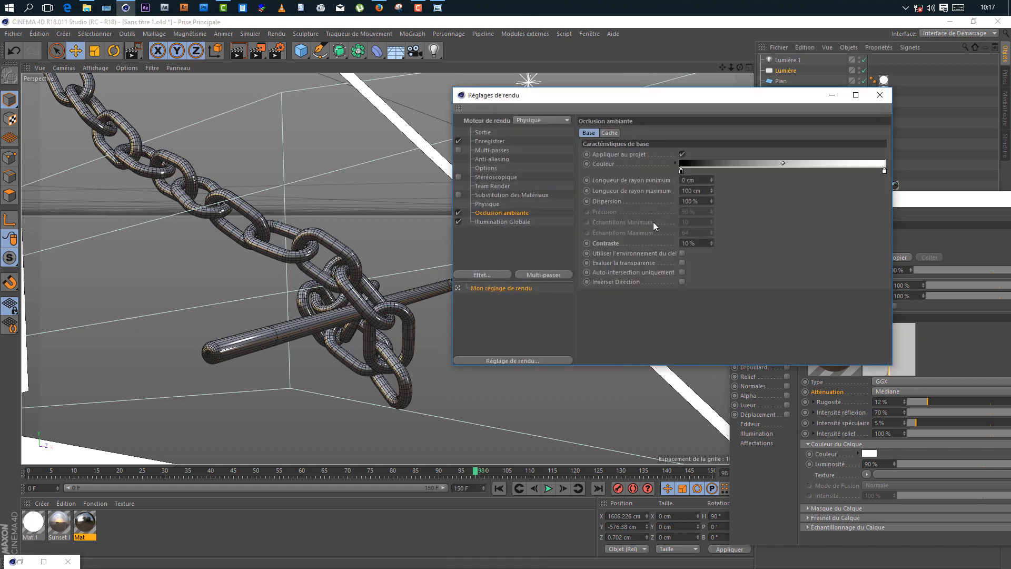
click(687, 242)
text(25)
key(Return)
click(880, 96)
Review the output size and frame range in the render settings.
click(277, 52)
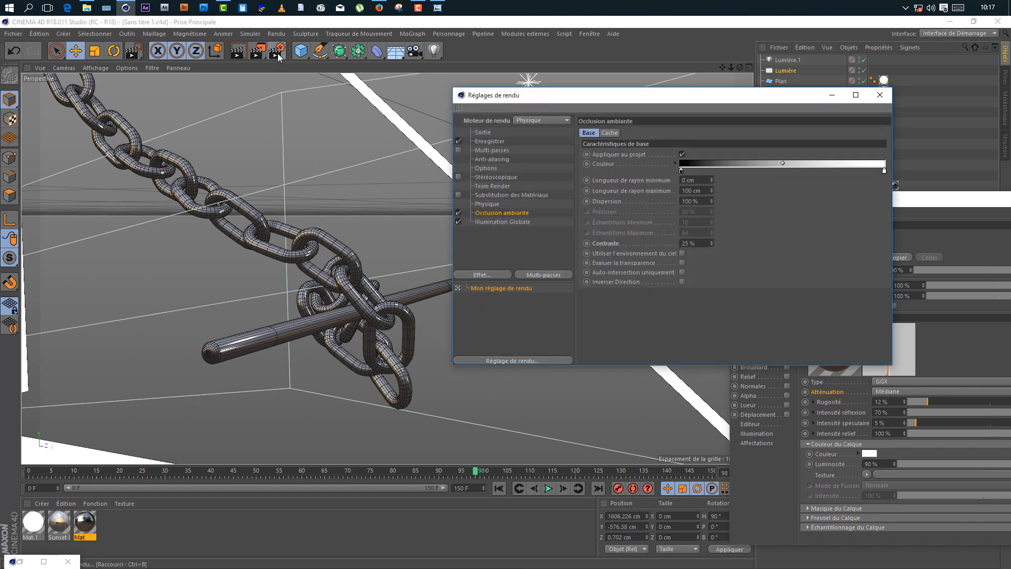
click(484, 132)
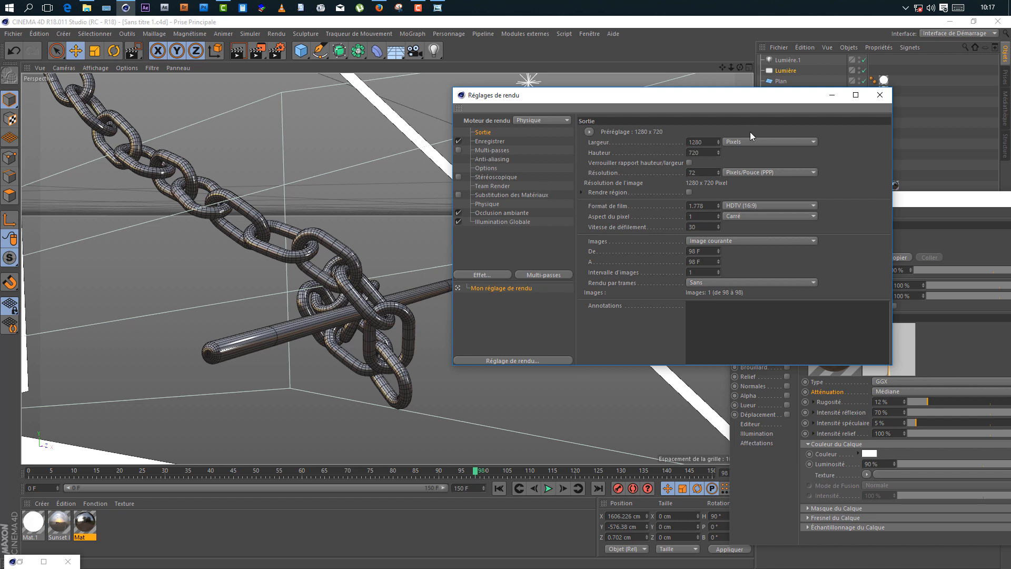
double_click(711, 143)
click(831, 214)
Set the render to save as a JPEG image named frg on the desktop.
click(490, 141)
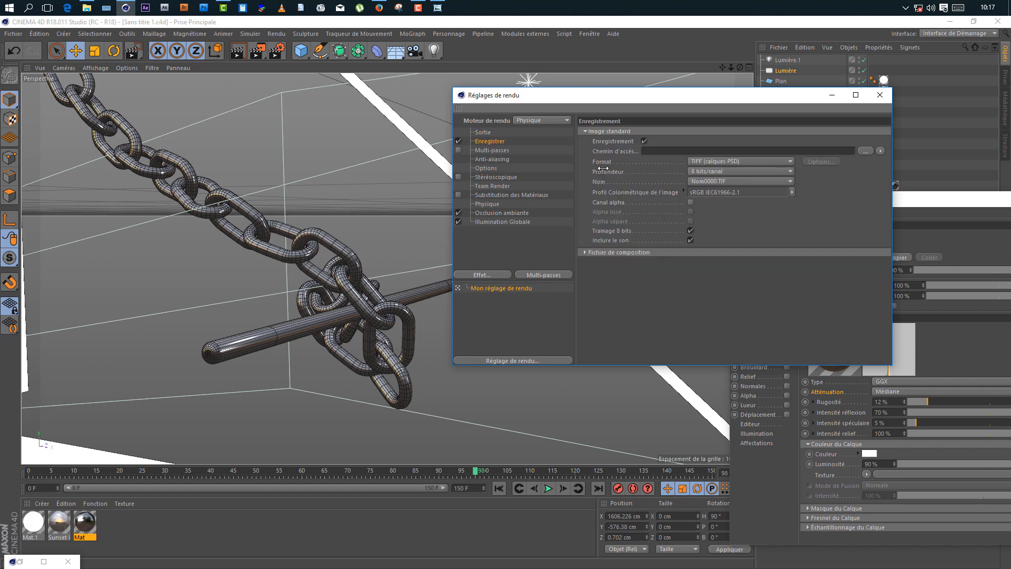
click(735, 161)
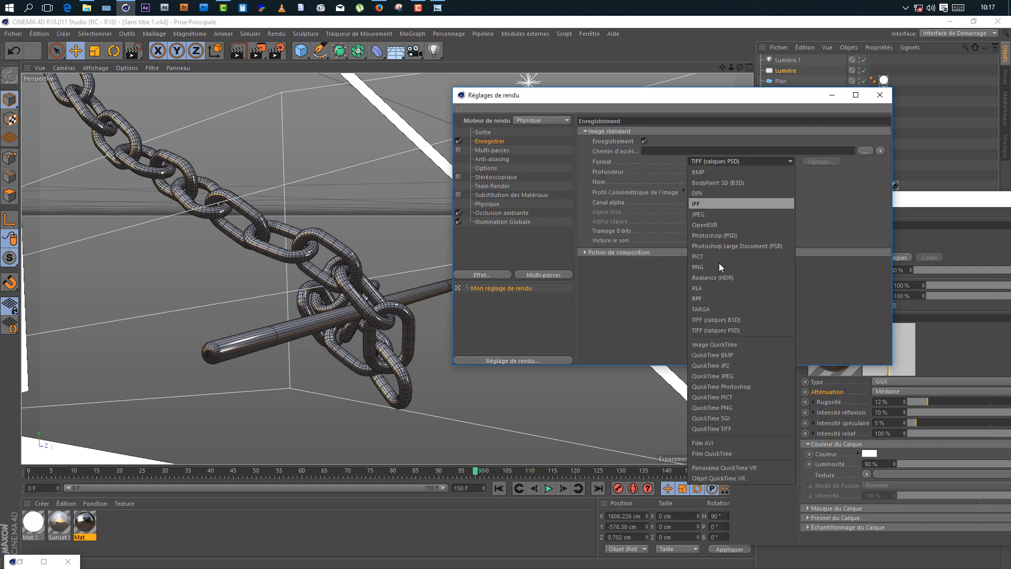
click(704, 214)
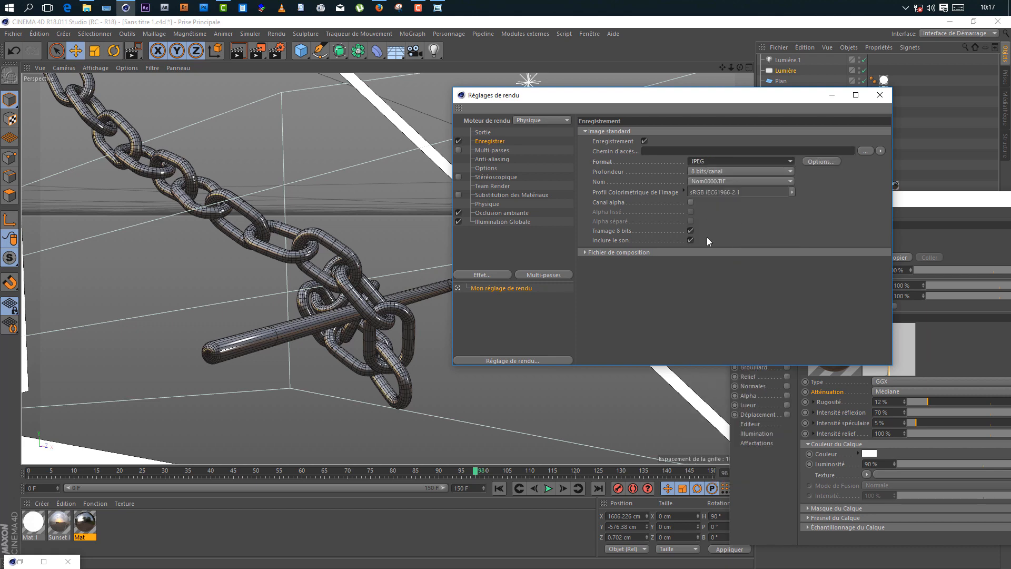
click(866, 152)
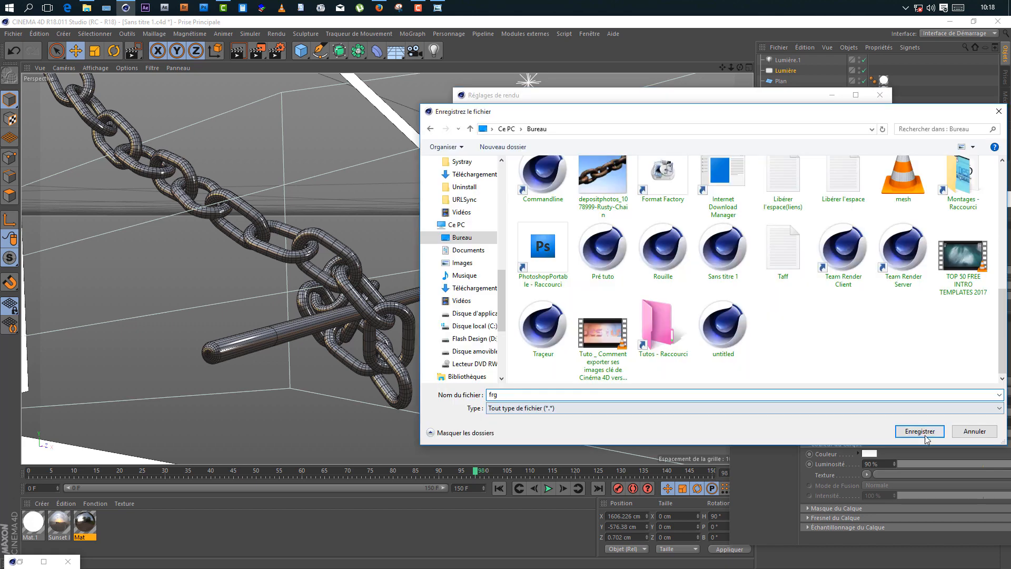
click(921, 429)
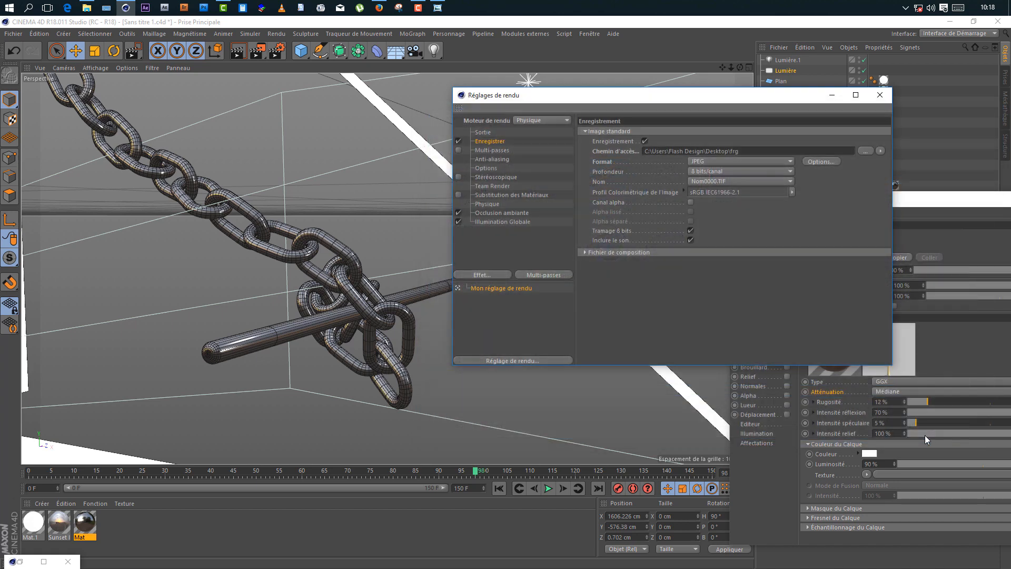
Check the anti-aliasing, general options and Physical renderer sampling in the render settings.
click(492, 159)
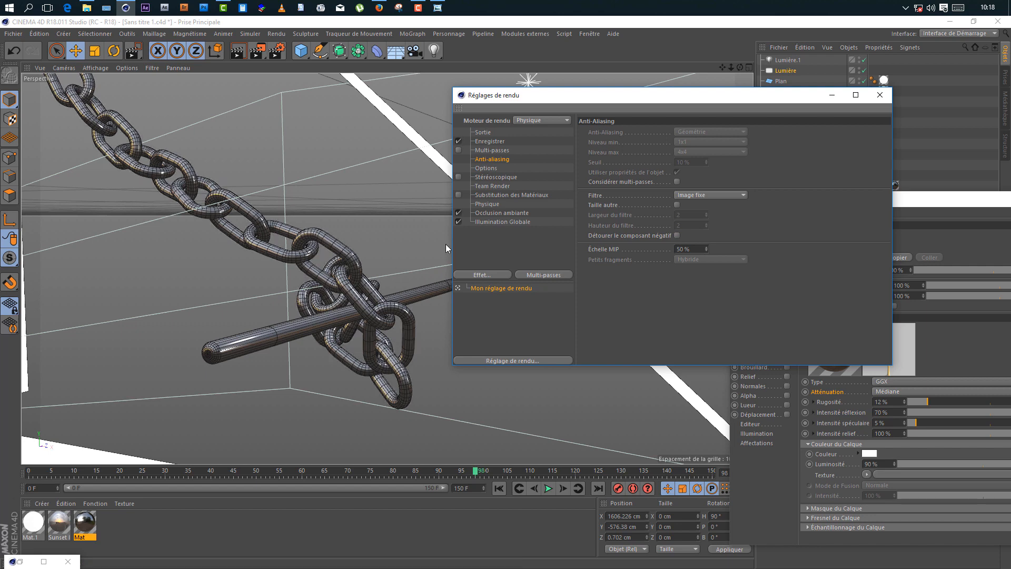
click(501, 185)
click(489, 177)
click(485, 167)
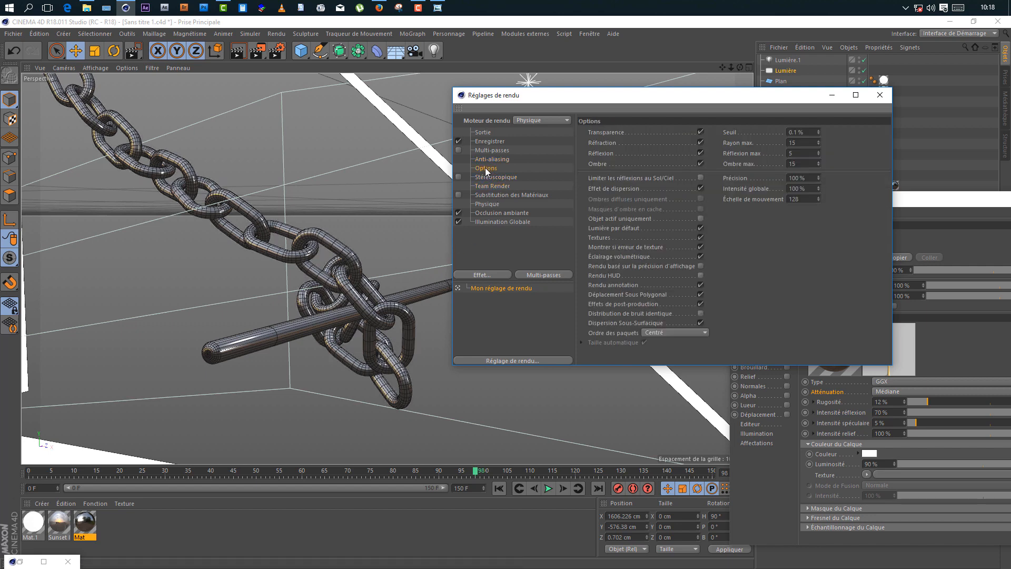
click(493, 195)
click(492, 203)
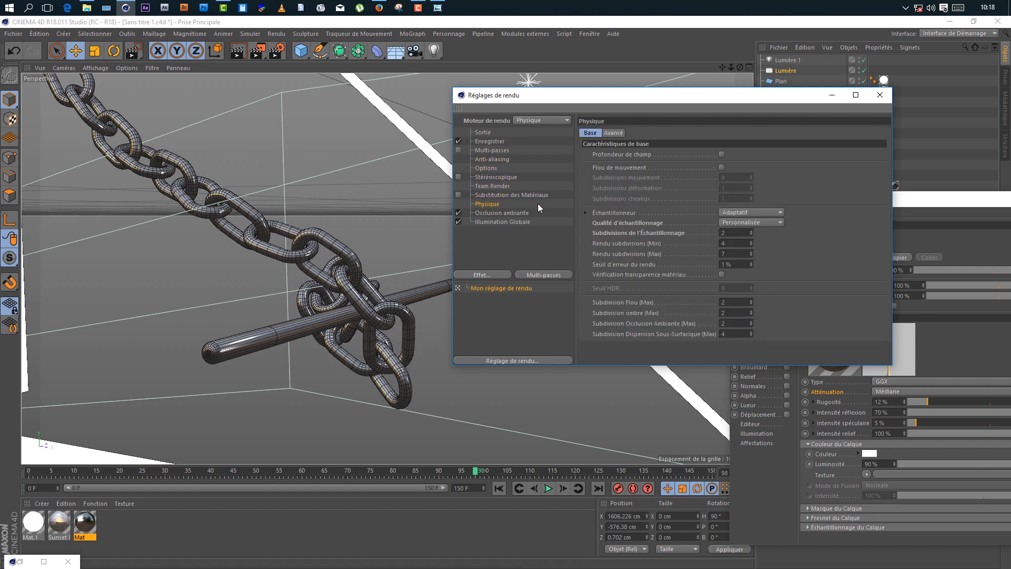
Close the render settings, save the scene file and start a render of it.
click(879, 95)
click(10, 34)
click(27, 127)
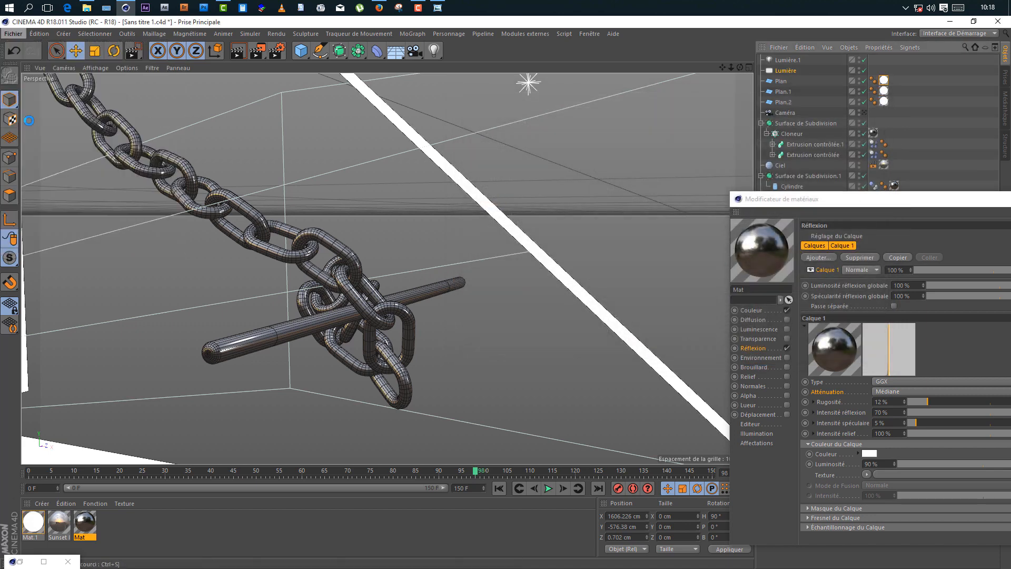
click(257, 53)
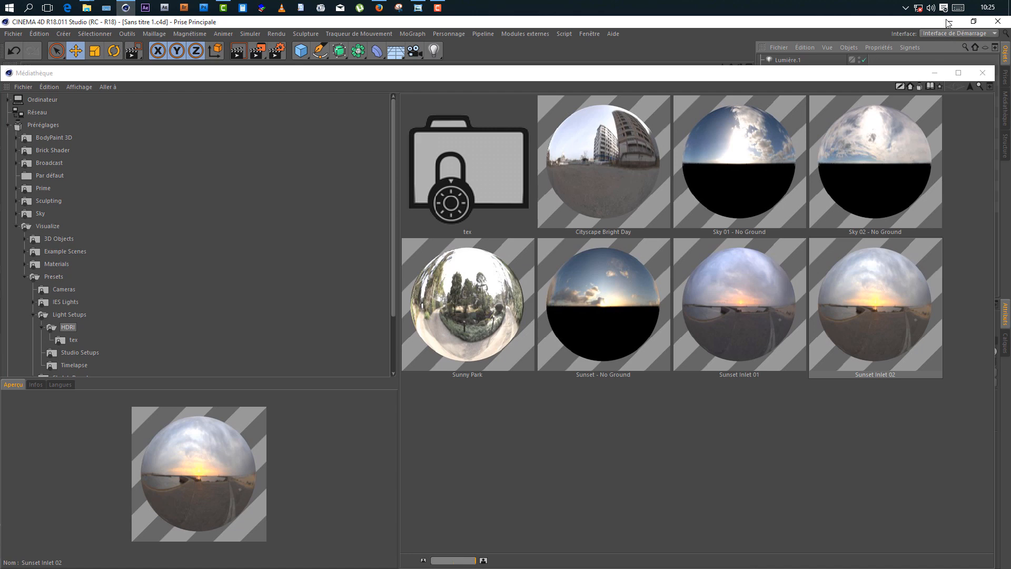
Close the content library and set the specular intensity of material Mat's reflection layer to 1 %.
click(983, 73)
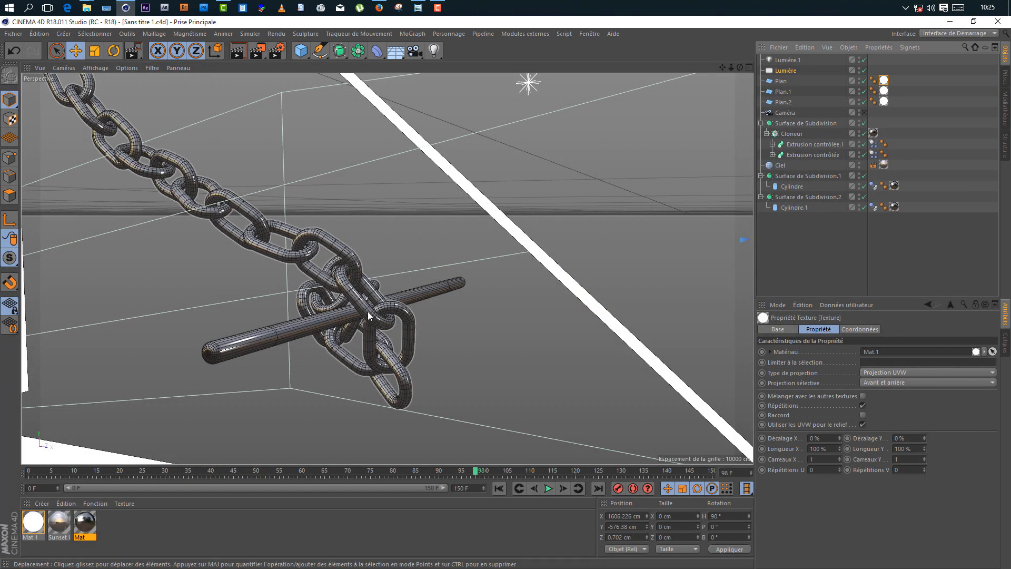
click(134, 529)
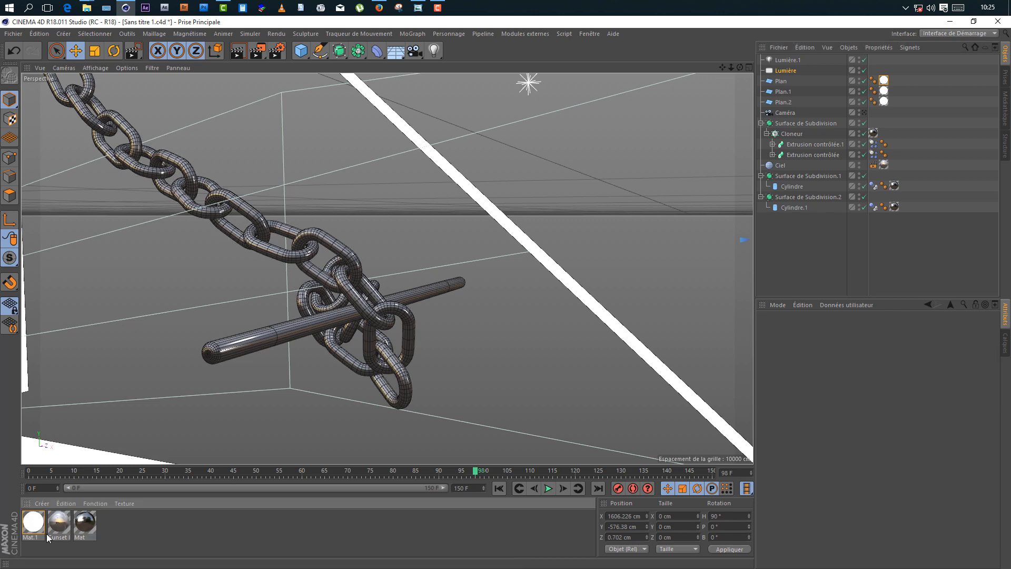
double_click(80, 525)
drag(282, 73, 561, 107)
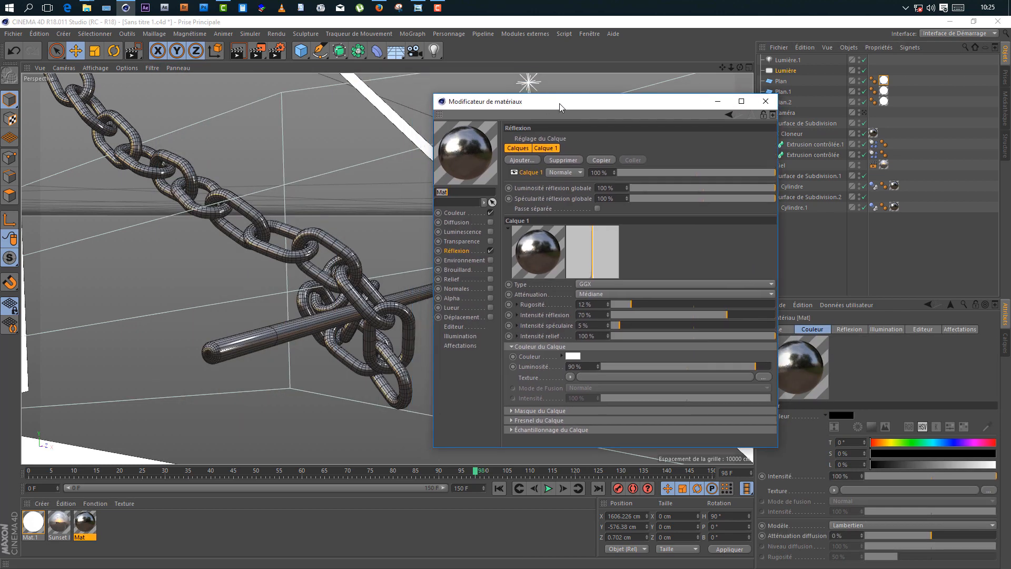
click(463, 252)
drag(619, 325, 611, 325)
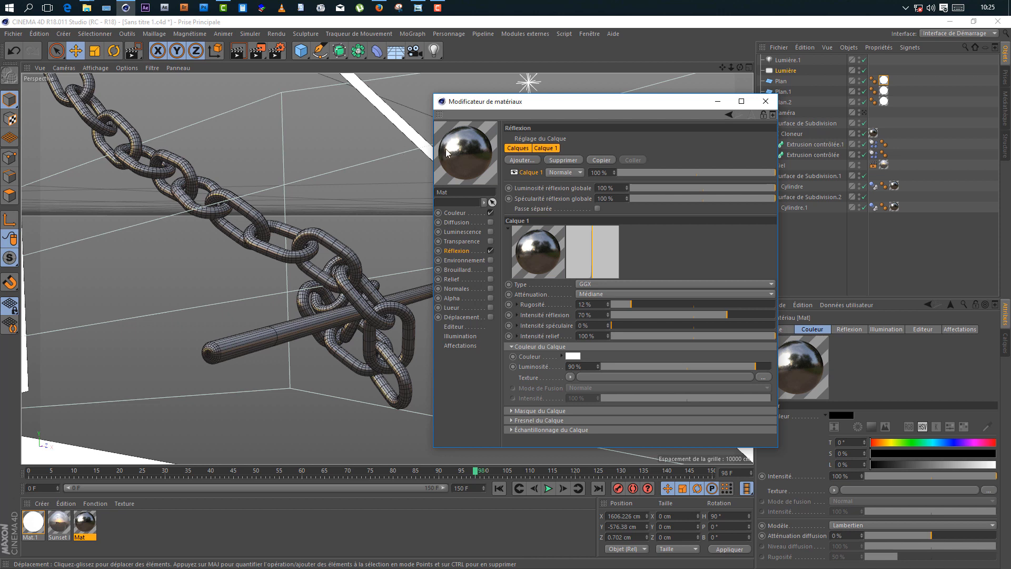
click(614, 326)
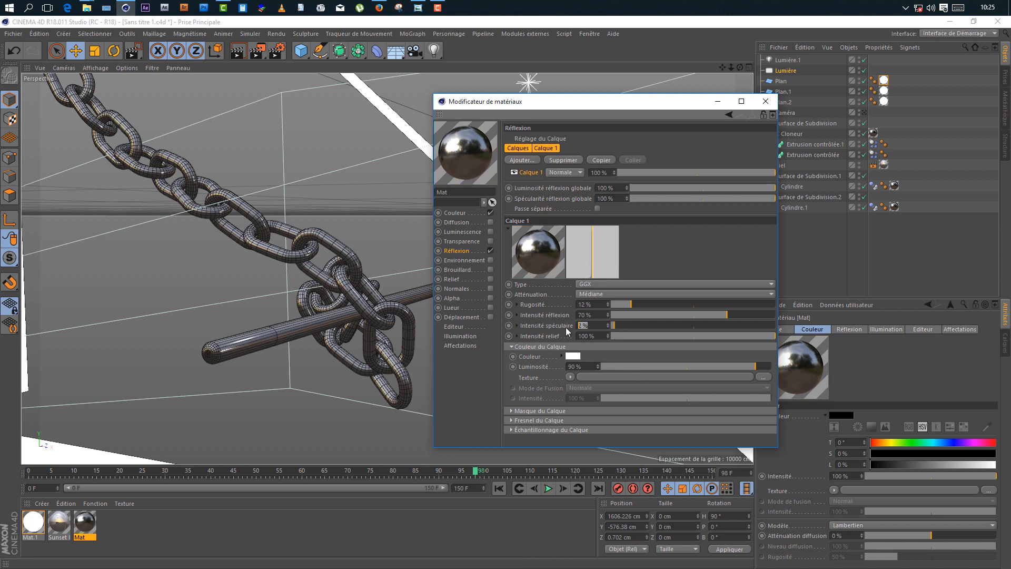
text(1)
key(Return)
Move the material editor clear of the chain and save the scene file.
drag(514, 108, 655, 108)
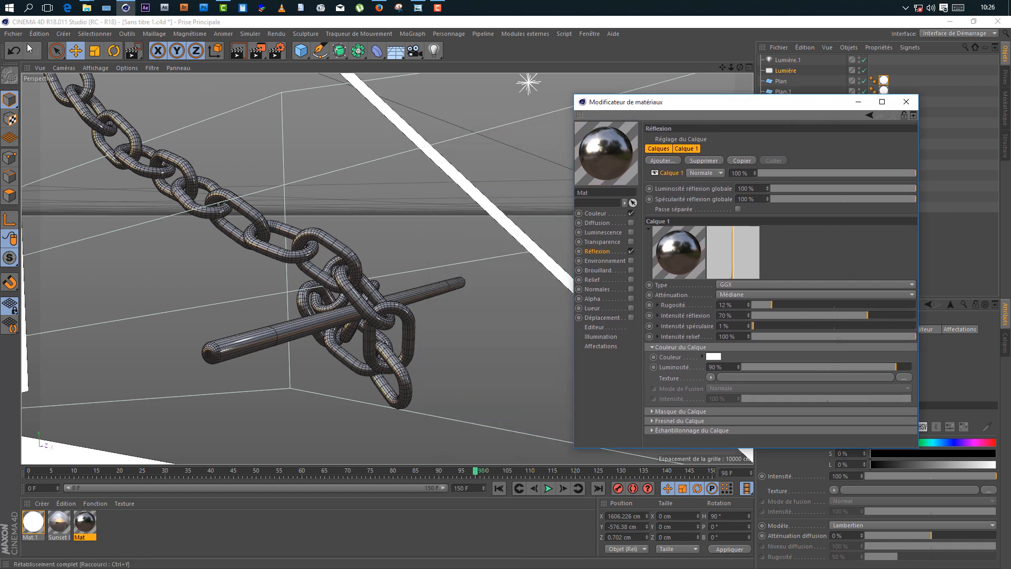
click(13, 33)
click(44, 121)
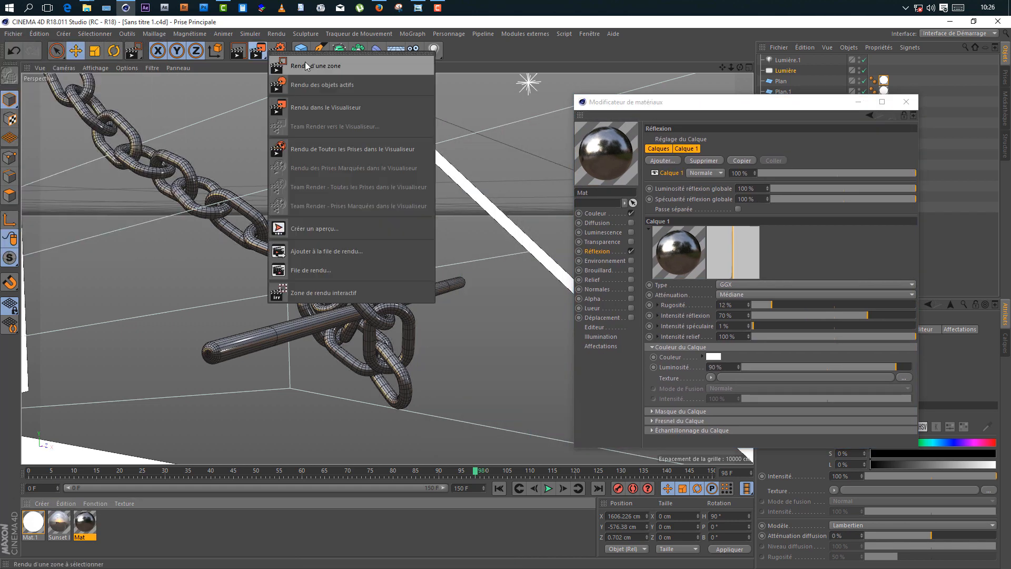
Render a region over the chain knot to check the reduced specular intensity, and put the material editor away.
drag(282, 214, 446, 409)
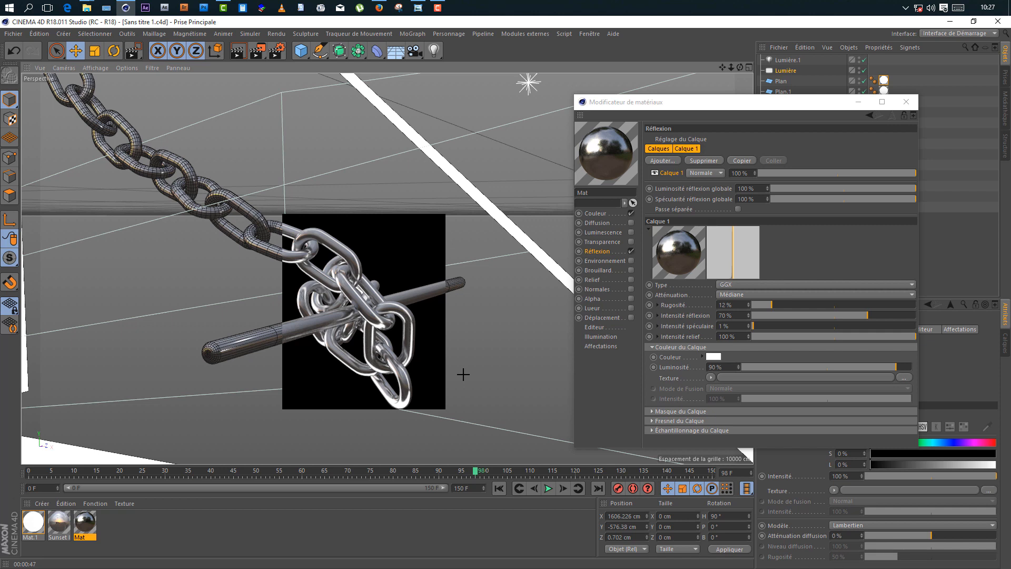
click(505, 345)
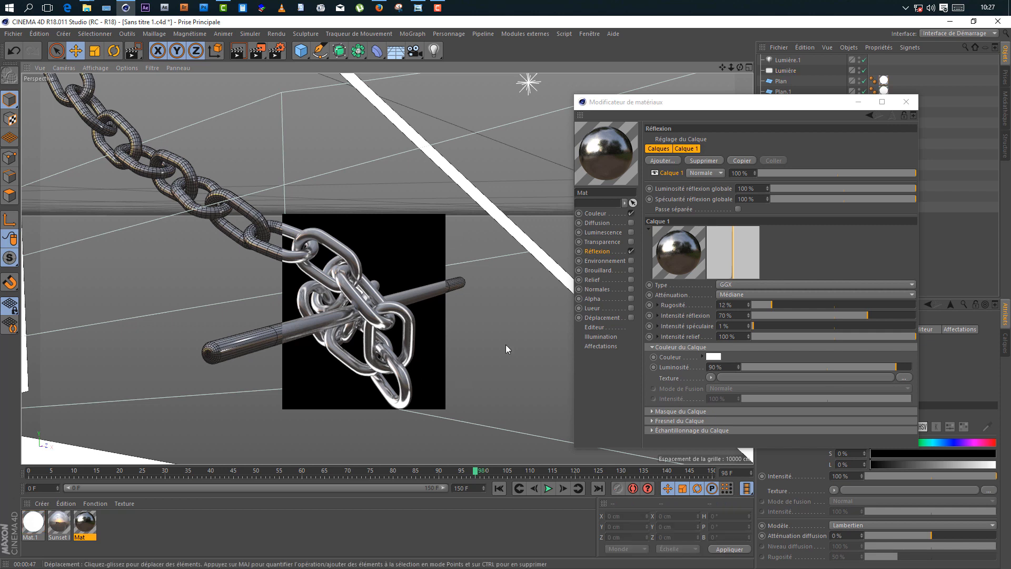
click(860, 105)
click(860, 104)
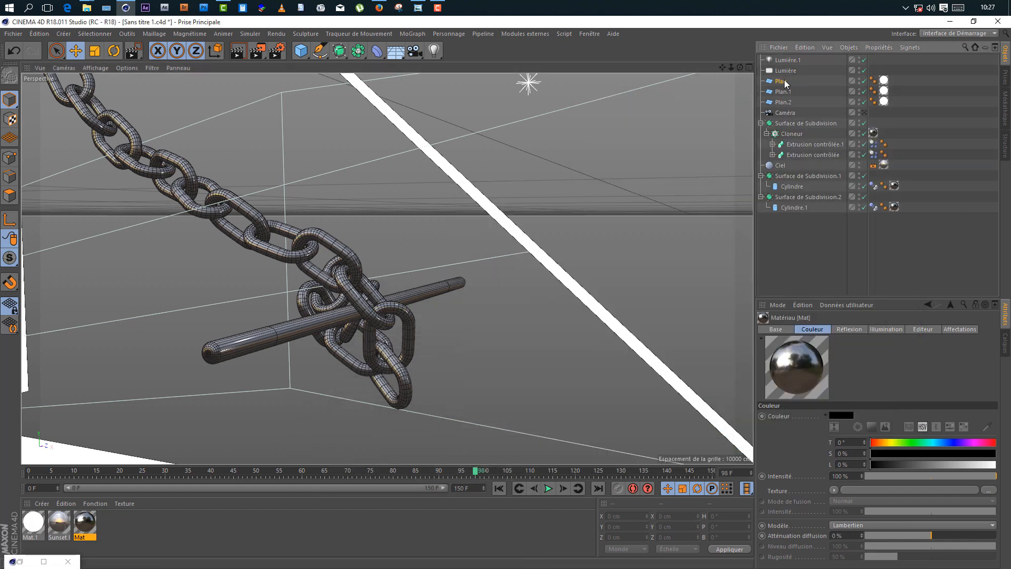
Narrow the floor-level reflector plane Plan.1 to about 134 cm along its Z axis.
click(552, 249)
scroll(744, 109, down, 5)
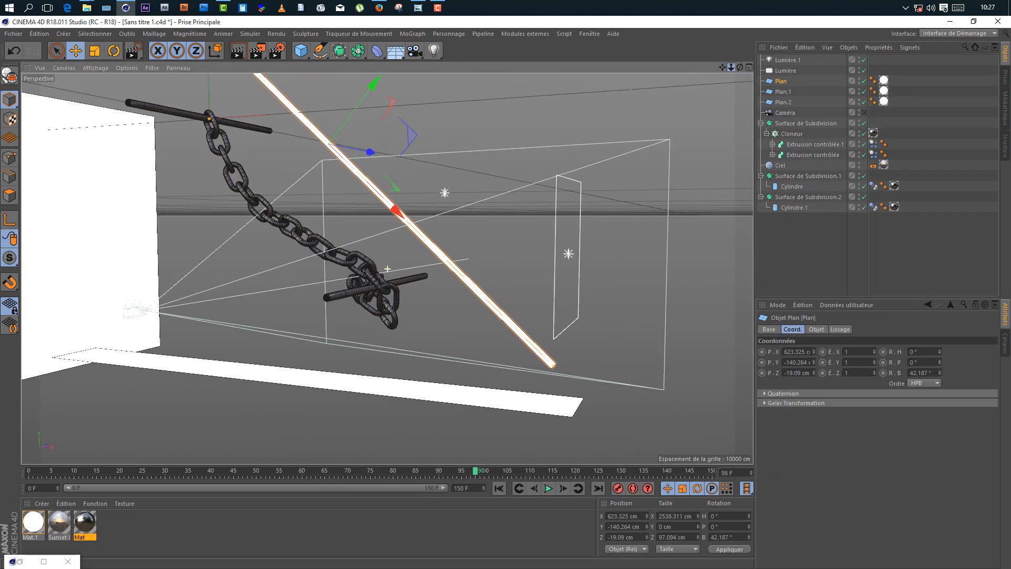
click(345, 373)
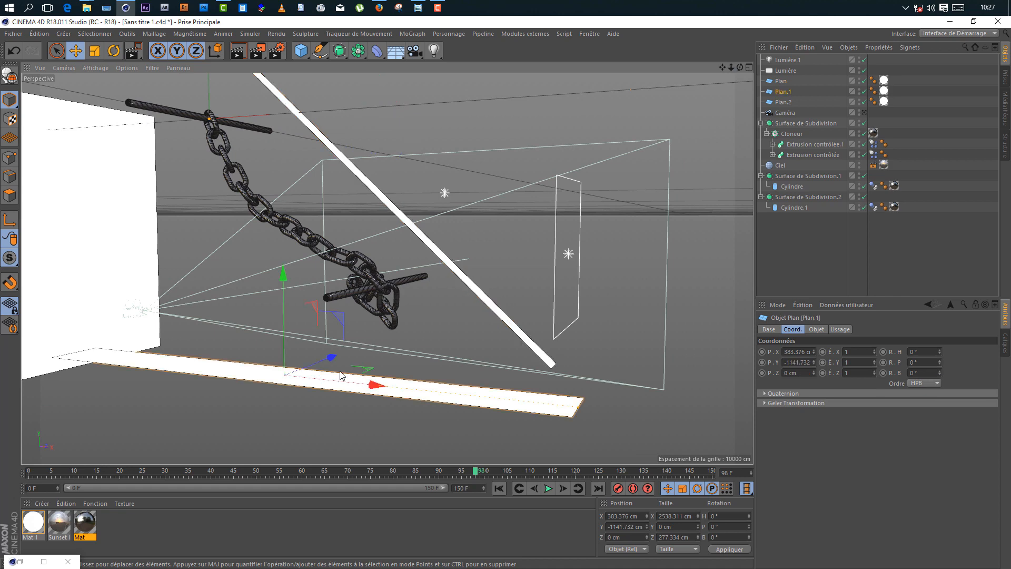
drag(304, 372, 294, 378)
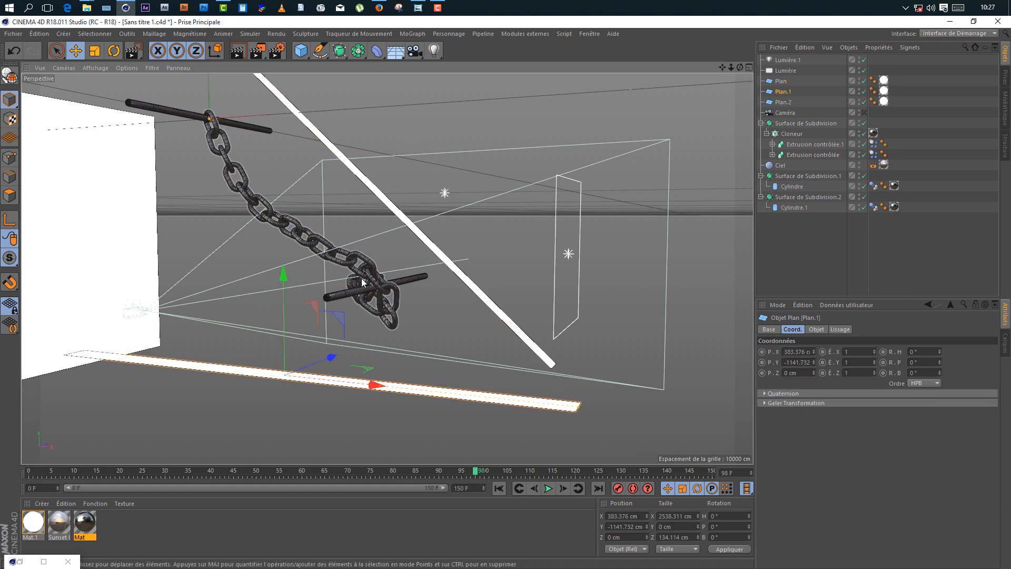
Set the luminescence intensity of material Mat.1 to 90 % and close the material editor.
scroll(294, 378, up, 3)
double_click(33, 521)
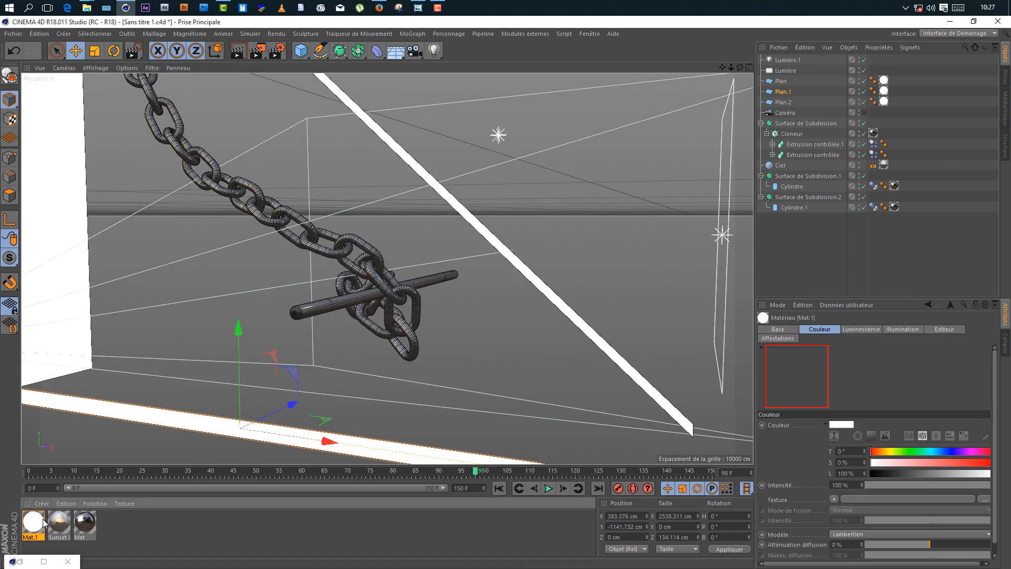
click(606, 233)
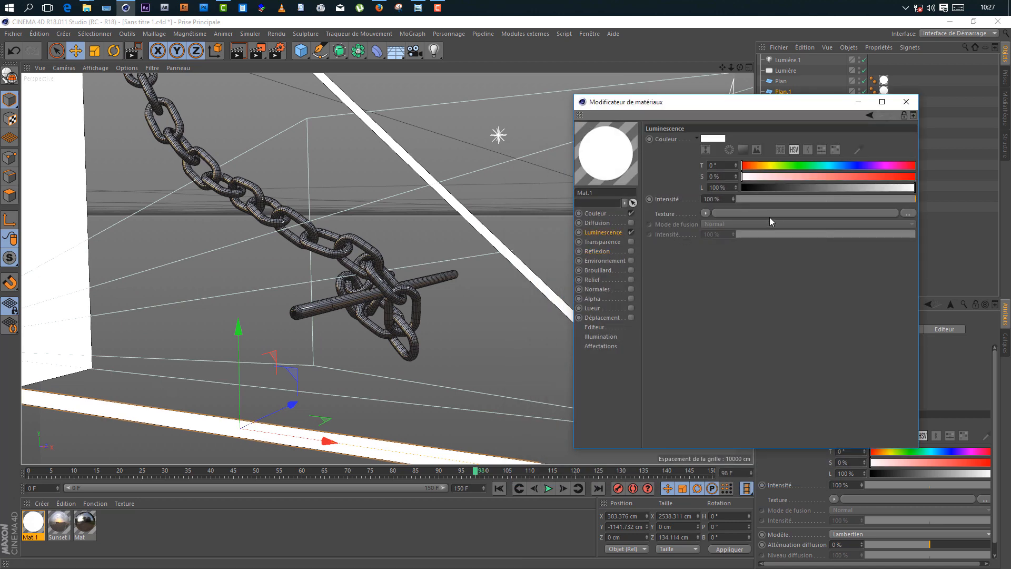
click(717, 200)
text(80)
key(Return)
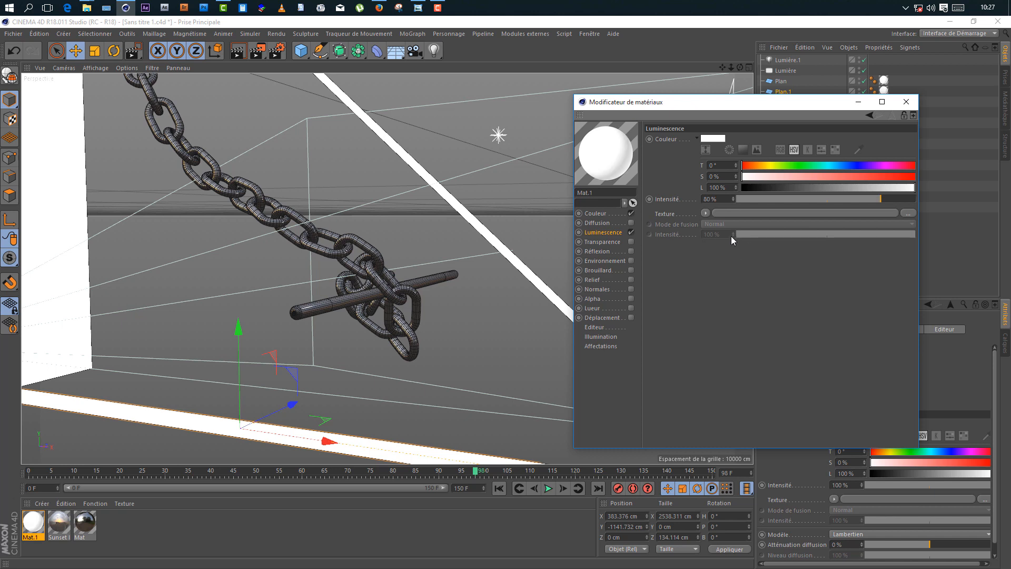
click(722, 199)
text(90)
key(Return)
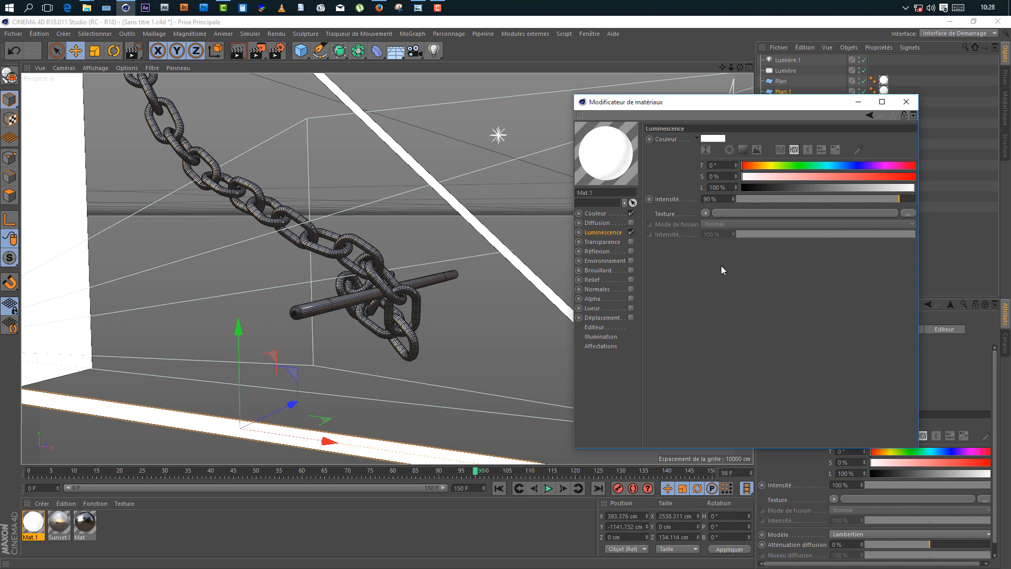
click(616, 213)
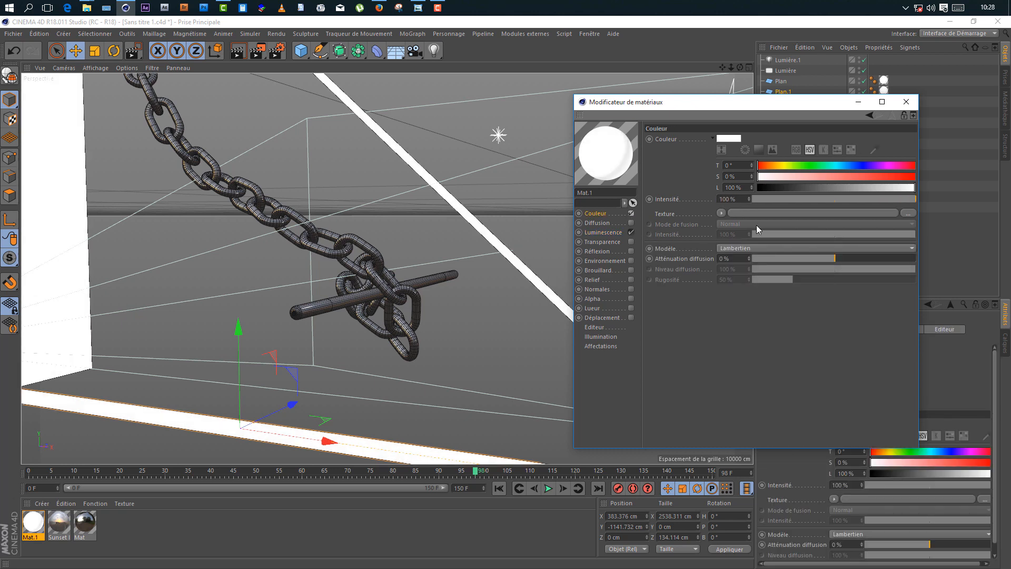
click(602, 233)
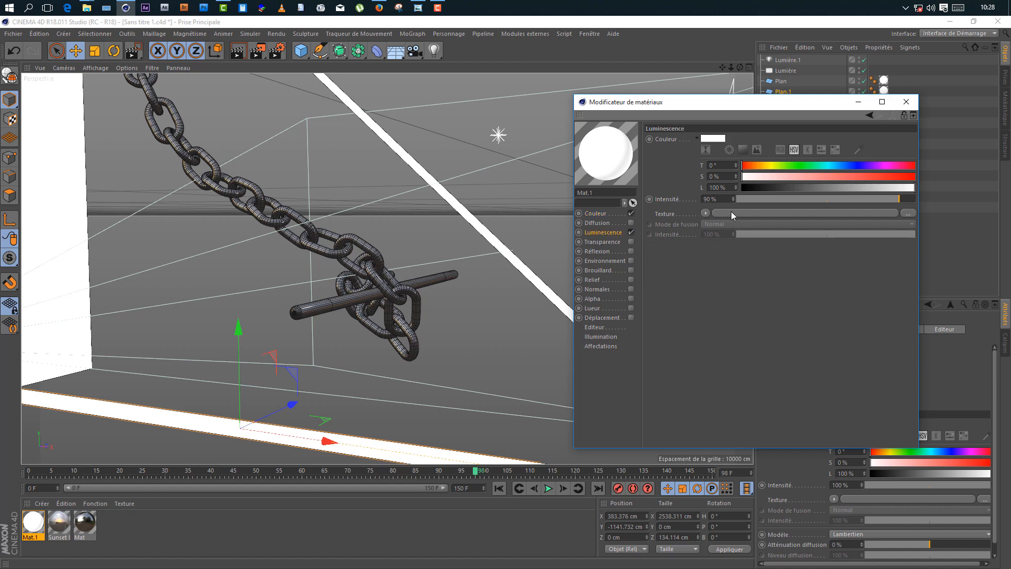
click(907, 101)
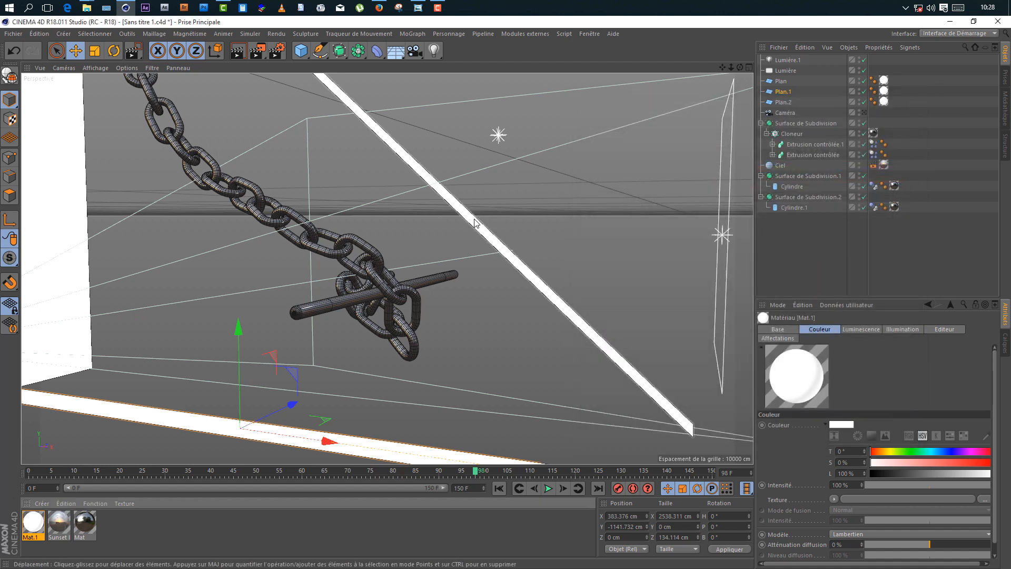
Copy the Ciel object's Rendu tag, with camera visibility disabled, onto the reflector planes Plan, Plan.1 and Plan.2.
scroll(398, 289, up, 4)
scroll(399, 289, down, 2)
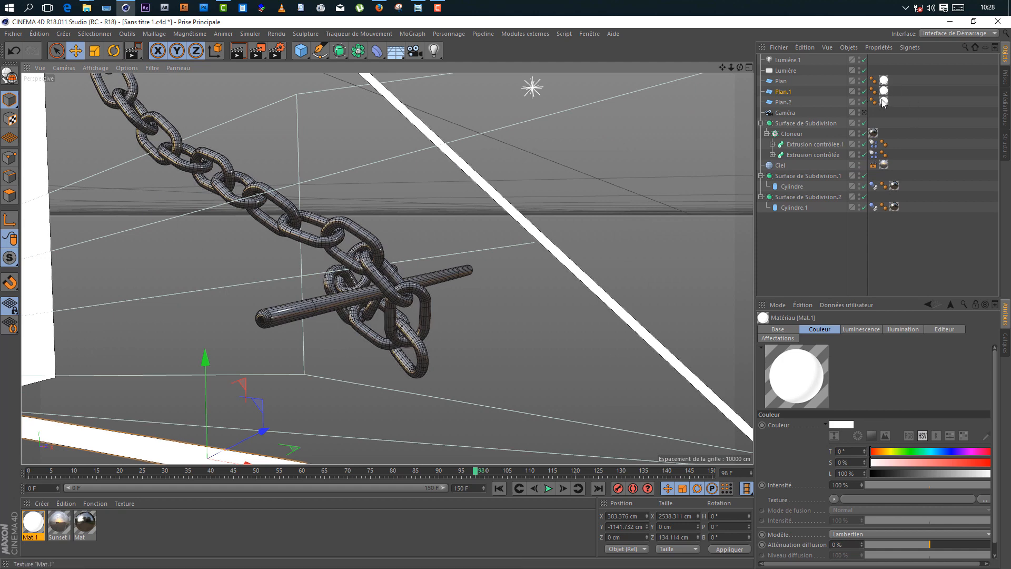
click(897, 157)
click(874, 164)
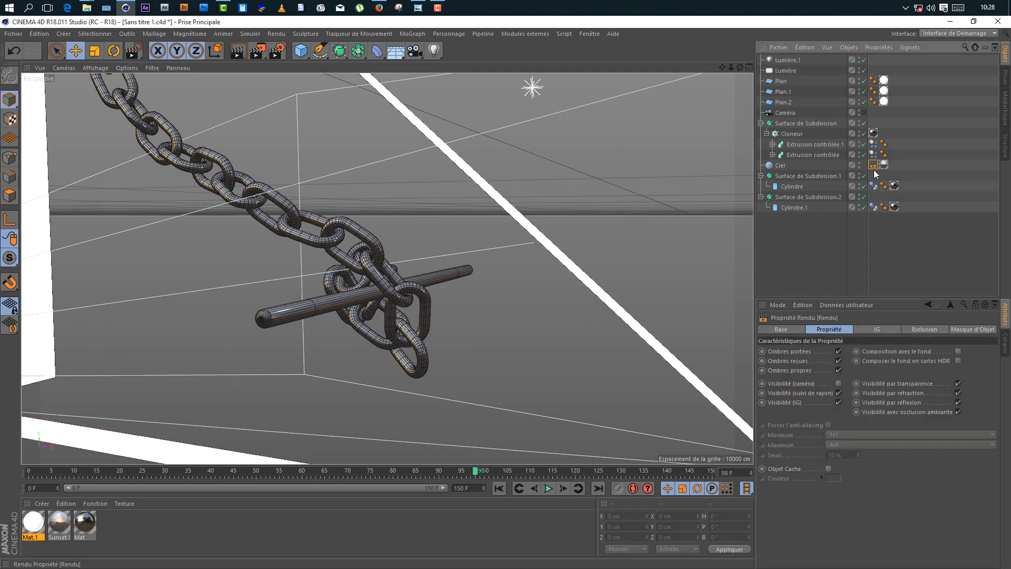
ctrl+drag(874, 165, 790, 103)
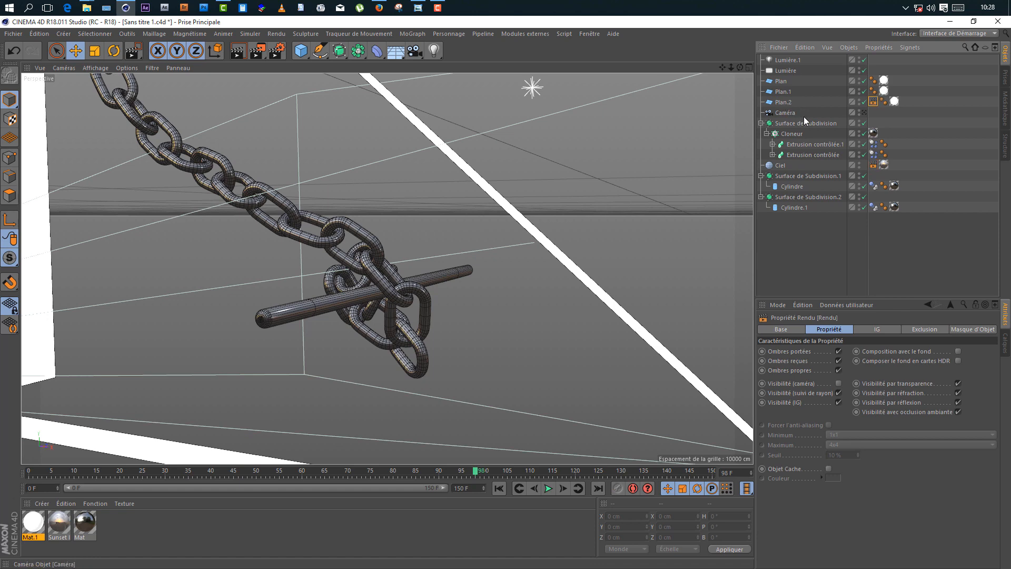
ctrl+drag(872, 101, 784, 81)
click(782, 81)
click(948, 106)
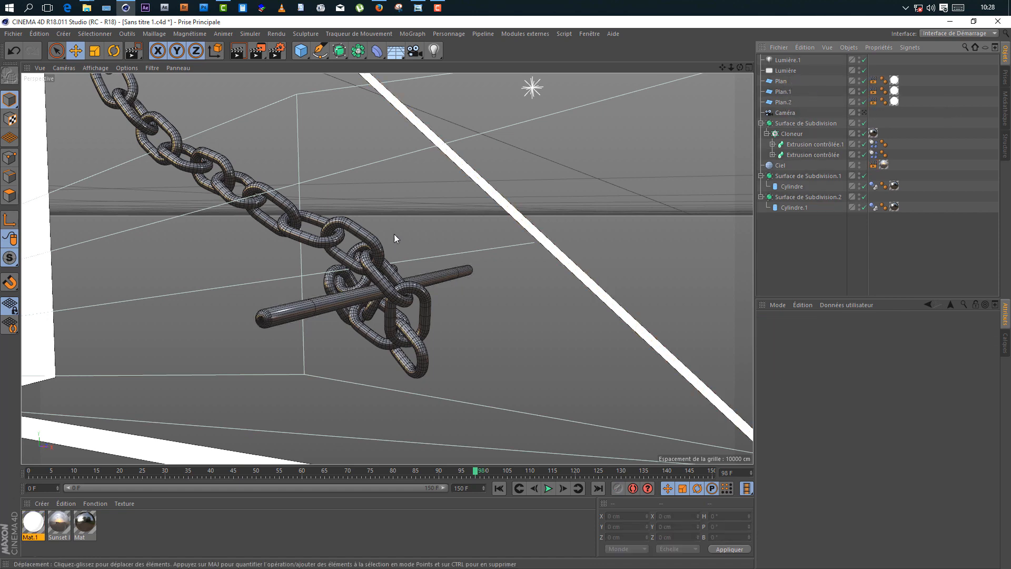
Save the scene file and render a region over the chain knot to check the reflections.
key(ctrl+s)
scroll(387, 278, up, 5)
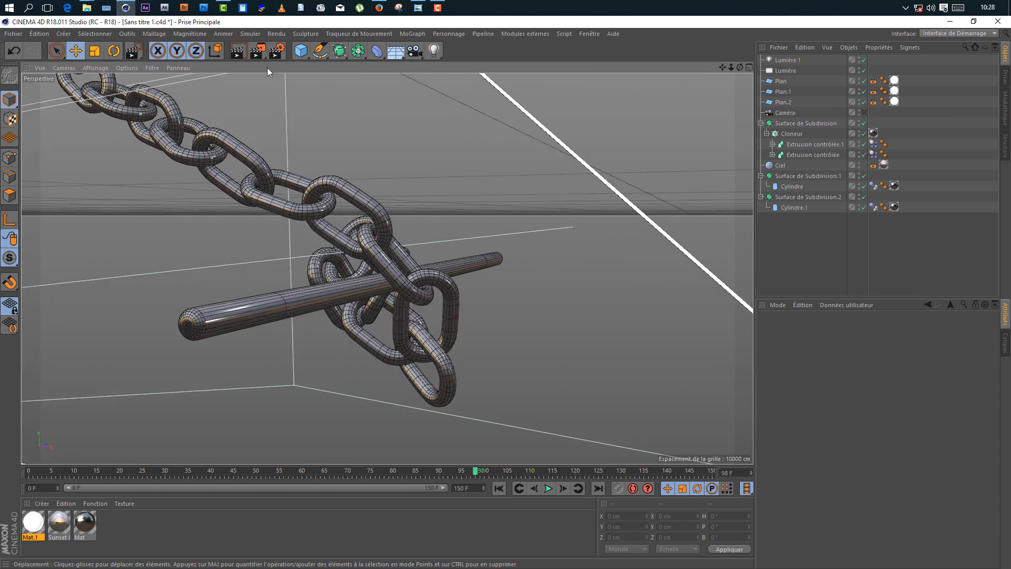
click(258, 50)
click(323, 69)
drag(306, 180, 461, 415)
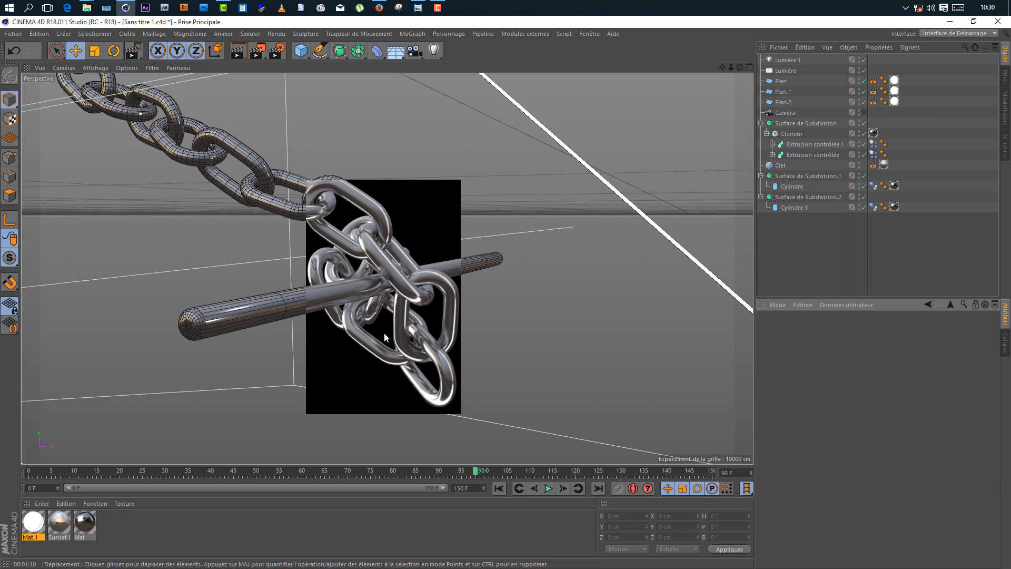
Set the height of the floor-level reflector plane Plan.1 to 80 cm.
click(454, 409)
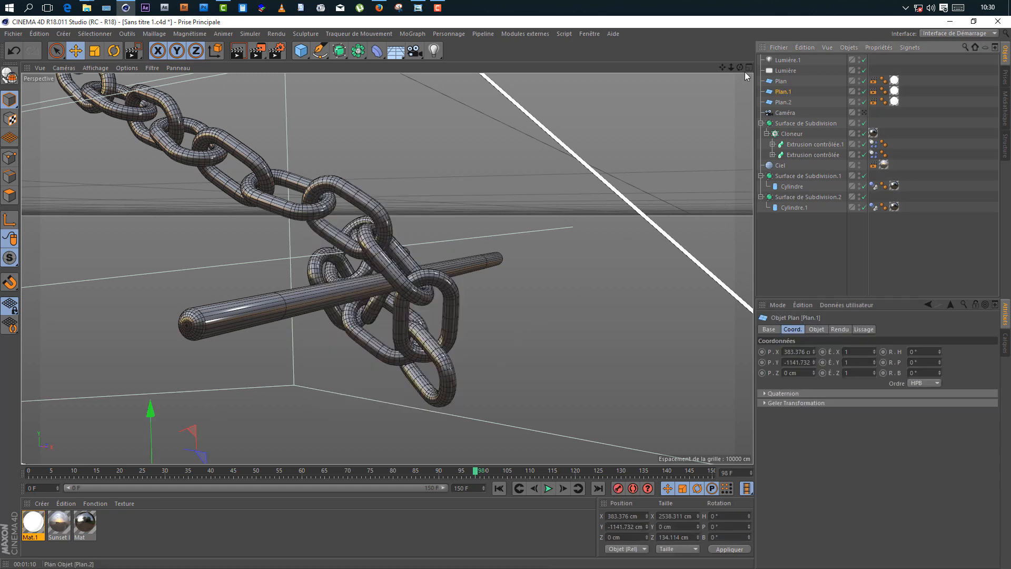
drag(732, 67, 736, 51)
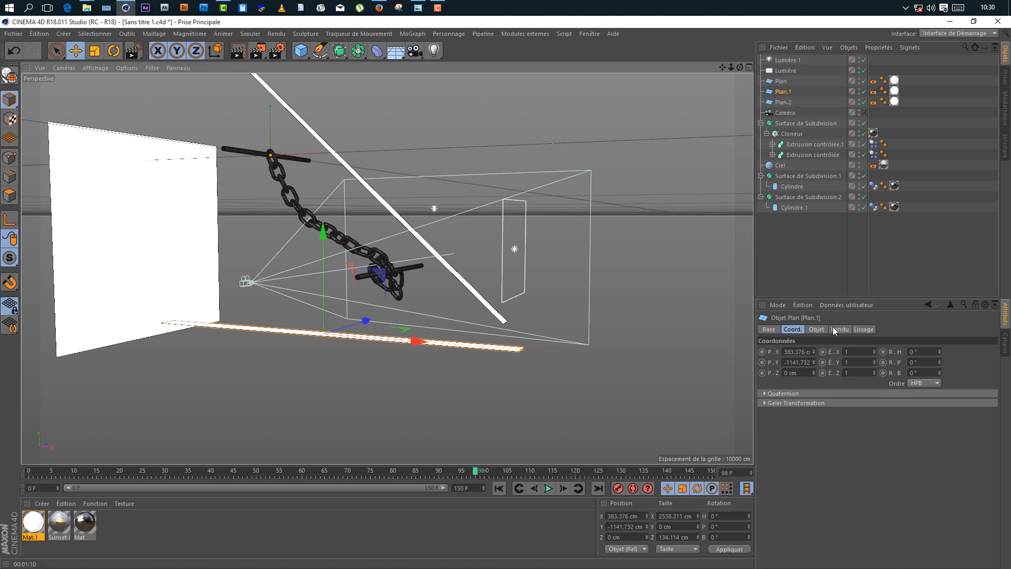
click(818, 329)
double_click(843, 363)
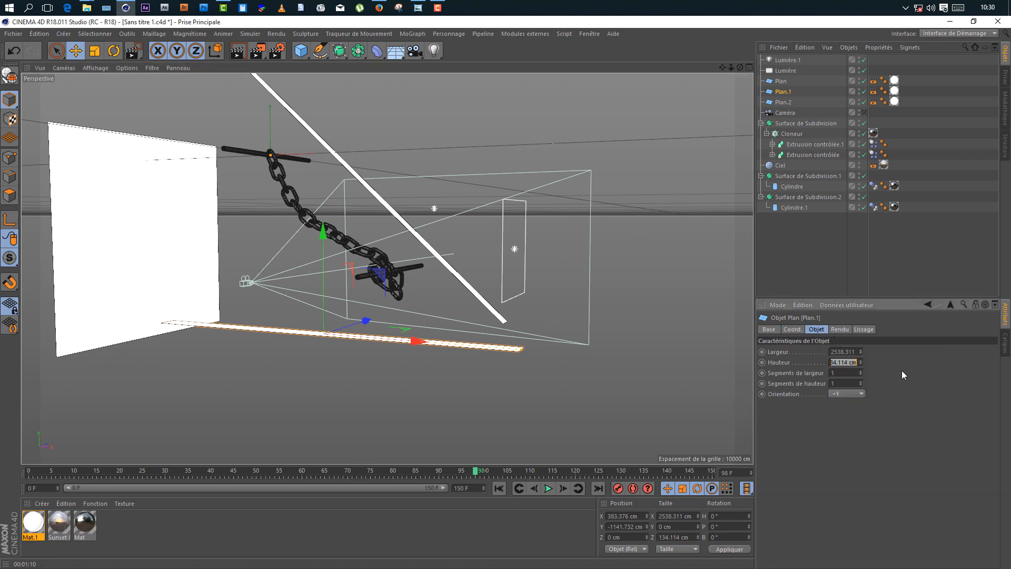
text(100)
key(Return)
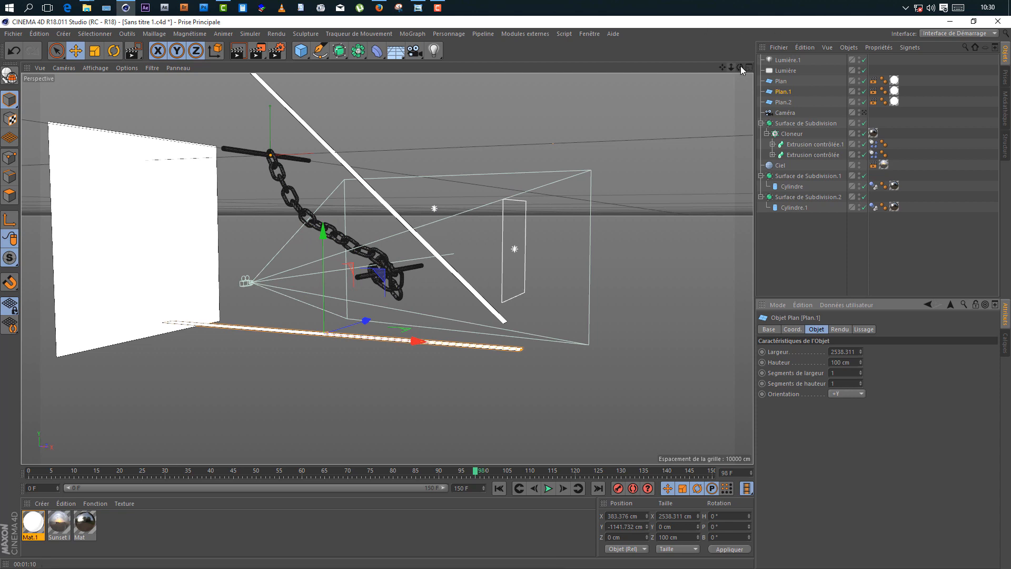
drag(741, 67, 811, 249)
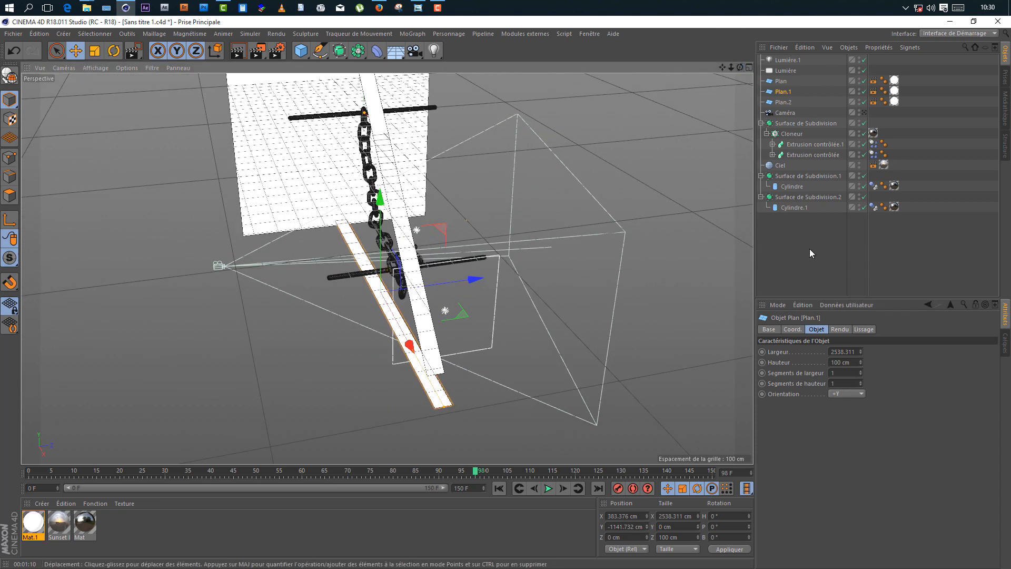
double_click(846, 358)
text(80)
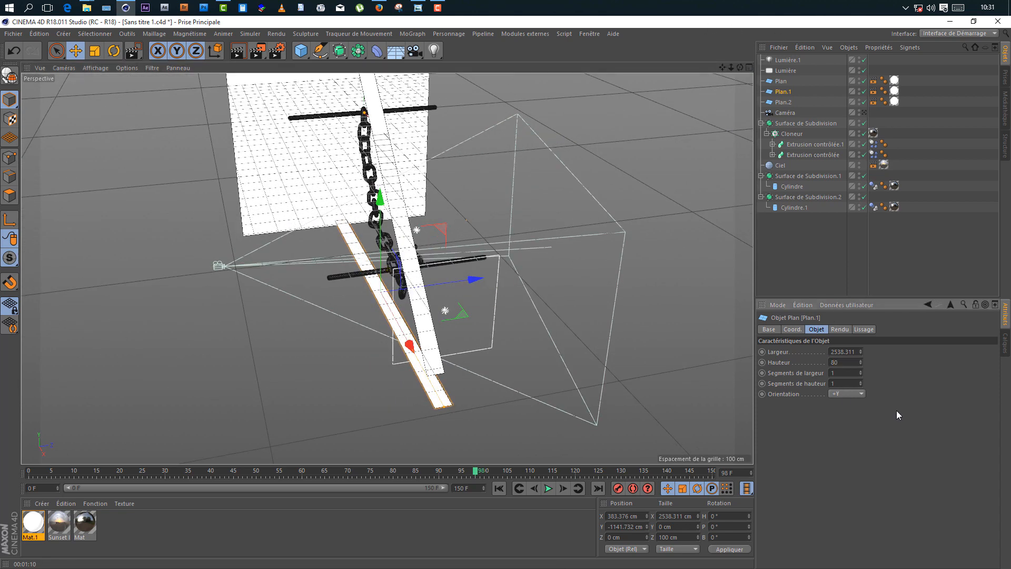
key(Return)
Set the height of the diagonal reflector plane Plan to 80 cm.
click(409, 212)
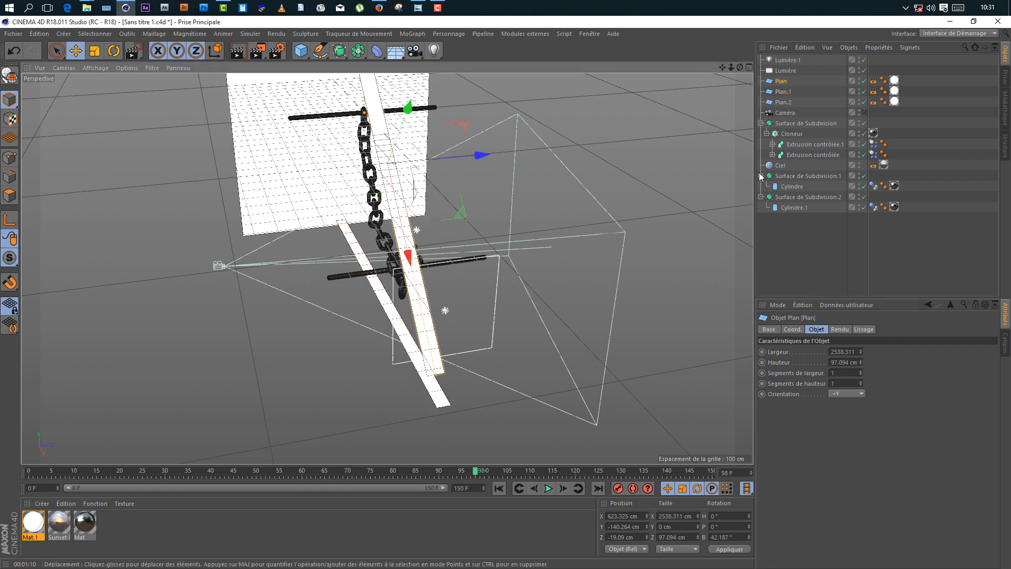
double_click(844, 363)
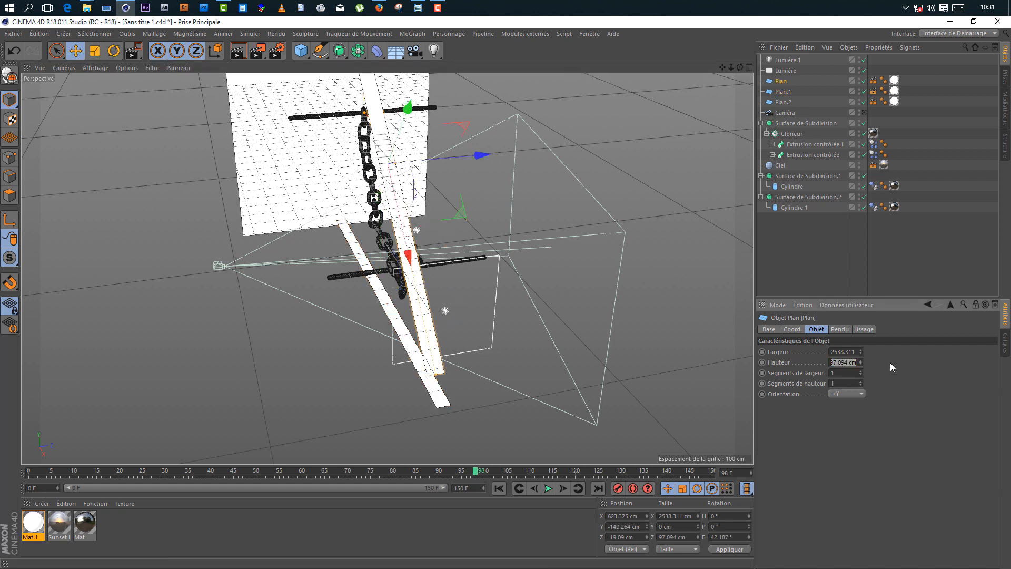
text(80)
key(Return)
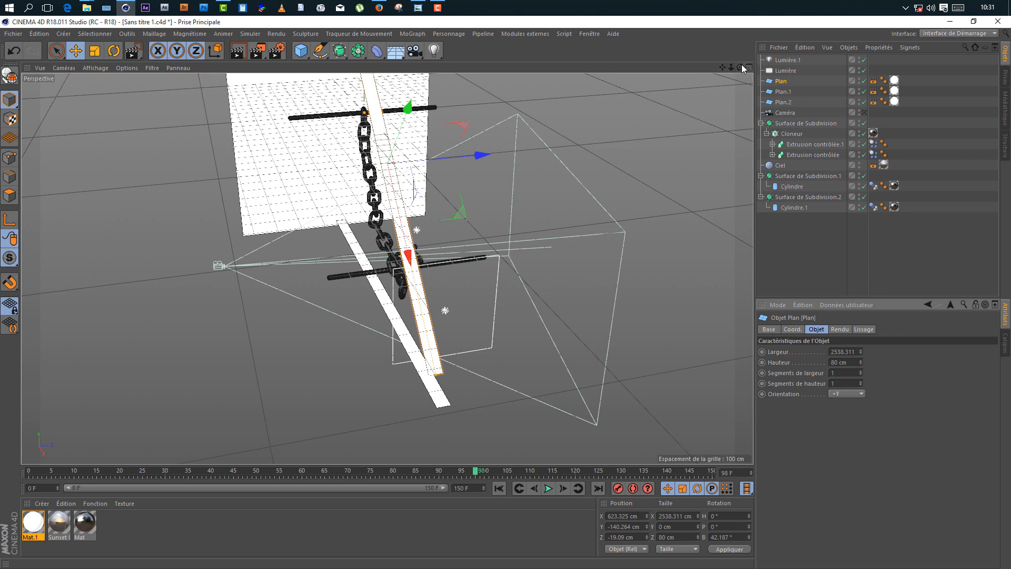
Set the height of the large upright reflector plane Plan.2 to 1000 cm.
drag(741, 68, 680, 79)
click(784, 102)
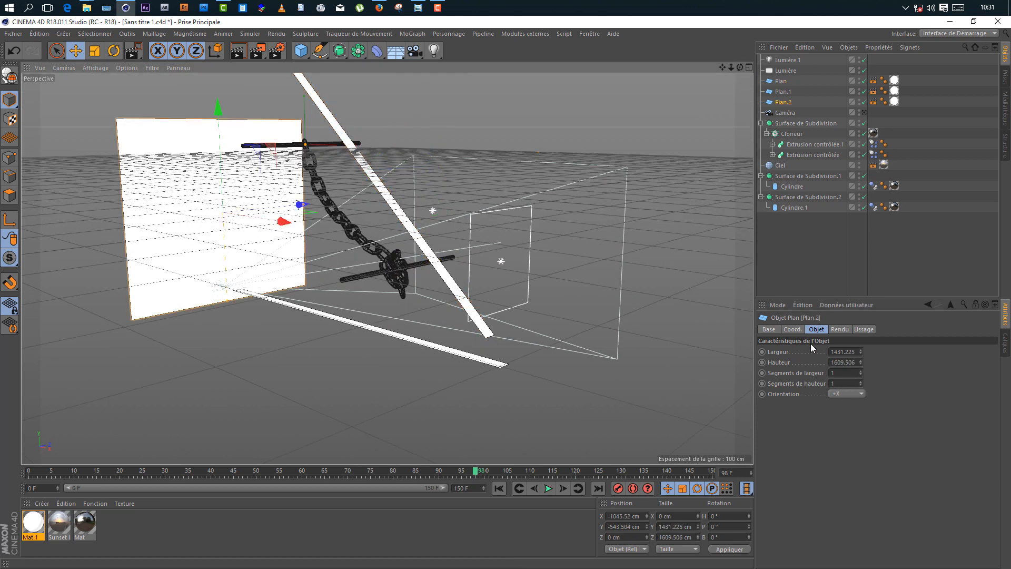
double_click(843, 362)
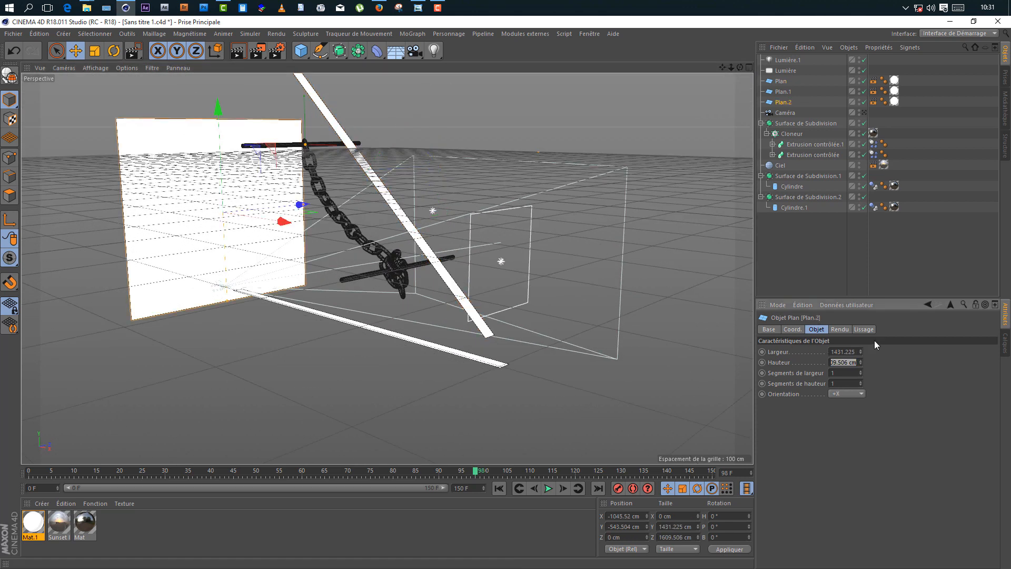
text(1000)
key(Return)
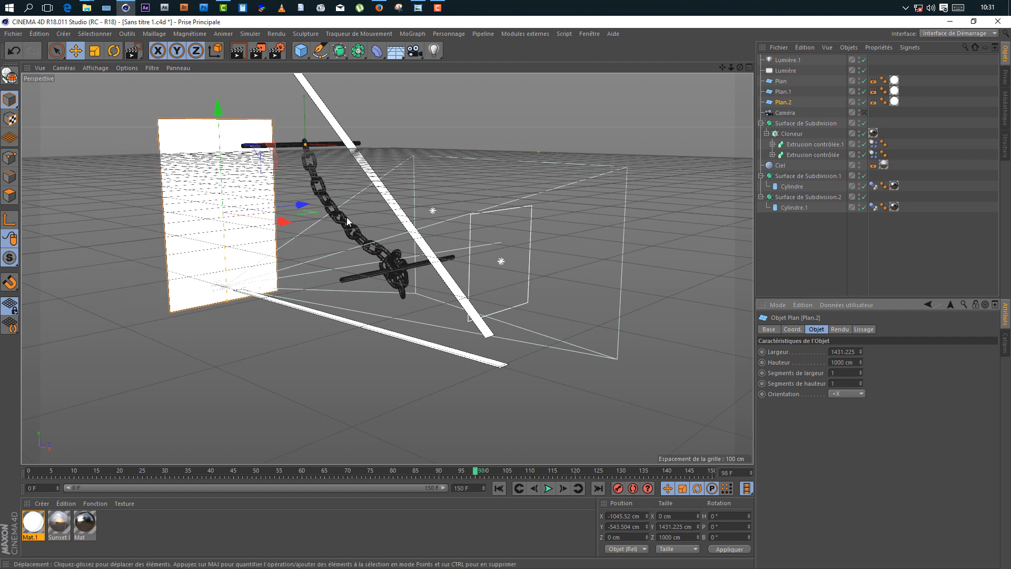
Render a region over the chain knot to check the effect of the resized reflector planes.
scroll(506, 179, up, 5)
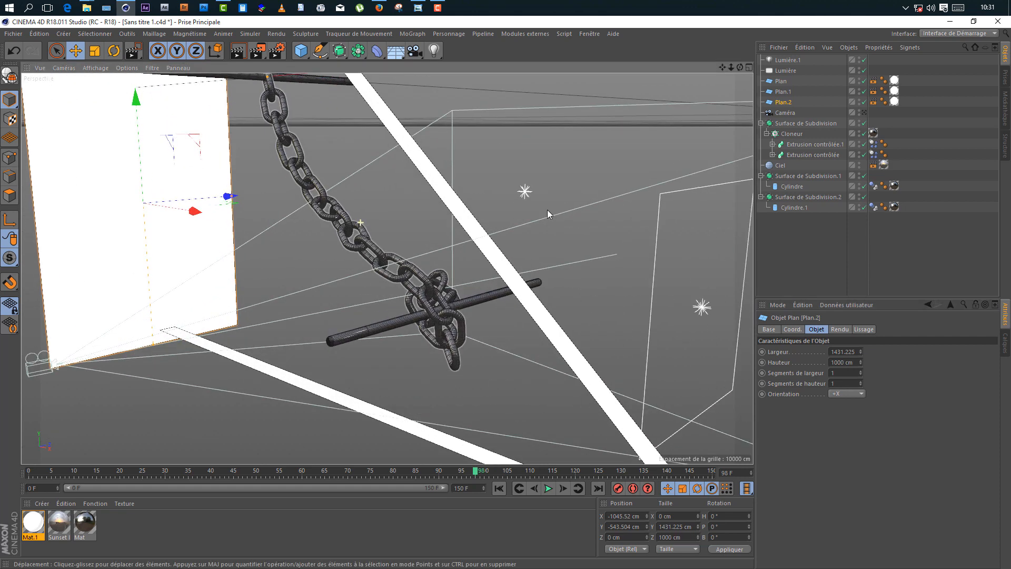
drag(740, 67, 518, 254)
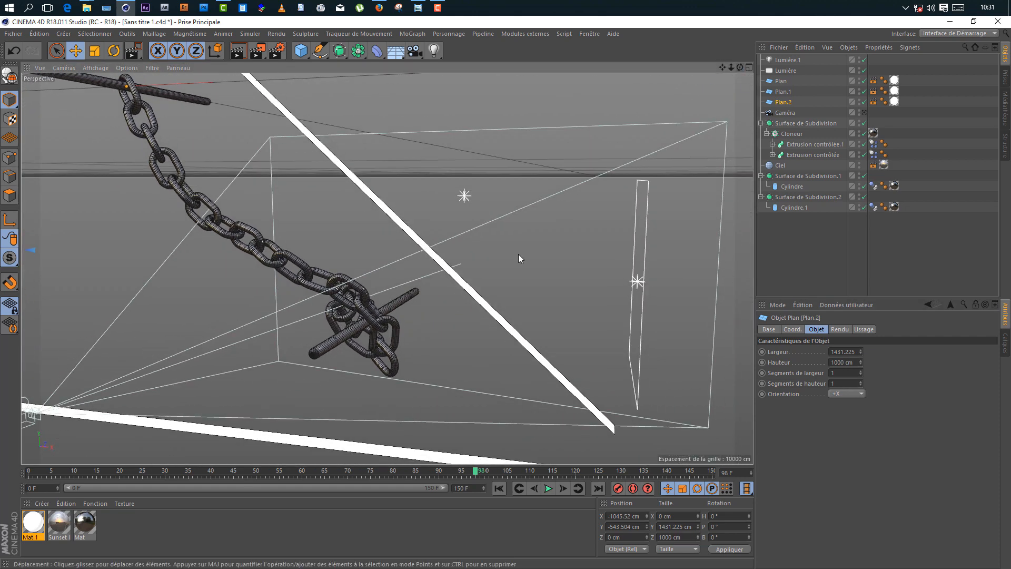
scroll(366, 368, up, 5)
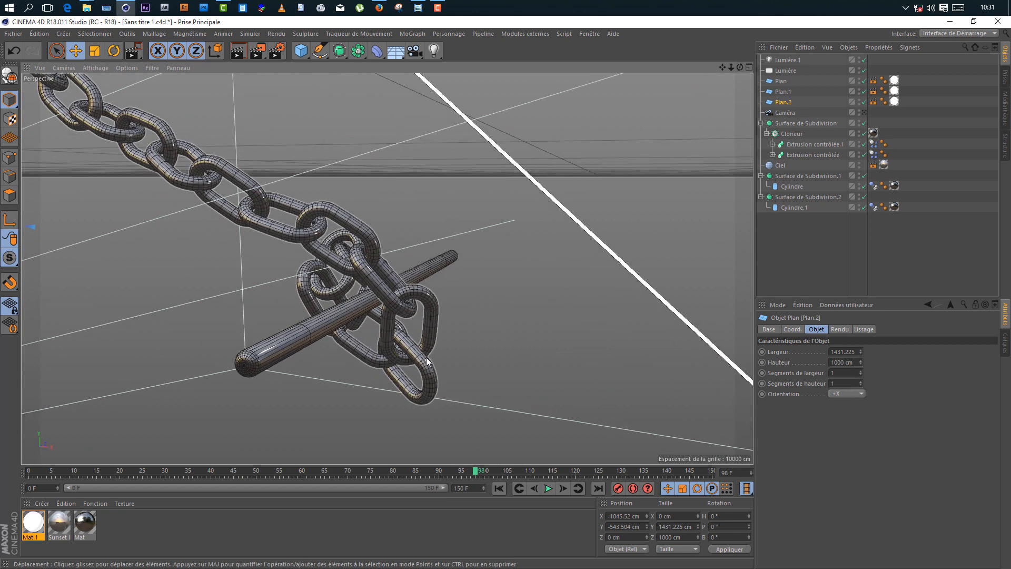
mouse_move(724, 67)
mouse_down()
mouse_move(388, 269)
mouse_move(731, 53)
mouse_up()
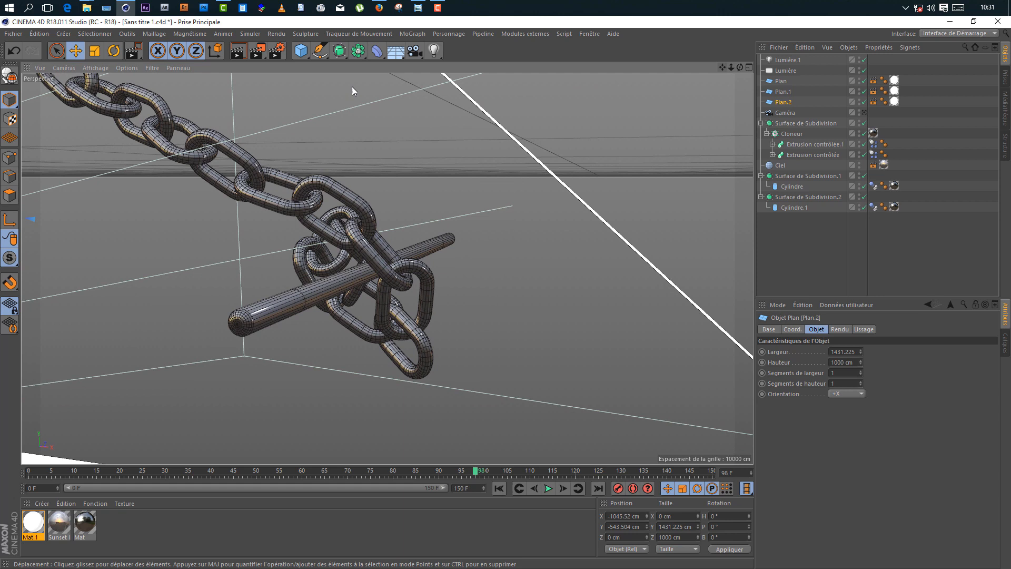
click(256, 52)
drag(287, 177, 447, 395)
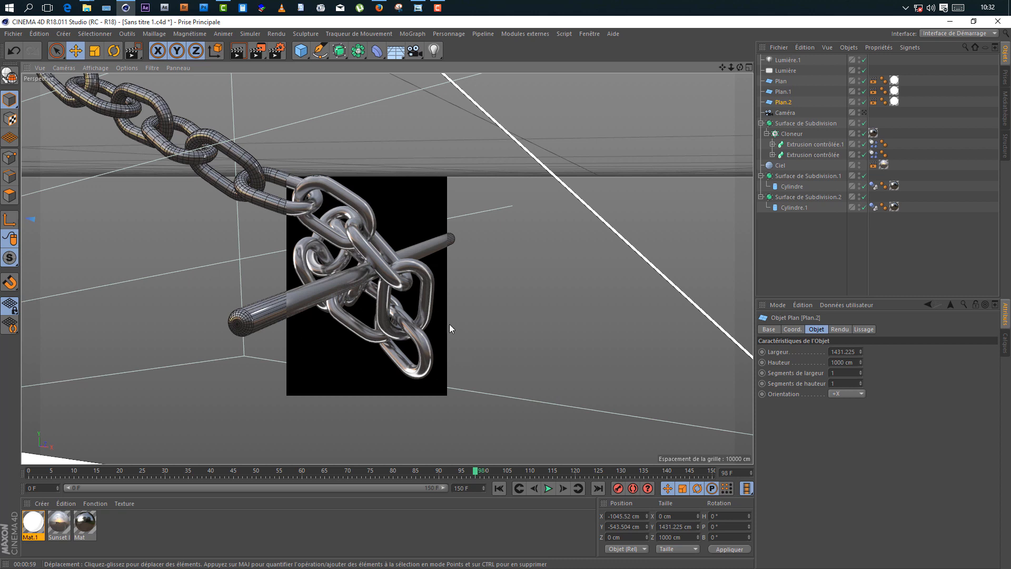
Set the layer colour brightness of material Mat's reflection to 82 % and its Fresnel type to Conducteur.
double_click(85, 523)
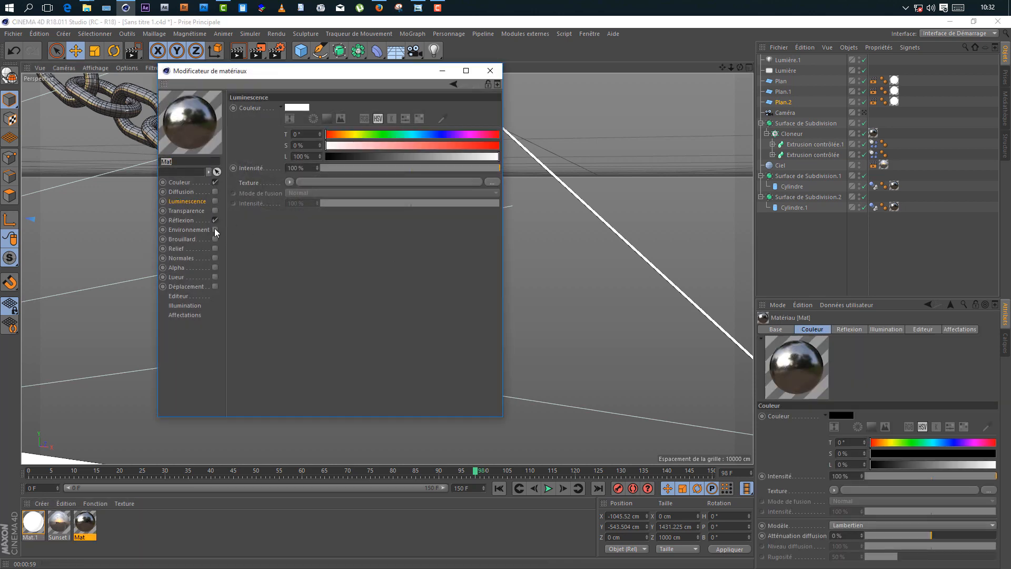
click(197, 220)
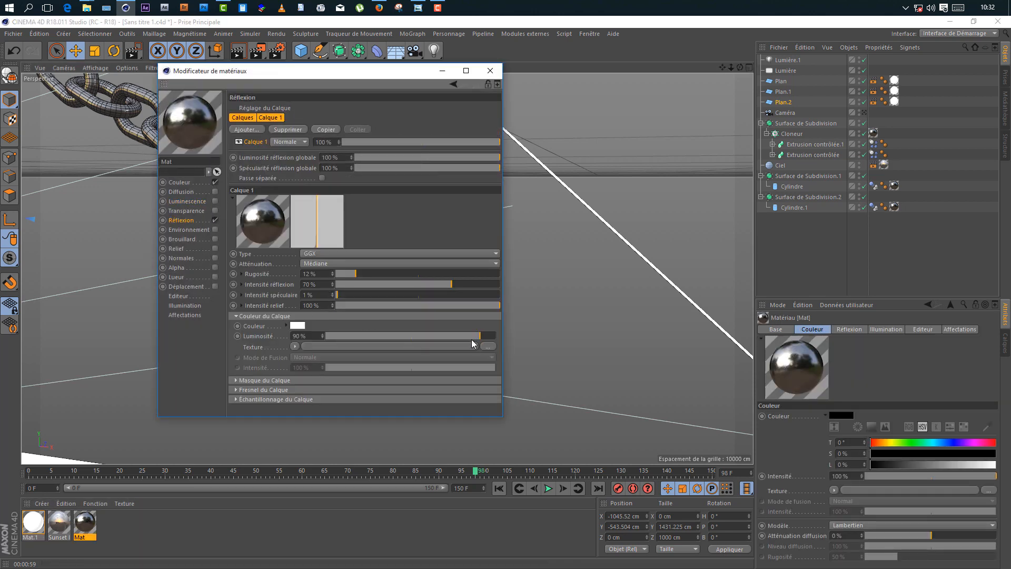
drag(469, 337, 467, 336)
click(263, 390)
click(390, 400)
click(369, 420)
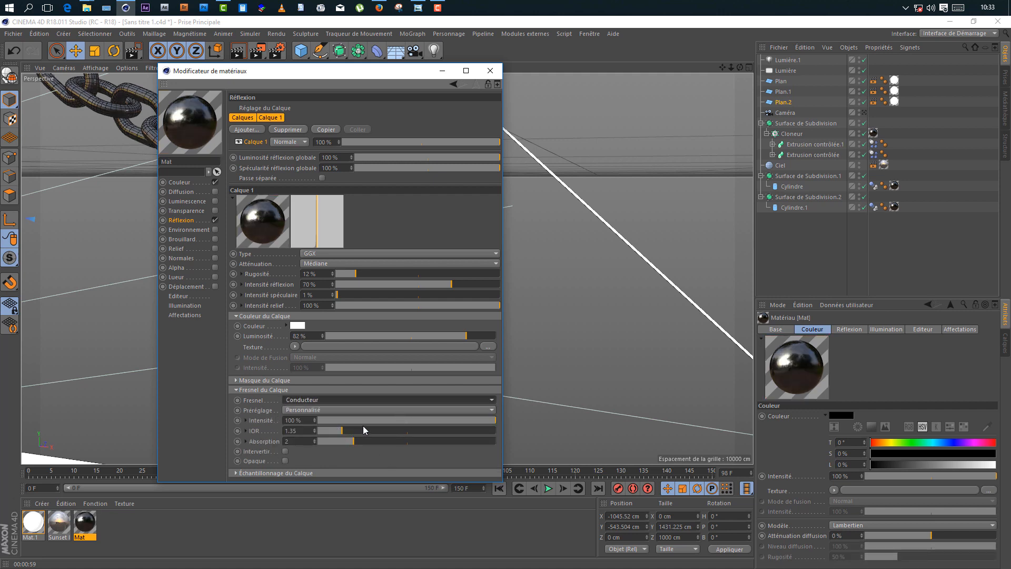
click(381, 421)
click(412, 420)
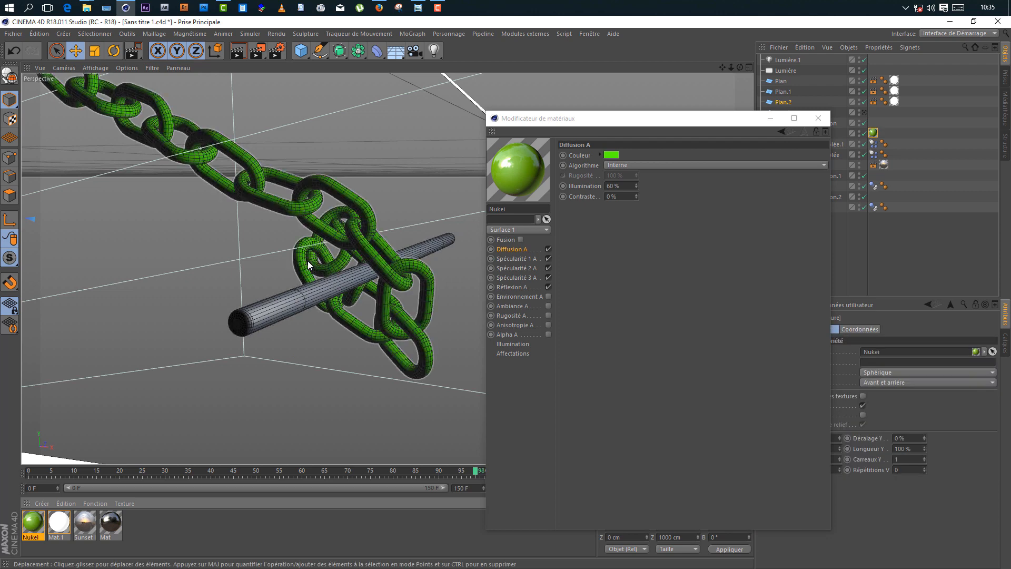
Render a region over the chain knot to check the green Nukei material.
click(257, 51)
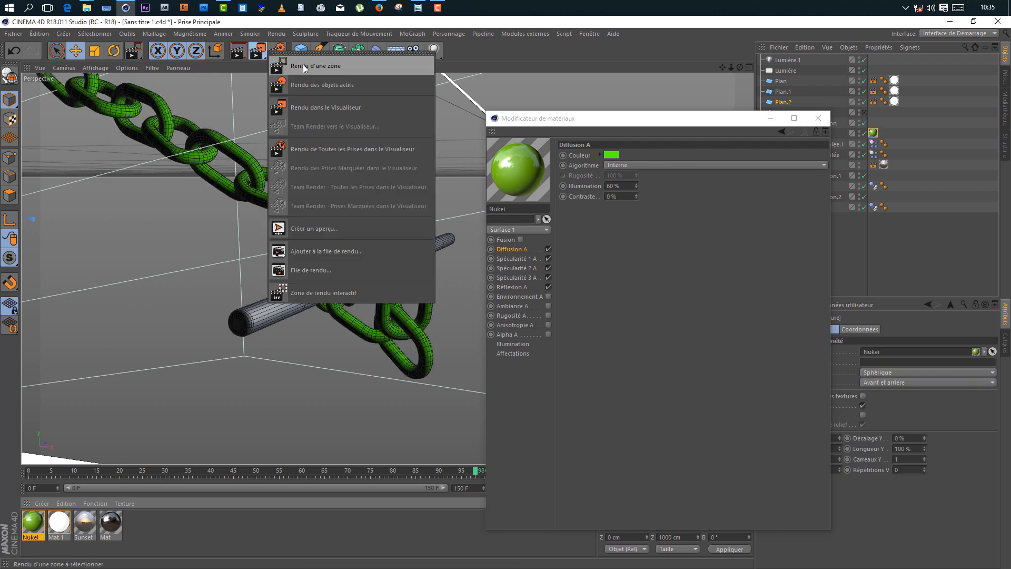
click(301, 73)
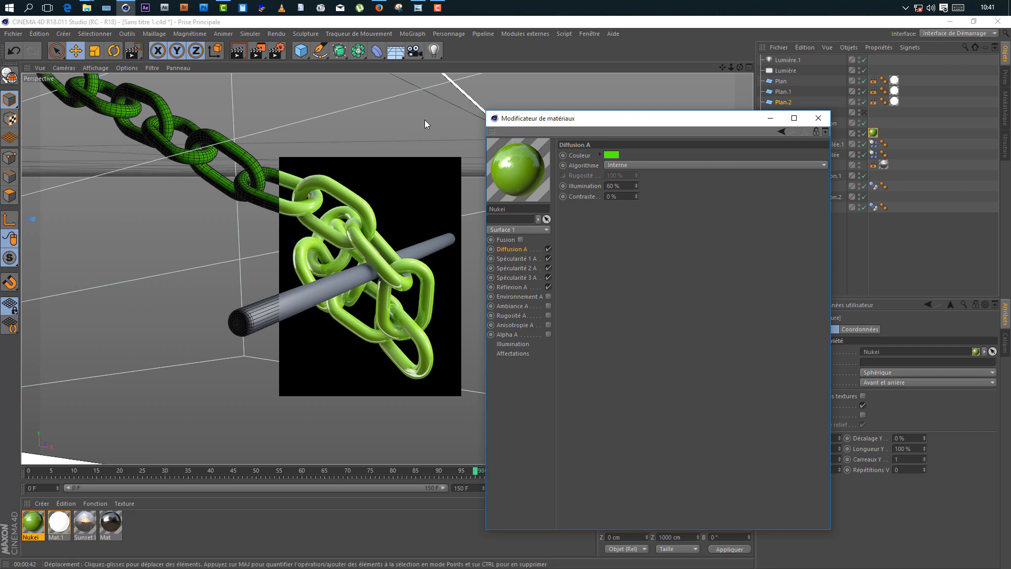
Set the Nukei material's Diffusion A colour to a dark brown with hue 14°, saturation 100 % and brightness 17 %.
click(611, 154)
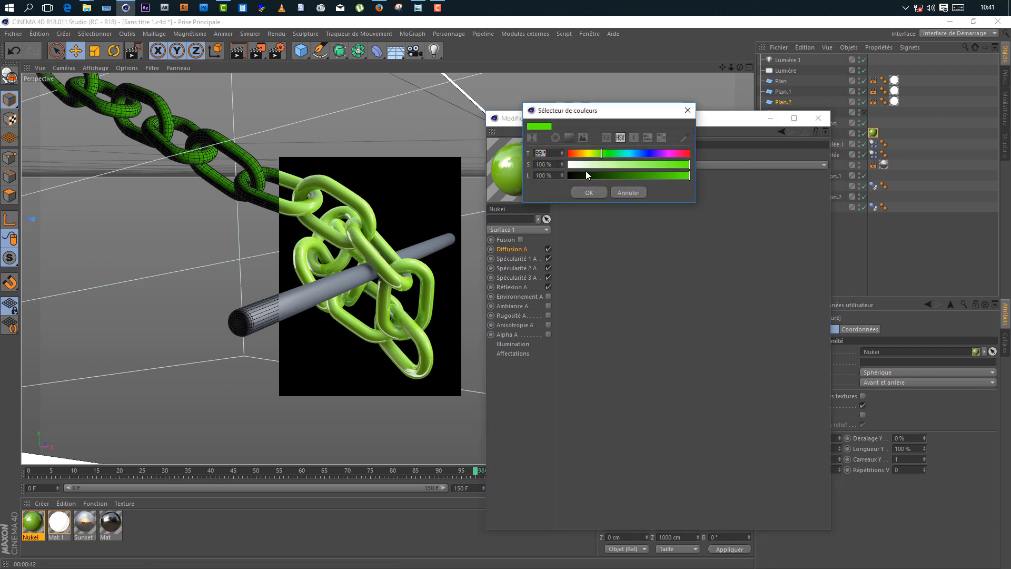
drag(588, 157, 572, 154)
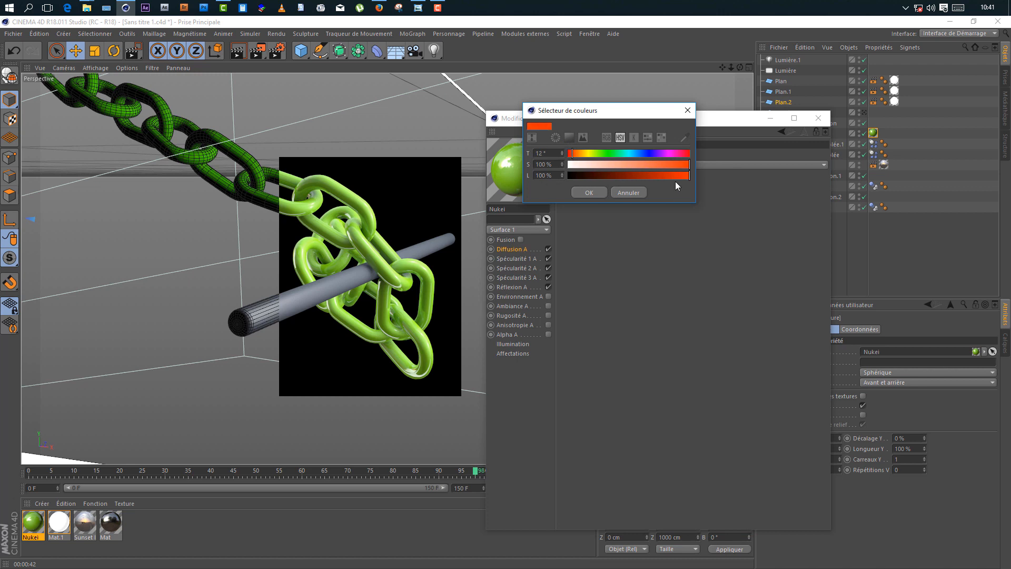
drag(686, 179, 589, 184)
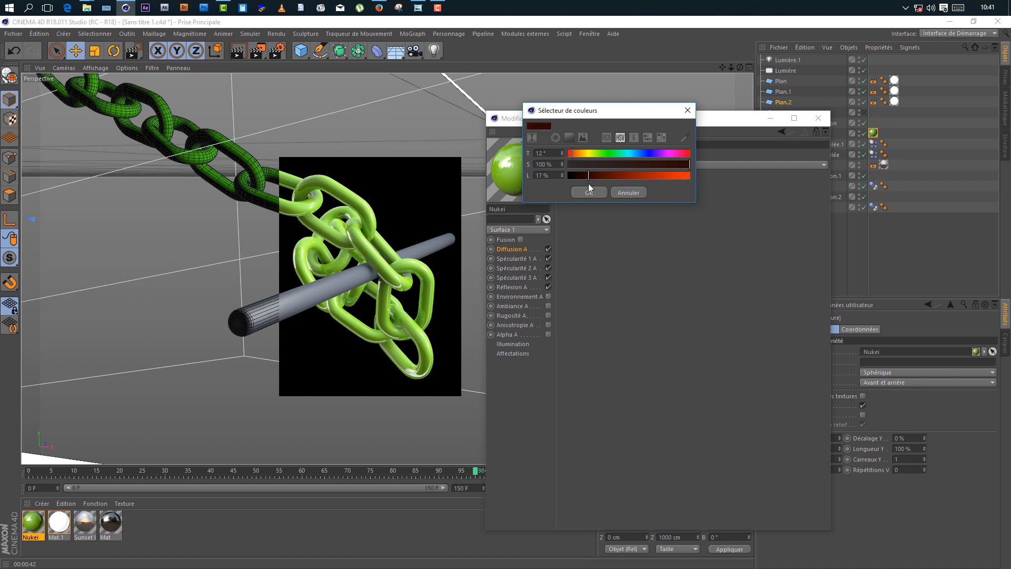
click(574, 153)
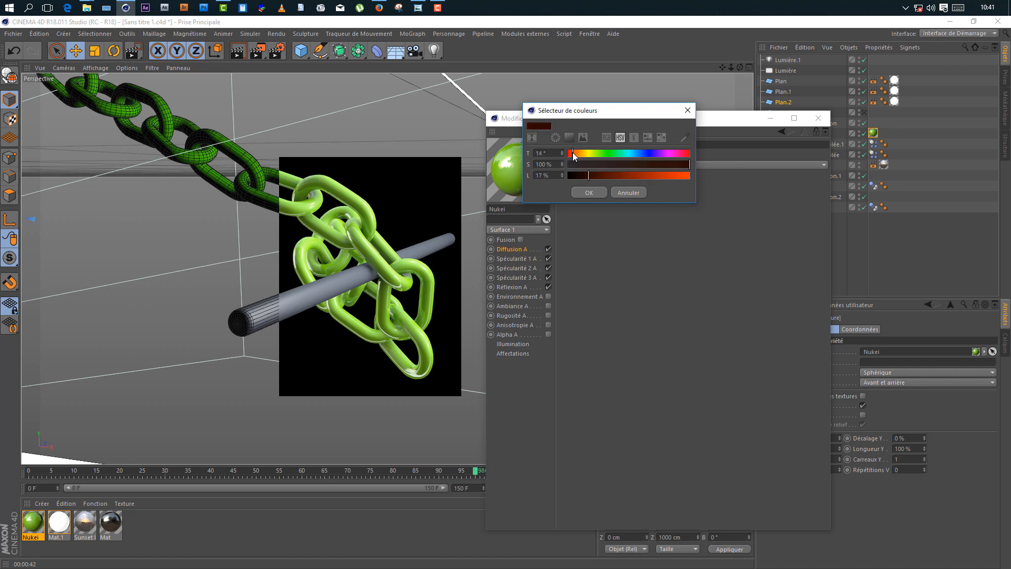
click(591, 193)
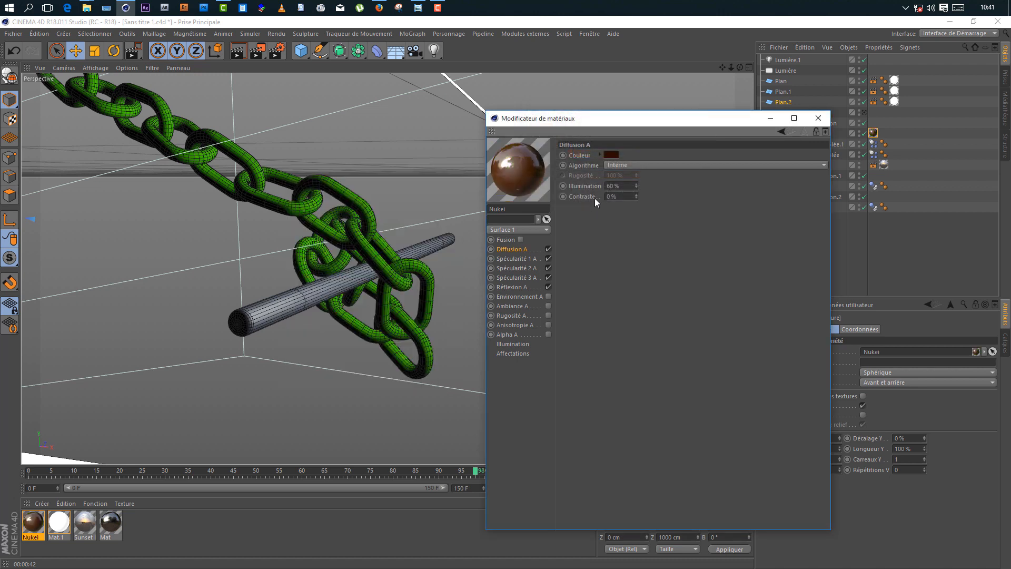
Darken the Diffusion A colour of the Nukei material to a brightness of 3 %.
click(610, 155)
drag(560, 112, 659, 135)
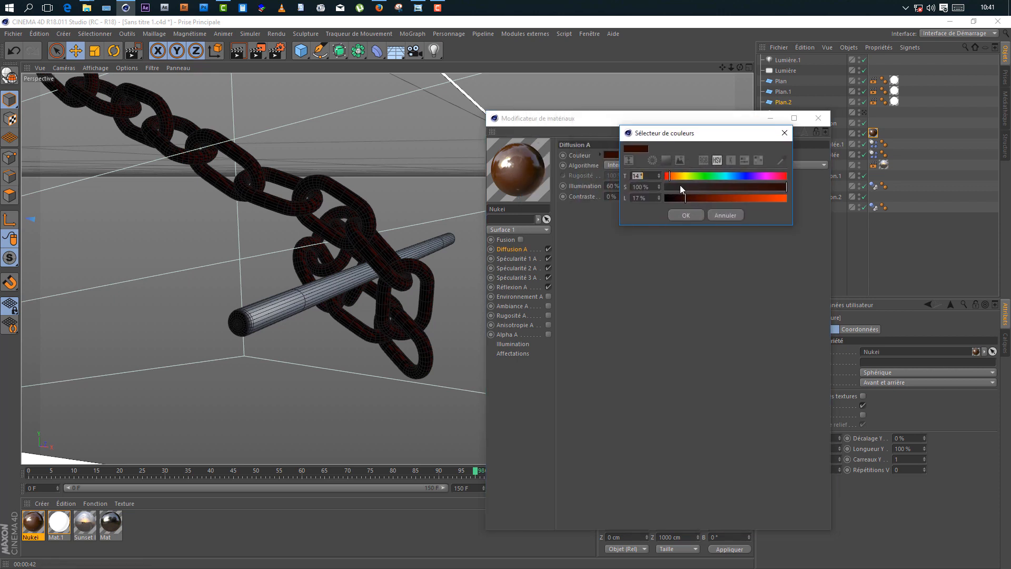
drag(678, 199, 674, 199)
click(683, 216)
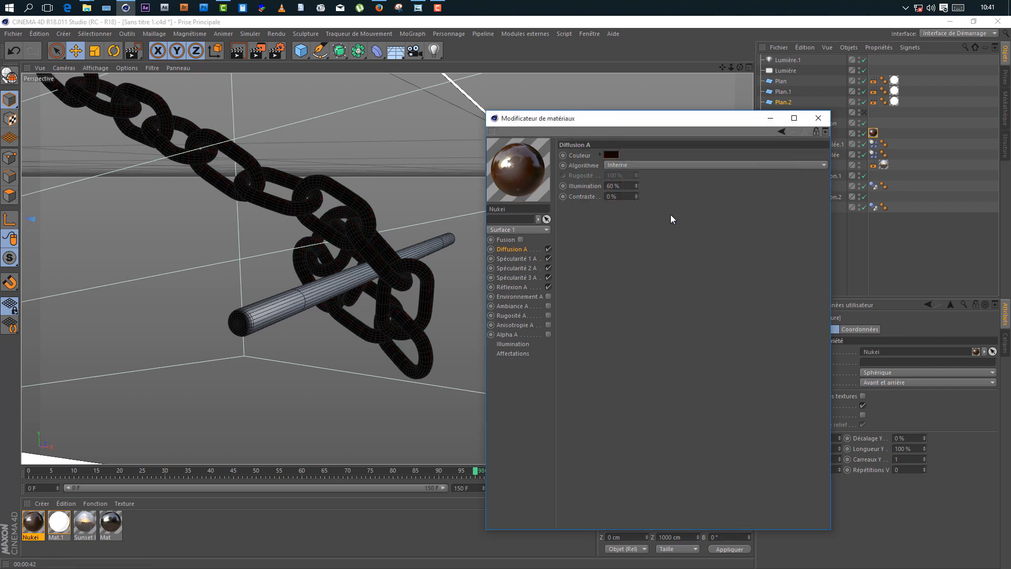
click(612, 154)
drag(586, 176, 574, 175)
click(591, 190)
click(606, 155)
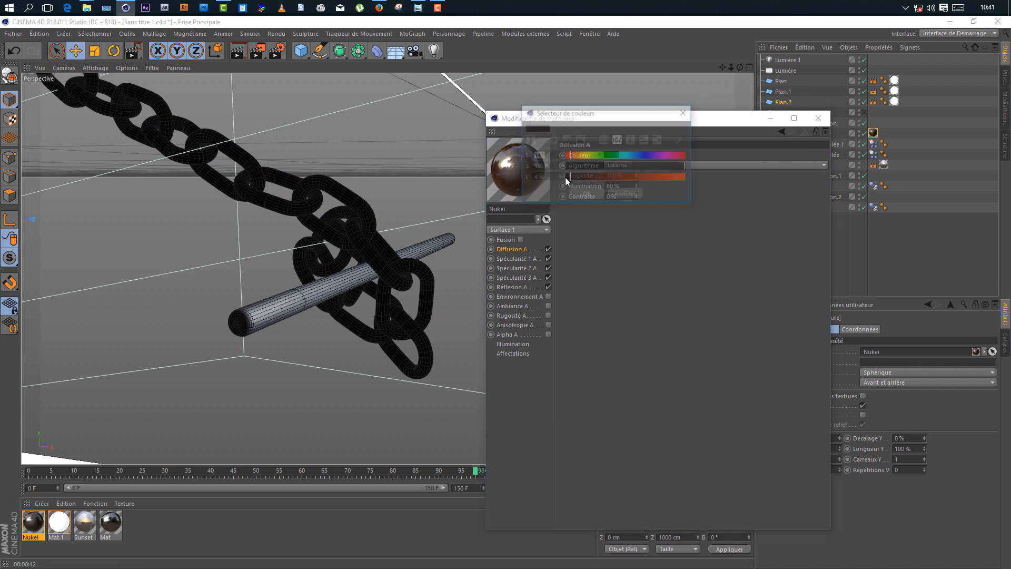
double_click(548, 177)
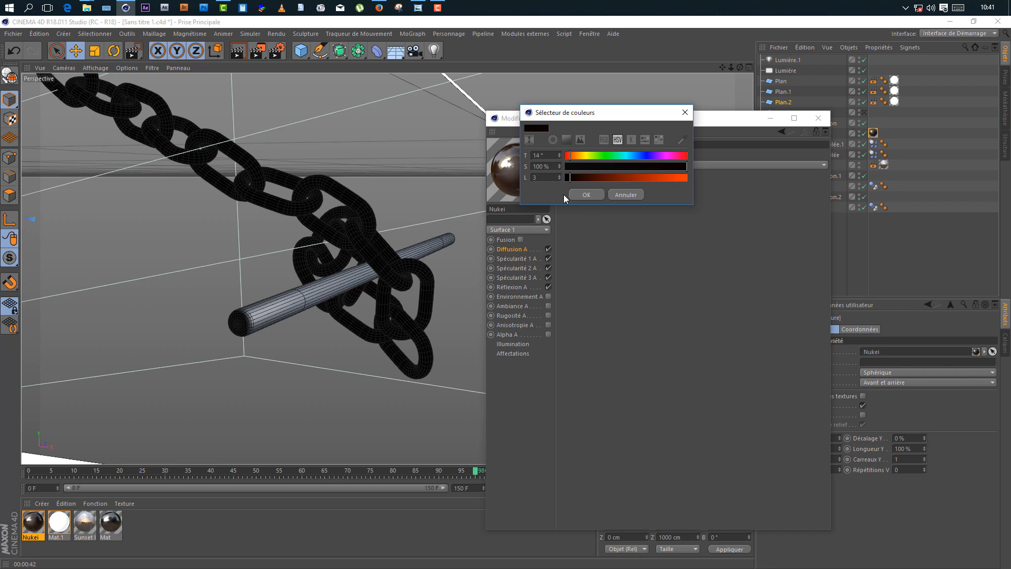
click(581, 192)
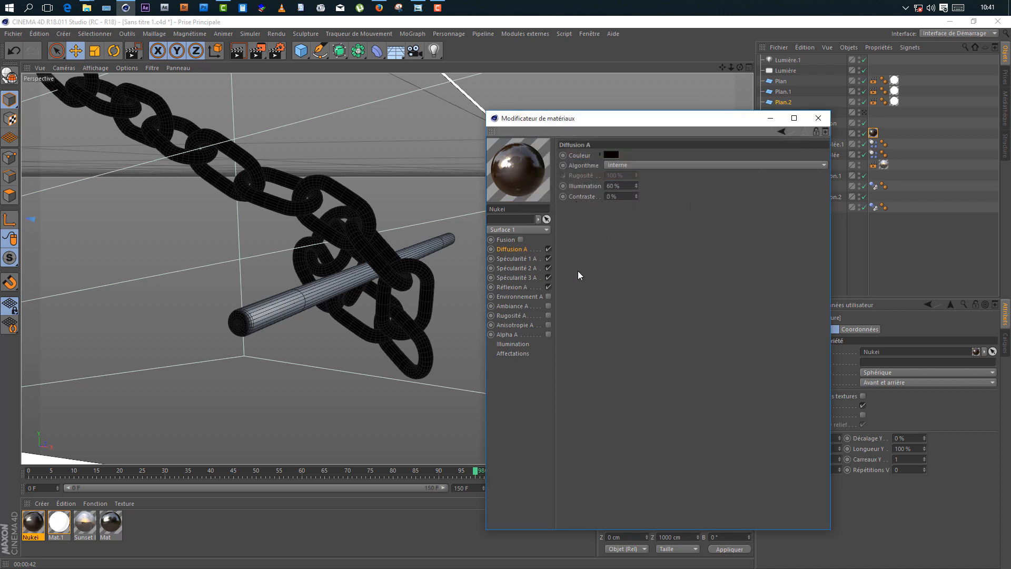
Disable Réflexion A in the Nukei material and set the intensity of Spécularité 1 A to 30 %.
click(548, 287)
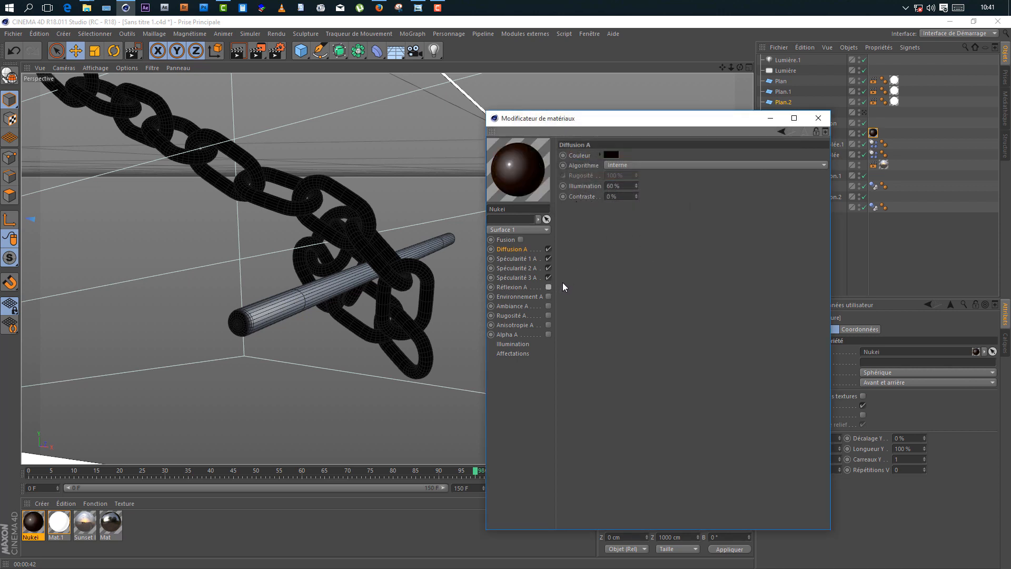
click(533, 259)
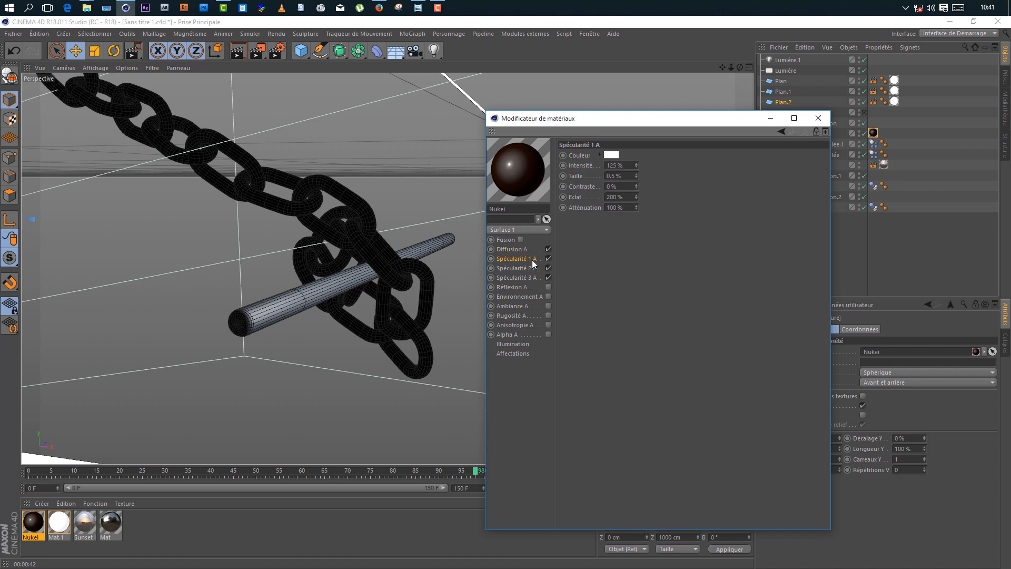
click(627, 165)
drag(627, 164, 595, 164)
text(40)
key(Return)
scroll(636, 177, up, 17)
drag(627, 165, 546, 164)
text(30)
key(Return)
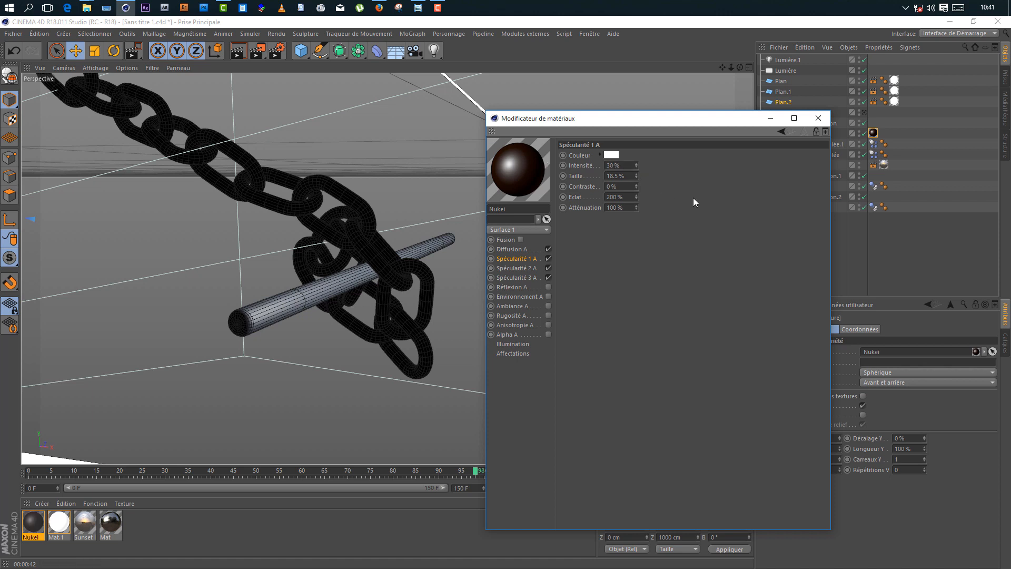
Set the size of Spécularité 1 A to 15 %.
double_click(632, 177)
text(15)
key(Return)
double_click(625, 166)
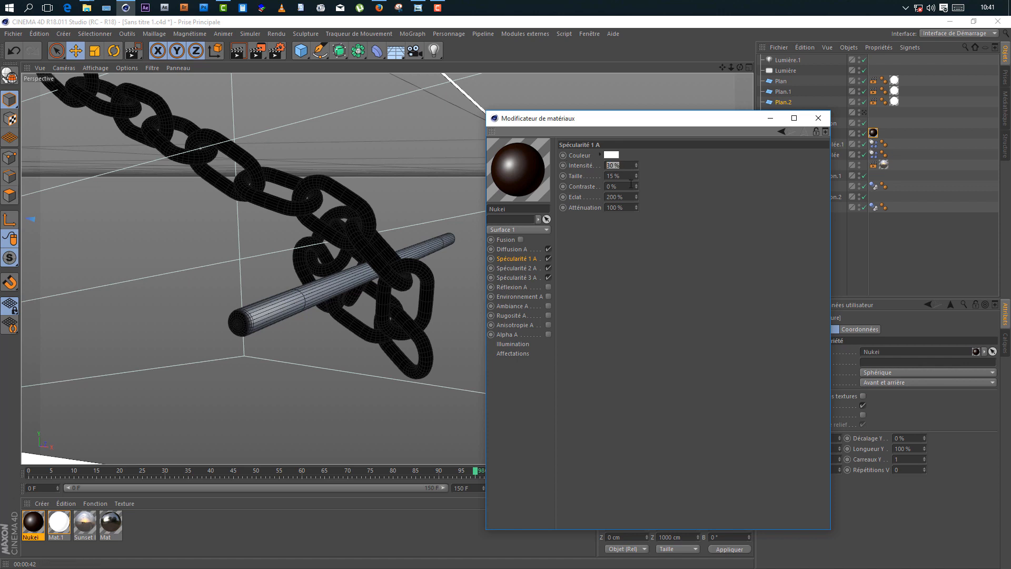
Set Spécularité 2 A of the Nukei material to an intensity of 10 % and a size of 7 %.
click(536, 269)
click(549, 267)
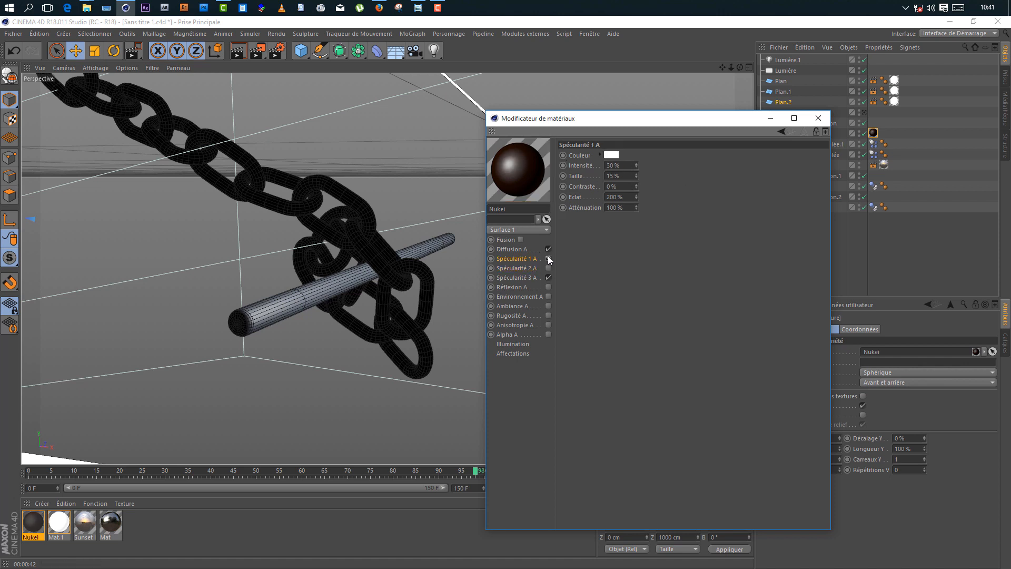
click(548, 268)
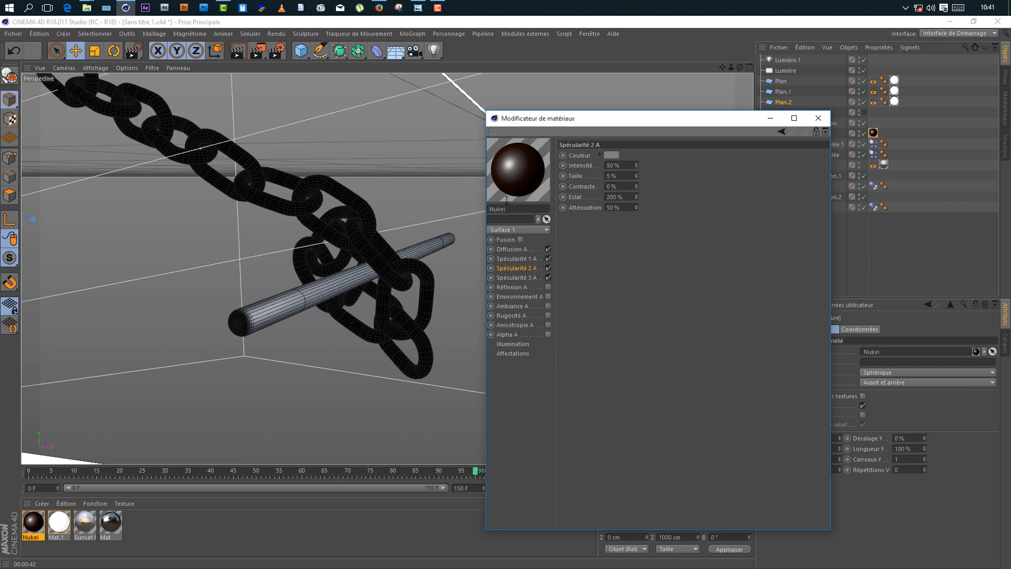
double_click(611, 165)
text(40)
key(Return)
text(7)
key(Return)
double_click(614, 165)
text(20)
key(Return)
double_click(622, 166)
text(10)
key(Return)
Set the intensity of Spécularité 3 A in the Nukei material to 35 %.
click(525, 278)
double_click(630, 165)
text(40)
key(Return)
double_click(627, 165)
text(30)
key(Return)
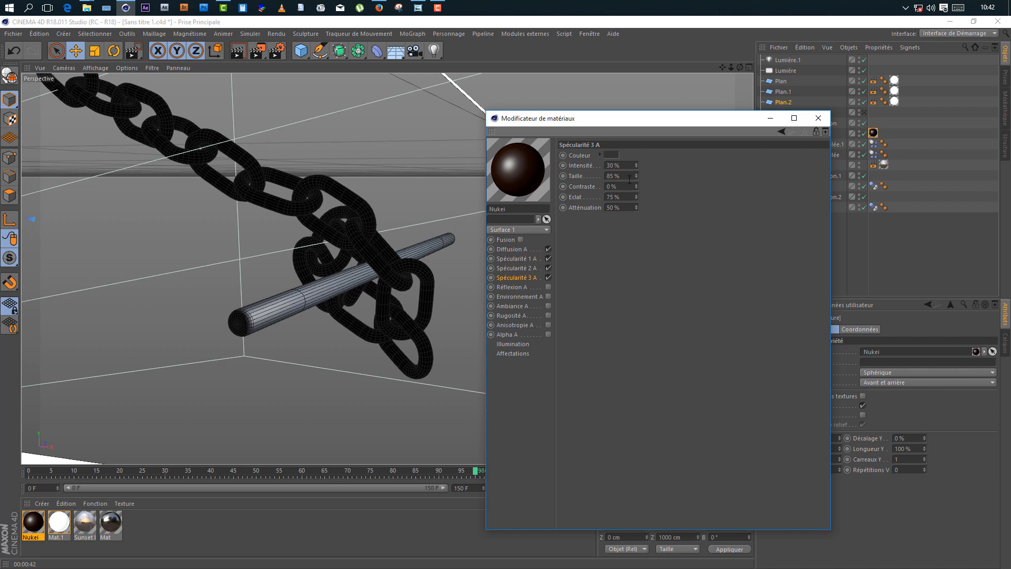
double_click(627, 166)
text(35)
key(Return)
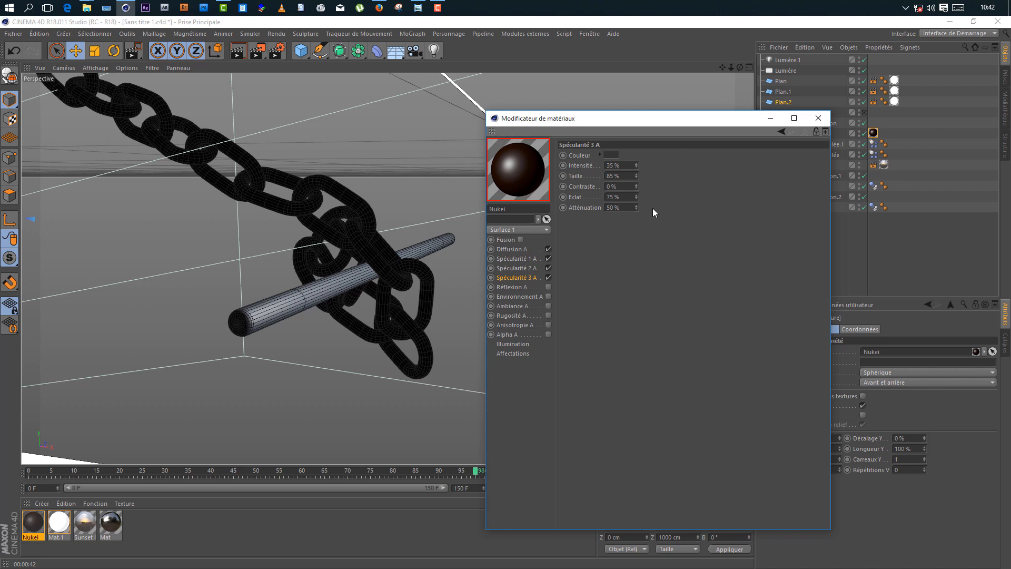
Tint the Spécularité 1 A colour of the Nukei material a pale peach.
click(536, 267)
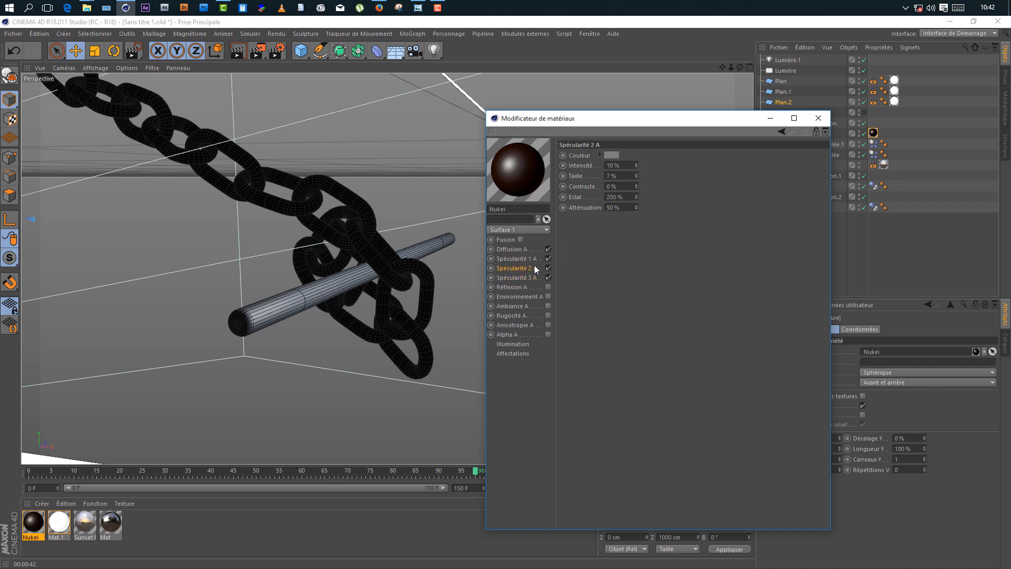
click(532, 260)
click(611, 155)
drag(741, 206, 794, 217)
click(690, 206)
click(694, 236)
Disable the three Spécularité channels, Réflexion B and Rugosité B on Surface 2 of the Nukei material.
click(517, 230)
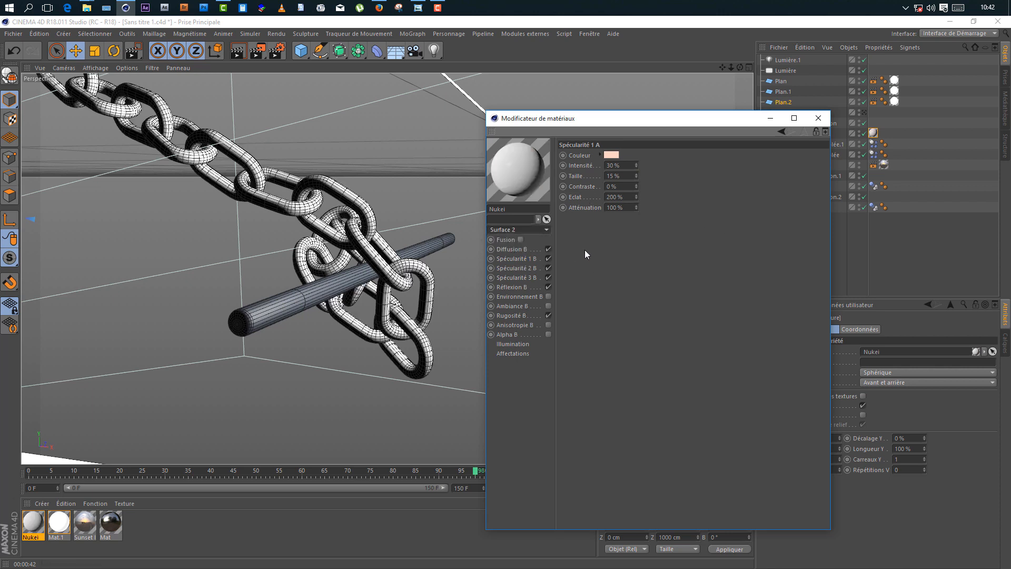
click(548, 259)
click(549, 315)
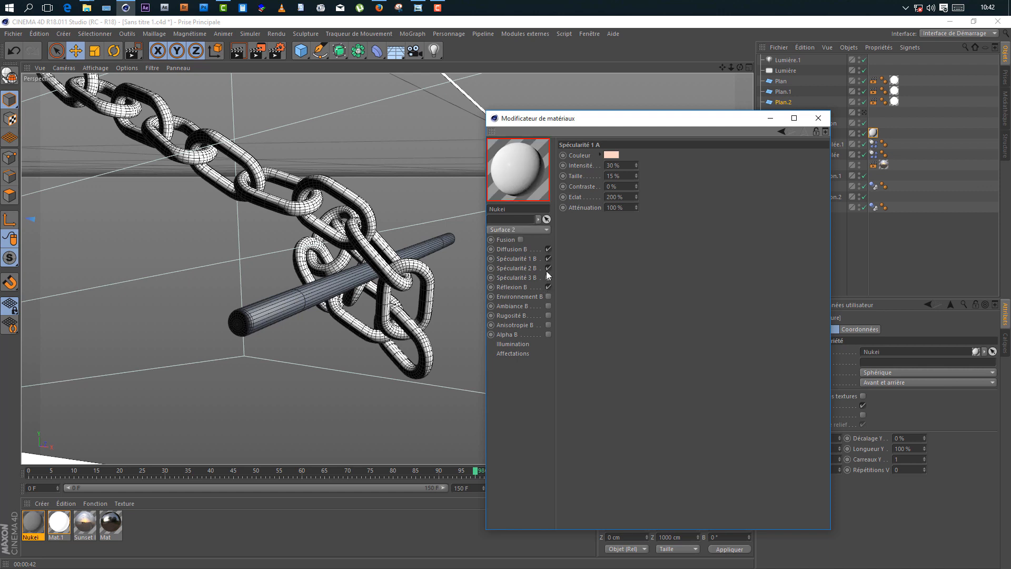
click(549, 288)
click(549, 278)
click(548, 269)
click(548, 258)
Set the Diffusion B colour to a rusty brown with hue 16°, saturation 75 % and brightness 30 %.
click(520, 249)
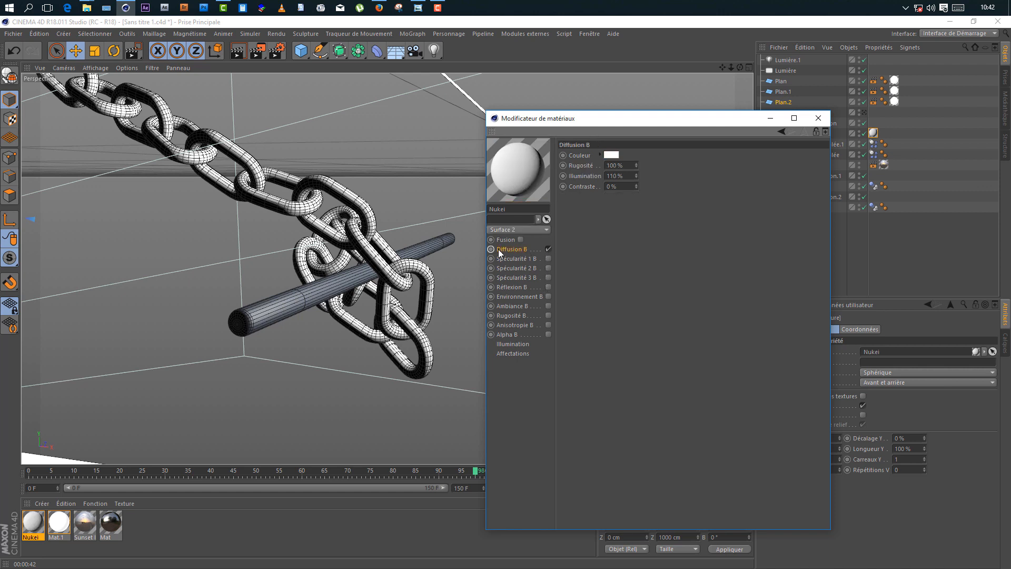
click(612, 155)
click(578, 150)
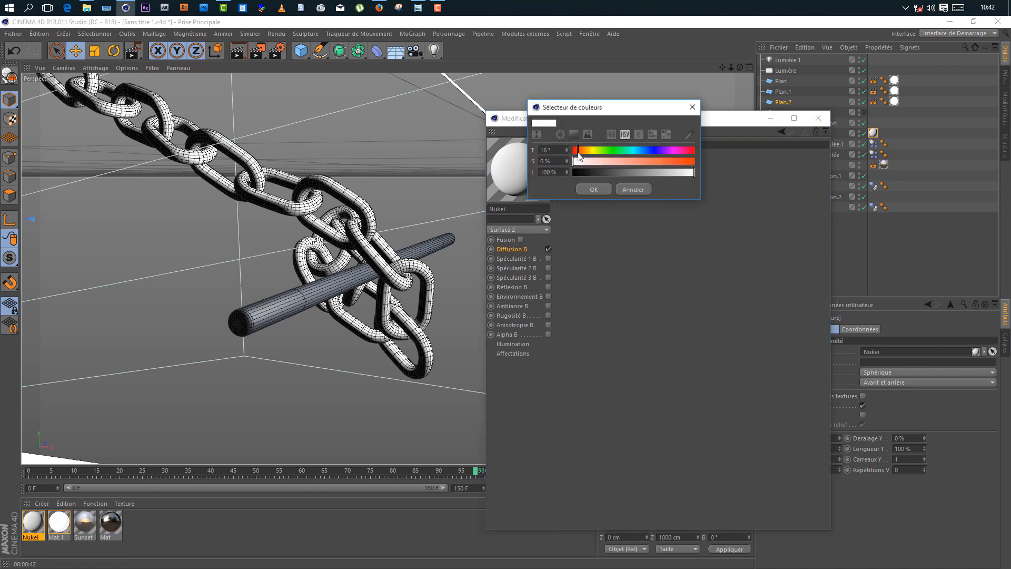
mouse_move(615, 161)
mouse_down()
mouse_move(703, 164)
mouse_move(664, 161)
mouse_up()
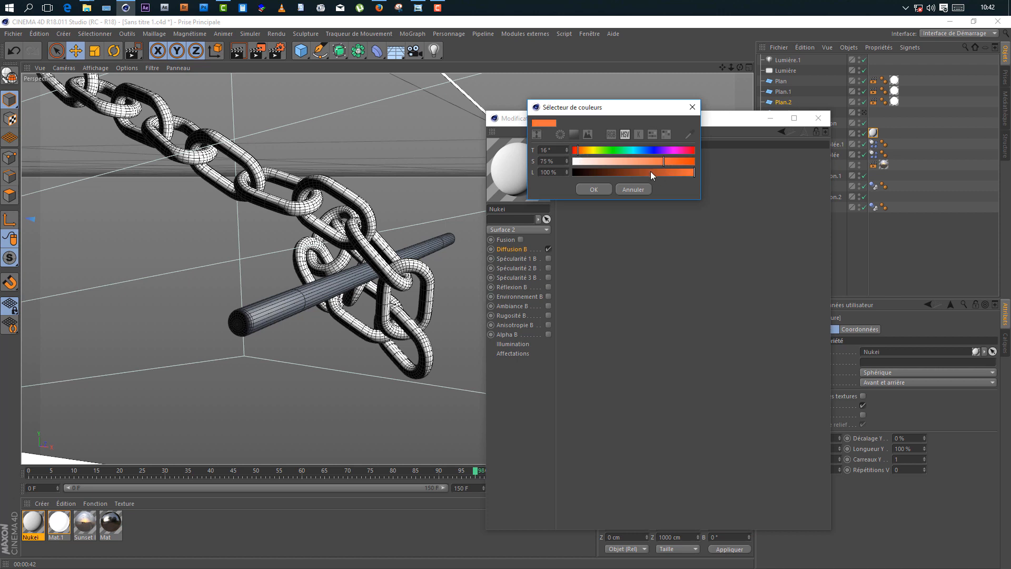
drag(650, 172, 589, 175)
click(591, 188)
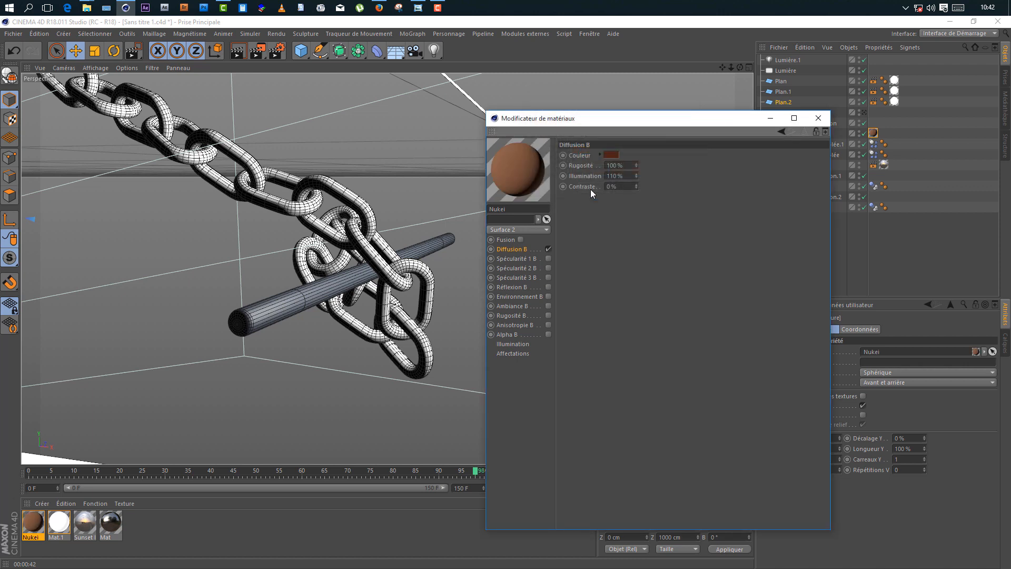
Shift the hue of the Diffusion B colour slightly towards red for a reddish-brown rust tone.
click(610, 154)
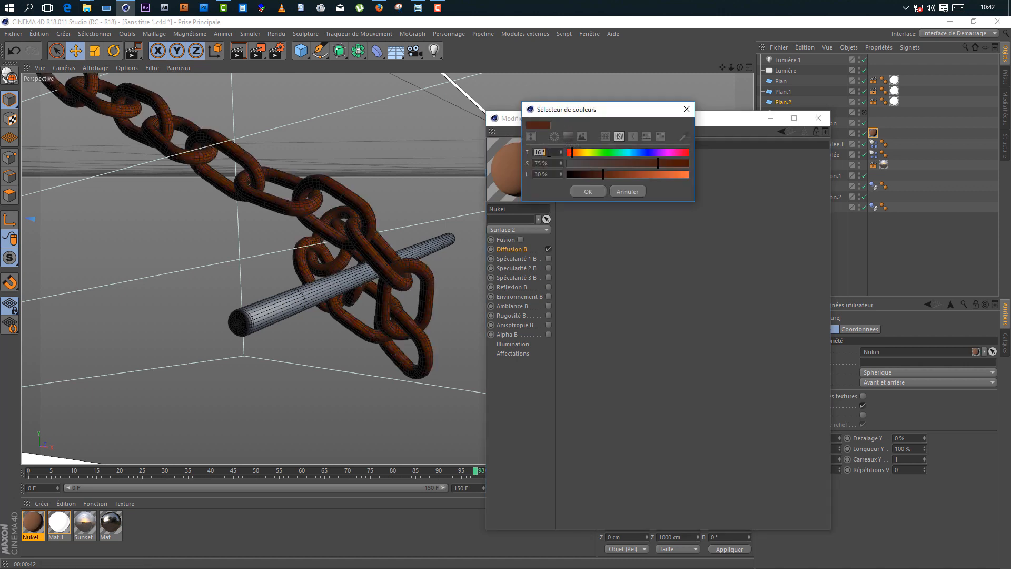
drag(573, 156, 570, 154)
click(589, 191)
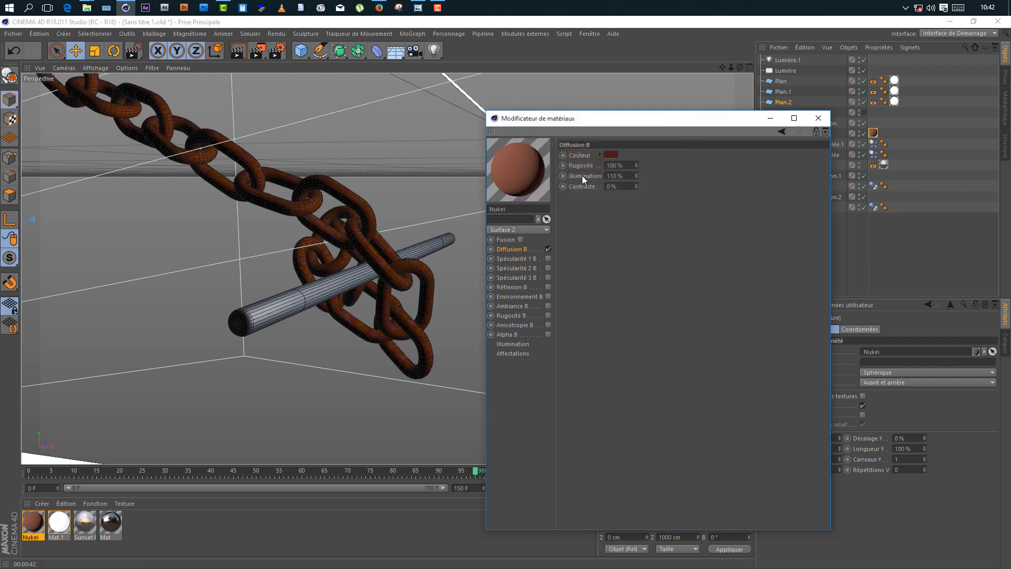
click(618, 159)
drag(580, 158, 576, 157)
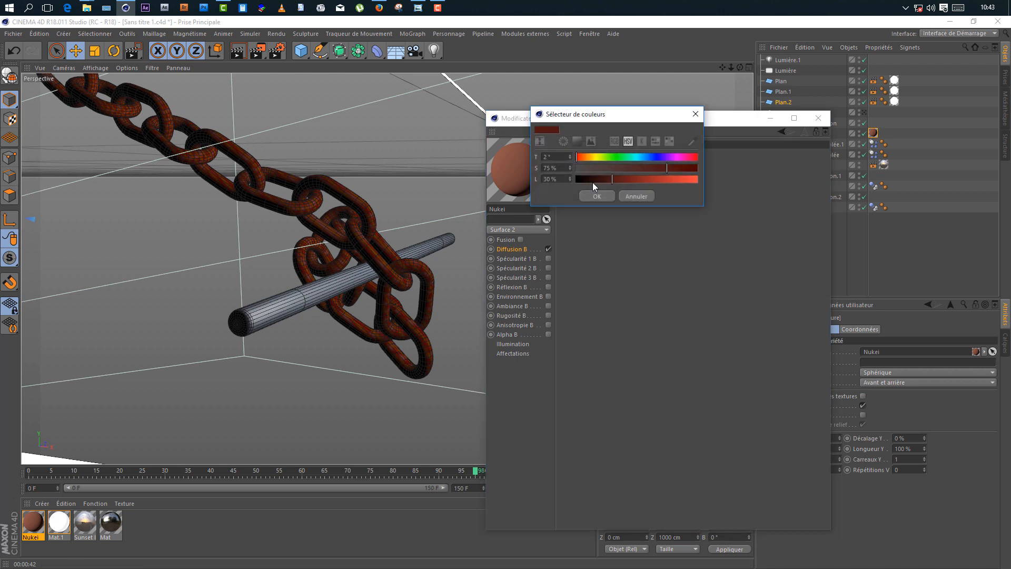
click(597, 196)
click(611, 155)
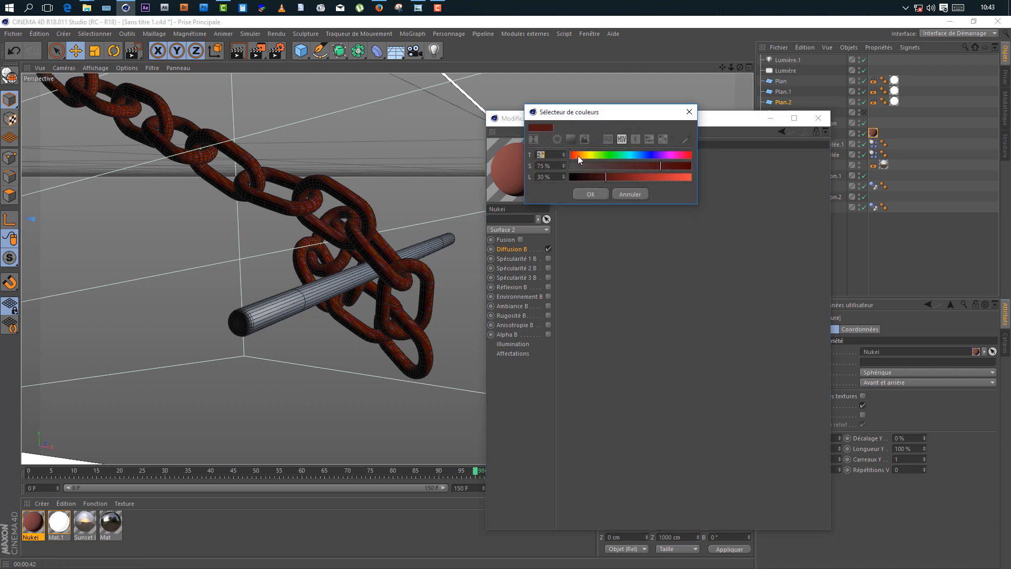
drag(577, 156, 579, 156)
click(593, 193)
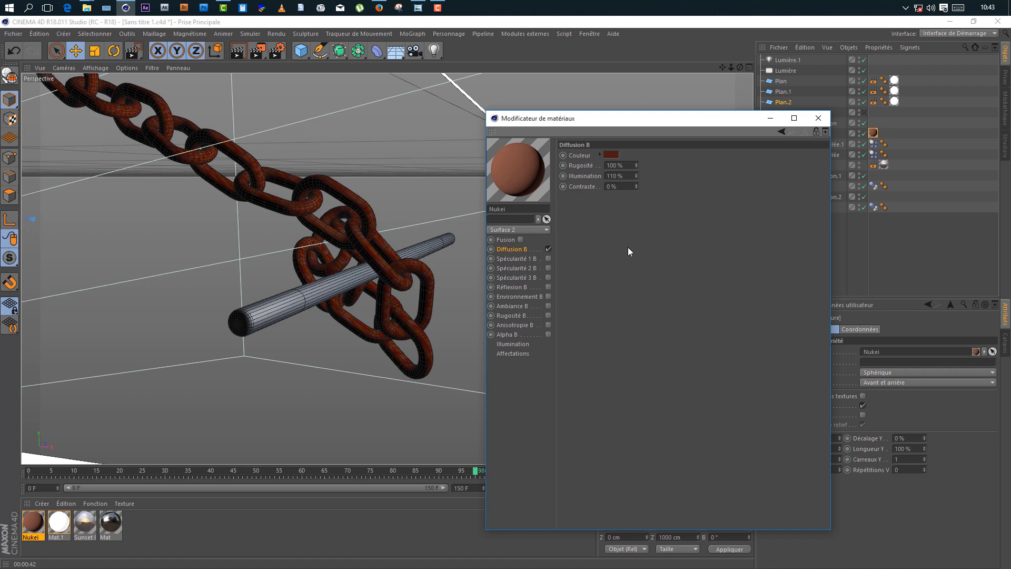
Enable Spécularité 1 B on Surface 2 and set its size to 5 %.
click(534, 260)
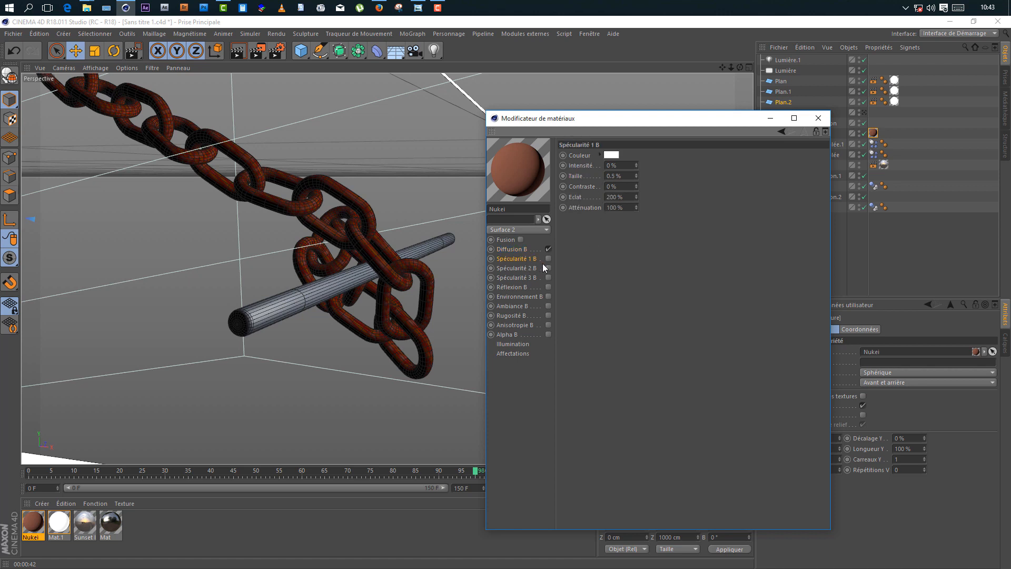
click(548, 258)
double_click(628, 178)
text(5)
key(Return)
Enable Spécularité 2 B on Surface 2 and set its size to 15 %.
click(549, 268)
double_click(628, 176)
text(10)
key(Return)
double_click(622, 176)
text(15)
key(Return)
Enable Spécularité 3 B on Surface 2 with a size of 100 % and an intensity of 7 %.
click(517, 277)
click(548, 277)
drag(629, 176, 517, 174)
text(100)
key(Return)
drag(625, 166, 518, 175)
click(600, 240)
drag(620, 166, 457, 172)
text(7)
click(655, 232)
Tint the Spécularité 1 B colour a pale peach with a hue of 16°.
click(530, 265)
click(537, 259)
click(618, 155)
click(581, 153)
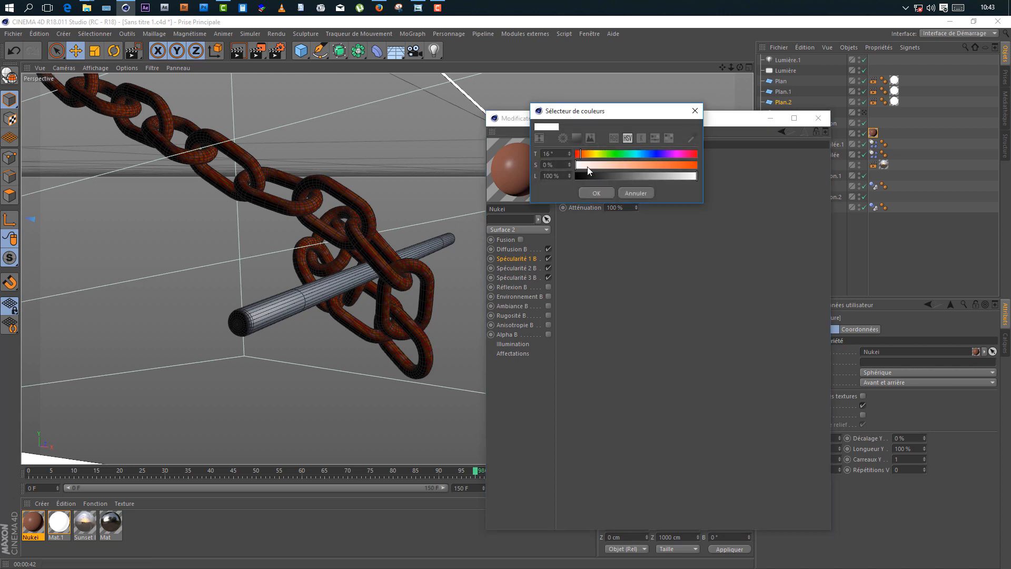
click(594, 166)
click(601, 193)
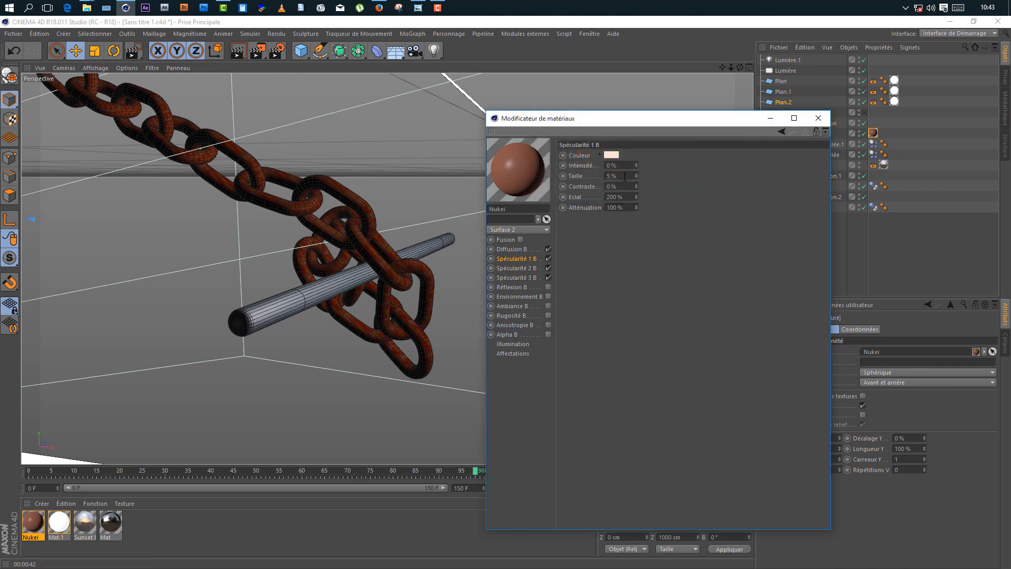
Darken the Spécularité 1 B colour slightly by lowering its lightness while keeping the 16° hue.
click(612, 156)
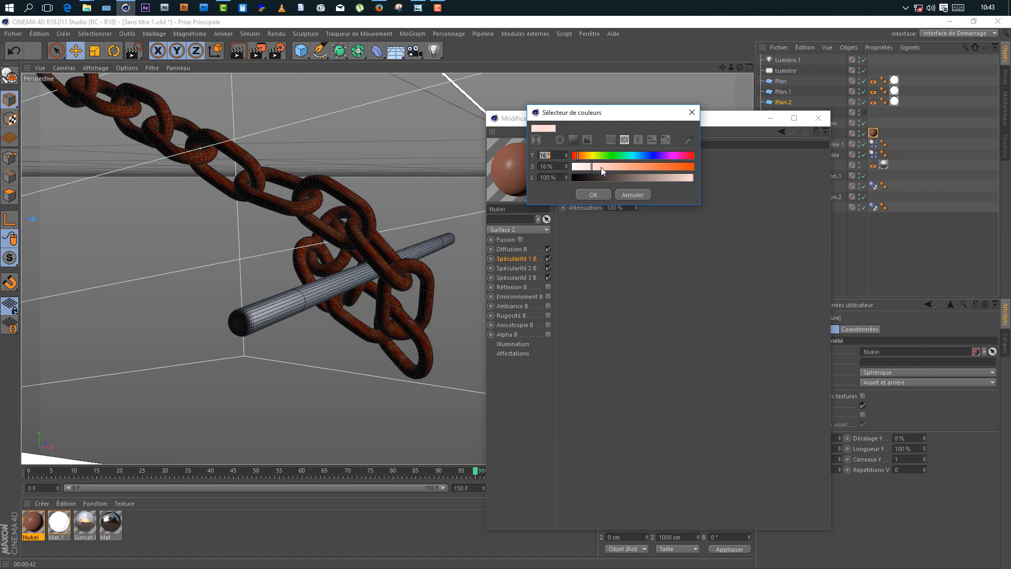
drag(607, 179, 643, 178)
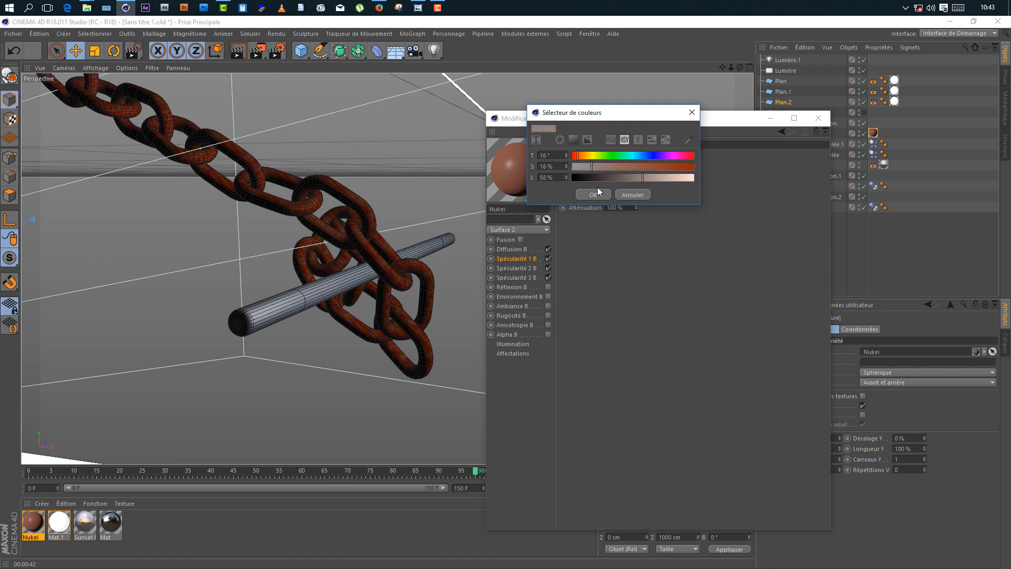
click(677, 178)
click(586, 194)
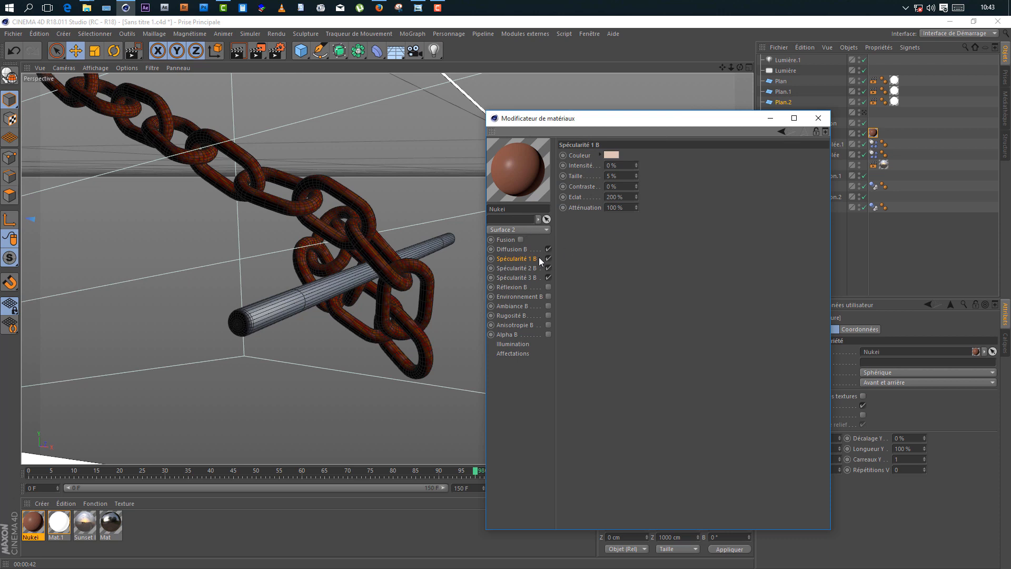
Enable Rugosité B on Surface 2 and set its function to Feu.
click(520, 315)
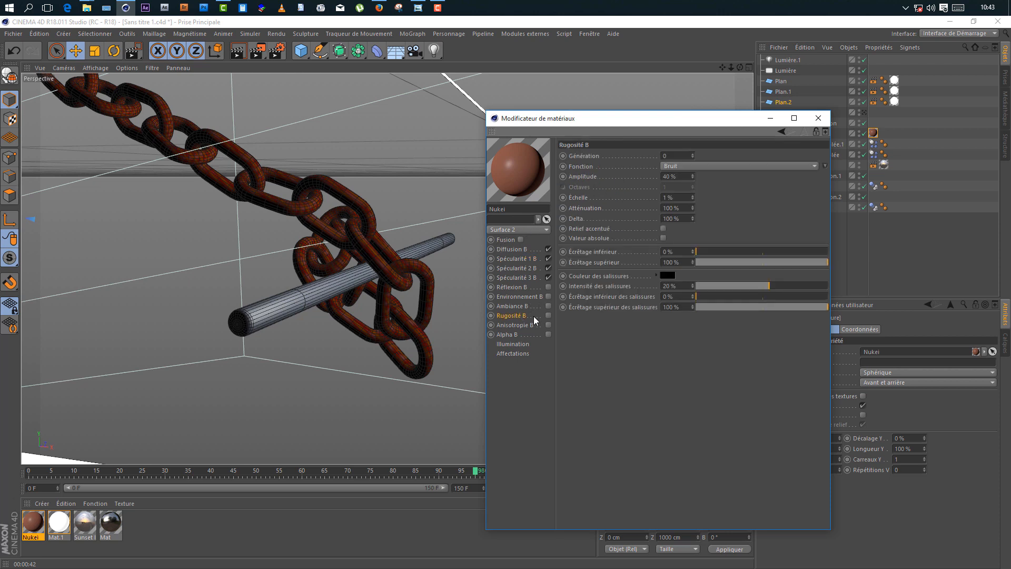
click(548, 316)
click(678, 166)
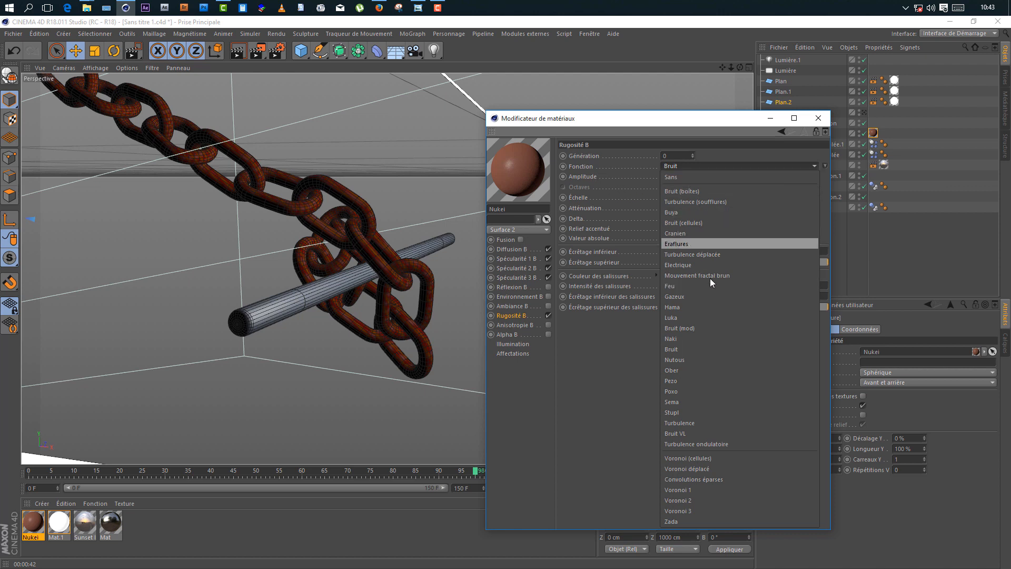
click(679, 286)
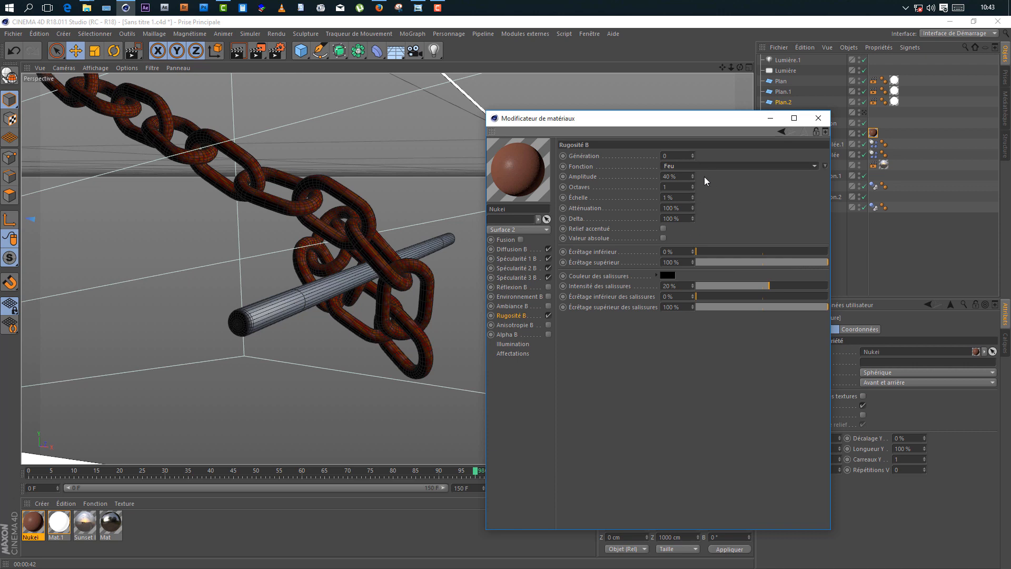
Set the Rugosité B amplitude to 24 % and its scale to 50 %.
drag(693, 179, 693, 178)
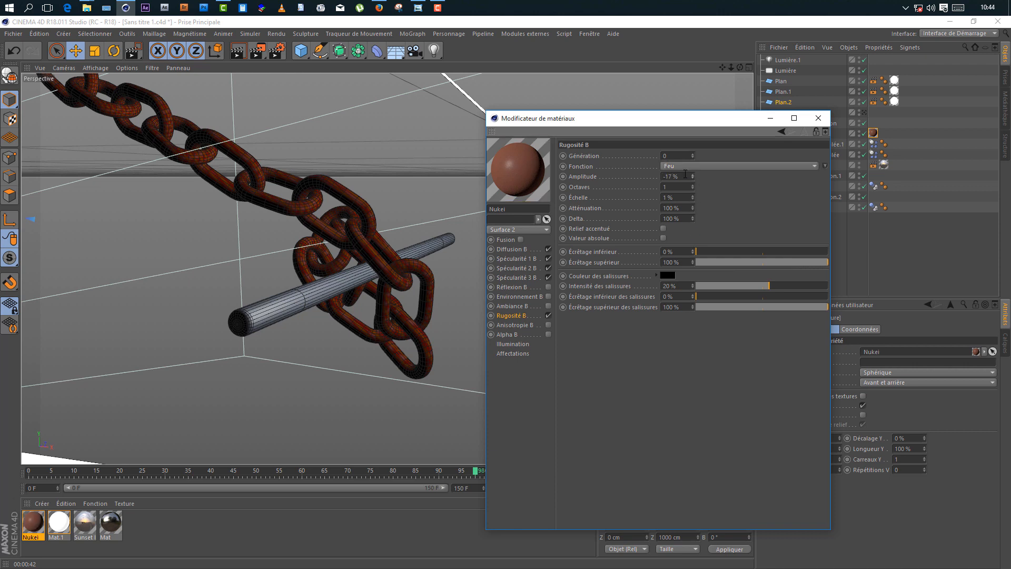
double_click(679, 177)
text(0)
double_click(675, 198)
text(50)
key(Return)
Change the Rugosité B function to Cranien and set its scale to 120 %.
click(693, 166)
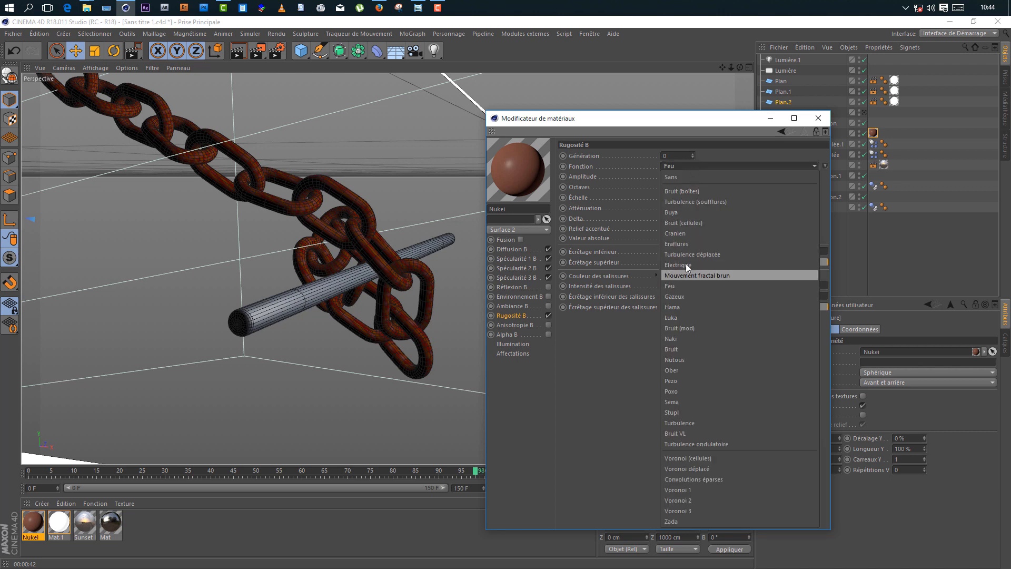
click(679, 234)
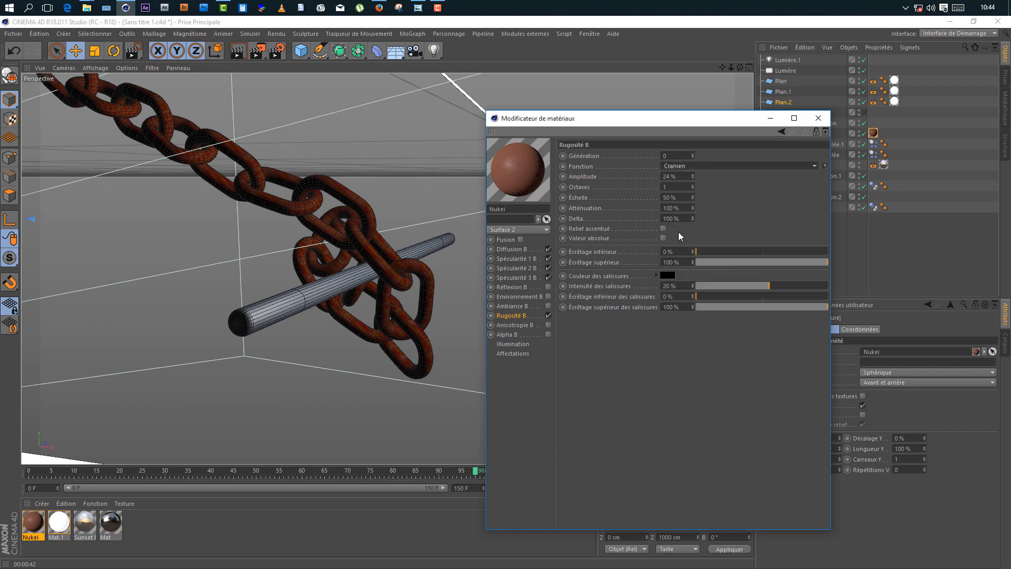
click(694, 196)
drag(694, 195, 693, 194)
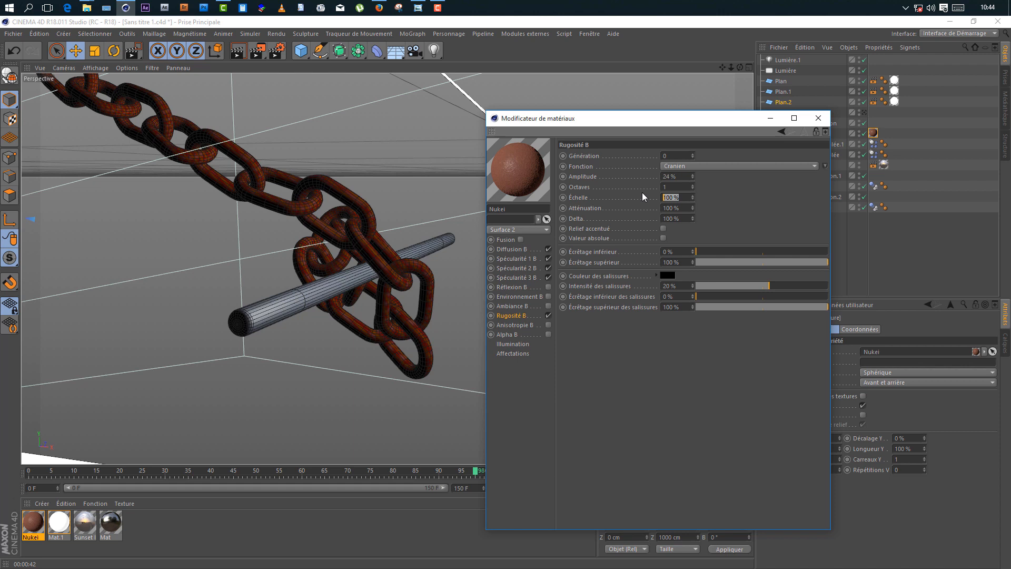
text(0)
key(Return)
Readjust the amplitude of the Cranien roughness on Surface 2.
drag(693, 179, 693, 179)
click(693, 174)
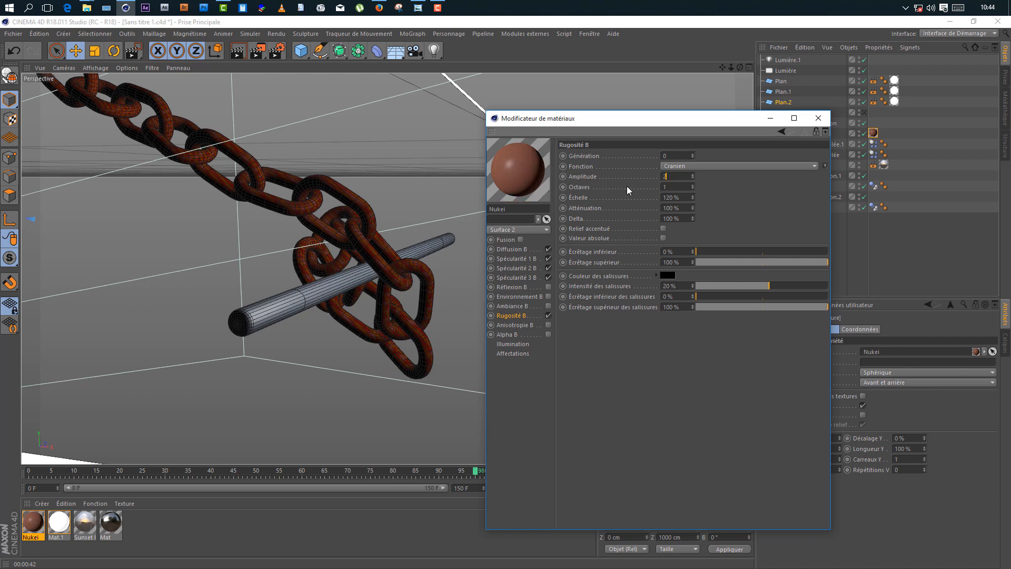
double_click(692, 174)
Enable Fusion in the Nukei material with a Bruit texture and Cubique projection.
click(506, 240)
click(521, 240)
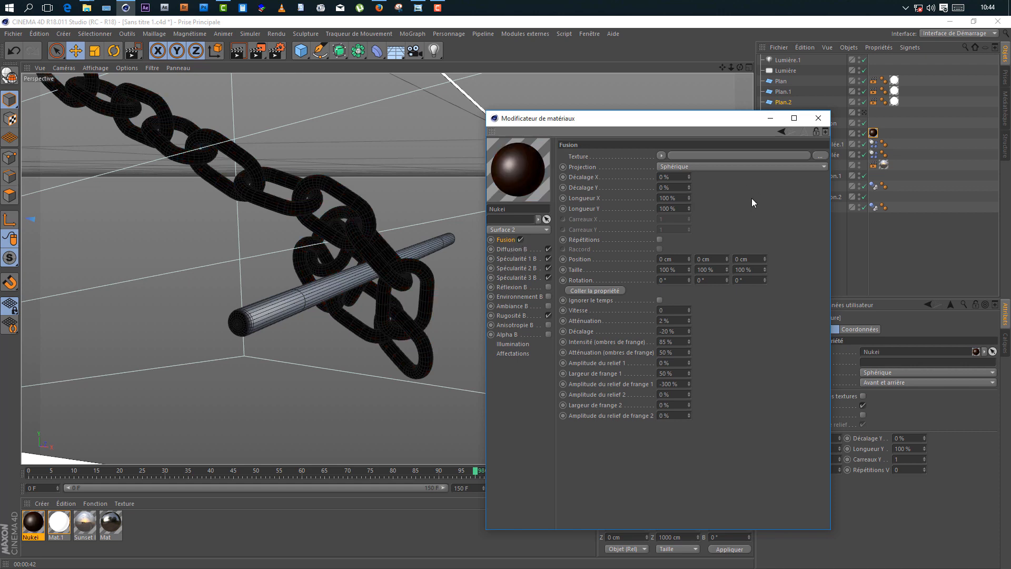
click(521, 240)
click(521, 239)
click(661, 156)
click(676, 258)
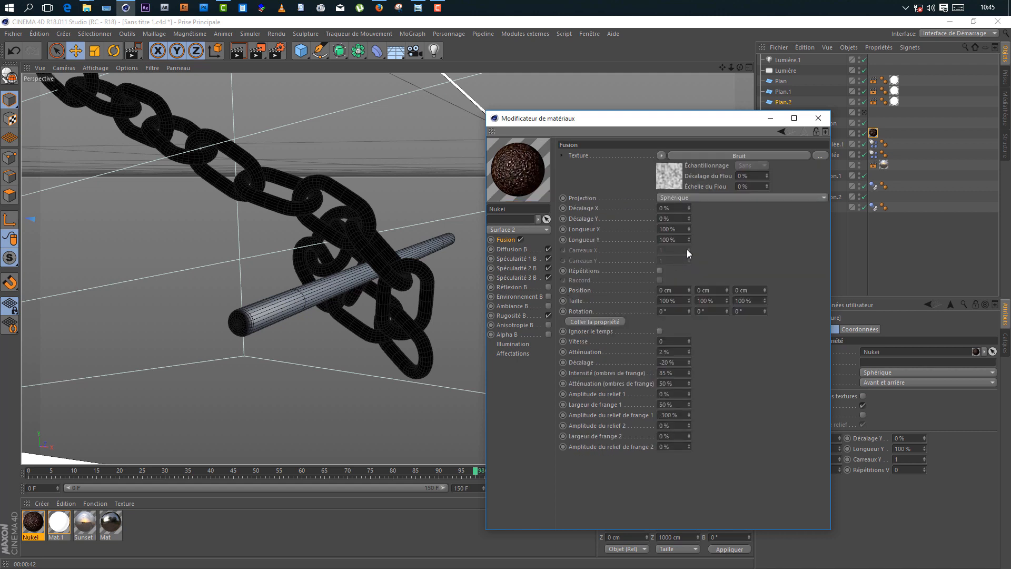
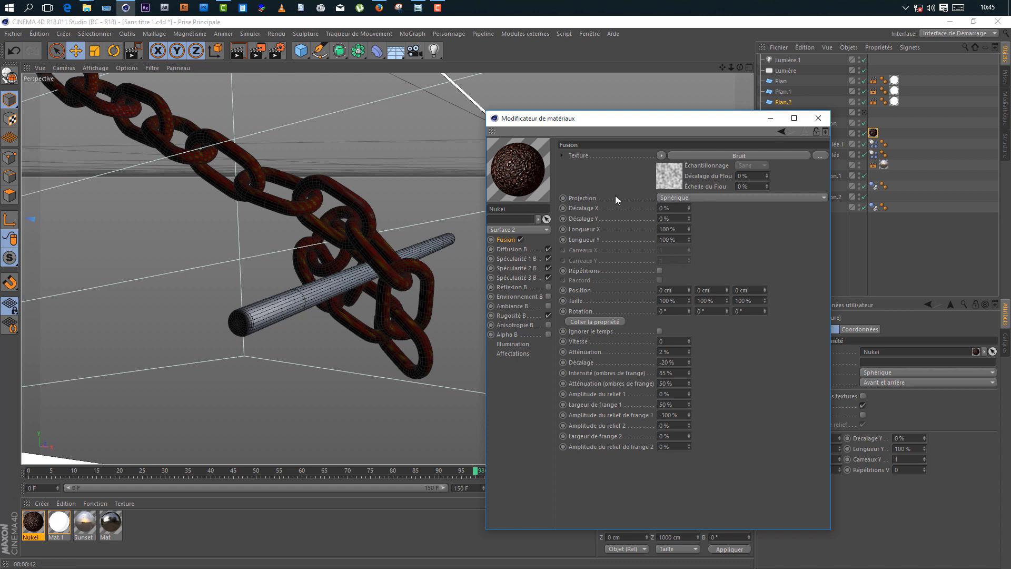
click(680, 198)
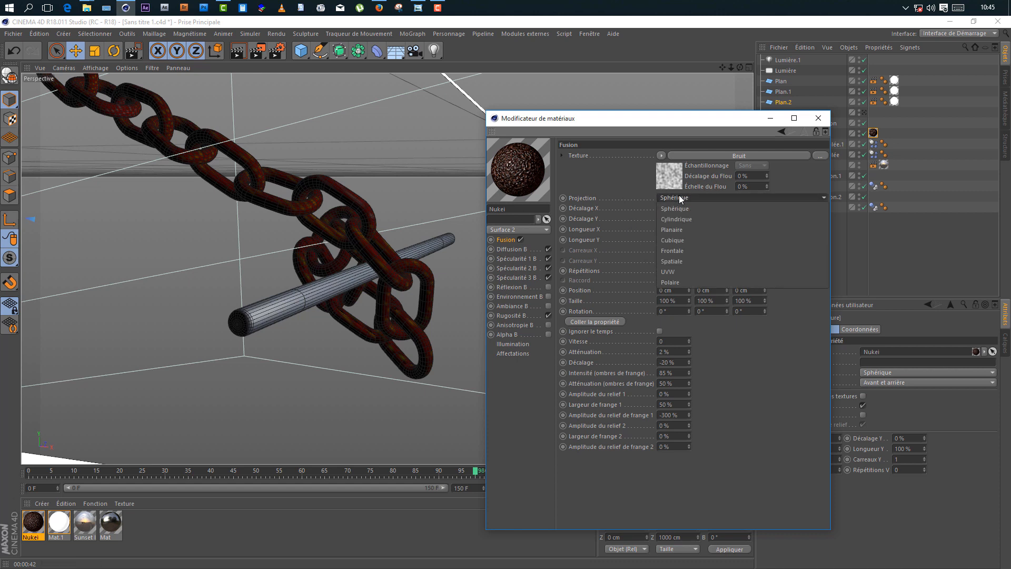
click(679, 241)
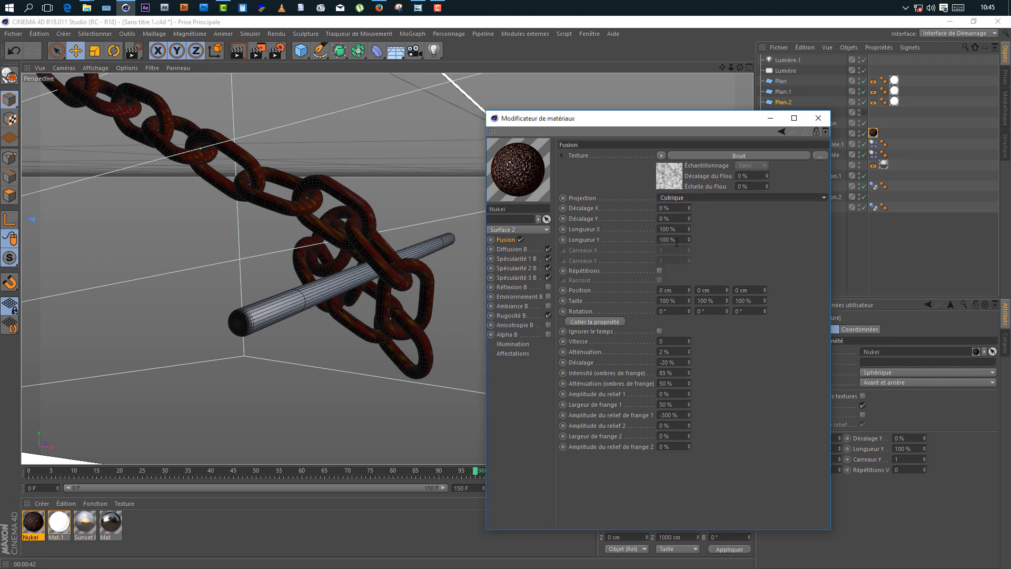
Set the Fusion noise's Échelle globale to 80 % and preview the knotted part of the chain with a test render.
click(739, 156)
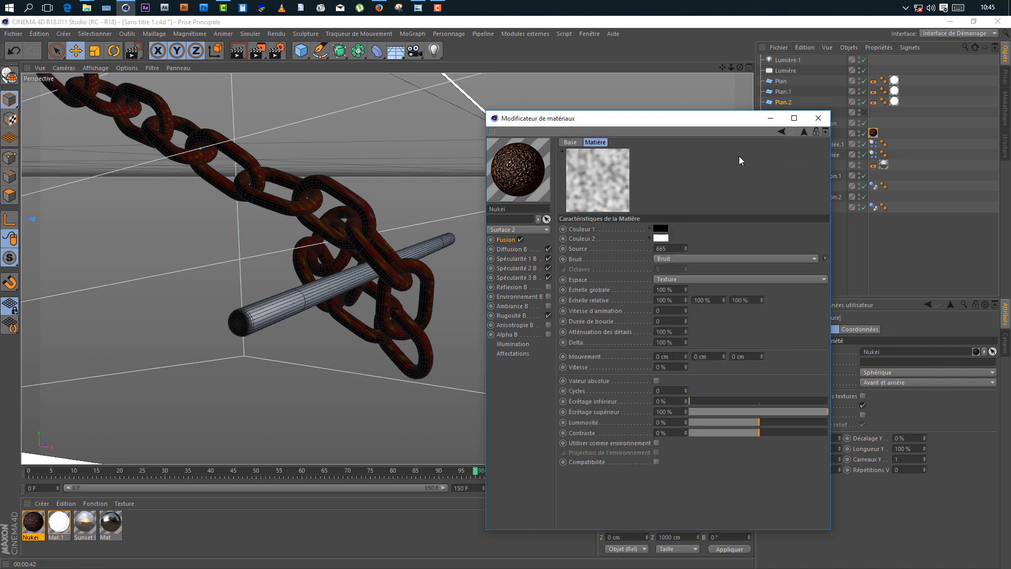
click(570, 142)
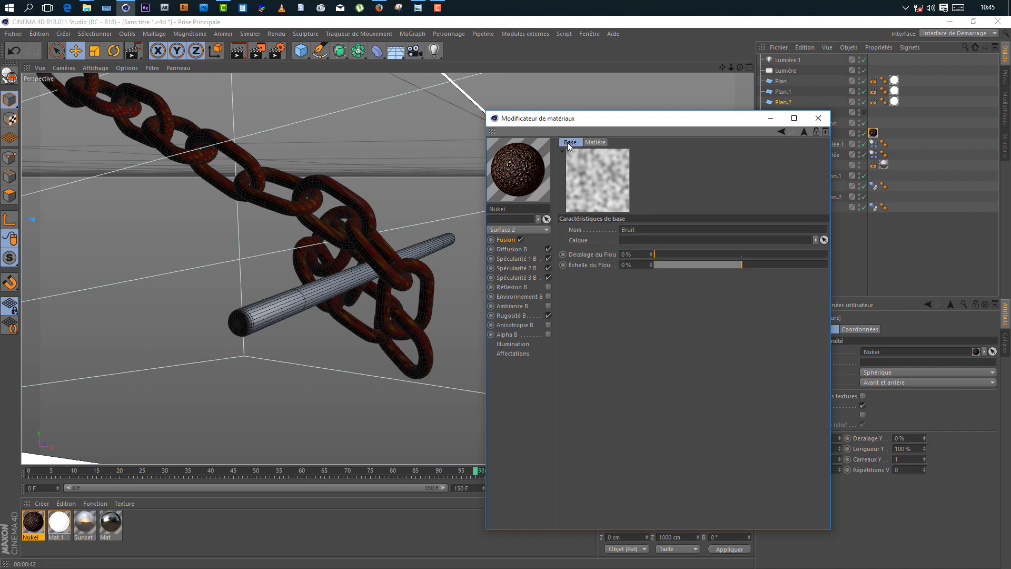
click(505, 240)
click(730, 156)
click(594, 142)
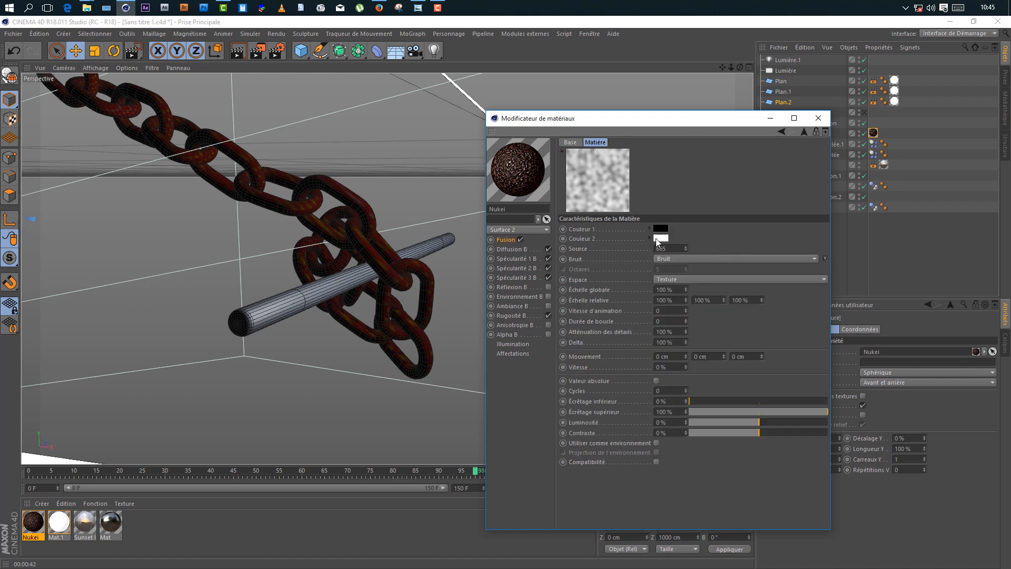
double_click(678, 291)
text(80)
key(Return)
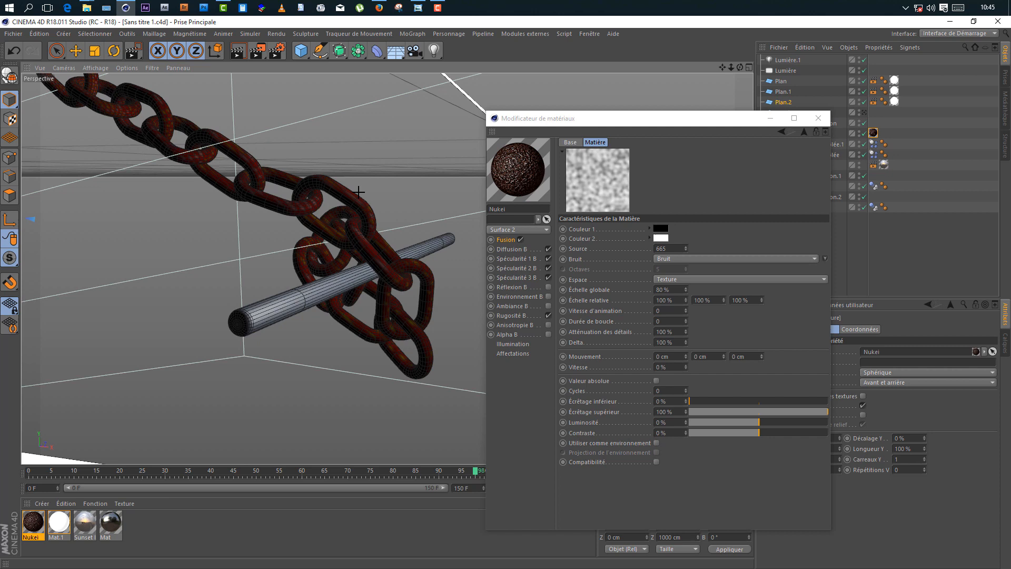
key(alt+r)
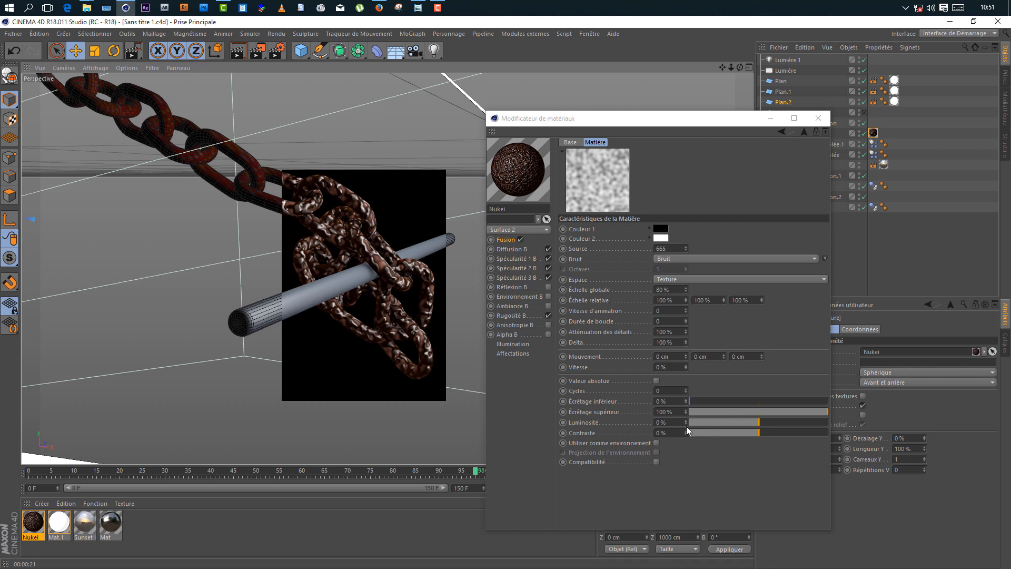
Lower the Fusion noise's Luminosité to -14 % and render a region over the chain knot around the bar.
click(704, 438)
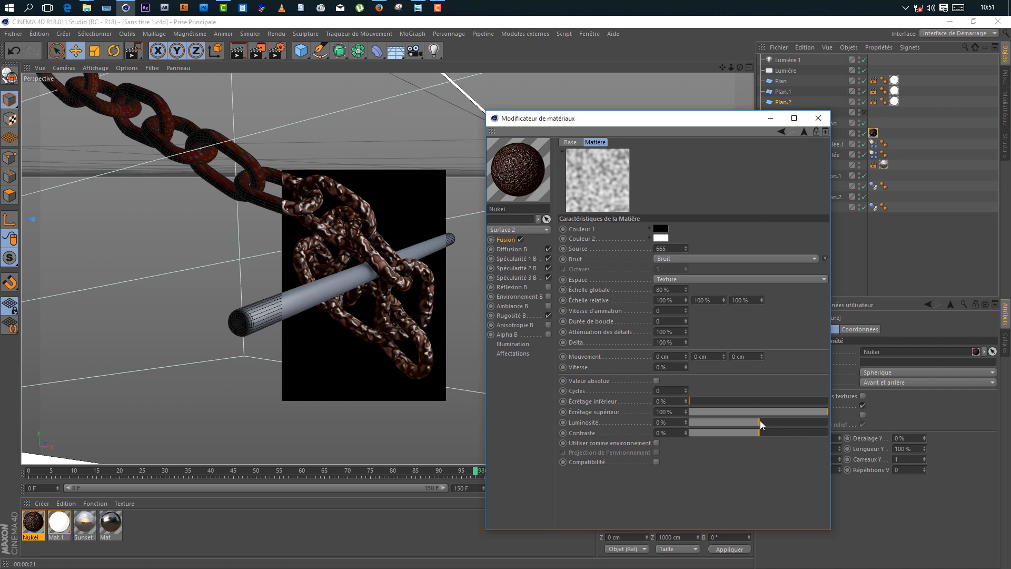
drag(759, 422, 749, 423)
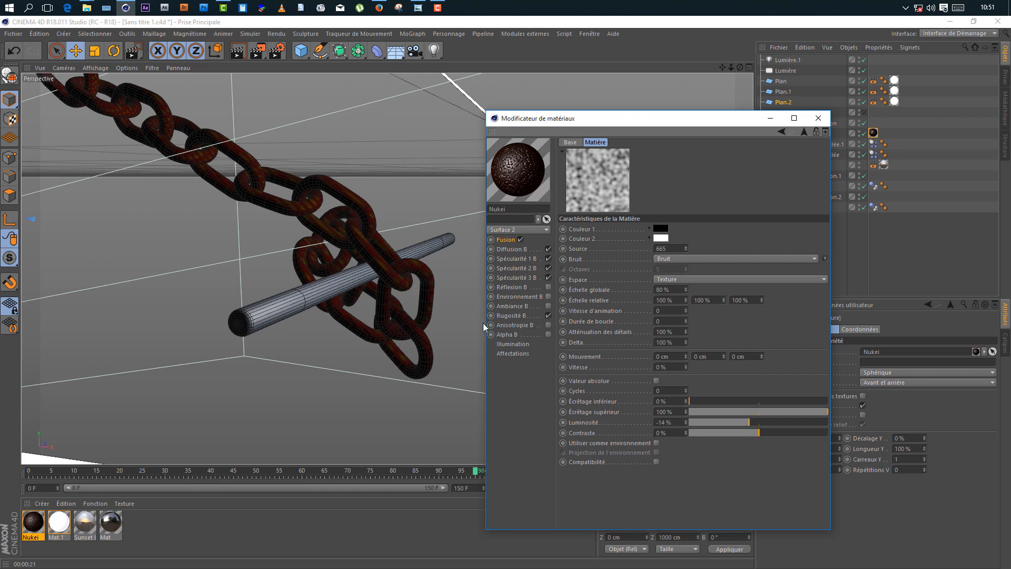
click(323, 141)
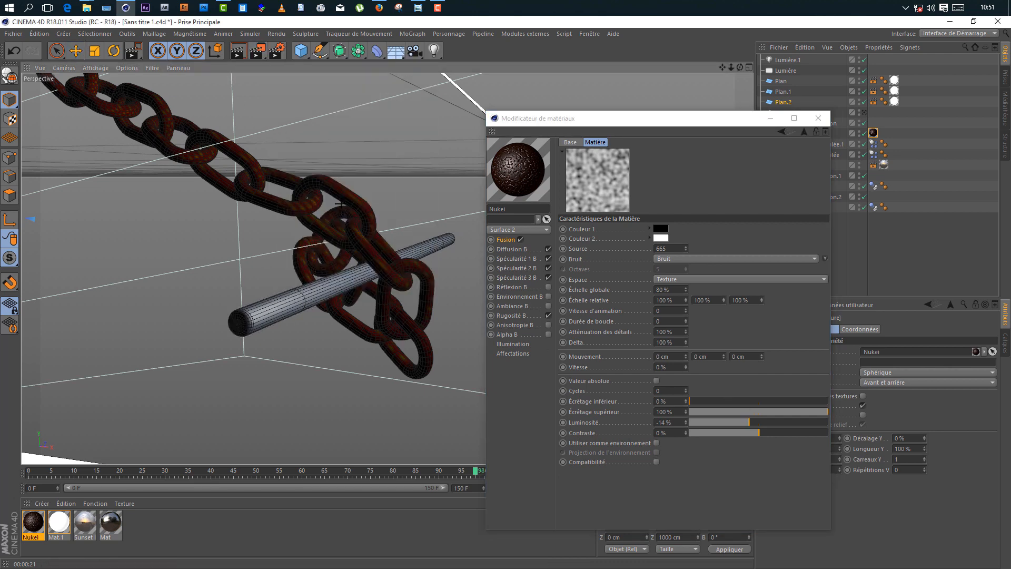
drag(340, 204, 428, 337)
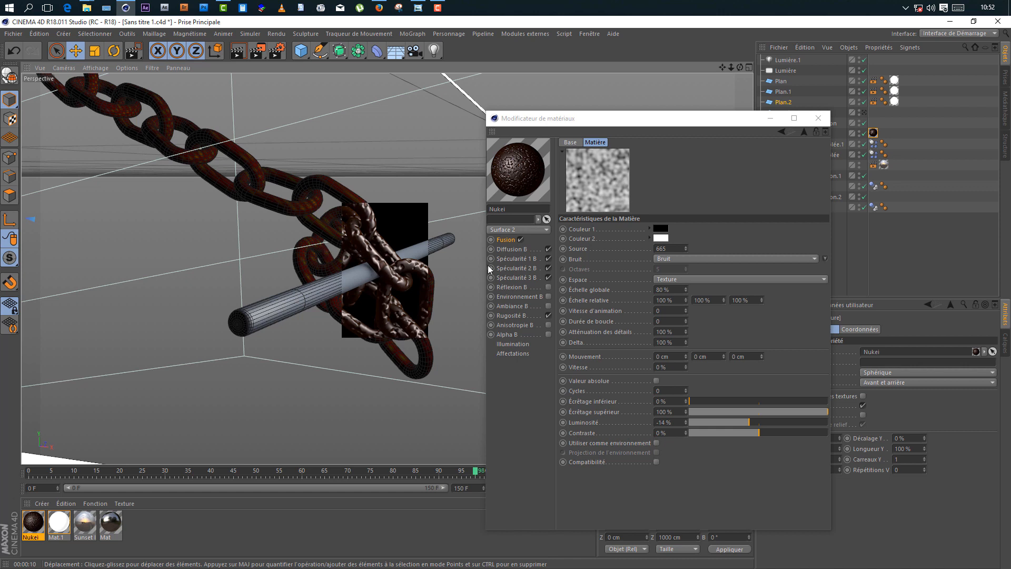
Disable Fusion and set the Diffusion A colour of Surface 1 to a hue of 22°.
click(520, 240)
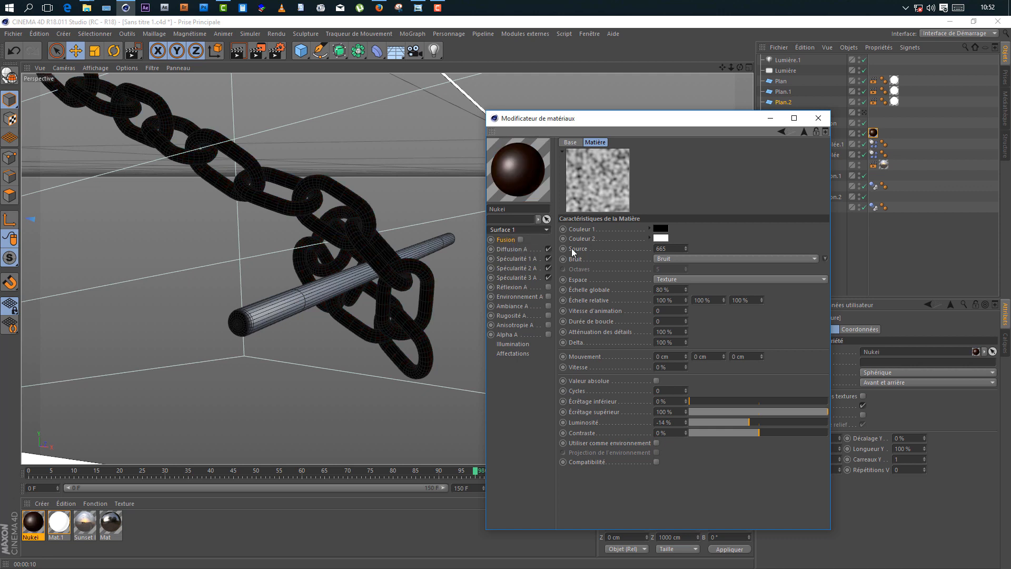
click(518, 249)
click(611, 153)
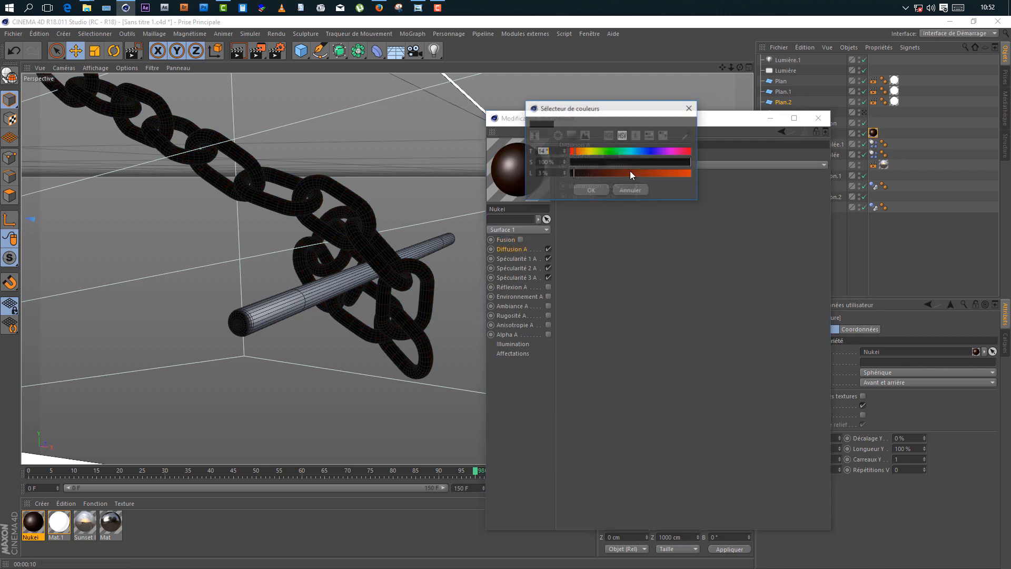
click(577, 152)
click(588, 189)
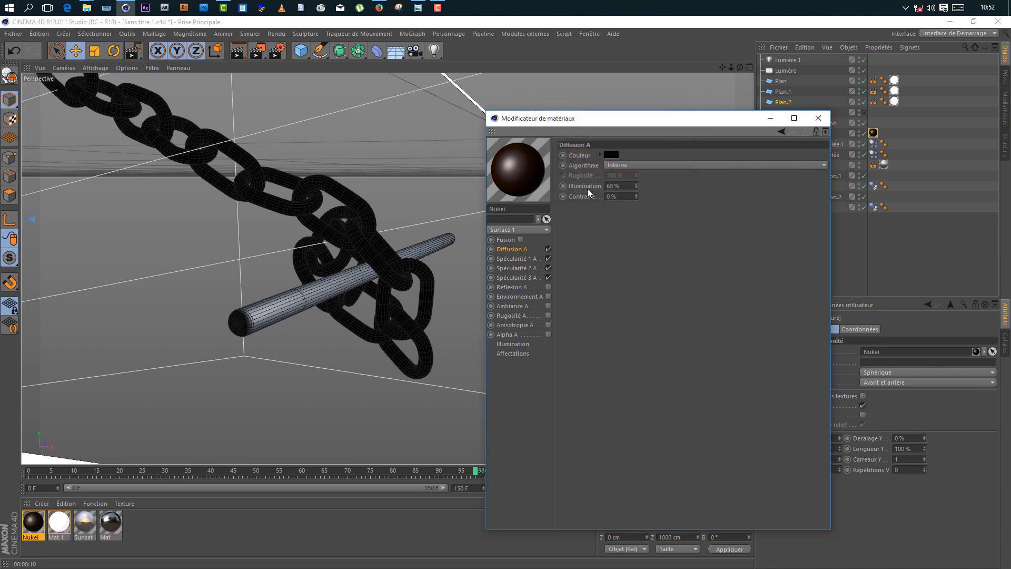
click(610, 154)
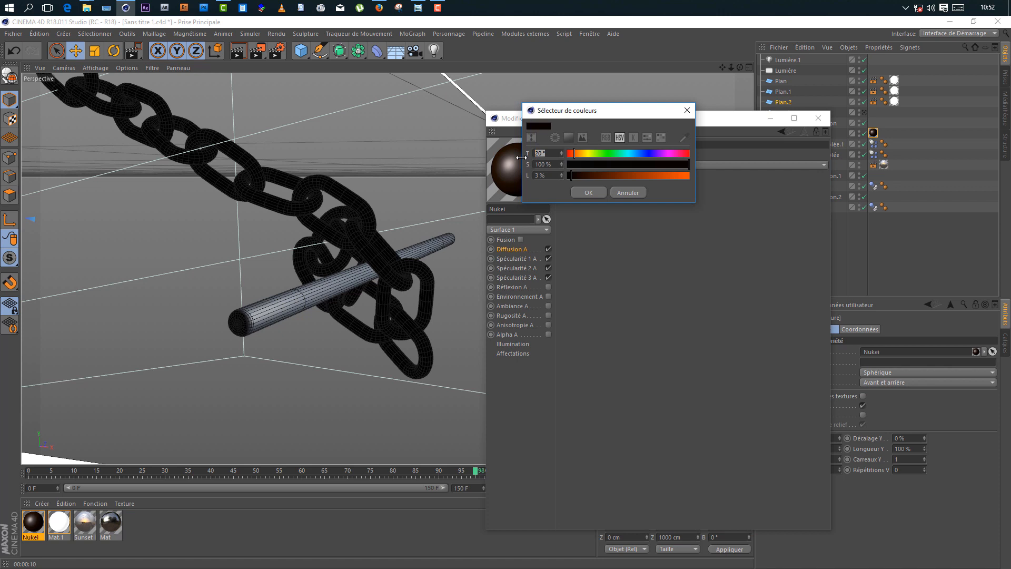
text(22)
click(599, 191)
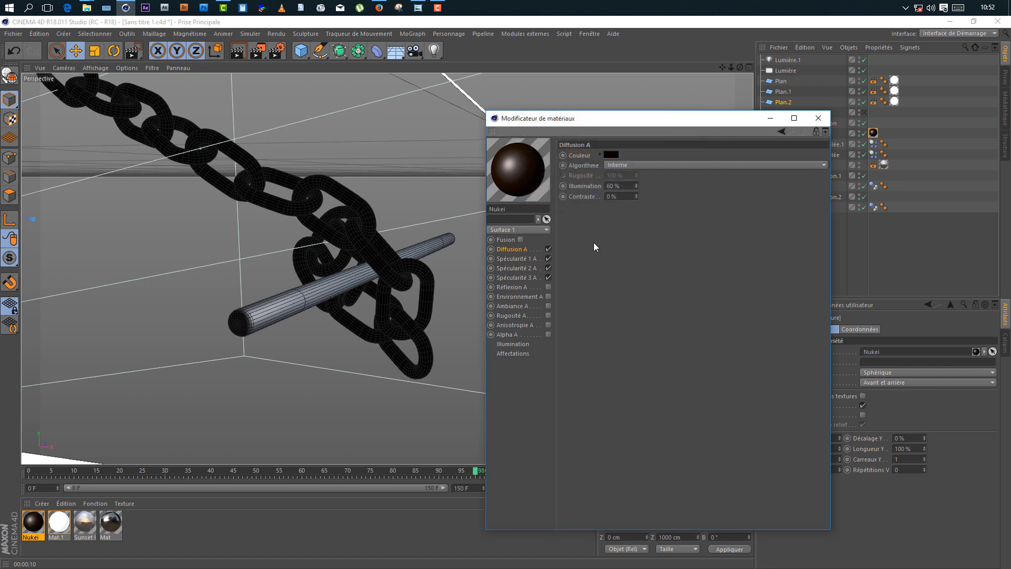
Set the Spécularité 1 A intensity to 10 %.
click(535, 258)
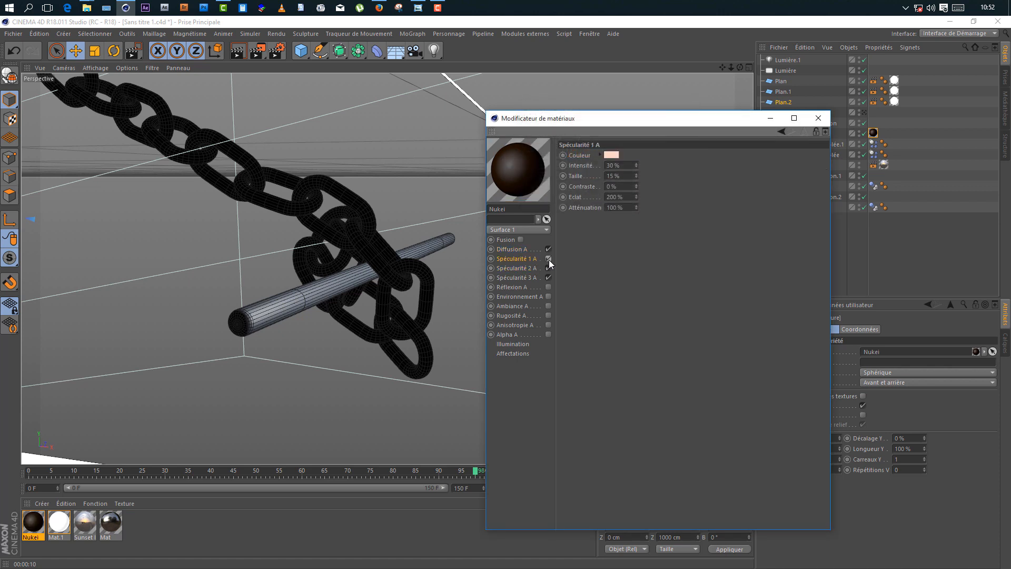
click(613, 165)
text(15)
key(Return)
text(10)
key(Return)
Check the effect of Spécularité 2 A and 3 A on the material, and set the Spécularité 3 A intensity to 20 %.
click(527, 269)
click(549, 268)
drag(621, 166, 566, 173)
click(537, 279)
click(549, 278)
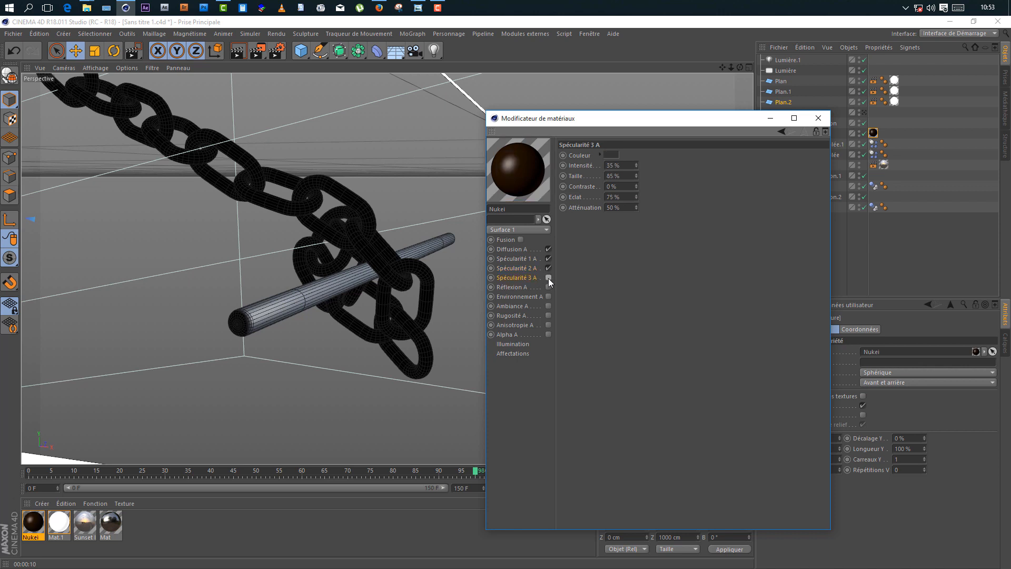
click(548, 278)
drag(619, 165, 572, 182)
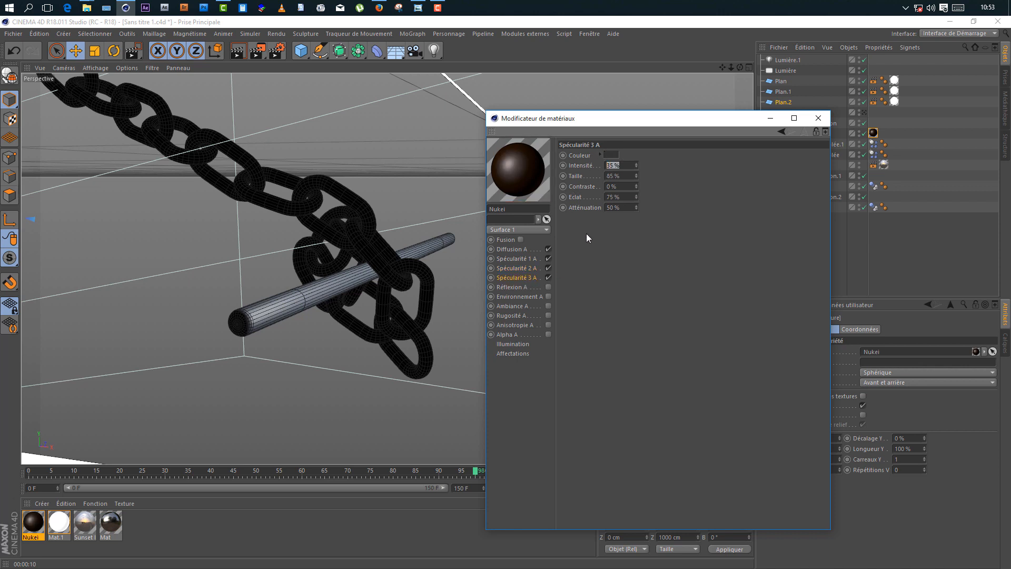
text(20)
key(Return)
Set the Spécularité 1 A intensity to 5 % and lower it a few small increments further.
click(521, 258)
key(Return)
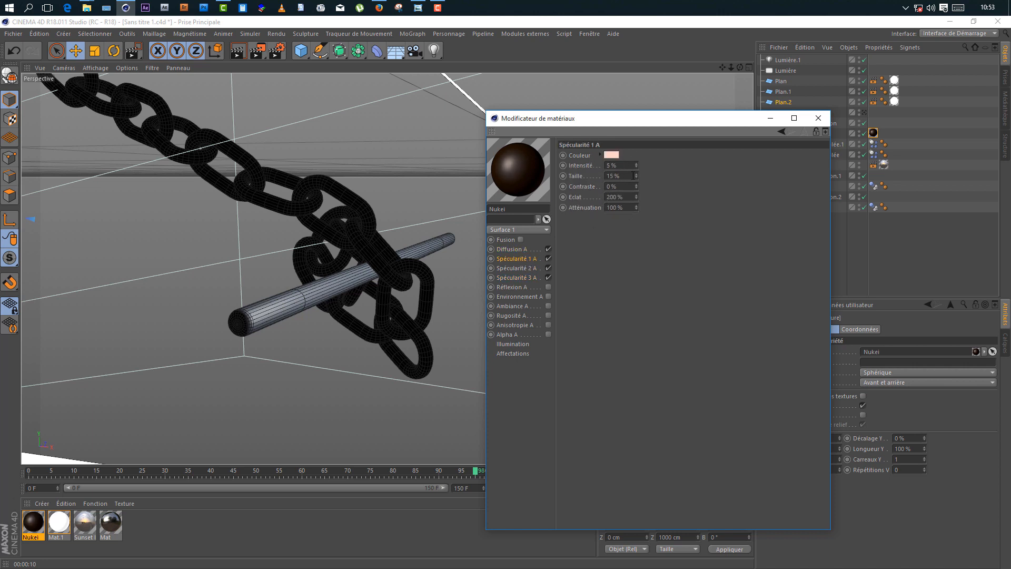
click(636, 168)
click(636, 169)
click(636, 168)
click(636, 169)
Enable Réflexion A on Surface 1 of the Nukei material and set its intensity to 2 %.
click(511, 287)
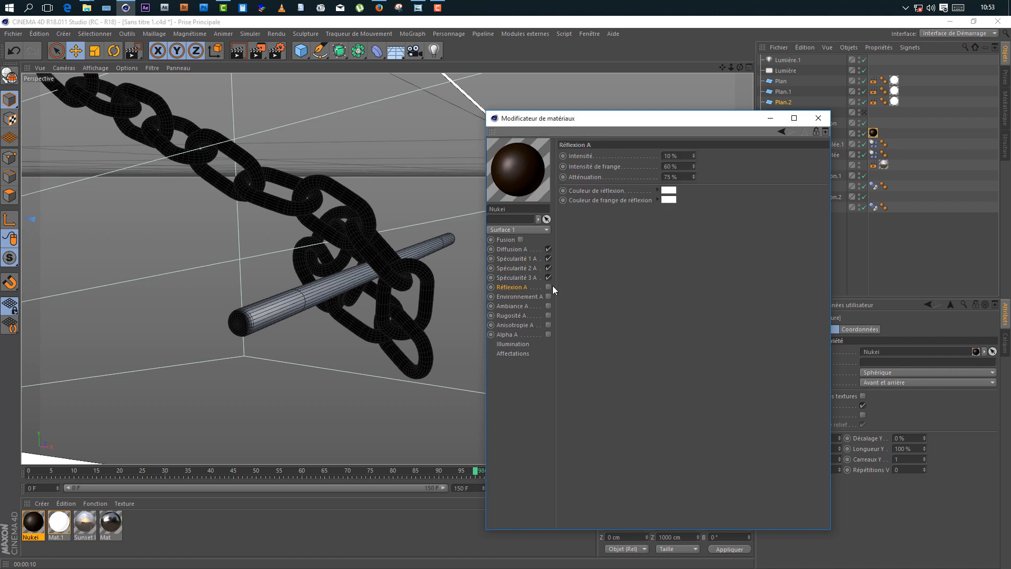
click(548, 287)
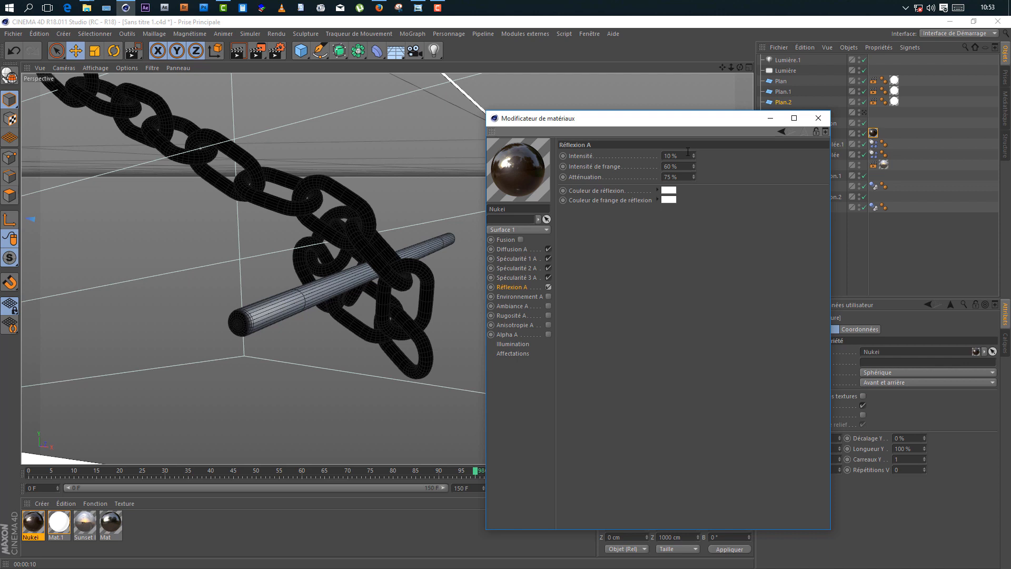
key(Tab)
text(2)
key(Return)
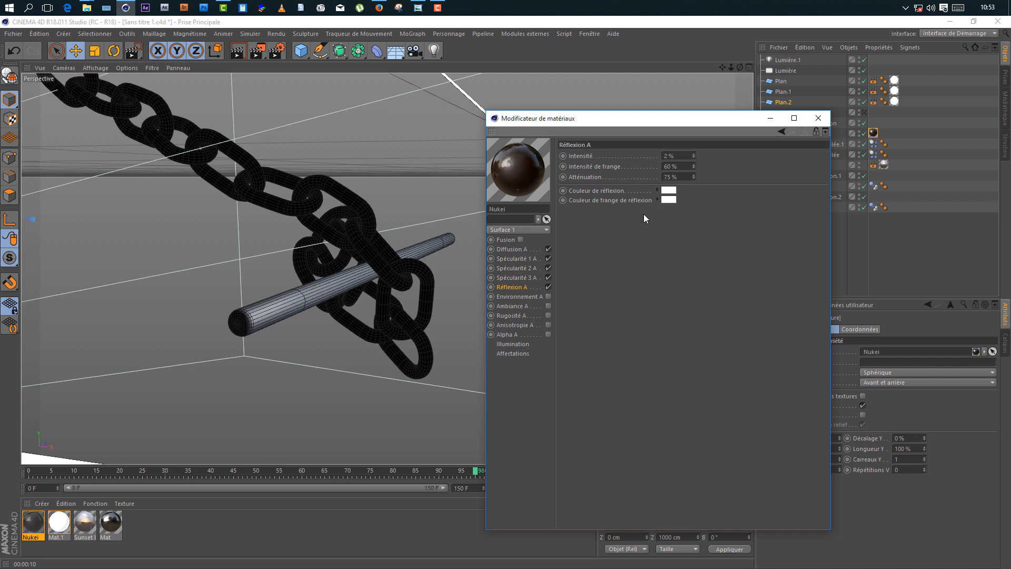
Set the Réflexion A fringe intensity to 5 %, the attenuation to 10 % and the intensity to 1 %.
key(Tab)
text(5)
key(Return)
key(Tab)
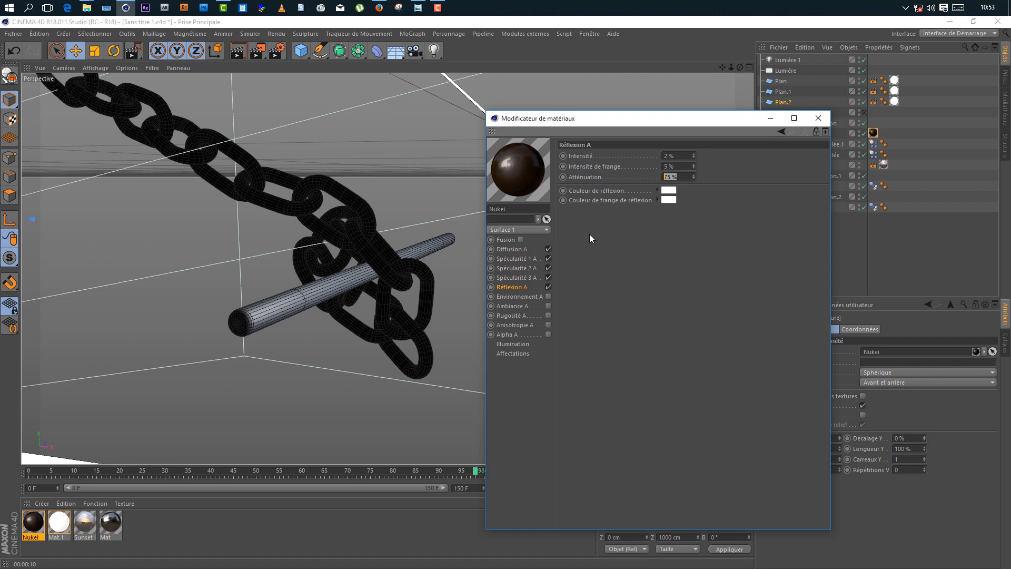
text(10)
key(Return)
key(Tab)
text(1)
key(Return)
Change the Réflexion A reflection colour to a pale yellow-orange.
click(669, 190)
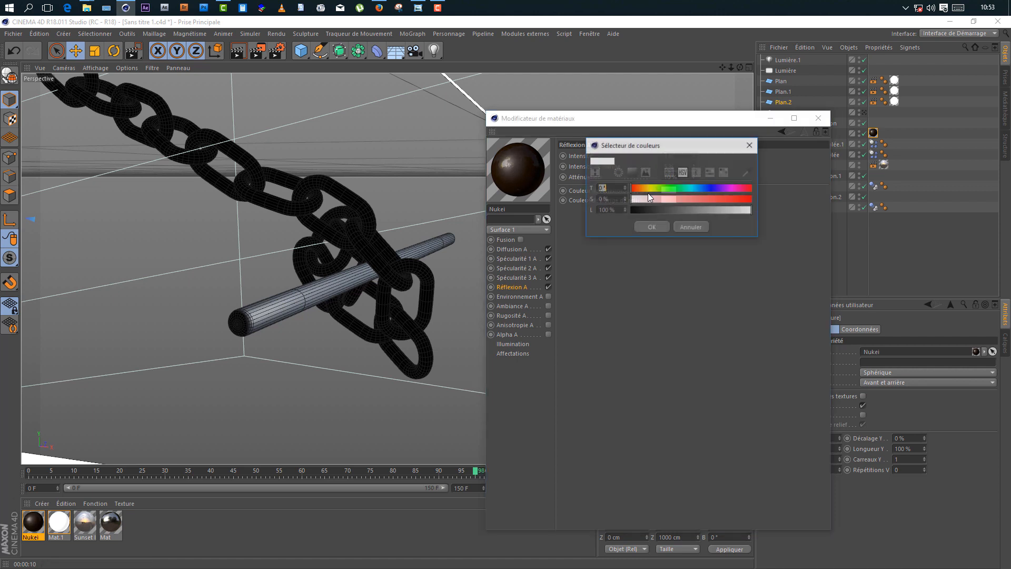
click(645, 190)
click(645, 190)
drag(647, 199, 672, 203)
click(648, 227)
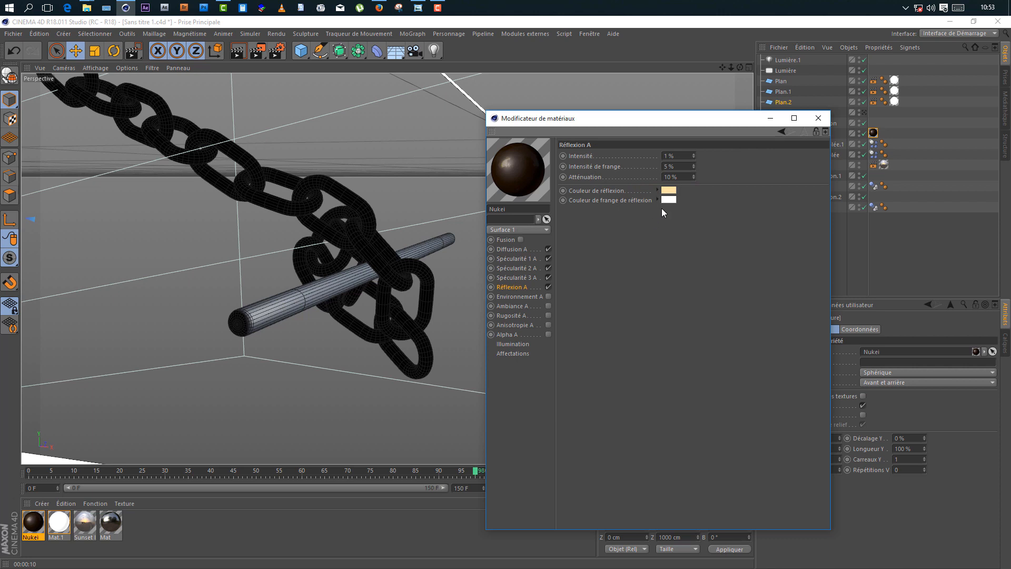
Change the Réflexion A fringe reflection colour to a pale orange with a hue of 29°.
click(669, 200)
click(638, 201)
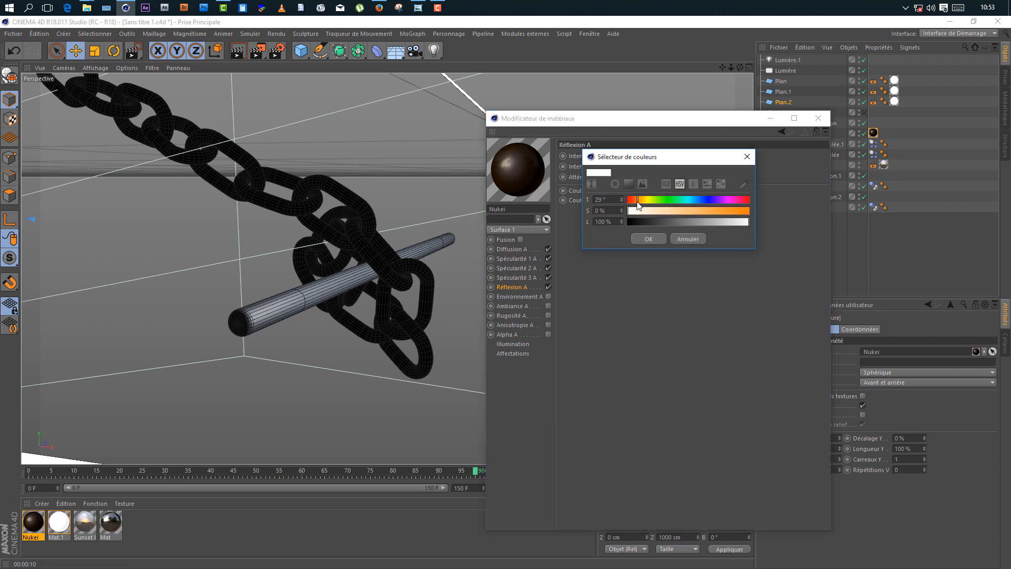
drag(682, 212, 673, 210)
click(648, 239)
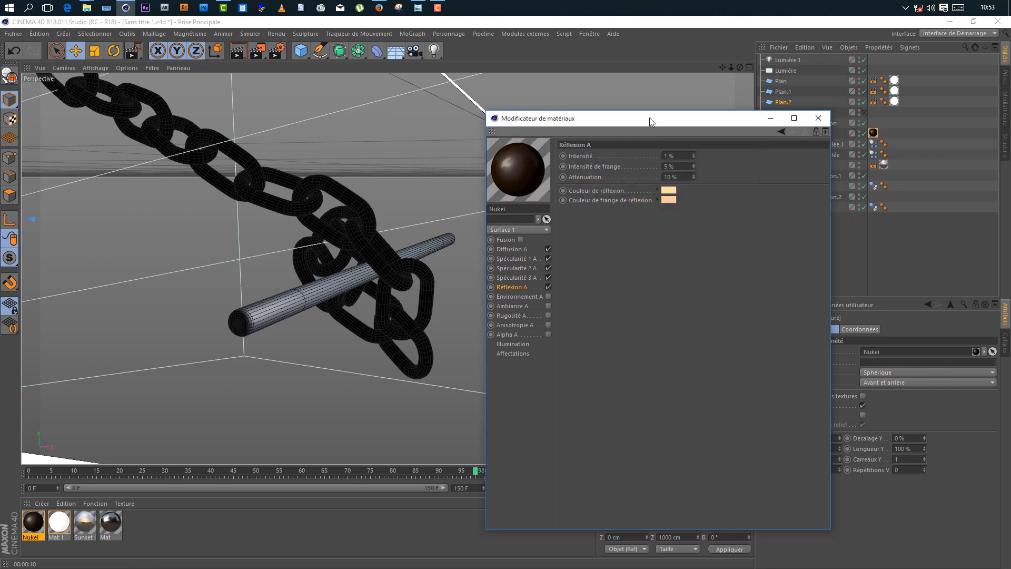
Enable Rugosité A, set its Échelle to 20 %, and try reduced Amplitude values of 2 % and 10 %.
click(513, 316)
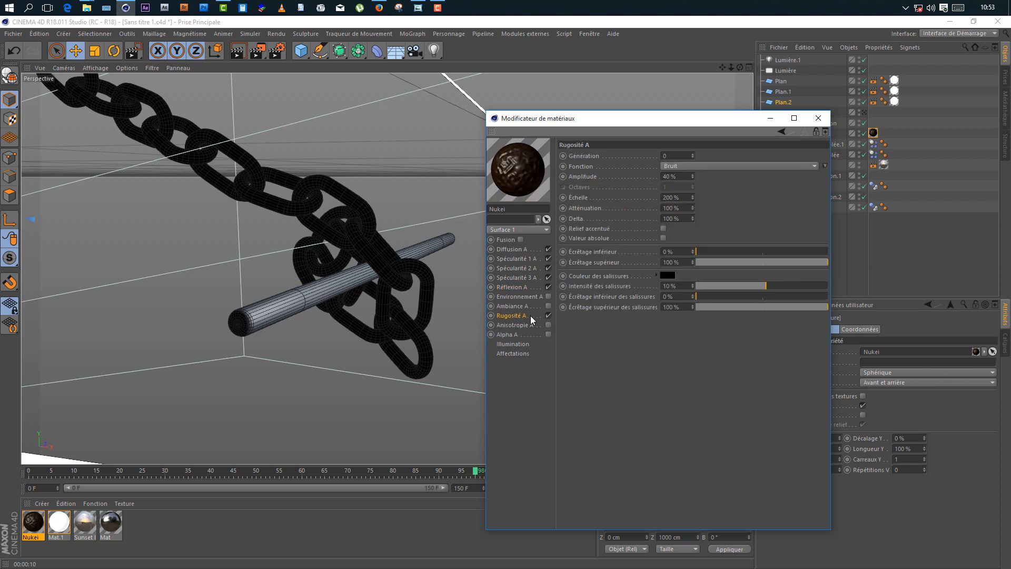
click(677, 198)
text(20)
key(Return)
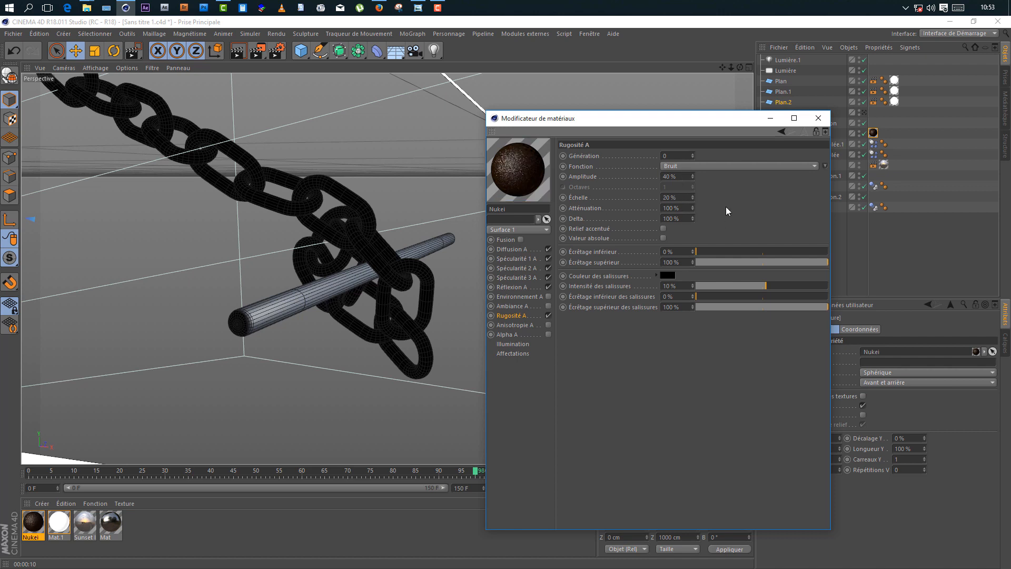
drag(681, 178, 607, 183)
text(2)
key(Return)
text(10)
Set the noise type of the Fusion texture to Cranien and enable Fusion again.
click(504, 240)
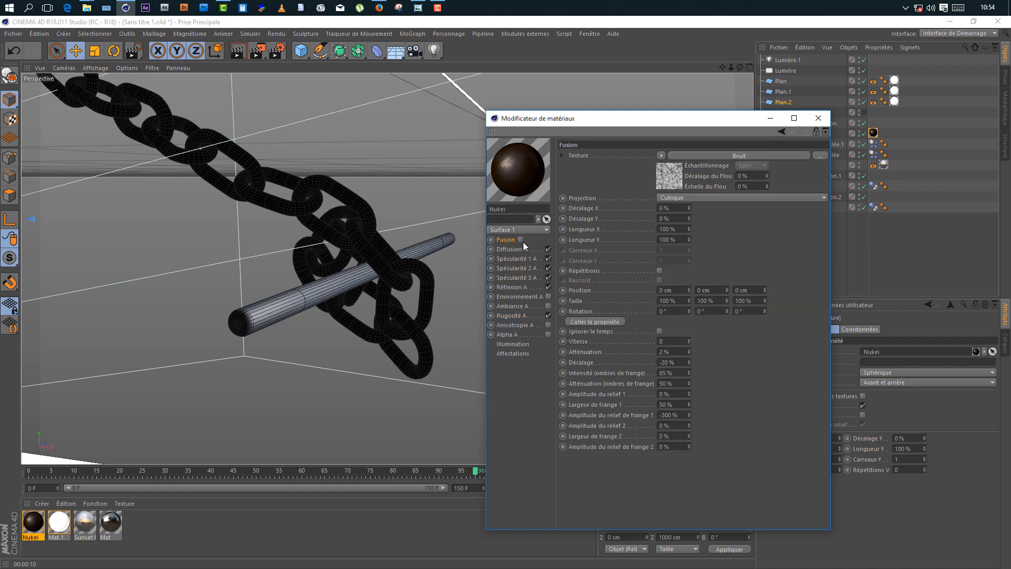
click(735, 155)
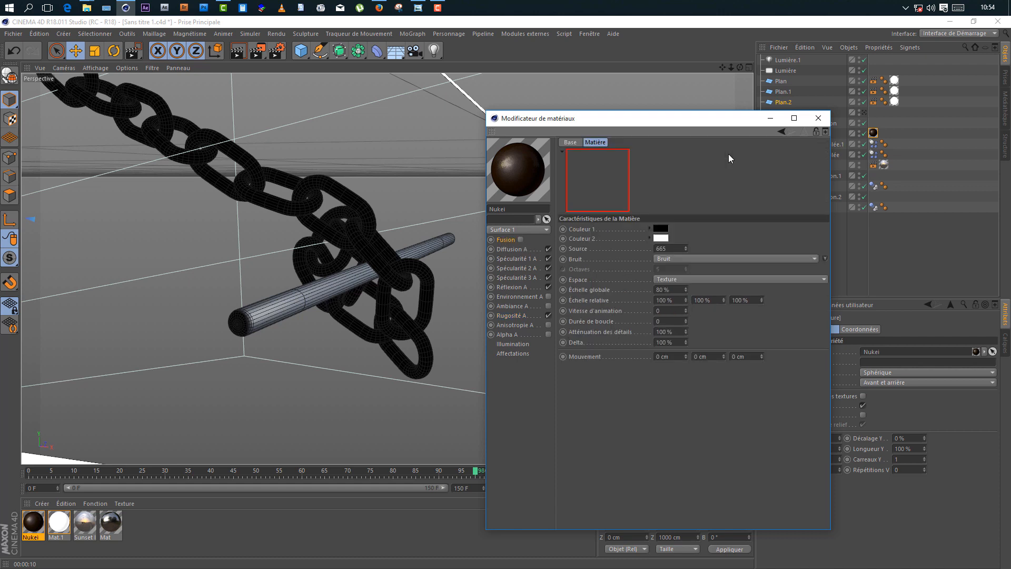
click(672, 257)
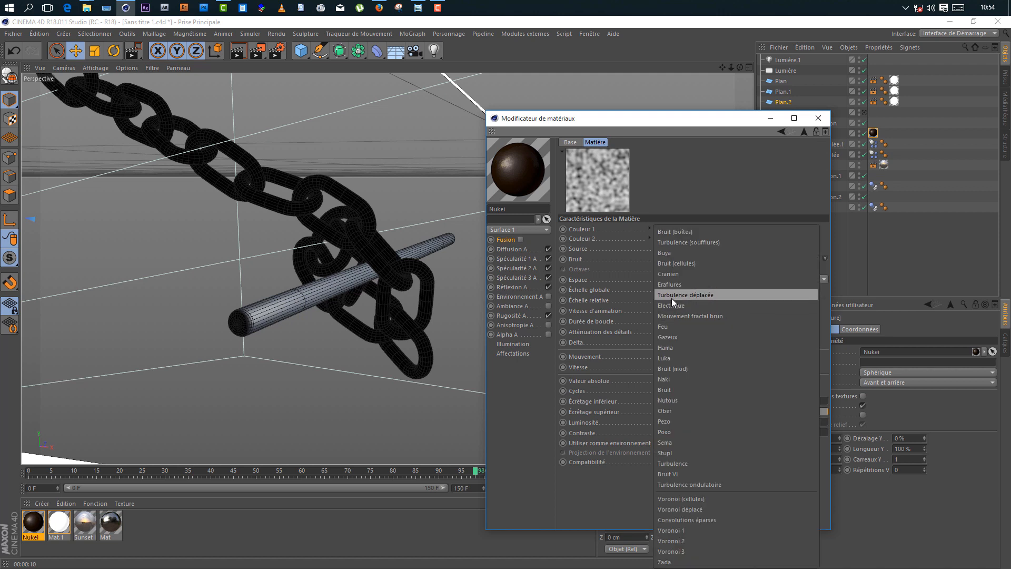
click(676, 275)
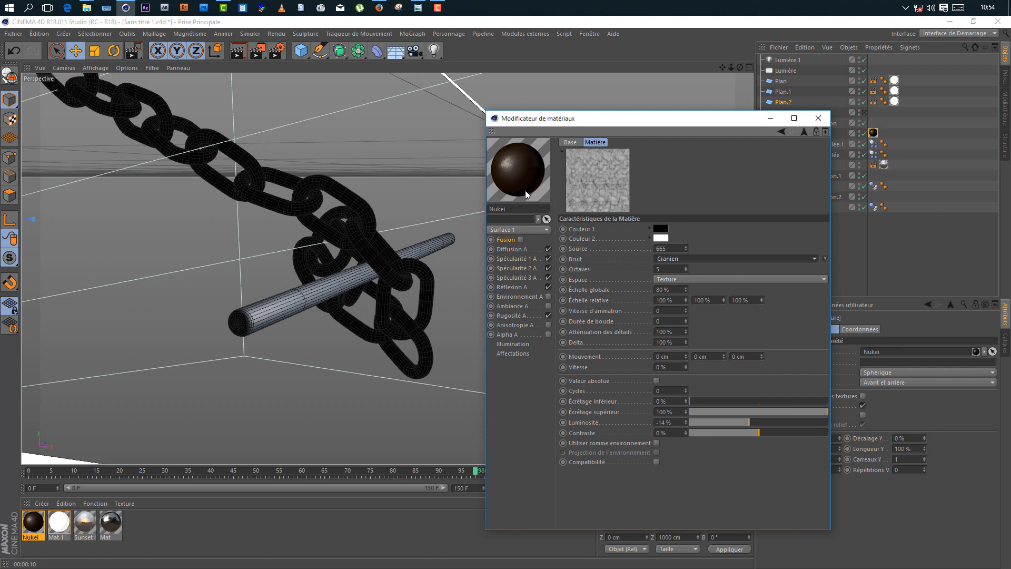
click(519, 240)
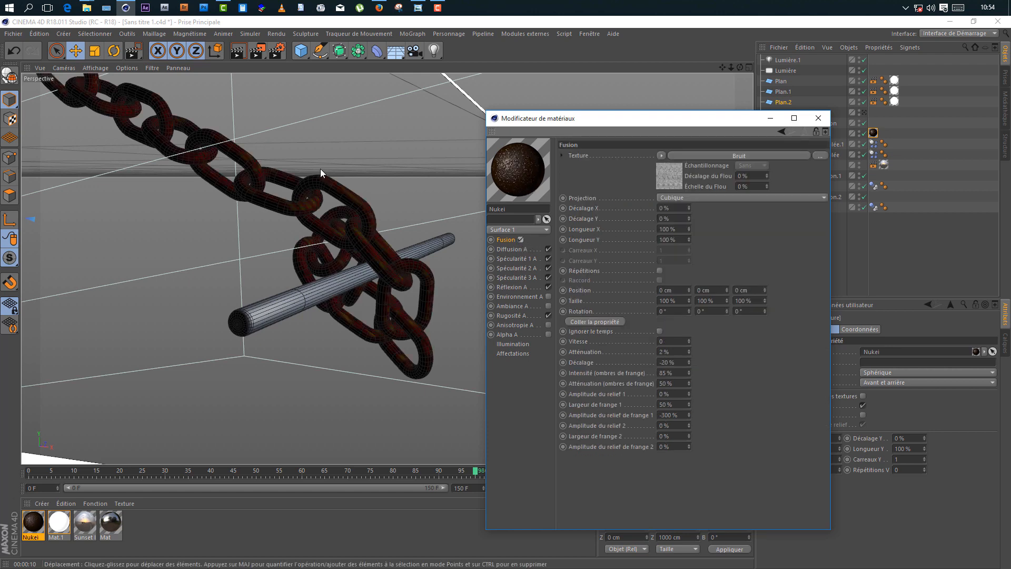
Save the scene and render the region around the knotted chain links and the bar.
key(ctrl+s)
click(258, 51)
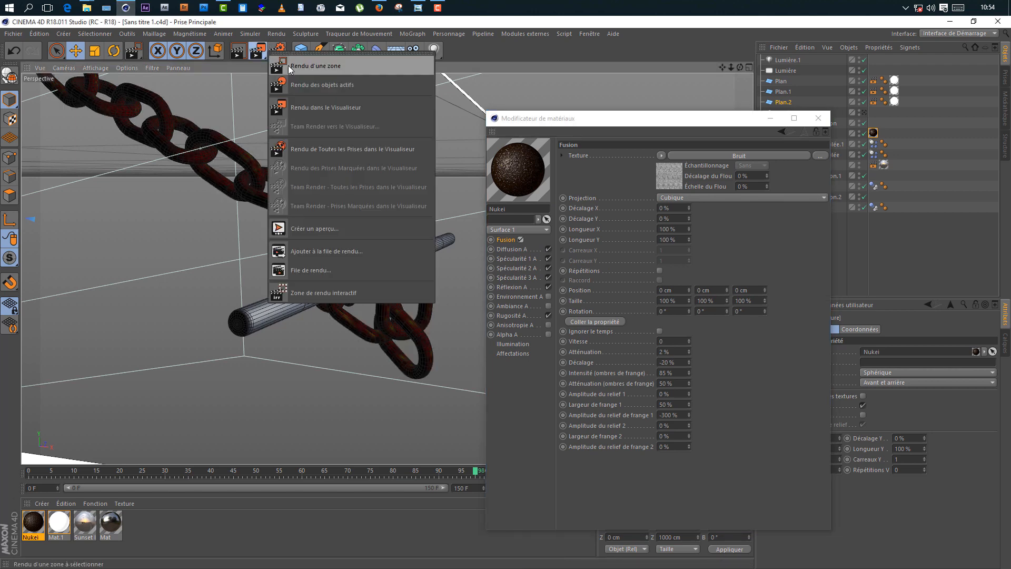
click(326, 83)
drag(309, 186, 447, 391)
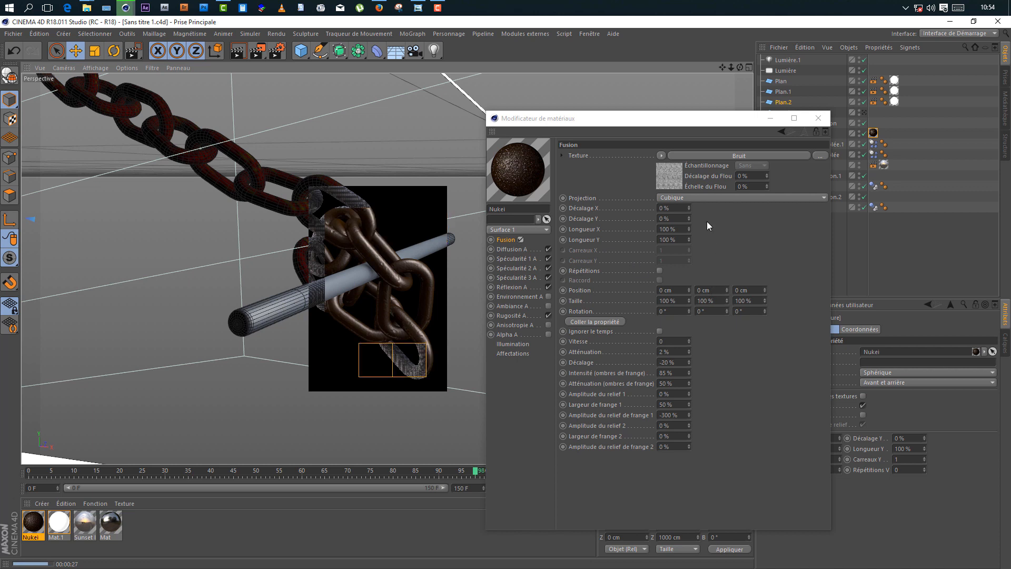
Set the Fusion noise's Luminosité to 0 % and its Contraste to 30 %.
click(723, 156)
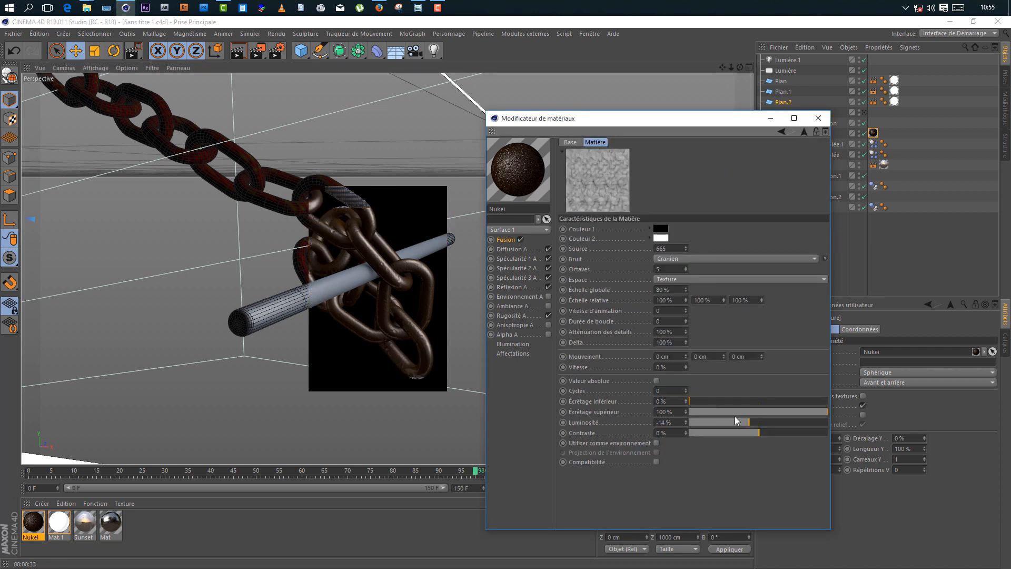
drag(752, 421, 779, 433)
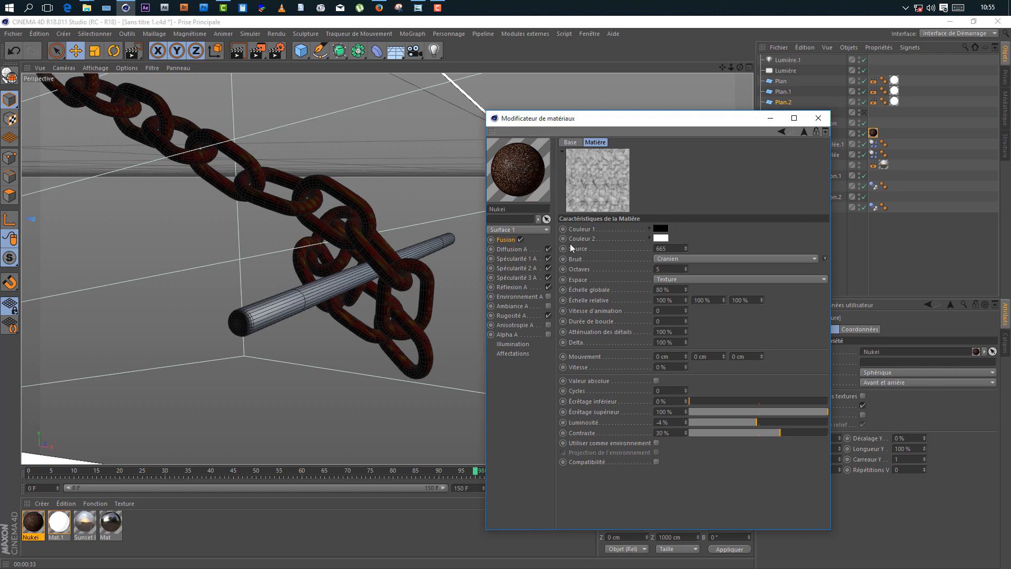
click(758, 423)
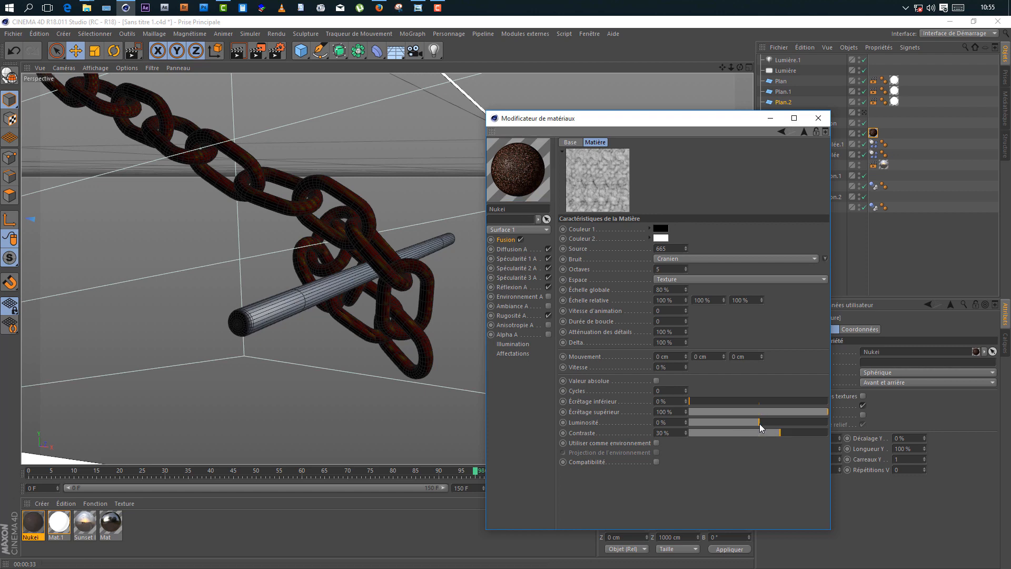
Render the region covering the upper part of the chain knot to check the stronger noise contrast.
drag(262, 51, 281, 63)
drag(298, 175, 423, 309)
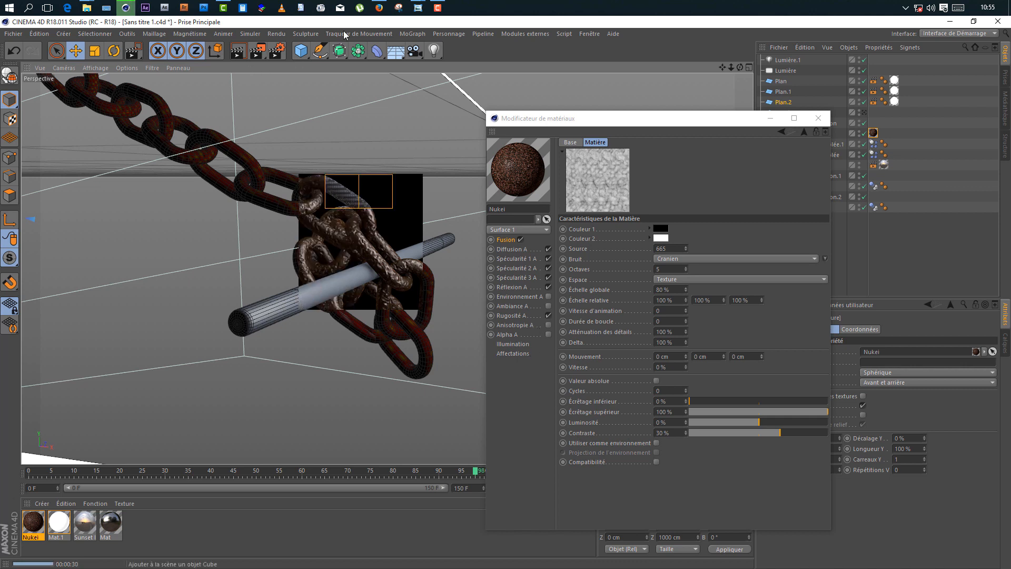
click(417, 14)
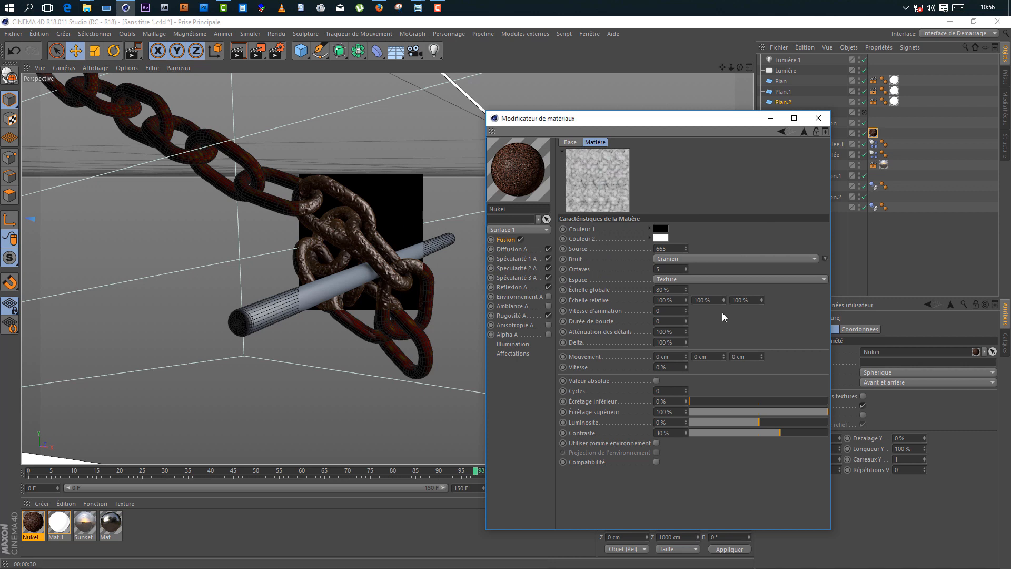
Set the Fusion noise's Échelle globale to 120 %, Contraste to 58 % and Luminosité to -6 %.
double_click(679, 290)
text(120)
key(Return)
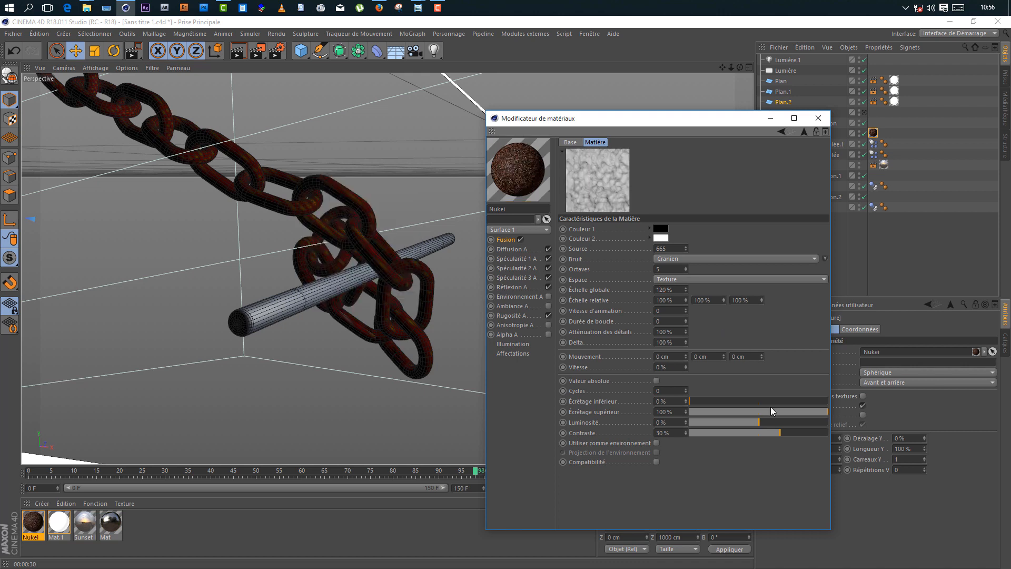
drag(787, 431, 754, 422)
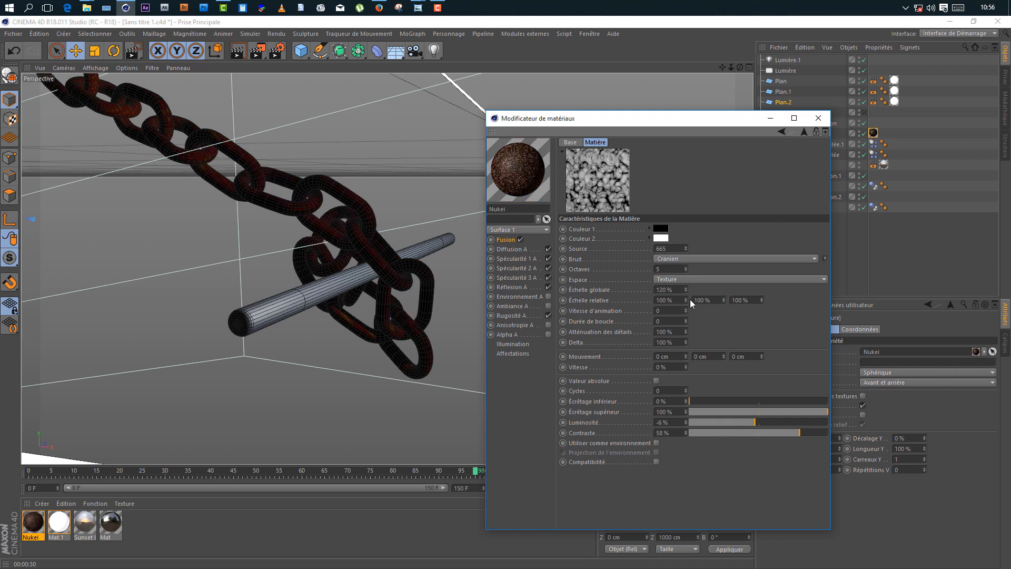
Try an Échelle globale of 150 % on the Fusion noise and return it to 120 %.
double_click(672, 291)
text(150)
key(Return)
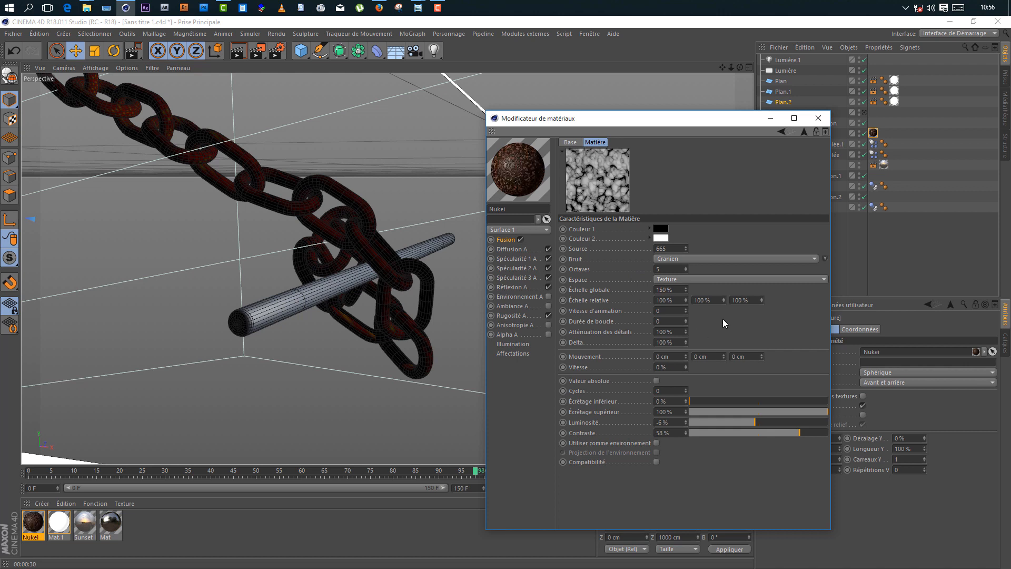
double_click(677, 289)
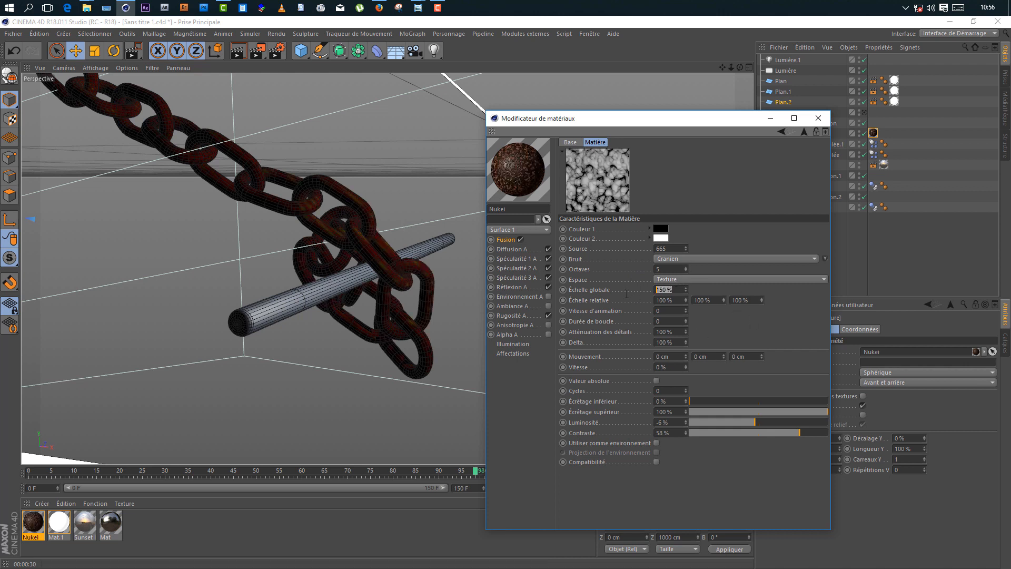
text(120)
key(Return)
Save the scene and render the region around the chain knot with the adjusted noise.
click(422, 230)
key(ctrl+s)
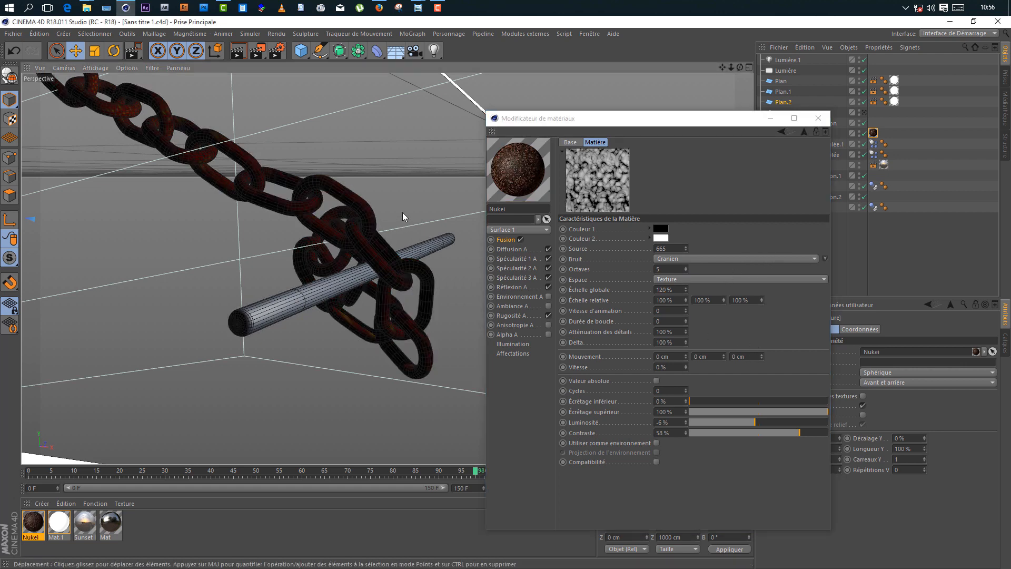
drag(258, 51, 304, 67)
drag(307, 169, 446, 381)
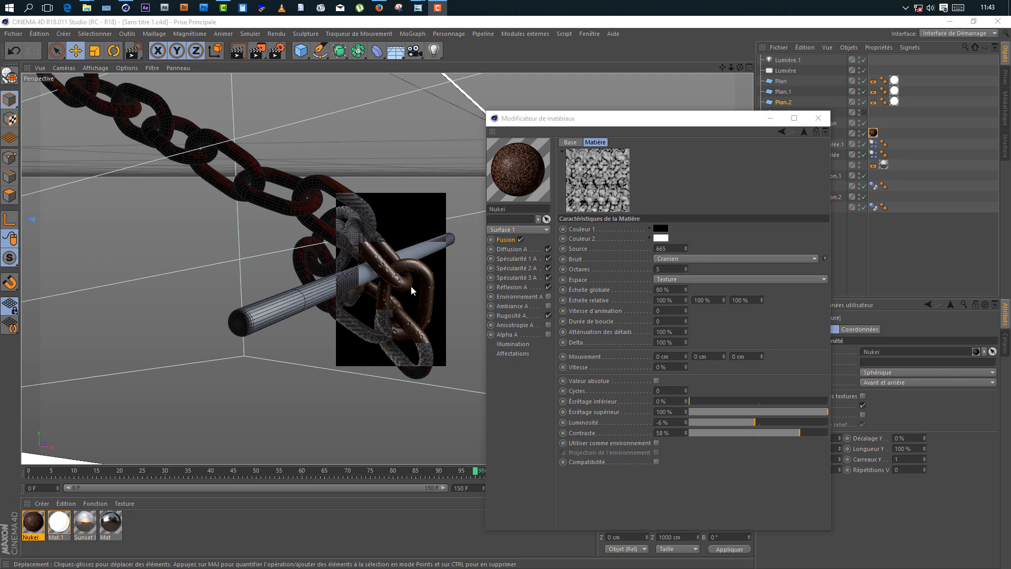
Switch the Fusion noise type to Turbulence (soufflures) with Luminosité at -14 % and Contraste at 0 %.
click(671, 258)
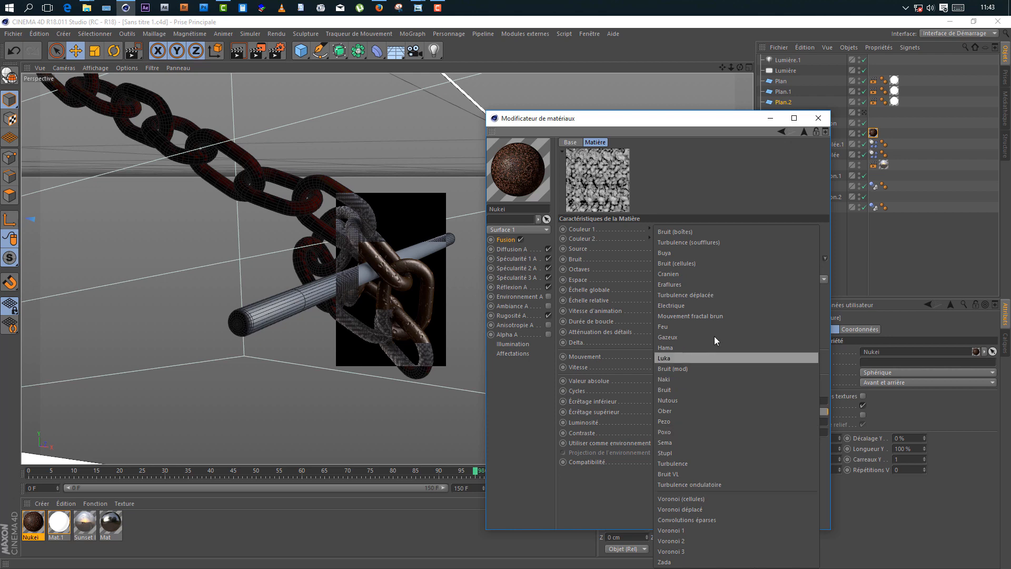
click(693, 243)
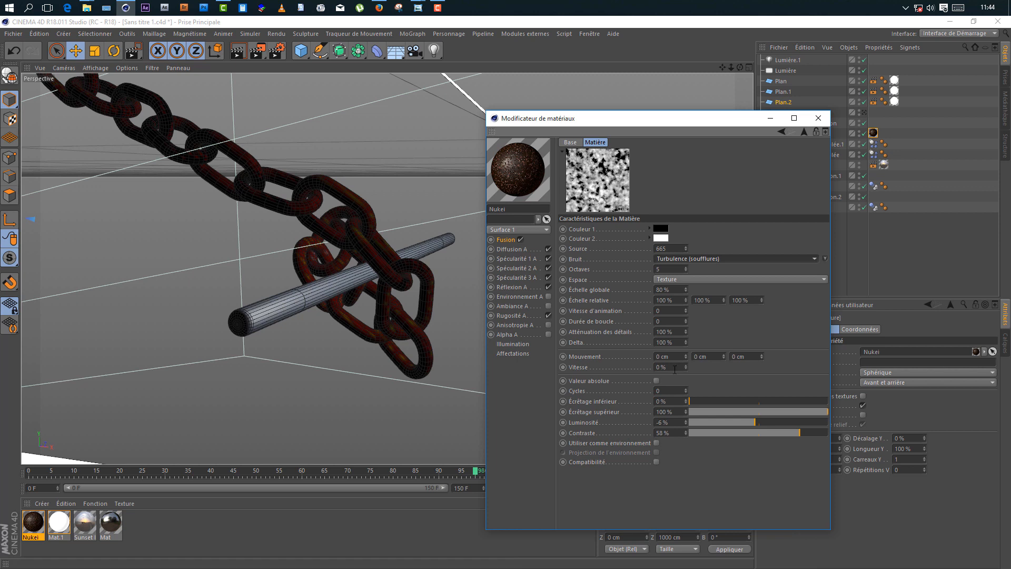
click(752, 422)
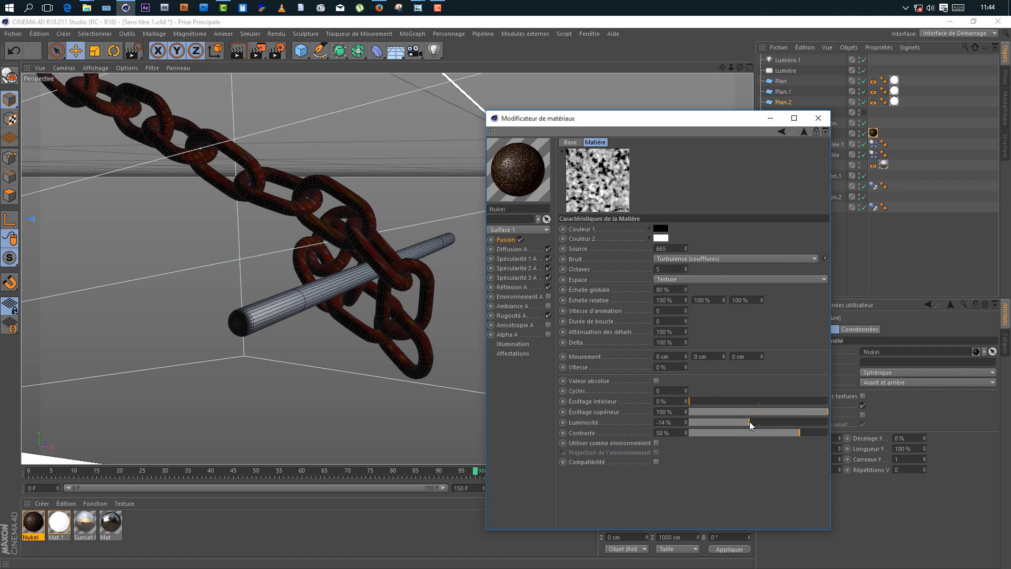
drag(798, 432, 761, 436)
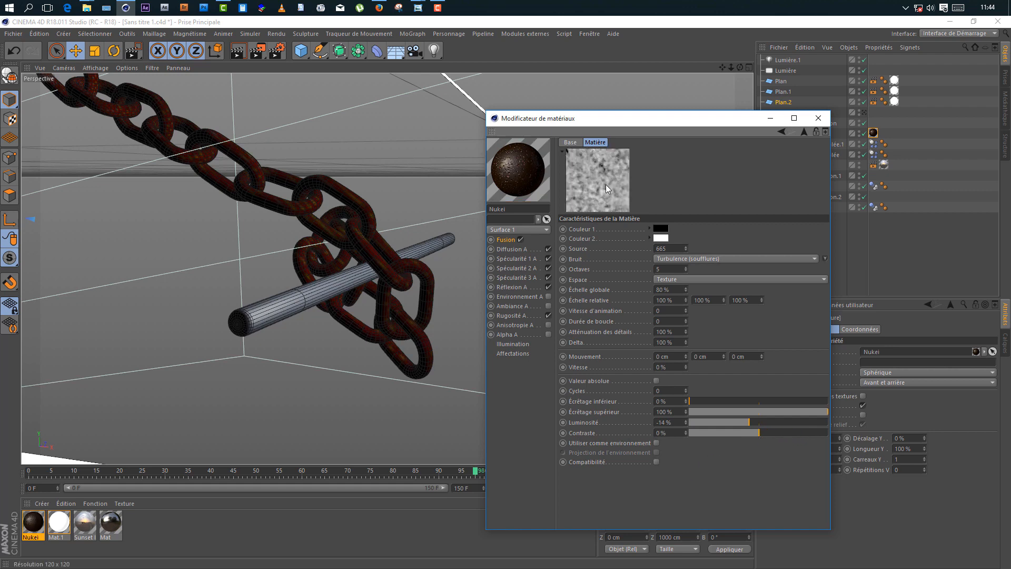
Render the region around the chain knot to check the turbulence noise.
click(258, 51)
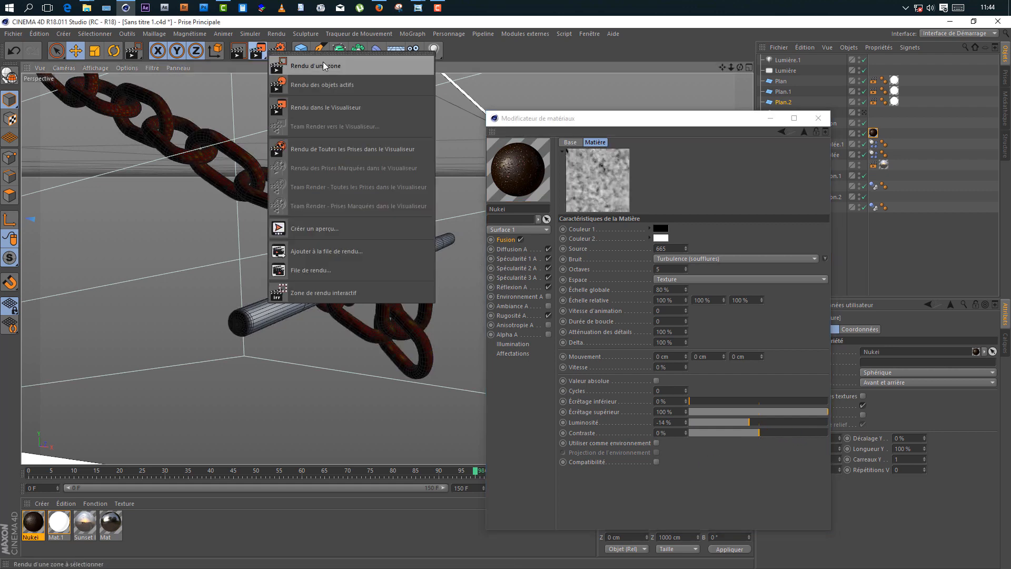
click(324, 65)
drag(314, 190, 444, 374)
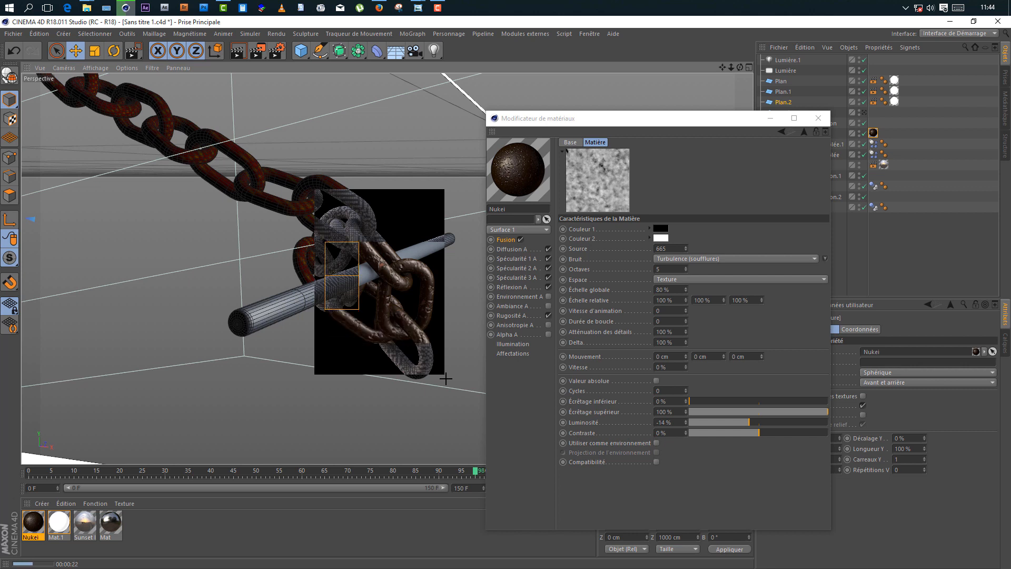
click(635, 293)
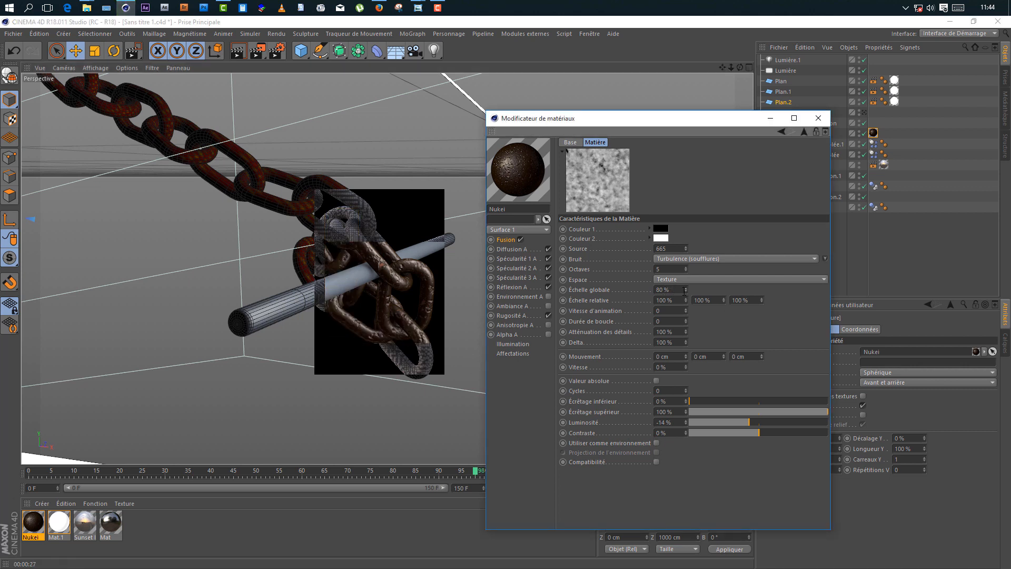
Set the Fusion noise's Échelle globale to 112 %, undoing a trial of 1 %, and render the region around the chain knot.
drag(687, 287, 686, 282)
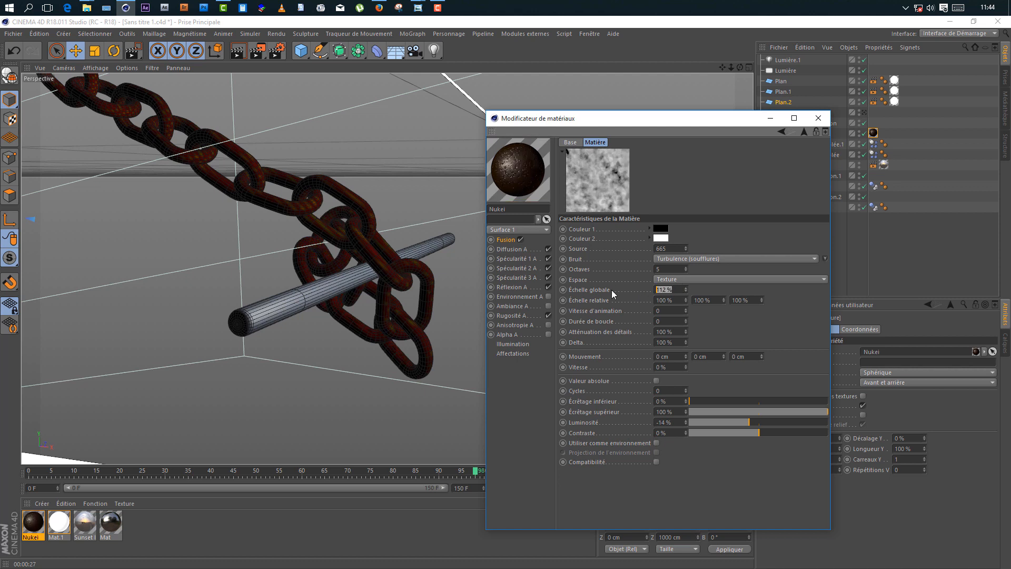
text(1)
key(Return)
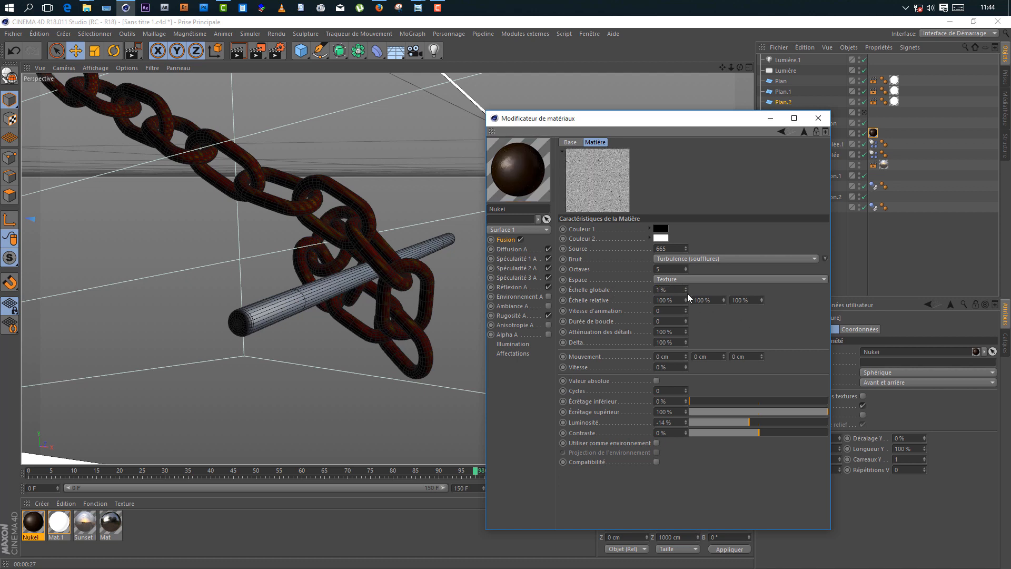
key(ctrl+z)
click(134, 51)
drag(308, 192, 405, 323)
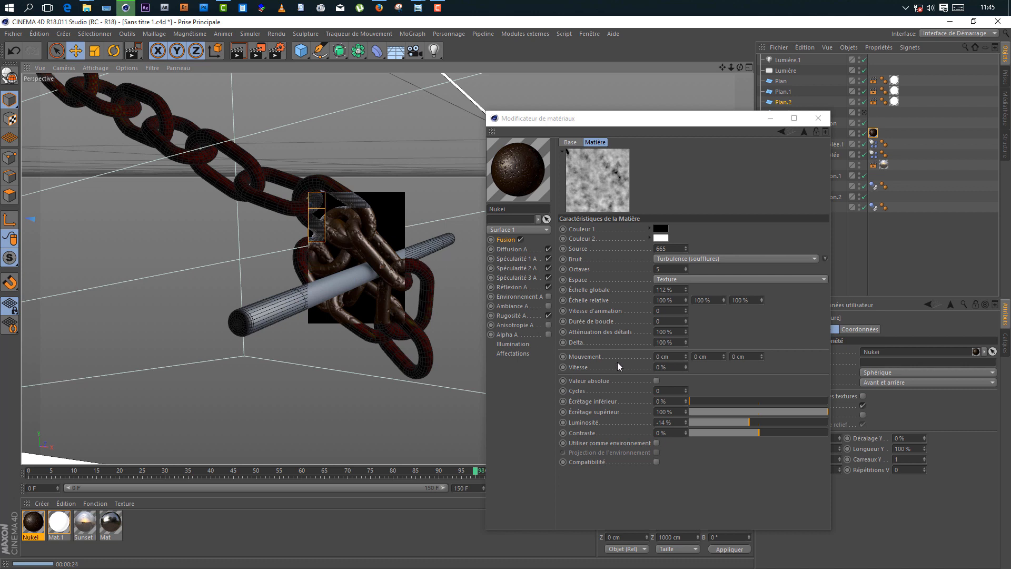
Set the Fusion noise's Luminosité to -22 % and Contraste to 6 %, and turn on the texture's animated preview.
drag(760, 431, 743, 422)
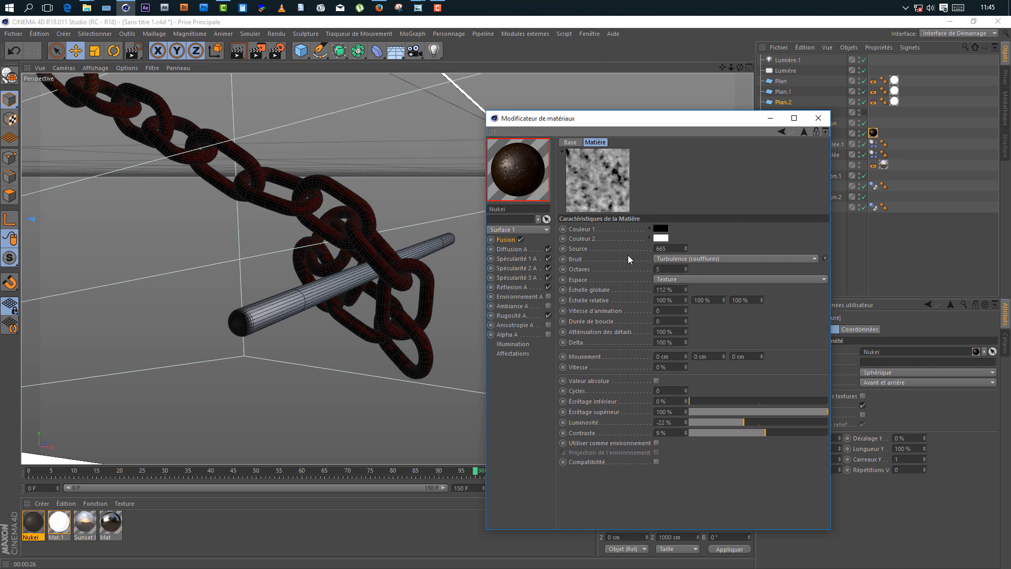
right_click(595, 174)
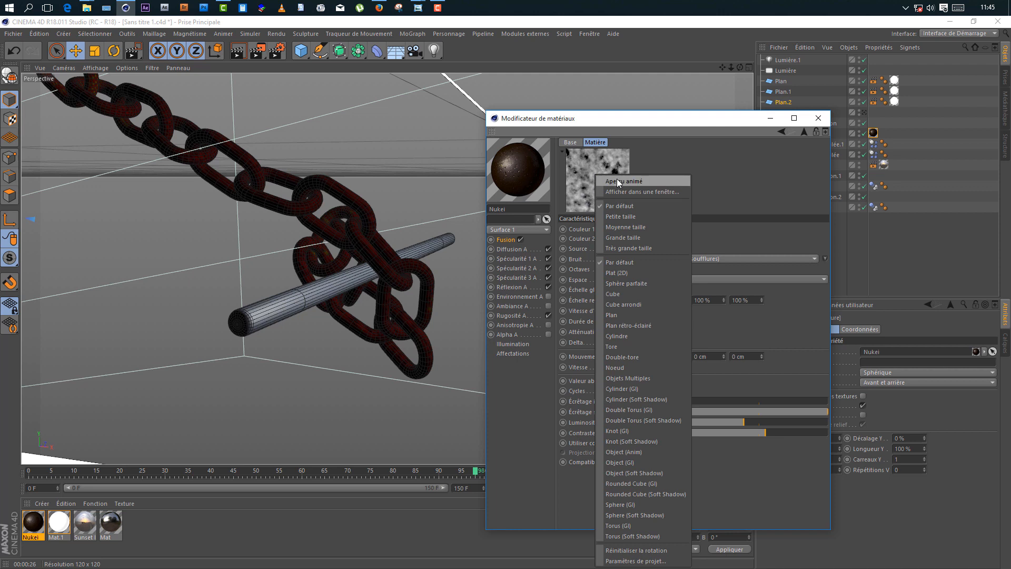
click(619, 182)
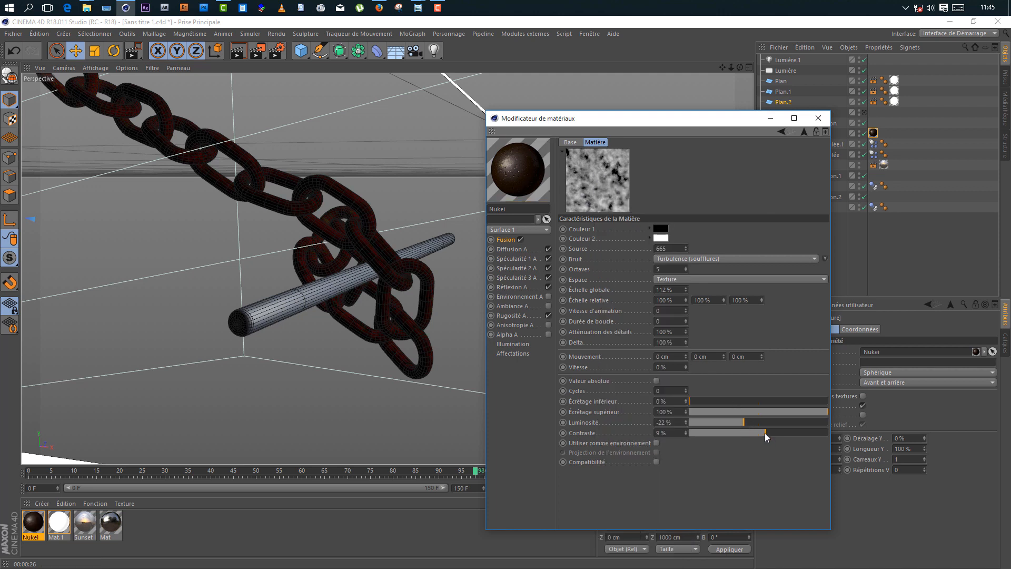
mouse_move(754, 429)
mouse_down()
mouse_move(777, 429)
mouse_move(763, 431)
mouse_up()
Raise the noise Source to 668 and render the region around the chain knot.
click(686, 247)
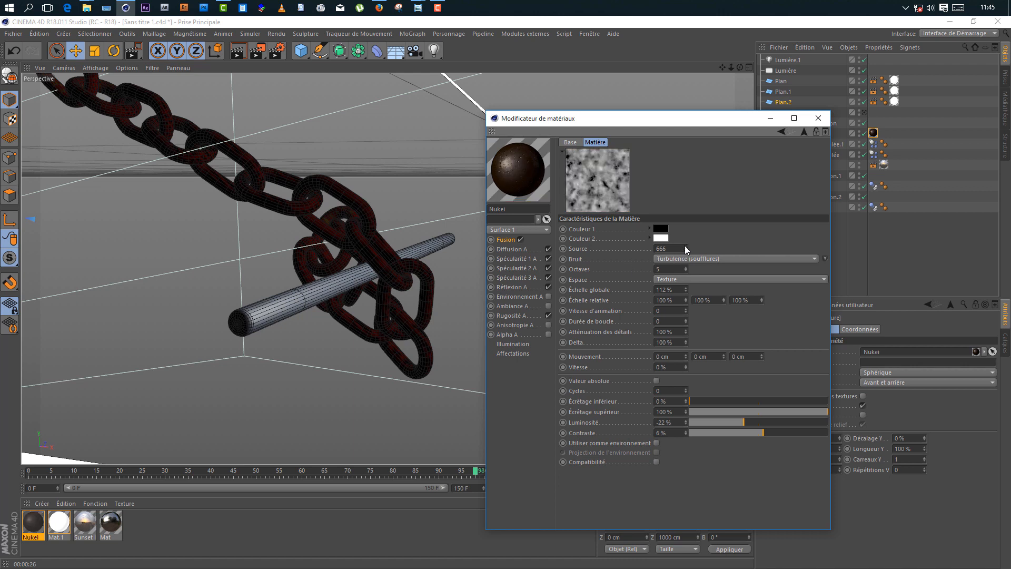
click(687, 246)
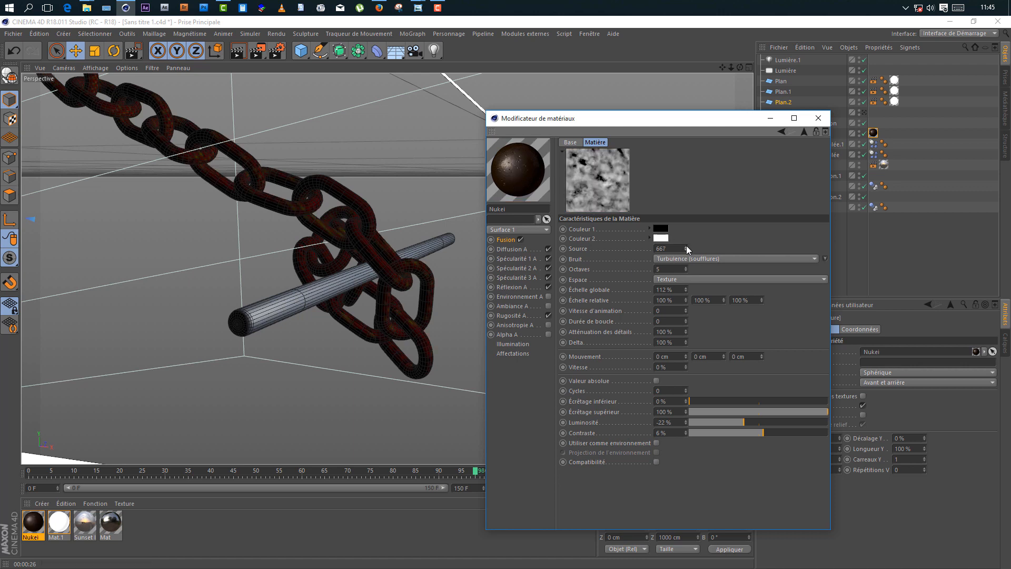
click(687, 246)
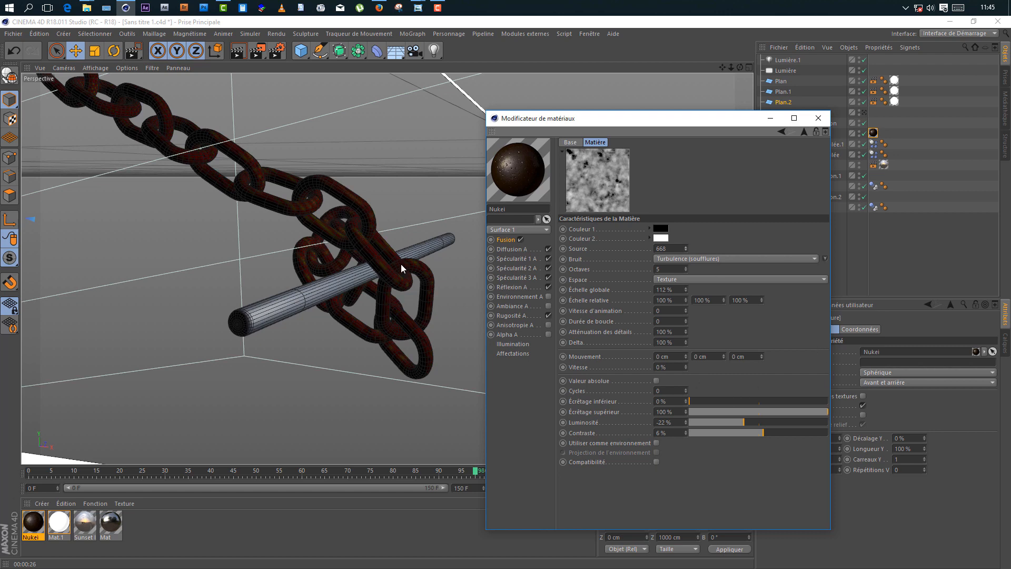
drag(259, 52, 306, 66)
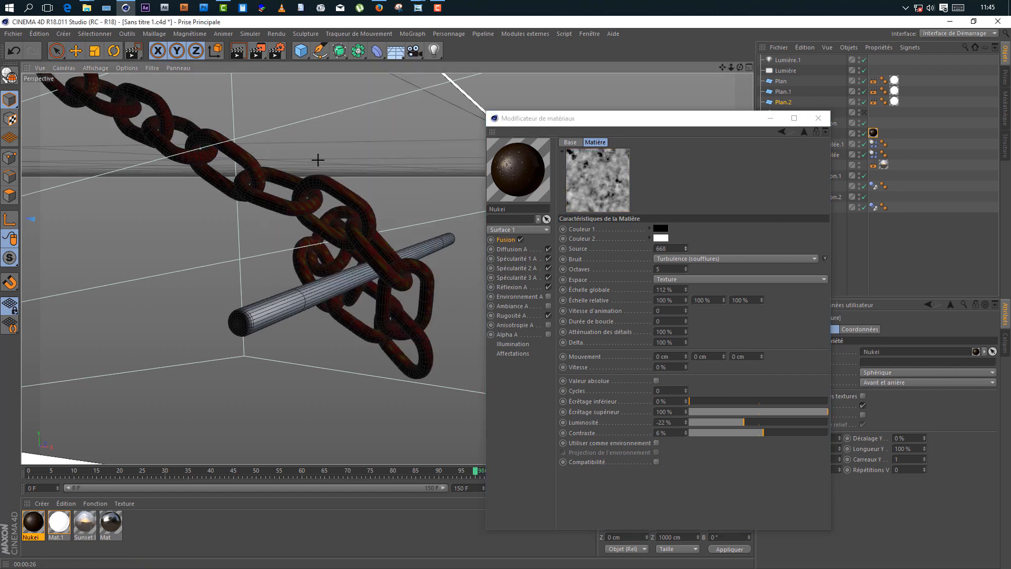
drag(318, 159, 404, 284)
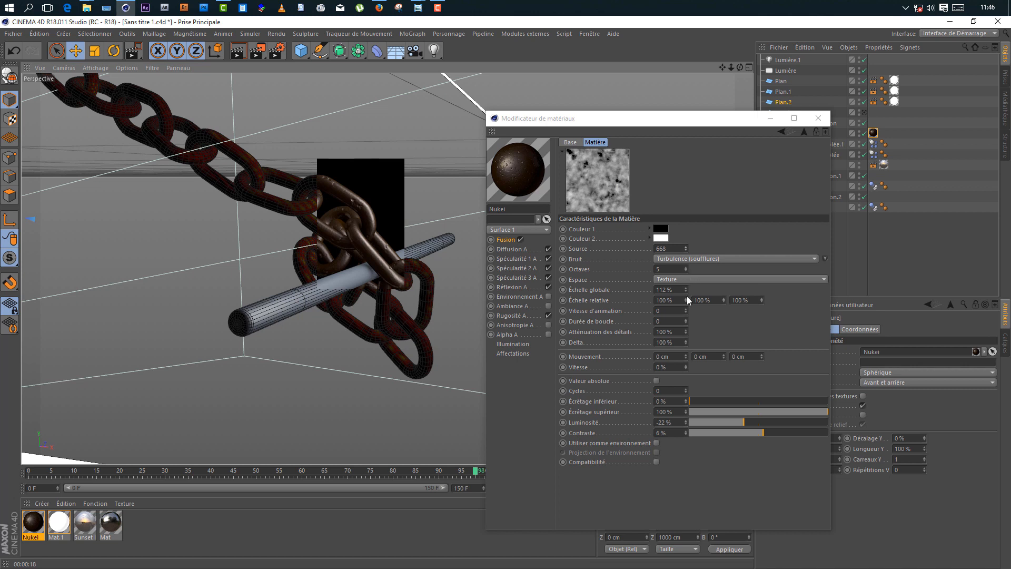
Brighten the Fusion noise by setting Luminosité to 8 % and Contraste to 0 %.
mouse_move(760, 424)
mouse_down()
mouse_move(775, 422)
mouse_move(763, 422)
mouse_up()
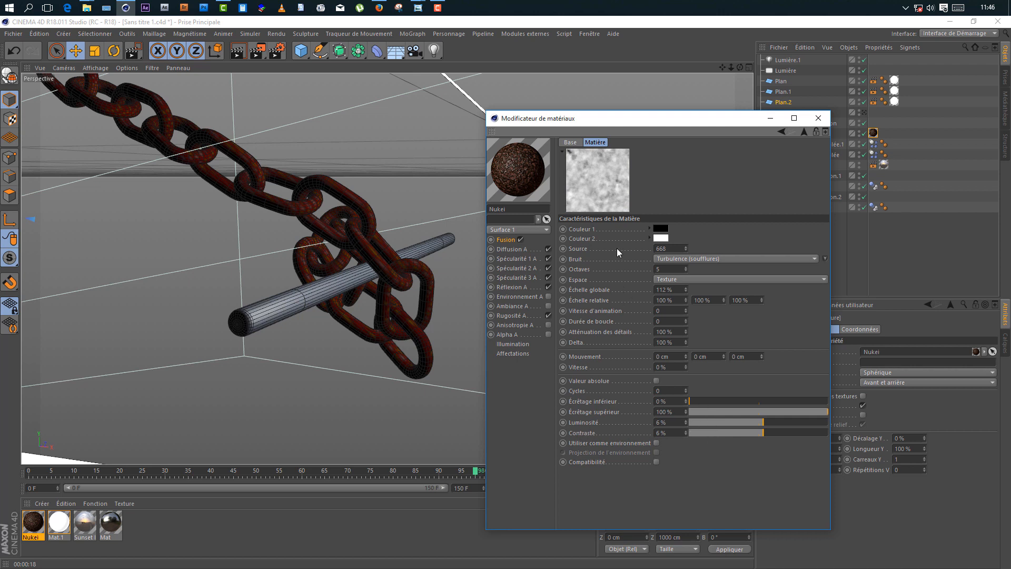
click(791, 425)
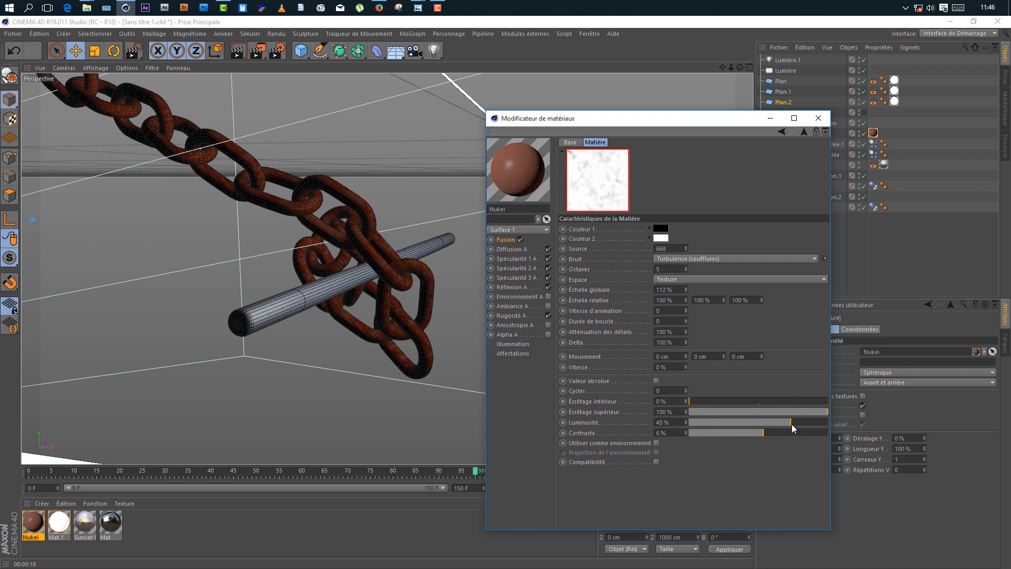
drag(791, 425, 779, 424)
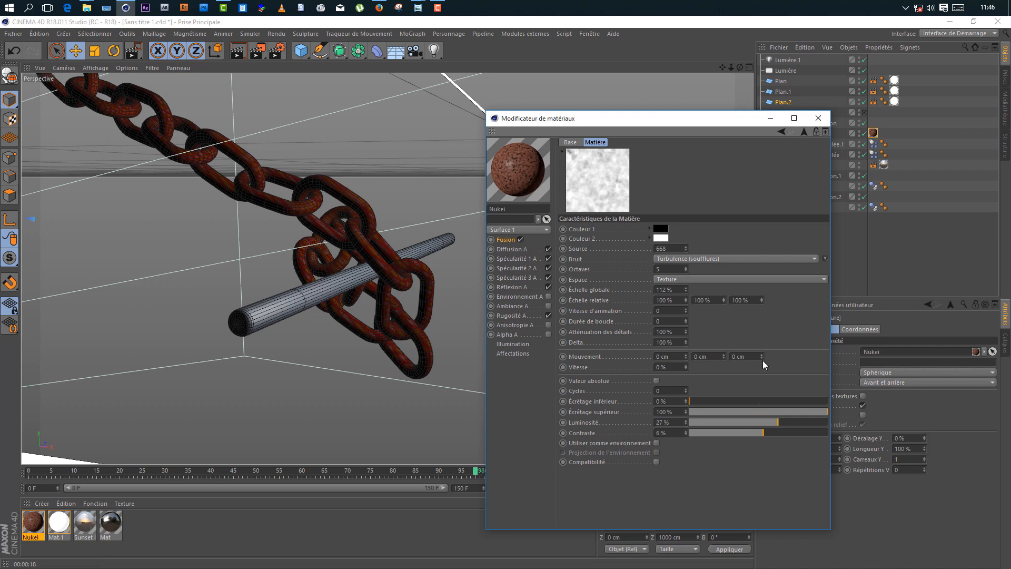
drag(771, 422, 771, 422)
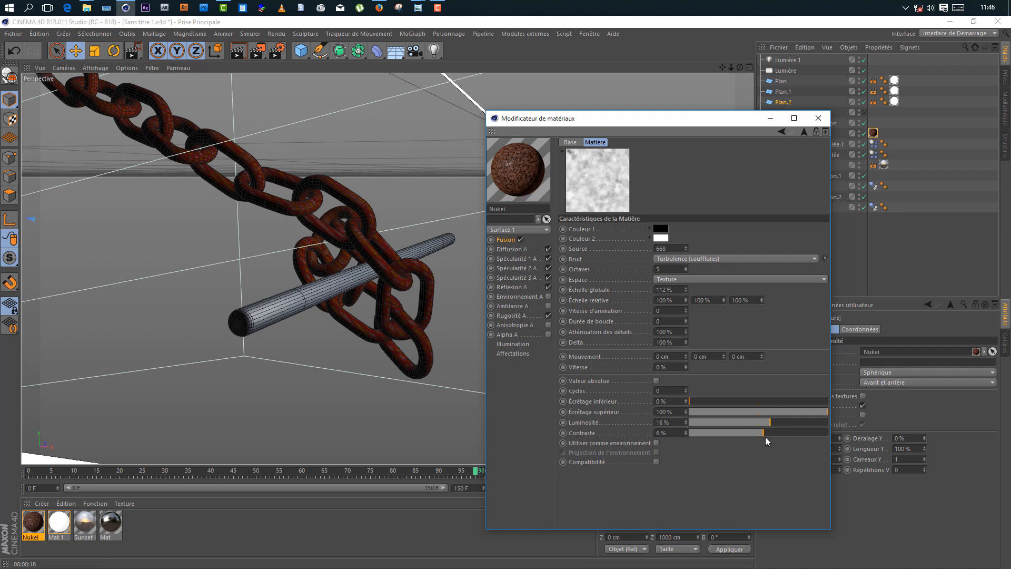
click(763, 433)
drag(770, 423, 765, 422)
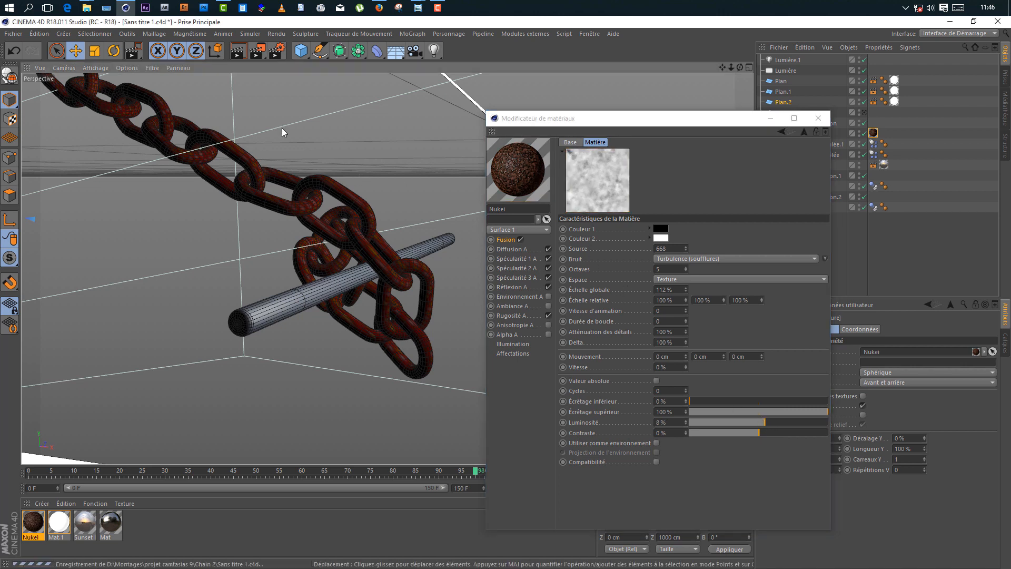
Render the region around the chain knot to check the brighter noise.
click(257, 51)
click(316, 66)
drag(306, 176, 405, 309)
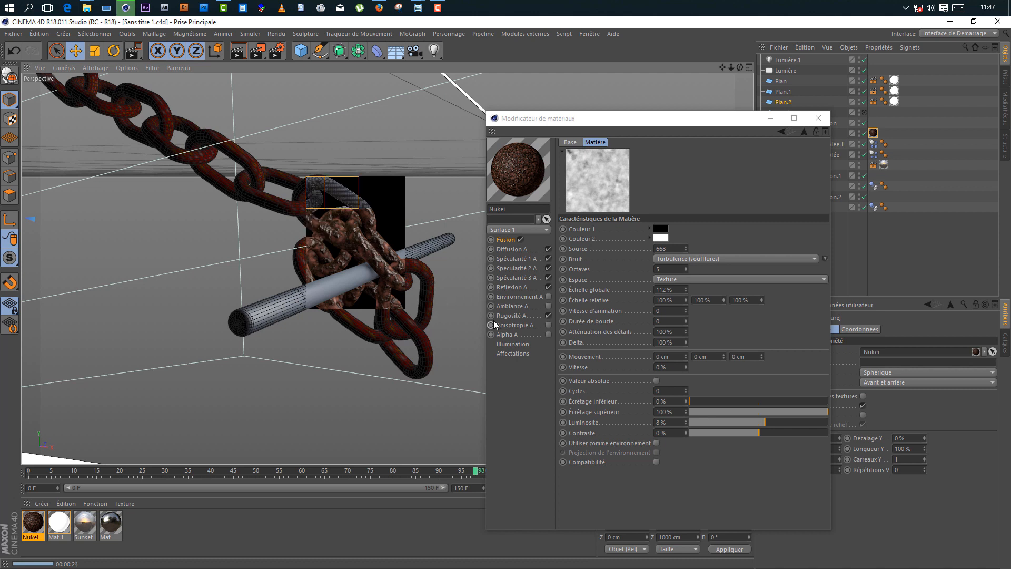
Lower the noise's Luminosité to 5 % and down to 4 %, and render the chain knot region again.
click(677, 423)
text(5)
key(Return)
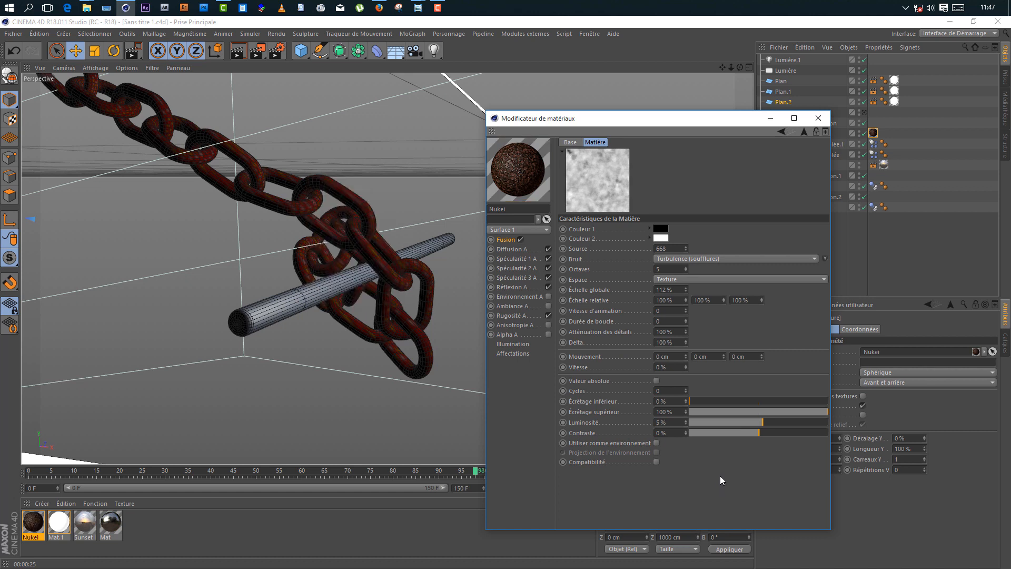
text(4)
key(Return)
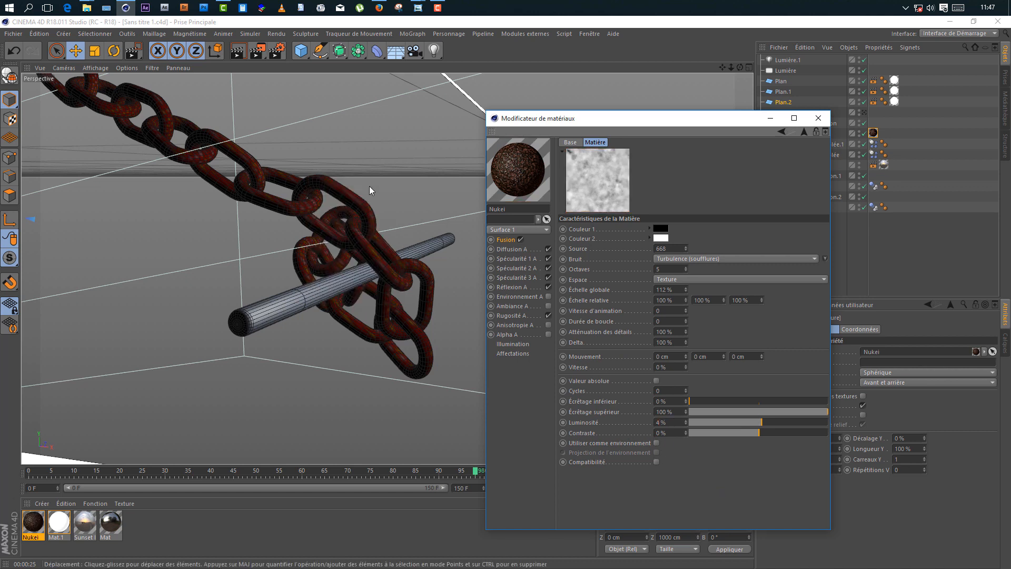
drag(260, 52, 285, 62)
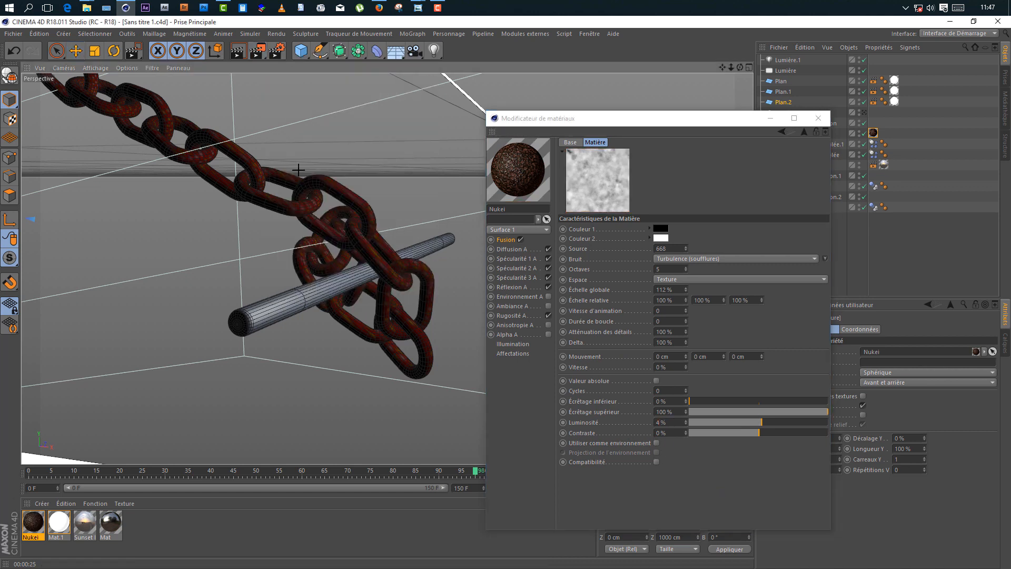
mouse_move(298, 170)
mouse_down()
mouse_move(409, 325)
mouse_move(403, 335)
mouse_up()
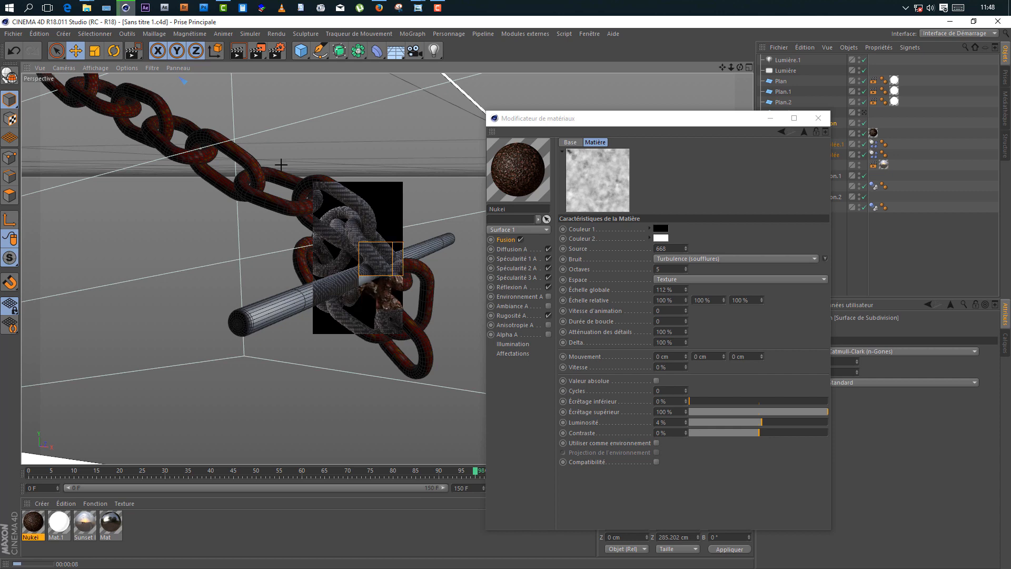
Disable Illumination Globale and Occlusion ambiante in the render settings and close them.
click(276, 51)
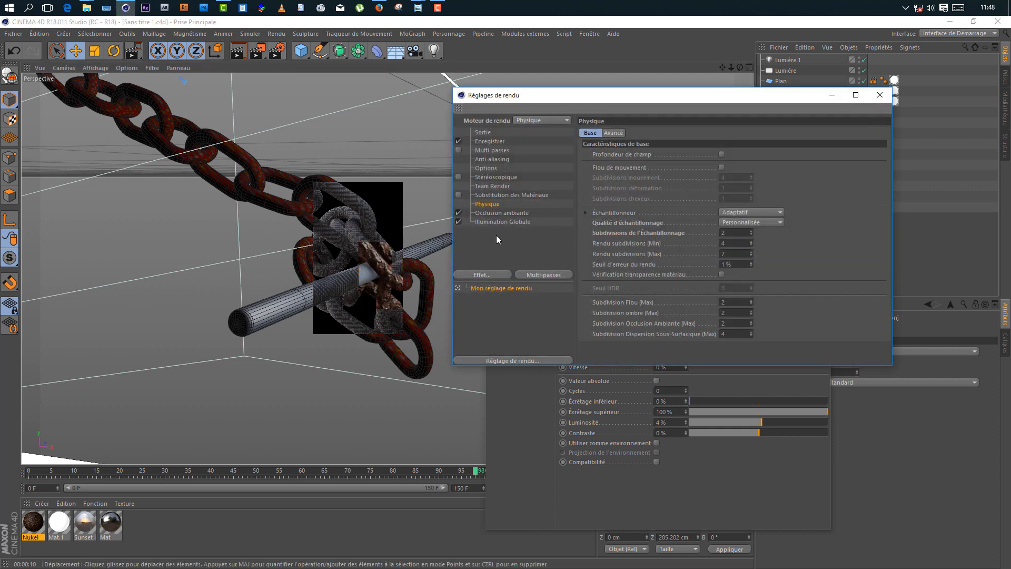
click(492, 239)
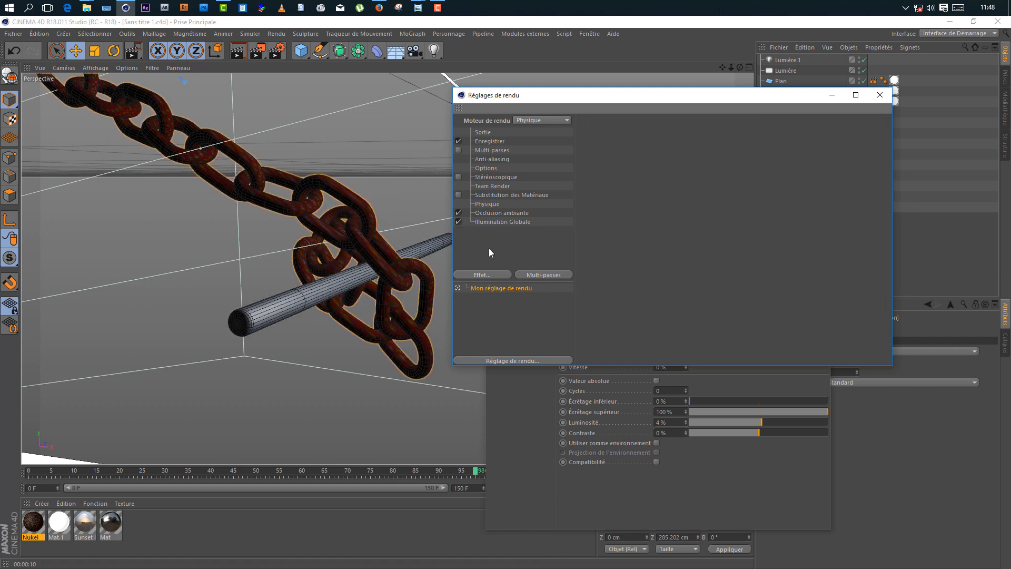
click(458, 222)
click(509, 222)
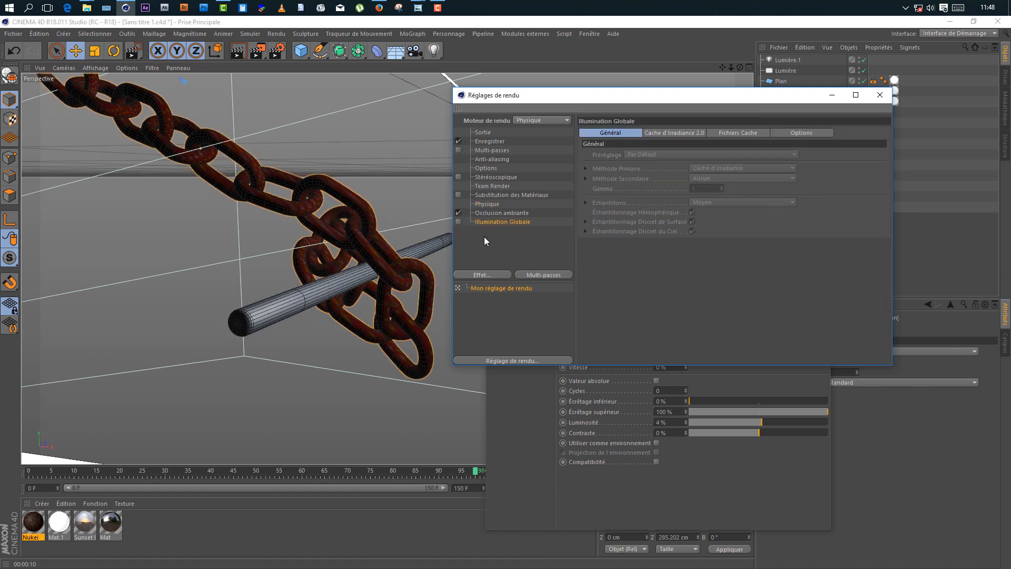
click(487, 236)
click(466, 213)
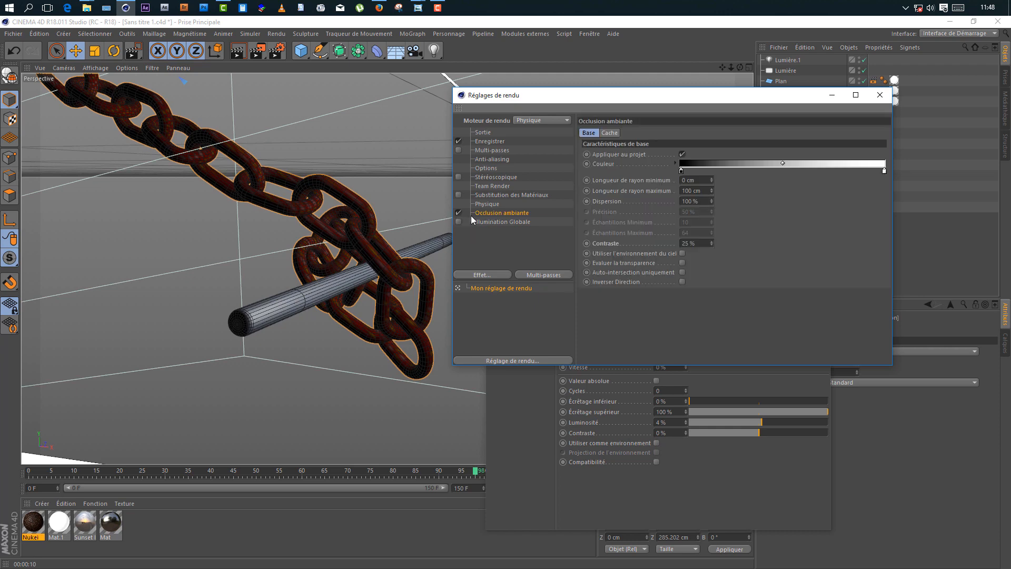
click(458, 213)
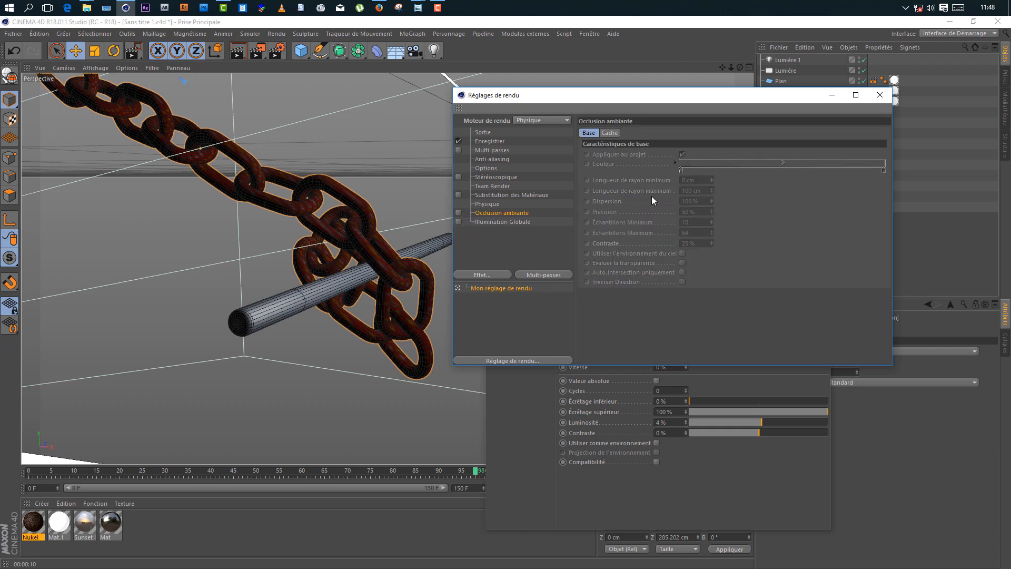
click(878, 96)
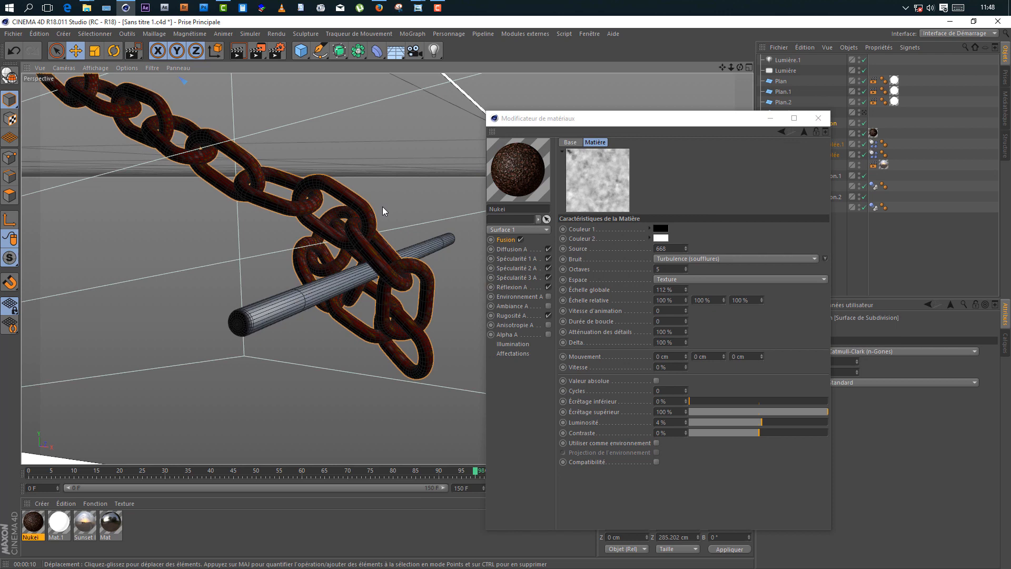
Render the region covering the whole chain knot without global illumination and ambient occlusion.
click(267, 51)
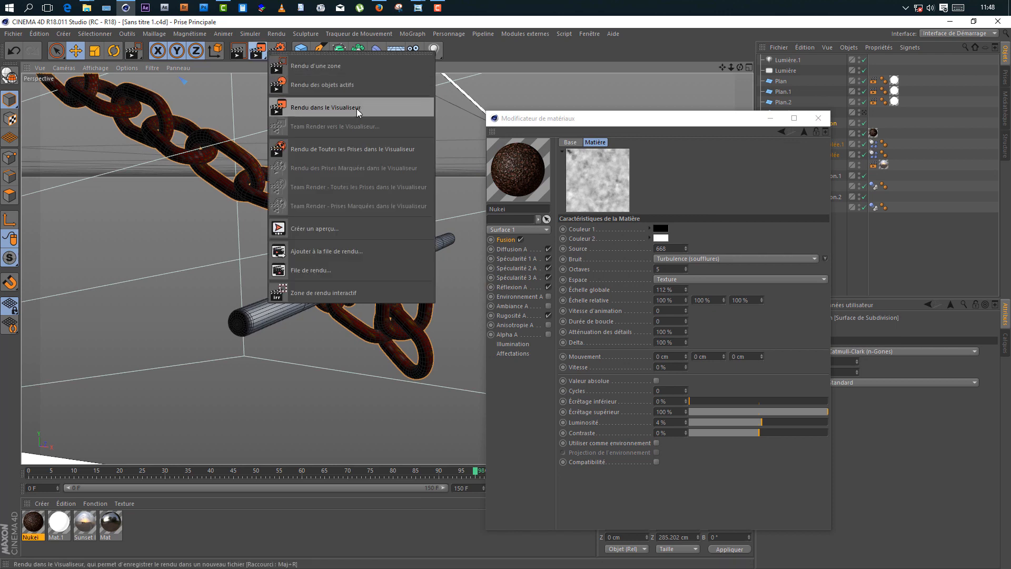
click(343, 65)
drag(295, 174, 462, 385)
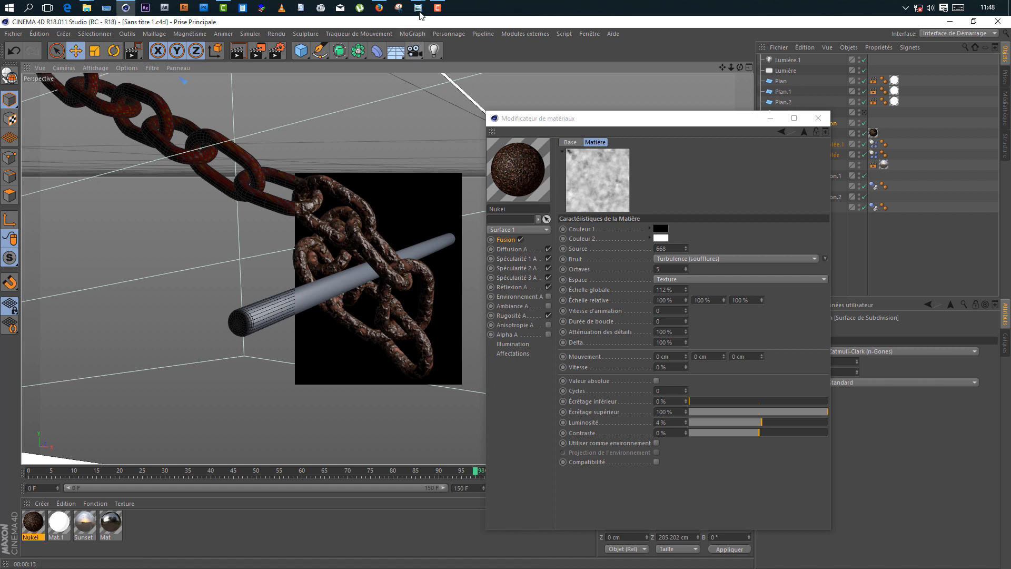
Compare the rendered chain with the rusty chain reference photo in the Windows photo viewer.
mouse_move(419, 7)
click(465, 74)
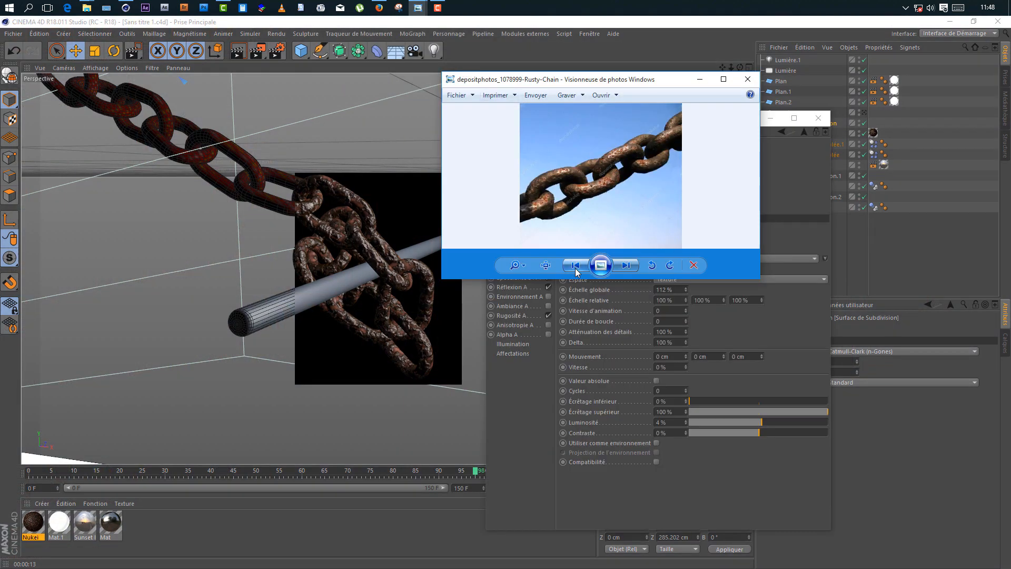
click(700, 79)
mouse_move(418, 7)
click(409, 67)
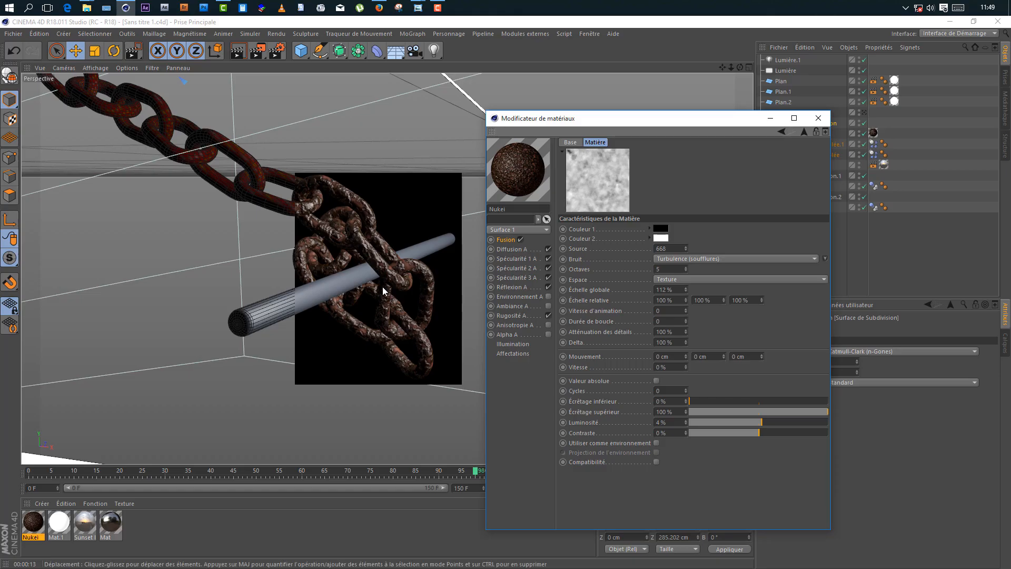
key(alt+Tab)
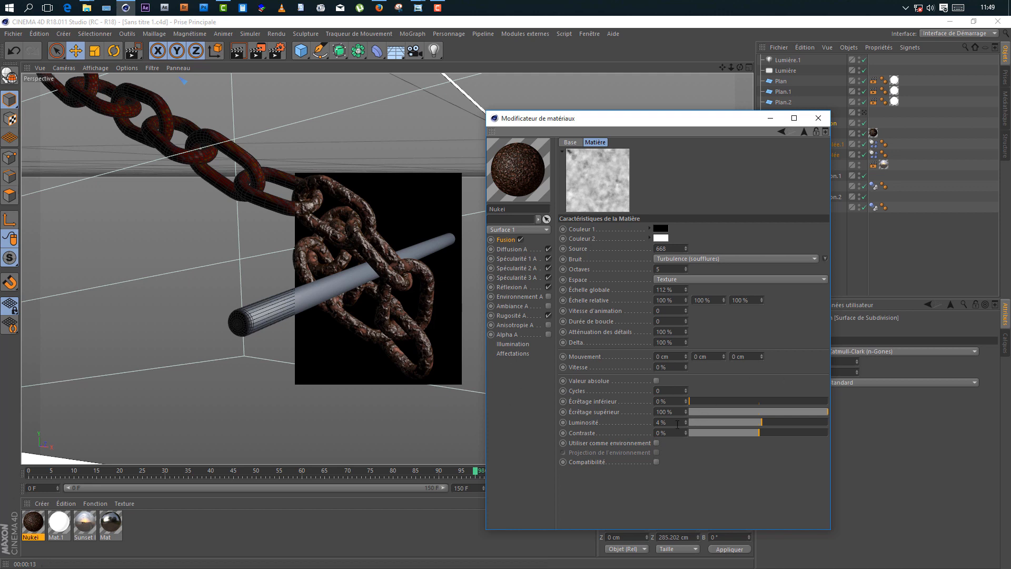
Set the Fusion noise's Luminosité to 2 % and render the region covering the whole chain knot.
drag(677, 425, 644, 425)
text(32)
key(Return)
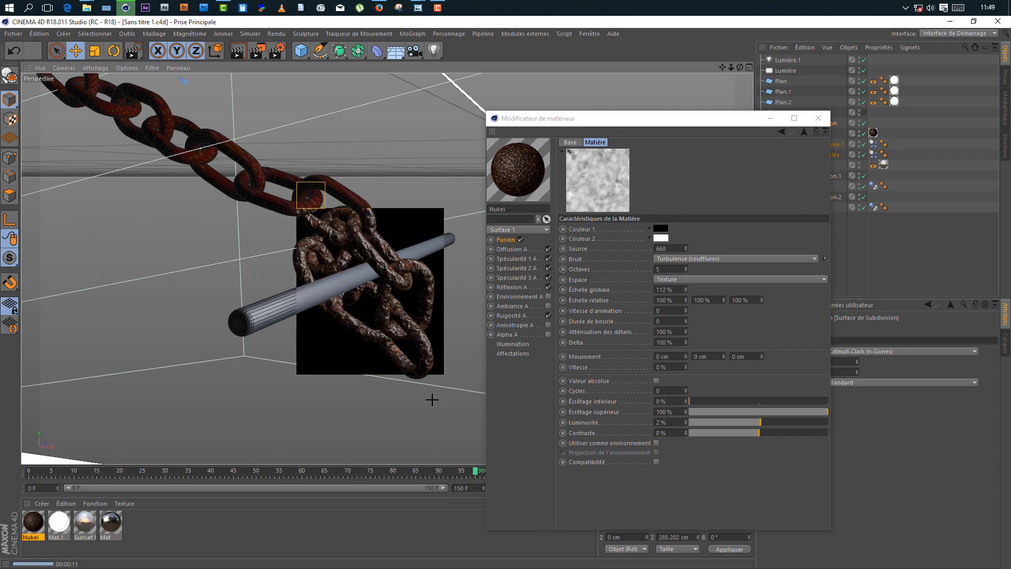
click(258, 50)
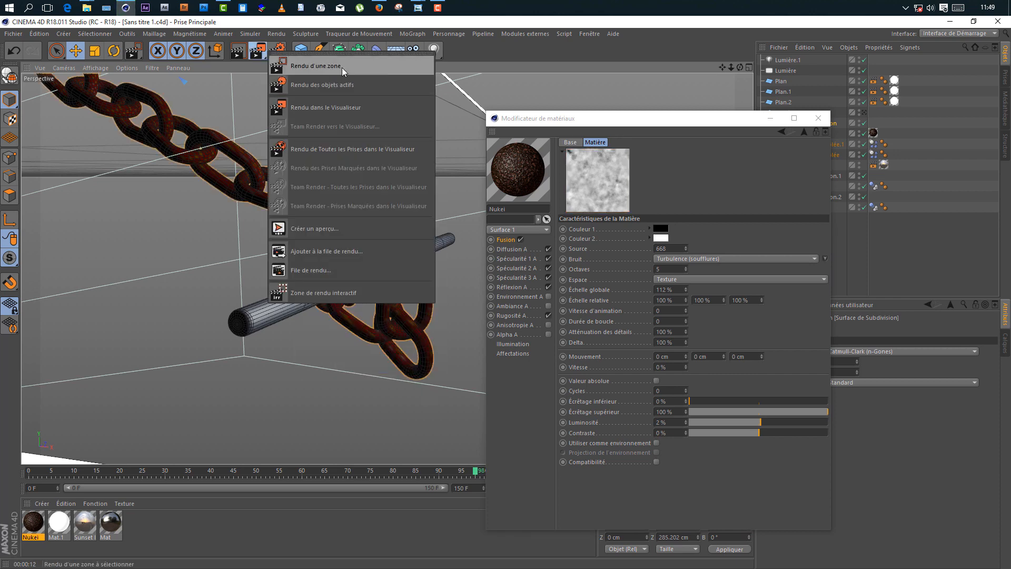
click(342, 68)
drag(285, 174, 461, 408)
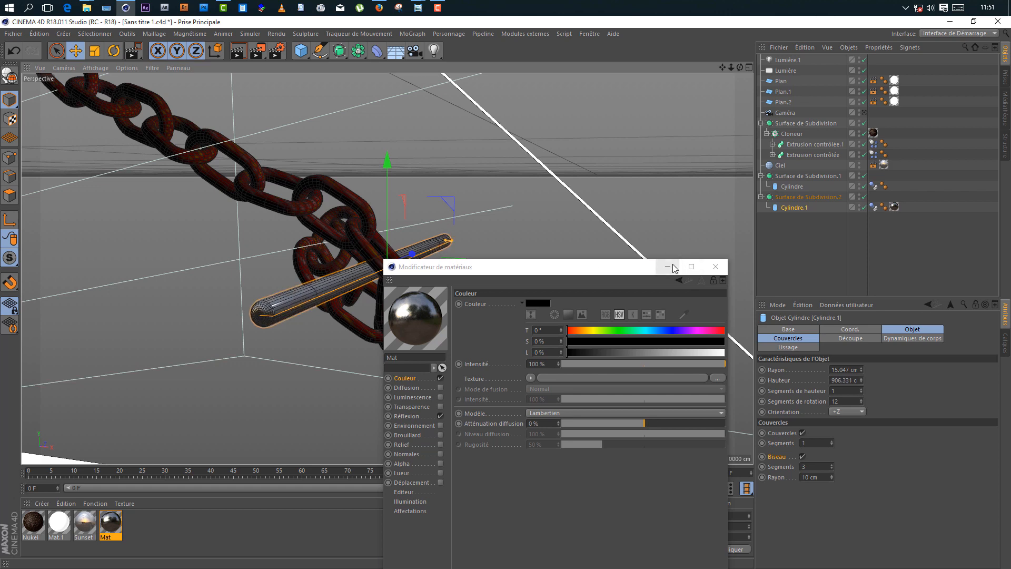
Render the full image in the Visualiseur without overwriting frg0098.jpg, and display the new render from the history.
click(669, 267)
click(258, 51)
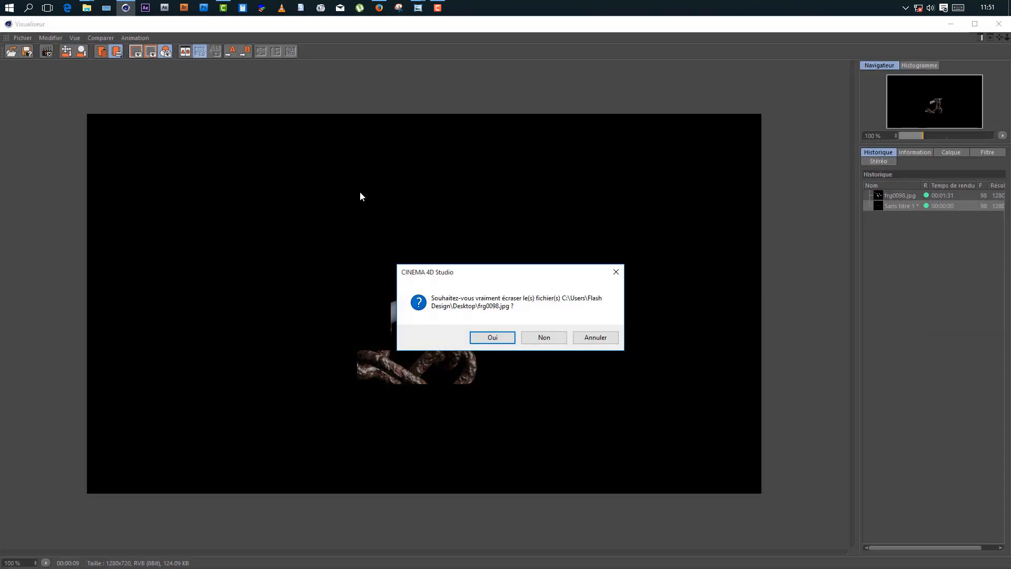
click(550, 341)
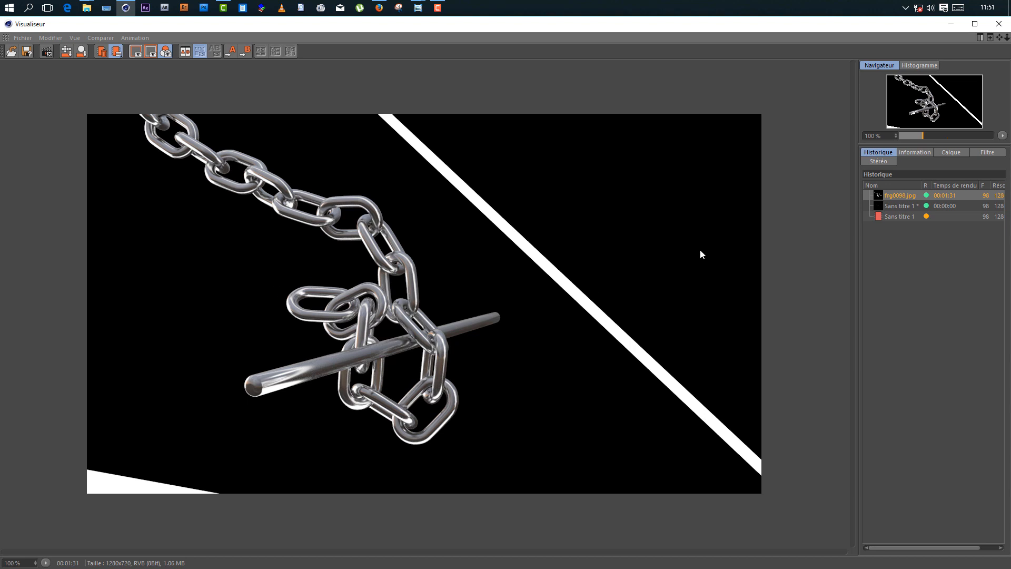
click(896, 217)
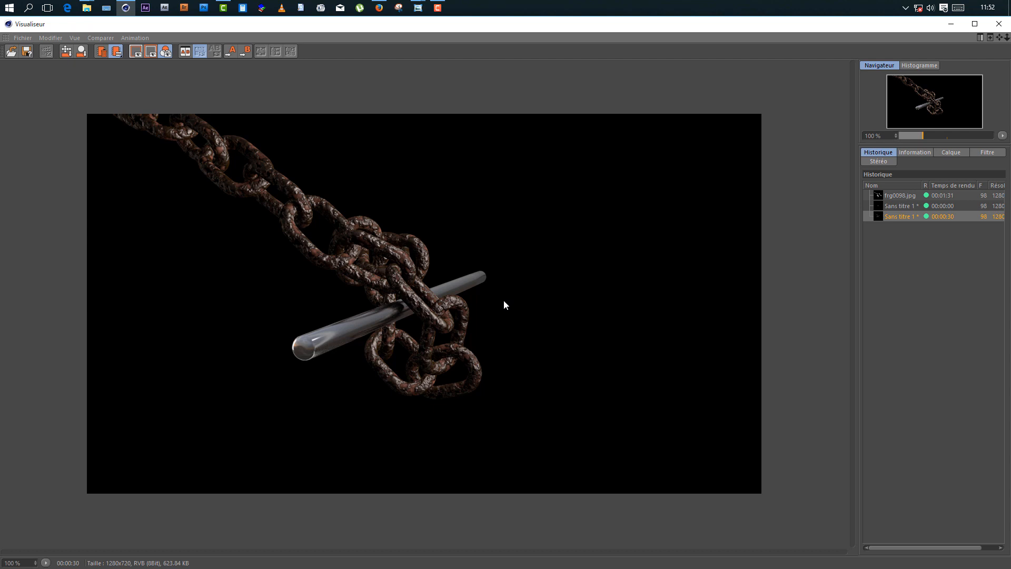
Inspect the rusty chain texture and the metal bar up close in the finished render.
scroll(423, 337, up, 3)
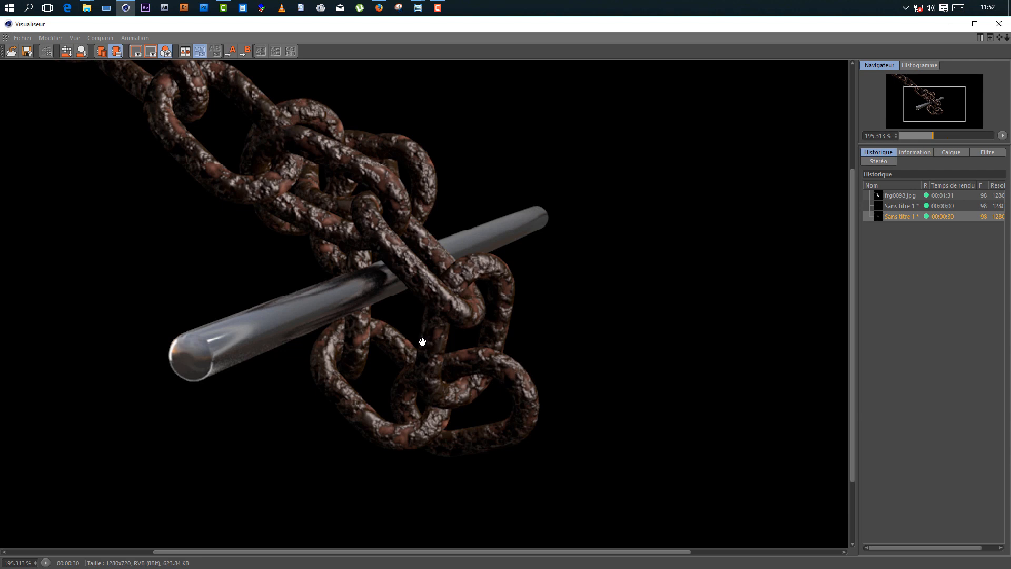
scroll(425, 339, down, 2)
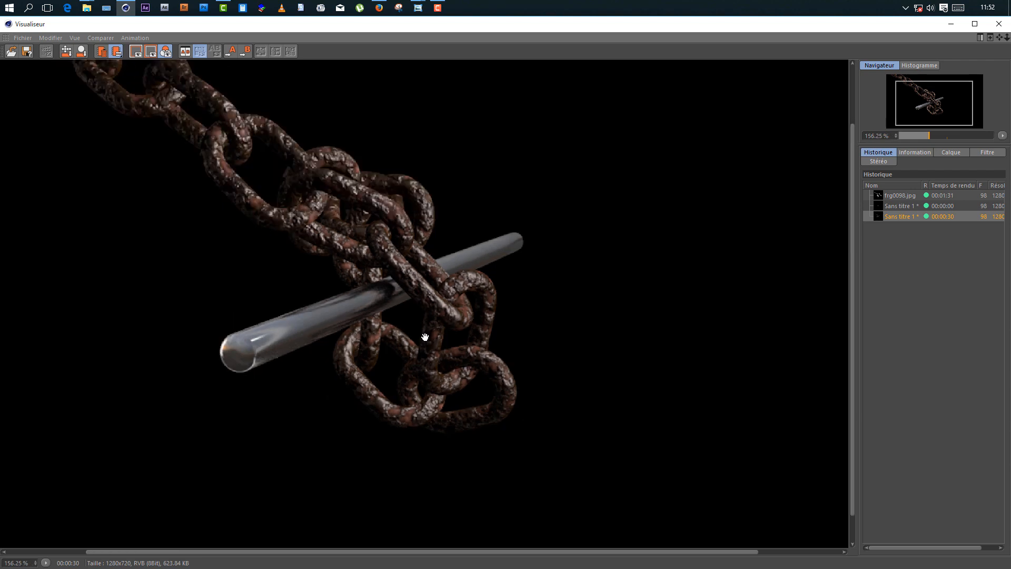
scroll(427, 339, down, 3)
scroll(391, 279, up, 3)
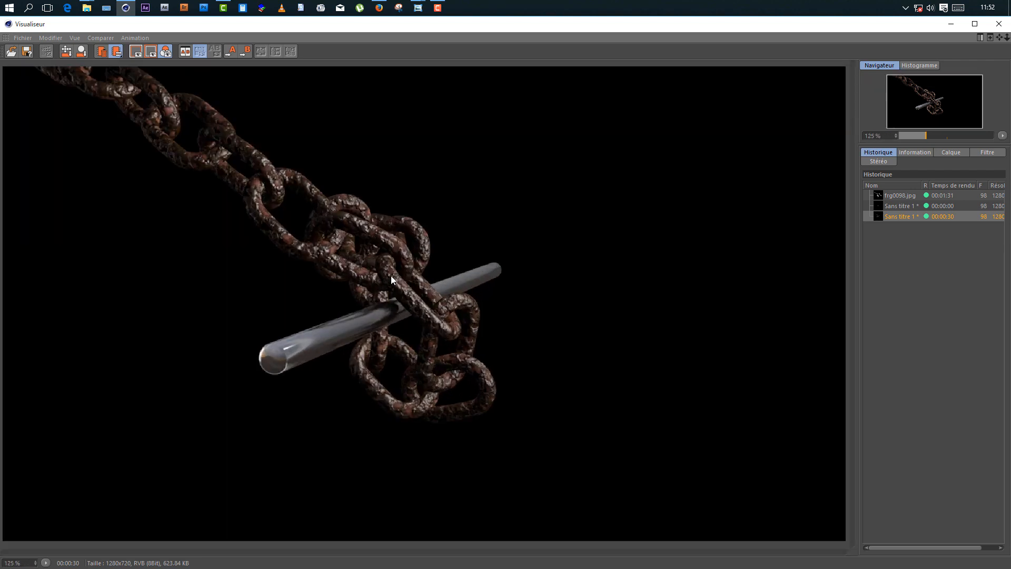
scroll(359, 280, down, 2)
scroll(394, 347, up, 3)
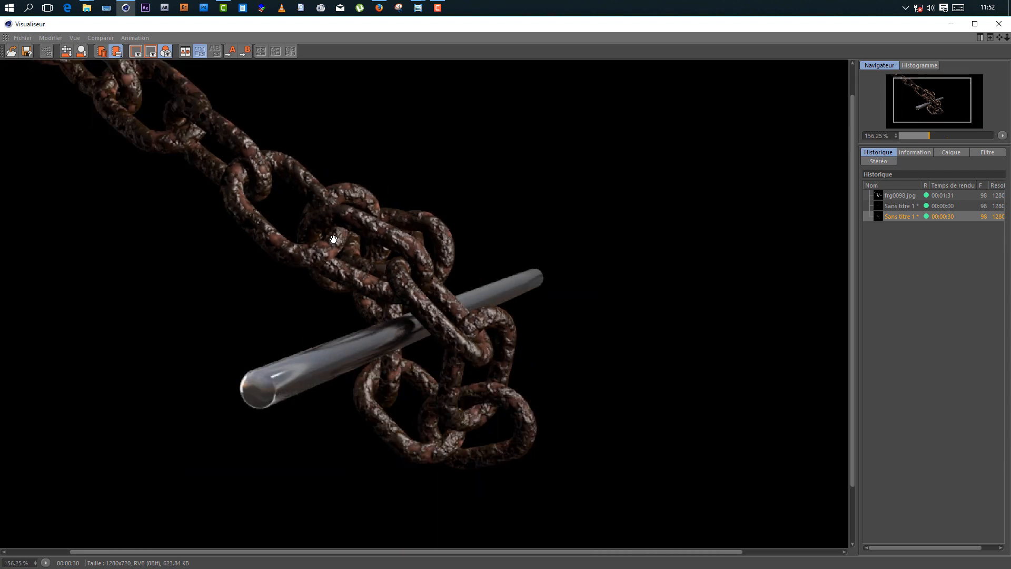
scroll(334, 239, down, 2)
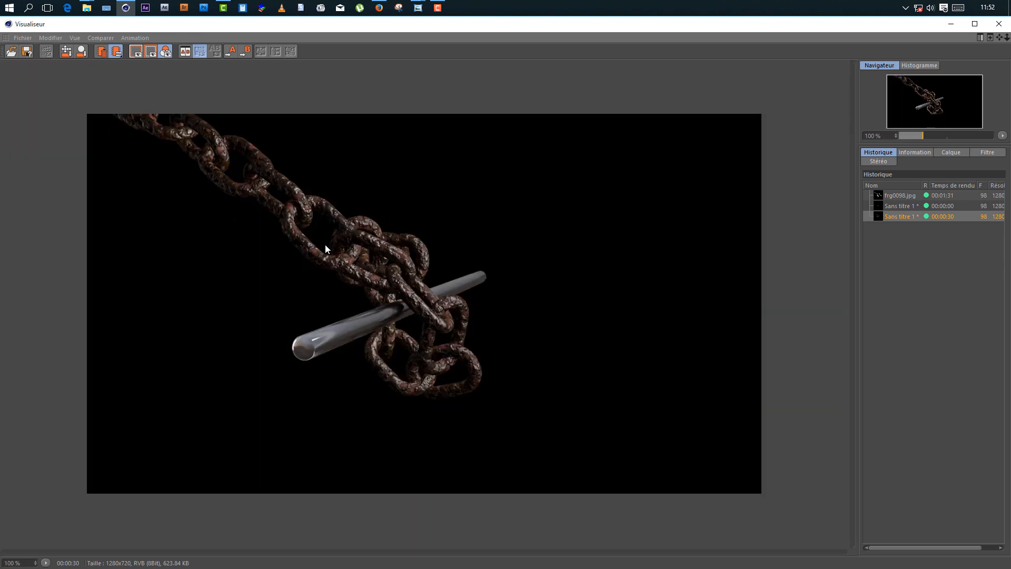